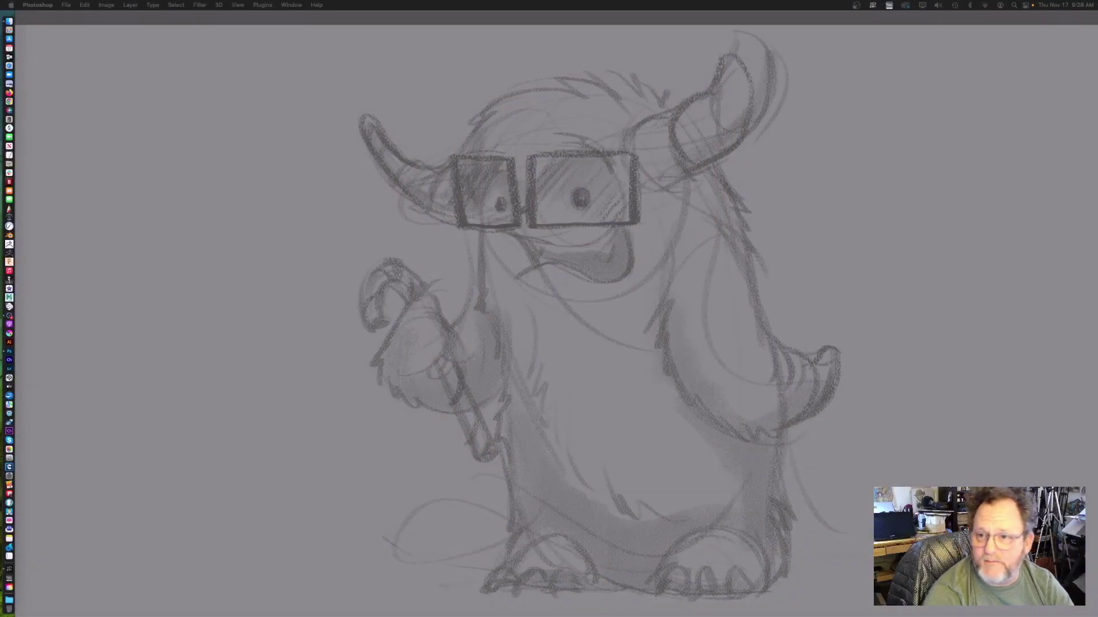
# - Show the hidden panels and fit the whole yeti sketch in view
pyautogui.press('Tab')
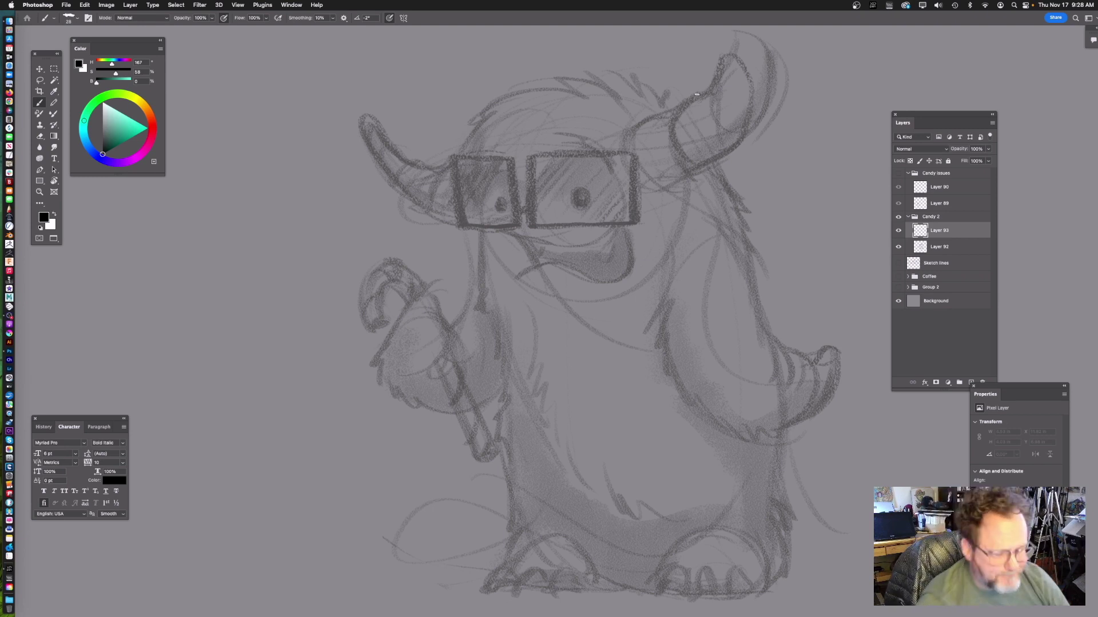
pyautogui.moveTo(717, 143); pyautogui.dragTo(686, 120)
pyautogui.moveTo(592, 189); pyautogui.dragTo(521, 220)
pyautogui.scroll(10, 521, 218)
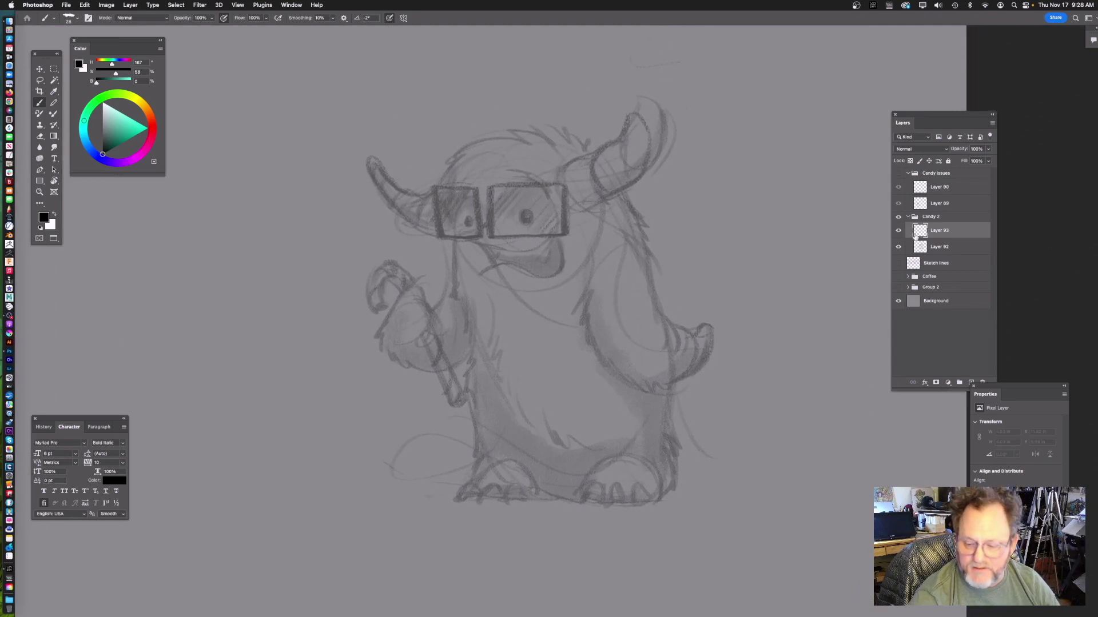
# - Toggle the visibility of the Sketch lines layer and Layer 92 to compare the enlarged yeti sketch with the sheet of small sketches
pyautogui.click(898, 264)
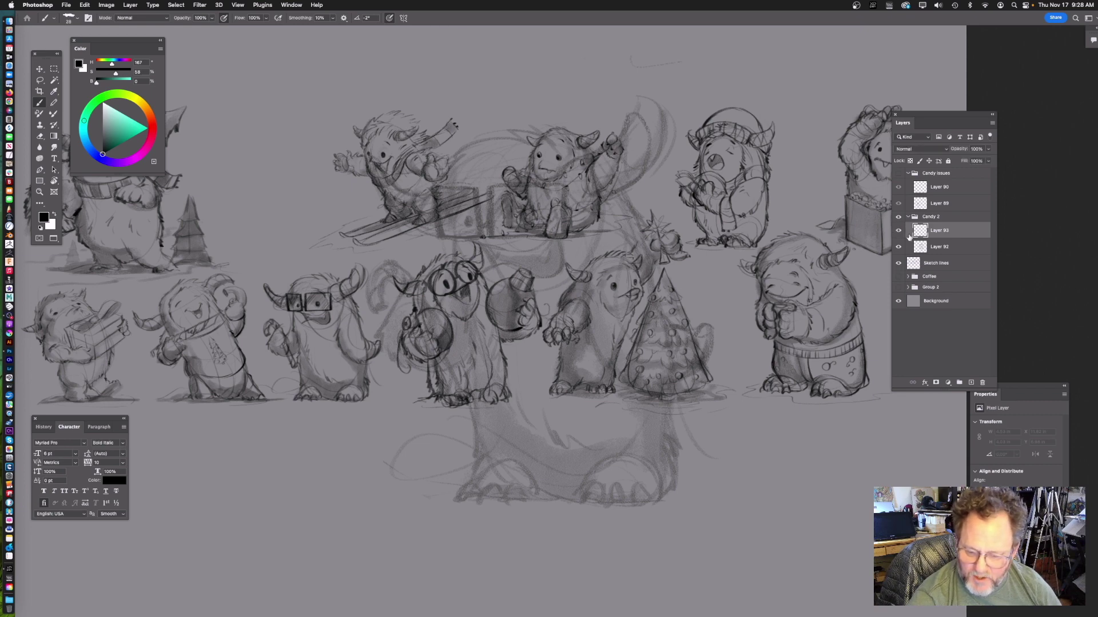
pyautogui.click(898, 263)
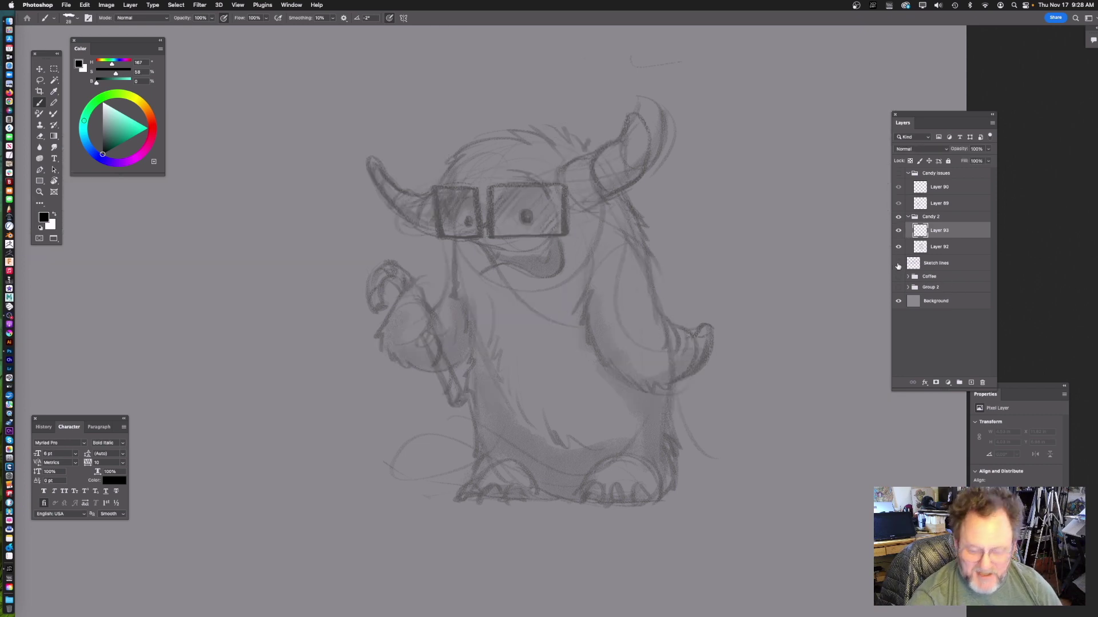
pyautogui.click(898, 263)
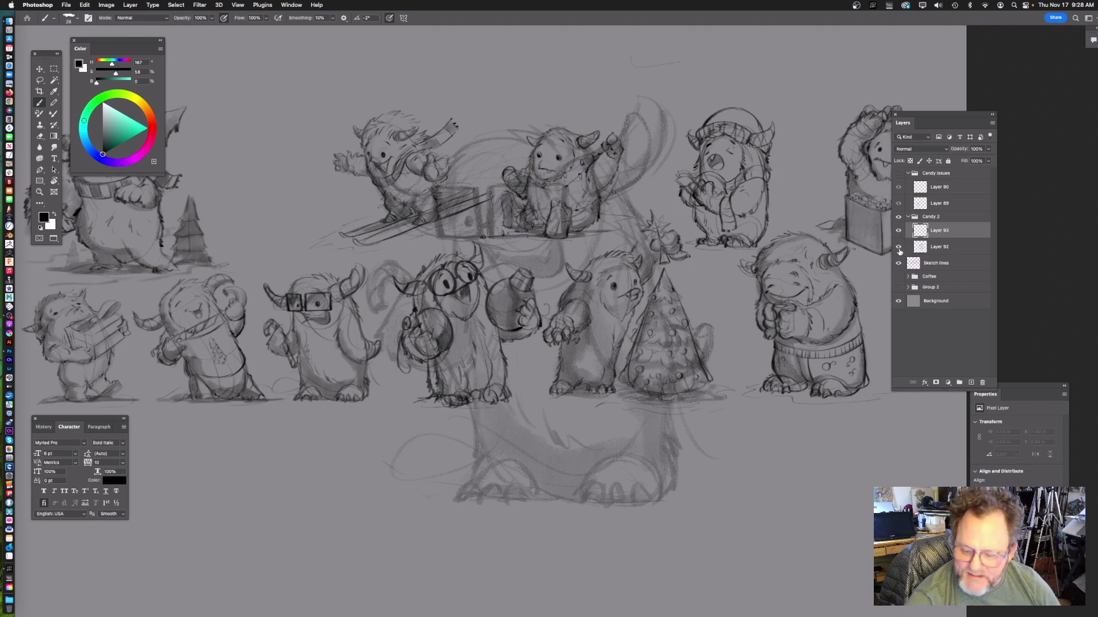
pyautogui.click(899, 248)
pyautogui.click(899, 249)
pyautogui.click(898, 249)
pyautogui.moveTo(468, 342)
pyautogui.mouseDown()
pyautogui.moveTo(702, 313)
pyautogui.moveTo(232, 319)
pyautogui.moveTo(487, 303)
pyautogui.mouseUp()
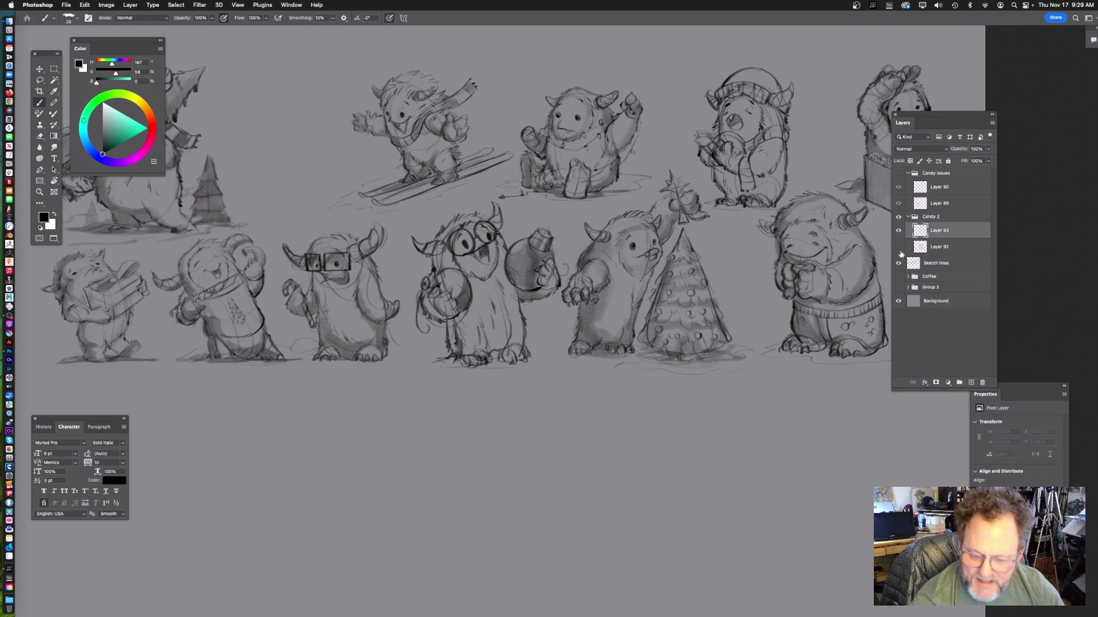
pyautogui.click(898, 263)
pyautogui.click(898, 263)
pyautogui.click(898, 263)
pyautogui.click(898, 246)
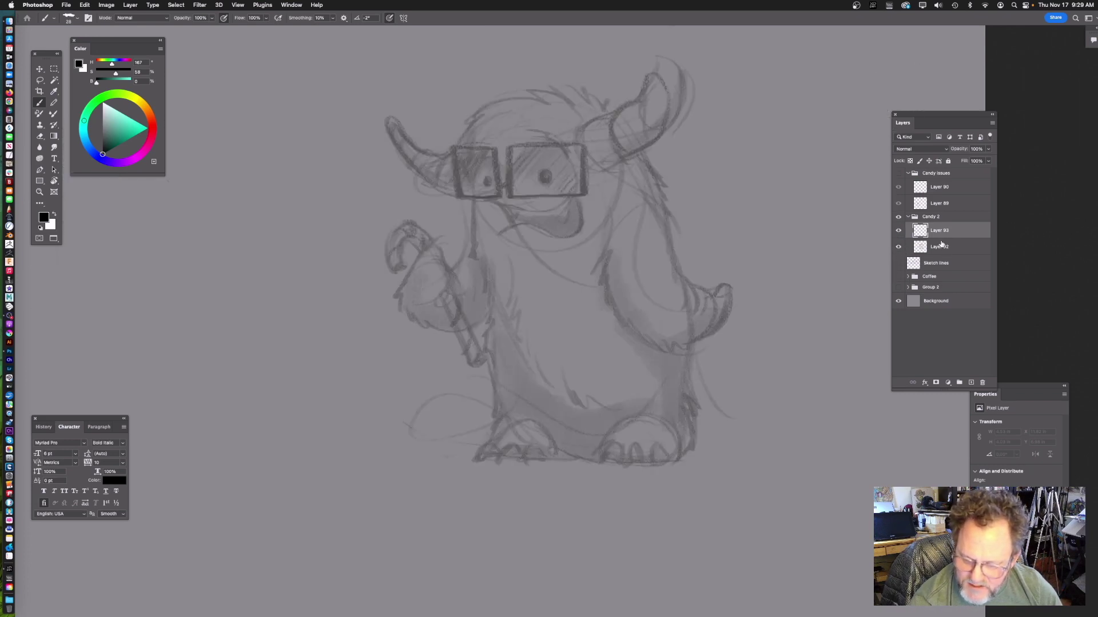
# - Select Layer 92, enlarge and reposition the Layers panel, and close the Properties panel
pyautogui.click(943, 248)
pyautogui.hscroll(5, 760, 250)
pyautogui.moveTo(952, 117); pyautogui.dragTo(863, 99)
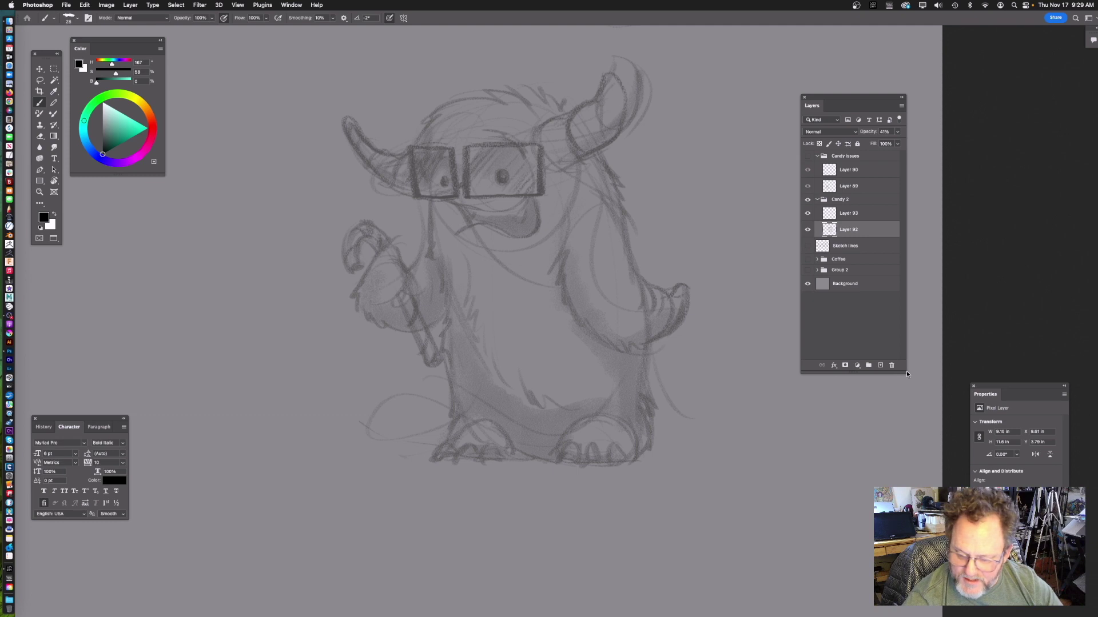
pyautogui.moveTo(906, 374); pyautogui.dragTo(946, 450)
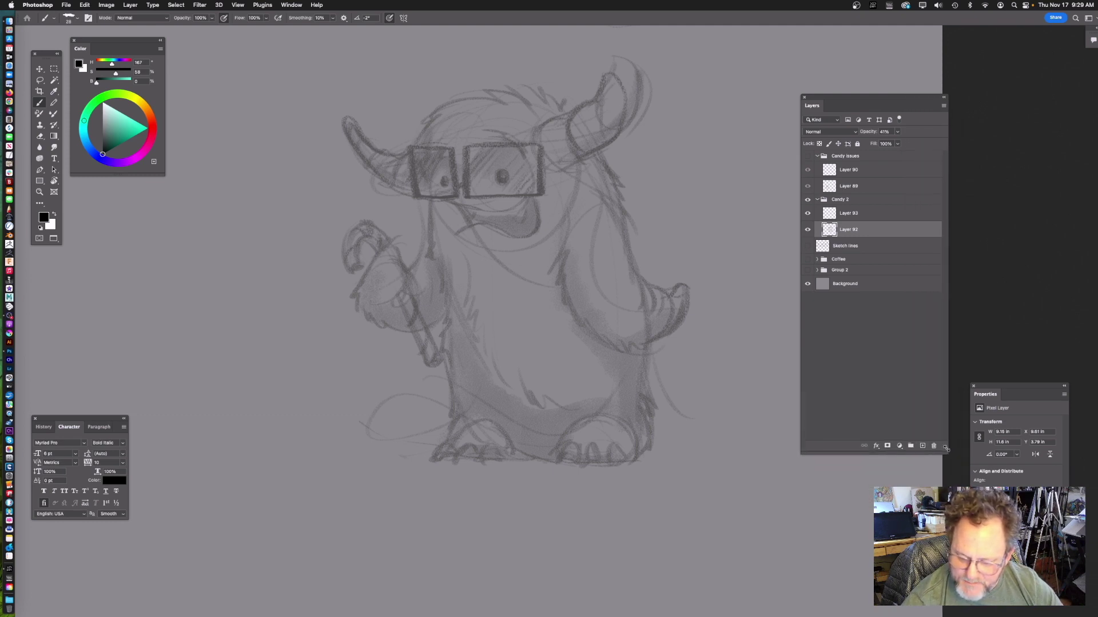
pyautogui.moveTo(1013, 390); pyautogui.dragTo(1025, 282)
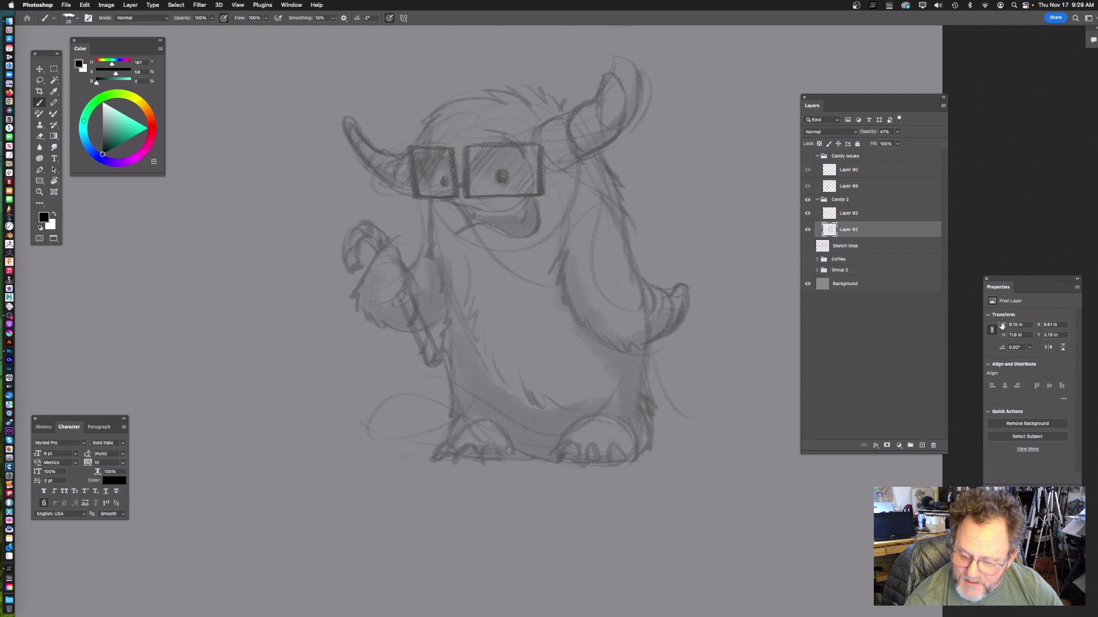
pyautogui.click(986, 279)
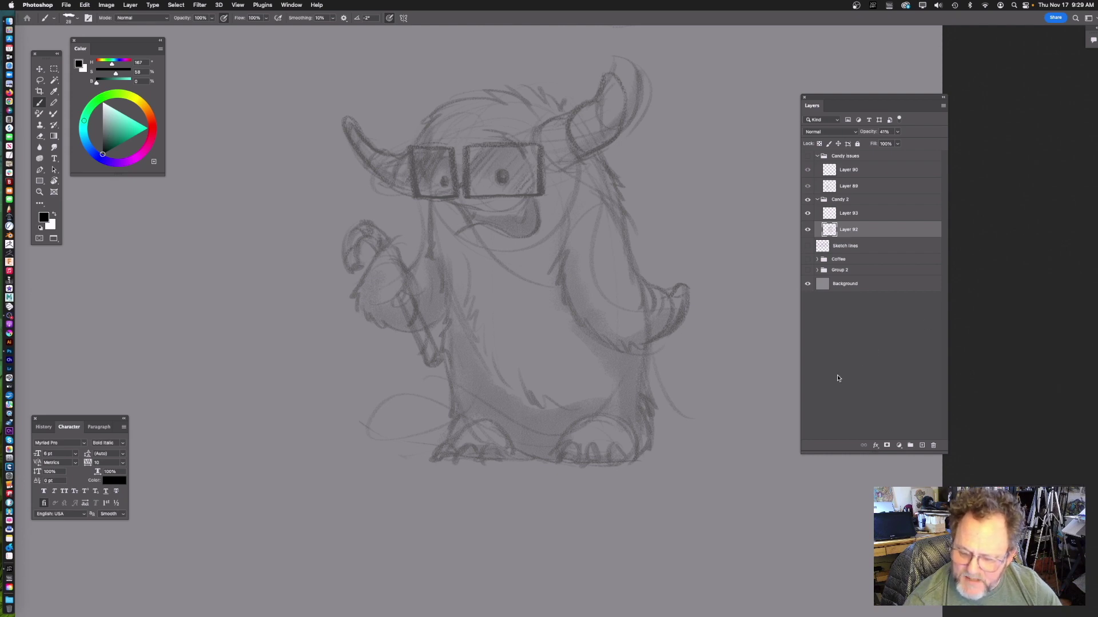
pyautogui.moveTo(873, 100); pyautogui.dragTo(914, 94)
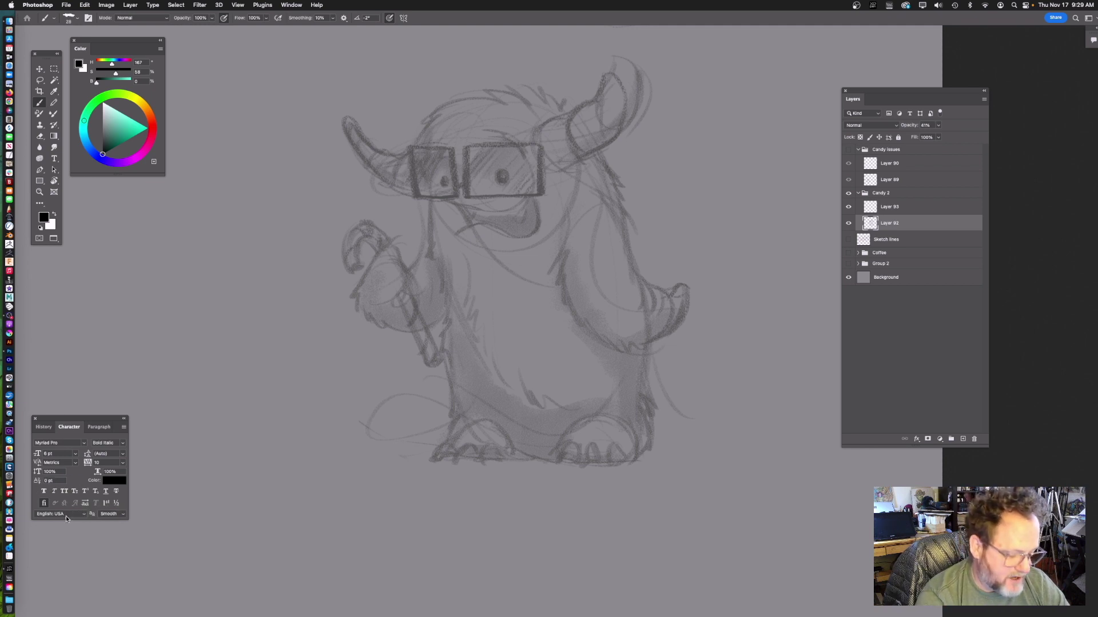
# - Display the History panel, shorten it and move its group clear of the artwork
pyautogui.moveTo(78, 419); pyautogui.dragTo(84, 396)
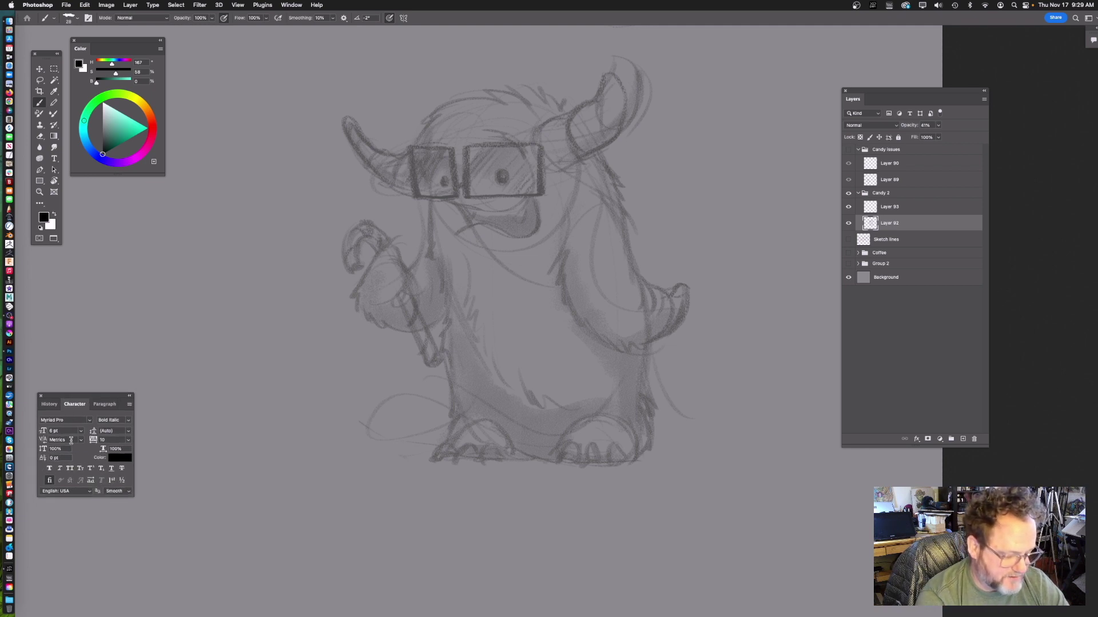
pyautogui.click(49, 404)
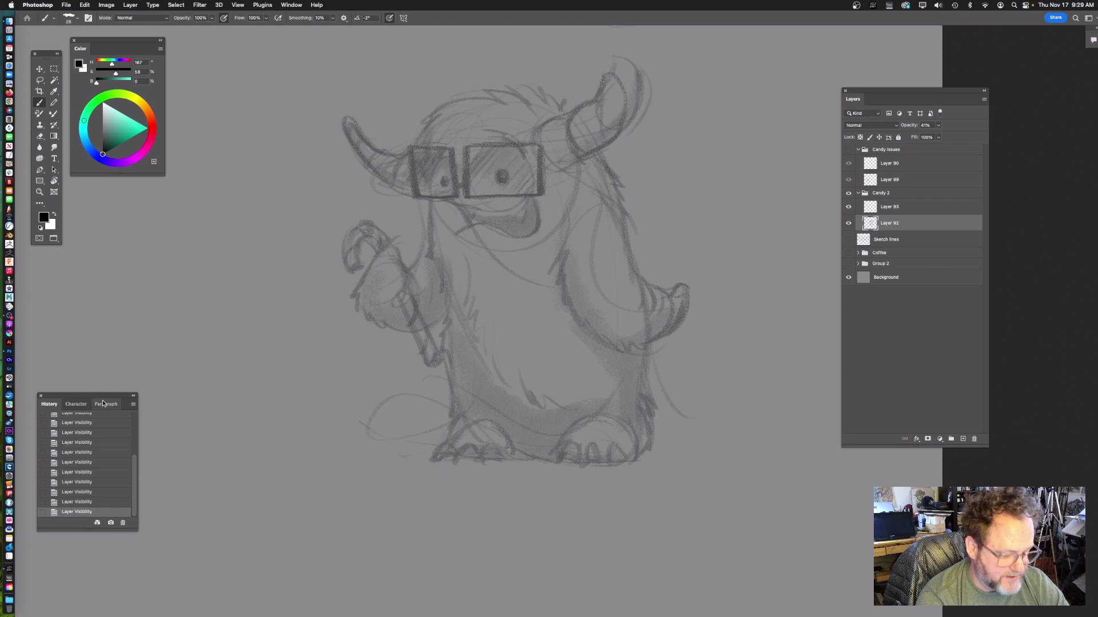
pyautogui.moveTo(108, 398); pyautogui.dragTo(94, 403)
pyautogui.moveTo(120, 535); pyautogui.dragTo(121, 479)
pyautogui.moveTo(100, 405); pyautogui.dragTo(100, 521)
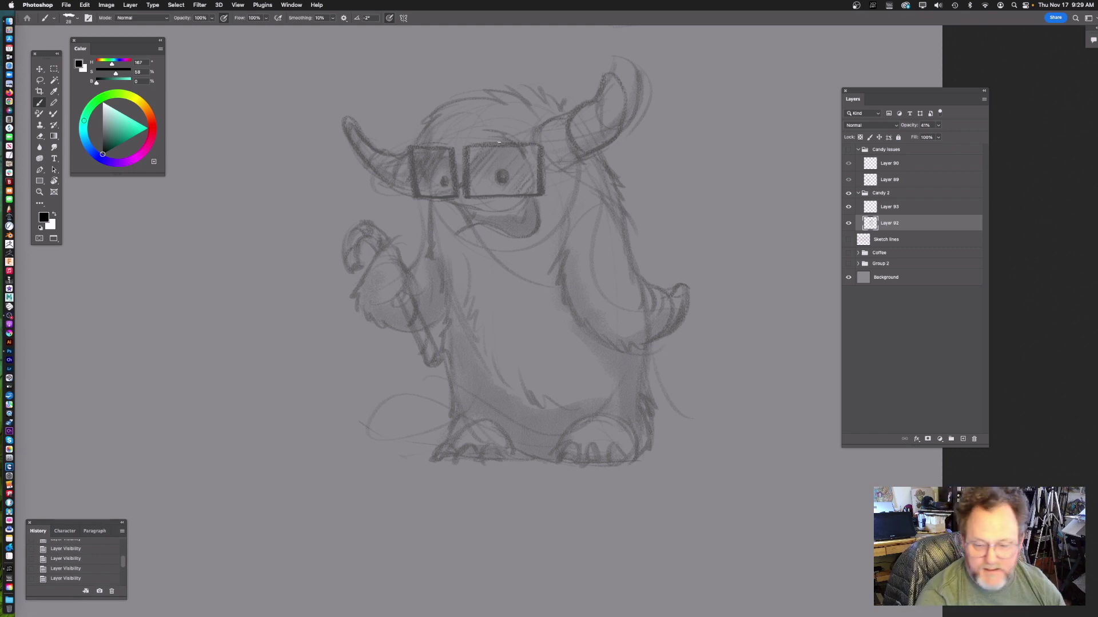
# - Open the Brush Settings panel, collapse it and park it beside the History panel
pyautogui.click(88, 18)
pyautogui.moveTo(291, 228); pyautogui.dragTo(311, 223)
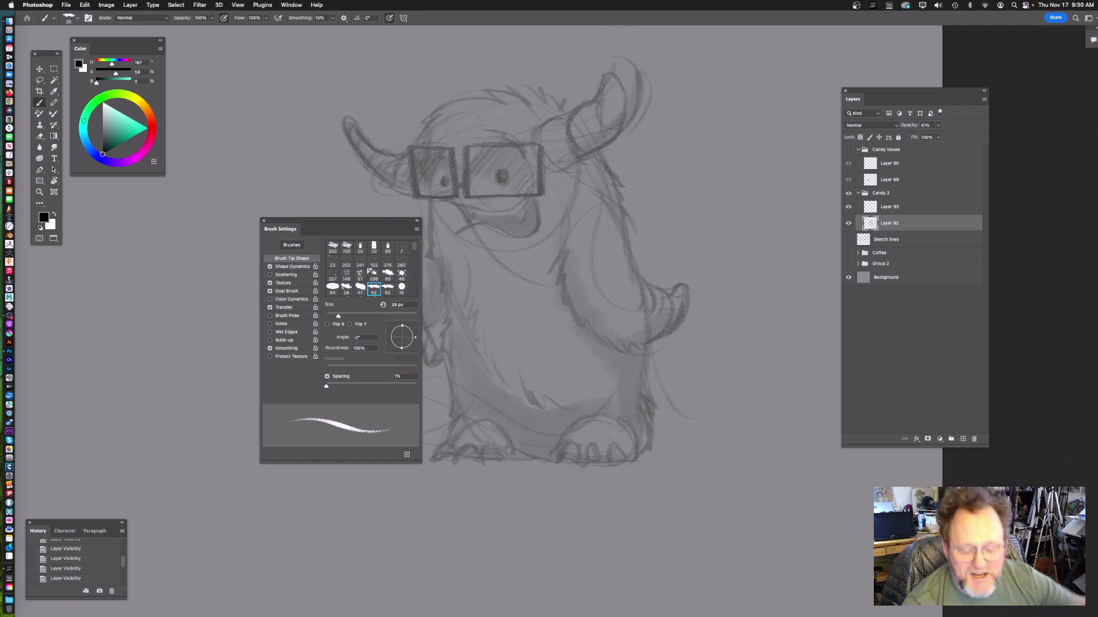
pyautogui.moveTo(354, 224)
pyautogui.mouseDown()
pyautogui.moveTo(287, 443)
pyautogui.moveTo(246, 389)
pyautogui.moveTo(233, 408)
pyautogui.moveTo(237, 559)
pyautogui.moveTo(236, 545)
pyautogui.mouseUp()
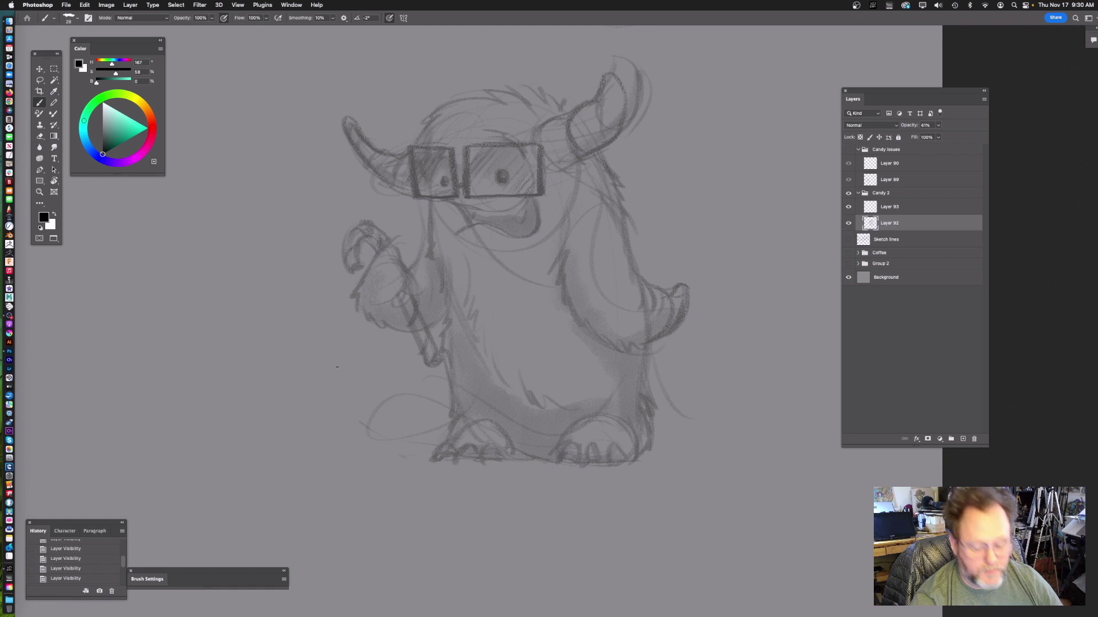
pyautogui.moveTo(213, 574)
pyautogui.mouseDown()
pyautogui.moveTo(191, 354)
pyautogui.moveTo(212, 422)
pyautogui.moveTo(196, 587)
pyautogui.mouseUp()
pyautogui.doubleClick(182, 353)
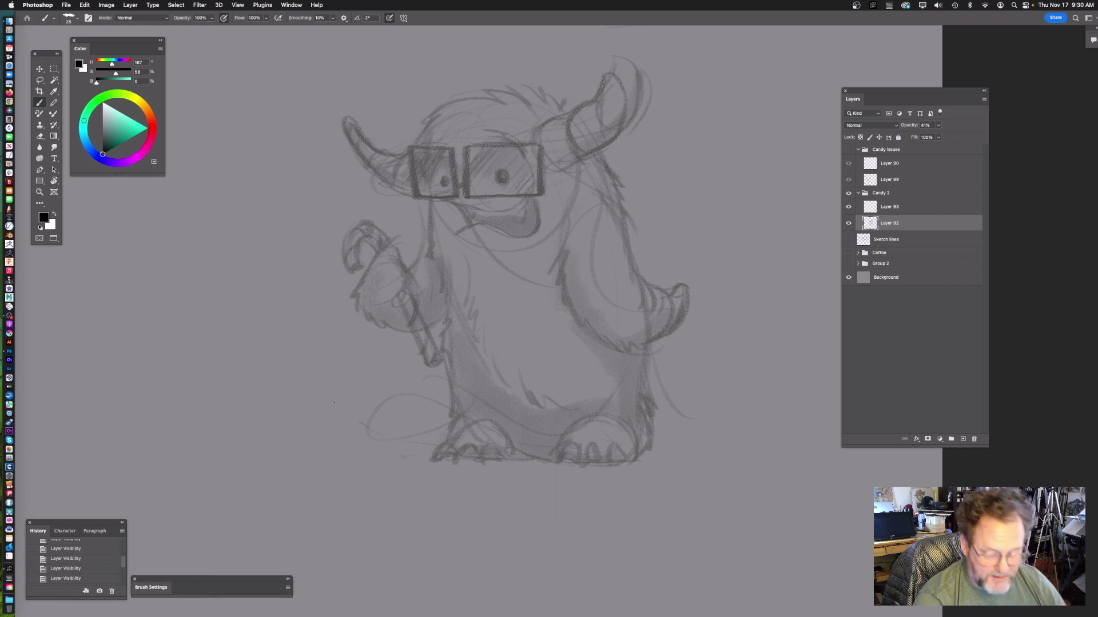
# - Zoom in on the yeti's head and switch to full-screen mode with the panels shown
pyautogui.moveTo(703, 208); pyautogui.dragTo(612, 284)
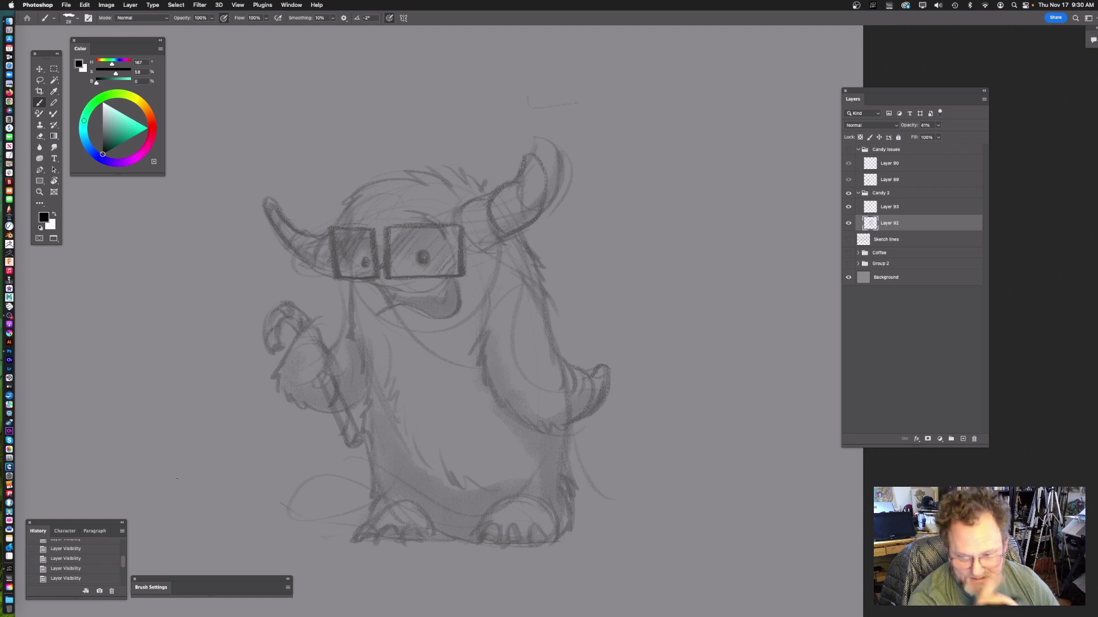
pyautogui.moveTo(456, 237); pyautogui.dragTo(543, 278)
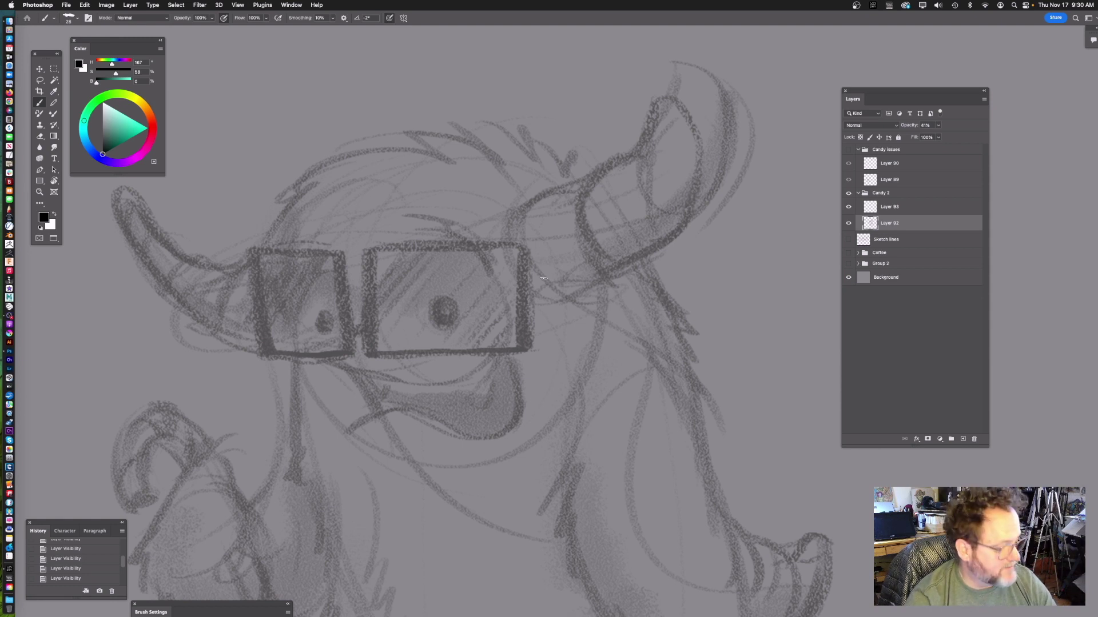
pyautogui.press('f')
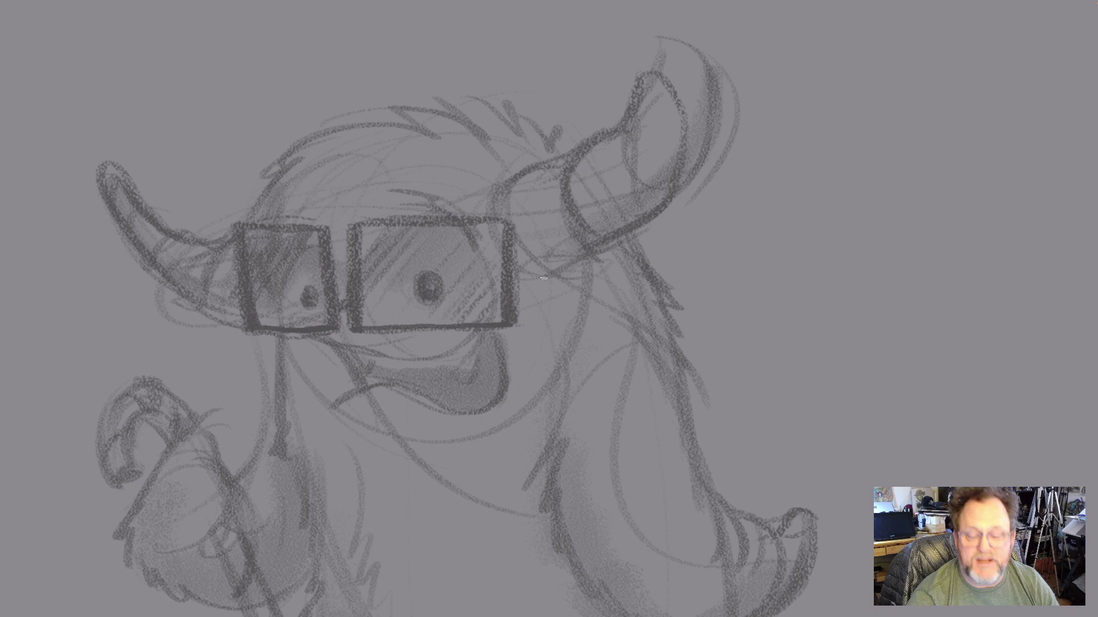
pyautogui.press('Tab')
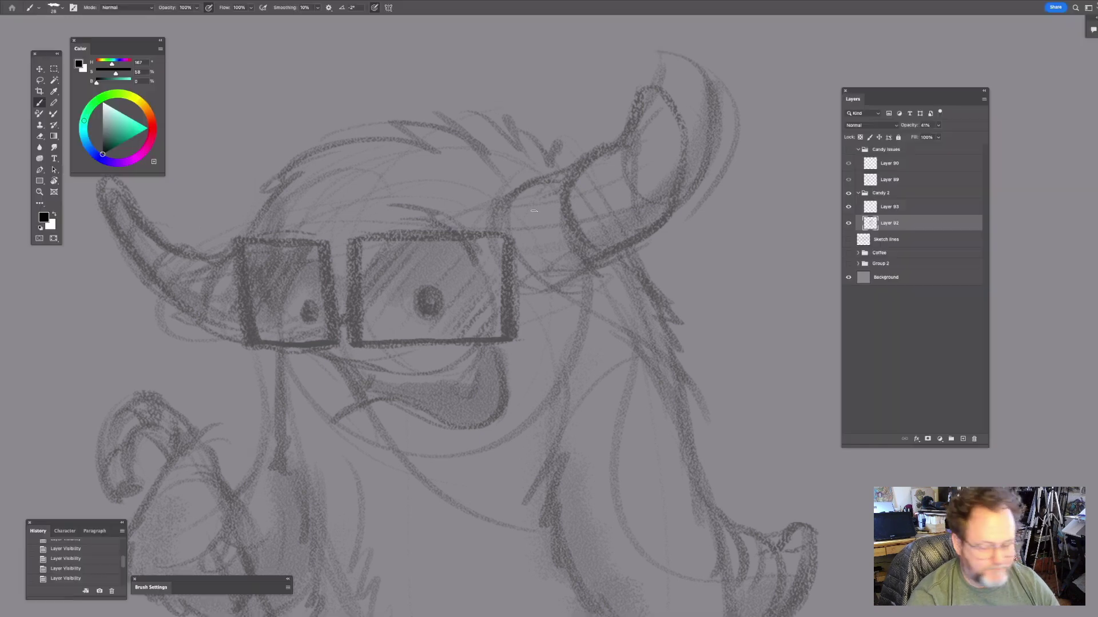
# - Examine the Pastel - c preset in the Aaron's Custom Brushes 1 group and undo the stray brush stroke
pyautogui.click(55, 8)
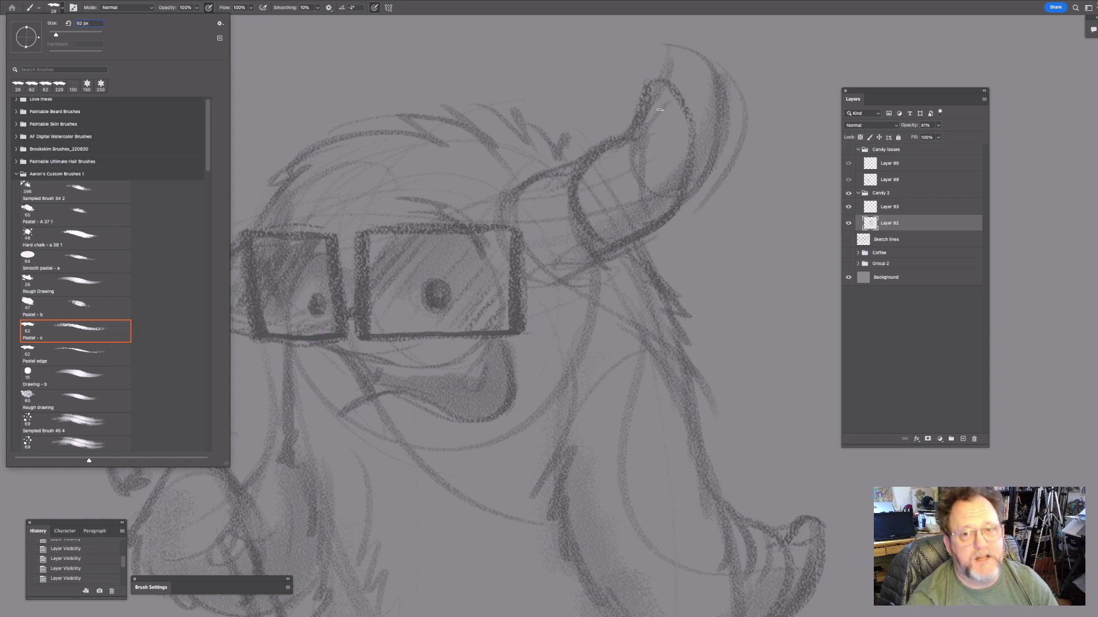
pyautogui.moveTo(209, 137)
pyautogui.mouseDown()
pyautogui.moveTo(208, 375)
pyautogui.moveTo(206, 148)
pyautogui.mouseUp()
pyautogui.scroll(3, 206, 147)
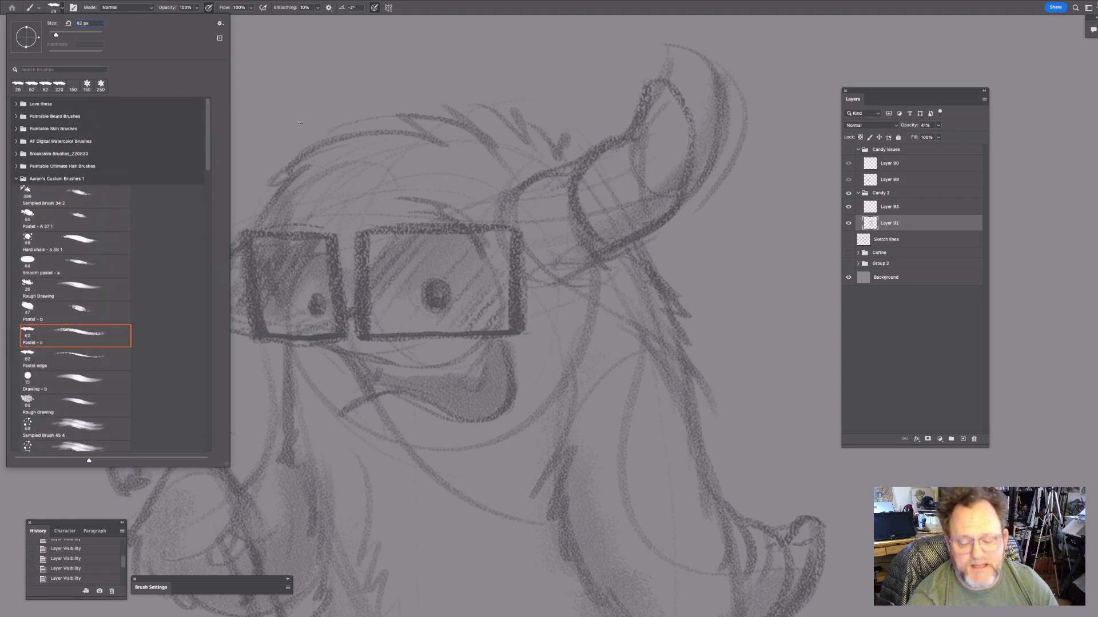
pyautogui.click(553, 190)
pyautogui.moveTo(580, 167)
pyautogui.mouseDown()
pyautogui.moveTo(588, 188)
pyautogui.moveTo(619, 197)
pyautogui.moveTo(592, 155)
pyautogui.mouseUp()
pyautogui.hotkey('ctrl', 'z')
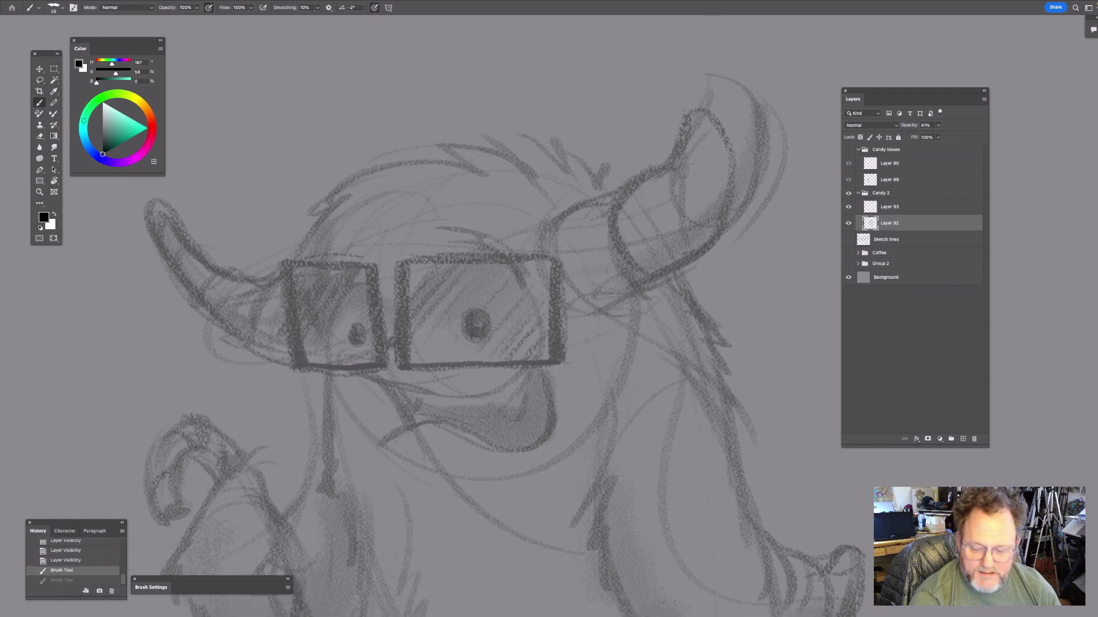
# - On Layer 93, ink spiky black fur tufts along the top of the head toward the large horn
pyautogui.click(882, 208)
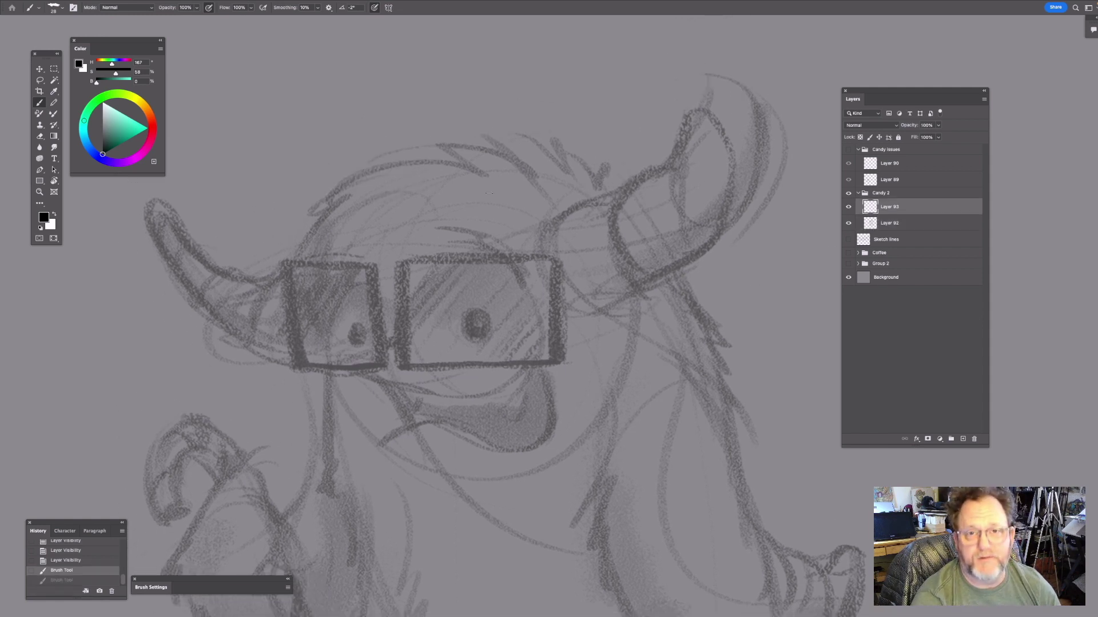
pyautogui.moveTo(621, 187); pyautogui.dragTo(589, 160)
pyautogui.moveTo(589, 160)
pyautogui.mouseDown()
pyautogui.moveTo(547, 144)
pyautogui.moveTo(613, 219)
pyautogui.moveTo(539, 176)
pyautogui.moveTo(535, 208)
pyautogui.moveTo(541, 186)
pyautogui.moveTo(471, 189)
pyautogui.moveTo(496, 206)
pyautogui.mouseUp()
pyautogui.moveTo(528, 310); pyautogui.dragTo(554, 291)
# - Try broad textured strokes over the head with the Pastel - c brush at 487 px and undo them
pyautogui.click(61, 8)
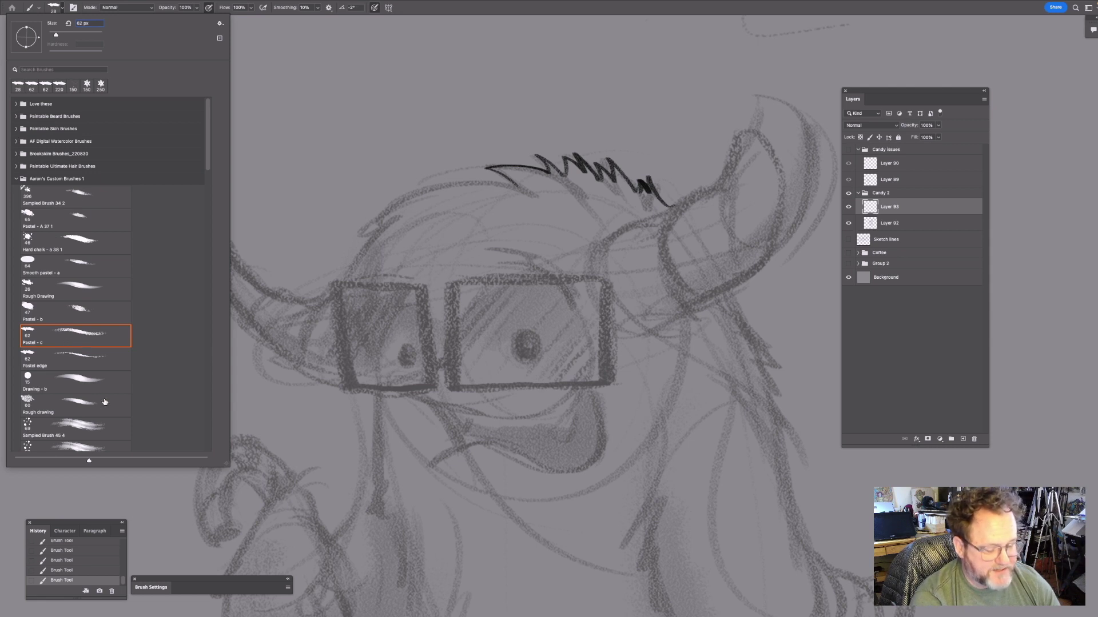
pyautogui.moveTo(347, 196); pyautogui.dragTo(395, 190)
pyautogui.moveTo(458, 106)
pyautogui.mouseDown()
pyautogui.moveTo(330, 190)
pyautogui.moveTo(410, 177)
pyautogui.moveTo(486, 343)
pyautogui.mouseUp()
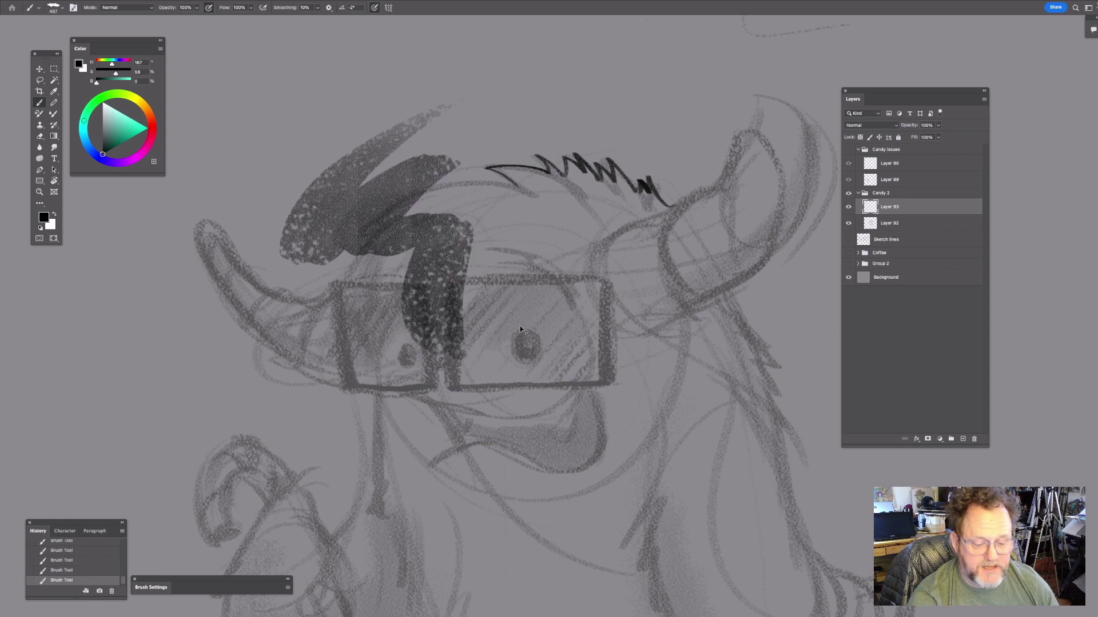
pyautogui.hotkey('ctrl', 'z')
pyautogui.moveTo(473, 90)
pyautogui.mouseDown()
pyautogui.moveTo(375, 150)
pyautogui.moveTo(435, 320)
pyautogui.mouseUp()
pyautogui.hotkey('ctrl', 'z')
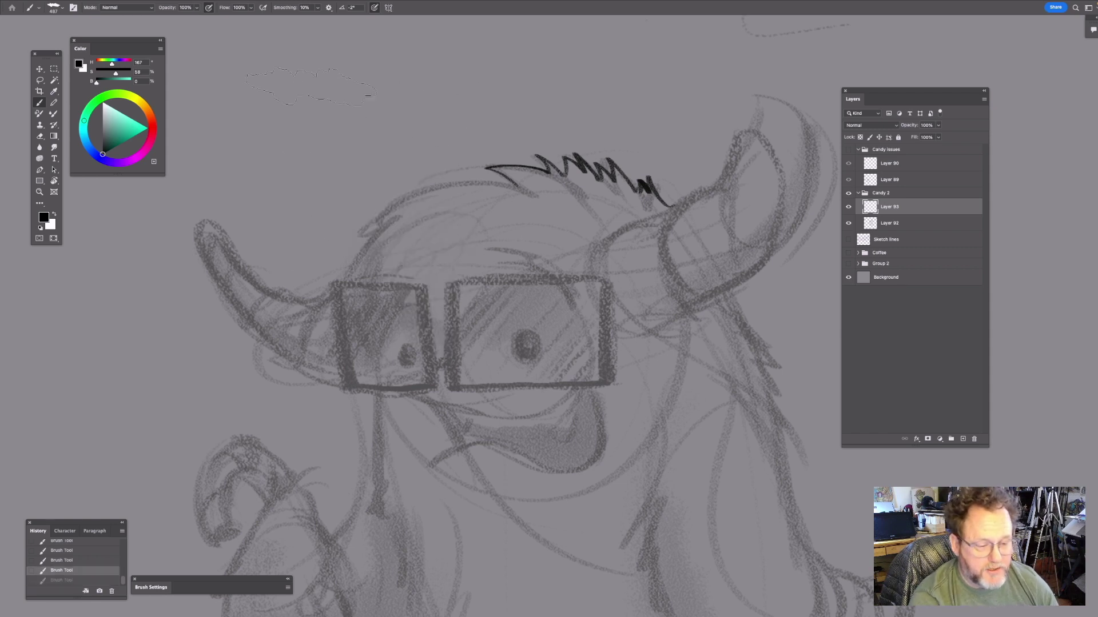
# - Expand Brush Settings to review the pastel brush's tip options and move the panel off the artwork
pyautogui.click(166, 585)
pyautogui.moveTo(169, 583); pyautogui.dragTo(230, 200)
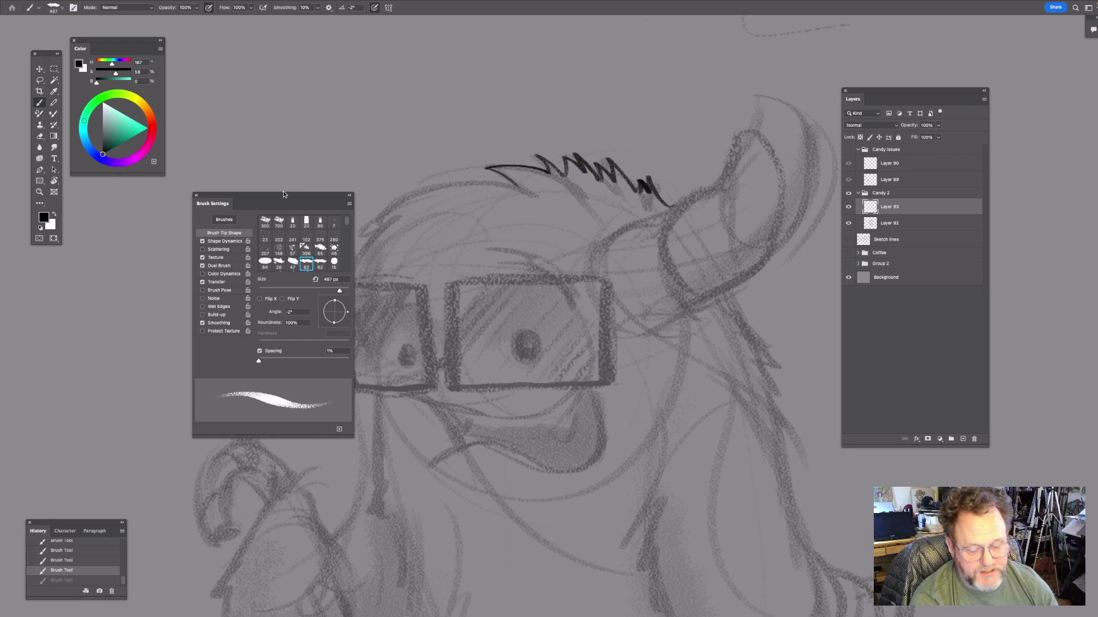
pyautogui.moveTo(287, 197)
pyautogui.mouseDown()
pyautogui.moveTo(302, 183)
pyautogui.moveTo(287, 161)
pyautogui.moveTo(170, 539)
pyautogui.mouseUp()
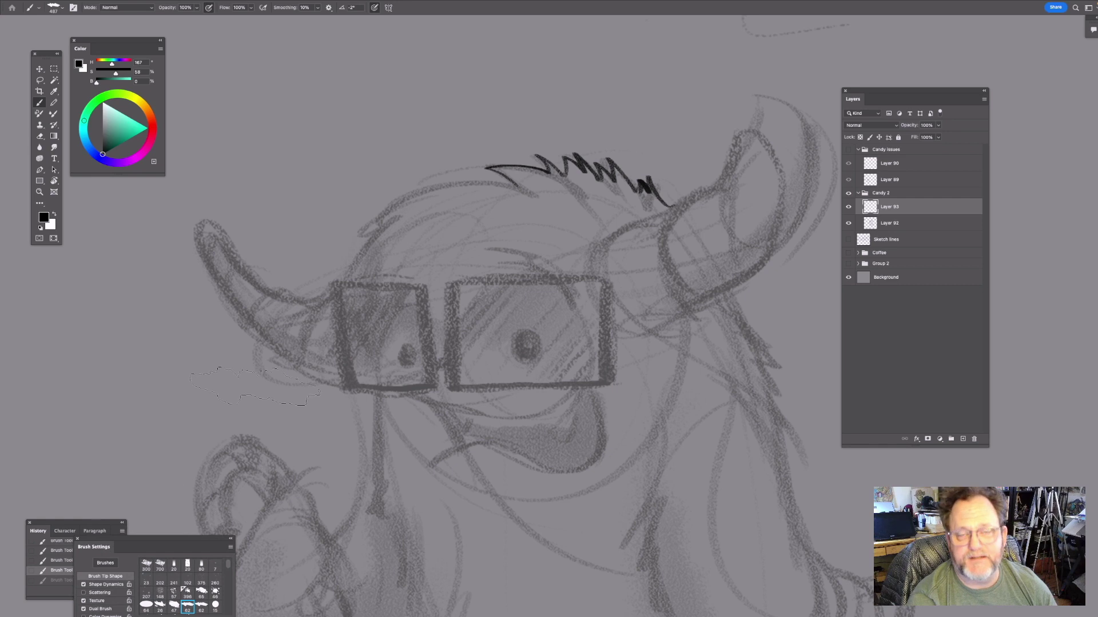
# - Reduce the brush size and ink the jagged fur outline from the crown down to the smaller glasses lens
pyautogui.moveTo(473, 134); pyautogui.dragTo(410, 137)
pyautogui.moveTo(559, 218); pyautogui.dragTo(531, 230)
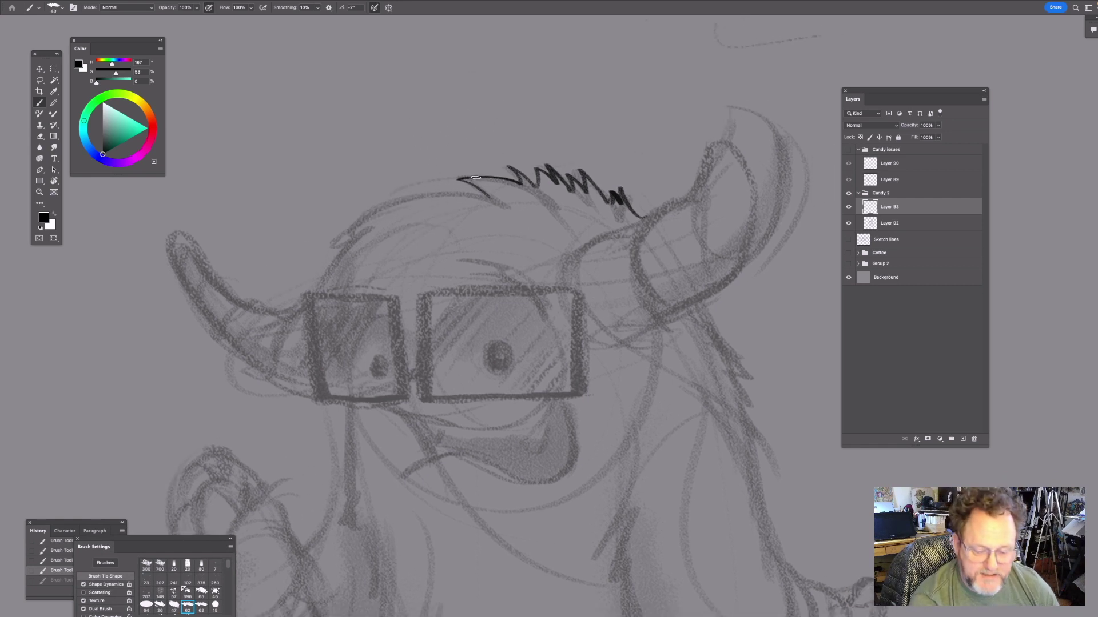
pyautogui.moveTo(456, 178)
pyautogui.mouseDown()
pyautogui.moveTo(491, 207)
pyautogui.moveTo(480, 189)
pyautogui.moveTo(489, 200)
pyautogui.moveTo(445, 194)
pyautogui.moveTo(335, 212)
pyautogui.moveTo(365, 218)
pyautogui.moveTo(333, 233)
pyautogui.moveTo(344, 232)
pyautogui.moveTo(326, 293)
pyautogui.mouseUp()
pyautogui.moveTo(587, 288); pyautogui.dragTo(551, 302)
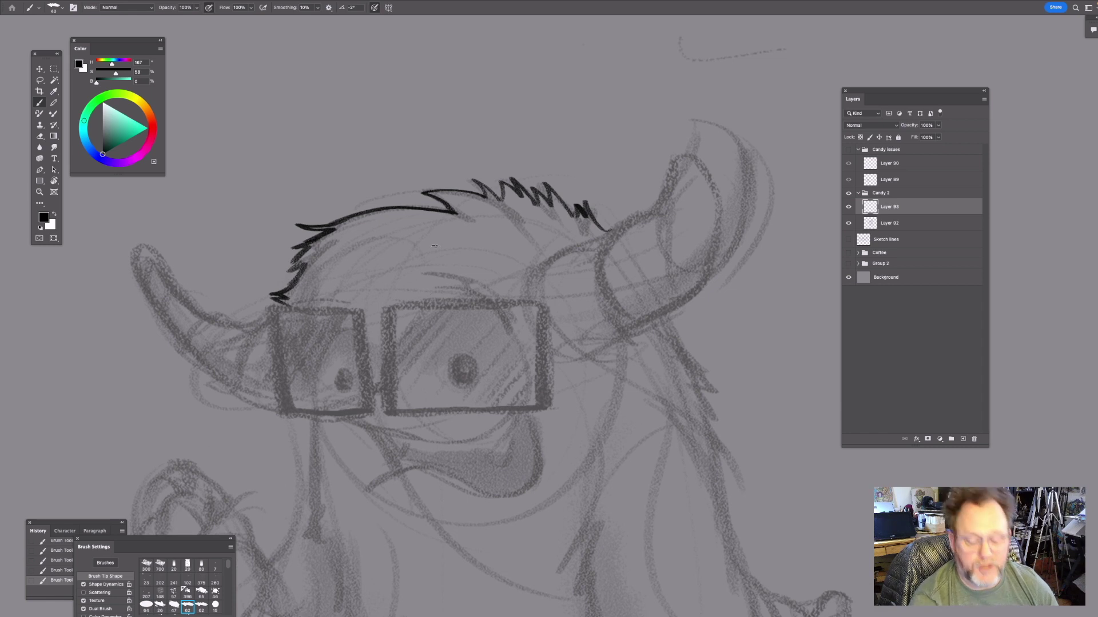
# - Set the brush size to 28 px and ink the spiky fringe of brow fur above the glasses
pyautogui.press('[')
pyautogui.press('[')
pyautogui.press('[')
pyautogui.press('[')
pyautogui.press('[')
pyautogui.moveTo(427, 348); pyautogui.dragTo(443, 326)
pyautogui.moveTo(463, 246)
pyautogui.mouseDown()
pyautogui.moveTo(430, 245)
pyautogui.moveTo(396, 230)
pyautogui.moveTo(436, 248)
pyautogui.moveTo(383, 226)
pyautogui.moveTo(374, 251)
pyautogui.moveTo(327, 283)
pyautogui.mouseUp()
pyautogui.hotkey('ctrl', 'z')
pyautogui.press(']')
pyautogui.press(']')
pyautogui.press(']')
pyautogui.hscroll(3, 423, 278)
pyautogui.moveTo(357, 242)
pyautogui.mouseDown()
pyautogui.moveTo(383, 251)
pyautogui.moveTo(443, 240)
pyautogui.moveTo(464, 267)
pyautogui.mouseUp()
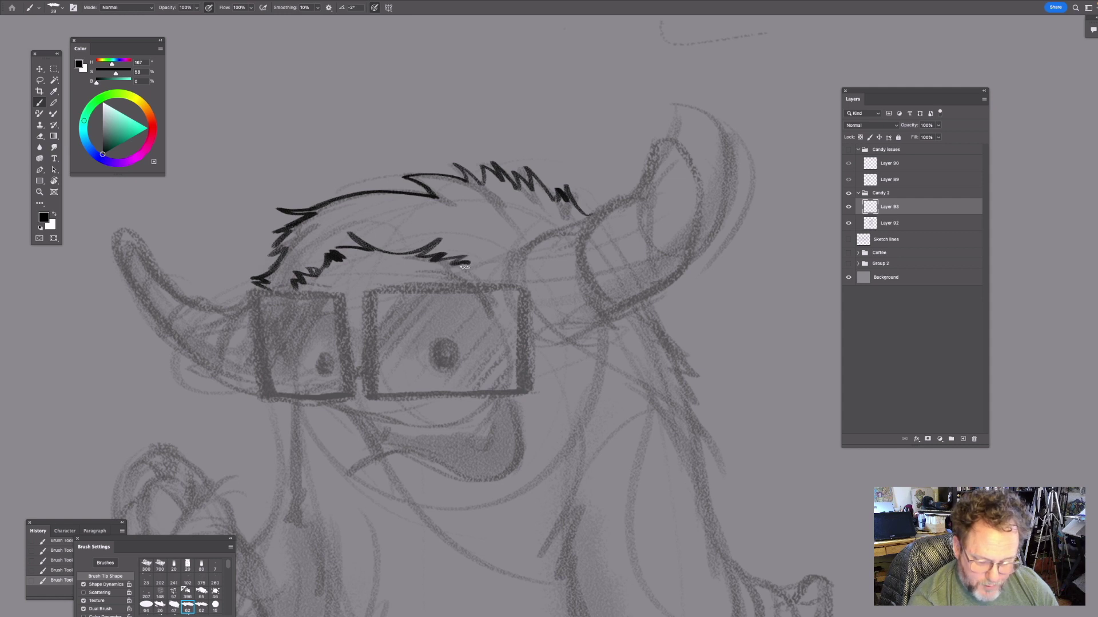
# - Ink the jagged cheek fur running down from below the smaller glasses lens
pyautogui.scroll(-5, 601, 301)
pyautogui.moveTo(296, 276)
pyautogui.mouseDown()
pyautogui.moveTo(313, 300)
pyautogui.moveTo(317, 375)
pyautogui.mouseUp()
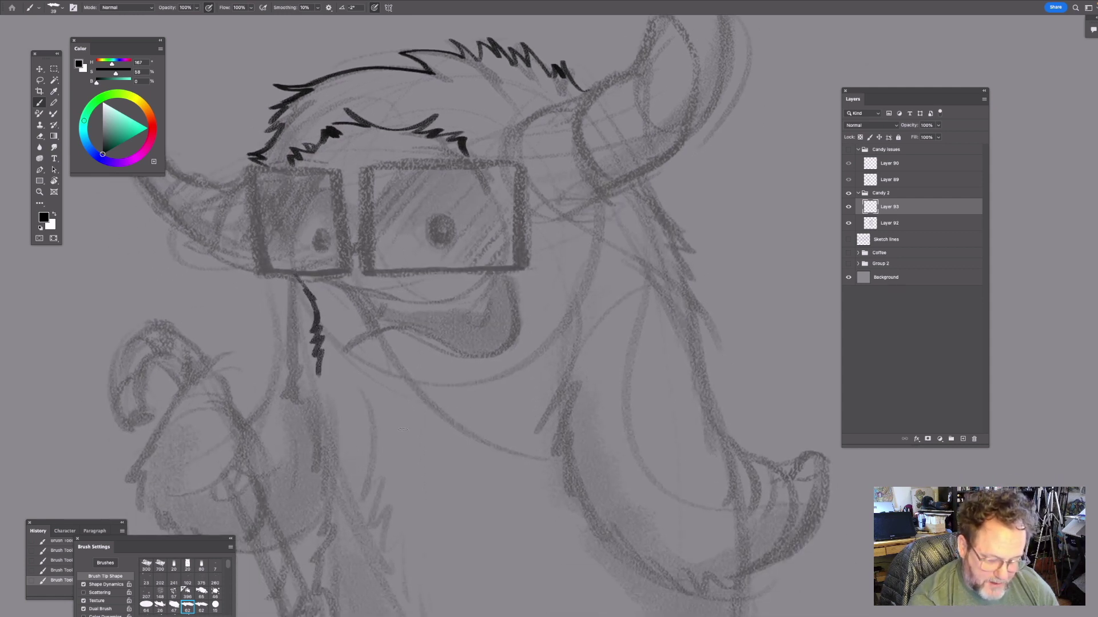
# - Ink the jagged beard fur around the chin and up to the larger lens, plus a fur tuft inside that lens
pyautogui.scroll(-4, 403, 429)
pyautogui.moveTo(311, 277)
pyautogui.mouseDown()
pyautogui.moveTo(352, 314)
pyautogui.moveTo(342, 300)
pyautogui.moveTo(377, 320)
pyautogui.mouseUp()
pyautogui.moveTo(546, 162); pyautogui.dragTo(484, 247)
pyautogui.moveTo(411, 161); pyautogui.dragTo(439, 199)
pyautogui.moveTo(474, 237)
pyautogui.mouseDown()
pyautogui.moveTo(491, 270)
pyautogui.moveTo(482, 307)
pyautogui.mouseUp()
pyautogui.moveTo(529, 282)
pyautogui.mouseDown()
pyautogui.moveTo(528, 156)
pyautogui.moveTo(492, 197)
pyautogui.moveTo(466, 263)
pyautogui.moveTo(376, 297)
pyautogui.moveTo(426, 277)
pyautogui.moveTo(404, 291)
pyautogui.moveTo(419, 274)
pyautogui.moveTo(370, 288)
pyautogui.moveTo(316, 292)
pyautogui.mouseUp()
pyautogui.moveTo(436, 259)
pyautogui.mouseDown()
pyautogui.moveTo(443, 401)
pyautogui.moveTo(447, 345)
pyautogui.mouseUp()
pyautogui.scroll(-5, 481, 309)
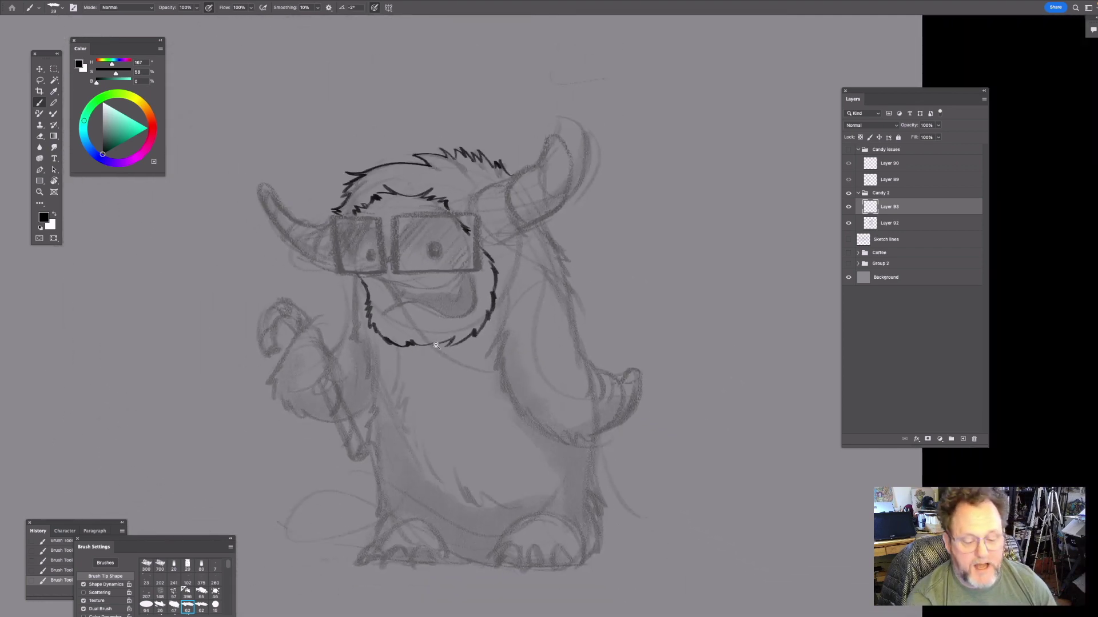
# - Ink the jagged fur tufts around the base of the larger horn
pyautogui.scroll(1, 475, 292)
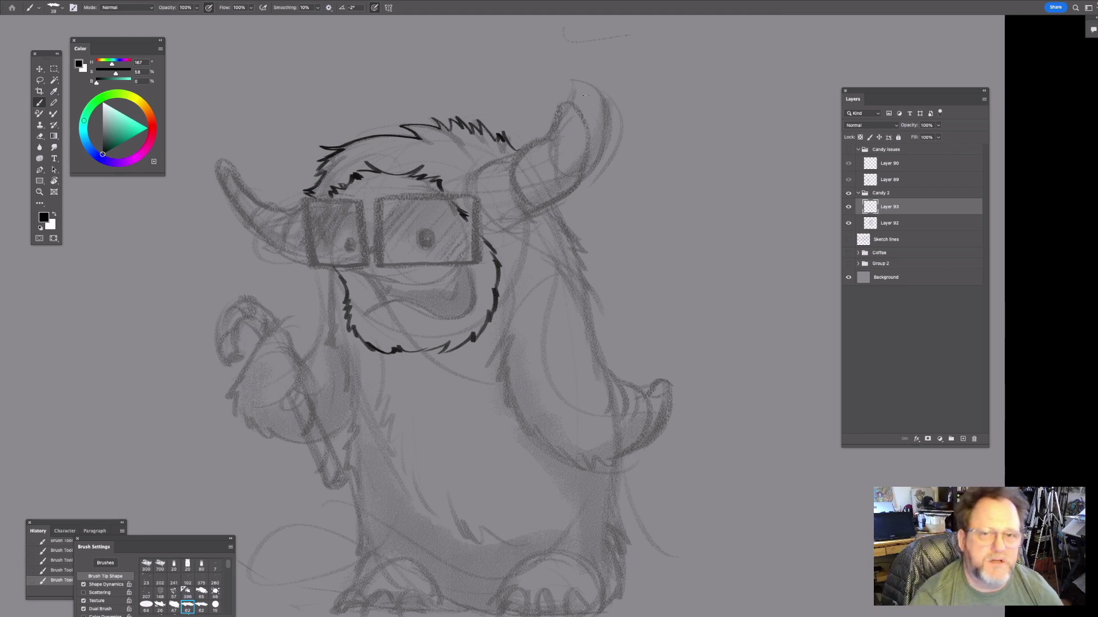
pyautogui.scroll(3, 325, 223)
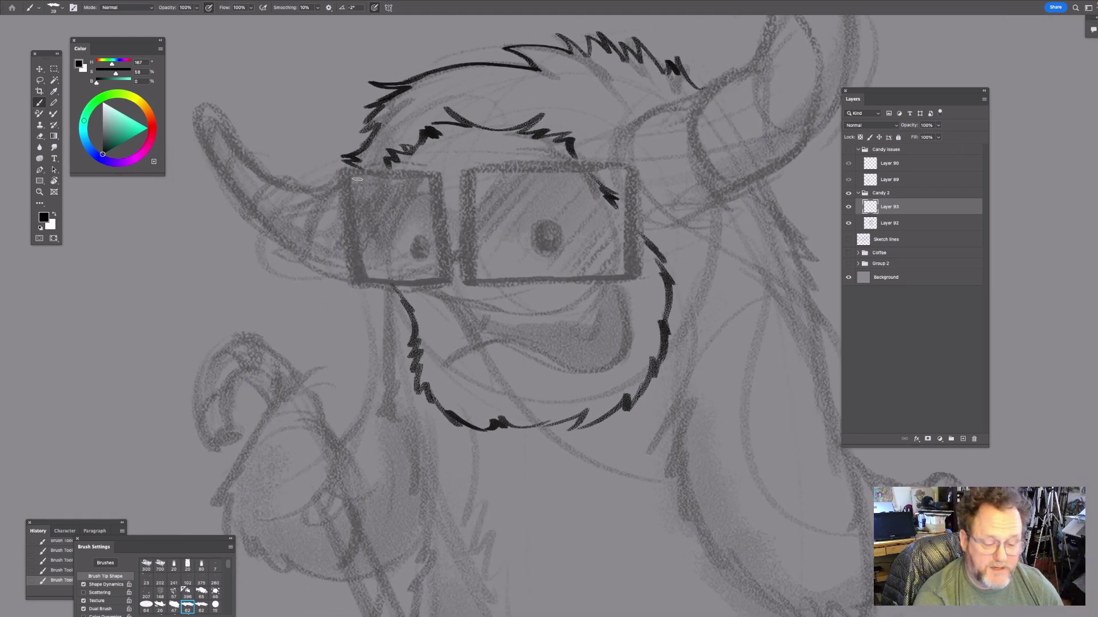
pyautogui.moveTo(375, 194); pyautogui.dragTo(211, 266)
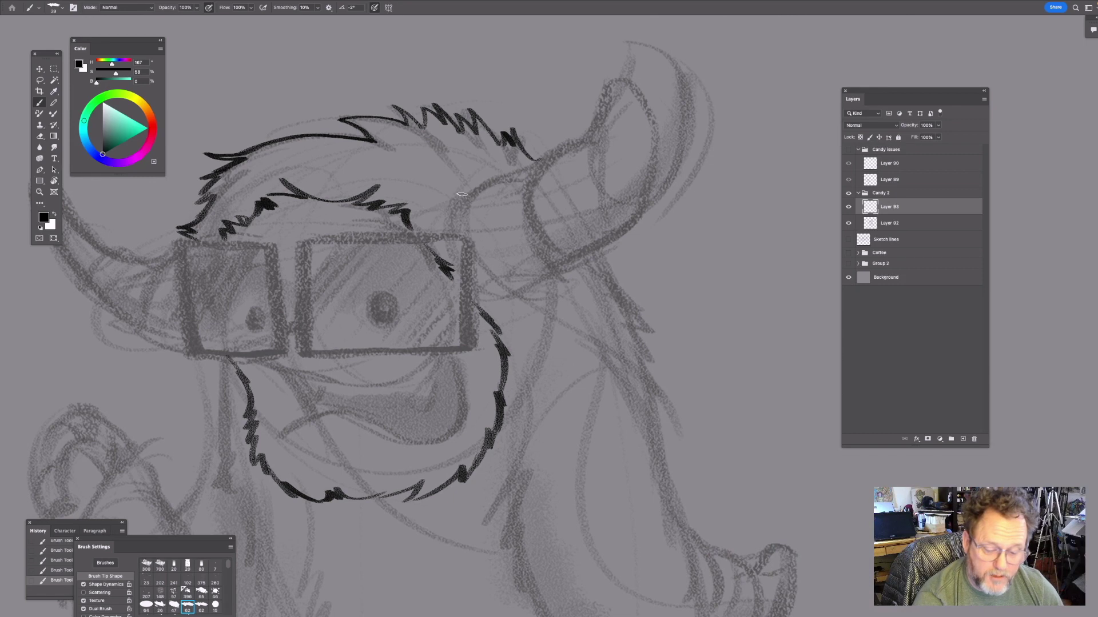
pyautogui.moveTo(470, 199)
pyautogui.mouseDown()
pyautogui.moveTo(458, 203)
pyautogui.moveTo(469, 238)
pyautogui.moveTo(447, 231)
pyautogui.moveTo(458, 239)
pyautogui.moveTo(515, 229)
pyautogui.mouseUp()
pyautogui.scroll(-2, 503, 286)
pyautogui.hscroll(2, 503, 286)
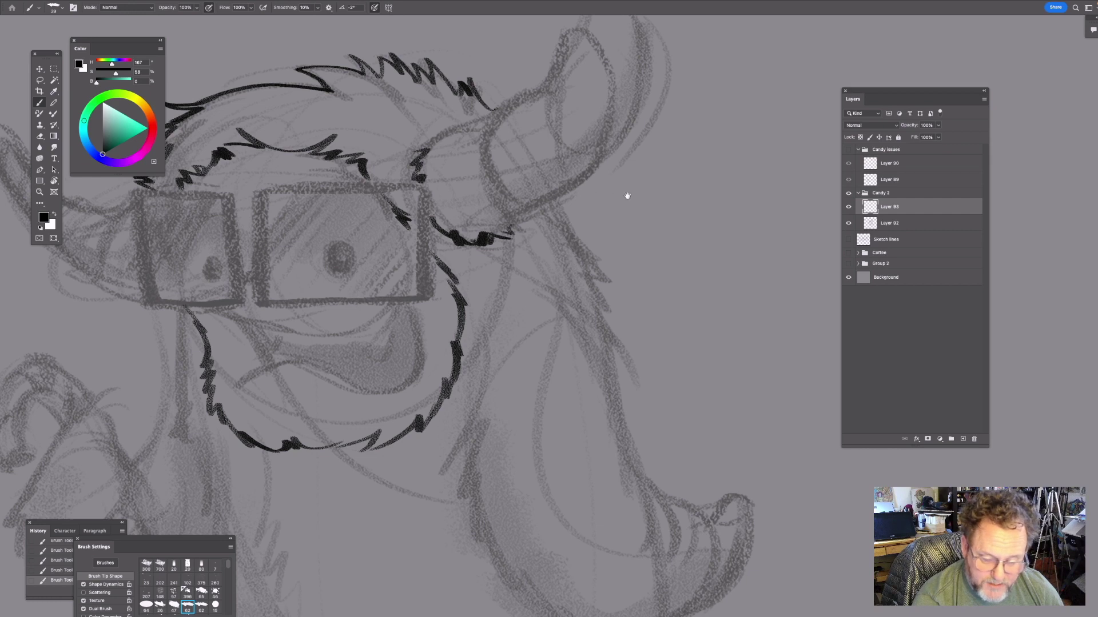
# - Ink the larger horn's outline up to its tip and the curved ridge lines across it
pyautogui.moveTo(627, 196); pyautogui.dragTo(598, 273)
pyautogui.moveTo(394, 226)
pyautogui.mouseDown()
pyautogui.moveTo(415, 202)
pyautogui.moveTo(402, 213)
pyautogui.moveTo(447, 204)
pyautogui.moveTo(516, 164)
pyautogui.moveTo(551, 88)
pyautogui.moveTo(570, 97)
pyautogui.moveTo(594, 171)
pyautogui.moveTo(578, 249)
pyautogui.moveTo(522, 298)
pyautogui.moveTo(477, 314)
pyautogui.mouseUp()
pyautogui.moveTo(531, 174); pyautogui.dragTo(478, 191)
pyautogui.moveTo(476, 145)
pyautogui.mouseDown()
pyautogui.moveTo(453, 199)
pyautogui.moveTo(455, 239)
pyautogui.moveTo(471, 285)
pyautogui.moveTo(489, 295)
pyautogui.moveTo(522, 228)
pyautogui.moveTo(473, 165)
pyautogui.mouseUp()
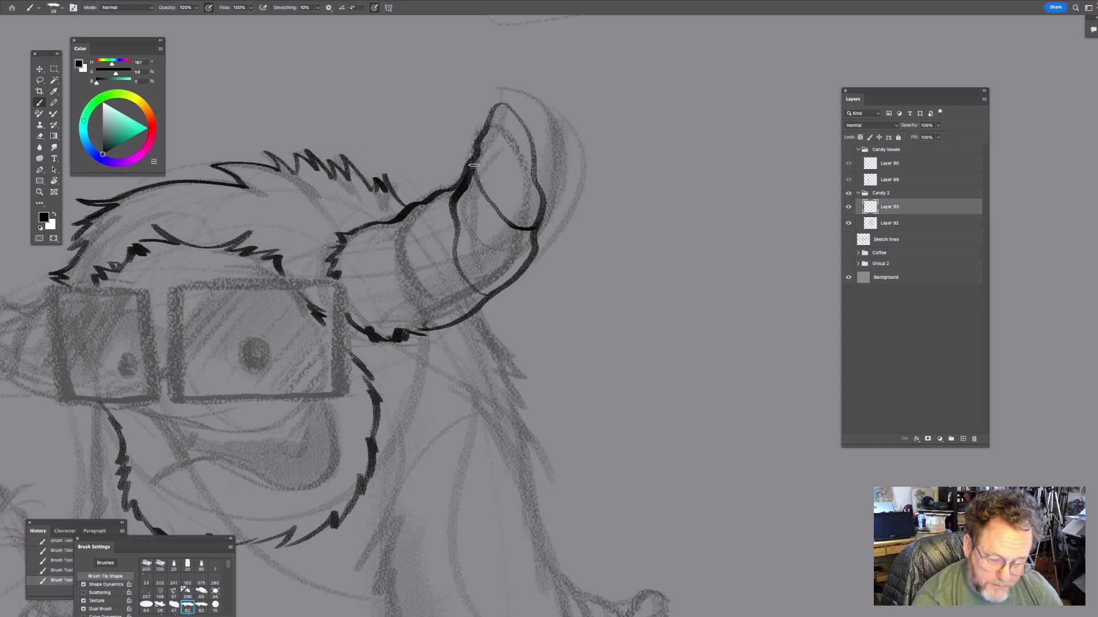
pyautogui.moveTo(560, 225); pyautogui.dragTo(552, 170)
pyautogui.moveTo(453, 130)
pyautogui.mouseDown()
pyautogui.moveTo(410, 155)
pyautogui.moveTo(397, 189)
pyautogui.moveTo(401, 234)
pyautogui.moveTo(421, 258)
pyautogui.moveTo(443, 266)
pyautogui.moveTo(463, 254)
pyautogui.moveTo(452, 262)
pyautogui.moveTo(378, 266)
pyautogui.moveTo(355, 185)
pyautogui.mouseUp()
pyautogui.moveTo(483, 181); pyautogui.dragTo(575, 172)
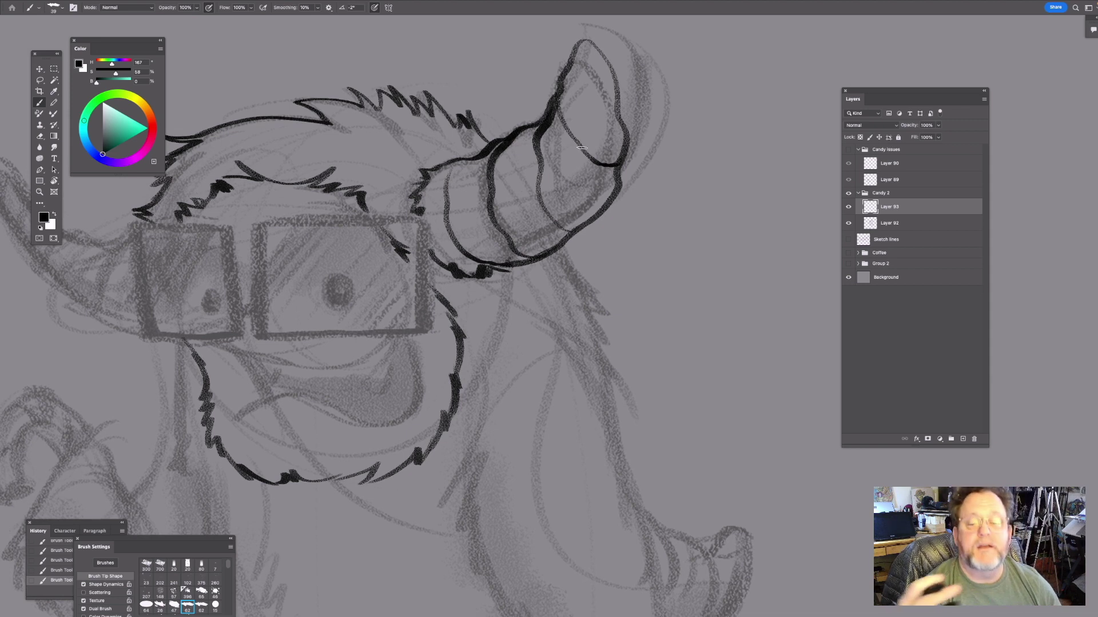
# - Set the brush size to 23 px and thicken the line around the larger horn's tip
pyautogui.moveTo(630, 108); pyautogui.dragTo(572, 179)
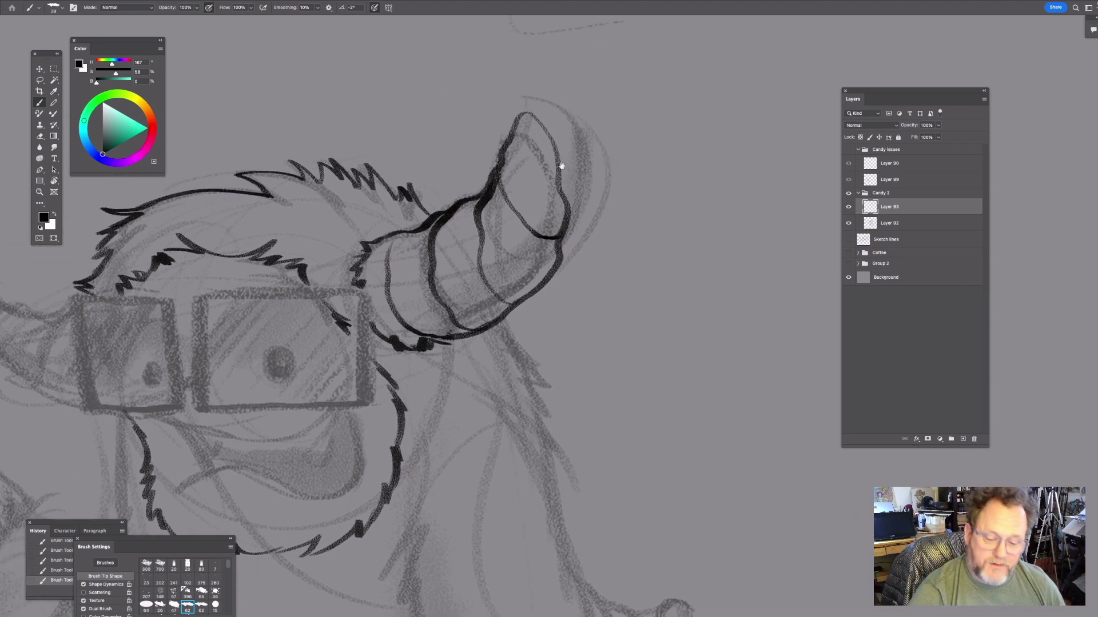
pyautogui.press('[')
pyautogui.press('[')
pyautogui.press('[')
pyautogui.press('[')
pyautogui.moveTo(507, 142)
pyautogui.mouseDown()
pyautogui.moveTo(527, 113)
pyautogui.moveTo(551, 141)
pyautogui.mouseUp()
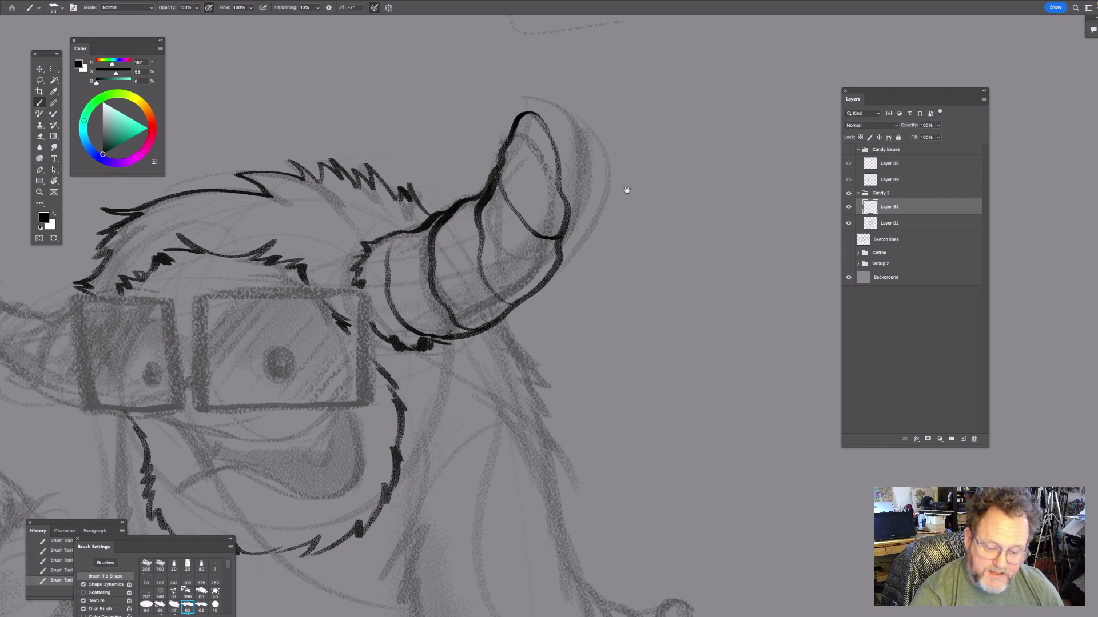
# - Ink crease and shading lines inside the larger horn between its ridges
pyautogui.moveTo(623, 190); pyautogui.dragTo(554, 174)
pyautogui.moveTo(448, 108)
pyautogui.mouseDown()
pyautogui.moveTo(465, 153)
pyautogui.moveTo(496, 178)
pyautogui.mouseUp()
pyautogui.moveTo(556, 244)
pyautogui.mouseDown()
pyautogui.moveTo(660, 164)
pyautogui.moveTo(539, 166)
pyautogui.mouseUp()
pyautogui.moveTo(534, 55)
pyautogui.mouseDown()
pyautogui.moveTo(544, 85)
pyautogui.moveTo(535, 154)
pyautogui.moveTo(506, 221)
pyautogui.moveTo(462, 247)
pyautogui.moveTo(365, 255)
pyautogui.mouseUp()
pyautogui.moveTo(424, 233)
pyautogui.mouseDown()
pyautogui.moveTo(508, 219)
pyautogui.moveTo(478, 195)
pyautogui.mouseUp()
pyautogui.moveTo(533, 129)
pyautogui.mouseDown()
pyautogui.moveTo(517, 147)
pyautogui.moveTo(511, 217)
pyautogui.mouseUp()
# - Try inking the smaller horn's edges and the fur edge beside the smaller lens, and undo the strokes
pyautogui.moveTo(379, 310); pyautogui.dragTo(587, 322)
pyautogui.moveTo(482, 286); pyautogui.dragTo(584, 260)
pyautogui.moveTo(432, 226)
pyautogui.mouseDown()
pyautogui.moveTo(396, 225)
pyautogui.moveTo(351, 200)
pyautogui.moveTo(320, 156)
pyautogui.moveTo(305, 174)
pyautogui.mouseUp()
pyautogui.moveTo(361, 222)
pyautogui.mouseDown()
pyautogui.moveTo(313, 103)
pyautogui.moveTo(298, 149)
pyautogui.moveTo(343, 222)
pyautogui.moveTo(410, 264)
pyautogui.mouseUp()
pyautogui.moveTo(585, 199)
pyautogui.mouseDown()
pyautogui.moveTo(564, 245)
pyautogui.moveTo(542, 222)
pyautogui.mouseUp()
pyautogui.press('super+z')
pyautogui.press('super+z')
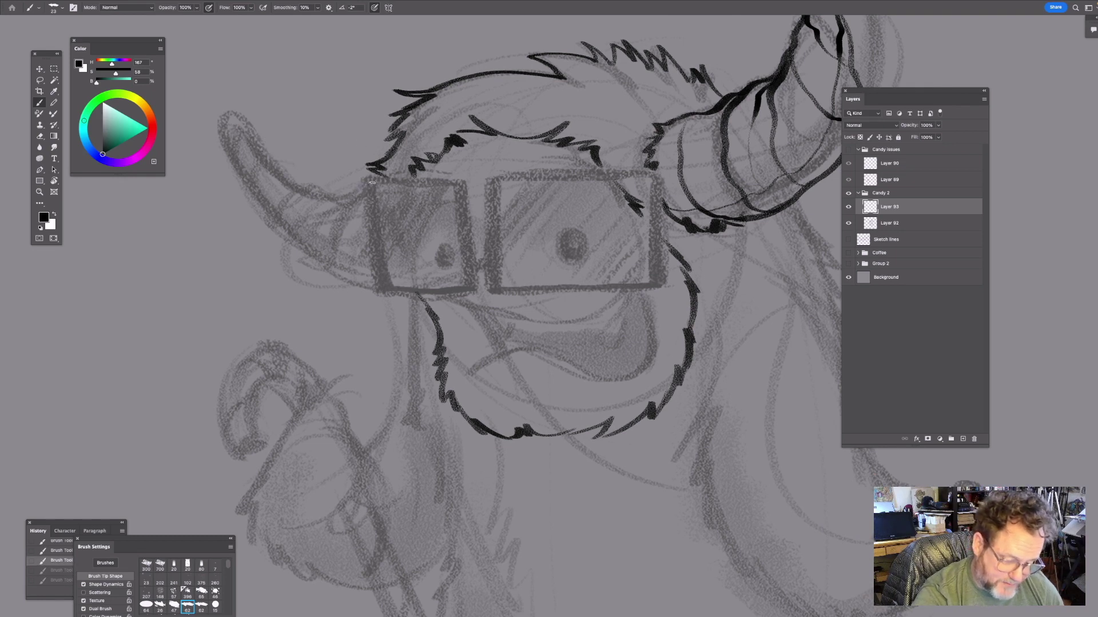
pyautogui.moveTo(367, 184)
pyautogui.mouseDown()
pyautogui.moveTo(311, 158)
pyautogui.moveTo(254, 92)
pyautogui.moveTo(248, 140)
pyautogui.moveTo(278, 200)
pyautogui.moveTo(375, 284)
pyautogui.mouseUp()
pyautogui.moveTo(694, 258); pyautogui.dragTo(669, 292)
pyautogui.press('super+z')
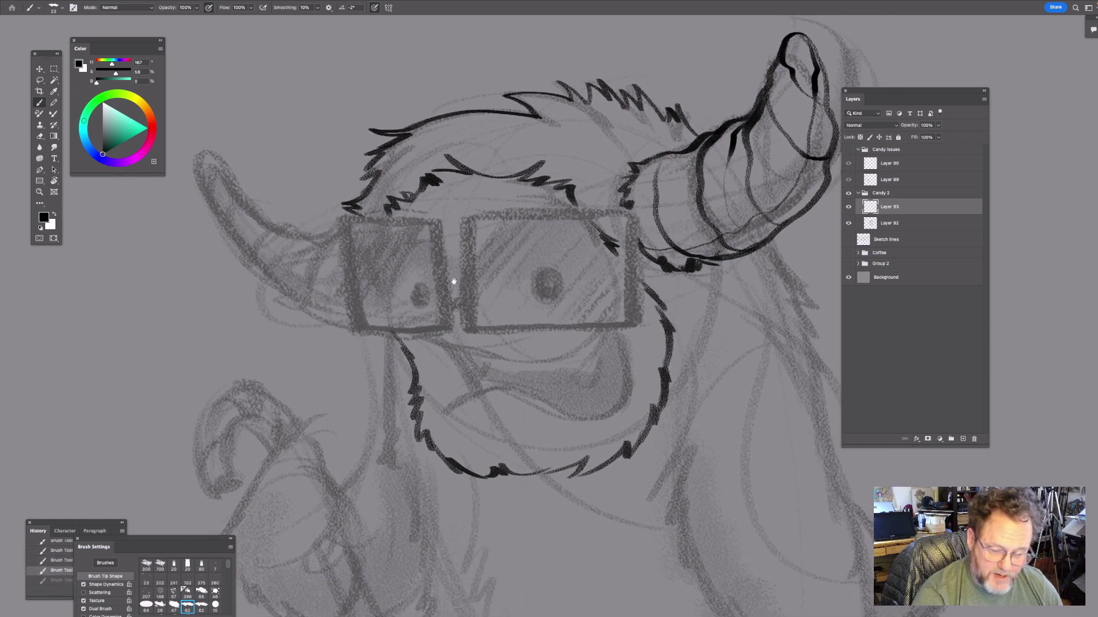
# - Try a loose body contour sweeping from the crown down both sides to the feet, and undo it
pyautogui.moveTo(451, 272); pyautogui.dragTo(458, 298)
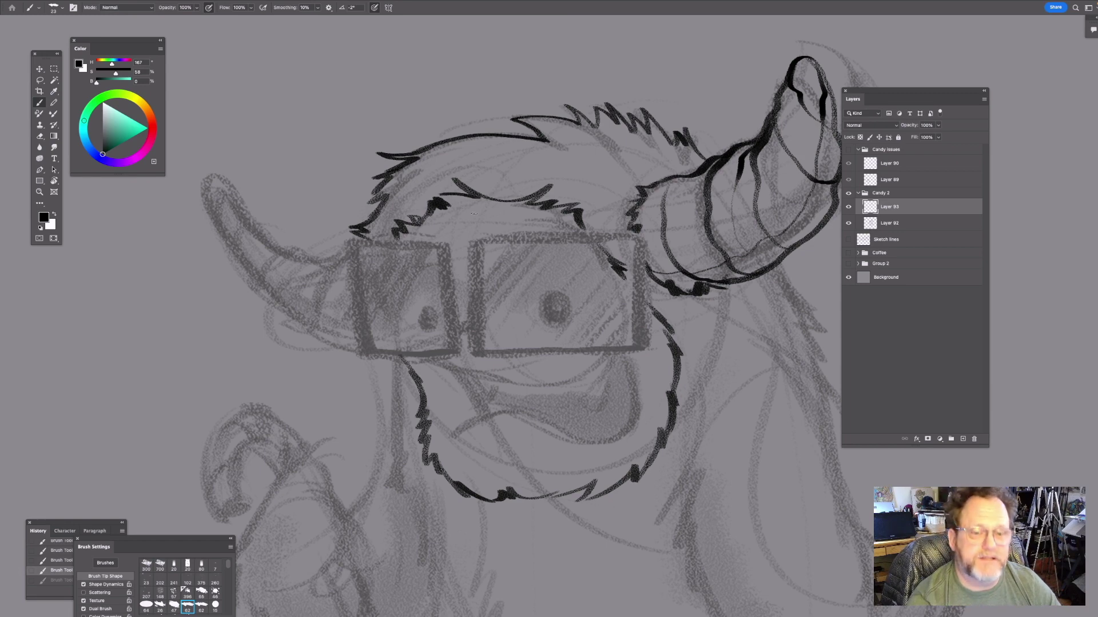
pyautogui.moveTo(579, 221); pyautogui.dragTo(506, 262)
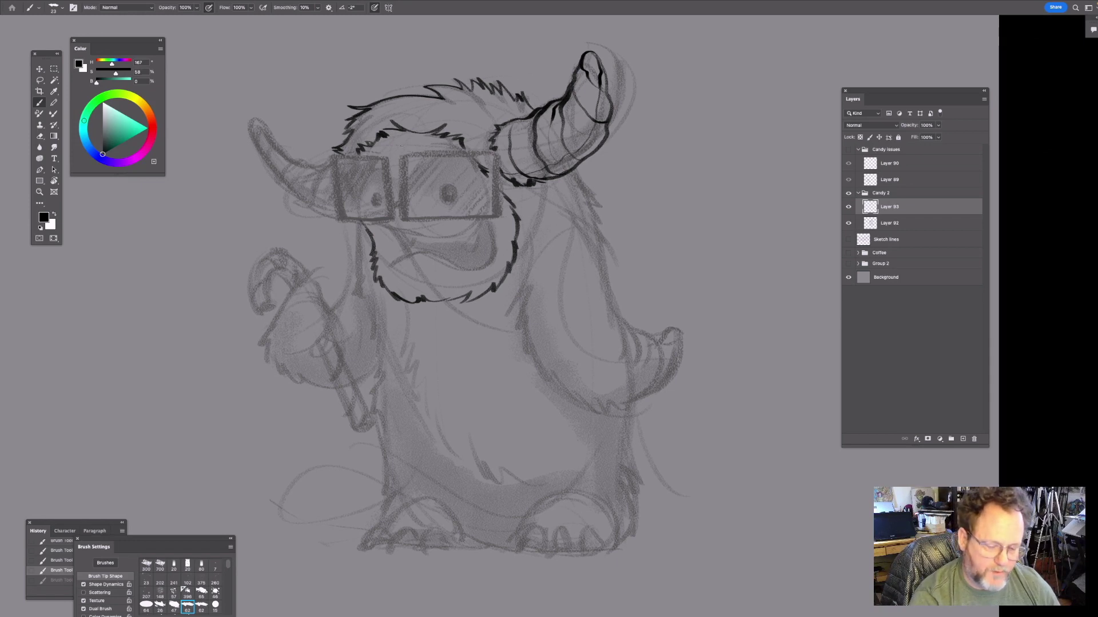
pyautogui.moveTo(440, 70); pyautogui.dragTo(403, 328)
pyautogui.press('super+z')
pyautogui.moveTo(571, 163)
pyautogui.mouseDown()
pyautogui.moveTo(355, 123)
pyautogui.moveTo(416, 350)
pyautogui.mouseUp()
pyautogui.moveTo(337, 240); pyautogui.dragTo(396, 377)
pyautogui.moveTo(365, 309); pyautogui.dragTo(486, 560)
pyautogui.moveTo(473, 84); pyautogui.dragTo(602, 331)
pyautogui.moveTo(574, 208)
pyautogui.mouseDown()
pyautogui.moveTo(562, 576)
pyautogui.moveTo(538, 574)
pyautogui.mouseUp()
pyautogui.moveTo(577, 267)
pyautogui.mouseDown()
pyautogui.moveTo(656, 203)
pyautogui.moveTo(610, 251)
pyautogui.mouseUp()
pyautogui.moveTo(571, 359); pyautogui.dragTo(549, 326)
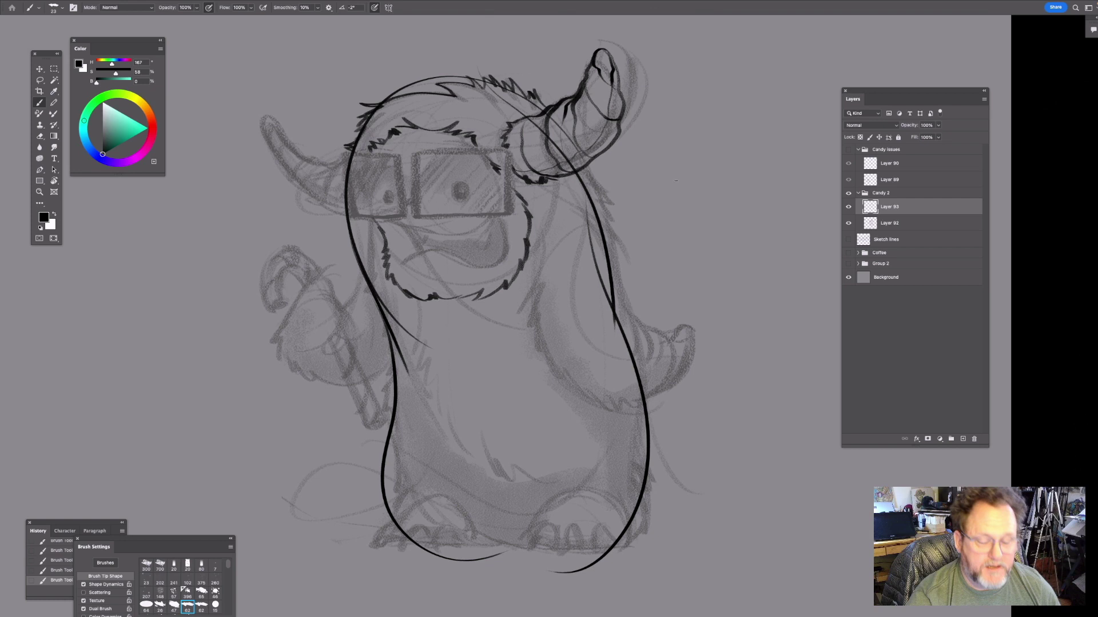
pyautogui.hotkey('ctrl', 'z')
pyautogui.hotkey('ctrl', 'z')
pyautogui.hotkey('ctrl', 'z')
pyautogui.hotkey('ctrl', 'z')
pyautogui.hotkey('ctrl', 'z')
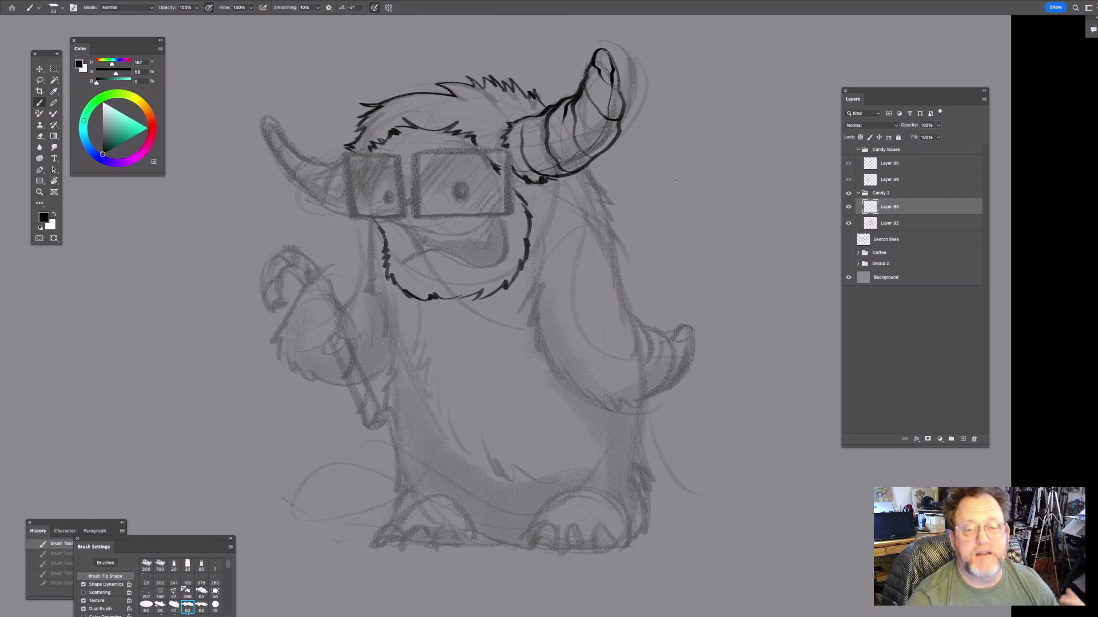
# - Ink the smaller horn's upper and outer edges and the head's fur edge through and below the smaller lens
pyautogui.moveTo(420, 173); pyautogui.dragTo(472, 238)
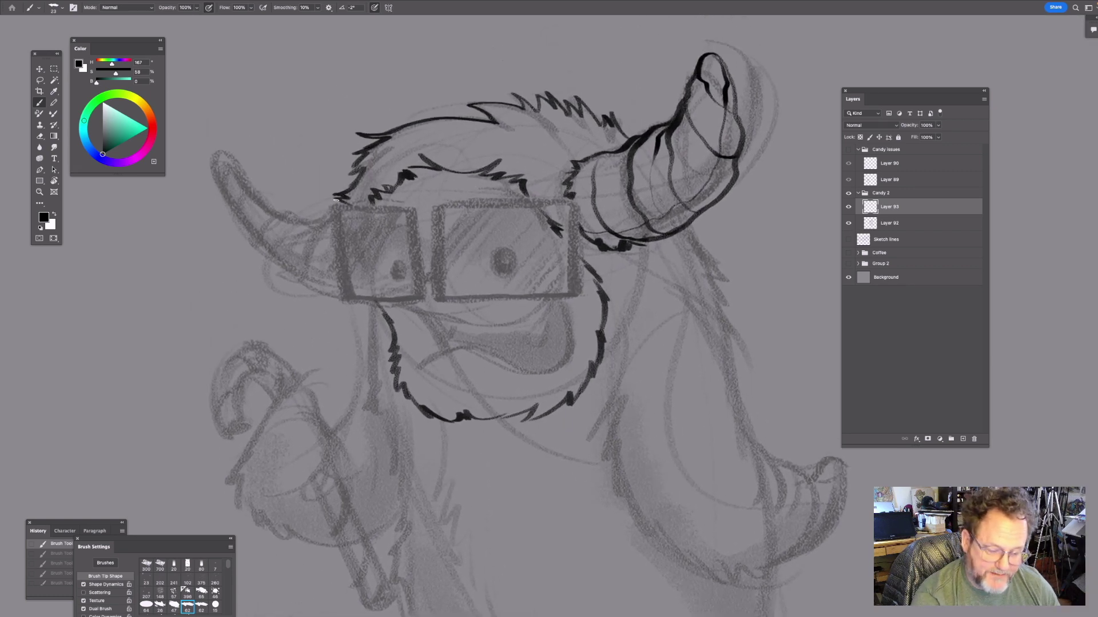
pyautogui.moveTo(336, 200); pyautogui.dragTo(412, 199)
pyautogui.hotkey('ctrl', 'shift', 'z')
pyautogui.hotkey('ctrl', 'shift', 'z')
pyautogui.hotkey('ctrl', 'shift', 'z')
pyautogui.hotkey('ctrl', 'shift', 'z')
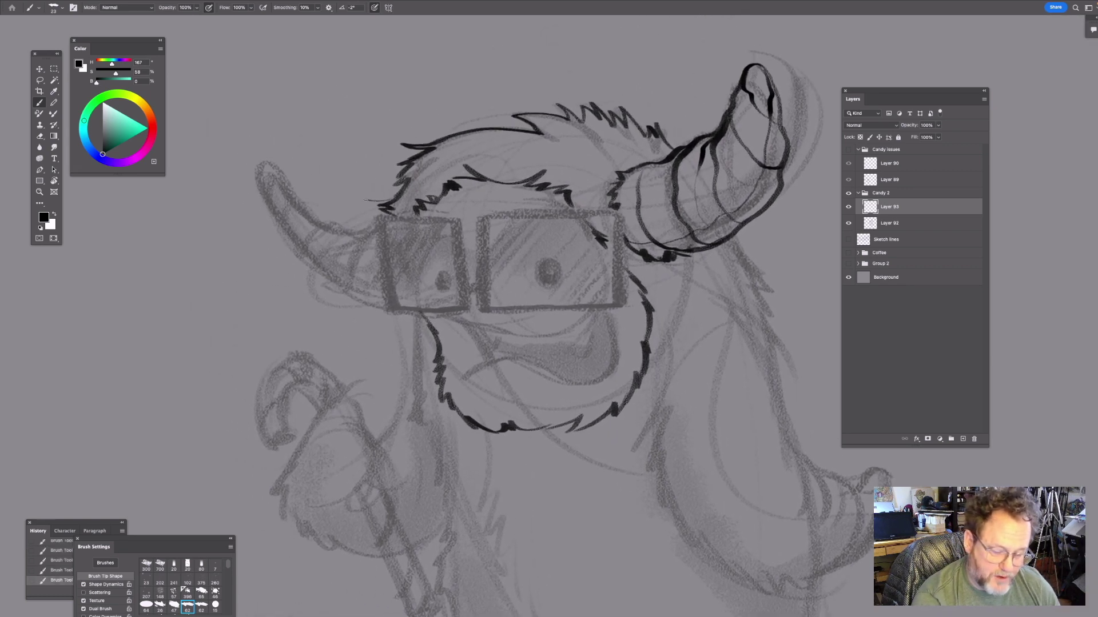
pyautogui.hotkey('ctrl', 'z')
pyautogui.moveTo(389, 202)
pyautogui.mouseDown()
pyautogui.moveTo(326, 171)
pyautogui.moveTo(287, 136)
pyautogui.moveTo(285, 174)
pyautogui.mouseUp()
pyautogui.moveTo(521, 180); pyautogui.dragTo(490, 148)
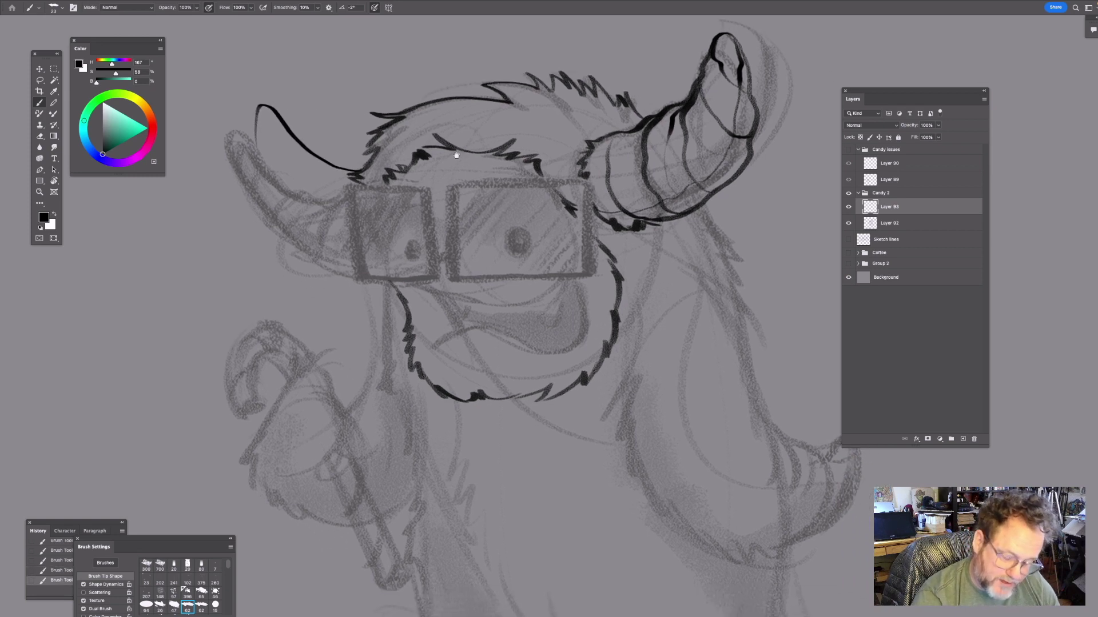
pyautogui.moveTo(256, 133)
pyautogui.mouseDown()
pyautogui.moveTo(286, 204)
pyautogui.moveTo(355, 270)
pyautogui.mouseUp()
pyautogui.moveTo(484, 232); pyautogui.dragTo(482, 254)
pyautogui.moveTo(361, 217); pyautogui.dragTo(372, 315)
# - Try a large round shape over the shoulder beneath the larger horn, and undo it
pyautogui.hscroll(5, 581, 324)
pyautogui.moveTo(546, 207)
pyautogui.mouseDown()
pyautogui.moveTo(602, 203)
pyautogui.moveTo(584, 195)
pyautogui.mouseUp()
pyautogui.press('super+z')
pyautogui.moveTo(671, 257); pyautogui.dragTo(563, 284)
pyautogui.moveTo(455, 213)
pyautogui.mouseDown()
pyautogui.moveTo(441, 223)
pyautogui.moveTo(481, 214)
pyautogui.mouseUp()
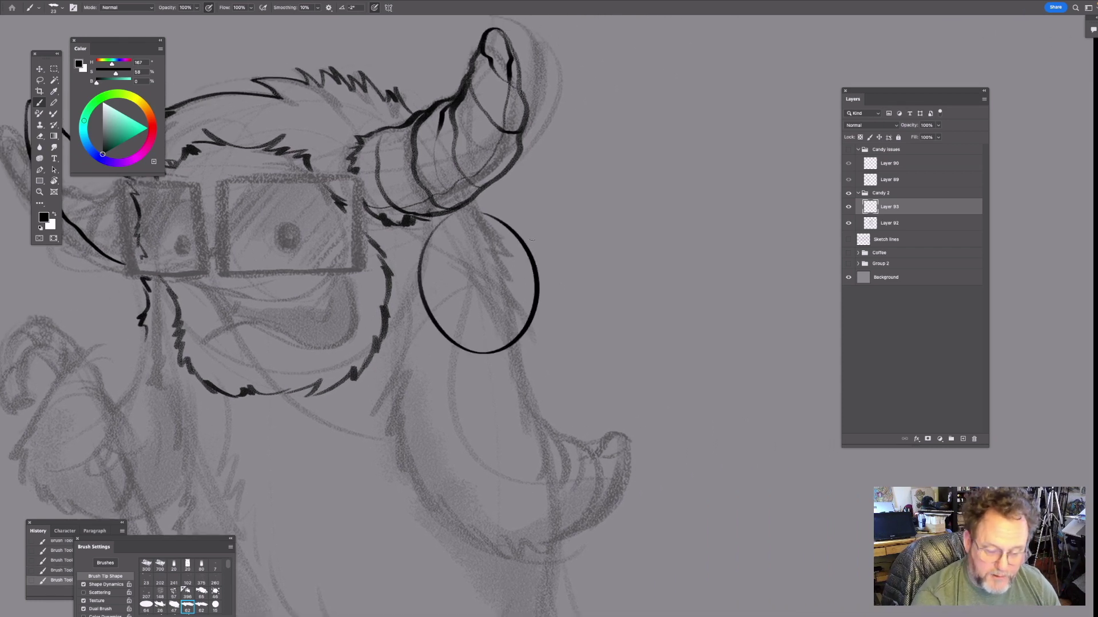
pyautogui.hscroll(-4, 531, 241)
pyautogui.hotkey('ctrl', 'z')
# - Add short fur strokes across the forehead between the crown outline and the brow fringe
pyautogui.hscroll(-4, 668, 180)
pyautogui.scroll(2, 667, 180)
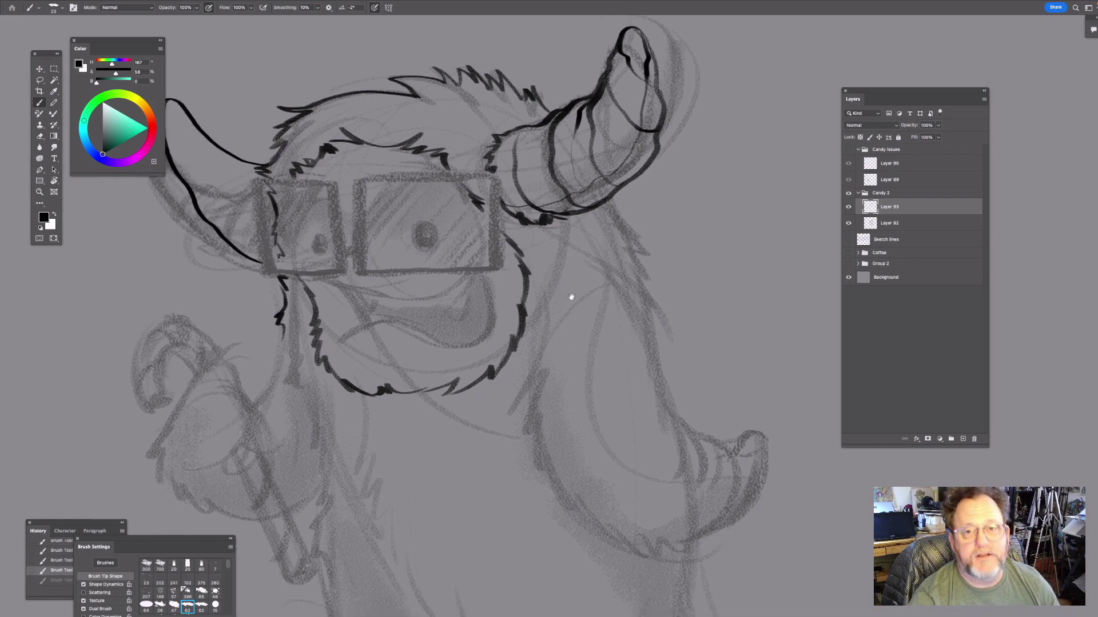
pyautogui.moveTo(555, 157); pyautogui.dragTo(496, 151)
pyautogui.moveTo(426, 168)
pyautogui.mouseDown()
pyautogui.moveTo(470, 181)
pyautogui.moveTo(430, 160)
pyautogui.mouseUp()
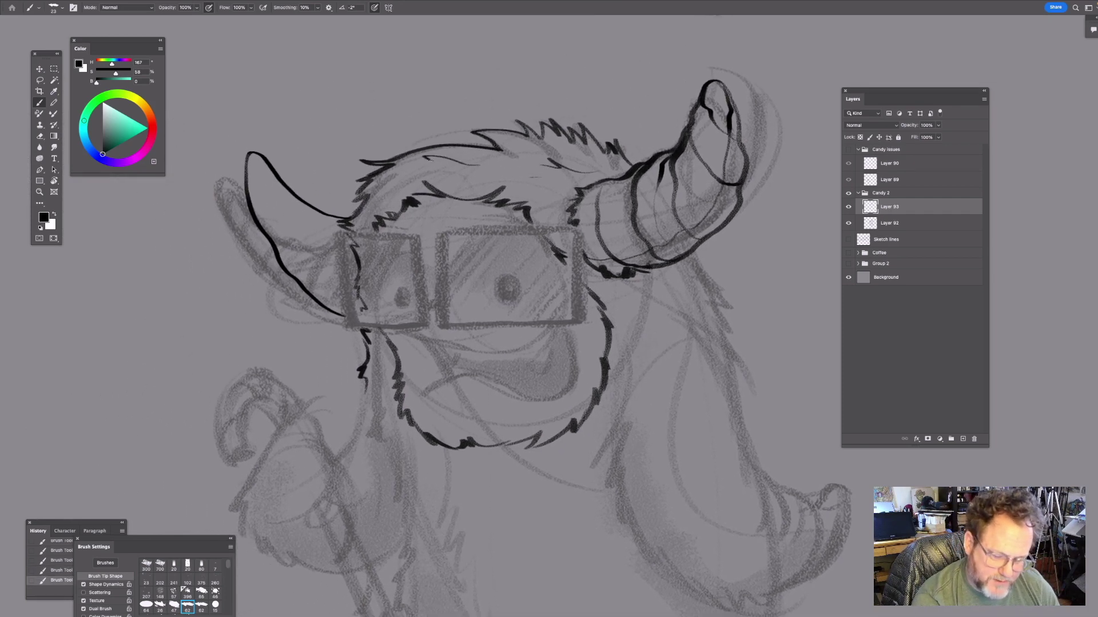
# - Ink the curved ridge and crease lines across the smaller horn
pyautogui.moveTo(379, 251); pyautogui.dragTo(392, 219)
pyautogui.moveTo(277, 127)
pyautogui.mouseDown()
pyautogui.moveTo(288, 218)
pyautogui.moveTo(306, 212)
pyautogui.moveTo(307, 165)
pyautogui.moveTo(352, 286)
pyautogui.mouseUp()
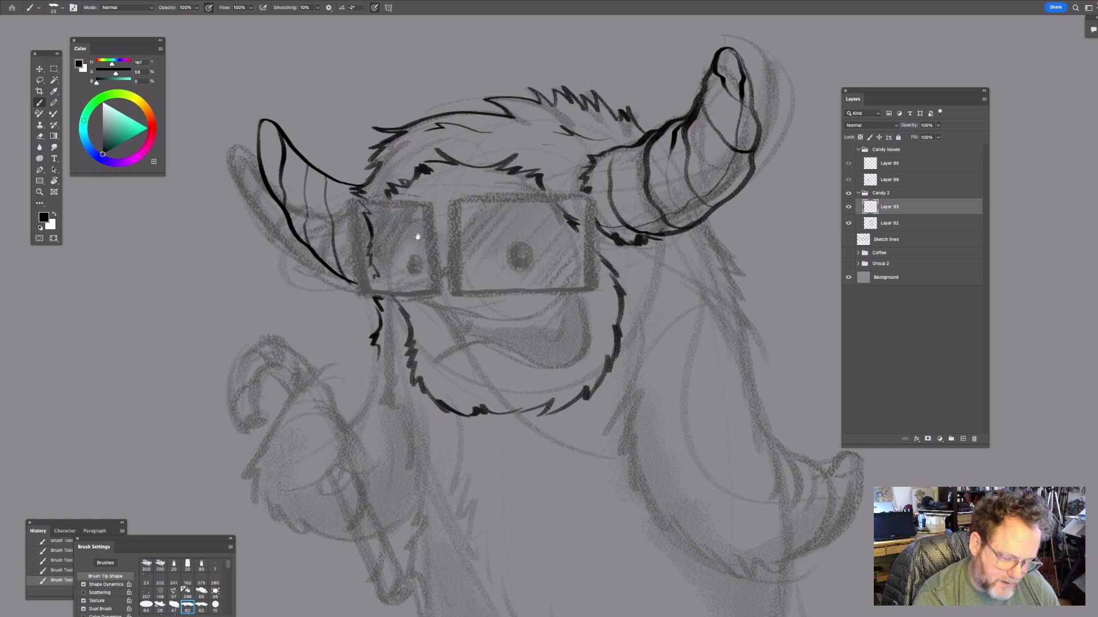
pyautogui.moveTo(325, 162); pyautogui.dragTo(313, 186)
pyautogui.moveTo(249, 143)
pyautogui.mouseDown()
pyautogui.moveTo(260, 188)
pyautogui.moveTo(338, 275)
pyautogui.mouseUp()
# - Ink the body's jagged fur edge from below the smaller lens down to the lower end of the candy cane
pyautogui.moveTo(659, 301)
pyautogui.mouseDown()
pyautogui.moveTo(624, 370)
pyautogui.moveTo(622, 316)
pyautogui.mouseUp()
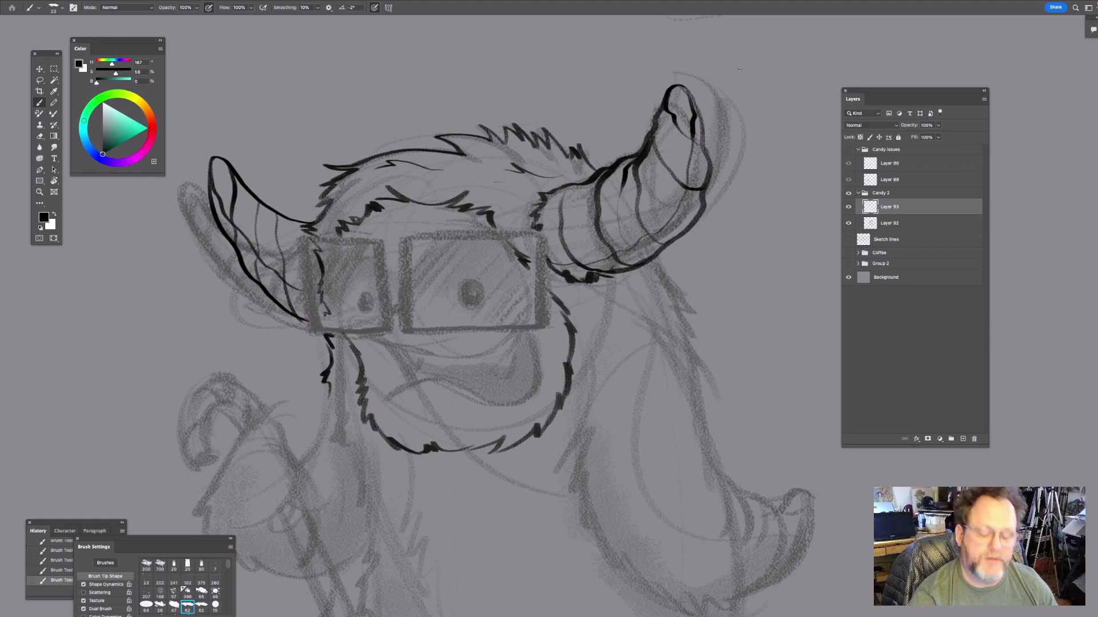
pyautogui.moveTo(530, 393); pyautogui.dragTo(499, 311)
pyautogui.moveTo(381, 309); pyautogui.dragTo(402, 289)
pyautogui.moveTo(431, 255)
pyautogui.mouseDown()
pyautogui.moveTo(522, 179)
pyautogui.moveTo(544, 136)
pyautogui.mouseUp()
pyautogui.moveTo(387, 181)
pyautogui.mouseDown()
pyautogui.moveTo(384, 216)
pyautogui.moveTo(409, 264)
pyautogui.mouseUp()
pyautogui.moveTo(703, 252); pyautogui.dragTo(537, 218)
pyautogui.moveTo(324, 232)
pyautogui.mouseDown()
pyautogui.moveTo(337, 246)
pyautogui.moveTo(332, 317)
pyautogui.moveTo(347, 366)
pyautogui.mouseUp()
pyautogui.moveTo(530, 274)
pyautogui.mouseDown()
pyautogui.moveTo(517, 265)
pyautogui.moveTo(521, 211)
pyautogui.mouseUp()
pyautogui.moveTo(338, 280)
pyautogui.mouseDown()
pyautogui.moveTo(323, 343)
pyautogui.moveTo(336, 350)
pyautogui.moveTo(347, 409)
pyautogui.mouseUp()
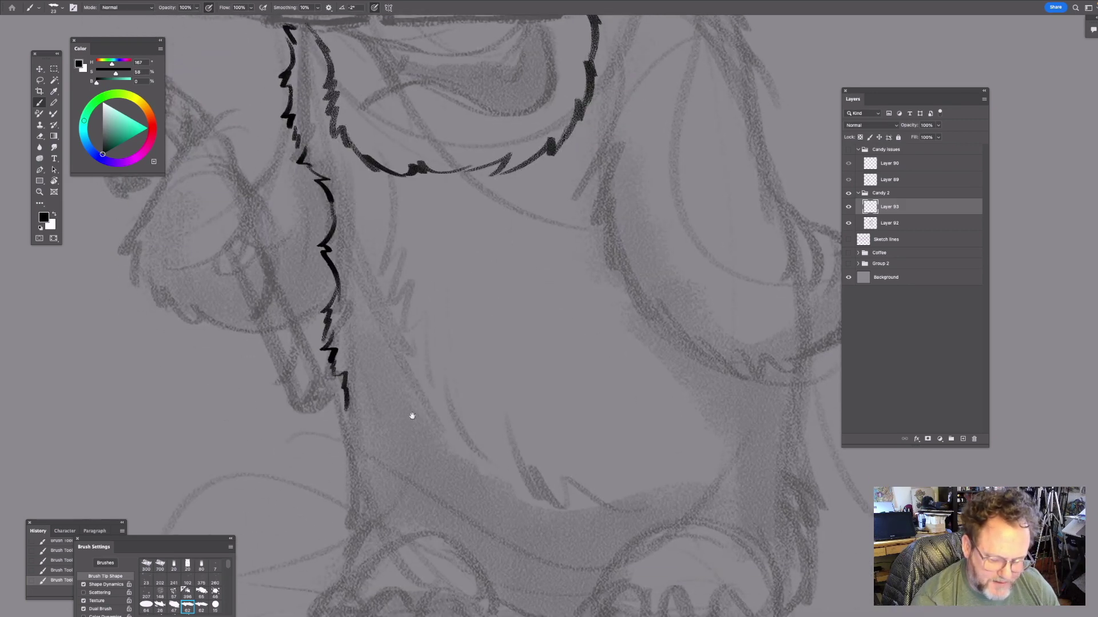
# - Ink the outer fur edge of the arm from beneath the larger horn down to the hand
pyautogui.moveTo(412, 415); pyautogui.dragTo(375, 492)
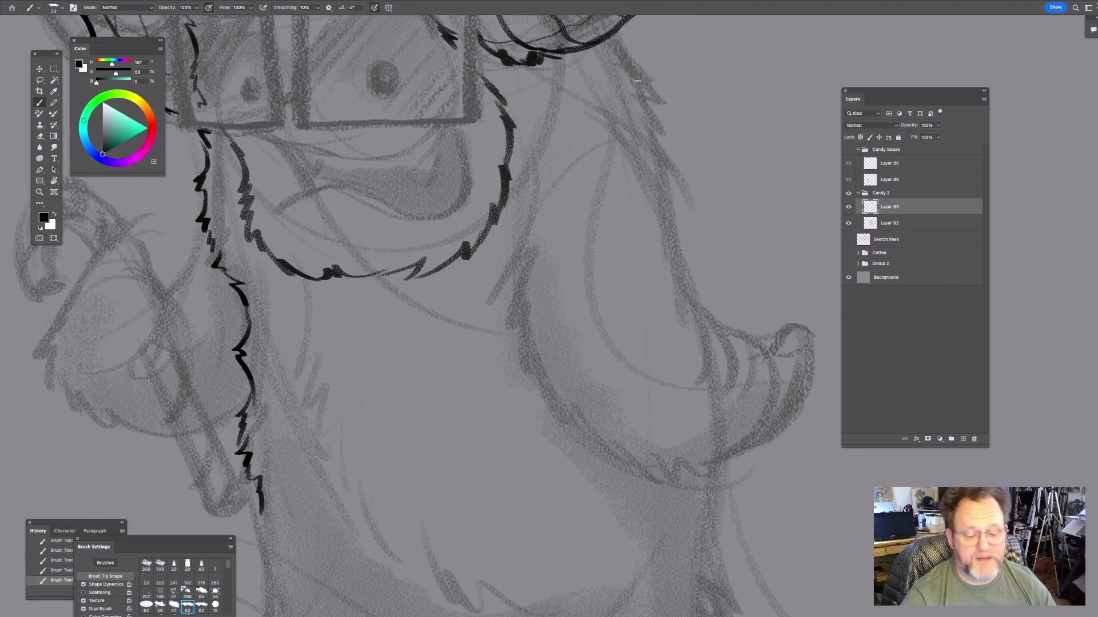
pyautogui.moveTo(638, 81)
pyautogui.mouseDown()
pyautogui.moveTo(652, 255)
pyautogui.moveTo(524, 283)
pyautogui.mouseUp()
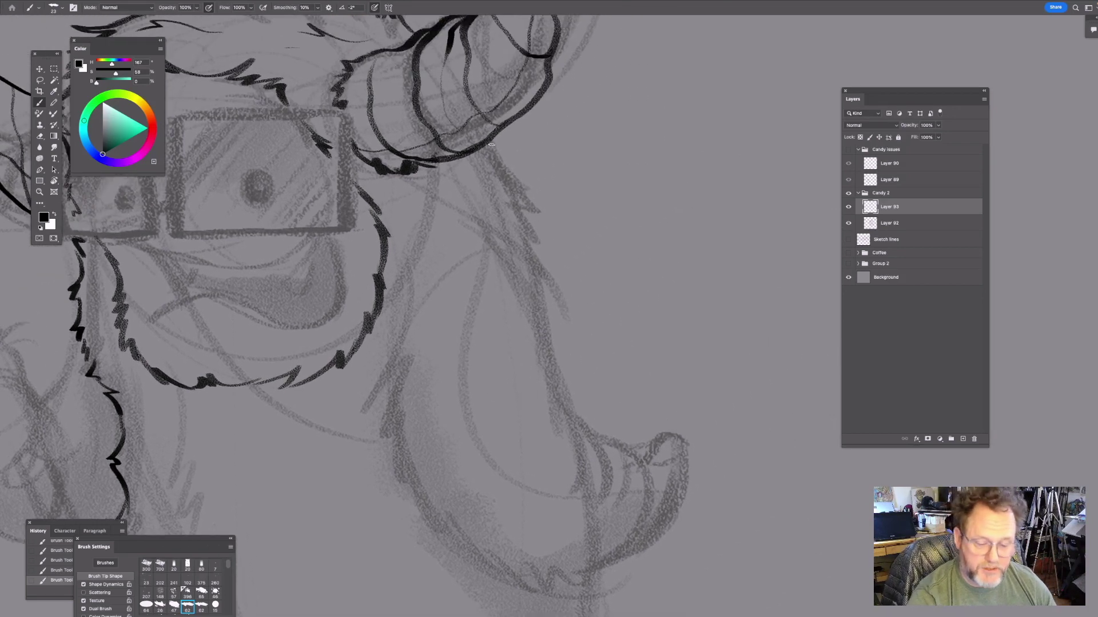
pyautogui.moveTo(490, 141)
pyautogui.mouseDown()
pyautogui.moveTo(536, 229)
pyautogui.moveTo(485, 164)
pyautogui.moveTo(490, 304)
pyautogui.moveTo(530, 362)
pyautogui.mouseUp()
pyautogui.moveTo(662, 275); pyautogui.dragTo(695, 195)
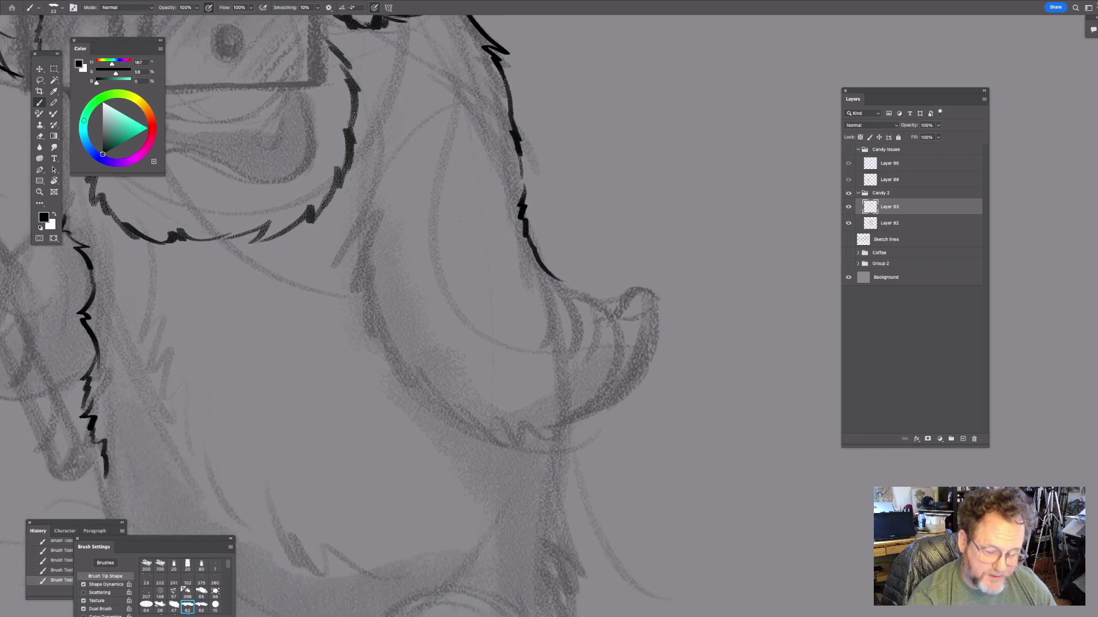
# - Ink the jagged inner and lower fur edge of the arm beneath the larger horn
pyautogui.moveTo(373, 193); pyautogui.dragTo(346, 236)
pyautogui.press('super+z')
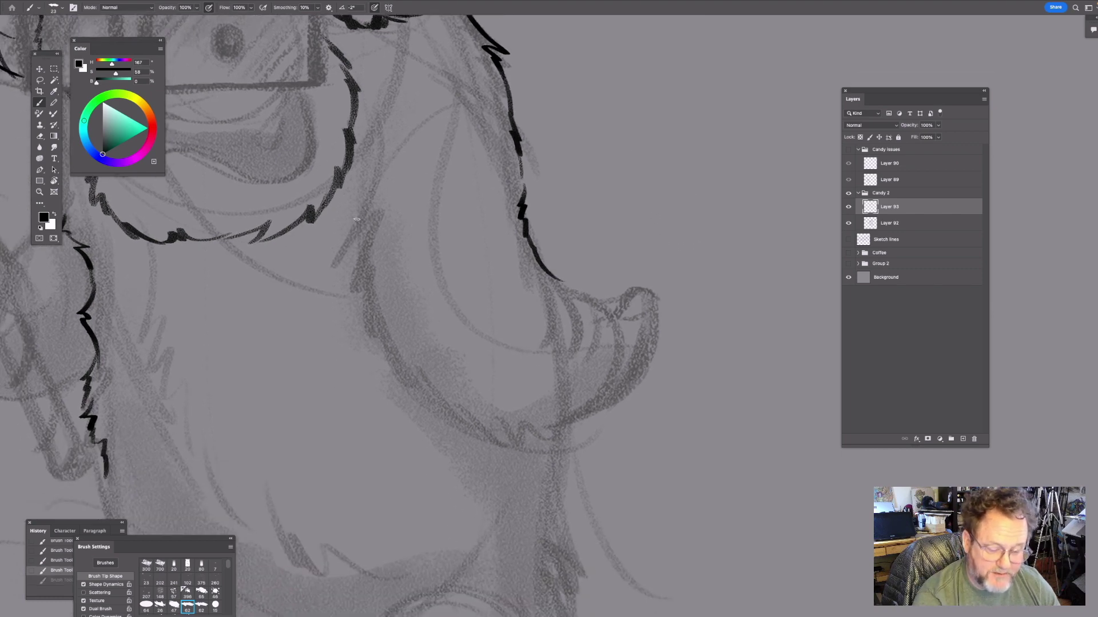
pyautogui.moveTo(373, 195); pyautogui.dragTo(358, 314)
pyautogui.moveTo(528, 302); pyautogui.dragTo(520, 200)
pyautogui.moveTo(354, 167)
pyautogui.mouseDown()
pyautogui.moveTo(348, 206)
pyautogui.moveTo(399, 281)
pyautogui.mouseUp()
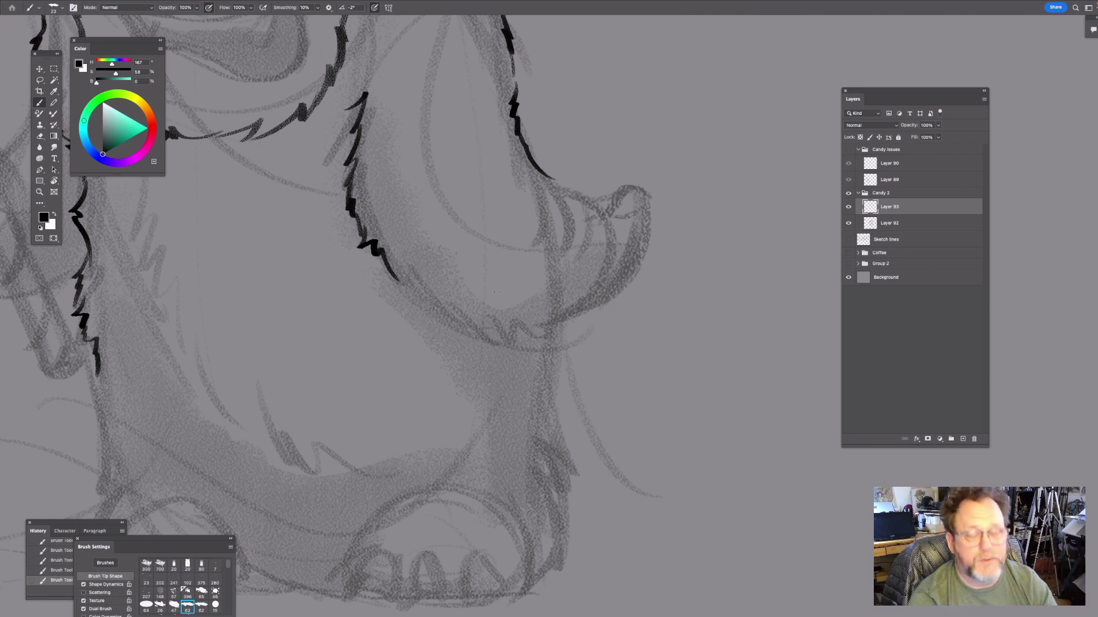
pyautogui.moveTo(499, 295); pyautogui.dragTo(502, 241)
pyautogui.moveTo(382, 201)
pyautogui.mouseDown()
pyautogui.moveTo(408, 240)
pyautogui.moveTo(467, 276)
pyautogui.mouseUp()
# - Add short fur tufts inside the arm along its inner and lower edge
pyautogui.moveTo(538, 191); pyautogui.dragTo(585, 339)
pyautogui.moveTo(488, 211)
pyautogui.mouseDown()
pyautogui.moveTo(482, 238)
pyautogui.moveTo(448, 261)
pyautogui.moveTo(458, 316)
pyautogui.mouseUp()
pyautogui.moveTo(556, 330); pyautogui.dragTo(538, 230)
pyautogui.moveTo(454, 265)
pyautogui.mouseDown()
pyautogui.moveTo(463, 304)
pyautogui.moveTo(499, 329)
pyautogui.mouseUp()
pyautogui.moveTo(619, 248); pyautogui.dragTo(595, 304)
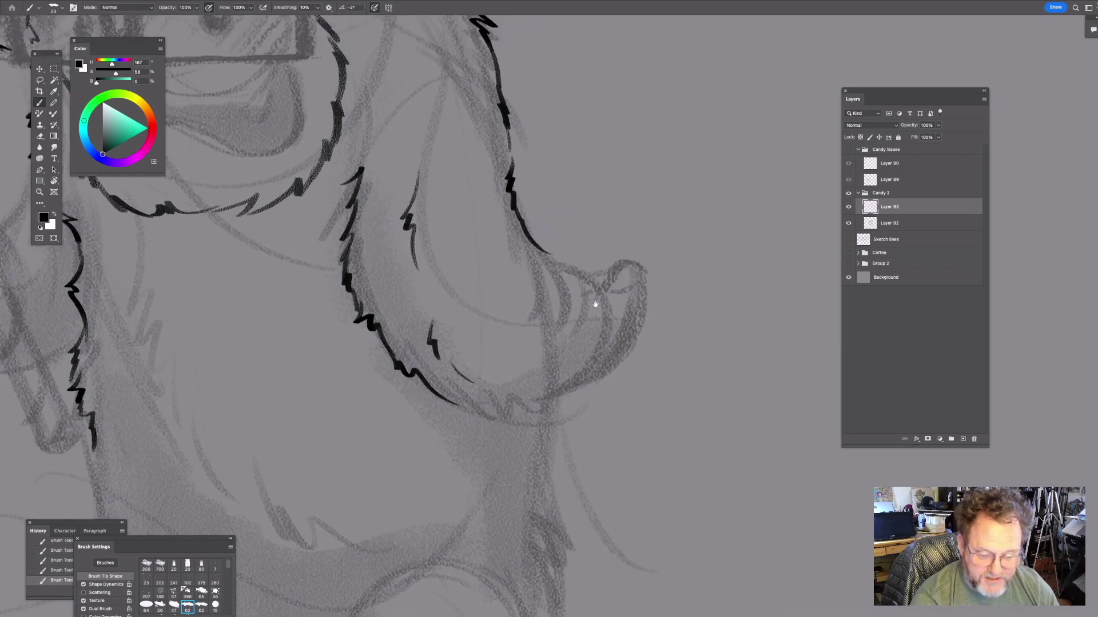
# - Ink the shaggy upper edge of the candy cane arm where it leaves the body
pyautogui.moveTo(230, 341); pyautogui.dragTo(502, 331)
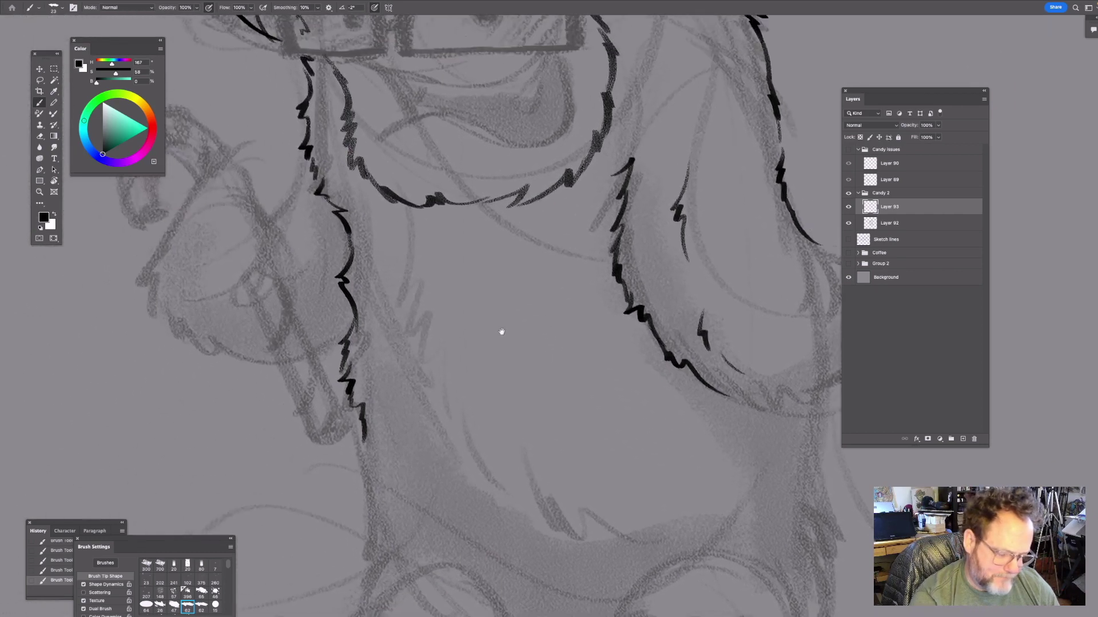
pyautogui.scroll(5, 496, 247)
pyautogui.moveTo(333, 166); pyautogui.dragTo(354, 228)
pyautogui.moveTo(369, 294); pyautogui.dragTo(447, 228)
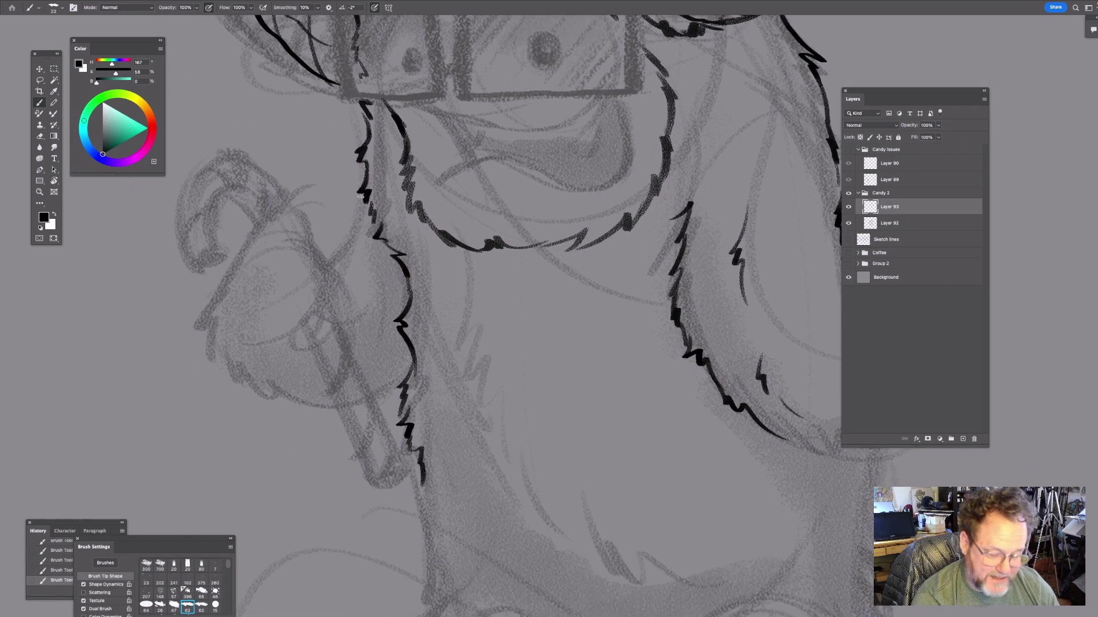
pyautogui.moveTo(365, 199); pyautogui.dragTo(338, 254)
pyautogui.moveTo(456, 295)
pyautogui.mouseDown()
pyautogui.moveTo(467, 303)
pyautogui.moveTo(477, 262)
pyautogui.mouseUp()
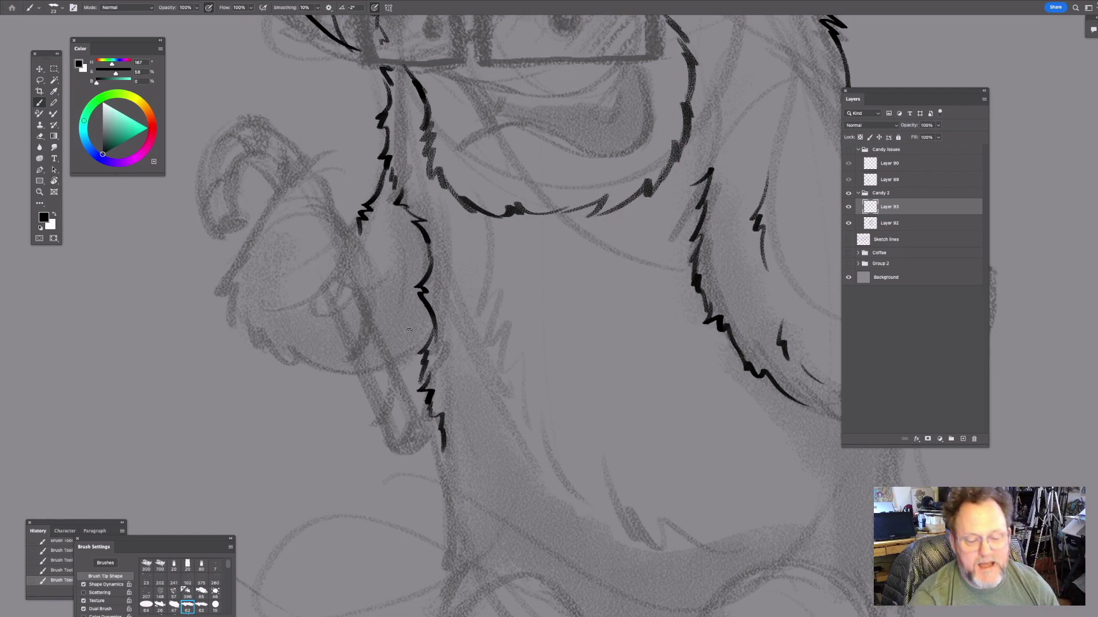
# - Add short fur strokes near the shoulder and outer edge of the arm beneath the larger horn
pyautogui.press('Tab')
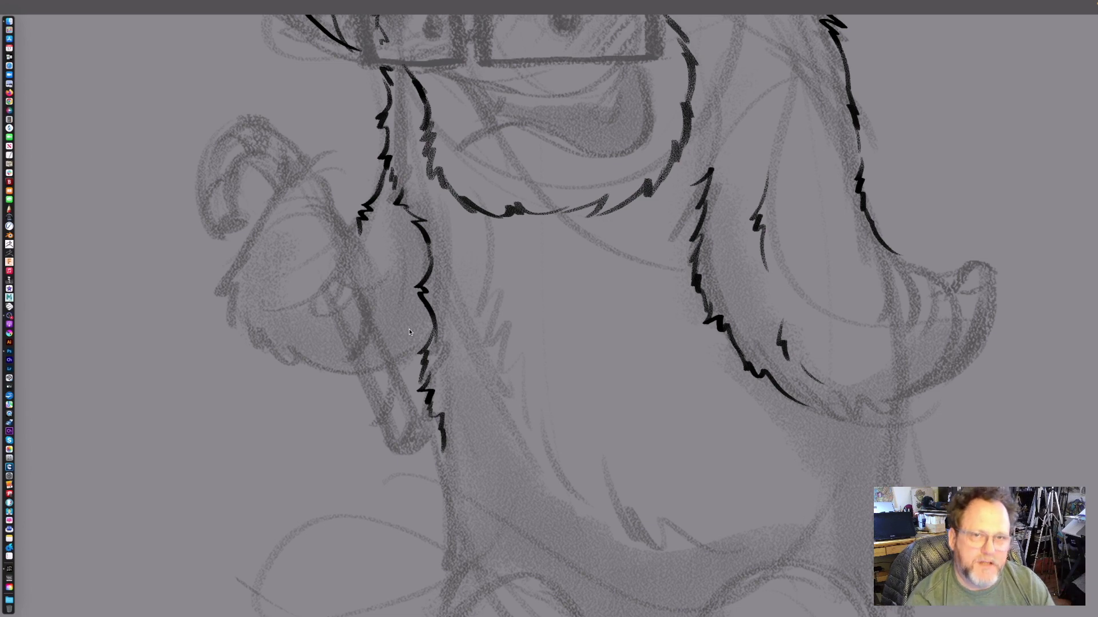
pyautogui.click(469, 304)
pyautogui.moveTo(639, 197); pyautogui.dragTo(366, 366)
pyautogui.moveTo(513, 182)
pyautogui.mouseDown()
pyautogui.moveTo(536, 215)
pyautogui.moveTo(547, 261)
pyautogui.mouseUp()
pyautogui.moveTo(559, 332)
pyautogui.mouseDown()
pyautogui.moveTo(536, 247)
pyautogui.moveTo(502, 238)
pyautogui.moveTo(503, 266)
pyautogui.mouseUp()
pyautogui.moveTo(509, 276); pyautogui.dragTo(522, 301)
pyautogui.moveTo(588, 291); pyautogui.dragTo(525, 217)
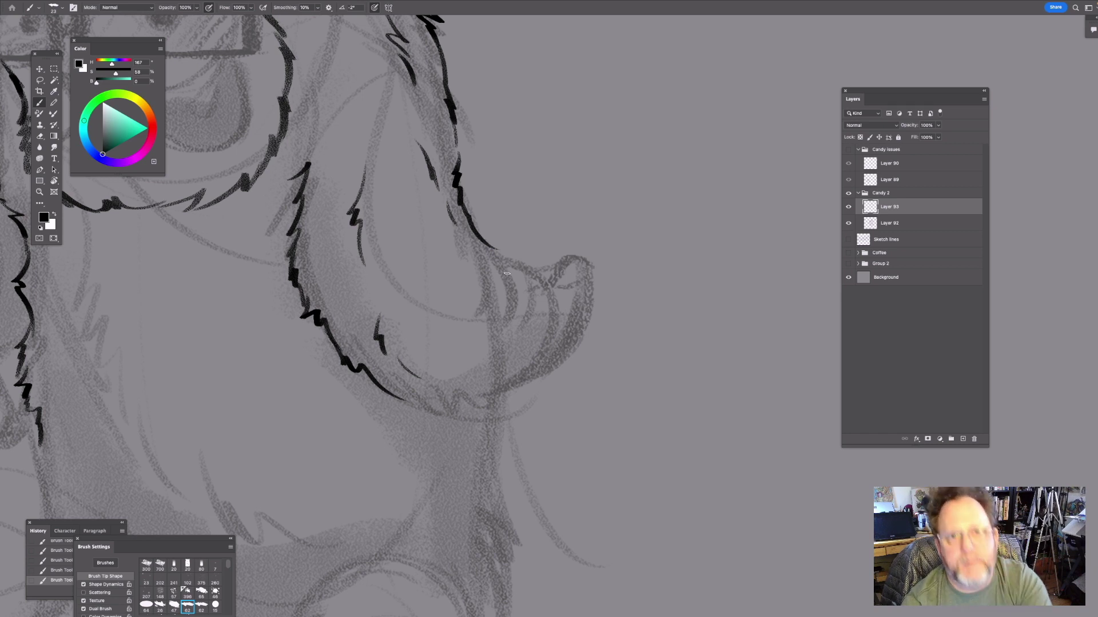
# - Ink the jagged fur edge of the body's candy cane side from below the arm down to the foot
pyautogui.moveTo(385, 304); pyautogui.dragTo(698, 224)
pyautogui.moveTo(445, 329); pyautogui.dragTo(452, 233)
pyautogui.moveTo(375, 256)
pyautogui.mouseDown()
pyautogui.moveTo(365, 290)
pyautogui.moveTo(382, 348)
pyautogui.mouseUp()
pyautogui.scroll(-3, 420, 300)
pyautogui.moveTo(377, 268)
pyautogui.mouseDown()
pyautogui.moveTo(369, 355)
pyautogui.moveTo(350, 373)
pyautogui.mouseUp()
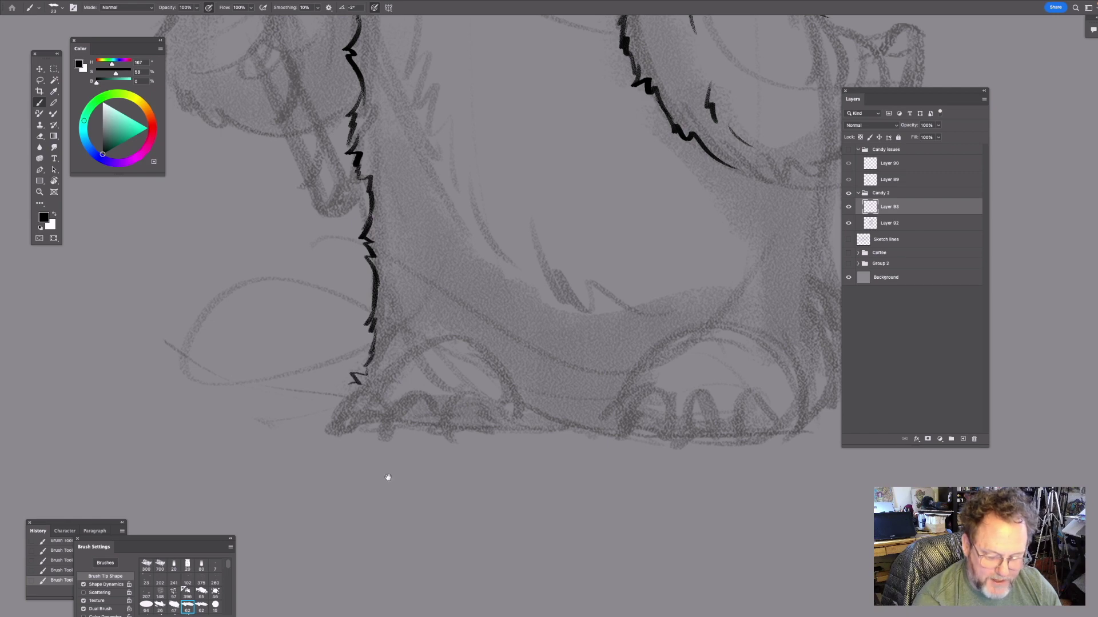
pyautogui.hscroll(5, 423, 435)
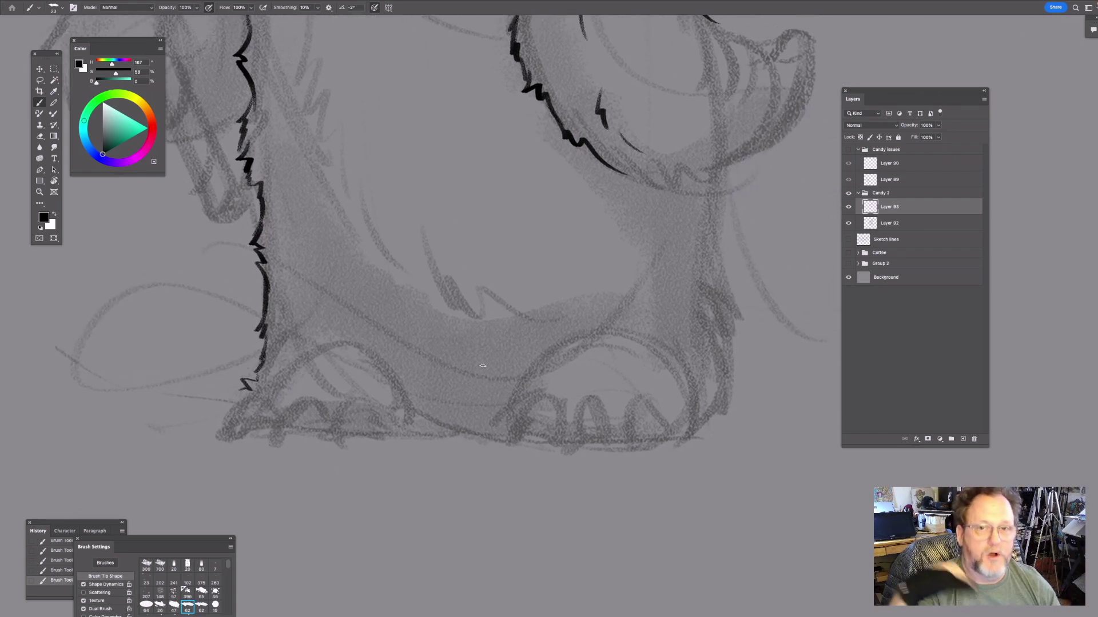
pyautogui.scroll(10, 482, 365)
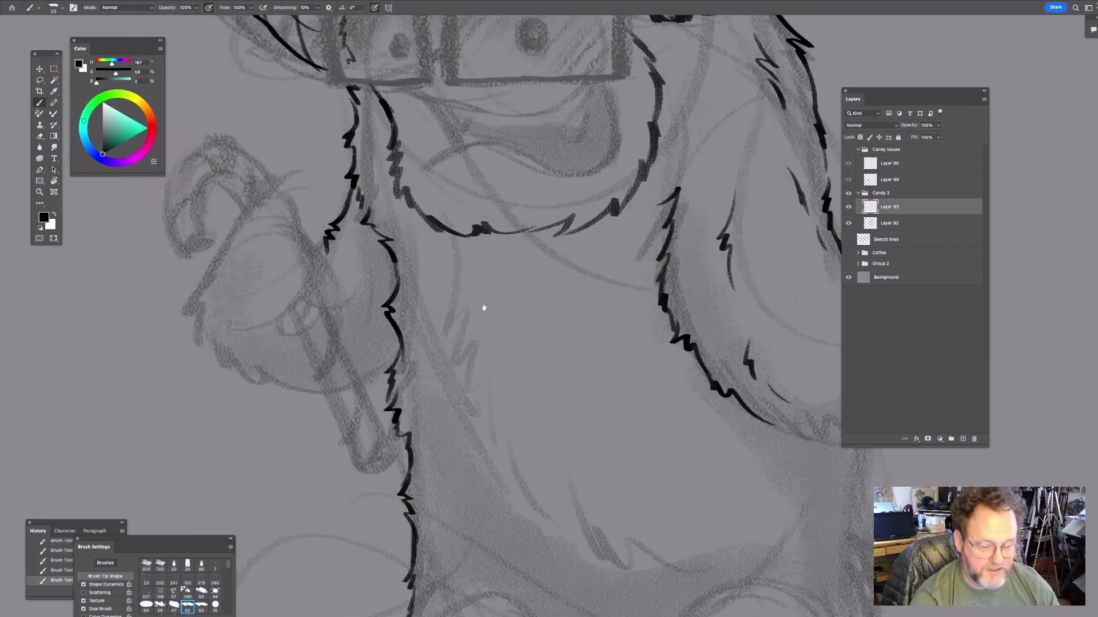
pyautogui.moveTo(619, 303)
pyautogui.mouseDown()
pyautogui.moveTo(493, 333)
pyautogui.moveTo(588, 291)
pyautogui.mouseUp()
pyautogui.moveTo(444, 314); pyautogui.dragTo(543, 275)
pyautogui.moveTo(446, 294); pyautogui.dragTo(479, 304)
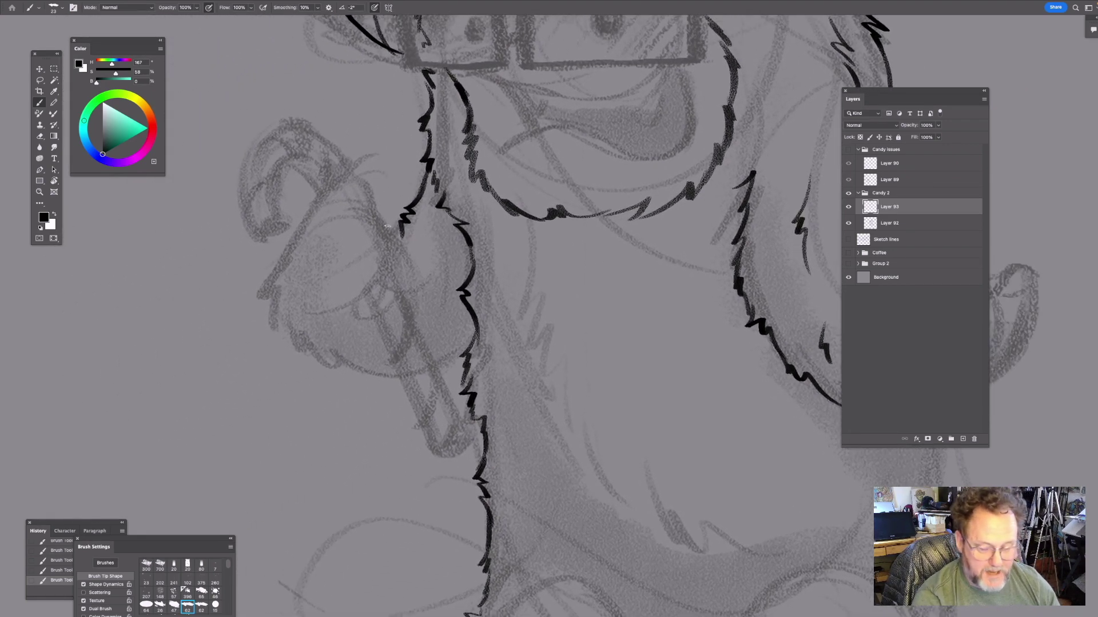
pyautogui.moveTo(357, 179); pyautogui.dragTo(334, 324)
pyautogui.press('super+z')
pyautogui.moveTo(526, 359)
pyautogui.mouseDown()
pyautogui.moveTo(499, 372)
pyautogui.moveTo(552, 363)
pyautogui.moveTo(479, 332)
pyautogui.mouseUp()
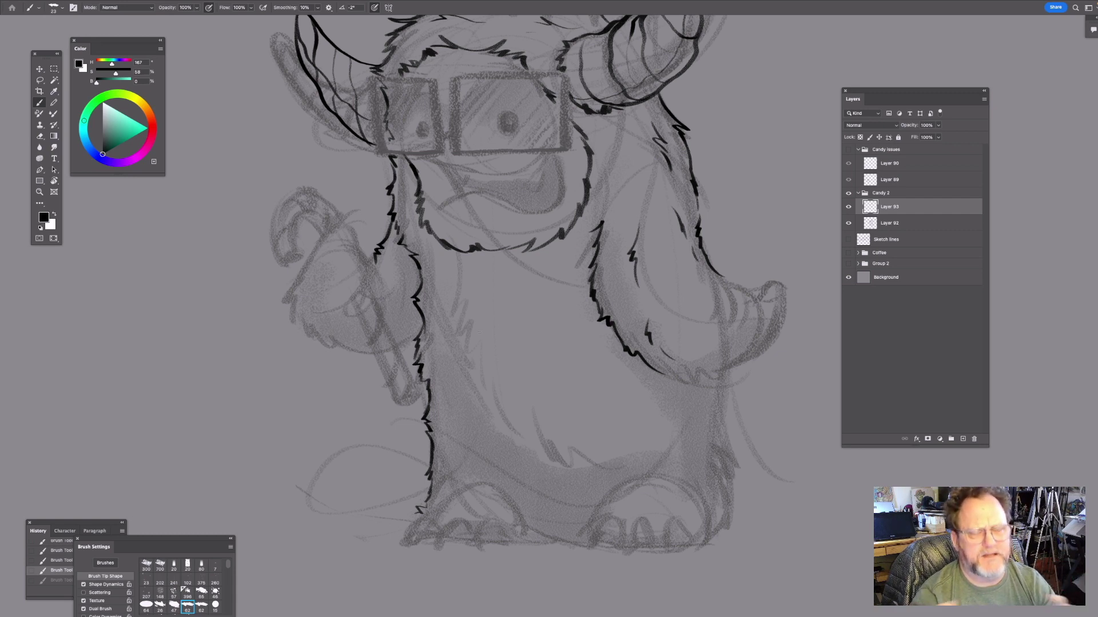
pyautogui.moveTo(359, 281)
pyautogui.mouseDown()
pyautogui.moveTo(380, 264)
pyautogui.moveTo(456, 301)
pyautogui.mouseUp()
pyautogui.moveTo(391, 212)
pyautogui.mouseDown()
pyautogui.moveTo(270, 348)
pyautogui.moveTo(366, 192)
pyautogui.mouseUp()
pyautogui.hotkey('ctrl', 'z')
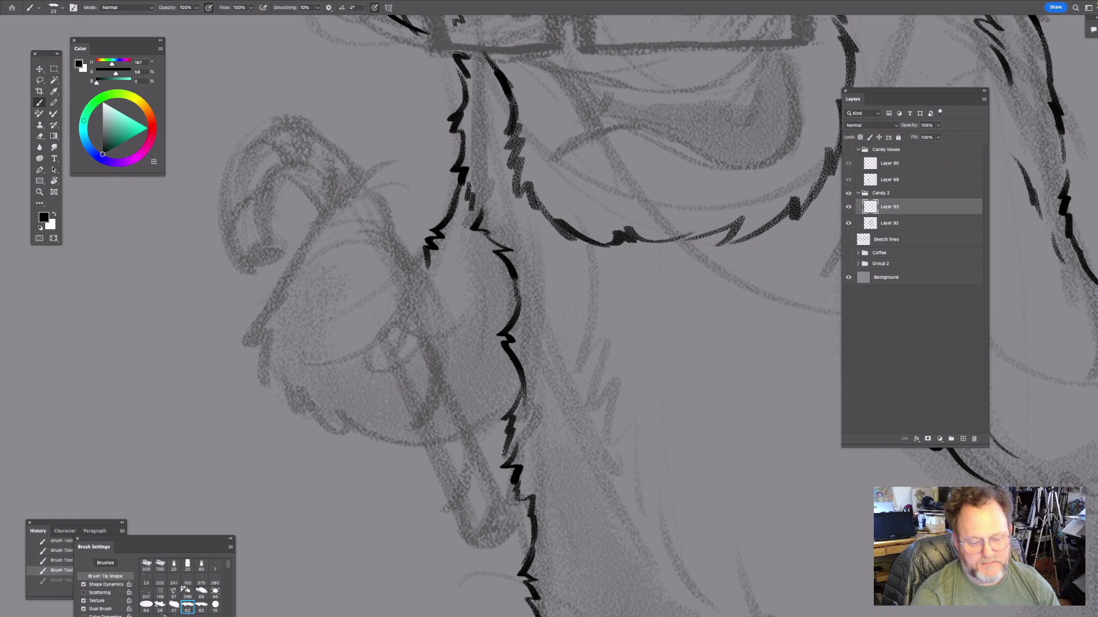
pyautogui.moveTo(377, 280); pyautogui.dragTo(308, 354)
pyautogui.hotkey('ctrl', 'z')
pyautogui.moveTo(503, 344); pyautogui.dragTo(534, 270)
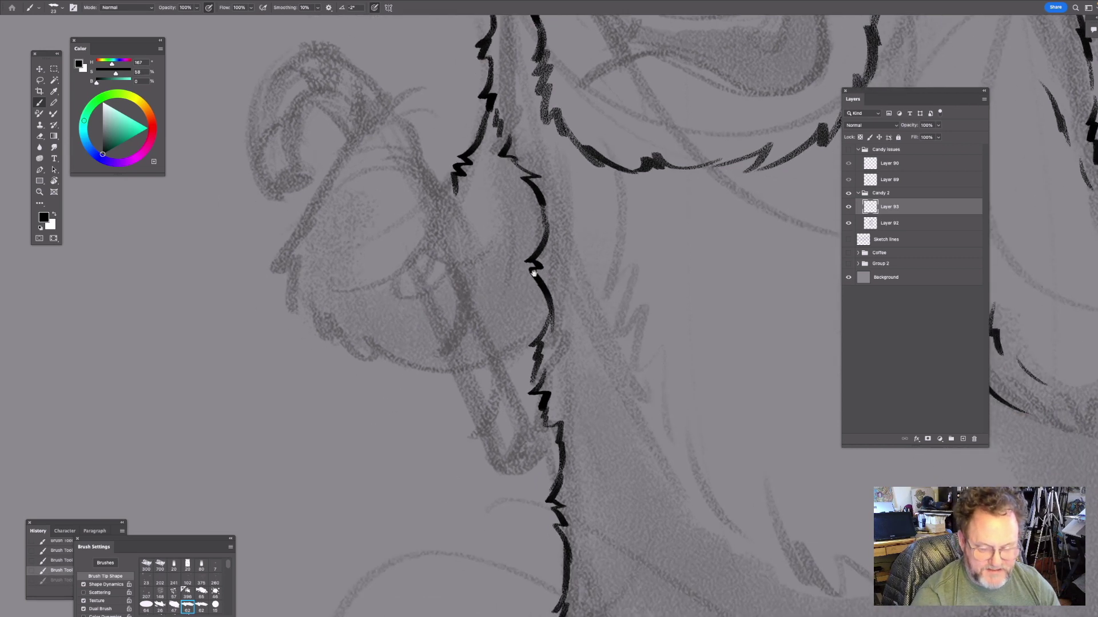
pyautogui.moveTo(480, 197); pyautogui.dragTo(454, 271)
pyautogui.moveTo(226, 348)
pyautogui.mouseDown()
pyautogui.moveTo(286, 288)
pyautogui.moveTo(317, 236)
pyautogui.mouseUp()
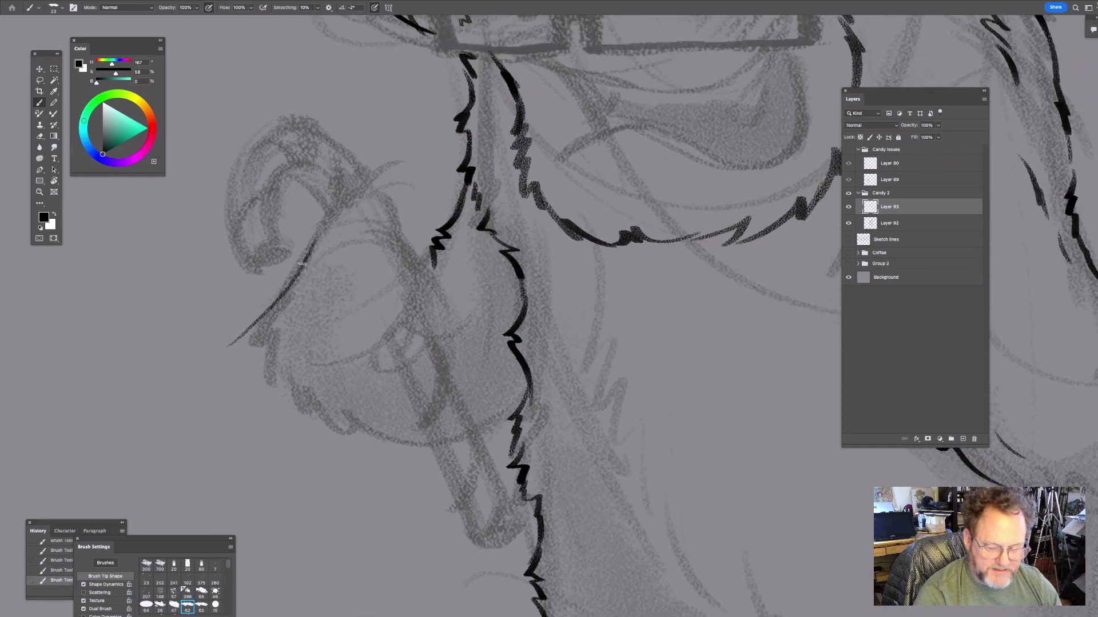
pyautogui.hotkey('ctrl', 'z')
# - Try inking the raised hand with smooth curved strokes for its back edge and curled fingers
pyautogui.moveTo(213, 349); pyautogui.dragTo(331, 203)
pyautogui.moveTo(269, 291)
pyautogui.mouseDown()
pyautogui.moveTo(400, 190)
pyautogui.moveTo(400, 226)
pyautogui.moveTo(415, 243)
pyautogui.mouseUp()
pyautogui.moveTo(348, 220)
pyautogui.mouseDown()
pyautogui.moveTo(388, 239)
pyautogui.moveTo(411, 289)
pyautogui.moveTo(399, 337)
pyautogui.mouseUp()
pyautogui.moveTo(389, 299); pyautogui.dragTo(398, 342)
pyautogui.moveTo(390, 327)
pyautogui.mouseDown()
pyautogui.moveTo(319, 363)
pyautogui.moveTo(383, 354)
pyautogui.moveTo(418, 314)
pyautogui.mouseUp()
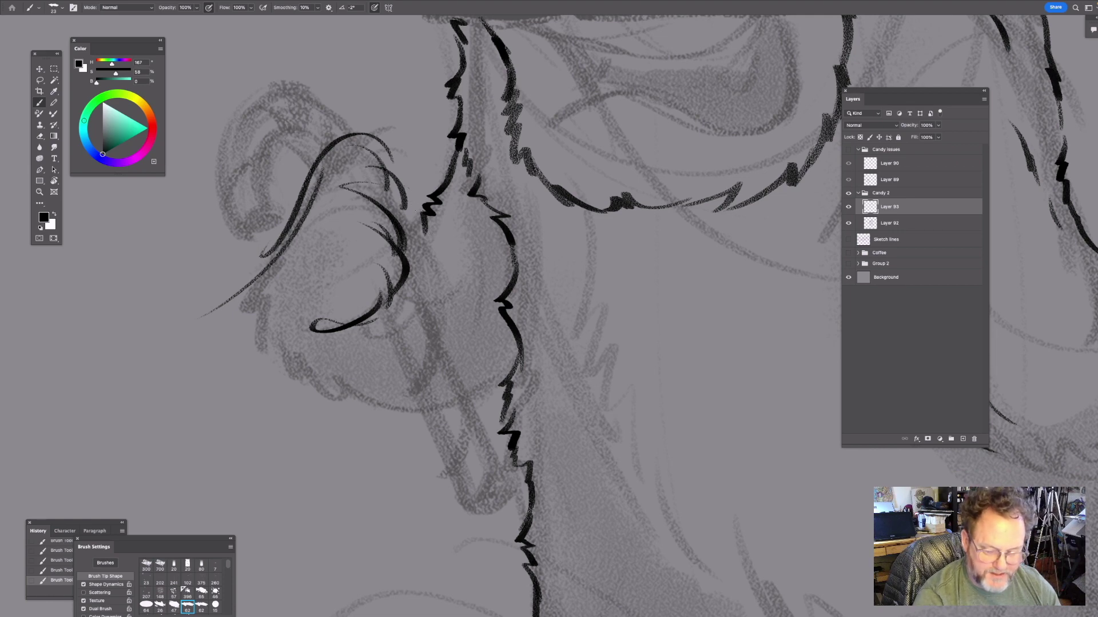
# - Try inking the finger contours, the shaggy forearm edge and the candy cane shaft
pyautogui.moveTo(389, 186)
pyautogui.mouseDown()
pyautogui.moveTo(426, 197)
pyautogui.moveTo(395, 220)
pyautogui.moveTo(396, 256)
pyautogui.mouseUp()
pyautogui.moveTo(429, 215); pyautogui.dragTo(413, 255)
pyautogui.moveTo(507, 303); pyautogui.dragTo(518, 271)
pyautogui.moveTo(307, 191)
pyautogui.mouseDown()
pyautogui.moveTo(254, 251)
pyautogui.moveTo(278, 337)
pyautogui.moveTo(332, 365)
pyautogui.mouseUp()
pyautogui.moveTo(586, 316); pyautogui.dragTo(546, 189)
pyautogui.moveTo(270, 217); pyautogui.dragTo(319, 253)
pyautogui.moveTo(310, 230)
pyautogui.mouseDown()
pyautogui.moveTo(338, 251)
pyautogui.moveTo(399, 253)
pyautogui.mouseUp()
pyautogui.moveTo(657, 120); pyautogui.dragTo(595, 178)
pyautogui.moveTo(285, 207); pyautogui.dragTo(322, 285)
pyautogui.moveTo(304, 237)
pyautogui.mouseDown()
pyautogui.moveTo(363, 366)
pyautogui.moveTo(407, 413)
pyautogui.mouseUp()
pyautogui.moveTo(320, 195); pyautogui.dragTo(400, 380)
pyautogui.moveTo(491, 275); pyautogui.dragTo(455, 409)
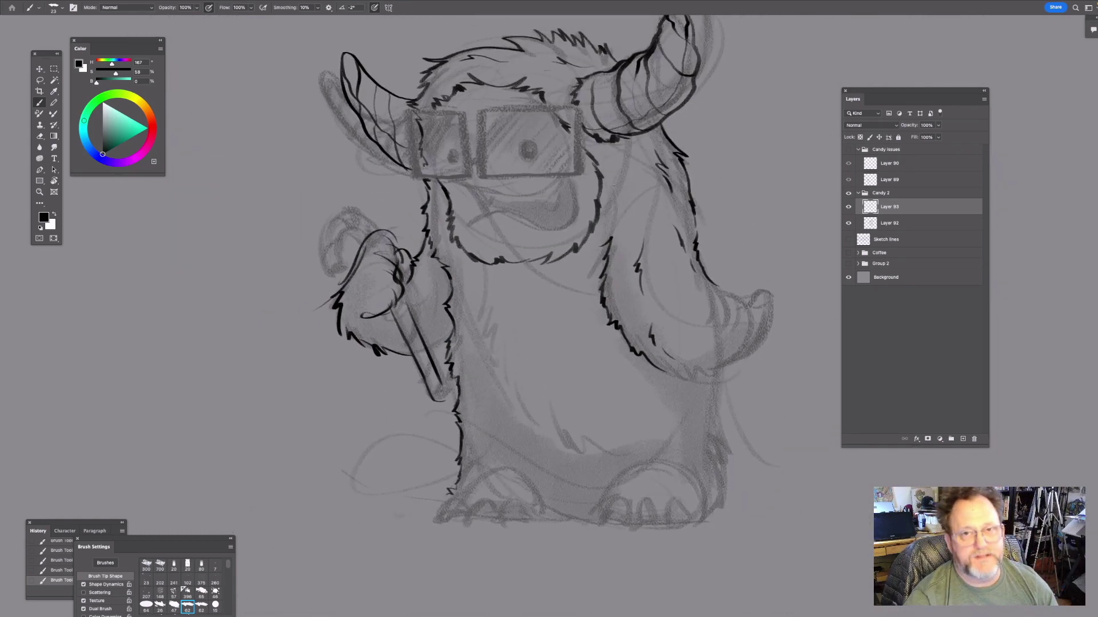
# - Undo all the new hand, forearm and candy cane strokes
pyautogui.hotkey('ctrl', 'z')
pyautogui.hotkey('ctrl', 'z')
pyautogui.hotkey('ctrl', 'z')
pyautogui.hotkey('ctrl', 'z')
pyautogui.hotkey('ctrl', 'z')
pyautogui.hotkey('ctrl', 'z')
pyautogui.hotkey('ctrl', 'z')
pyautogui.hotkey('ctrl', 'z')
pyautogui.hotkey('ctrl', 'z')
pyautogui.hotkey('ctrl', 'z')
pyautogui.hotkey('ctrl', 'z')
pyautogui.hotkey('ctrl', 'z')
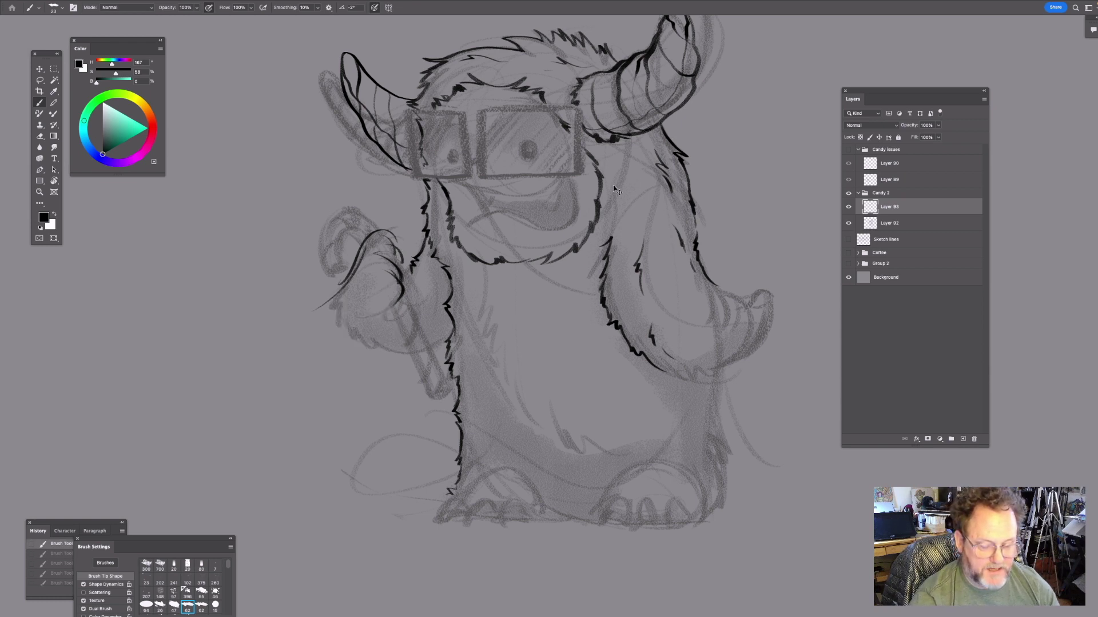
pyautogui.hotkey('ctrl', 'z')
pyautogui.hotkey('ctrl', 'z')
pyautogui.hotkey('ctrl', 'z')
pyautogui.hotkey('ctrl', 'z')
pyautogui.hotkey('ctrl', 'z')
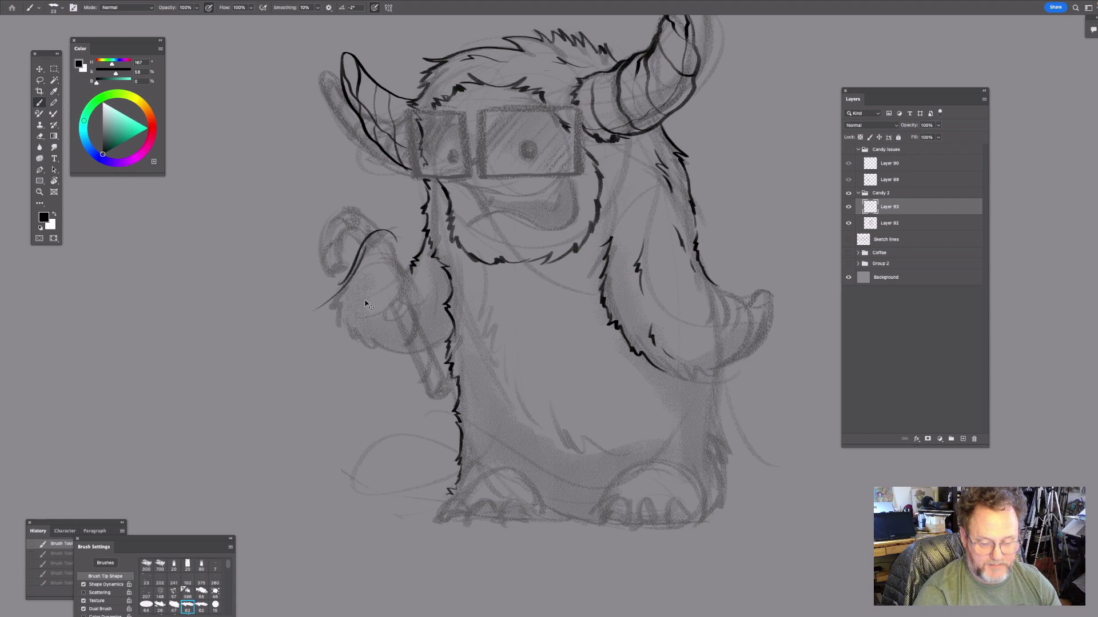
pyautogui.hotkey('ctrl', 'z')
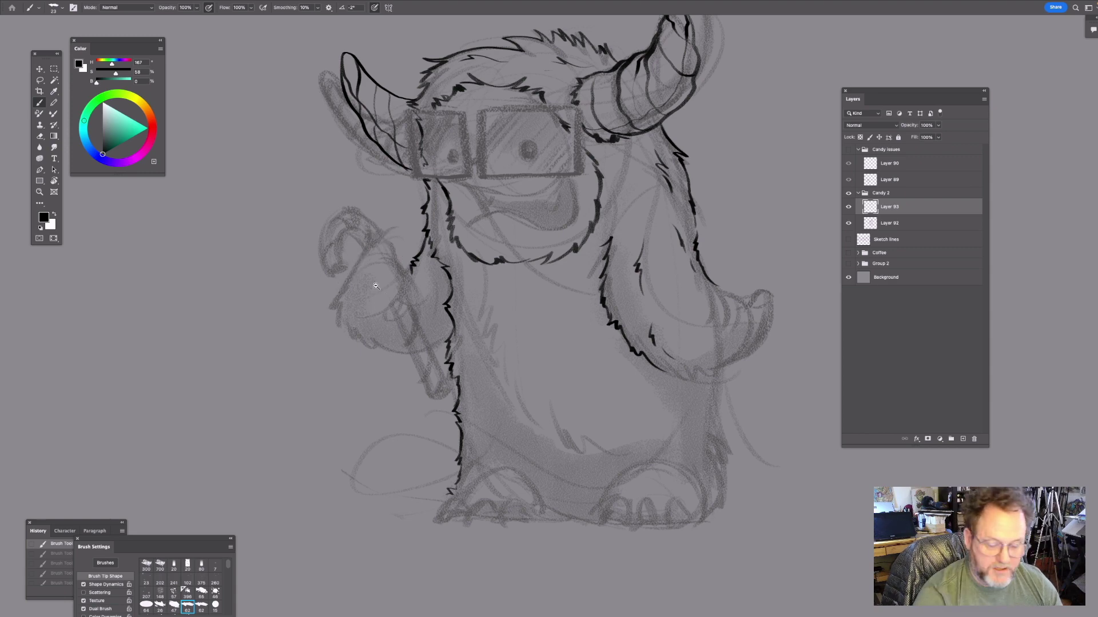
# - Ink the furry top edge of the hand holding the candy cane and the small shaggy fingertip beside it
pyautogui.moveTo(363, 312); pyautogui.dragTo(385, 288)
pyautogui.moveTo(482, 253); pyautogui.dragTo(437, 327)
pyautogui.moveTo(293, 315); pyautogui.dragTo(344, 244)
pyautogui.moveTo(345, 251)
pyautogui.mouseDown()
pyautogui.moveTo(370, 238)
pyautogui.moveTo(387, 246)
pyautogui.moveTo(388, 285)
pyautogui.moveTo(404, 259)
pyautogui.moveTo(386, 232)
pyautogui.moveTo(364, 266)
pyautogui.moveTo(390, 231)
pyautogui.mouseUp()
pyautogui.moveTo(379, 232)
pyautogui.mouseDown()
pyautogui.moveTo(390, 240)
pyautogui.moveTo(390, 297)
pyautogui.moveTo(391, 284)
pyautogui.mouseUp()
pyautogui.press('`')
pyautogui.press('b')
pyautogui.moveTo(386, 234)
pyautogui.mouseDown()
pyautogui.moveTo(400, 250)
pyautogui.moveTo(357, 251)
pyautogui.mouseUp()
pyautogui.moveTo(365, 244)
pyautogui.mouseDown()
pyautogui.moveTo(360, 269)
pyautogui.moveTo(386, 299)
pyautogui.moveTo(375, 294)
pyautogui.moveTo(407, 261)
pyautogui.moveTo(409, 271)
pyautogui.mouseUp()
pyautogui.moveTo(396, 265); pyautogui.dragTo(397, 294)
pyautogui.moveTo(399, 287); pyautogui.dragTo(387, 301)
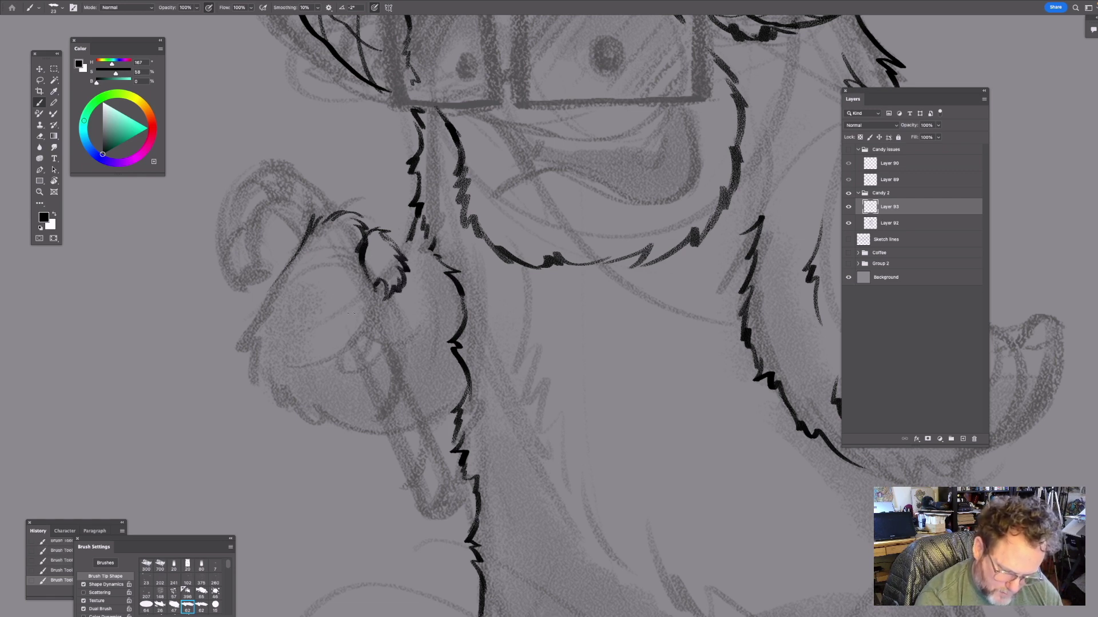
# - Ink the tufted fur of the uppermost finger curling around the candy cane
pyautogui.moveTo(492, 280); pyautogui.dragTo(487, 269)
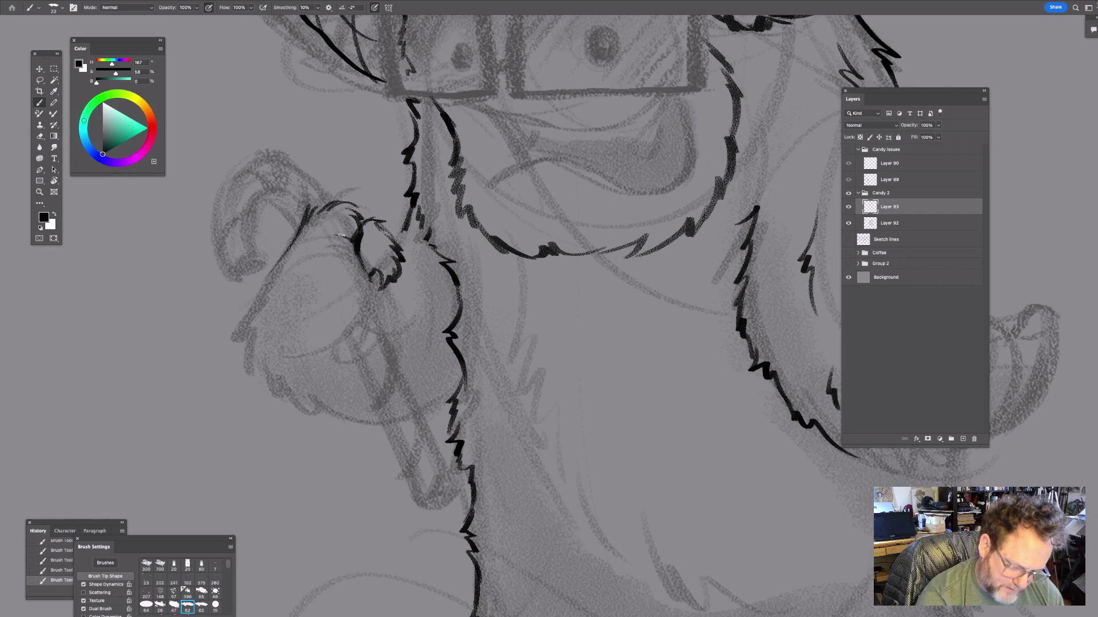
pyautogui.moveTo(355, 246); pyautogui.dragTo(359, 272)
pyautogui.moveTo(353, 246); pyautogui.dragTo(310, 237)
pyautogui.moveTo(362, 269); pyautogui.dragTo(318, 258)
pyautogui.moveTo(338, 262)
pyautogui.mouseDown()
pyautogui.moveTo(301, 268)
pyautogui.moveTo(355, 267)
pyautogui.moveTo(323, 233)
pyautogui.moveTo(369, 255)
pyautogui.moveTo(376, 274)
pyautogui.moveTo(396, 275)
pyautogui.mouseUp()
pyautogui.press('super+z')
pyautogui.press('super+z')
pyautogui.press('b')
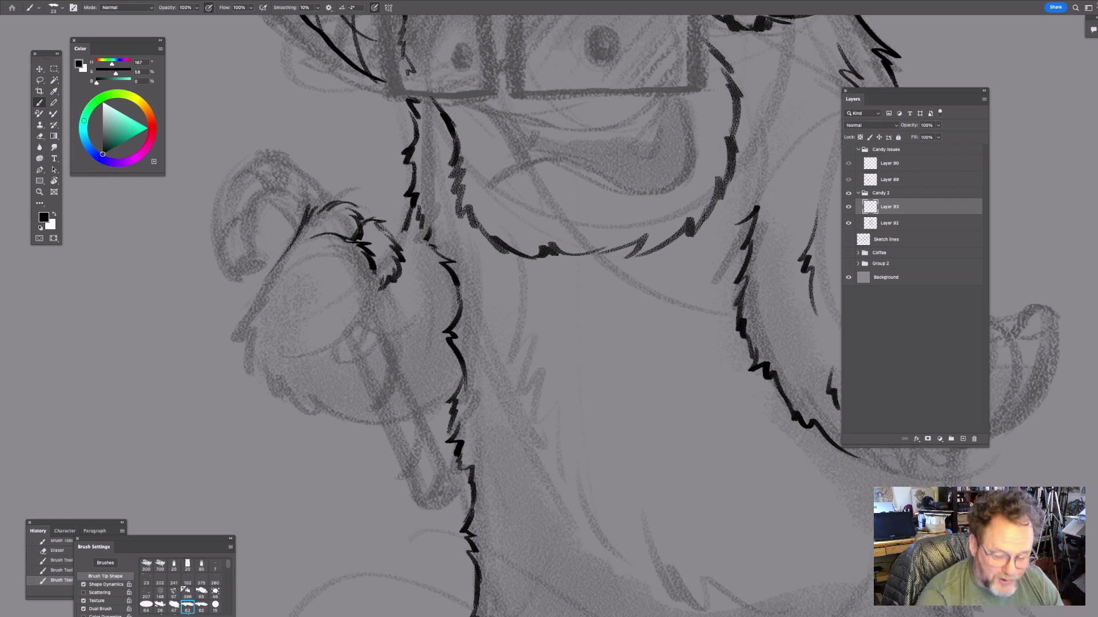
# - Ink the lower curled finger with jagged fur beneath it and erase stray marks around its tip
pyautogui.moveTo(307, 280)
pyautogui.mouseDown()
pyautogui.moveTo(337, 263)
pyautogui.moveTo(375, 278)
pyautogui.moveTo(365, 320)
pyautogui.mouseUp()
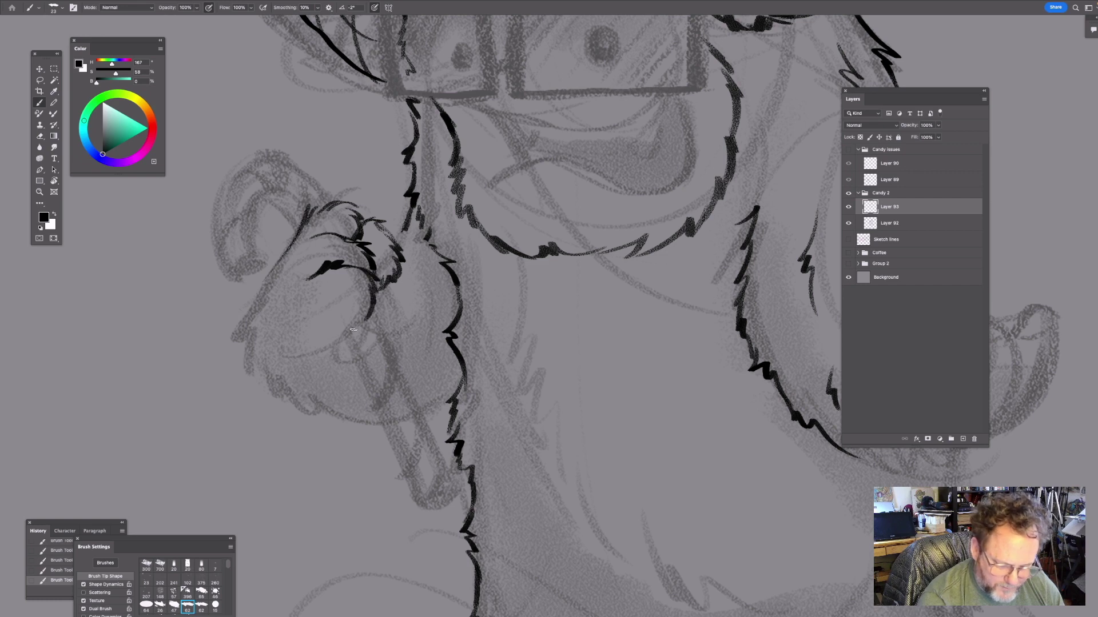
pyautogui.scroll(-3, 378, 289)
pyautogui.moveTo(345, 247); pyautogui.dragTo(337, 264)
pyautogui.moveTo(485, 297); pyautogui.dragTo(493, 280)
pyautogui.moveTo(379, 240)
pyautogui.mouseDown()
pyautogui.moveTo(372, 270)
pyautogui.moveTo(361, 261)
pyautogui.moveTo(343, 288)
pyautogui.mouseUp()
pyautogui.moveTo(498, 267); pyautogui.dragTo(474, 303)
pyautogui.moveTo(373, 253)
pyautogui.mouseDown()
pyautogui.moveTo(366, 215)
pyautogui.moveTo(365, 280)
pyautogui.mouseUp()
pyautogui.moveTo(391, 260)
pyautogui.mouseDown()
pyautogui.moveTo(402, 233)
pyautogui.moveTo(379, 211)
pyautogui.mouseUp()
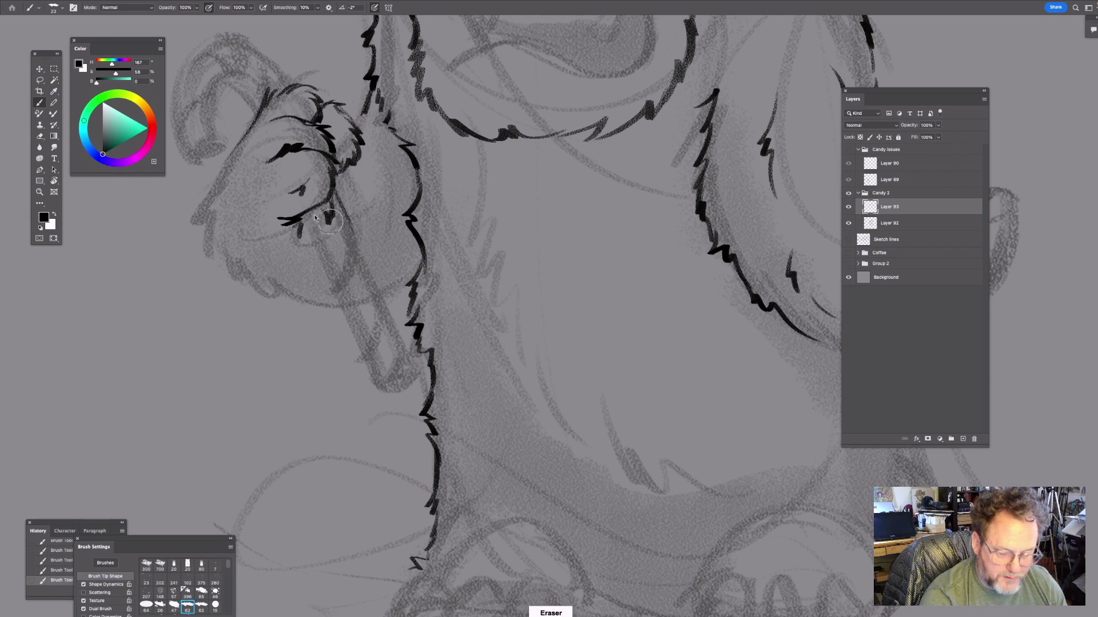
pyautogui.moveTo(343, 207)
pyautogui.mouseDown()
pyautogui.moveTo(339, 197)
pyautogui.moveTo(325, 211)
pyautogui.mouseUp()
pyautogui.moveTo(405, 197); pyautogui.dragTo(433, 237)
# - Ink the outer fur edge of the hand and rework the lower finger's tip with the eraser and brush
pyautogui.moveTo(275, 169)
pyautogui.mouseDown()
pyautogui.moveTo(234, 218)
pyautogui.moveTo(226, 255)
pyautogui.mouseUp()
pyautogui.moveTo(460, 307); pyautogui.dragTo(463, 318)
pyautogui.press('e')
pyautogui.moveTo(340, 236); pyautogui.dragTo(311, 246)
pyautogui.moveTo(495, 290); pyautogui.dragTo(550, 292)
pyautogui.moveTo(373, 272); pyautogui.dragTo(382, 286)
pyautogui.press('b')
pyautogui.moveTo(418, 247); pyautogui.dragTo(379, 261)
pyautogui.moveTo(398, 260)
pyautogui.mouseDown()
pyautogui.moveTo(376, 264)
pyautogui.moveTo(385, 270)
pyautogui.mouseUp()
pyautogui.moveTo(481, 267); pyautogui.dragTo(467, 333)
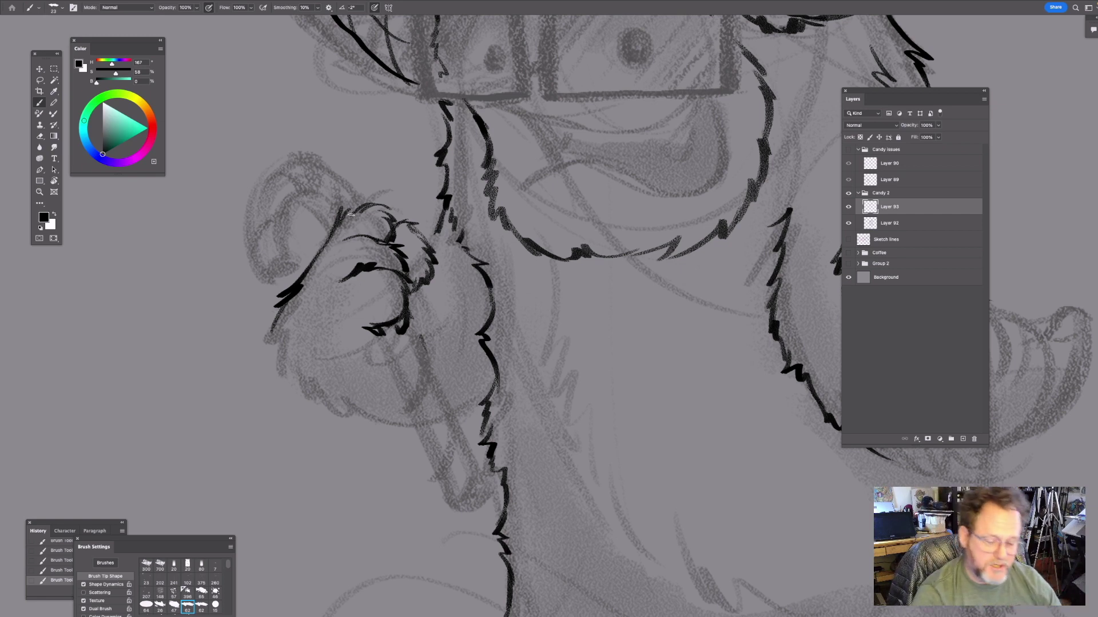
# - Try rough construction lines over the back of the hand and fingers, and undo them
pyautogui.moveTo(339, 229); pyautogui.dragTo(299, 357)
pyautogui.hotkey('ctrl', 'z')
pyautogui.hotkey('ctrl', 'z')
pyautogui.moveTo(338, 219); pyautogui.dragTo(298, 333)
pyautogui.moveTo(318, 258)
pyautogui.mouseDown()
pyautogui.moveTo(306, 335)
pyautogui.moveTo(342, 358)
pyautogui.mouseUp()
pyautogui.moveTo(364, 211)
pyautogui.mouseDown()
pyautogui.moveTo(358, 290)
pyautogui.moveTo(382, 324)
pyautogui.mouseUp()
pyautogui.moveTo(373, 286)
pyautogui.mouseDown()
pyautogui.moveTo(316, 318)
pyautogui.moveTo(286, 372)
pyautogui.mouseUp()
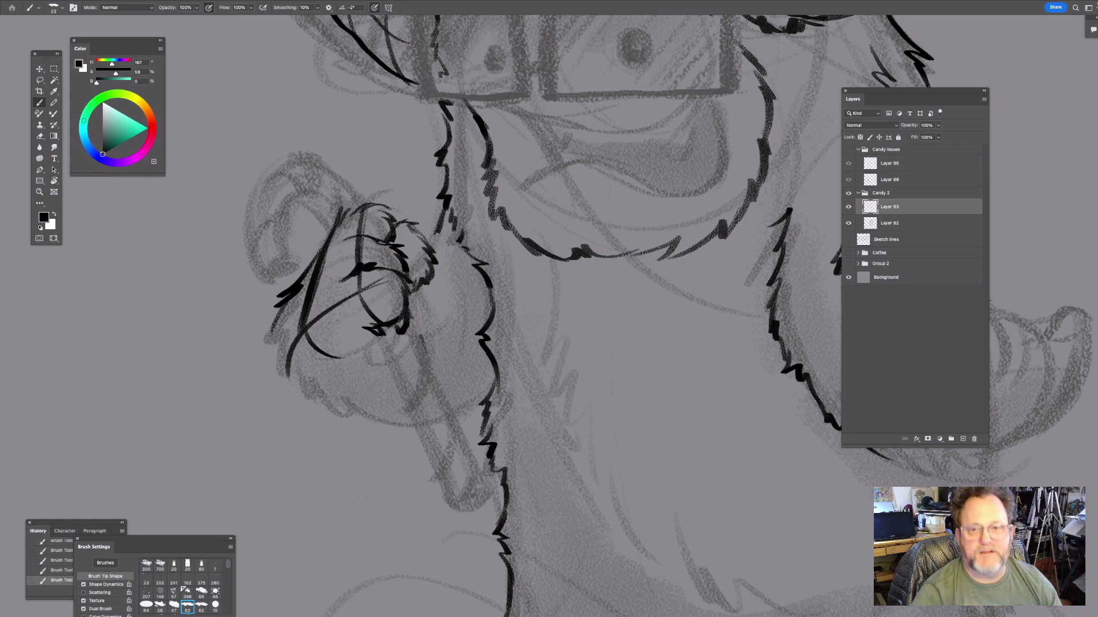
pyautogui.hotkey('ctrl', 'z')
pyautogui.hotkey('ctrl', 'z')
pyautogui.hotkey('ctrl', 'z')
pyautogui.hotkey('ctrl', 'z')
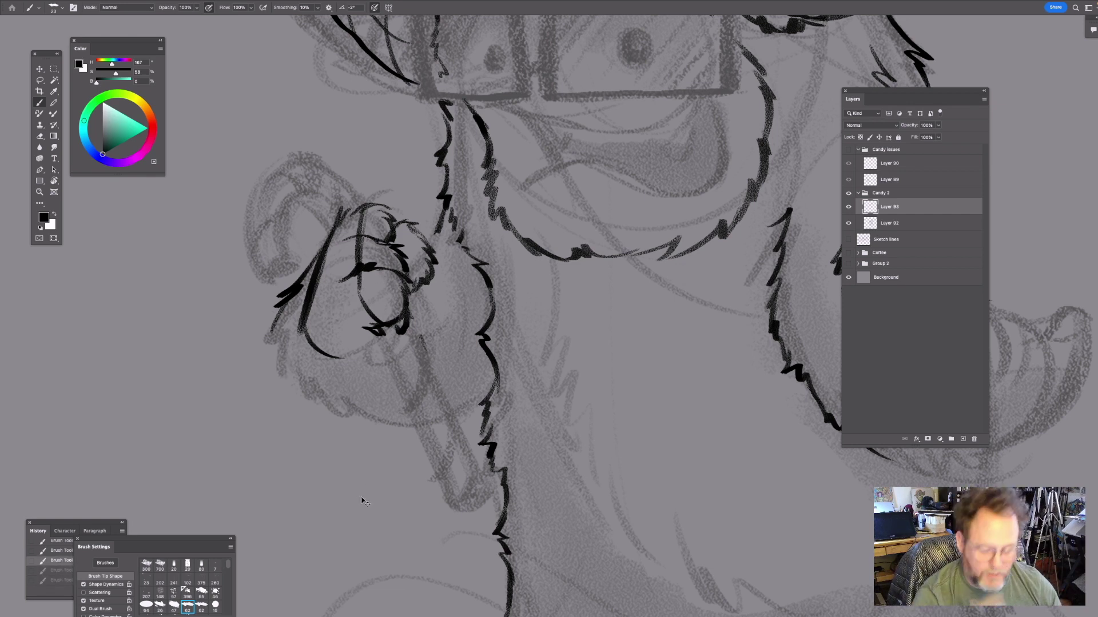
pyautogui.hotkey('ctrl', 'z')
pyautogui.hotkey('ctrl', 'z')
pyautogui.hotkey('ctrl', 'z')
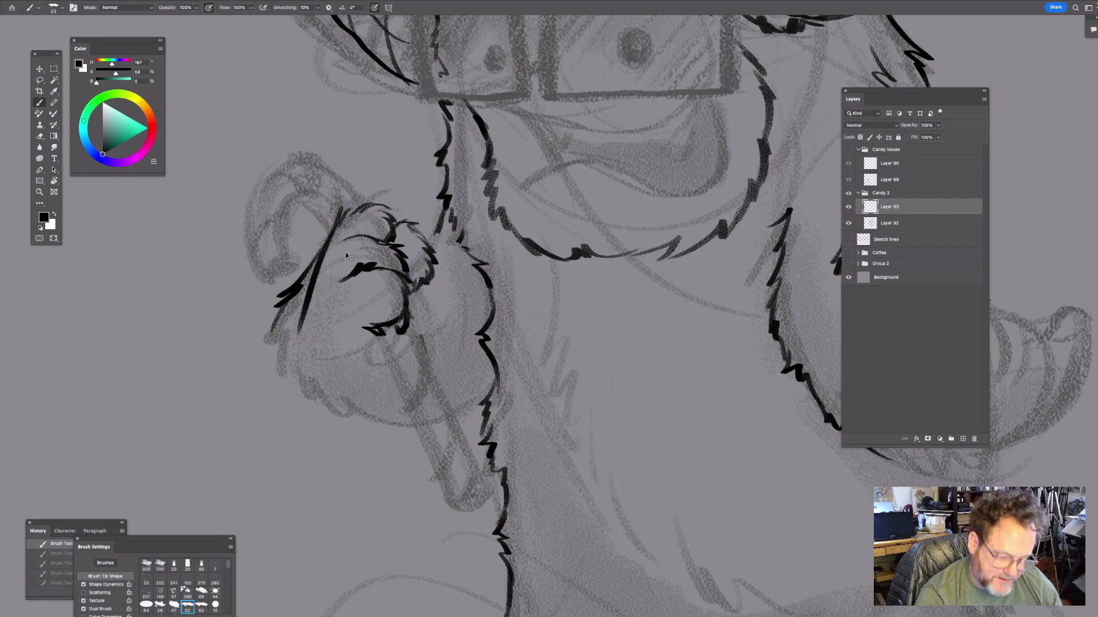
# - Ink the jagged outer fur edge of the candy cane hand and forearm down to the lower corner
pyautogui.moveTo(270, 328); pyautogui.dragTo(282, 372)
pyautogui.scroll(-3, 458, 348)
pyautogui.moveTo(246, 257)
pyautogui.mouseDown()
pyautogui.moveTo(243, 297)
pyautogui.moveTo(290, 326)
pyautogui.mouseUp()
pyautogui.moveTo(368, 303); pyautogui.dragTo(367, 320)
# - Add short fur tufts across the fingers and back of the candy cane hand
pyautogui.moveTo(348, 263); pyautogui.dragTo(329, 285)
pyautogui.press('super+z')
pyautogui.press('super+z')
pyautogui.moveTo(402, 256); pyautogui.dragTo(399, 287)
pyautogui.moveTo(306, 252); pyautogui.dragTo(289, 269)
pyautogui.moveTo(302, 220); pyautogui.dragTo(317, 208)
pyautogui.moveTo(434, 265); pyautogui.dragTo(396, 185)
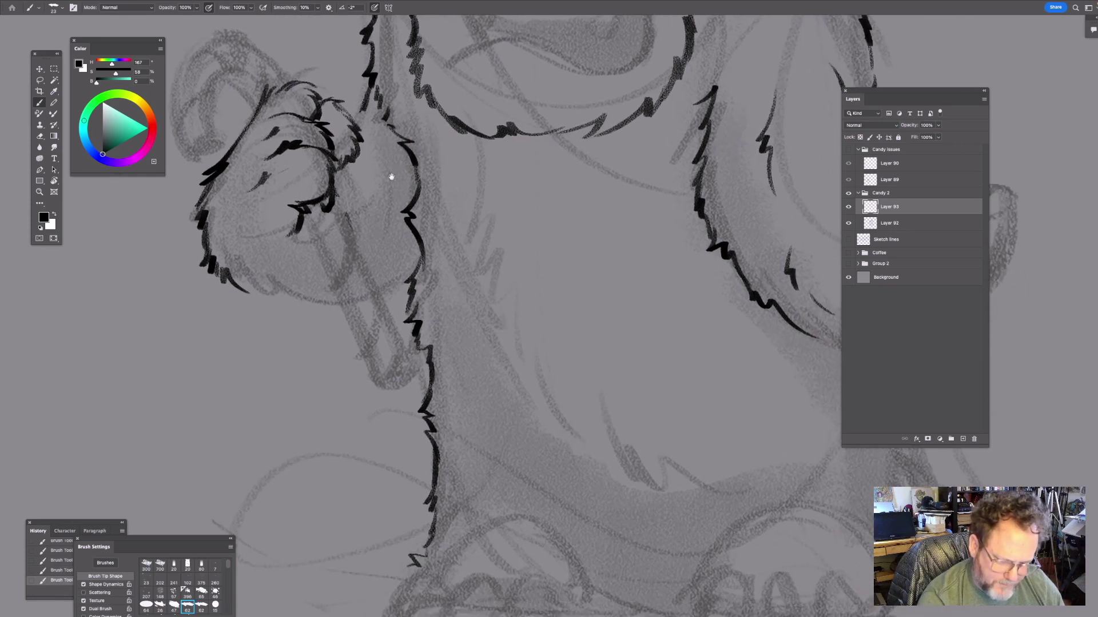
# - Ink both sides and the rounded end of the candy cane shaft below the hand
pyautogui.moveTo(304, 213)
pyautogui.mouseDown()
pyautogui.moveTo(379, 377)
pyautogui.moveTo(404, 381)
pyautogui.mouseUp()
pyautogui.moveTo(331, 185)
pyautogui.mouseDown()
pyautogui.moveTo(411, 354)
pyautogui.moveTo(415, 367)
pyautogui.moveTo(387, 379)
pyautogui.moveTo(494, 323)
pyautogui.moveTo(524, 287)
pyautogui.moveTo(435, 354)
pyautogui.moveTo(451, 334)
pyautogui.mouseUp()
pyautogui.moveTo(529, 344); pyautogui.dragTo(519, 424)
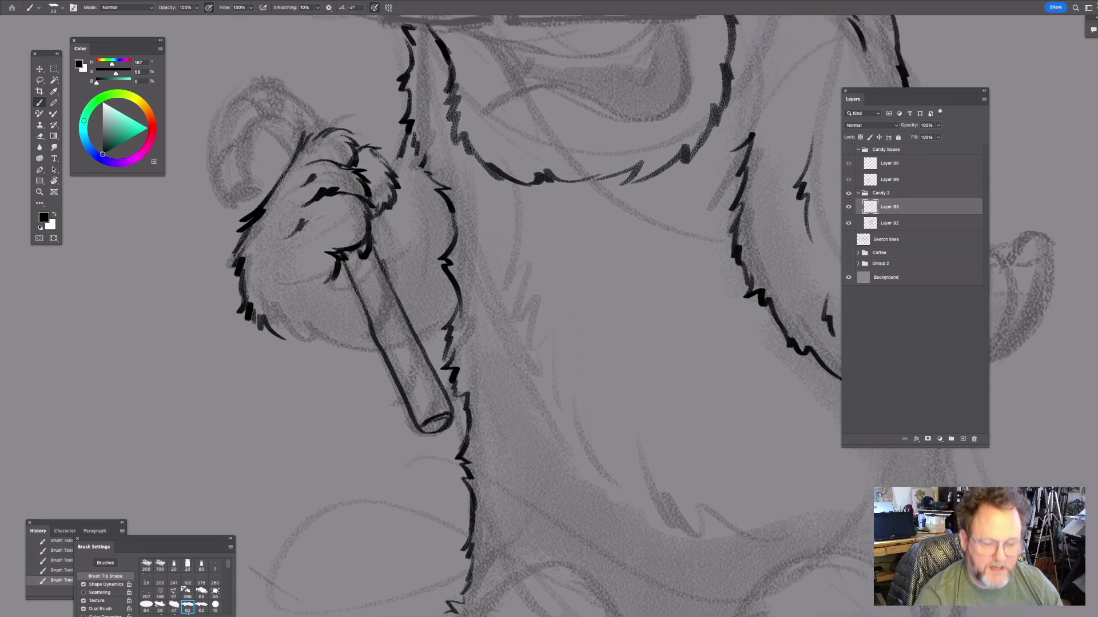
pyautogui.moveTo(522, 372); pyautogui.dragTo(551, 469)
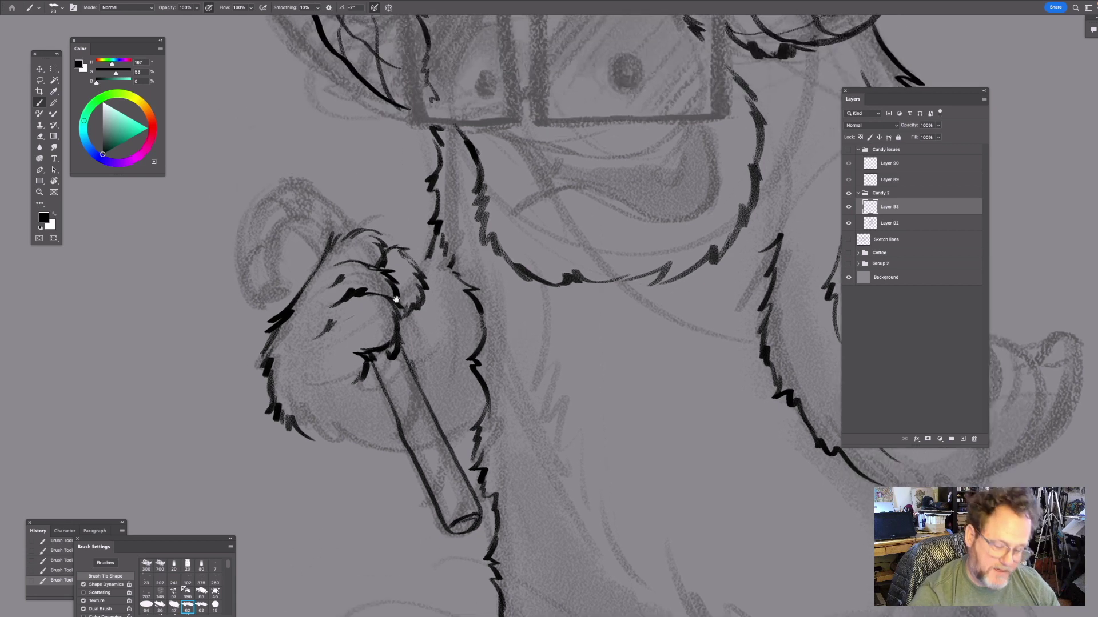
# - Ink the outer and inner curves of the candy cane's hook above the hand and its elliptical end
pyautogui.moveTo(349, 228); pyautogui.dragTo(324, 203)
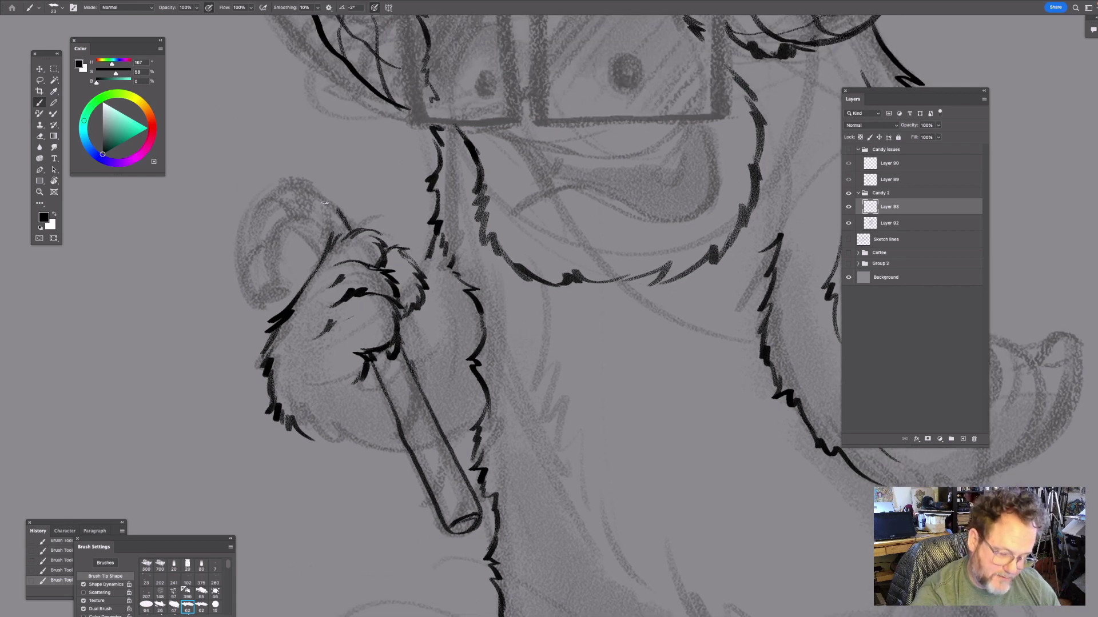
pyautogui.moveTo(322, 258)
pyautogui.mouseDown()
pyautogui.moveTo(305, 219)
pyautogui.moveTo(315, 253)
pyautogui.moveTo(301, 232)
pyautogui.moveTo(279, 279)
pyautogui.moveTo(302, 228)
pyautogui.moveTo(352, 233)
pyautogui.moveTo(336, 203)
pyautogui.moveTo(280, 181)
pyautogui.moveTo(254, 194)
pyautogui.moveTo(238, 251)
pyautogui.moveTo(257, 306)
pyautogui.moveTo(278, 232)
pyautogui.mouseUp()
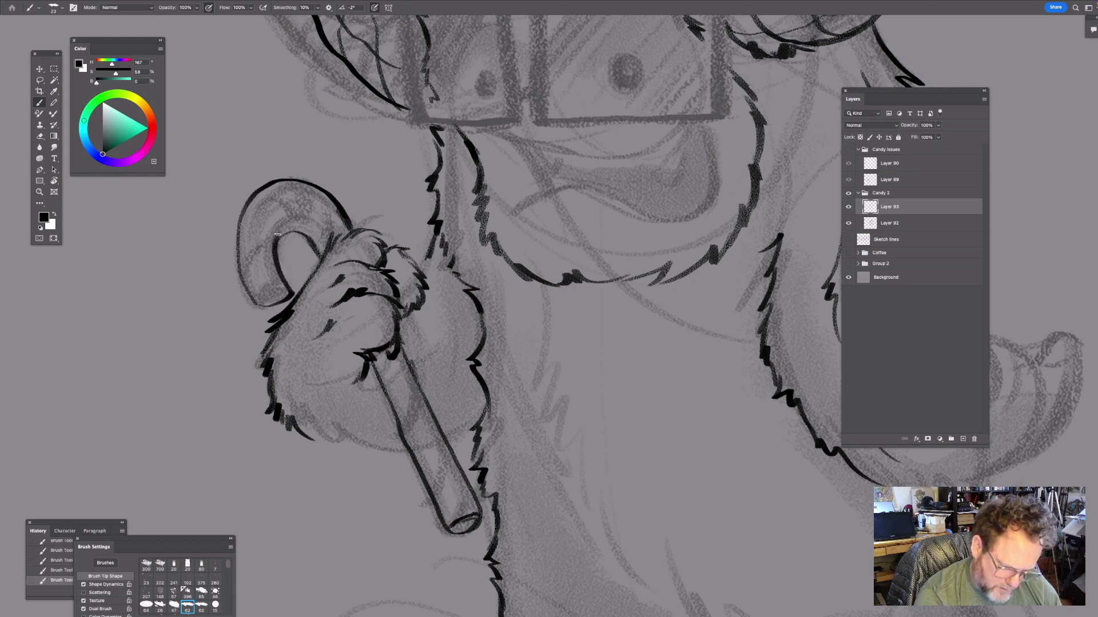
pyautogui.moveTo(291, 292)
pyautogui.mouseDown()
pyautogui.moveTo(260, 289)
pyautogui.moveTo(254, 305)
pyautogui.mouseUp()
pyautogui.moveTo(418, 283)
pyautogui.mouseDown()
pyautogui.moveTo(412, 318)
pyautogui.moveTo(409, 304)
pyautogui.mouseUp()
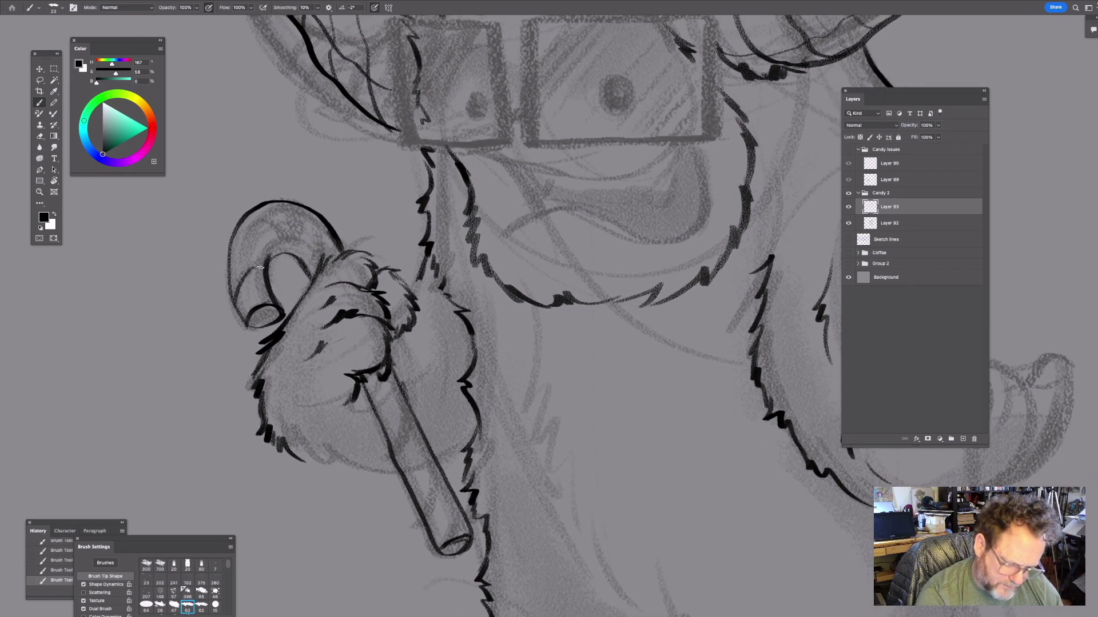
# - Draw curved stripe lines across the candy cane's hook and shaft
pyautogui.moveTo(347, 270); pyautogui.dragTo(347, 262)
pyautogui.moveTo(230, 232)
pyautogui.mouseDown()
pyautogui.moveTo(250, 212)
pyautogui.moveTo(282, 228)
pyautogui.moveTo(284, 241)
pyautogui.mouseUp()
pyautogui.moveTo(318, 207); pyautogui.dragTo(307, 257)
pyautogui.moveTo(420, 378)
pyautogui.mouseDown()
pyautogui.moveTo(393, 247)
pyautogui.moveTo(351, 271)
pyautogui.mouseUp()
pyautogui.moveTo(397, 298)
pyautogui.mouseDown()
pyautogui.moveTo(375, 337)
pyautogui.moveTo(420, 364)
pyautogui.moveTo(420, 347)
pyautogui.moveTo(401, 390)
pyautogui.mouseUp()
pyautogui.moveTo(381, 351); pyautogui.dragTo(380, 379)
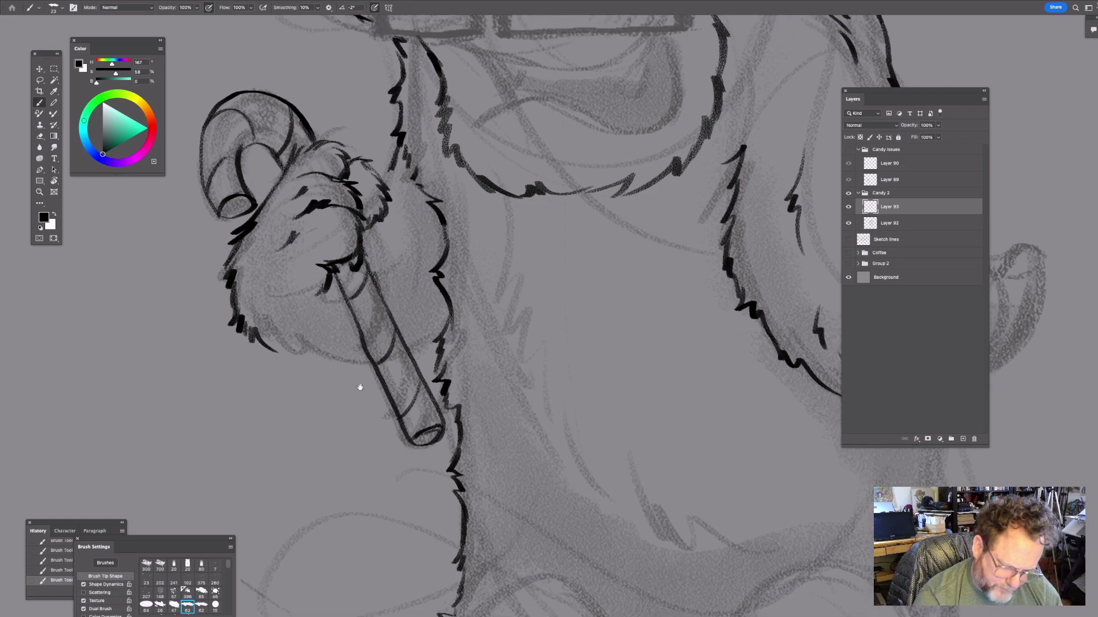
# - Ink the shaggy lower edge of the candy cane forearm to the body and touch up the fingertip fur
pyautogui.moveTo(275, 343)
pyautogui.mouseDown()
pyautogui.moveTo(350, 364)
pyautogui.moveTo(426, 351)
pyautogui.mouseUp()
pyautogui.scroll(3, 386, 309)
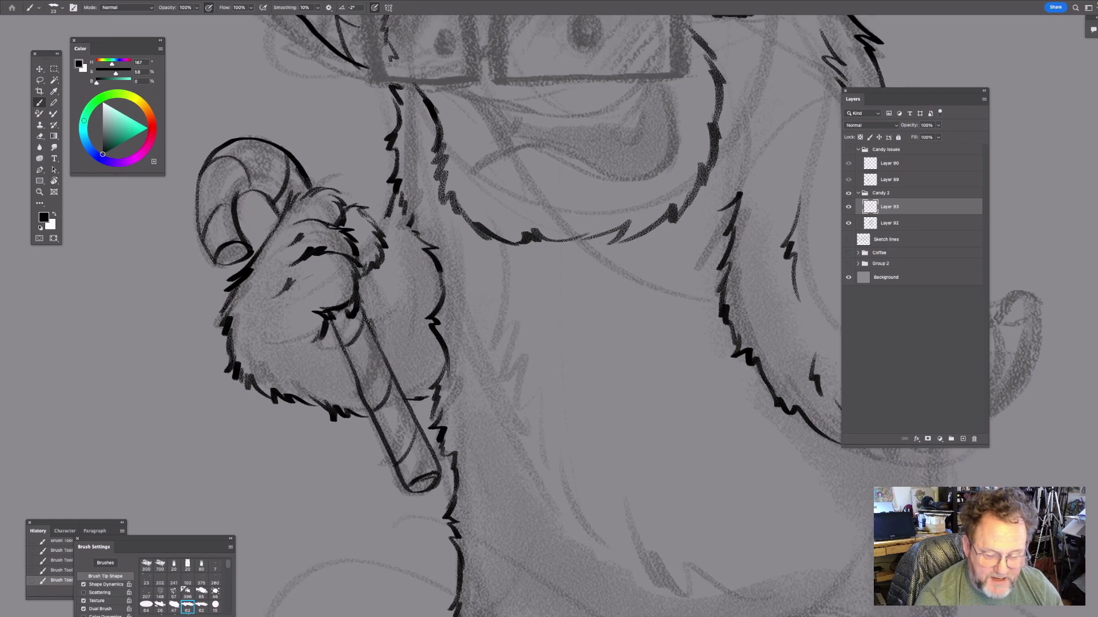
pyautogui.moveTo(364, 214)
pyautogui.mouseDown()
pyautogui.moveTo(377, 231)
pyautogui.moveTo(363, 285)
pyautogui.moveTo(364, 275)
pyautogui.mouseUp()
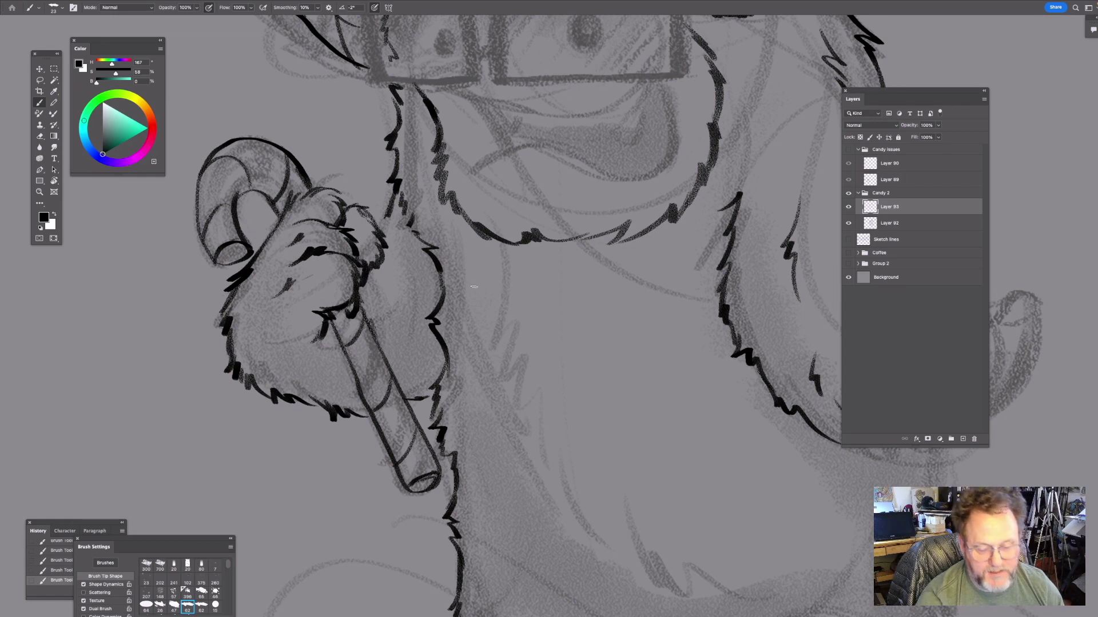
pyautogui.moveTo(370, 214); pyautogui.dragTo(347, 201)
pyautogui.moveTo(529, 318); pyautogui.dragTo(500, 338)
pyautogui.moveTo(573, 342); pyautogui.dragTo(438, 347)
pyautogui.moveTo(295, 323); pyautogui.dragTo(302, 314)
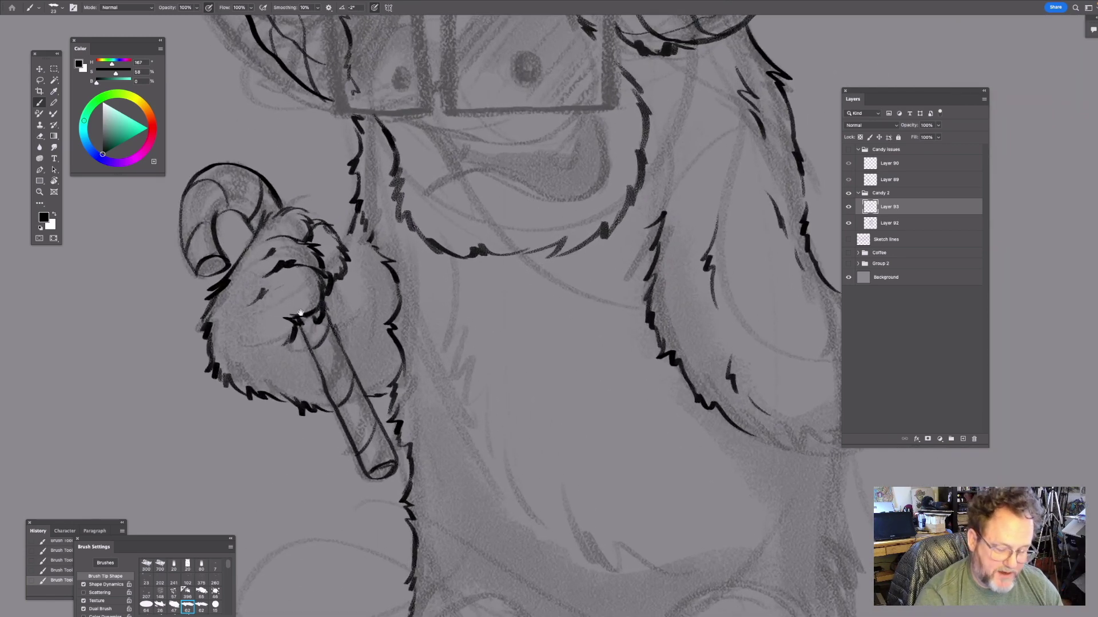
# - Try heavy block-in lines showing the form of the hand and forearm, and undo them
pyautogui.moveTo(307, 170)
pyautogui.mouseDown()
pyautogui.moveTo(181, 338)
pyautogui.moveTo(234, 400)
pyautogui.moveTo(343, 210)
pyautogui.moveTo(308, 170)
pyautogui.moveTo(354, 162)
pyautogui.moveTo(360, 186)
pyautogui.mouseUp()
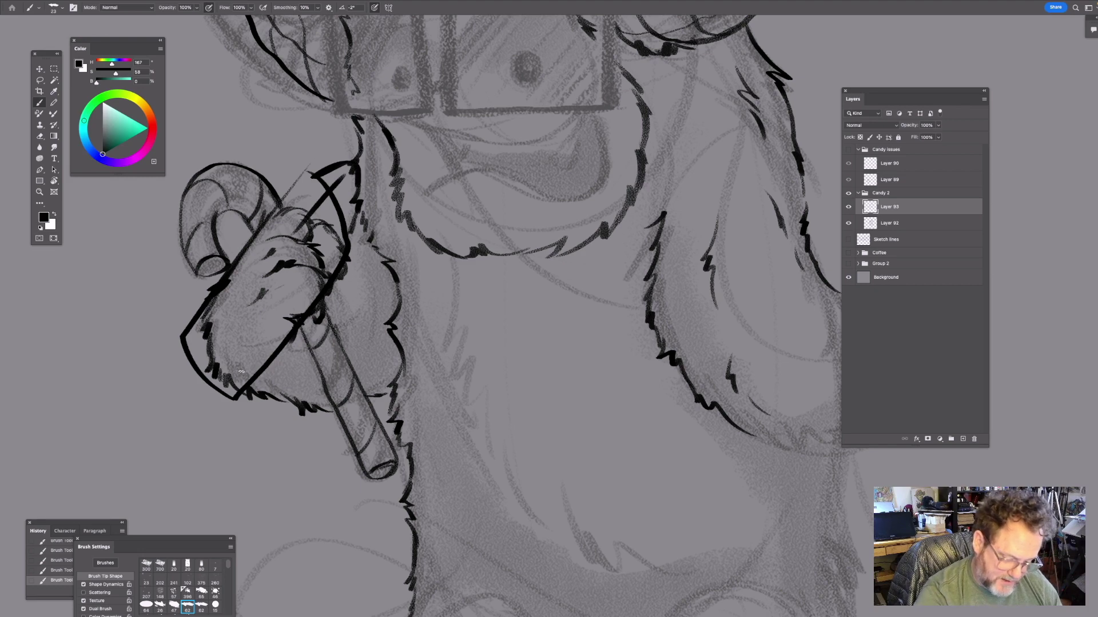
pyautogui.moveTo(332, 284); pyautogui.dragTo(403, 291)
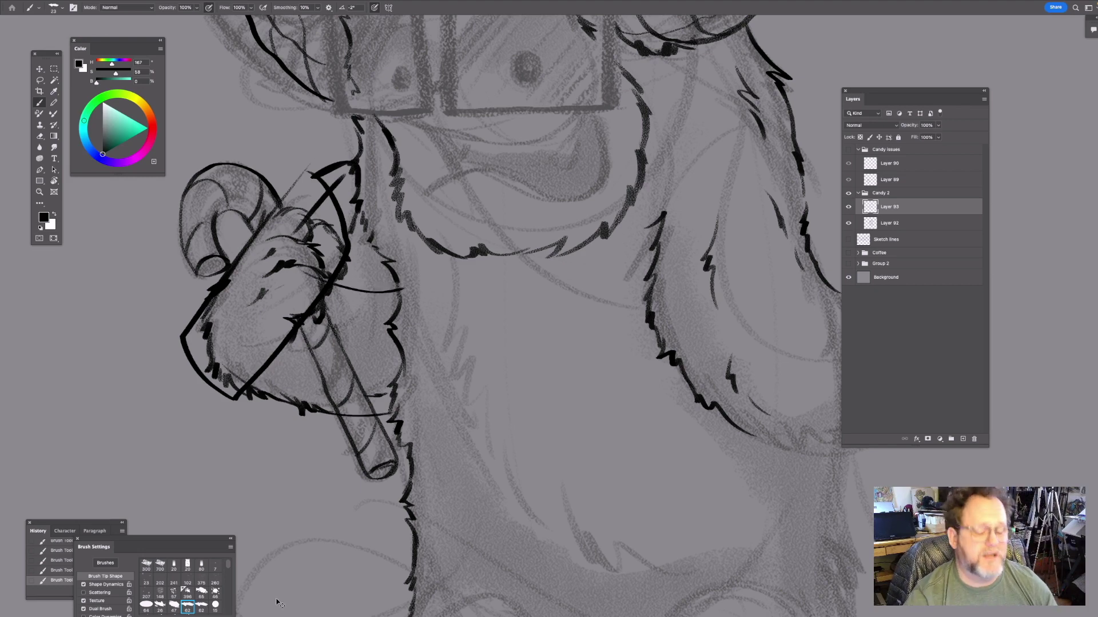
pyautogui.press('super+z')
pyautogui.press('super+z')
pyautogui.press('super+z')
pyautogui.press('super+z')
pyautogui.press('super+z')
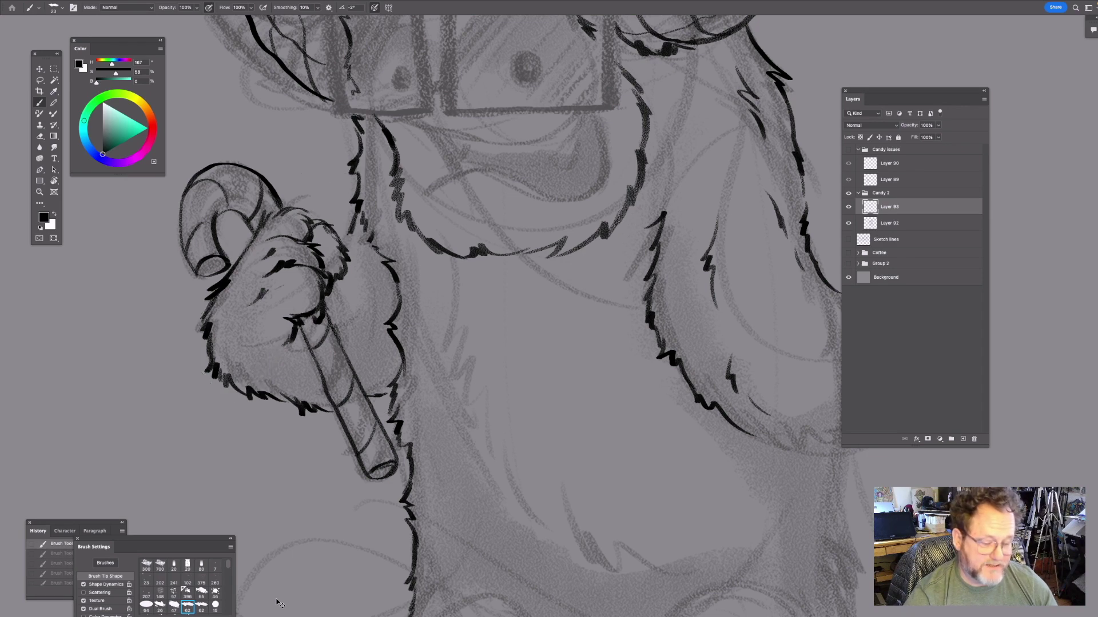
# - Ink the empty-handed arm's upper contour down to the wrist and extend its shaggy lower edge toward the hand
pyautogui.moveTo(542, 417); pyautogui.dragTo(372, 455)
pyautogui.moveTo(724, 373); pyautogui.dragTo(699, 291)
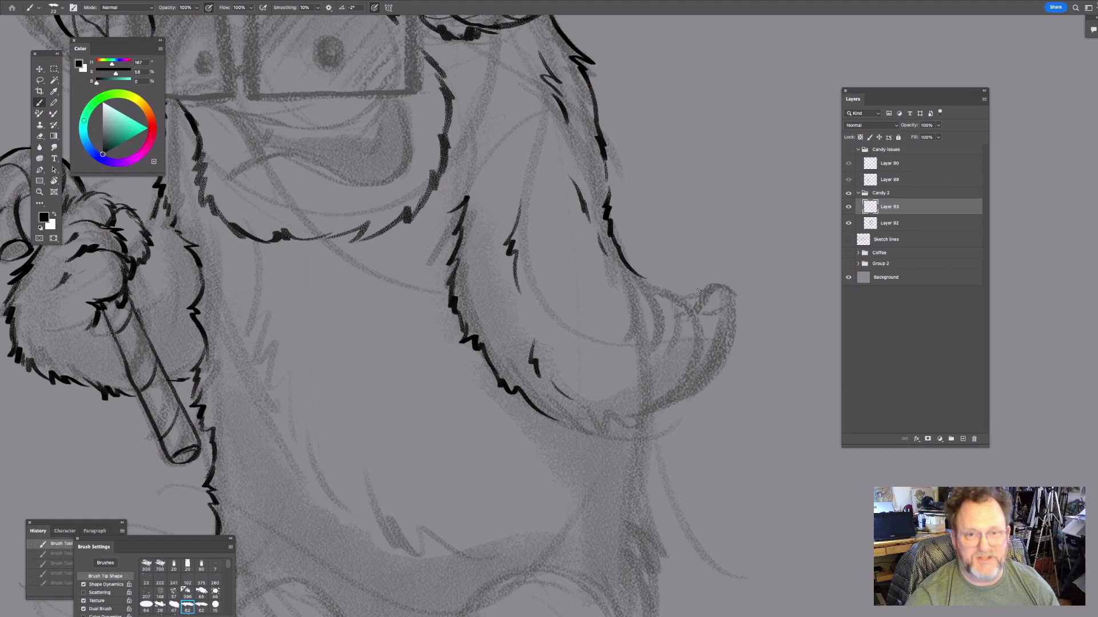
pyautogui.moveTo(667, 405); pyautogui.dragTo(555, 276)
pyautogui.moveTo(445, 284); pyautogui.dragTo(539, 294)
pyautogui.moveTo(656, 139); pyautogui.dragTo(587, 221)
pyautogui.moveTo(452, 214)
pyautogui.mouseDown()
pyautogui.moveTo(489, 236)
pyautogui.moveTo(509, 277)
pyautogui.mouseUp()
pyautogui.moveTo(496, 240); pyautogui.dragTo(516, 253)
pyautogui.moveTo(602, 254)
pyautogui.mouseDown()
pyautogui.moveTo(597, 274)
pyautogui.moveTo(570, 286)
pyautogui.mouseUp()
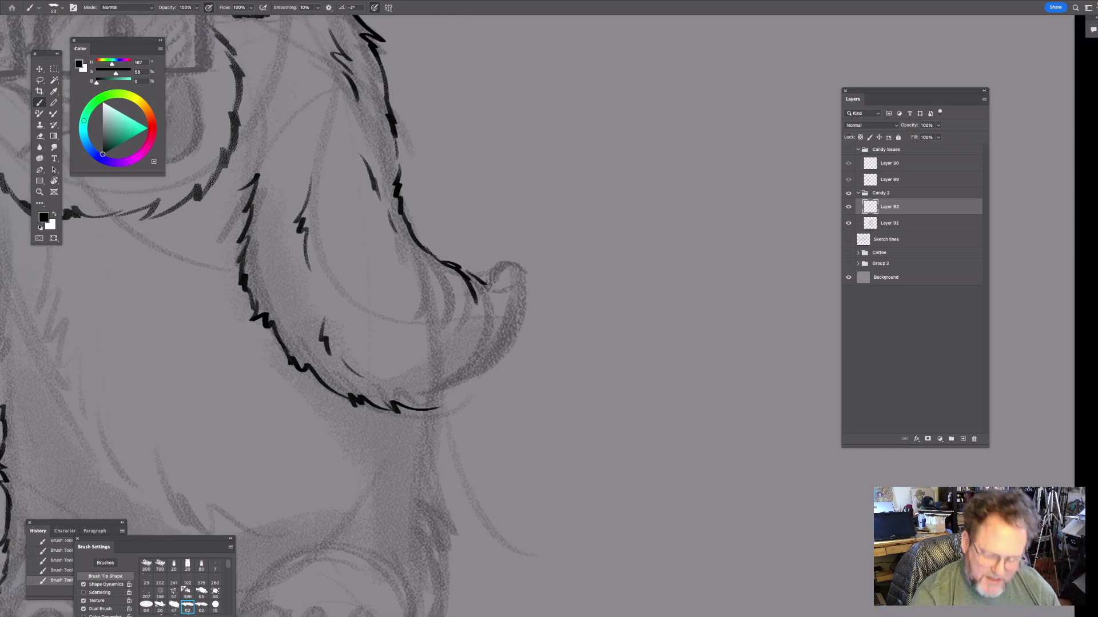
pyautogui.moveTo(487, 291)
pyautogui.mouseDown()
pyautogui.moveTo(489, 308)
pyautogui.moveTo(506, 301)
pyautogui.mouseUp()
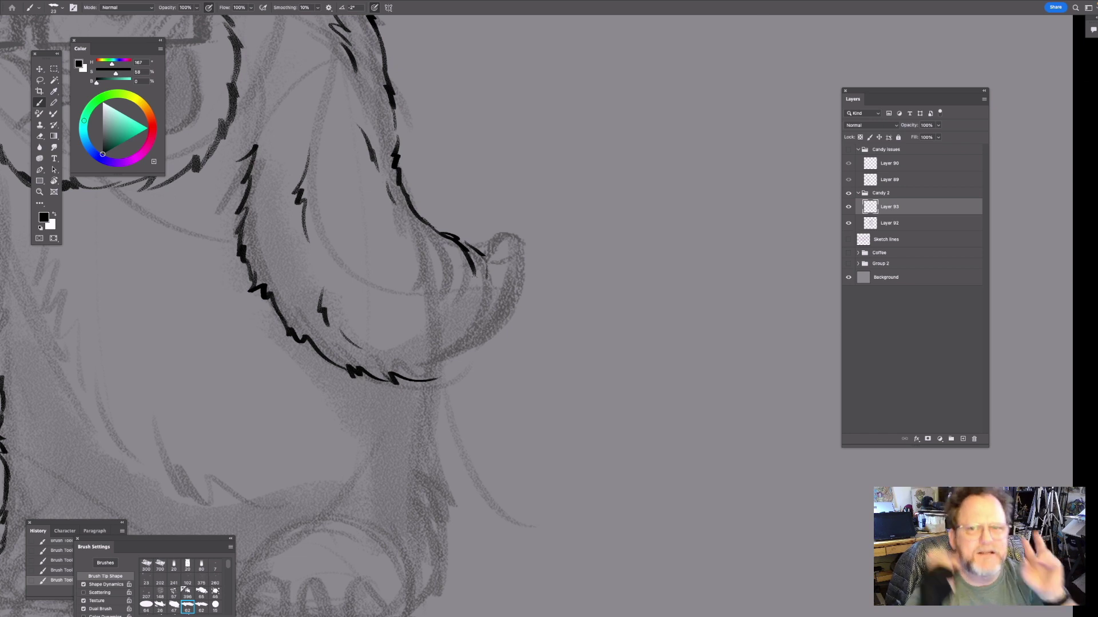
pyautogui.moveTo(434, 377); pyautogui.dragTo(477, 352)
pyautogui.moveTo(641, 212); pyautogui.dragTo(631, 224)
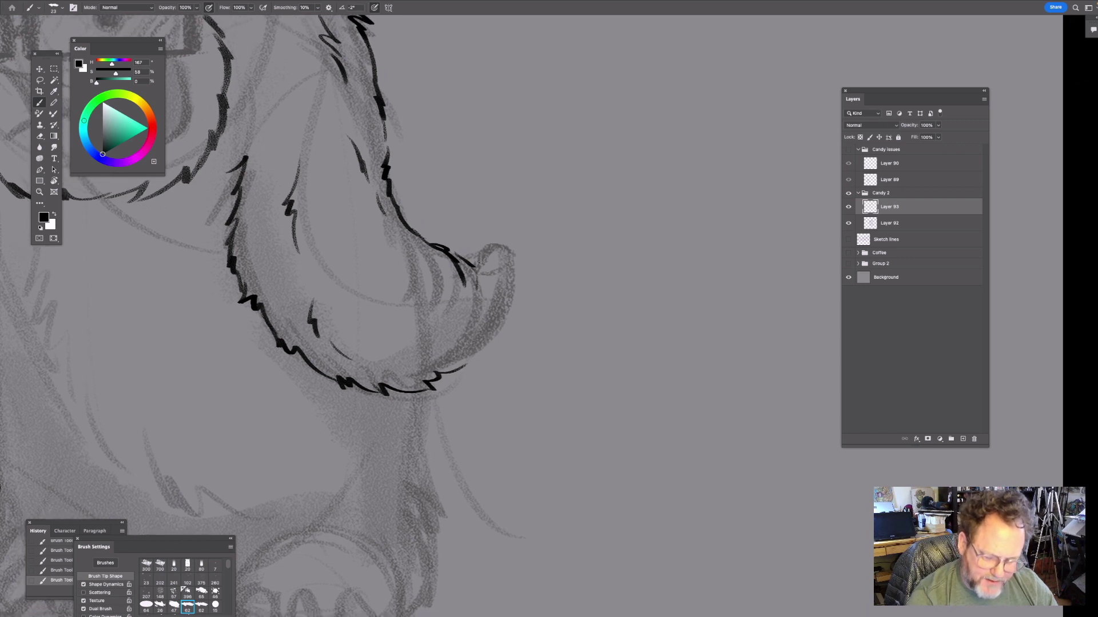
# - Ink small fur tufts over the thumb and fingertip of the empty hand, undoing and redrawing stray strokes
pyautogui.moveTo(472, 266)
pyautogui.mouseDown()
pyautogui.moveTo(502, 235)
pyautogui.moveTo(522, 262)
pyautogui.moveTo(468, 248)
pyautogui.moveTo(473, 241)
pyautogui.mouseUp()
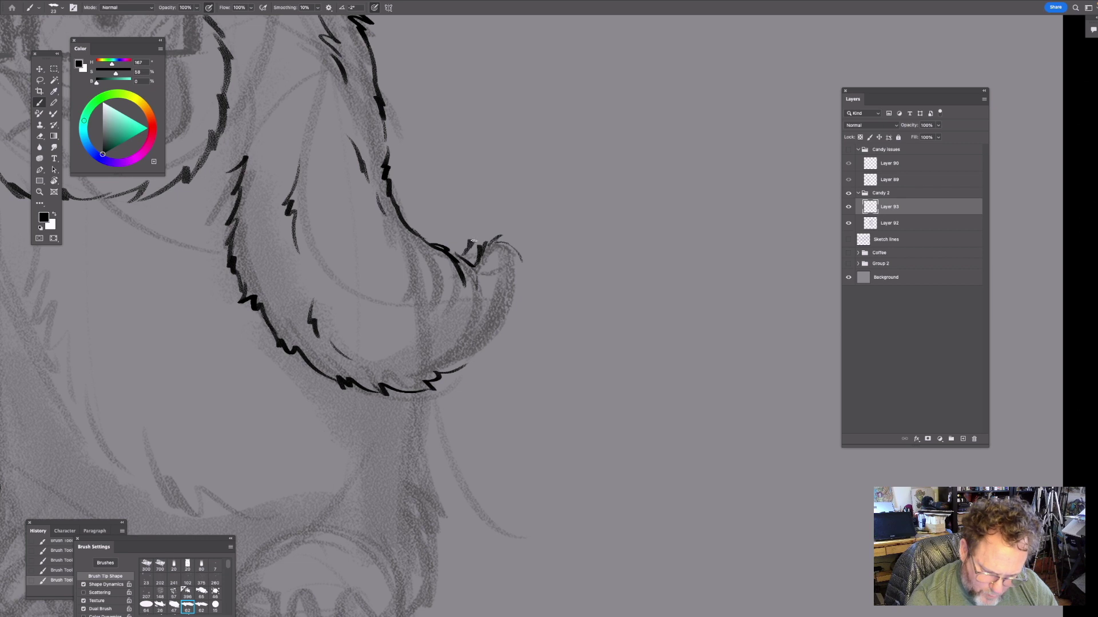
pyautogui.hotkey('ctrl', 'z')
pyautogui.hotkey('ctrl', 'z')
pyautogui.hotkey('ctrl', 'z')
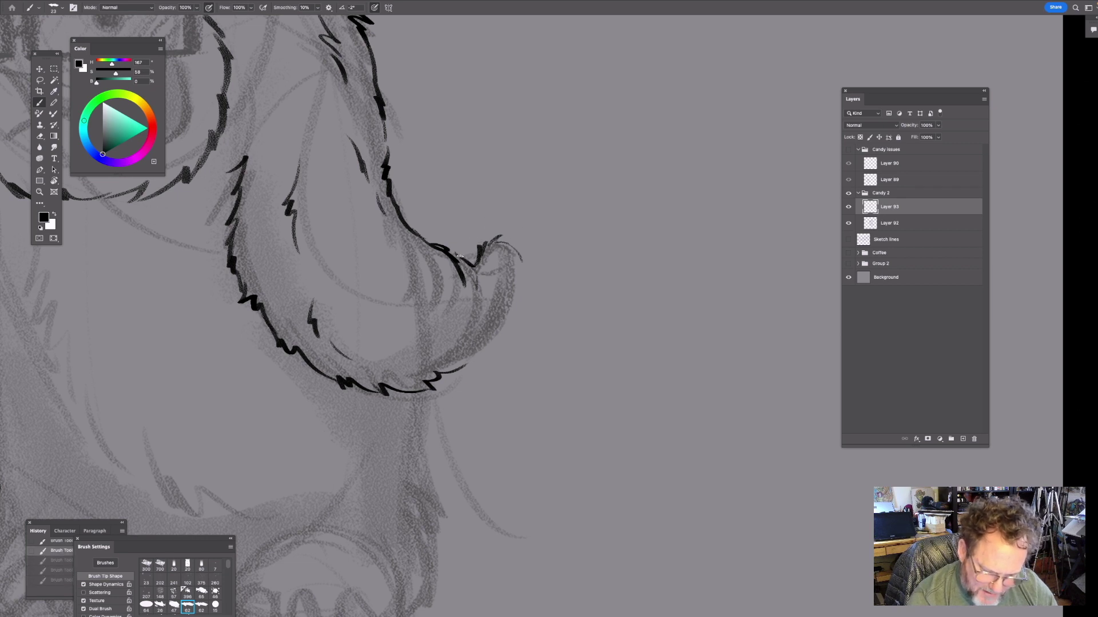
pyautogui.moveTo(478, 243)
pyautogui.mouseDown()
pyautogui.moveTo(496, 230)
pyautogui.moveTo(511, 241)
pyautogui.mouseUp()
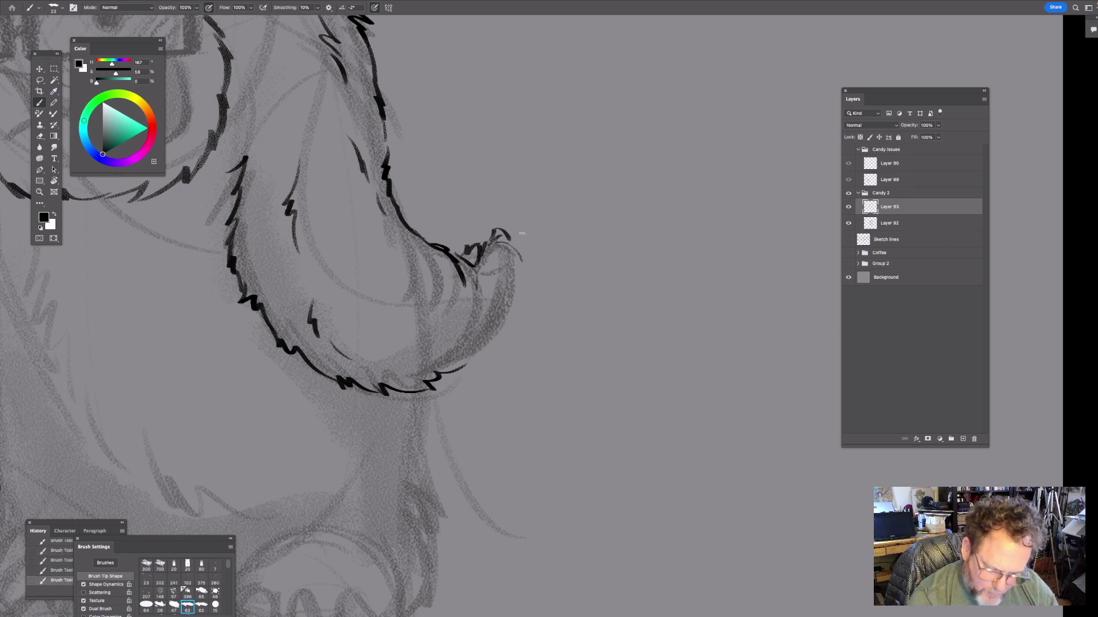
# - Ink the shaggy outer edge of the empty hand down to the forearm and add fur marks inside the forearm
pyautogui.moveTo(570, 306); pyautogui.dragTo(566, 267)
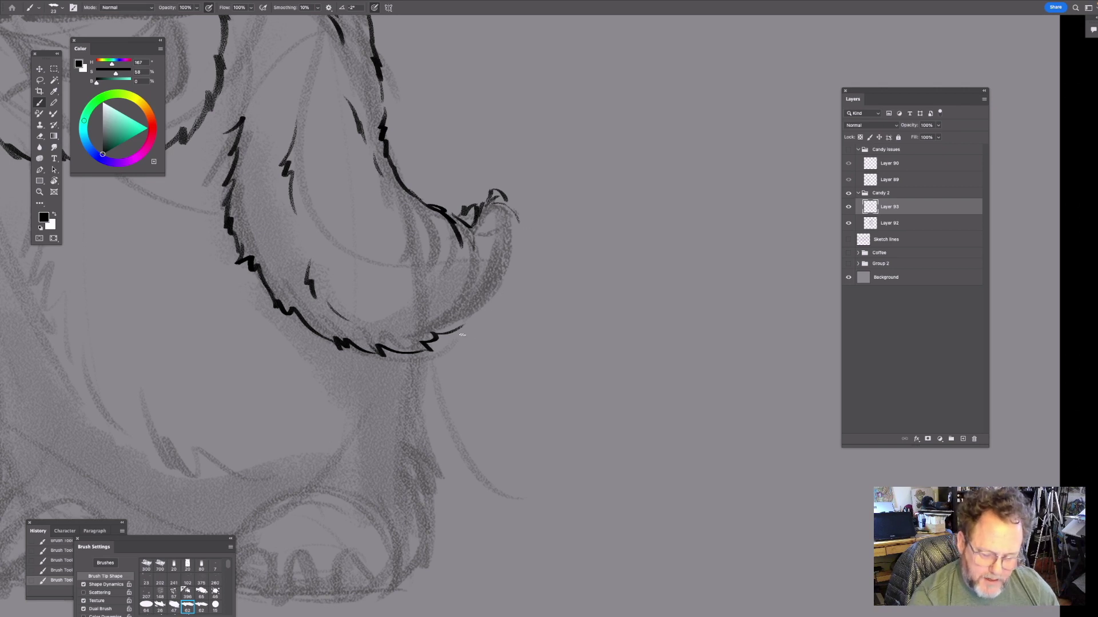
pyautogui.moveTo(456, 328)
pyautogui.mouseDown()
pyautogui.moveTo(513, 290)
pyautogui.moveTo(501, 283)
pyautogui.moveTo(523, 221)
pyautogui.mouseUp()
pyautogui.moveTo(478, 327); pyautogui.dragTo(531, 333)
pyautogui.moveTo(448, 311); pyautogui.dragTo(495, 294)
pyautogui.moveTo(545, 222); pyautogui.dragTo(598, 277)
pyautogui.moveTo(458, 285); pyautogui.dragTo(473, 319)
pyautogui.moveTo(569, 287); pyautogui.dragTo(595, 256)
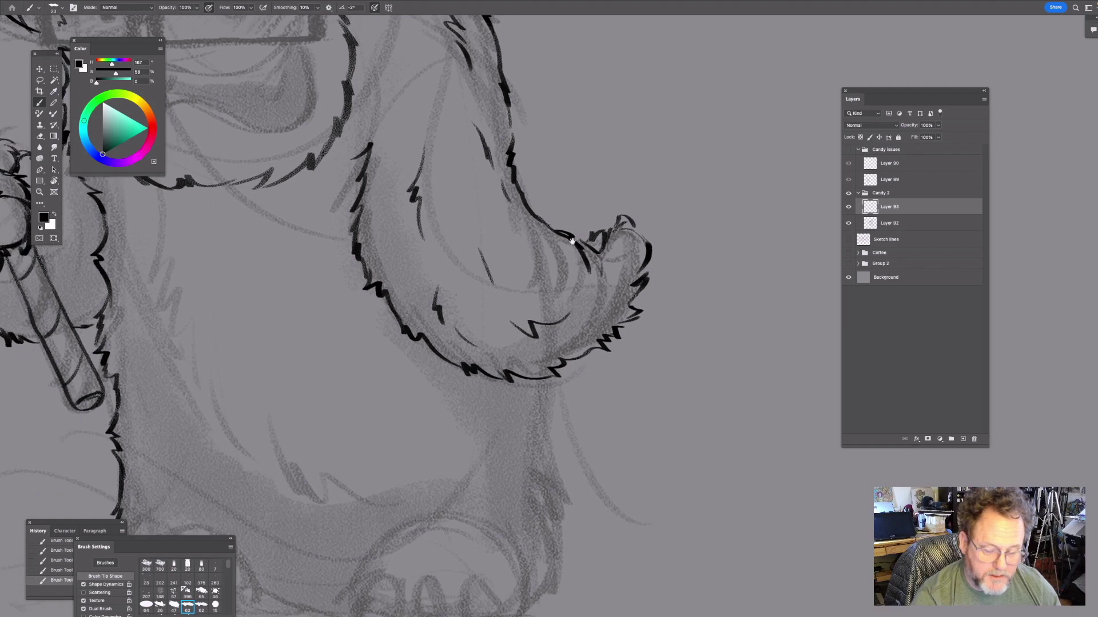
# - Ink the rounded tooth below the smaller lens and start the furry upper lip line above it
pyautogui.scroll(-5, 606, 280)
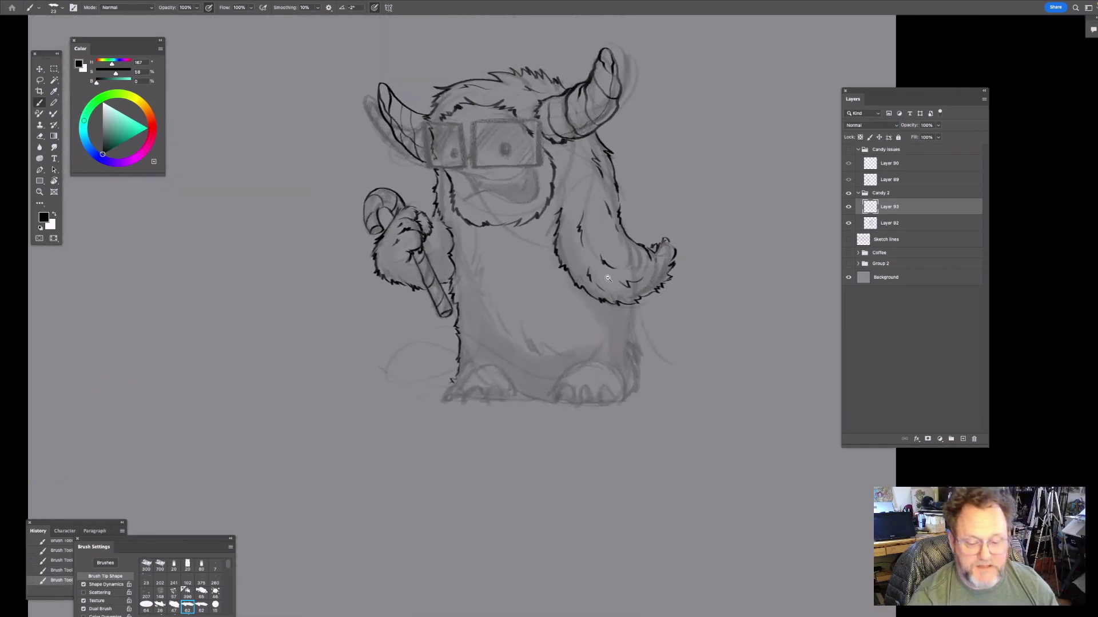
pyautogui.scroll(3, 606, 280)
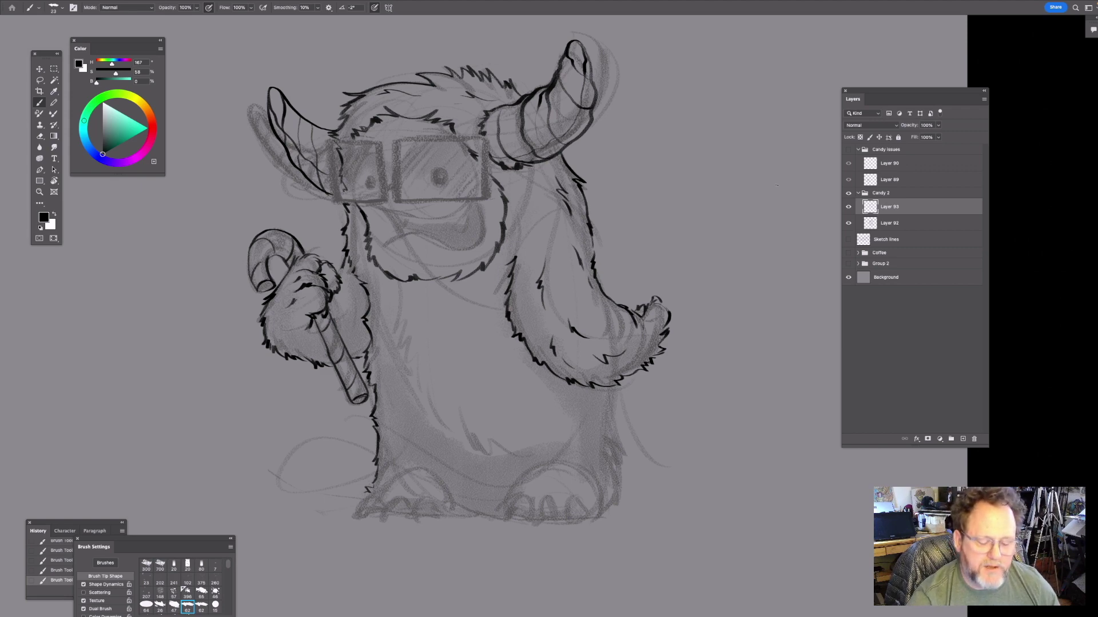
pyautogui.scroll(4, 449, 226)
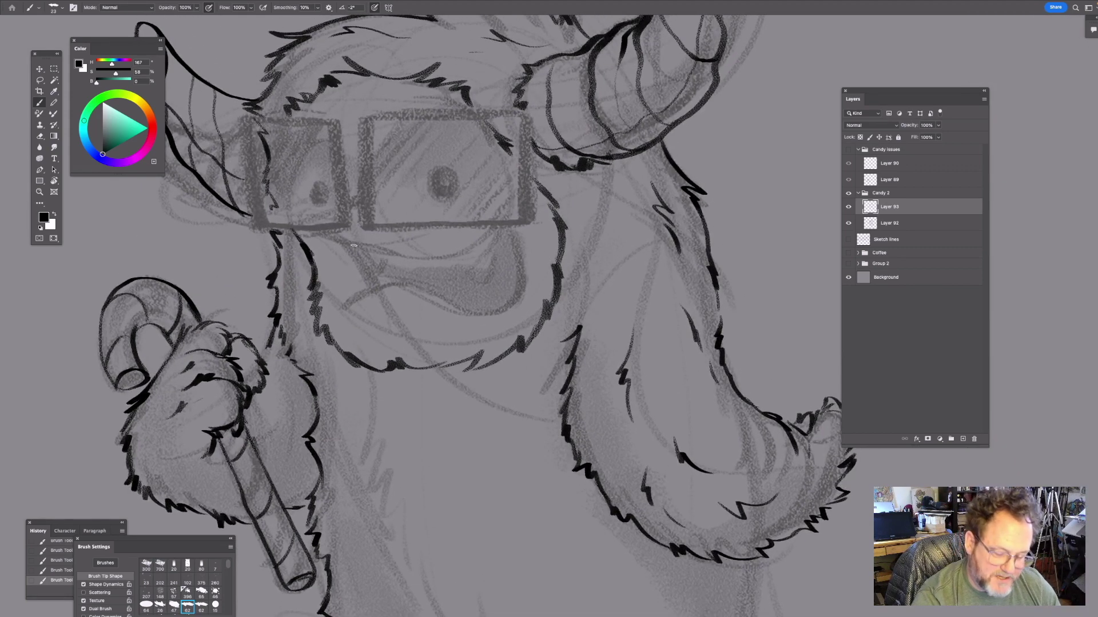
pyautogui.moveTo(349, 242)
pyautogui.mouseDown()
pyautogui.moveTo(369, 273)
pyautogui.moveTo(388, 274)
pyautogui.moveTo(397, 255)
pyautogui.moveTo(422, 278)
pyautogui.mouseUp()
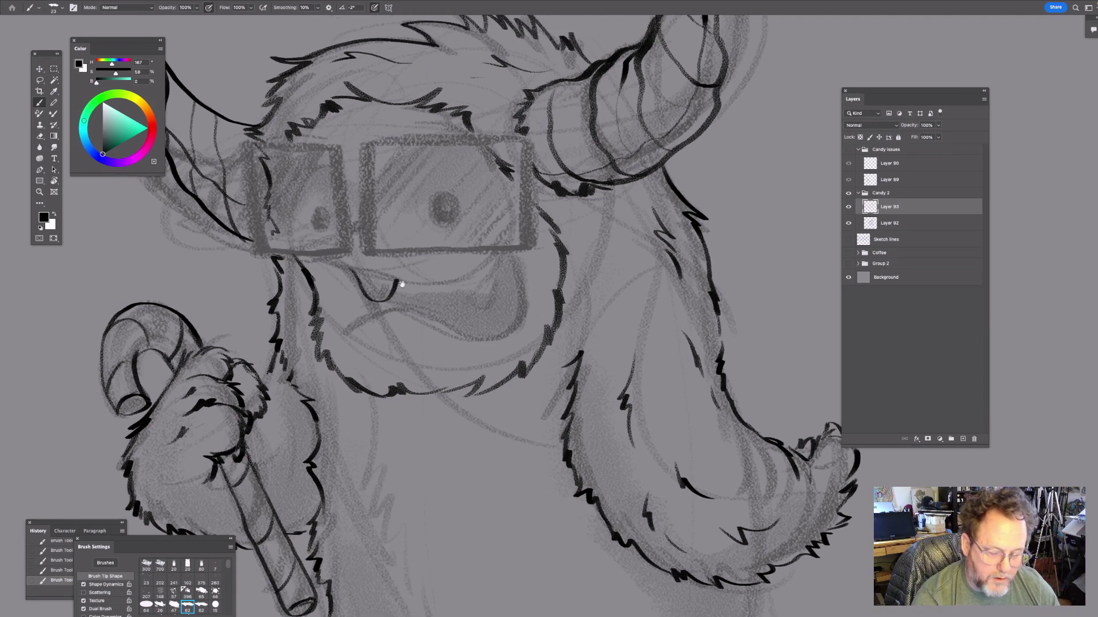
pyautogui.moveTo(328, 254)
pyautogui.mouseDown()
pyautogui.moveTo(320, 262)
pyautogui.moveTo(380, 281)
pyautogui.moveTo(451, 279)
pyautogui.mouseUp()
pyautogui.hotkey('ctrl', 'z')
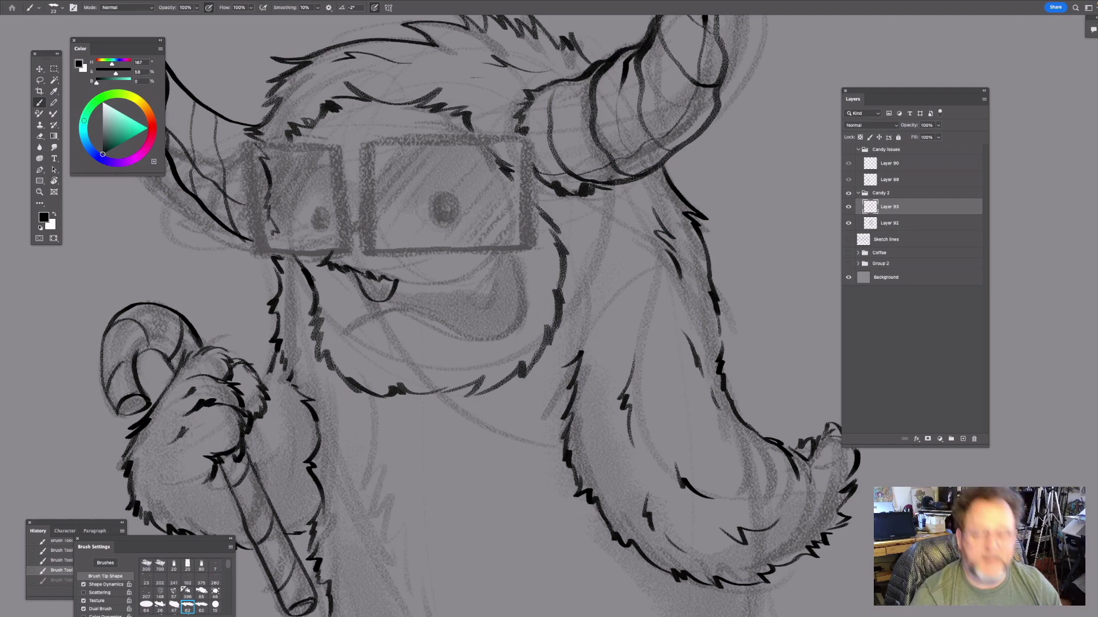
# - Ink the furry upper lip line from the tooth to the far mouth corner, undoing and redrawing its end
pyautogui.moveTo(380, 279)
pyautogui.mouseDown()
pyautogui.moveTo(455, 286)
pyautogui.moveTo(530, 255)
pyautogui.mouseUp()
pyautogui.moveTo(646, 312); pyautogui.dragTo(638, 305)
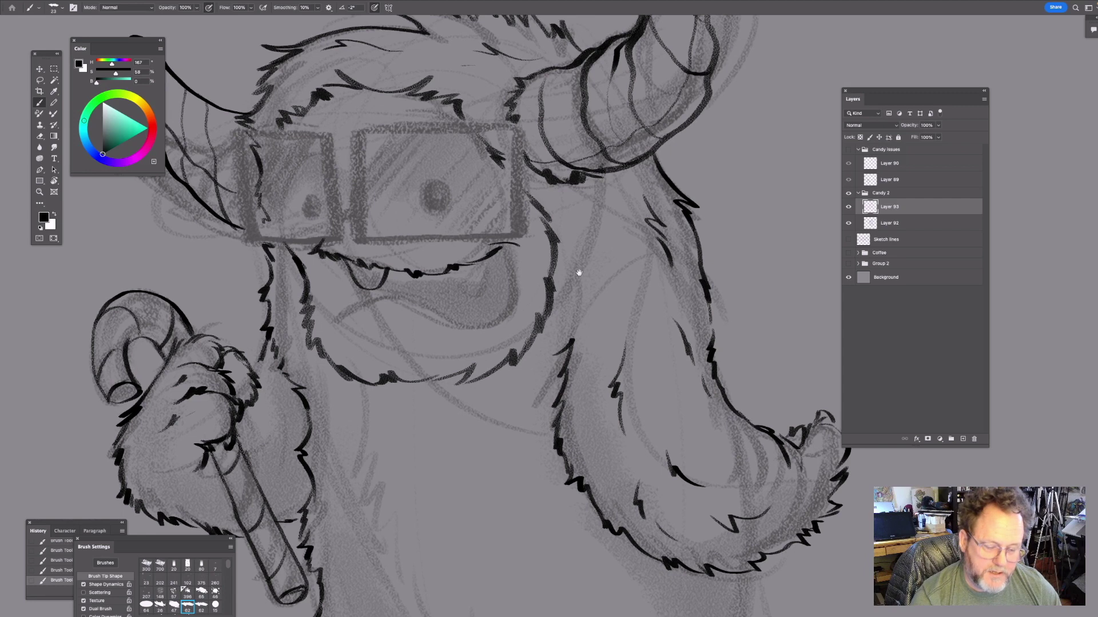
pyautogui.hotkey('ctrl', 'z')
pyautogui.hotkey('ctrl', 'shift', 'z')
pyautogui.hotkey('ctrl', 'z')
pyautogui.hotkey('ctrl', 'z')
pyautogui.moveTo(464, 265)
pyautogui.mouseDown()
pyautogui.moveTo(501, 245)
pyautogui.moveTo(522, 252)
pyautogui.mouseUp()
pyautogui.moveTo(645, 300)
pyautogui.mouseDown()
pyautogui.moveTo(635, 313)
pyautogui.moveTo(654, 292)
pyautogui.mouseUp()
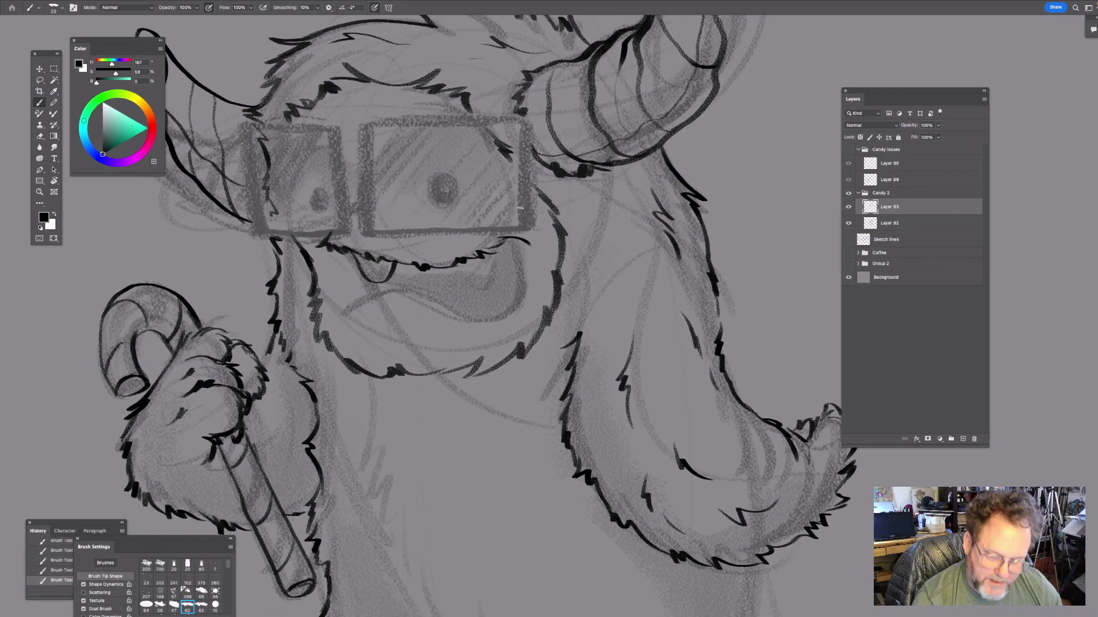
# - Ink the outer side of the open mouth and the curved tongue line inside it
pyautogui.moveTo(502, 228); pyautogui.dragTo(453, 228)
pyautogui.hotkey('ctrl', 'z')
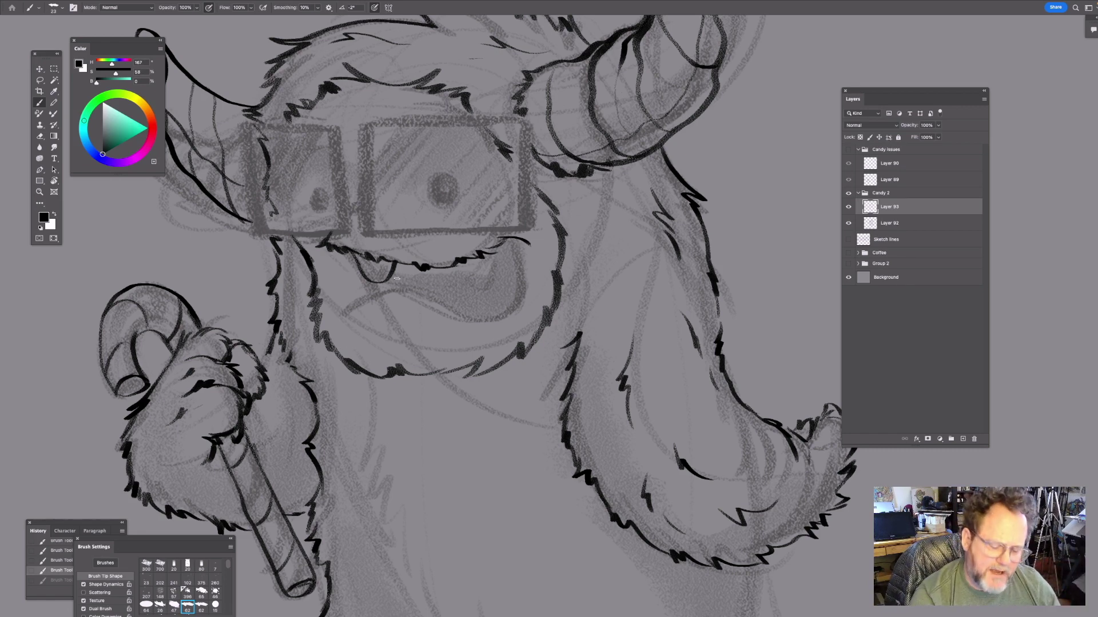
pyautogui.moveTo(389, 275); pyautogui.dragTo(394, 287)
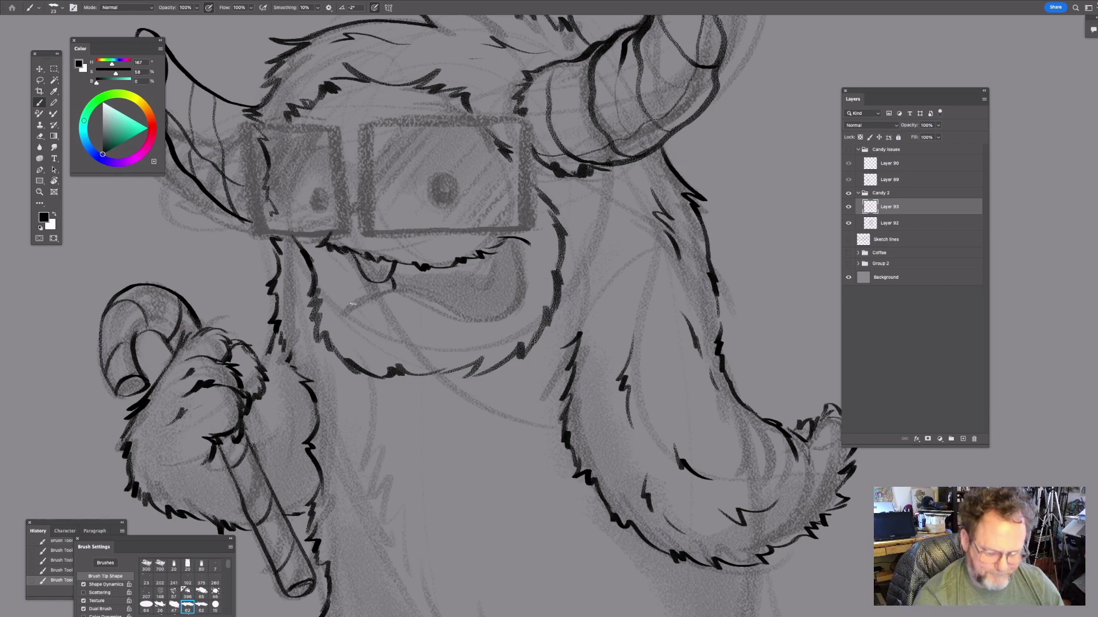
pyautogui.hotkey('ctrl', 'z')
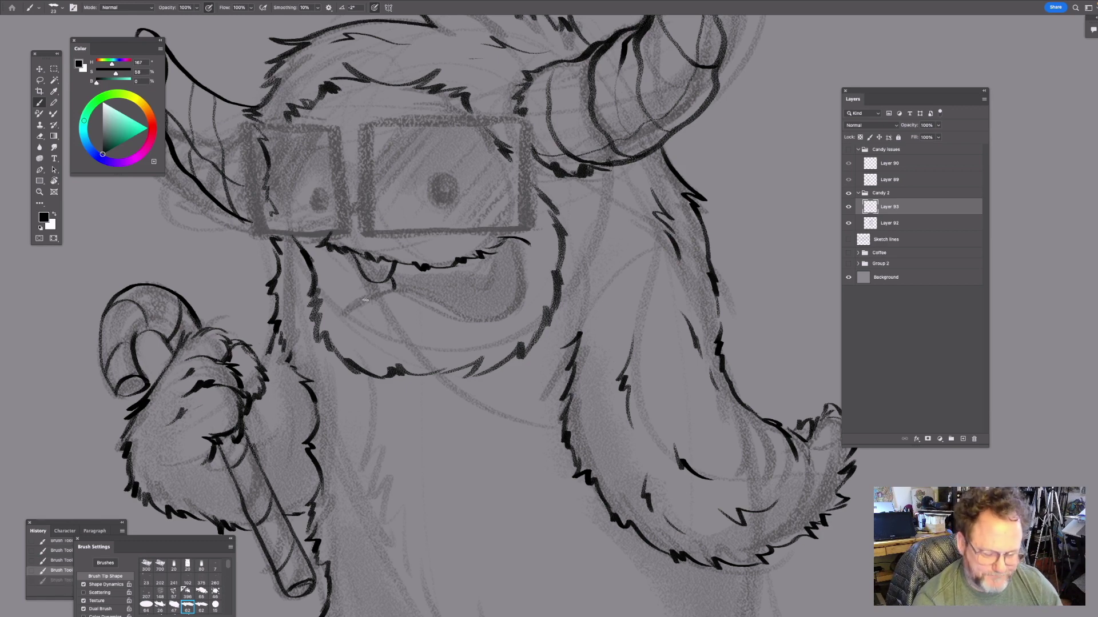
pyautogui.moveTo(508, 237); pyautogui.dragTo(524, 290)
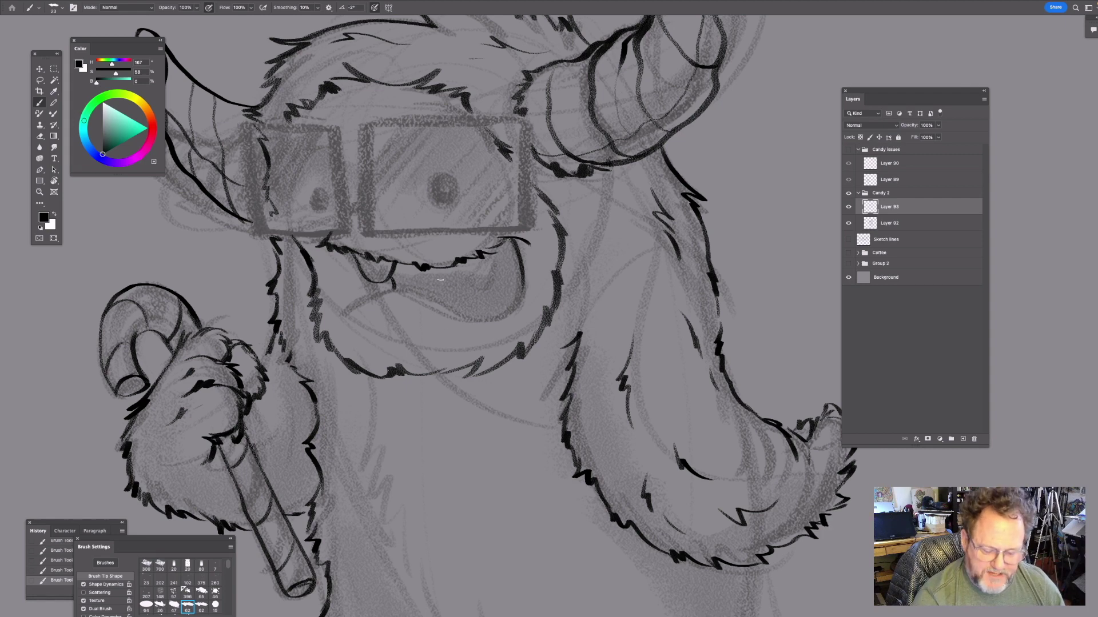
pyautogui.moveTo(446, 266); pyautogui.dragTo(413, 292)
# - Ink the furry lower lip line from the mouth's outer side to a tufted corner below the tooth
pyautogui.moveTo(623, 320); pyautogui.dragTo(566, 314)
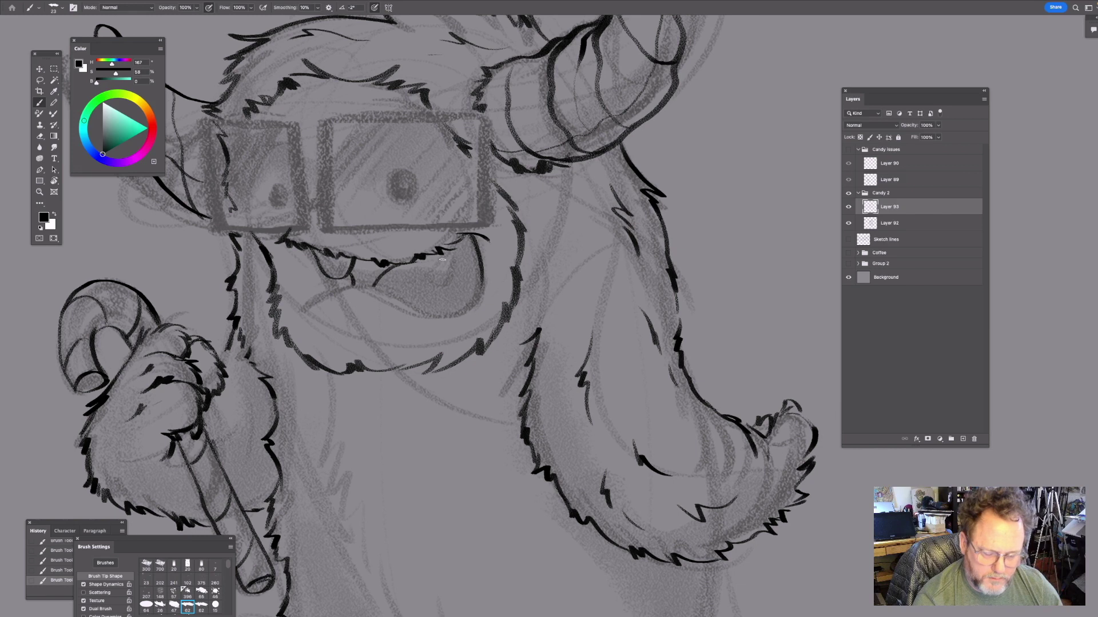
pyautogui.moveTo(441, 251); pyautogui.dragTo(458, 249)
pyautogui.moveTo(483, 284)
pyautogui.mouseDown()
pyautogui.moveTo(449, 312)
pyautogui.moveTo(406, 314)
pyautogui.moveTo(432, 312)
pyautogui.moveTo(379, 286)
pyautogui.moveTo(303, 301)
pyautogui.mouseUp()
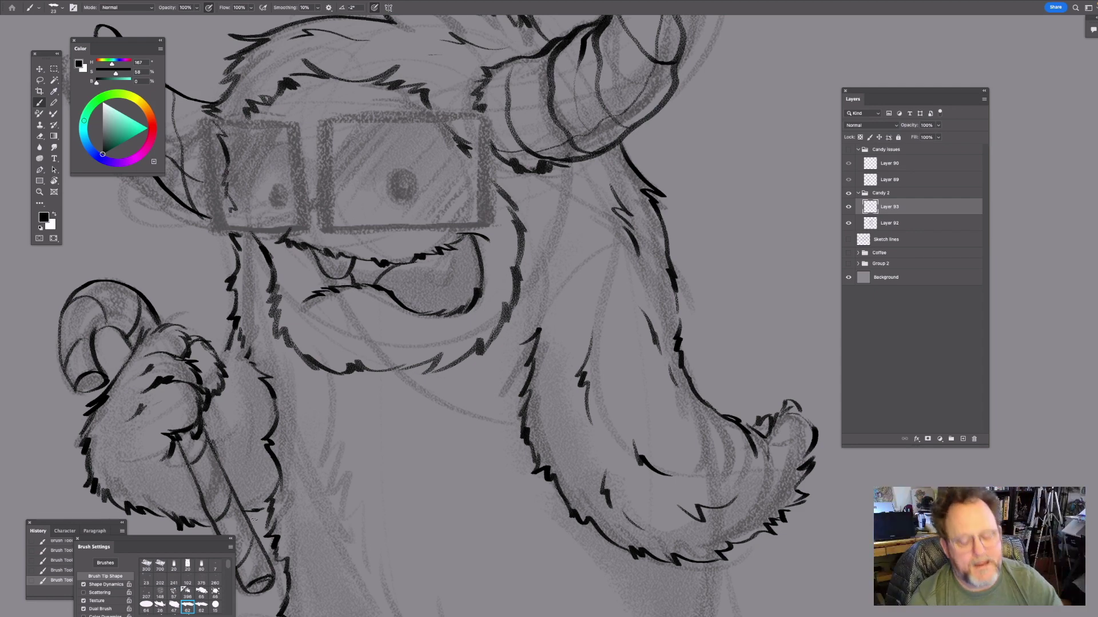
pyautogui.moveTo(423, 266); pyautogui.dragTo(446, 293)
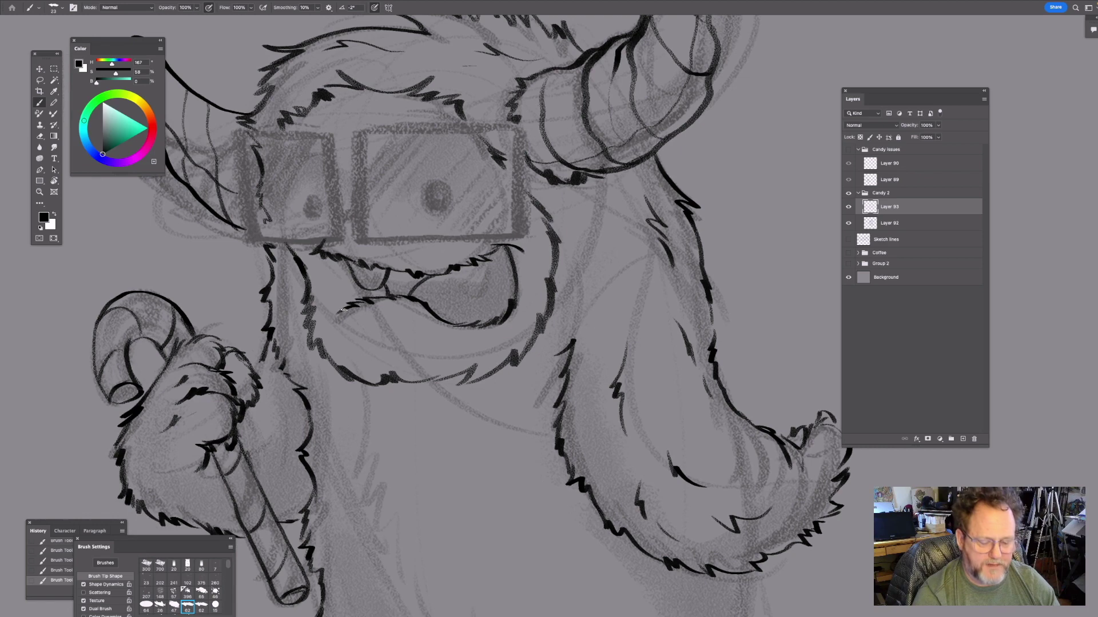
pyautogui.moveTo(347, 308); pyautogui.dragTo(341, 319)
# - Add short fur marks inside the candy cane hand and forearm and along the adjacent side of the chest
pyautogui.moveTo(502, 415); pyautogui.dragTo(551, 304)
pyautogui.moveTo(473, 376)
pyautogui.mouseDown()
pyautogui.moveTo(474, 327)
pyautogui.moveTo(473, 349)
pyautogui.mouseUp()
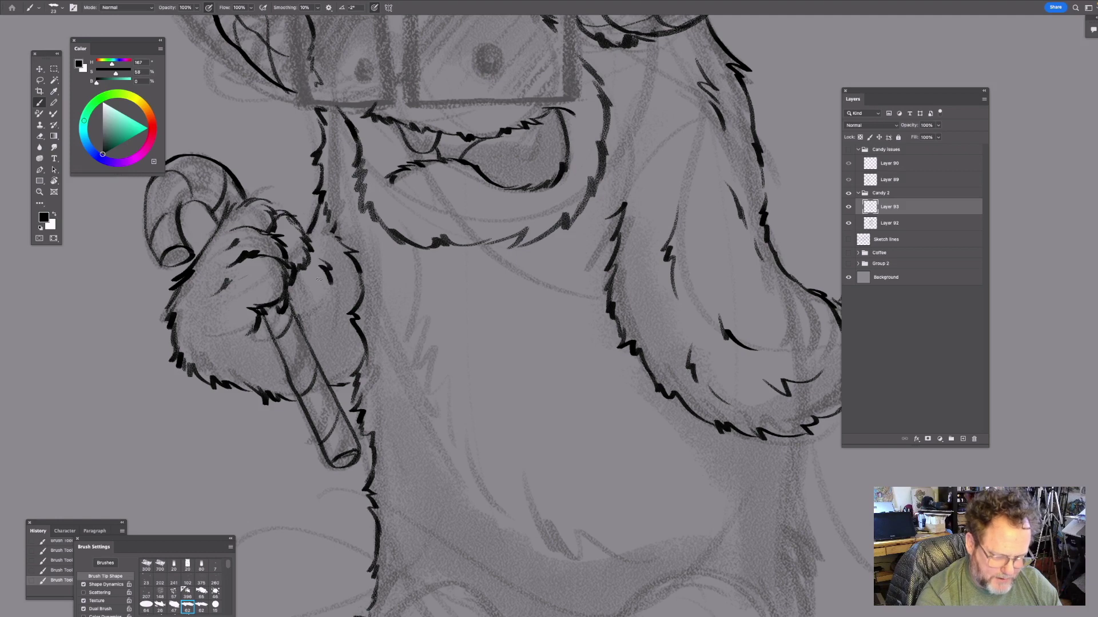
pyautogui.moveTo(306, 332); pyautogui.dragTo(402, 316)
pyautogui.moveTo(318, 293); pyautogui.dragTo(292, 309)
pyautogui.moveTo(309, 307)
pyautogui.mouseDown()
pyautogui.moveTo(295, 322)
pyautogui.moveTo(307, 332)
pyautogui.mouseUp()
pyautogui.moveTo(317, 327); pyautogui.dragTo(323, 347)
pyautogui.moveTo(508, 346)
pyautogui.mouseDown()
pyautogui.moveTo(452, 281)
pyautogui.moveTo(441, 299)
pyautogui.moveTo(428, 287)
pyautogui.mouseUp()
pyautogui.moveTo(507, 279); pyautogui.dragTo(430, 325)
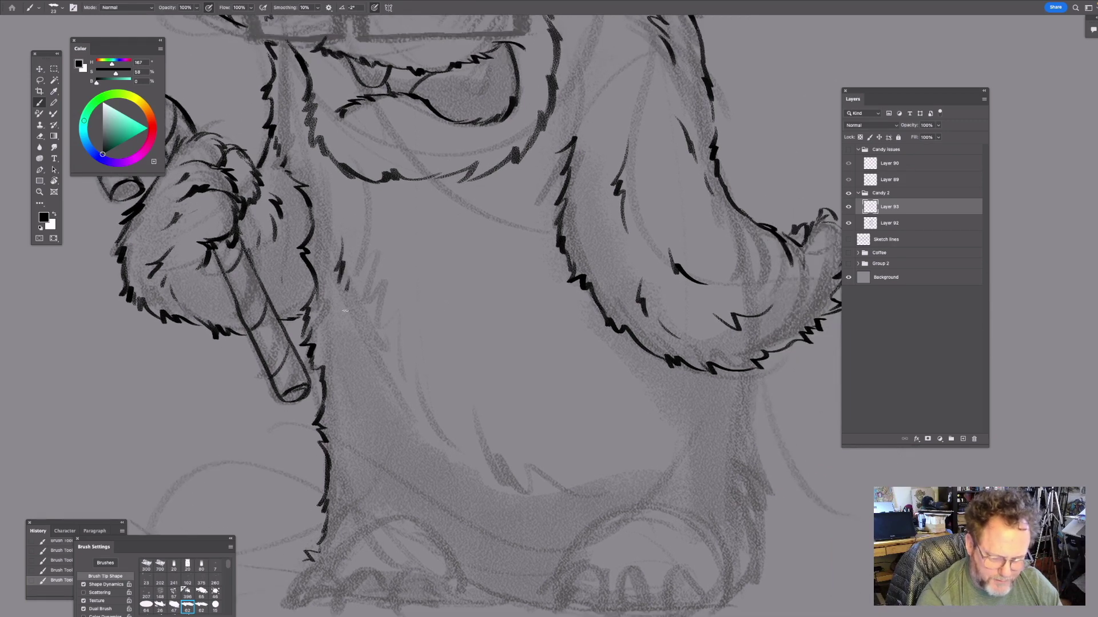
# - Ink fur tufts at the tops of both feet and the first claw of the foot below the empty-handed arm
pyautogui.scroll(-6, 488, 257)
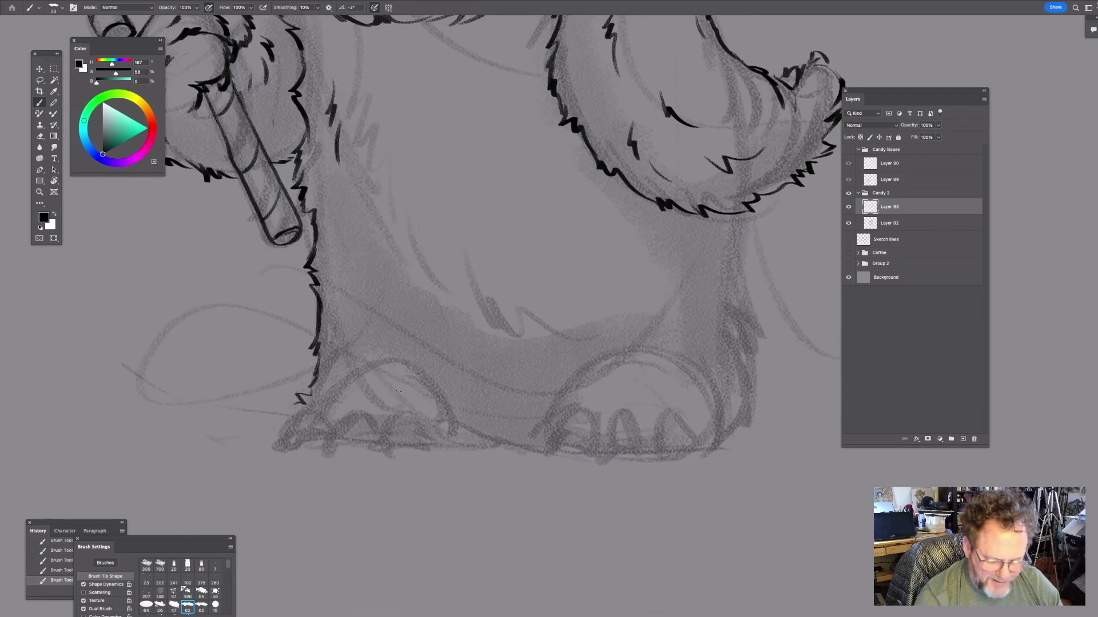
pyautogui.hscroll(6, 454, 429)
pyautogui.scroll(-1, 454, 429)
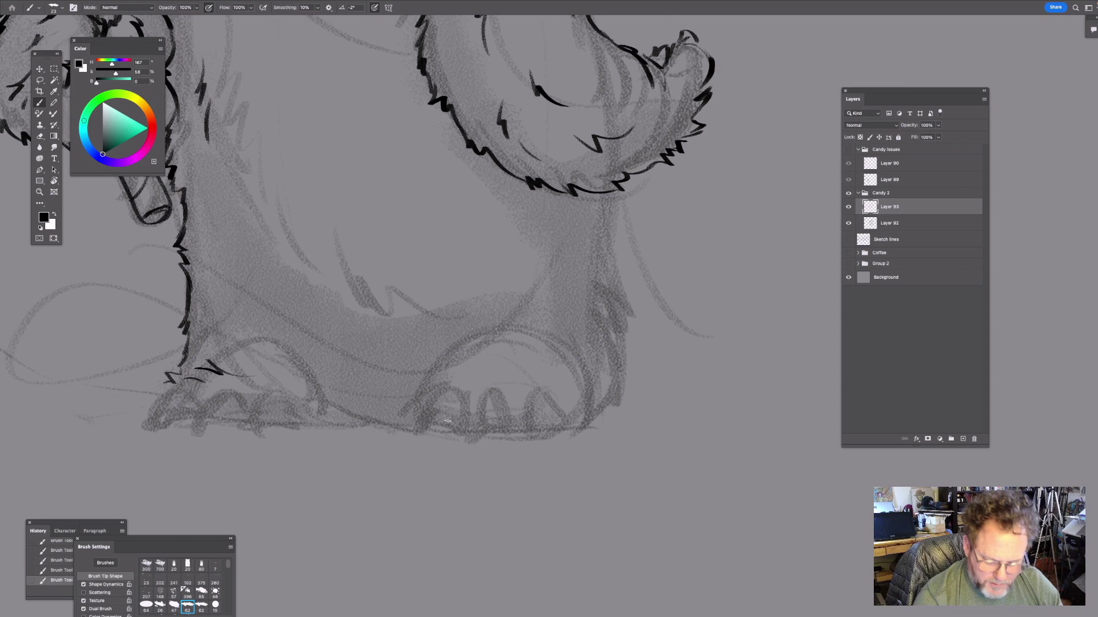
pyautogui.moveTo(485, 374)
pyautogui.mouseDown()
pyautogui.moveTo(418, 381)
pyautogui.moveTo(417, 408)
pyautogui.mouseUp()
pyautogui.moveTo(559, 441); pyautogui.dragTo(497, 413)
pyautogui.moveTo(383, 382)
pyautogui.mouseDown()
pyautogui.moveTo(357, 386)
pyautogui.moveTo(343, 417)
pyautogui.moveTo(392, 402)
pyautogui.mouseUp()
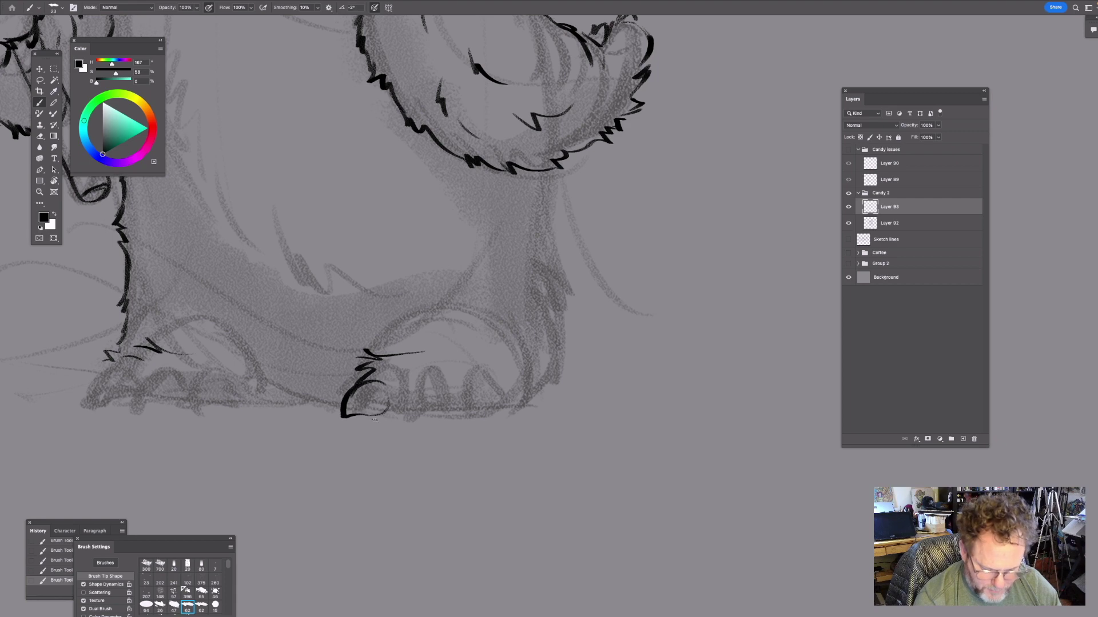
pyautogui.moveTo(434, 343)
pyautogui.mouseDown()
pyautogui.moveTo(431, 365)
pyautogui.moveTo(393, 368)
pyautogui.moveTo(421, 342)
pyautogui.mouseUp()
# - Ink the furry body contour from beneath the empty-handed forearm down to the foot
pyautogui.moveTo(571, 236); pyautogui.dragTo(435, 286)
pyautogui.moveTo(458, 213); pyautogui.dragTo(438, 296)
pyautogui.moveTo(395, 328)
pyautogui.mouseDown()
pyautogui.moveTo(387, 227)
pyautogui.moveTo(388, 312)
pyautogui.moveTo(415, 456)
pyautogui.mouseUp()
pyautogui.moveTo(245, 332)
pyautogui.mouseDown()
pyautogui.moveTo(372, 316)
pyautogui.moveTo(385, 352)
pyautogui.mouseUp()
pyautogui.hscroll(-3, 386, 352)
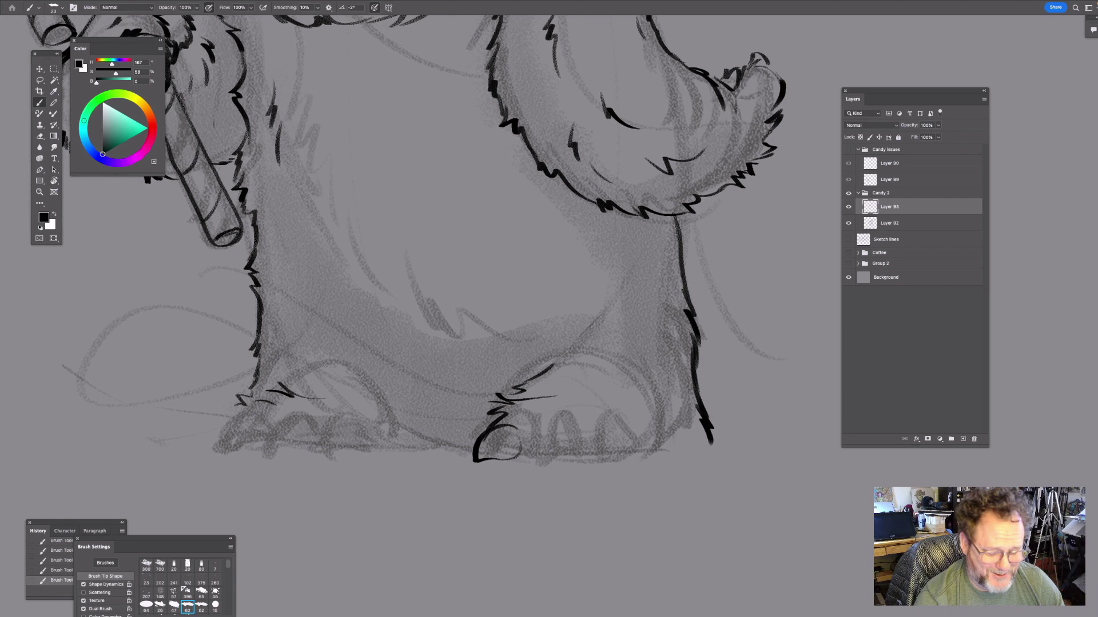
# - Try inking the claws and tufted toes of the foot below the candy cane, and erase them
pyautogui.moveTo(297, 407)
pyautogui.mouseDown()
pyautogui.moveTo(309, 409)
pyautogui.moveTo(271, 424)
pyautogui.moveTo(259, 459)
pyautogui.moveTo(293, 452)
pyautogui.mouseUp()
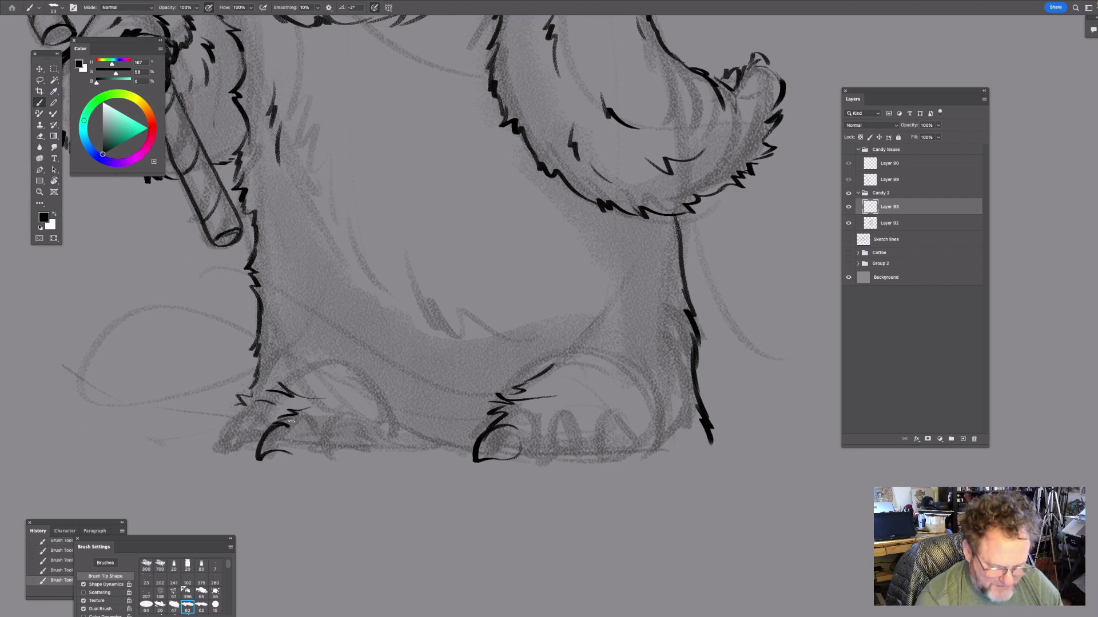
pyautogui.hscroll(-3, 292, 452)
pyautogui.moveTo(313, 392)
pyautogui.mouseDown()
pyautogui.moveTo(329, 404)
pyautogui.moveTo(310, 392)
pyautogui.moveTo(277, 425)
pyautogui.mouseUp()
pyautogui.moveTo(277, 424)
pyautogui.mouseDown()
pyautogui.moveTo(305, 417)
pyautogui.moveTo(259, 403)
pyautogui.mouseUp()
pyautogui.hscroll(2, 305, 418)
pyautogui.moveTo(291, 369); pyautogui.dragTo(286, 372)
pyautogui.moveTo(401, 375)
pyautogui.mouseDown()
pyautogui.moveTo(382, 379)
pyautogui.moveTo(380, 351)
pyautogui.mouseUp()
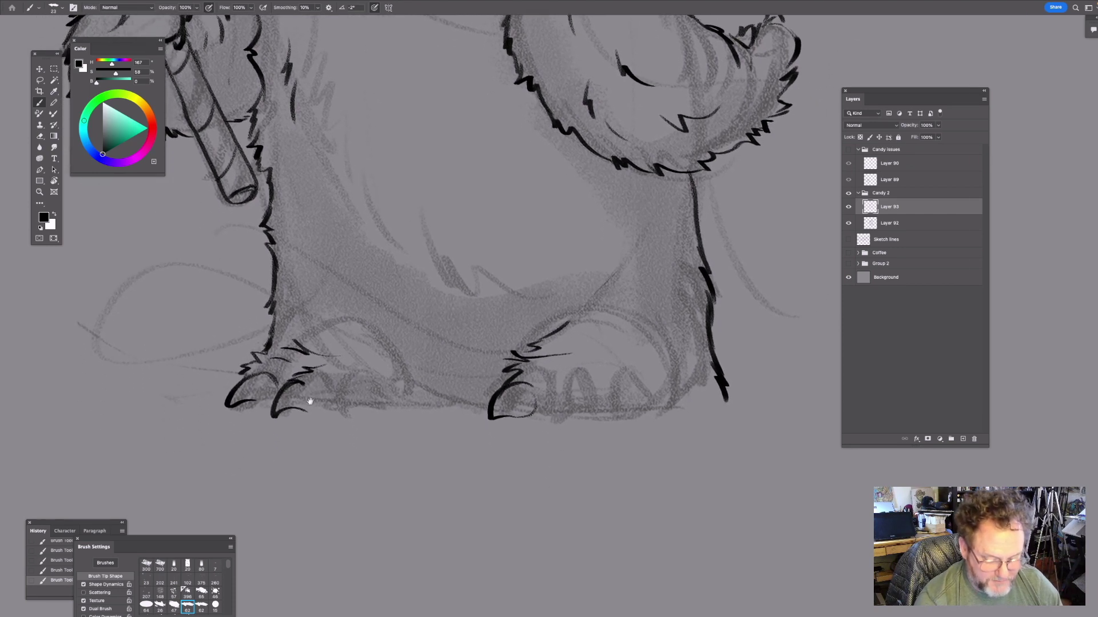
pyautogui.moveTo(310, 388); pyautogui.dragTo(299, 407)
pyautogui.moveTo(383, 392)
pyautogui.mouseDown()
pyautogui.moveTo(365, 372)
pyautogui.moveTo(353, 390)
pyautogui.moveTo(355, 357)
pyautogui.moveTo(337, 350)
pyautogui.moveTo(323, 383)
pyautogui.moveTo(351, 382)
pyautogui.mouseUp()
pyautogui.moveTo(451, 378); pyautogui.dragTo(489, 392)
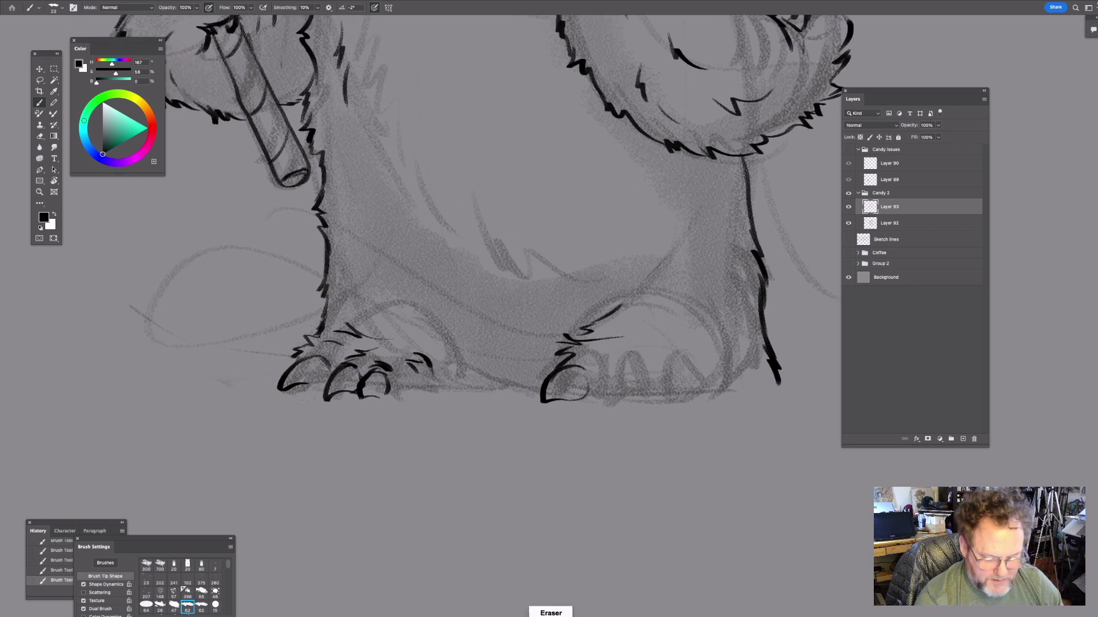
pyautogui.moveTo(331, 366)
pyautogui.mouseDown()
pyautogui.moveTo(356, 362)
pyautogui.moveTo(338, 403)
pyautogui.moveTo(352, 413)
pyautogui.moveTo(435, 358)
pyautogui.mouseUp()
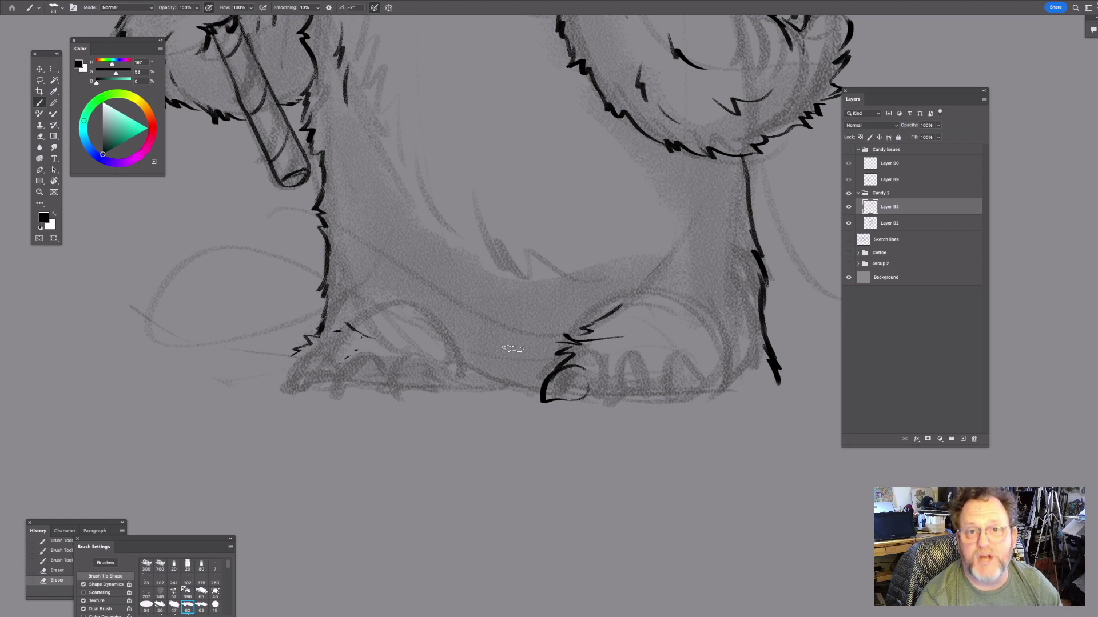
pyautogui.scroll(5, 581, 311)
pyautogui.hscroll(-2, 581, 311)
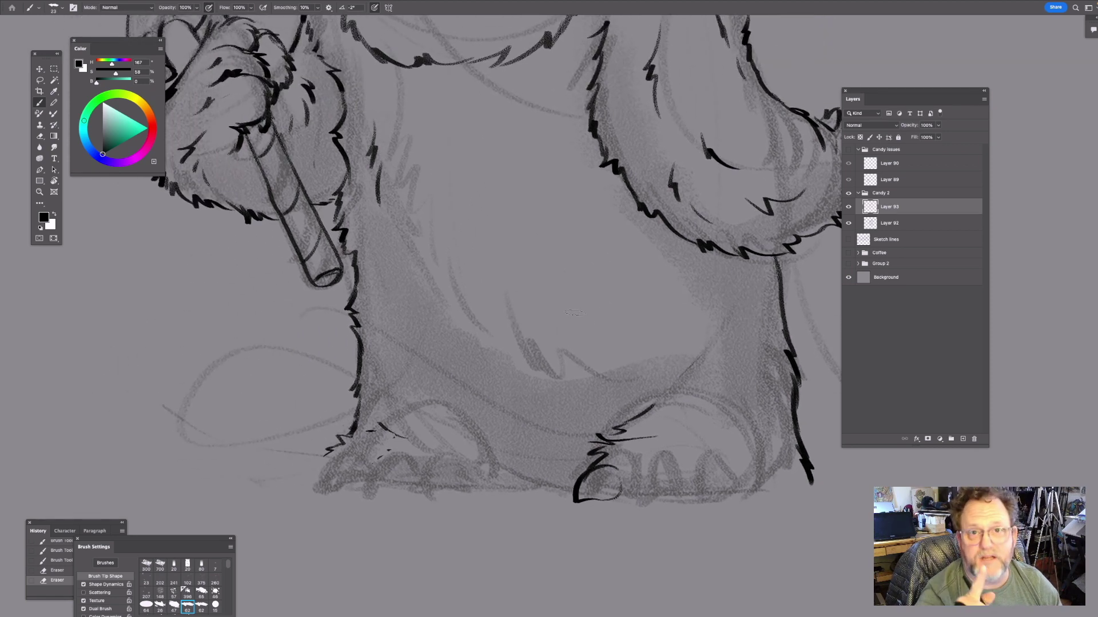
pyautogui.scroll(-5, 574, 312)
pyautogui.hscroll(-1, 574, 312)
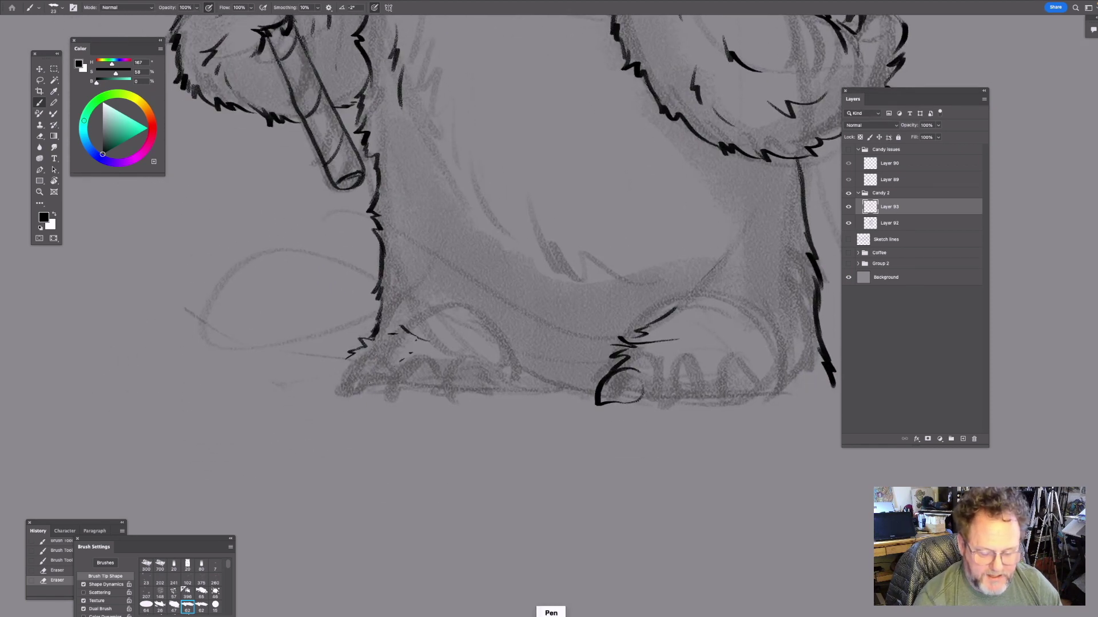
# - Ink the four claws and the tufted fur above the toes of the foot below the candy cane
pyautogui.hscroll(2, 480, 379)
pyautogui.moveTo(427, 349)
pyautogui.mouseDown()
pyautogui.moveTo(390, 346)
pyautogui.moveTo(368, 393)
pyautogui.moveTo(392, 382)
pyautogui.moveTo(366, 363)
pyautogui.moveTo(384, 387)
pyautogui.mouseUp()
pyautogui.press('super+z')
pyautogui.moveTo(395, 365)
pyautogui.mouseDown()
pyautogui.moveTo(380, 390)
pyautogui.moveTo(424, 384)
pyautogui.mouseUp()
pyautogui.moveTo(514, 334); pyautogui.dragTo(542, 341)
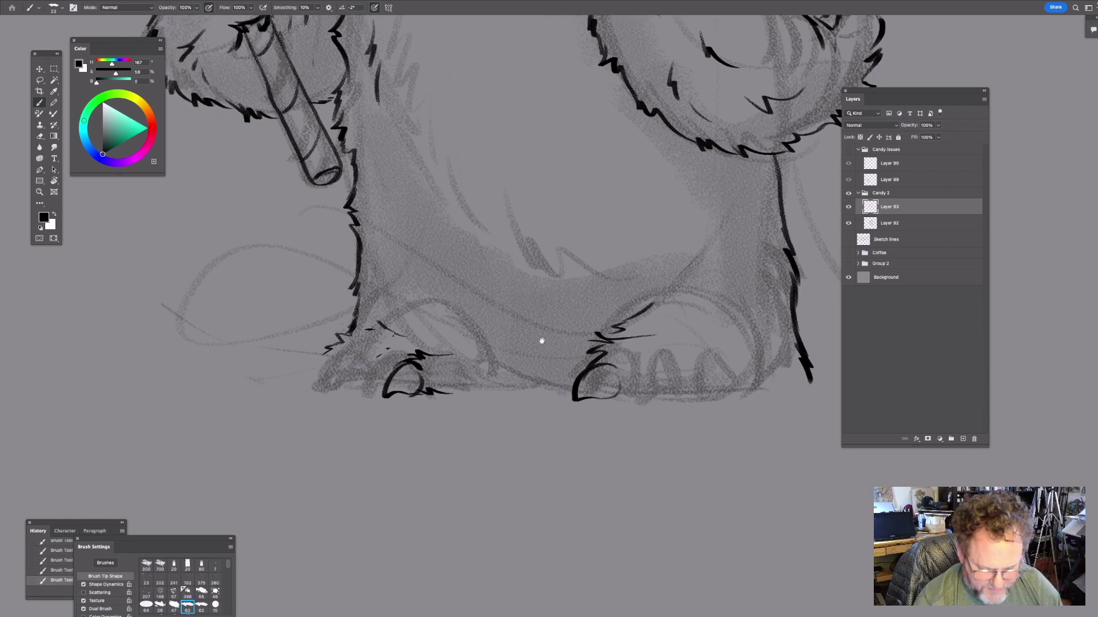
pyautogui.moveTo(411, 346)
pyautogui.mouseDown()
pyautogui.moveTo(373, 353)
pyautogui.moveTo(359, 369)
pyautogui.moveTo(383, 389)
pyautogui.mouseUp()
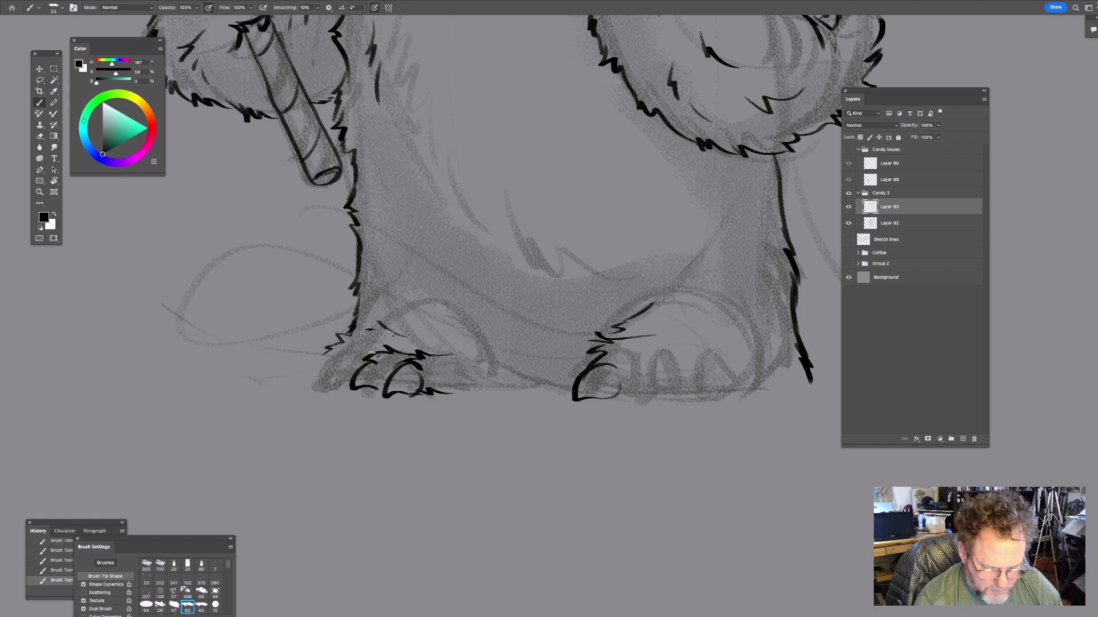
pyautogui.moveTo(365, 349)
pyautogui.mouseDown()
pyautogui.moveTo(344, 351)
pyautogui.moveTo(329, 377)
pyautogui.moveTo(353, 391)
pyautogui.mouseUp()
pyautogui.moveTo(343, 353)
pyautogui.mouseDown()
pyautogui.moveTo(319, 352)
pyautogui.moveTo(305, 372)
pyautogui.moveTo(328, 383)
pyautogui.mouseUp()
pyautogui.moveTo(459, 382); pyautogui.dragTo(426, 357)
pyautogui.moveTo(339, 365)
pyautogui.mouseDown()
pyautogui.moveTo(339, 341)
pyautogui.moveTo(354, 358)
pyautogui.mouseUp()
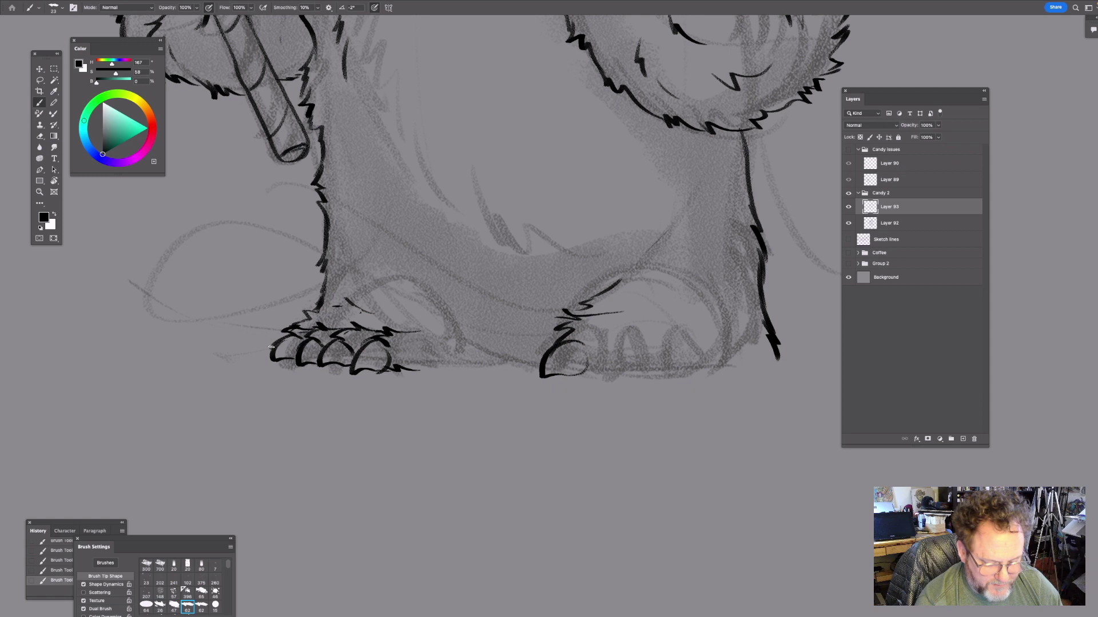
# - Ink the furry underside and inner edge of the foot below the candy cane, and fur tufts reaching the other foot
pyautogui.moveTo(444, 342)
pyautogui.mouseDown()
pyautogui.moveTo(381, 349)
pyautogui.moveTo(357, 375)
pyautogui.moveTo(391, 370)
pyautogui.mouseUp()
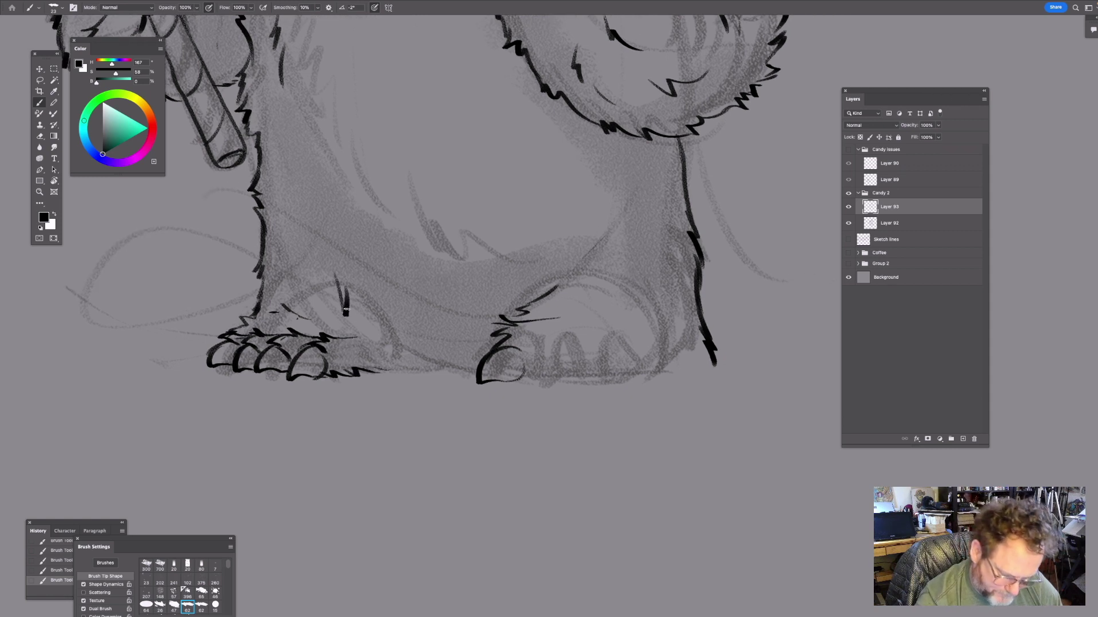
pyautogui.moveTo(491, 270); pyautogui.dragTo(427, 258)
pyautogui.moveTo(336, 343); pyautogui.dragTo(372, 356)
pyautogui.moveTo(465, 264); pyautogui.dragTo(500, 222)
pyautogui.moveTo(311, 359); pyautogui.dragTo(367, 355)
pyautogui.moveTo(513, 318); pyautogui.dragTo(487, 341)
pyautogui.moveTo(412, 300); pyautogui.dragTo(378, 330)
pyautogui.moveTo(465, 284)
pyautogui.mouseDown()
pyautogui.moveTo(454, 351)
pyautogui.moveTo(474, 280)
pyautogui.mouseUp()
pyautogui.moveTo(338, 364); pyautogui.dragTo(361, 369)
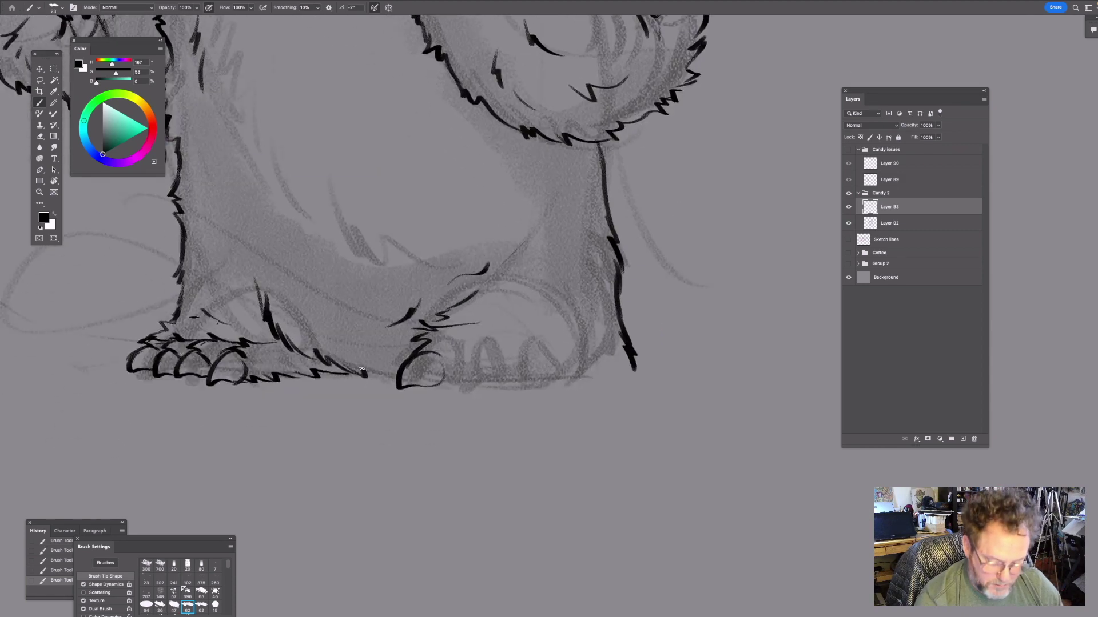
# - Try inking the second claw of the foot below the empty-handed arm, and undo it
pyautogui.moveTo(517, 345); pyautogui.dragTo(470, 326)
pyautogui.moveTo(399, 325)
pyautogui.mouseDown()
pyautogui.moveTo(412, 336)
pyautogui.moveTo(396, 366)
pyautogui.moveTo(372, 343)
pyautogui.moveTo(413, 320)
pyautogui.moveTo(391, 346)
pyautogui.mouseUp()
pyautogui.moveTo(390, 346); pyautogui.dragTo(410, 342)
pyautogui.hotkey('ctrl', 'z')
pyautogui.hotkey('ctrl', 'z')
pyautogui.hotkey('ctrl', 'z')
pyautogui.hotkey('ctrl', 'z')
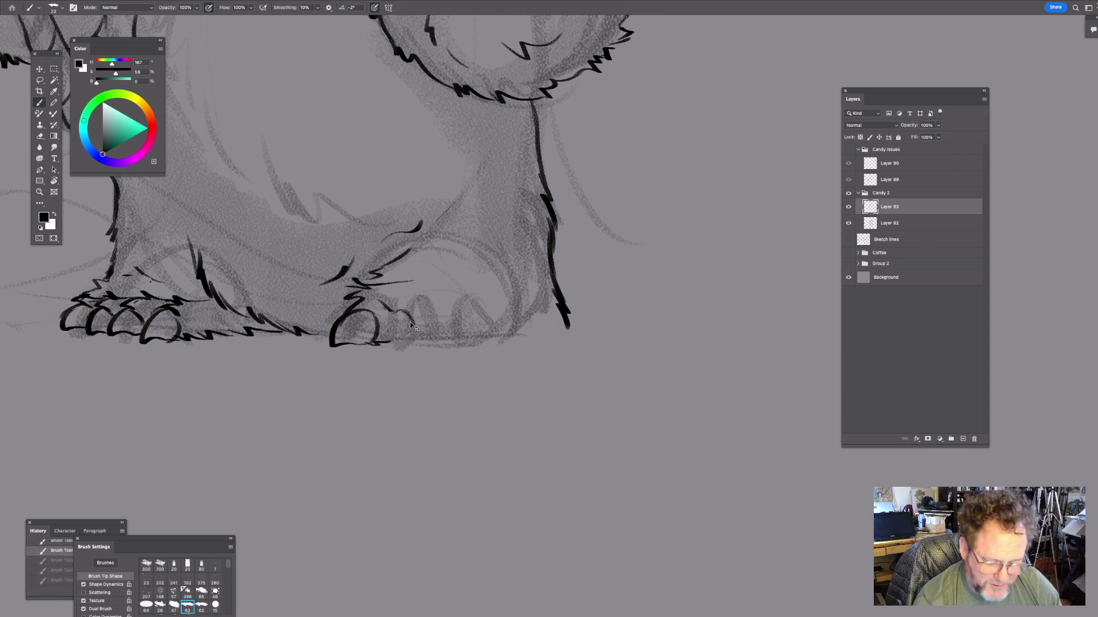
pyautogui.hotkey('ctrl', 'z')
# - Ink the remaining claws and tufted toe fur of the foot below the empty-handed arm
pyautogui.moveTo(401, 314)
pyautogui.mouseDown()
pyautogui.moveTo(419, 326)
pyautogui.moveTo(364, 299)
pyautogui.moveTo(402, 298)
pyautogui.mouseUp()
pyautogui.moveTo(416, 312)
pyautogui.mouseDown()
pyautogui.moveTo(395, 344)
pyautogui.moveTo(440, 316)
pyautogui.moveTo(424, 339)
pyautogui.moveTo(437, 312)
pyautogui.moveTo(445, 320)
pyautogui.moveTo(425, 338)
pyautogui.moveTo(429, 316)
pyautogui.moveTo(444, 318)
pyautogui.moveTo(420, 342)
pyautogui.moveTo(439, 346)
pyautogui.moveTo(444, 323)
pyautogui.moveTo(451, 330)
pyautogui.moveTo(435, 345)
pyautogui.moveTo(459, 323)
pyautogui.moveTo(448, 341)
pyautogui.moveTo(473, 341)
pyautogui.mouseUp()
pyautogui.moveTo(470, 332); pyautogui.dragTo(468, 347)
pyautogui.moveTo(402, 314); pyautogui.dragTo(392, 328)
pyautogui.moveTo(453, 309)
pyautogui.mouseDown()
pyautogui.moveTo(428, 313)
pyautogui.moveTo(422, 332)
pyautogui.mouseUp()
pyautogui.moveTo(504, 345); pyautogui.dragTo(472, 360)
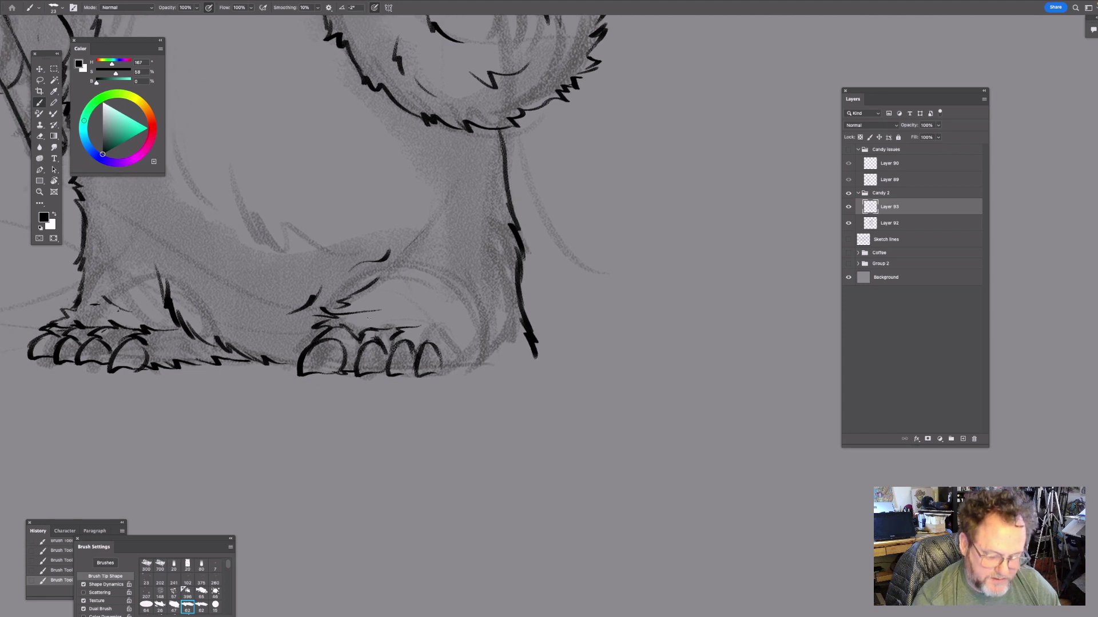
pyautogui.press('`')
pyautogui.moveTo(379, 311); pyautogui.dragTo(334, 315)
pyautogui.moveTo(433, 327); pyautogui.dragTo(483, 321)
pyautogui.moveTo(398, 295)
pyautogui.mouseDown()
pyautogui.moveTo(371, 303)
pyautogui.moveTo(466, 353)
pyautogui.mouseUp()
pyautogui.moveTo(393, 350); pyautogui.dragTo(376, 370)
# - Ink the fur crease rising from the top of that foot toward the leg
pyautogui.scroll(3, 461, 385)
pyautogui.hscroll(1, 460, 385)
pyautogui.scroll(2, 503, 338)
pyautogui.hscroll(1, 503, 338)
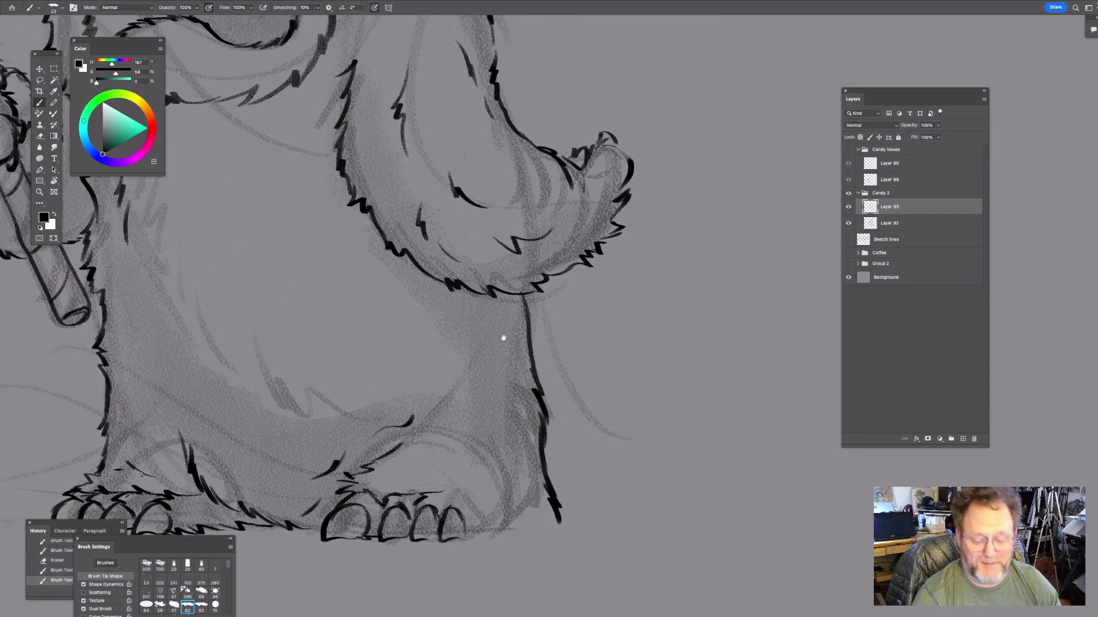
pyautogui.moveTo(416, 411); pyautogui.dragTo(464, 370)
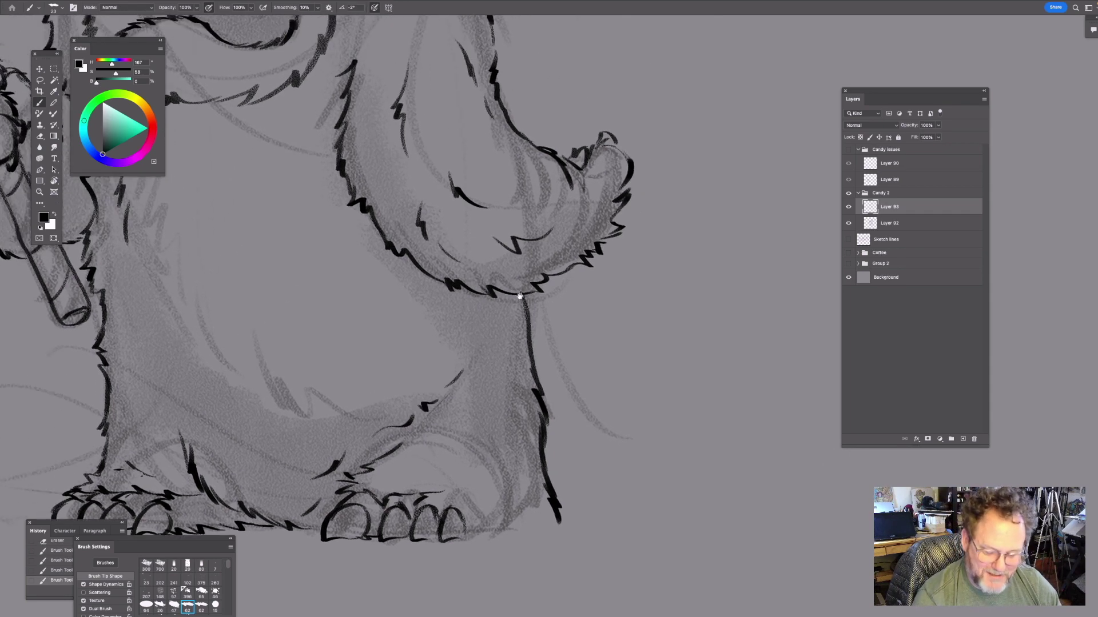
# - Ink the furry underside and heel of the foot below the empty-handed arm, joining them to the leg contour
pyautogui.scroll(-3, 478, 314)
pyautogui.hscroll(1, 478, 314)
pyautogui.scroll(-3, 541, 355)
pyautogui.moveTo(517, 353); pyautogui.dragTo(502, 360)
pyautogui.scroll(-1, 502, 355)
pyautogui.hscroll(1, 502, 355)
pyautogui.moveTo(424, 309); pyautogui.dragTo(394, 315)
pyautogui.moveTo(411, 359); pyautogui.dragTo(502, 342)
pyautogui.moveTo(464, 289); pyautogui.dragTo(560, 357)
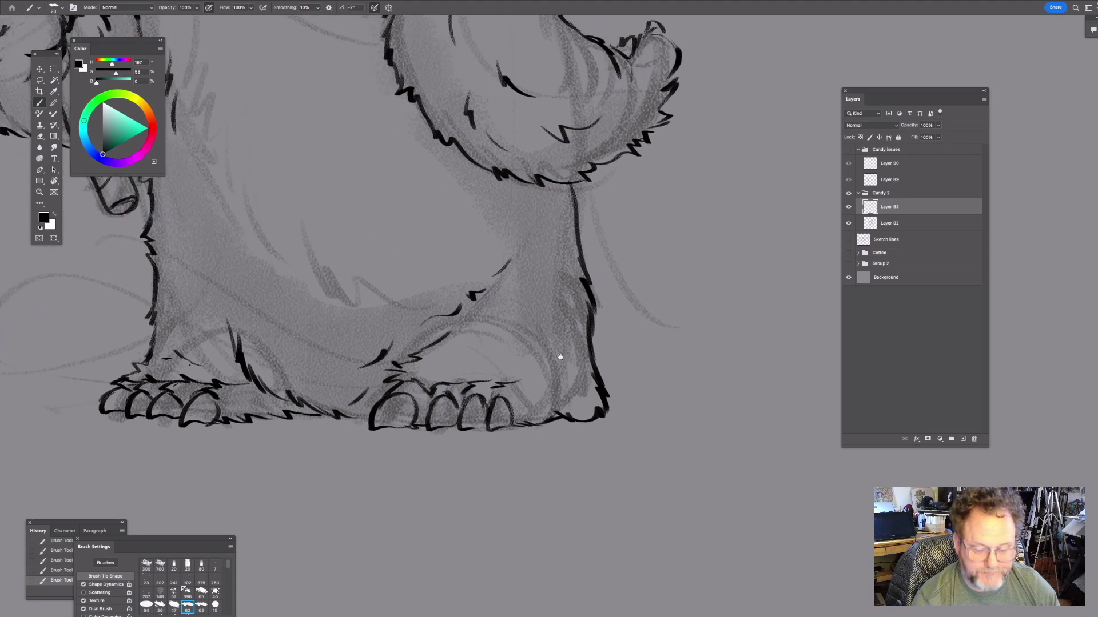
pyautogui.scroll(-3, 560, 357)
pyautogui.moveTo(594, 307); pyautogui.dragTo(584, 407)
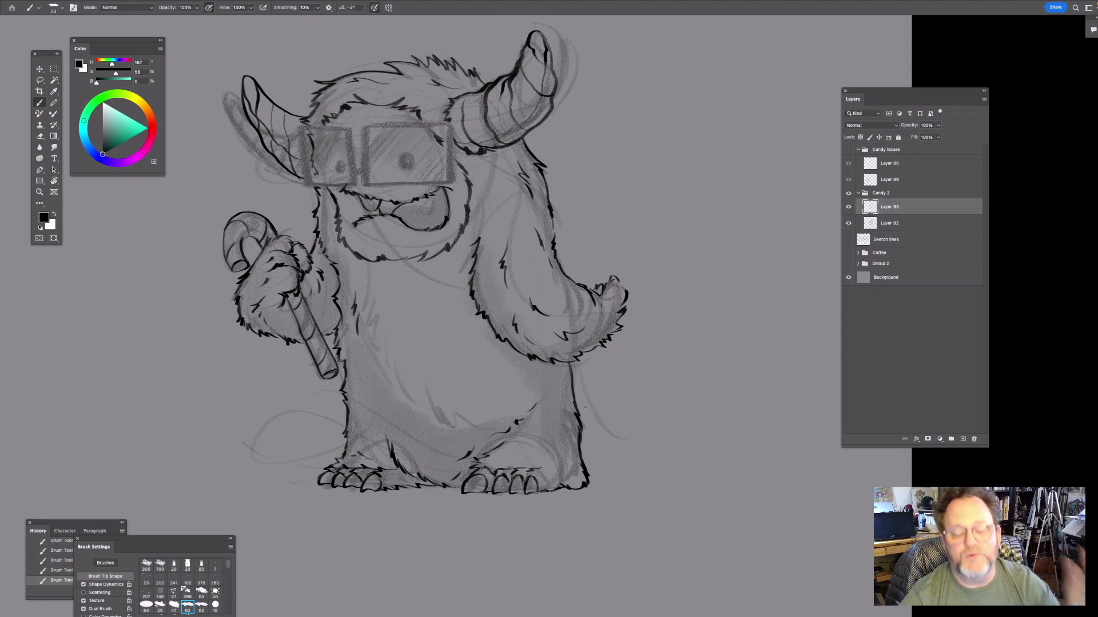
# - Add a short fur mark inside the candy cane forearm
pyautogui.moveTo(349, 333); pyautogui.dragTo(408, 359)
pyautogui.scroll(3, 293, 268)
pyautogui.moveTo(307, 284); pyautogui.dragTo(316, 225)
pyautogui.scroll(-5, 349, 237)
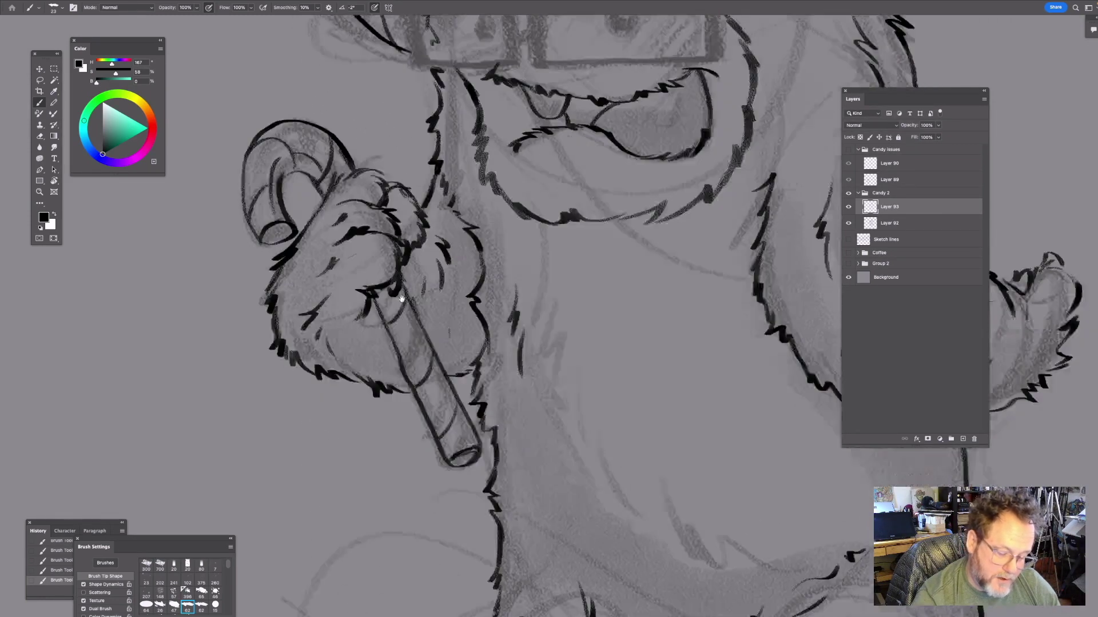
pyautogui.moveTo(361, 253); pyautogui.dragTo(416, 368)
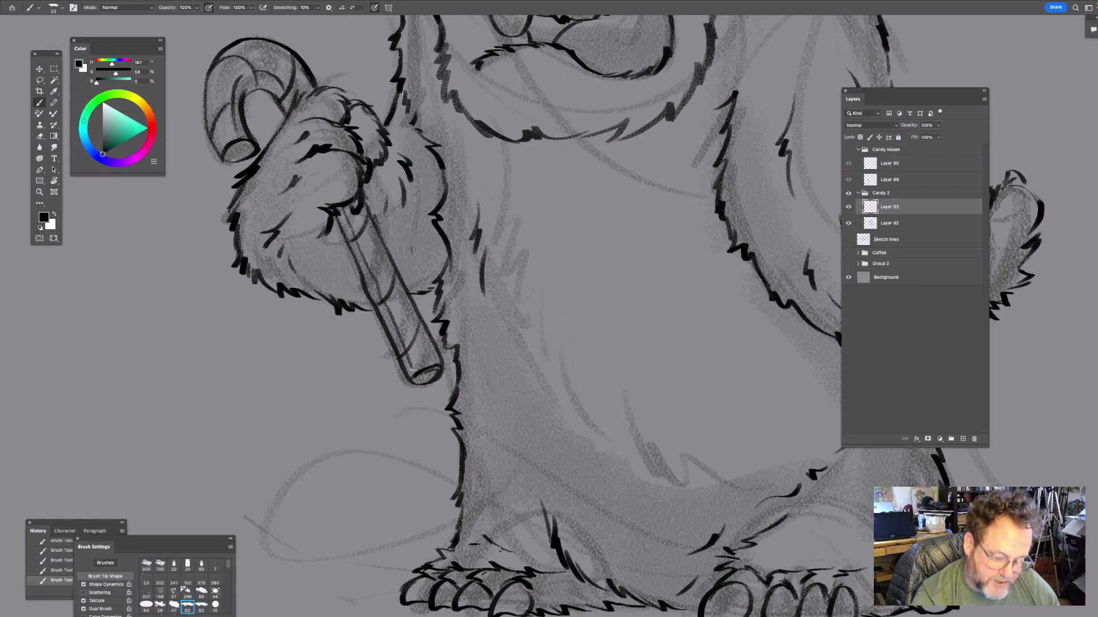
pyautogui.scroll(2, 451, 343)
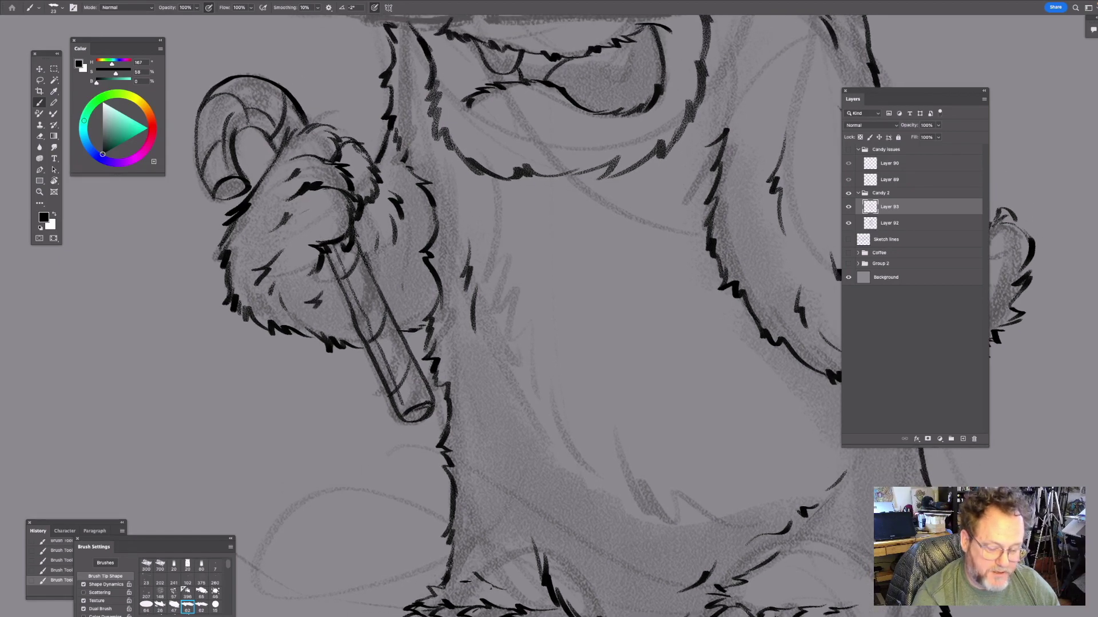
# - Scatter zigzag fur marks over the leg and lower body above the foot on the candy cane side
pyautogui.moveTo(516, 315); pyautogui.dragTo(473, 323)
pyautogui.moveTo(593, 328); pyautogui.dragTo(488, 380)
pyautogui.moveTo(413, 353); pyautogui.dragTo(427, 313)
pyautogui.moveTo(350, 443)
pyautogui.mouseDown()
pyautogui.moveTo(355, 313)
pyautogui.moveTo(376, 313)
pyautogui.moveTo(364, 334)
pyautogui.mouseUp()
pyautogui.moveTo(373, 350); pyautogui.dragTo(361, 400)
pyautogui.moveTo(427, 448); pyautogui.dragTo(413, 351)
pyautogui.moveTo(346, 302)
pyautogui.mouseDown()
pyautogui.moveTo(361, 291)
pyautogui.moveTo(354, 311)
pyautogui.mouseUp()
pyautogui.moveTo(359, 329); pyautogui.dragTo(365, 351)
pyautogui.moveTo(452, 348); pyautogui.dragTo(420, 331)
pyautogui.moveTo(627, 287); pyautogui.dragTo(613, 383)
pyautogui.moveTo(414, 152); pyautogui.dragTo(430, 229)
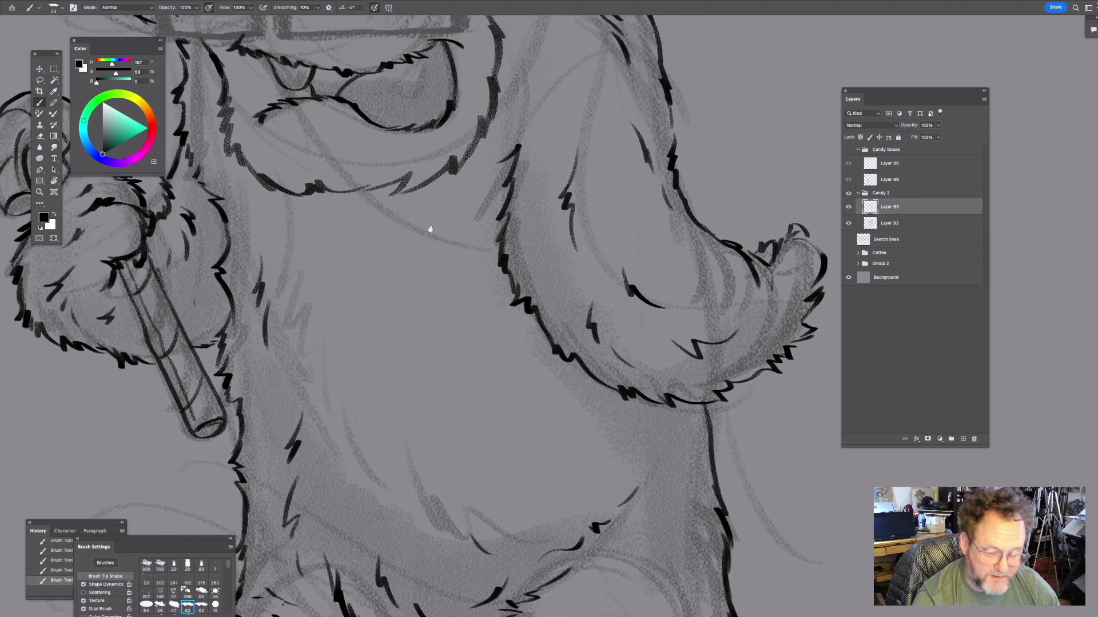
# - Add zigzag fur marks to the lower belly and to the body beneath the empty-handed arm
pyautogui.scroll(-5, 403, 288)
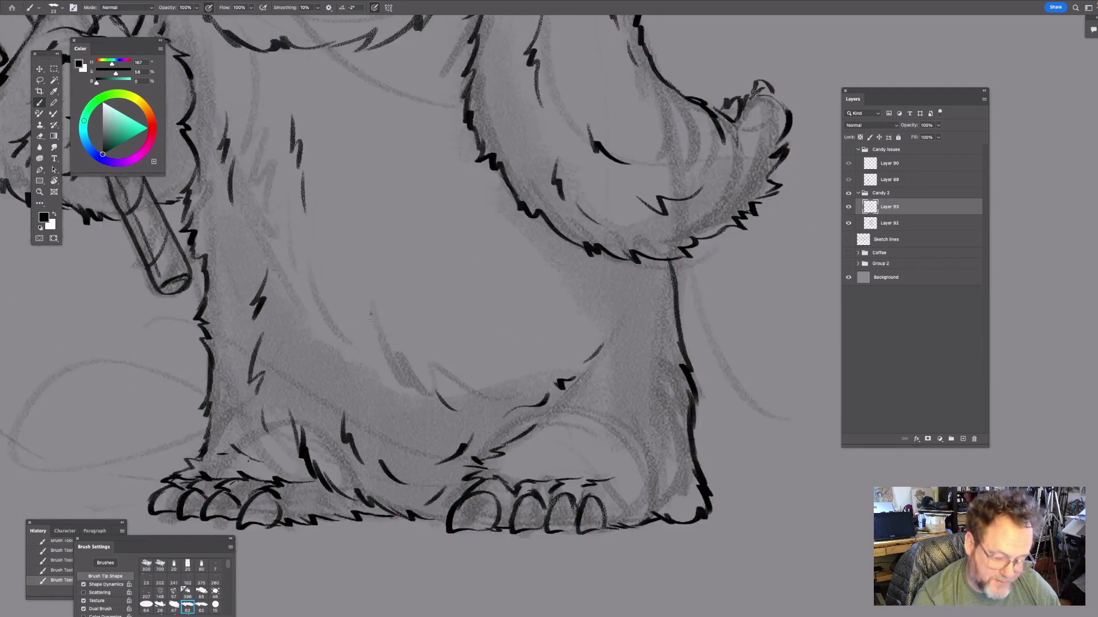
pyautogui.moveTo(389, 371); pyautogui.dragTo(396, 386)
pyautogui.moveTo(404, 382); pyautogui.dragTo(431, 407)
pyautogui.moveTo(569, 262); pyautogui.dragTo(496, 335)
pyautogui.moveTo(430, 287)
pyautogui.mouseDown()
pyautogui.moveTo(469, 325)
pyautogui.moveTo(485, 364)
pyautogui.mouseUp()
pyautogui.moveTo(543, 383); pyautogui.dragTo(486, 290)
pyautogui.moveTo(540, 424)
pyautogui.mouseDown()
pyautogui.moveTo(505, 285)
pyautogui.moveTo(507, 341)
pyautogui.mouseUp()
pyautogui.moveTo(529, 229); pyautogui.dragTo(522, 282)
pyautogui.moveTo(557, 207)
pyautogui.mouseDown()
pyautogui.moveTo(539, 355)
pyautogui.moveTo(563, 358)
pyautogui.mouseUp()
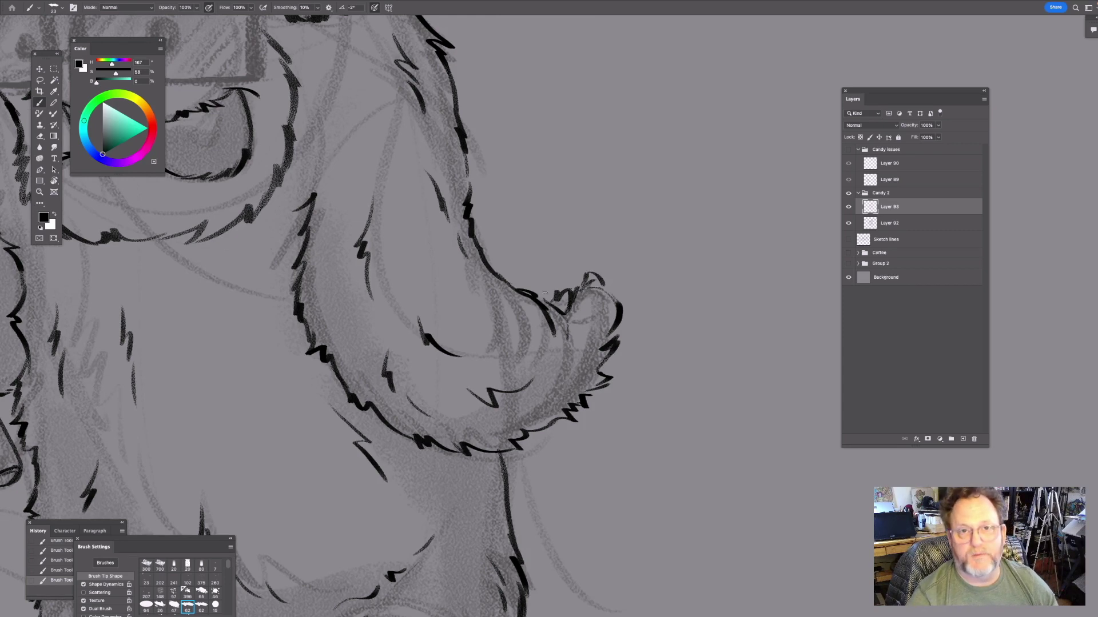
# - Reinforce the furry outer contour of the upper empty-handed arm
pyautogui.moveTo(516, 182); pyautogui.dragTo(470, 272)
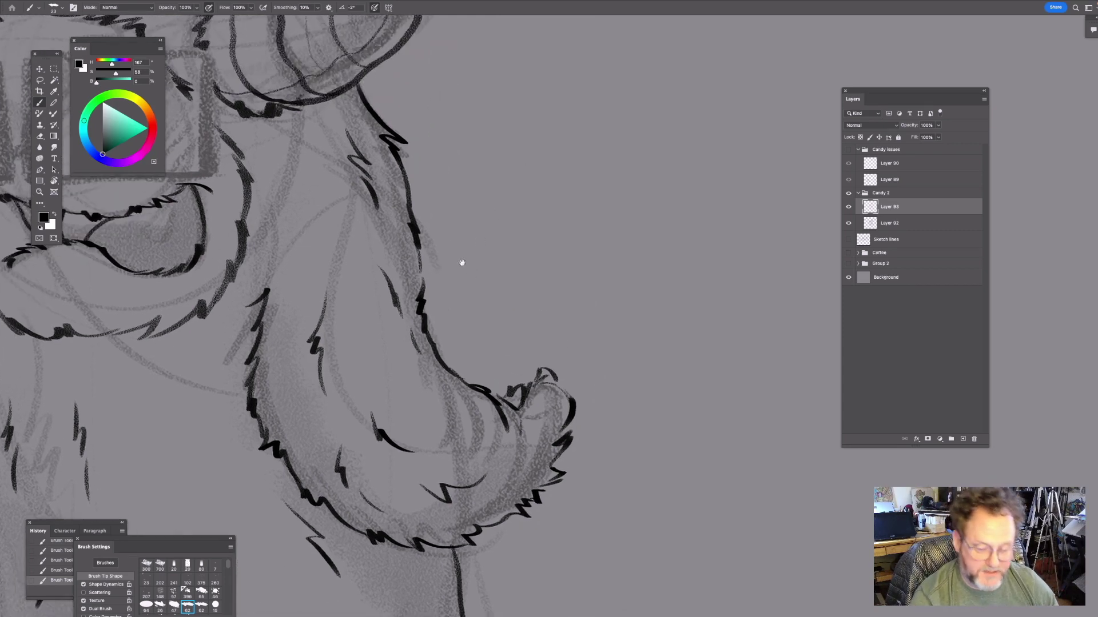
pyautogui.moveTo(417, 249); pyautogui.dragTo(420, 299)
pyautogui.moveTo(486, 265); pyautogui.dragTo(488, 269)
pyautogui.scroll(10, 489, 270)
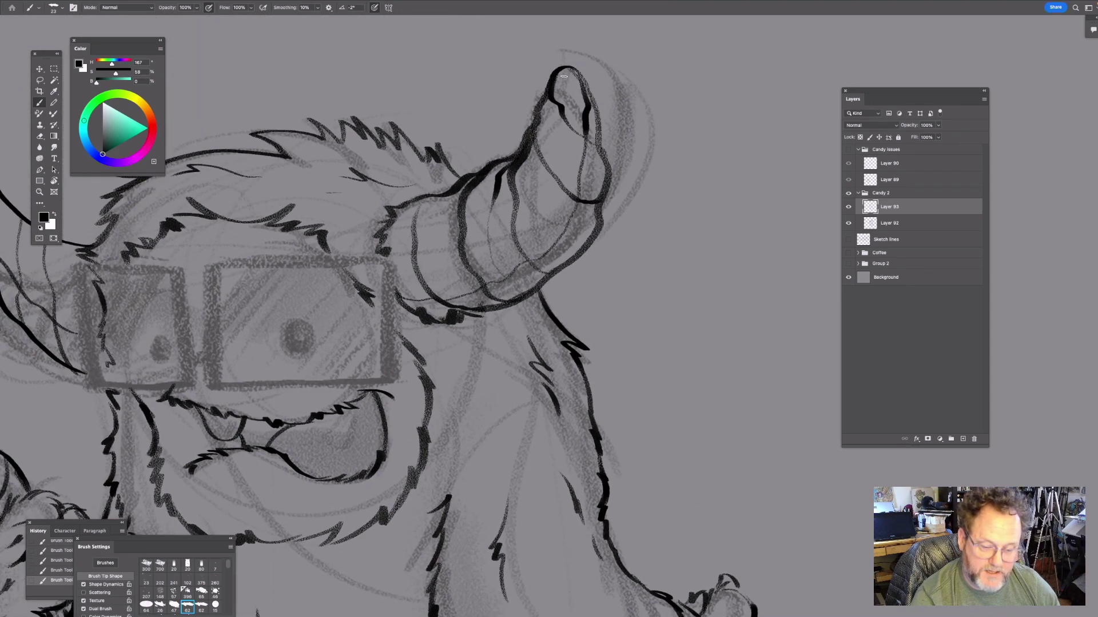
# - Thicken the upper edge of the larger horn and the outline of the smaller horn
pyautogui.moveTo(564, 75)
pyautogui.mouseDown()
pyautogui.moveTo(517, 195)
pyautogui.moveTo(459, 225)
pyautogui.moveTo(386, 235)
pyautogui.mouseUp()
pyautogui.moveTo(392, 287); pyautogui.dragTo(532, 270)
pyautogui.moveTo(340, 266); pyautogui.dragTo(443, 250)
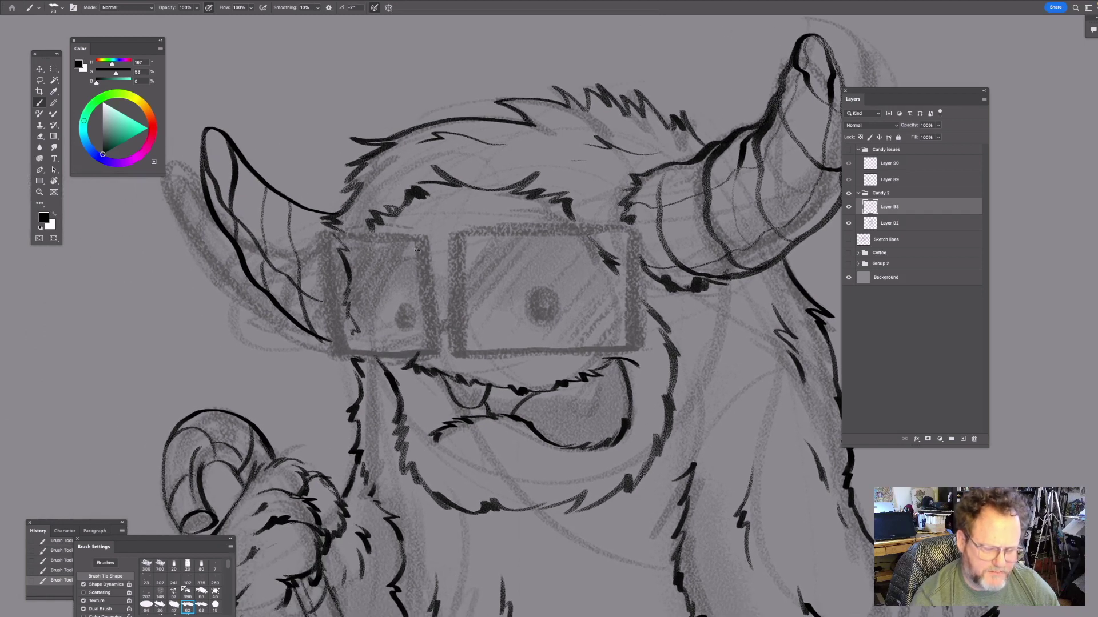
pyautogui.moveTo(209, 129)
pyautogui.mouseDown()
pyautogui.moveTo(264, 215)
pyautogui.moveTo(319, 267)
pyautogui.mouseUp()
pyautogui.moveTo(531, 312)
pyautogui.mouseDown()
pyautogui.moveTo(541, 343)
pyautogui.moveTo(515, 334)
pyautogui.mouseUp()
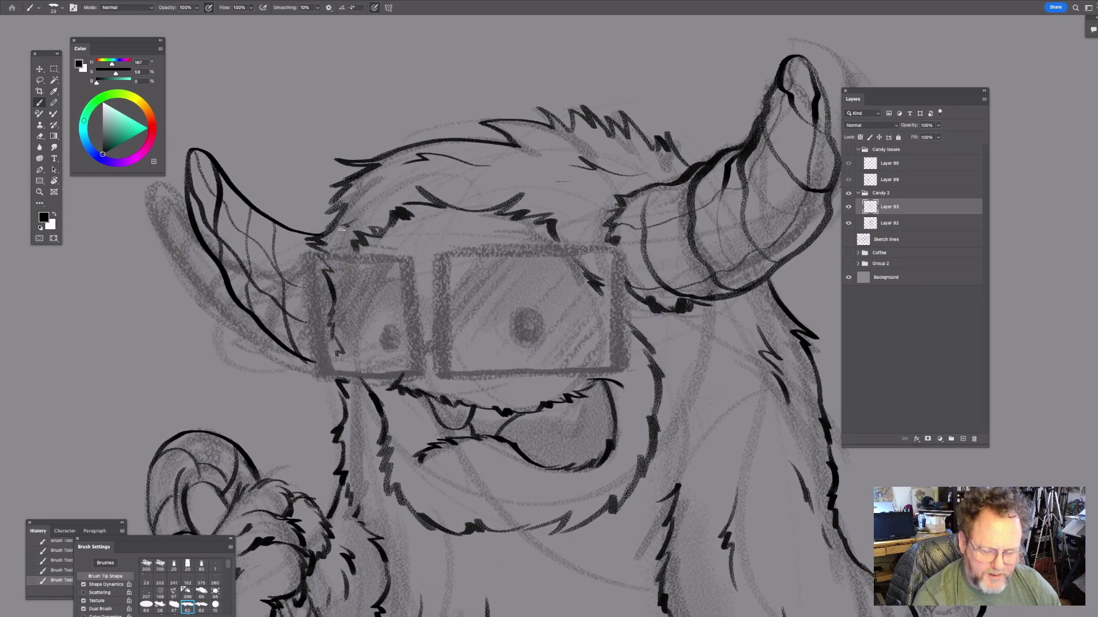
pyautogui.hscroll(-3, 343, 229)
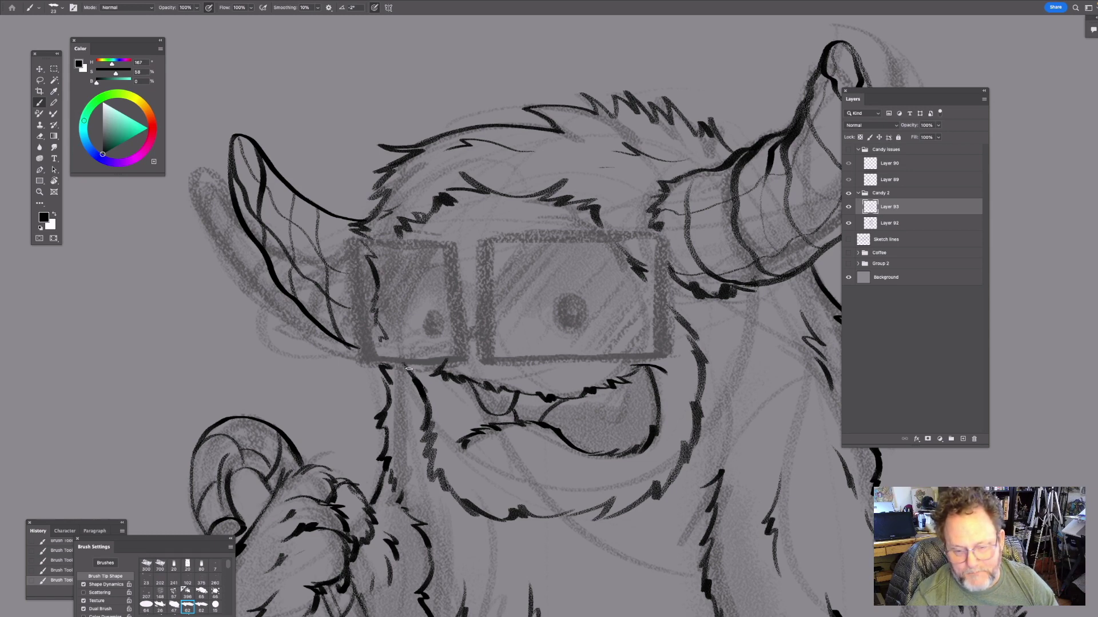
# - Add a small fur mark on the forehead and thicken the outer edge and underside of the larger horn
pyautogui.moveTo(747, 215); pyautogui.dragTo(515, 234)
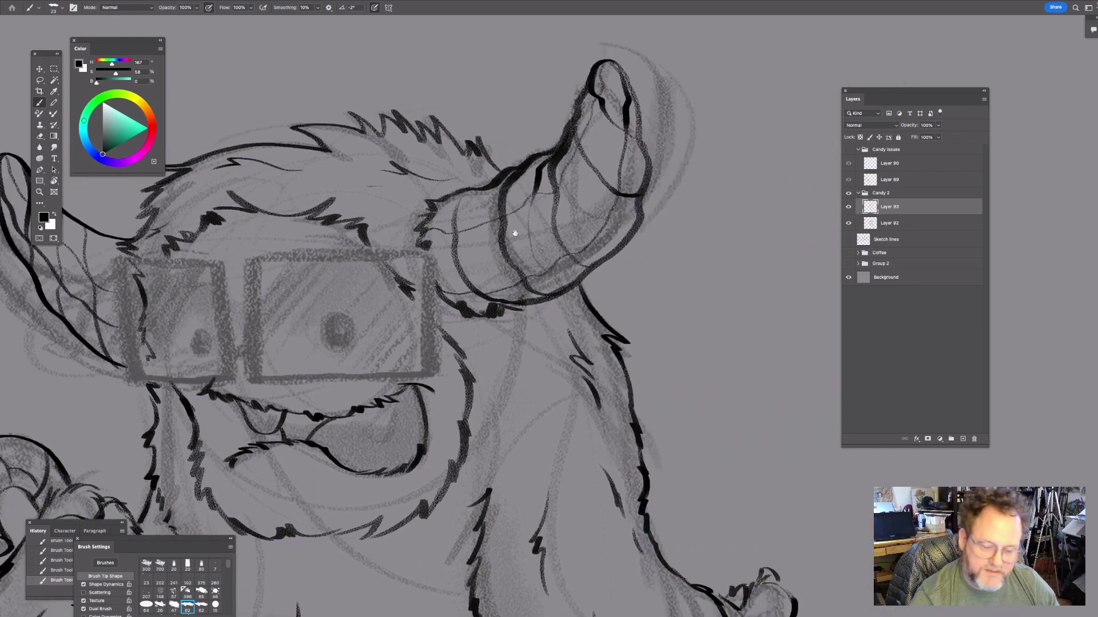
pyautogui.moveTo(610, 99)
pyautogui.mouseDown()
pyautogui.moveTo(583, 192)
pyautogui.moveTo(562, 214)
pyautogui.mouseUp()
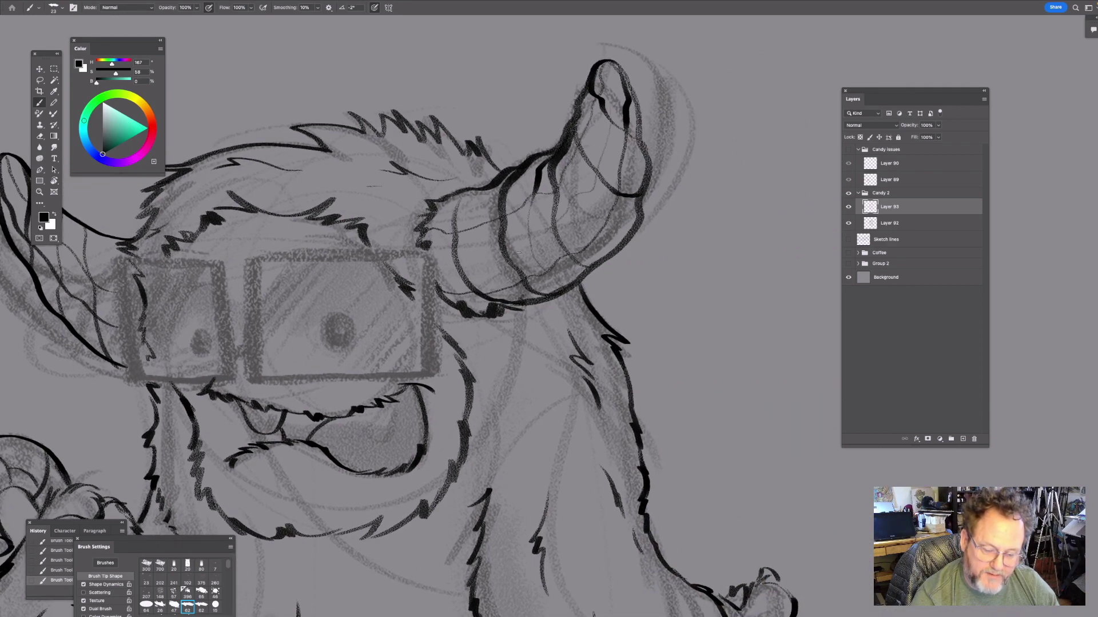
pyautogui.moveTo(629, 272); pyautogui.dragTo(550, 249)
pyautogui.moveTo(538, 45)
pyautogui.mouseDown()
pyautogui.moveTo(566, 170)
pyautogui.moveTo(589, 90)
pyautogui.moveTo(581, 124)
pyautogui.moveTo(549, 166)
pyautogui.moveTo(476, 211)
pyautogui.mouseUp()
pyautogui.moveTo(476, 242)
pyautogui.mouseDown()
pyautogui.moveTo(474, 254)
pyautogui.moveTo(478, 223)
pyautogui.mouseUp()
pyautogui.moveTo(570, 234); pyautogui.dragTo(609, 241)
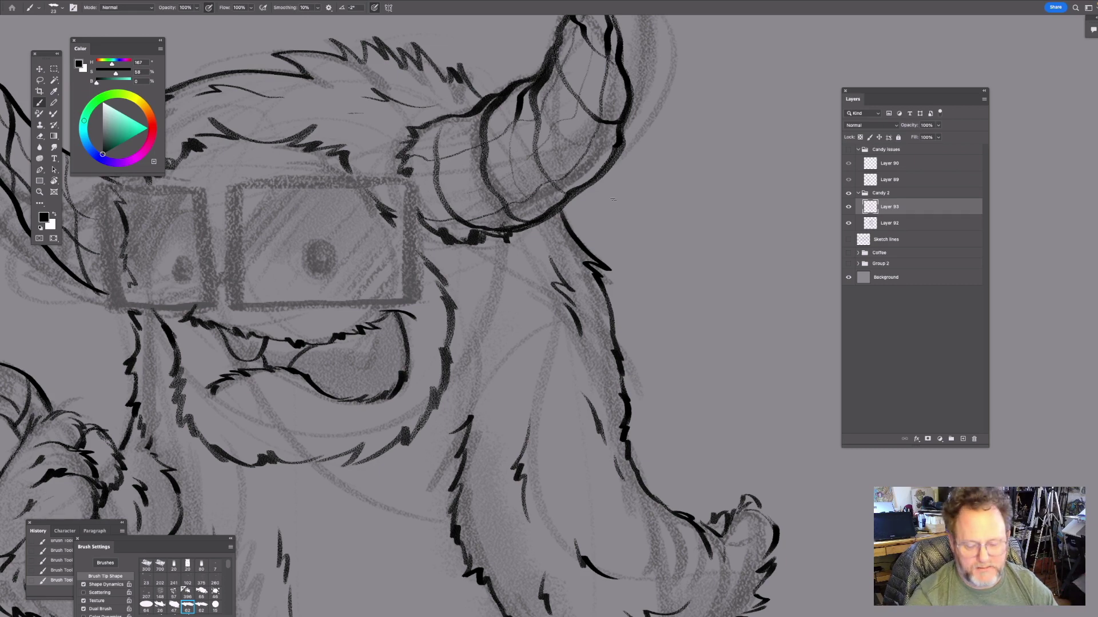
# - Add short fur marks inside the empty-handed arm, along its inner edge and middle
pyautogui.moveTo(520, 385)
pyautogui.mouseDown()
pyautogui.moveTo(453, 246)
pyautogui.moveTo(443, 306)
pyautogui.mouseUp()
pyautogui.moveTo(450, 327); pyautogui.dragTo(443, 363)
pyautogui.moveTo(516, 383)
pyautogui.mouseDown()
pyautogui.moveTo(486, 316)
pyautogui.moveTo(425, 335)
pyautogui.moveTo(440, 346)
pyautogui.mouseUp()
pyautogui.moveTo(448, 343); pyautogui.dragTo(457, 355)
pyautogui.moveTo(544, 264)
pyautogui.mouseDown()
pyautogui.moveTo(530, 317)
pyautogui.moveTo(536, 364)
pyautogui.mouseUp()
pyautogui.moveTo(687, 264); pyautogui.dragTo(725, 290)
pyautogui.moveTo(529, 274); pyautogui.dragTo(570, 292)
pyautogui.hscroll(-5, 570, 292)
pyautogui.scroll(3, 570, 292)
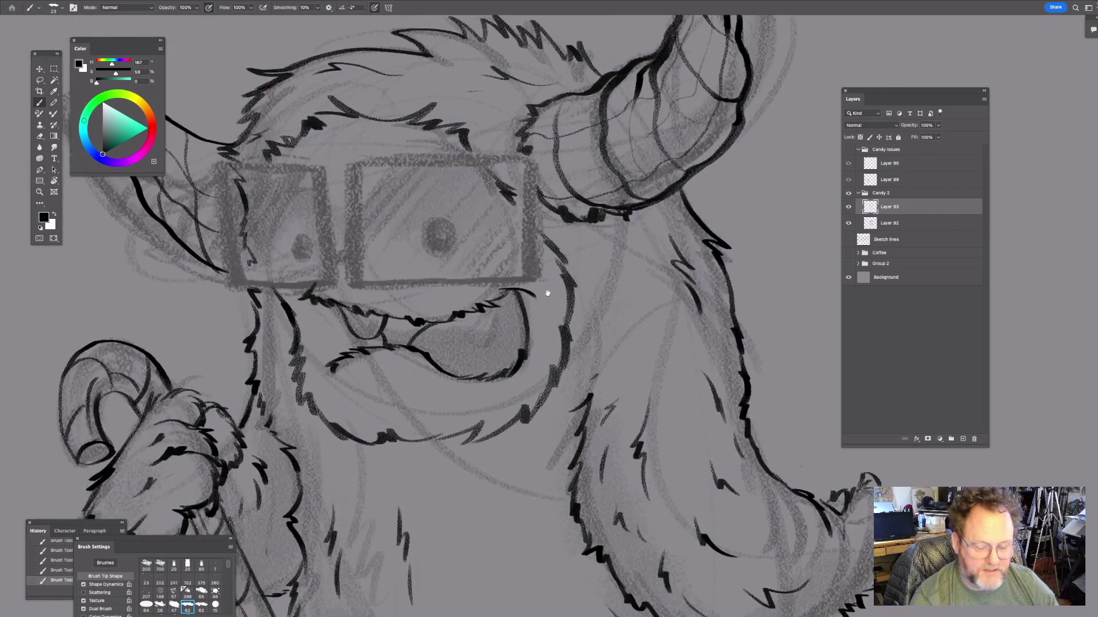
# - Ink a short curve along the lower edge of each pupil behind the glasses
pyautogui.moveTo(339, 262); pyautogui.dragTo(357, 258)
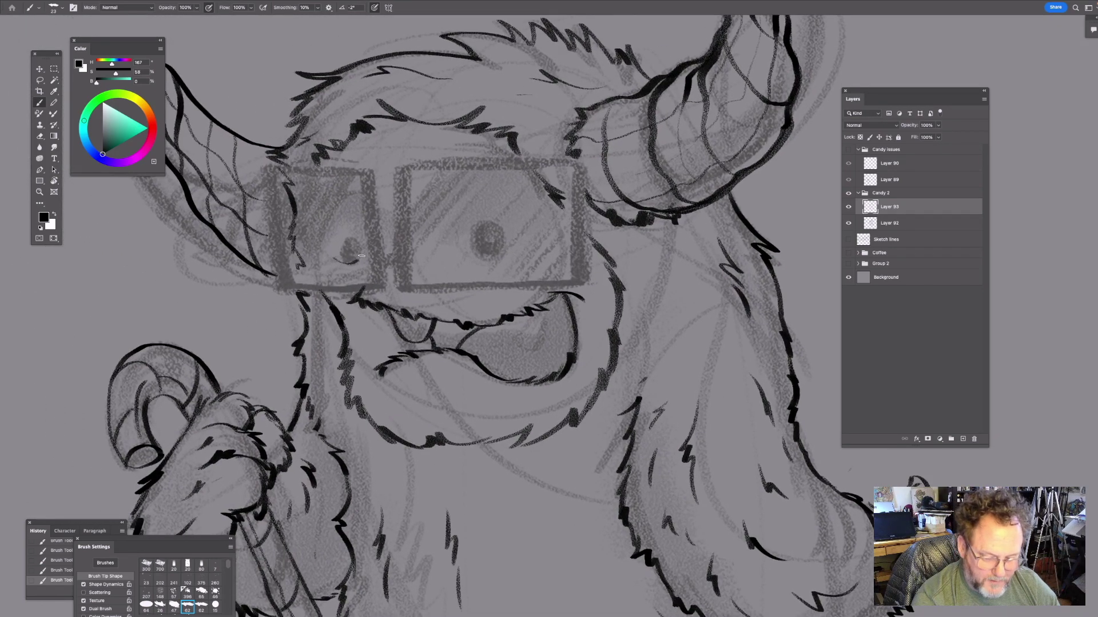
pyautogui.moveTo(470, 257)
pyautogui.mouseDown()
pyautogui.moveTo(508, 261)
pyautogui.moveTo(511, 245)
pyautogui.mouseUp()
pyautogui.hotkey('ctrl', 'z')
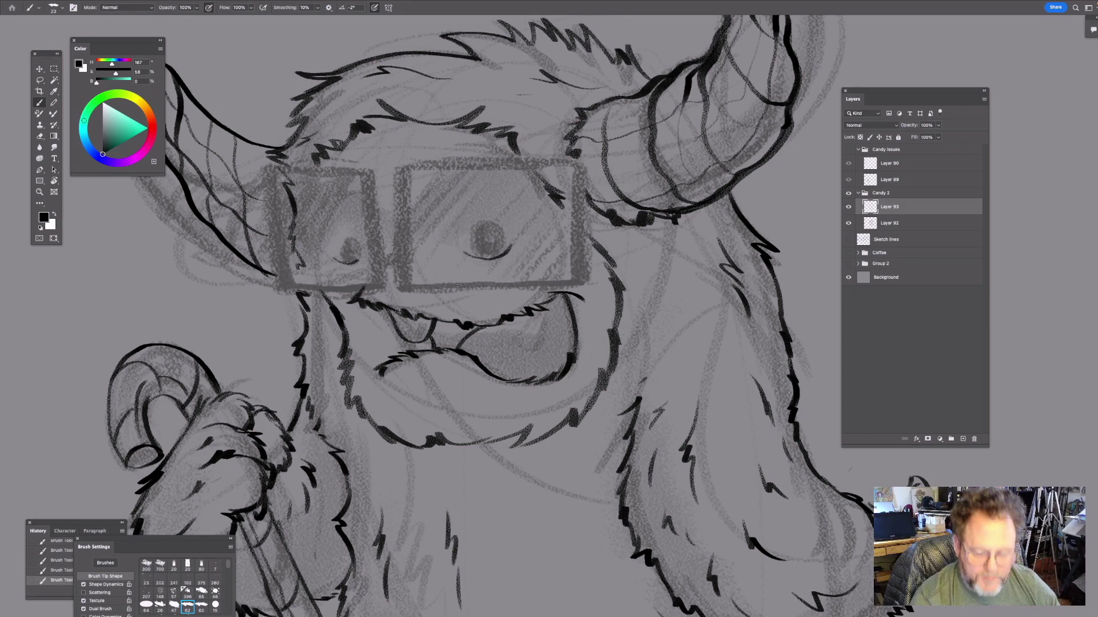
pyautogui.scroll(1, 457, 286)
pyautogui.hscroll(1, 458, 286)
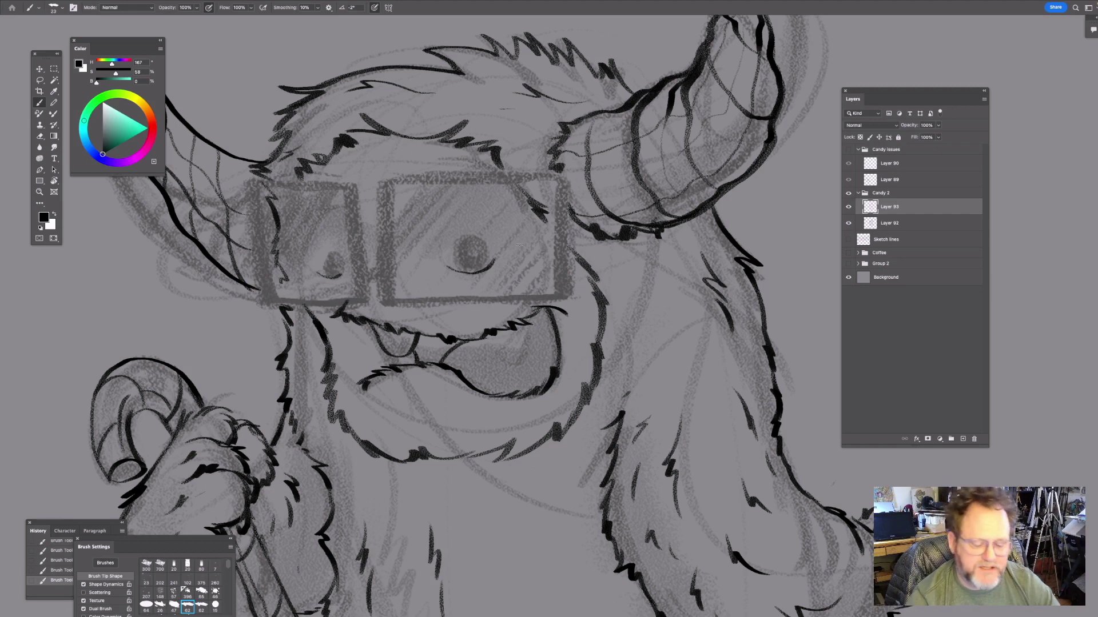
# - Ink the outer rectangular frames of both glasses lenses with heavy lines
pyautogui.moveTo(354, 185); pyautogui.dragTo(362, 301)
pyautogui.moveTo(434, 278); pyautogui.dragTo(415, 272)
pyautogui.moveTo(357, 177)
pyautogui.mouseDown()
pyautogui.moveTo(366, 300)
pyautogui.moveTo(552, 296)
pyautogui.moveTo(551, 194)
pyautogui.moveTo(533, 170)
pyautogui.moveTo(361, 184)
pyautogui.mouseUp()
pyautogui.moveTo(514, 264); pyautogui.dragTo(575, 286)
pyautogui.moveTo(394, 217)
pyautogui.mouseDown()
pyautogui.moveTo(395, 201)
pyautogui.moveTo(297, 199)
pyautogui.moveTo(298, 297)
pyautogui.moveTo(301, 318)
pyautogui.moveTo(402, 312)
pyautogui.mouseUp()
pyautogui.moveTo(629, 320); pyautogui.dragTo(605, 328)
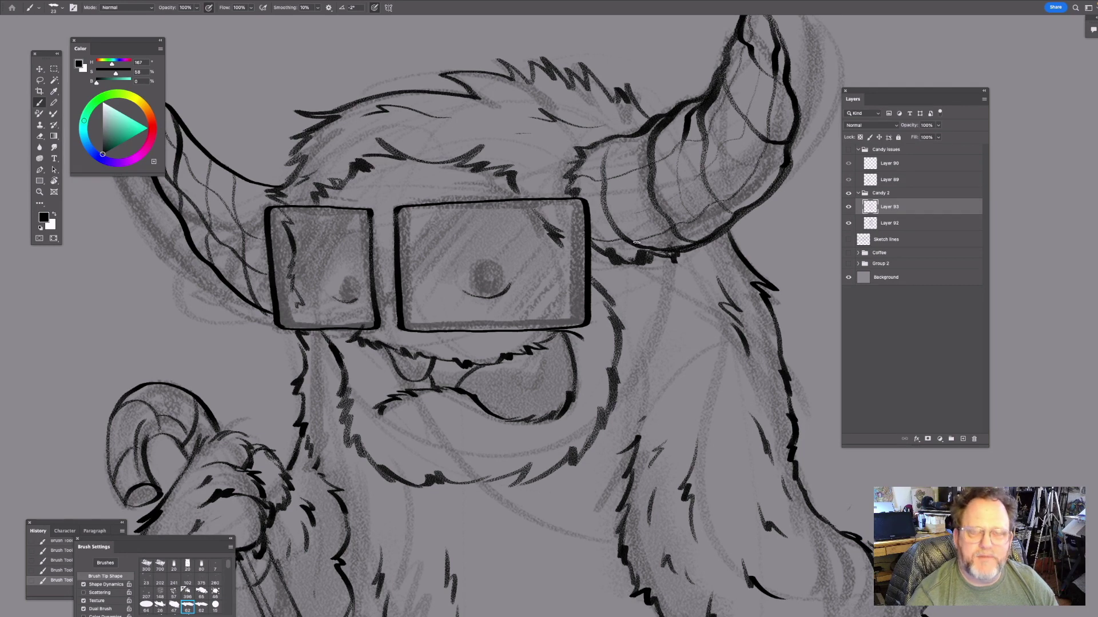
# - Ink the inner edges of both glasses frames to give the rims thickness
pyautogui.moveTo(407, 210)
pyautogui.mouseDown()
pyautogui.moveTo(408, 306)
pyautogui.moveTo(422, 325)
pyautogui.mouseUp()
pyautogui.moveTo(578, 300); pyautogui.dragTo(517, 292)
pyautogui.moveTo(366, 200)
pyautogui.mouseDown()
pyautogui.moveTo(486, 194)
pyautogui.moveTo(518, 211)
pyautogui.moveTo(518, 300)
pyautogui.moveTo(507, 318)
pyautogui.mouseUp()
pyautogui.moveTo(363, 314); pyautogui.dragTo(520, 311)
pyautogui.moveTo(398, 236); pyautogui.dragTo(485, 250)
pyautogui.moveTo(388, 218)
pyautogui.mouseDown()
pyautogui.moveTo(306, 221)
pyautogui.moveTo(316, 328)
pyautogui.mouseUp()
pyautogui.moveTo(378, 218)
pyautogui.mouseDown()
pyautogui.moveTo(400, 326)
pyautogui.moveTo(390, 329)
pyautogui.mouseUp()
pyautogui.moveTo(432, 357); pyautogui.dragTo(507, 324)
pyautogui.moveTo(393, 295); pyautogui.dragTo(473, 297)
pyautogui.moveTo(658, 260)
pyautogui.mouseDown()
pyautogui.moveTo(622, 284)
pyautogui.moveTo(604, 277)
pyautogui.mouseUp()
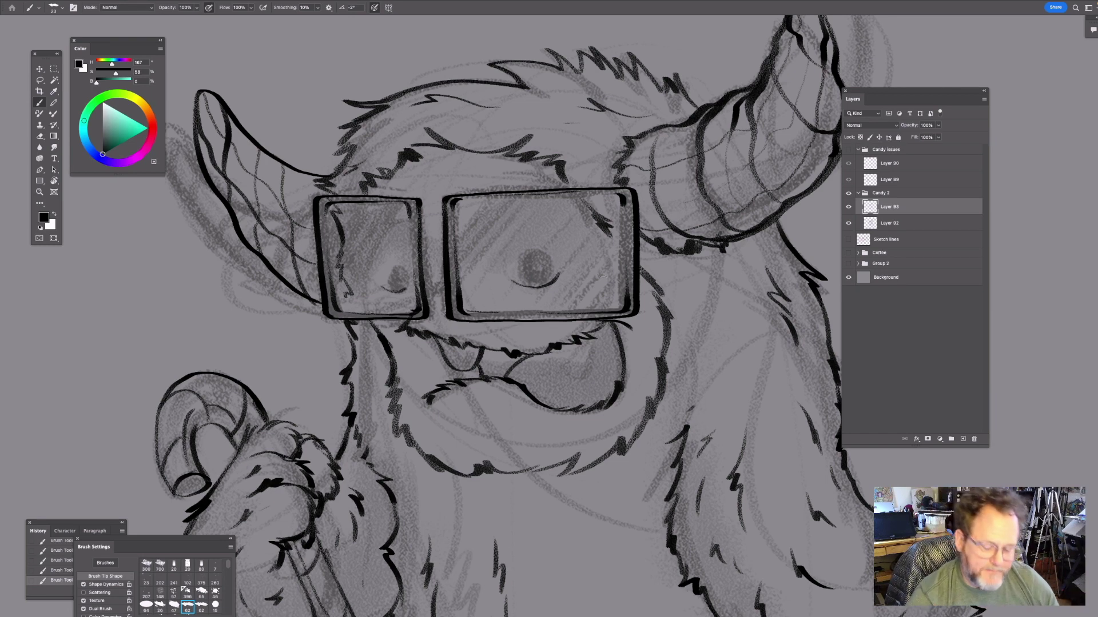
# - Ink the oval eye outline inside the smaller lens, redoing its stroke once
pyautogui.moveTo(395, 292)
pyautogui.mouseDown()
pyautogui.moveTo(386, 280)
pyautogui.moveTo(394, 253)
pyautogui.moveTo(399, 294)
pyautogui.mouseUp()
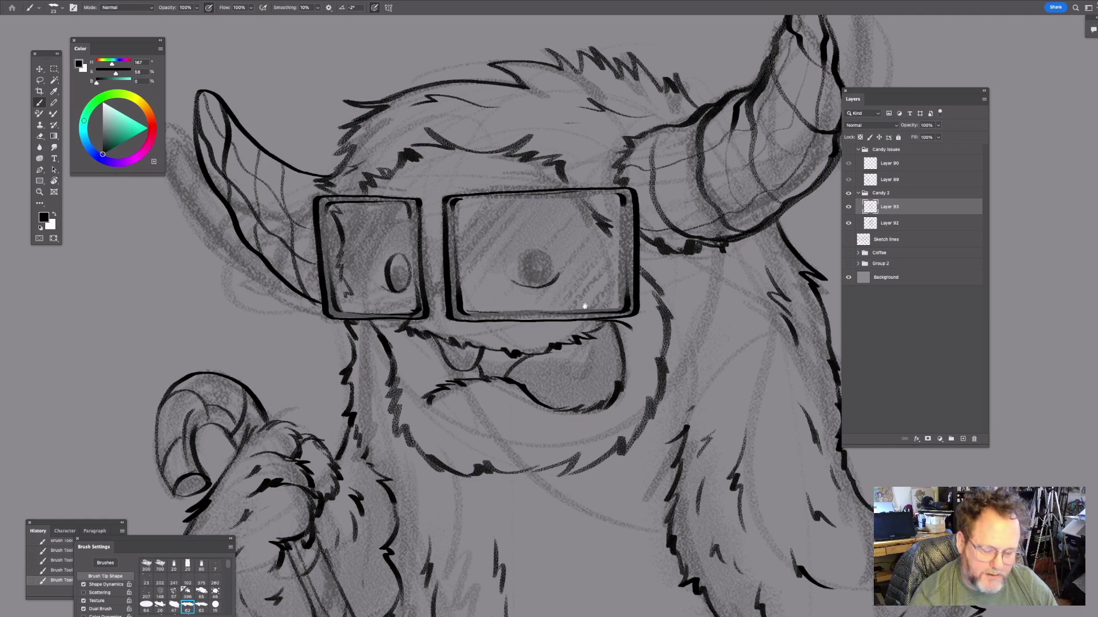
pyautogui.moveTo(584, 306); pyautogui.dragTo(511, 285)
pyautogui.hotkey('ctrl', 'z')
pyautogui.moveTo(318, 270)
pyautogui.mouseDown()
pyautogui.moveTo(311, 246)
pyautogui.moveTo(321, 235)
pyautogui.moveTo(333, 269)
pyautogui.mouseUp()
pyautogui.moveTo(571, 253); pyautogui.dragTo(523, 239)
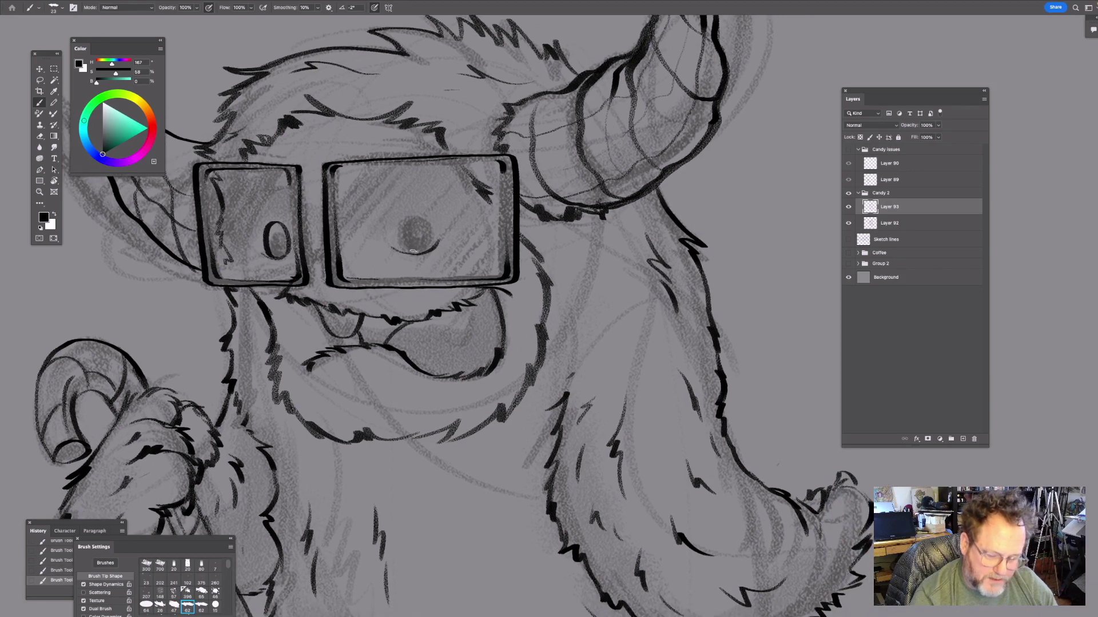
# - Ink the oval eye outline inside the larger lens, redoing its lower curve
pyautogui.moveTo(417, 253)
pyautogui.mouseDown()
pyautogui.moveTo(395, 220)
pyautogui.moveTo(407, 206)
pyautogui.moveTo(422, 203)
pyautogui.moveTo(433, 243)
pyautogui.mouseUp()
pyautogui.moveTo(465, 309); pyautogui.dragTo(526, 347)
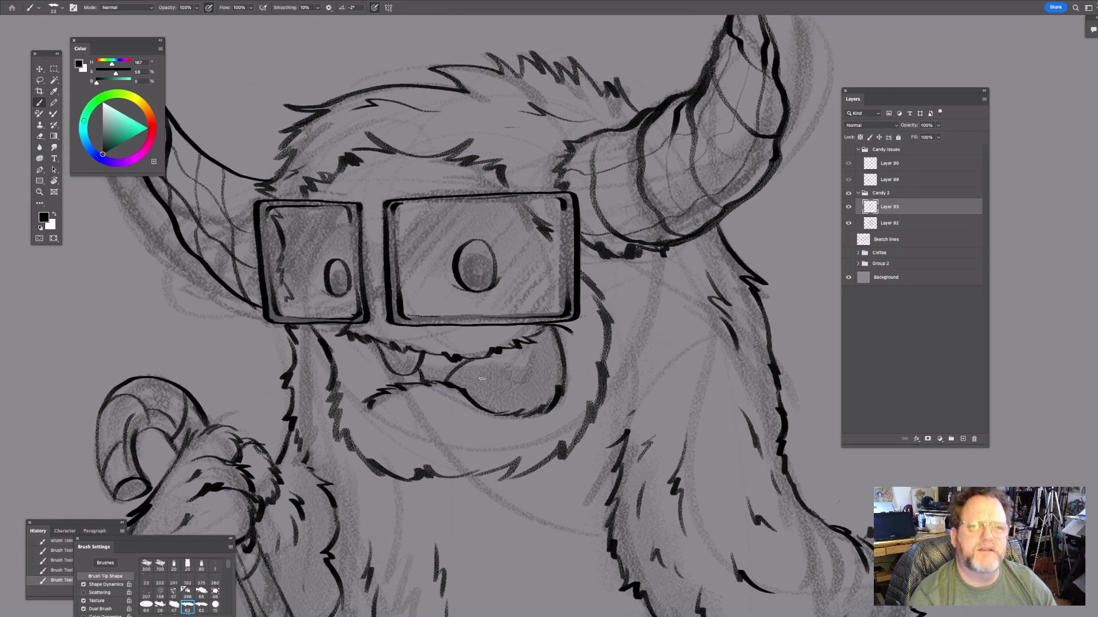
pyautogui.hotkey('ctrl', 'z')
pyautogui.moveTo(467, 291)
pyautogui.mouseDown()
pyautogui.moveTo(459, 253)
pyautogui.moveTo(471, 243)
pyautogui.moveTo(486, 240)
pyautogui.moveTo(493, 289)
pyautogui.mouseUp()
pyautogui.moveTo(517, 336)
pyautogui.mouseDown()
pyautogui.moveTo(522, 360)
pyautogui.moveTo(513, 365)
pyautogui.mouseUp()
pyautogui.moveTo(438, 311); pyautogui.dragTo(499, 293)
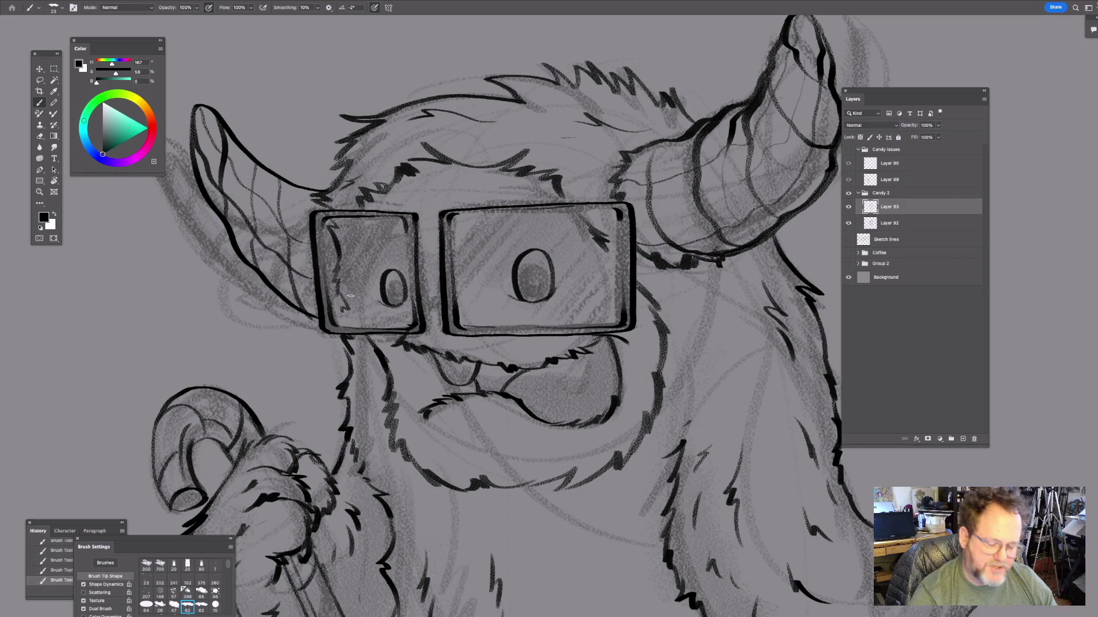
# - Ink fur tufts at the hairline beside the larger horn and short fur marks on the forehead
pyautogui.moveTo(348, 307); pyautogui.dragTo(349, 326)
pyautogui.moveTo(410, 264); pyautogui.dragTo(394, 302)
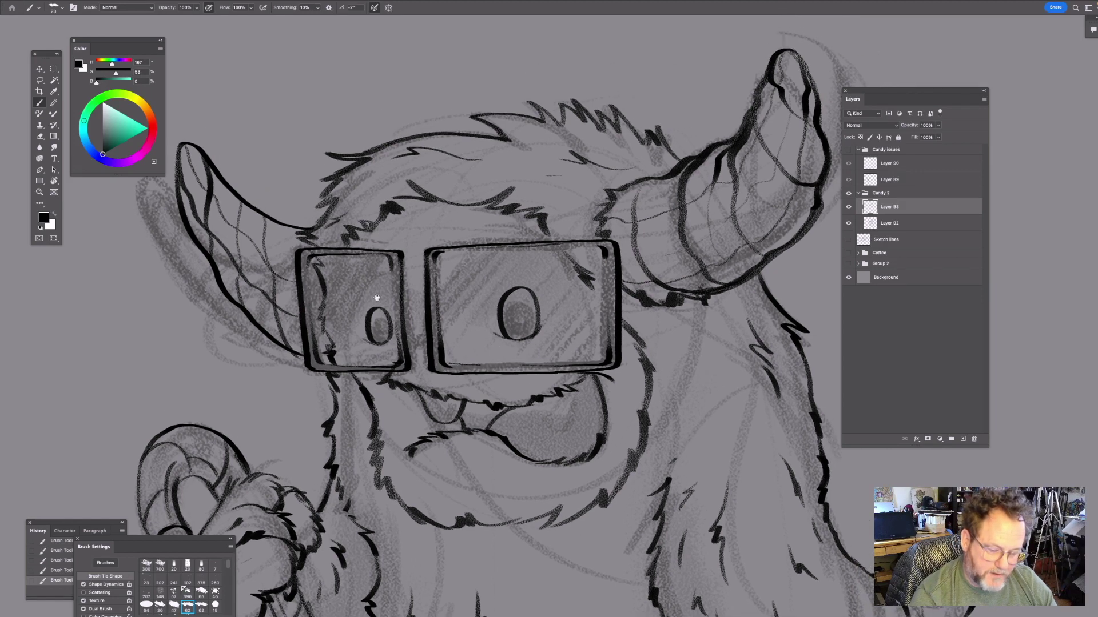
pyautogui.moveTo(324, 264); pyautogui.dragTo(323, 240)
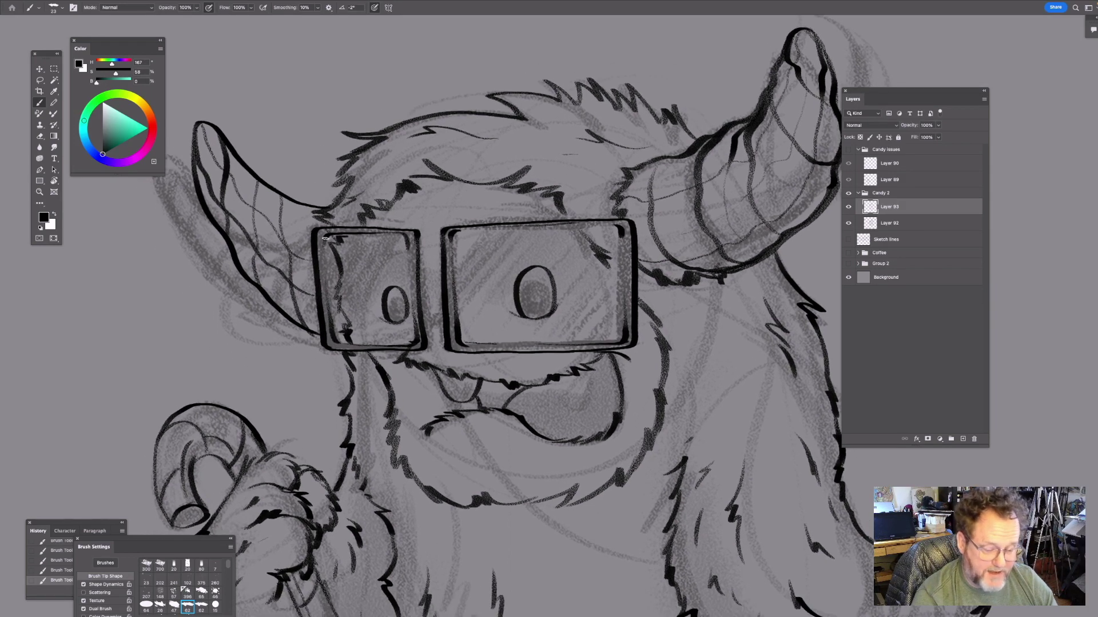
pyautogui.moveTo(462, 255); pyautogui.dragTo(498, 310)
pyautogui.moveTo(352, 270); pyautogui.dragTo(112, 260)
pyautogui.moveTo(531, 330); pyautogui.dragTo(604, 361)
pyautogui.moveTo(551, 217); pyautogui.dragTo(550, 232)
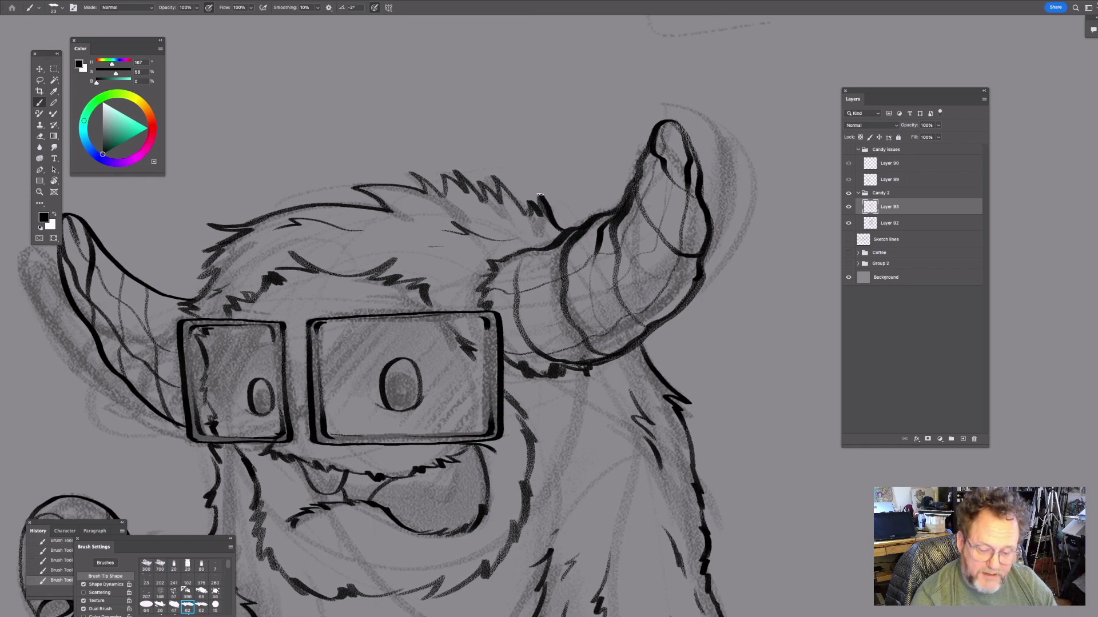
pyautogui.moveTo(469, 269); pyautogui.dragTo(569, 269)
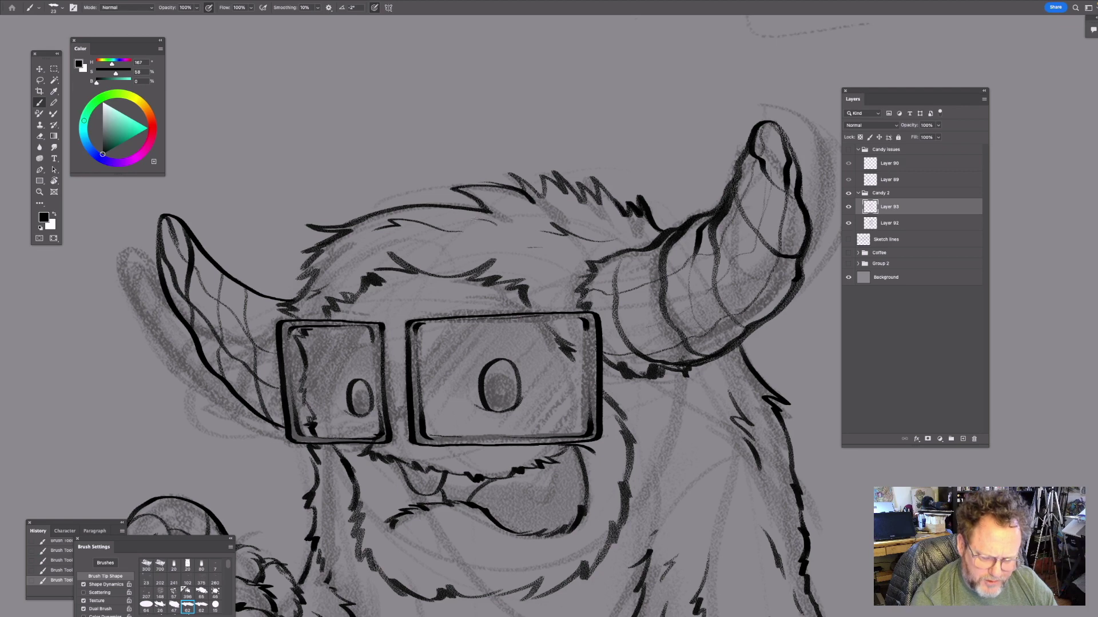
pyautogui.moveTo(568, 350)
pyautogui.mouseDown()
pyautogui.moveTo(474, 235)
pyautogui.moveTo(472, 217)
pyautogui.moveTo(523, 247)
pyautogui.mouseUp()
# - Ink both curved eyebrows running behind the glasses frames, redoing the smaller one and thickening the larger one
pyautogui.moveTo(266, 236); pyautogui.dragTo(309, 196)
pyautogui.hotkey('ctrl', 'z')
pyautogui.moveTo(272, 228)
pyautogui.mouseDown()
pyautogui.moveTo(314, 188)
pyautogui.moveTo(341, 182)
pyautogui.moveTo(276, 226)
pyautogui.mouseUp()
pyautogui.hscroll(3, 413, 177)
pyautogui.moveTo(384, 167)
pyautogui.mouseDown()
pyautogui.moveTo(418, 178)
pyautogui.moveTo(454, 213)
pyautogui.mouseUp()
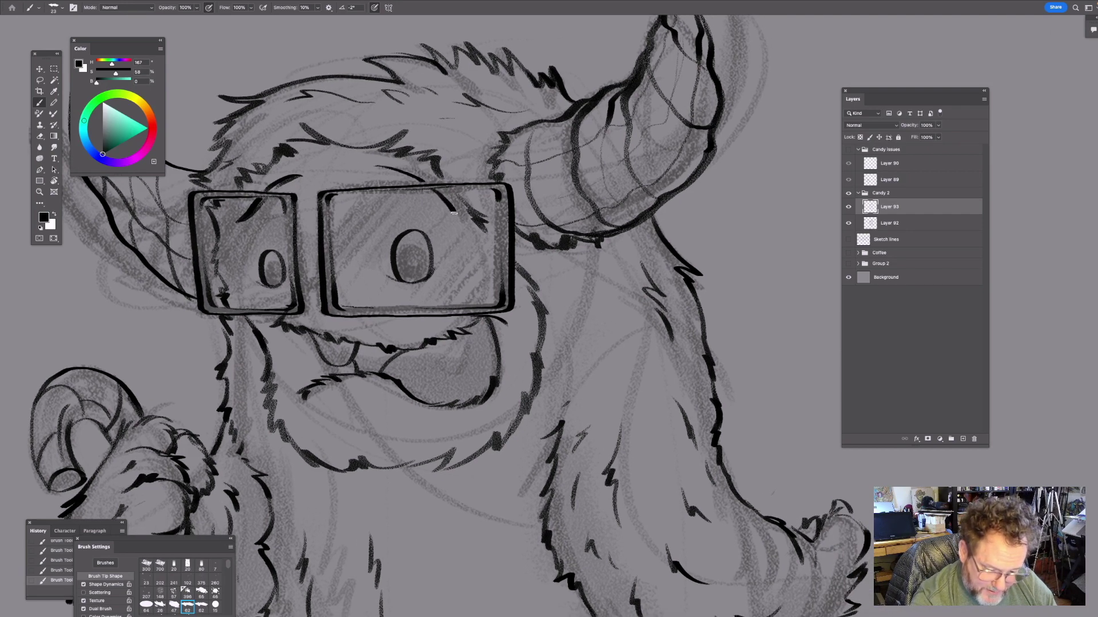
pyautogui.moveTo(410, 173)
pyautogui.mouseDown()
pyautogui.moveTo(377, 165)
pyautogui.moveTo(456, 218)
pyautogui.mouseUp()
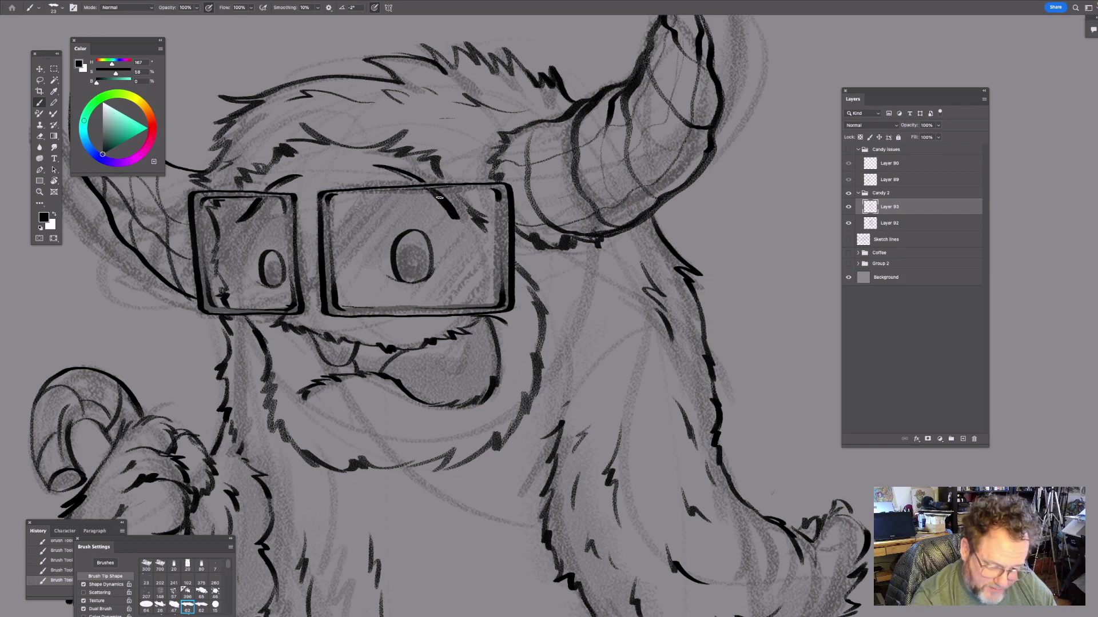
pyautogui.moveTo(390, 169); pyautogui.dragTo(420, 181)
# - Fill both pupils with black, leaving a small highlight near the top of each eye
pyautogui.moveTo(454, 300); pyautogui.dragTo(466, 287)
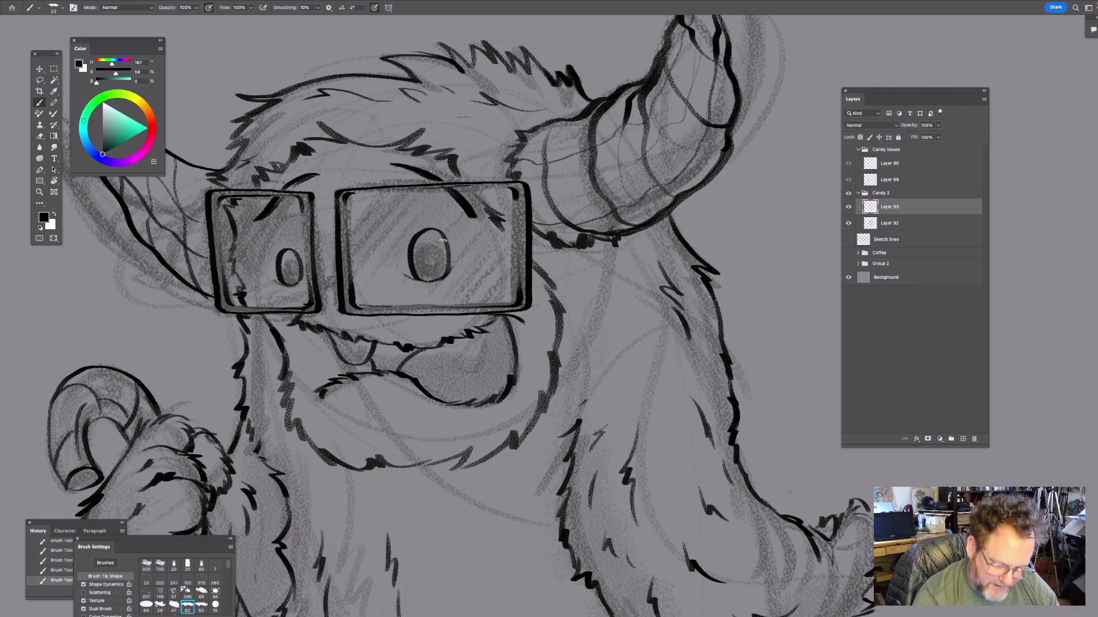
pyautogui.moveTo(430, 232)
pyautogui.mouseDown()
pyautogui.moveTo(437, 250)
pyautogui.moveTo(448, 236)
pyautogui.moveTo(435, 230)
pyautogui.mouseUp()
pyautogui.moveTo(395, 306); pyautogui.dragTo(396, 275)
pyautogui.moveTo(291, 217)
pyautogui.mouseDown()
pyautogui.moveTo(285, 239)
pyautogui.moveTo(297, 250)
pyautogui.mouseUp()
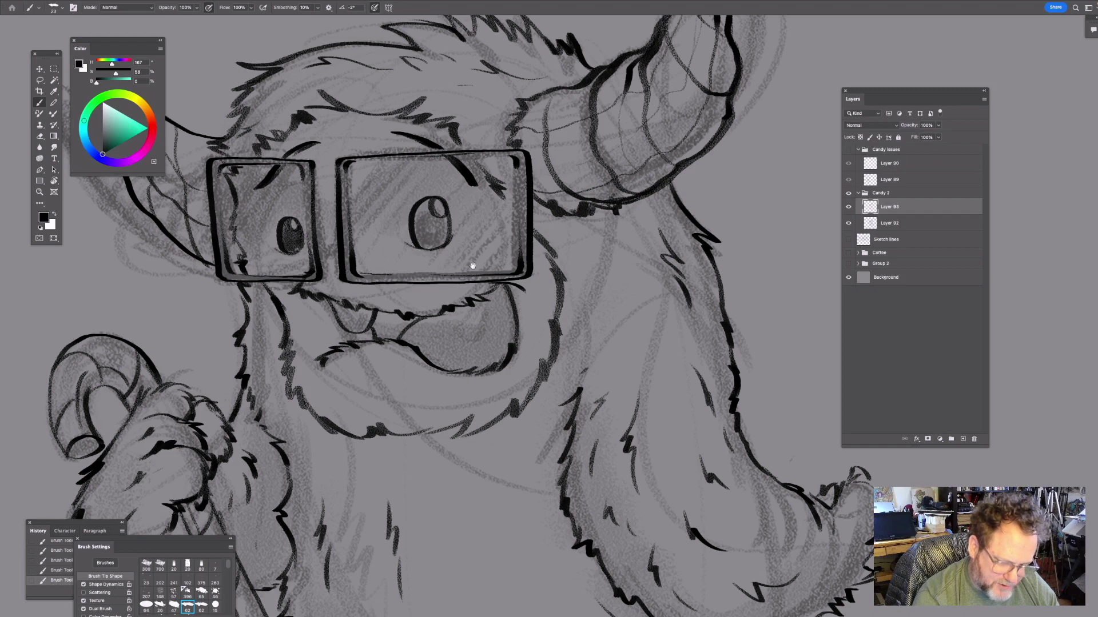
pyautogui.moveTo(461, 253); pyautogui.dragTo(442, 243)
pyautogui.moveTo(411, 188)
pyautogui.mouseDown()
pyautogui.moveTo(398, 234)
pyautogui.moveTo(413, 209)
pyautogui.moveTo(411, 233)
pyautogui.moveTo(423, 229)
pyautogui.mouseUp()
# - Reinforce the fur lines at the mouth corner and around the chin, and add short fur marks on the chin
pyautogui.moveTo(452, 336)
pyautogui.mouseDown()
pyautogui.moveTo(415, 358)
pyautogui.moveTo(535, 409)
pyautogui.moveTo(565, 353)
pyautogui.moveTo(541, 380)
pyautogui.mouseUp()
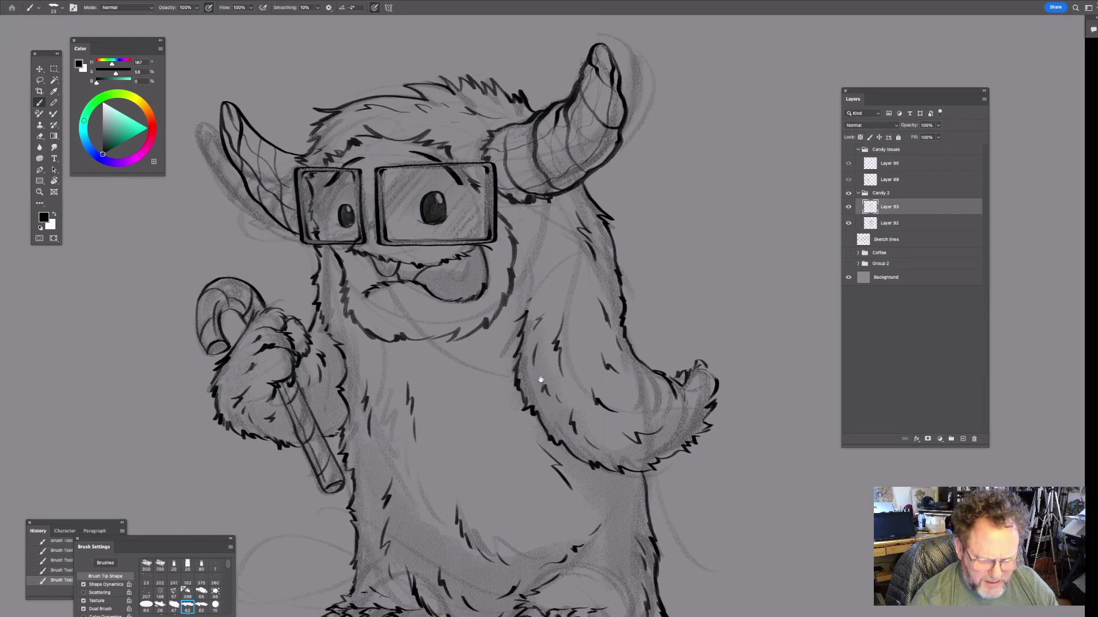
pyautogui.keyDown('ctrl'); pyautogui.click(421, 293); pyautogui.keyUp('ctrl')
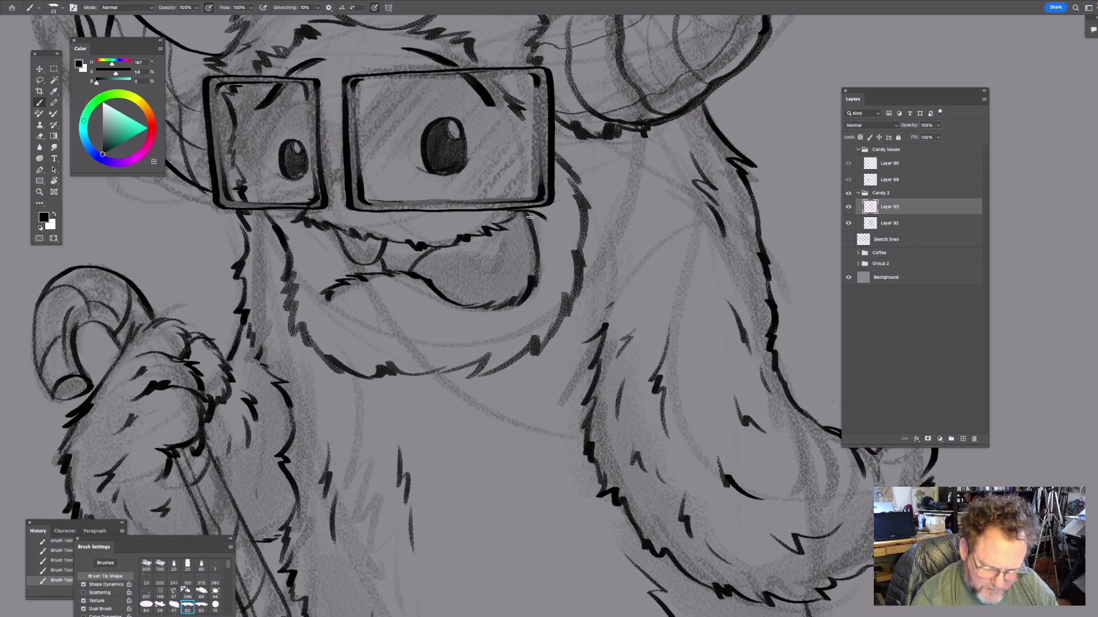
pyautogui.moveTo(494, 223); pyautogui.dragTo(520, 214)
pyautogui.moveTo(624, 253); pyautogui.dragTo(583, 247)
pyautogui.moveTo(520, 202); pyautogui.dragTo(531, 231)
pyautogui.moveTo(503, 222)
pyautogui.mouseDown()
pyautogui.moveTo(534, 176)
pyautogui.moveTo(549, 225)
pyautogui.moveTo(542, 254)
pyautogui.mouseUp()
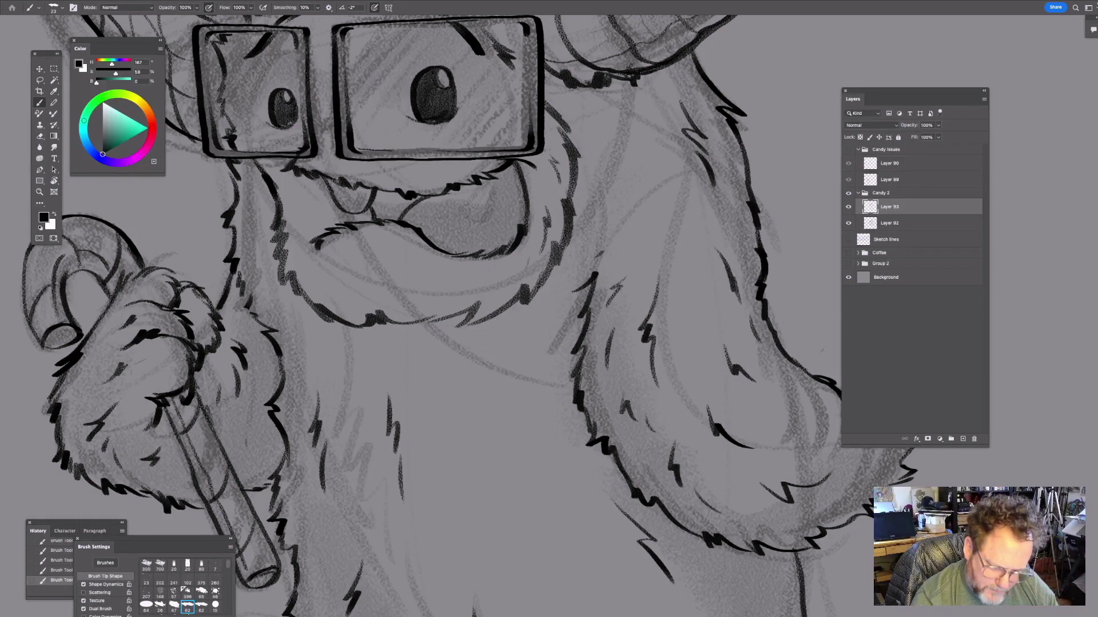
pyautogui.moveTo(476, 261); pyautogui.dragTo(491, 220)
pyautogui.moveTo(361, 208); pyautogui.dragTo(367, 233)
pyautogui.moveTo(379, 227); pyautogui.dragTo(394, 244)
pyautogui.moveTo(527, 285)
pyautogui.mouseDown()
pyautogui.moveTo(487, 198)
pyautogui.moveTo(491, 244)
pyautogui.mouseUp()
pyautogui.moveTo(509, 209); pyautogui.dragTo(494, 298)
pyautogui.moveTo(339, 279)
pyautogui.mouseDown()
pyautogui.moveTo(438, 265)
pyautogui.moveTo(421, 287)
pyautogui.moveTo(469, 266)
pyautogui.mouseUp()
pyautogui.moveTo(595, 210); pyautogui.dragTo(522, 298)
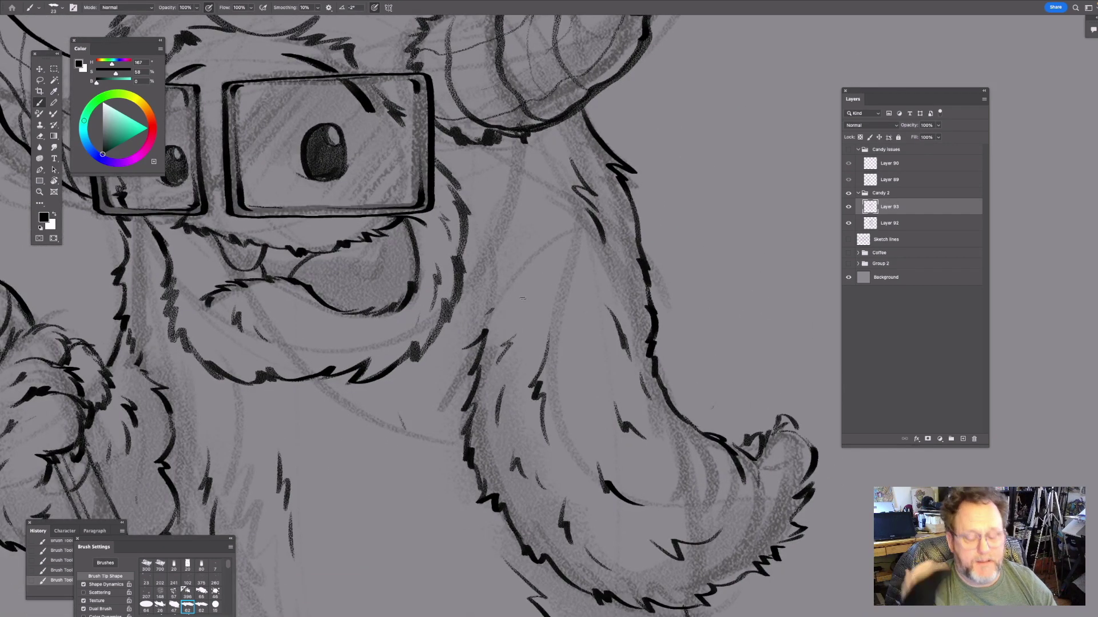
# - Ink short fur marks on the shoulder beside the cheek and on the upper belly
pyautogui.moveTo(533, 268); pyautogui.dragTo(512, 250)
pyautogui.moveTo(486, 170); pyautogui.dragTo(468, 233)
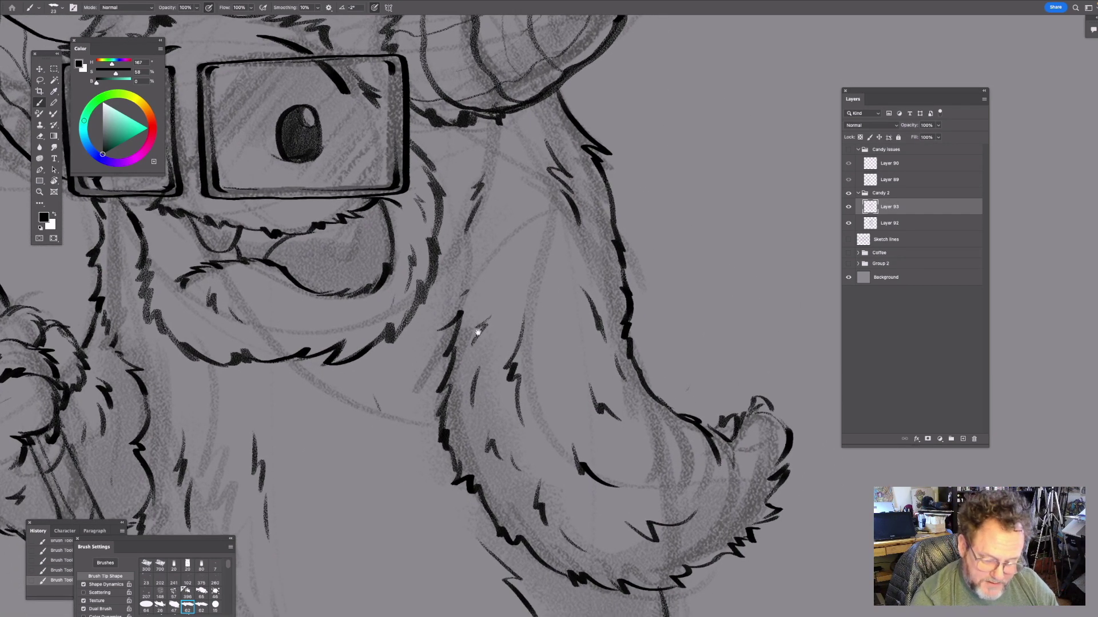
pyautogui.moveTo(460, 407); pyautogui.dragTo(510, 218)
pyautogui.moveTo(414, 294)
pyautogui.mouseDown()
pyautogui.moveTo(423, 342)
pyautogui.moveTo(444, 359)
pyautogui.mouseUp()
pyautogui.moveTo(542, 349)
pyautogui.mouseDown()
pyautogui.moveTo(584, 328)
pyautogui.moveTo(617, 249)
pyautogui.mouseUp()
pyautogui.moveTo(400, 314); pyautogui.dragTo(427, 388)
pyautogui.moveTo(588, 291); pyautogui.dragTo(614, 423)
pyautogui.moveTo(443, 302); pyautogui.dragTo(467, 421)
pyautogui.moveTo(304, 245)
pyautogui.mouseDown()
pyautogui.moveTo(300, 297)
pyautogui.moveTo(315, 307)
pyautogui.mouseUp()
# - Ink short fur marks along the neck and chest on the candy-cane side of the body
pyautogui.scroll(-3, 380, 385)
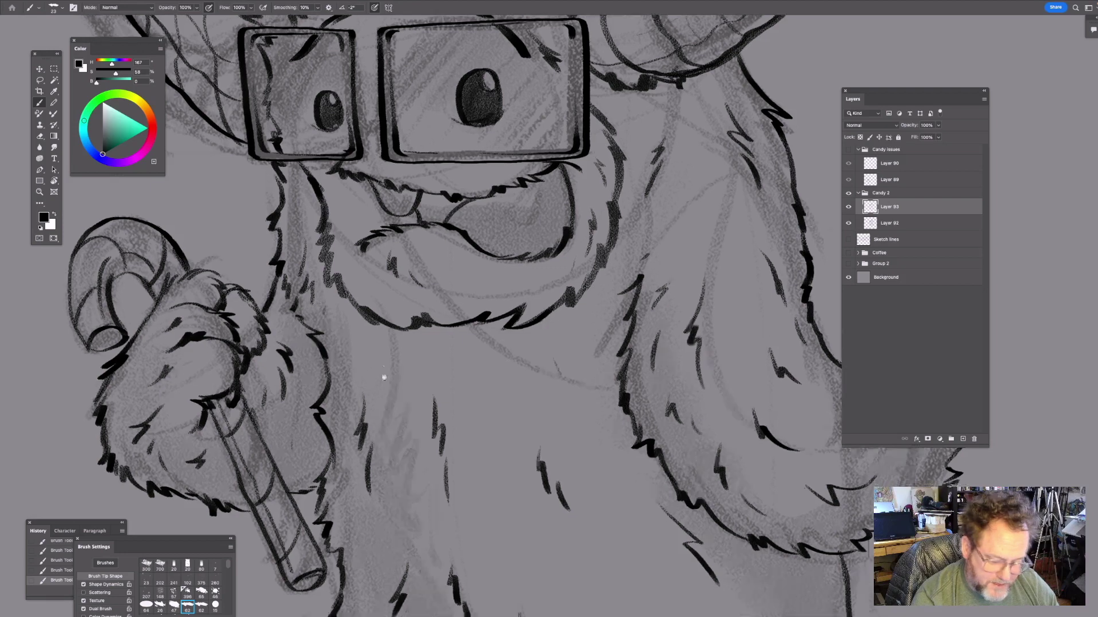
pyautogui.moveTo(364, 281); pyautogui.dragTo(349, 346)
pyautogui.moveTo(367, 421)
pyautogui.mouseDown()
pyautogui.moveTo(371, 350)
pyautogui.moveTo(327, 366)
pyautogui.mouseUp()
pyautogui.moveTo(462, 247); pyautogui.dragTo(402, 323)
pyautogui.moveTo(457, 199); pyautogui.dragTo(471, 426)
pyautogui.moveTo(433, 233); pyautogui.dragTo(453, 267)
pyautogui.moveTo(541, 244); pyautogui.dragTo(592, 234)
pyautogui.moveTo(343, 238); pyautogui.dragTo(346, 265)
# - Enlarge the brush and fill in the rims of both glasses lenses as thick black frames
pyautogui.moveTo(452, 191)
pyautogui.mouseDown()
pyautogui.moveTo(470, 200)
pyautogui.moveTo(497, 260)
pyautogui.mouseUp()
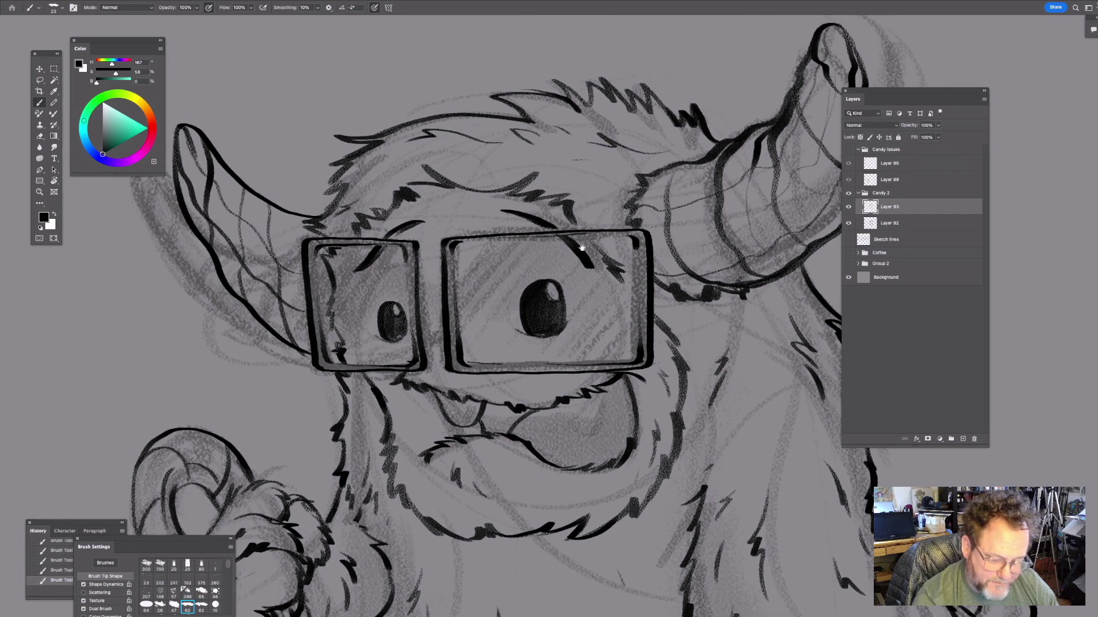
pyautogui.moveTo(582, 248); pyautogui.dragTo(539, 215)
pyautogui.moveTo(406, 218); pyautogui.dragTo(409, 290)
pyautogui.press(']')
pyautogui.press(']')
pyautogui.moveTo(266, 207)
pyautogui.mouseDown()
pyautogui.moveTo(266, 303)
pyautogui.moveTo(278, 334)
pyautogui.moveTo(352, 333)
pyautogui.moveTo(373, 320)
pyautogui.moveTo(369, 212)
pyautogui.moveTo(274, 208)
pyautogui.mouseUp()
pyautogui.moveTo(540, 242); pyautogui.dragTo(495, 191)
pyautogui.moveTo(359, 159)
pyautogui.mouseDown()
pyautogui.moveTo(366, 281)
pyautogui.moveTo(537, 279)
pyautogui.moveTo(556, 254)
pyautogui.moveTo(554, 150)
pyautogui.moveTo(400, 152)
pyautogui.moveTo(359, 172)
pyautogui.mouseUp()
pyautogui.moveTo(364, 272)
pyautogui.mouseDown()
pyautogui.moveTo(394, 204)
pyautogui.moveTo(386, 193)
pyautogui.moveTo(416, 206)
pyautogui.moveTo(573, 198)
pyautogui.moveTo(647, 216)
pyautogui.mouseUp()
pyautogui.moveTo(606, 218); pyautogui.dragTo(416, 222)
pyautogui.moveTo(498, 224); pyautogui.dragTo(503, 279)
pyautogui.moveTo(701, 246)
pyautogui.mouseDown()
pyautogui.moveTo(657, 306)
pyautogui.moveTo(548, 235)
pyautogui.mouseUp()
# - Hide the rough sketch on Layer 92 and ink a curved eyelid crease above each eye, redoing the larger one
pyautogui.click(847, 224)
pyautogui.moveTo(452, 340); pyautogui.dragTo(454, 364)
pyautogui.moveTo(351, 237)
pyautogui.mouseDown()
pyautogui.moveTo(400, 237)
pyautogui.moveTo(413, 308)
pyautogui.moveTo(340, 244)
pyautogui.moveTo(285, 238)
pyautogui.mouseUp()
pyautogui.scroll(1, 330, 257)
pyautogui.moveTo(286, 231)
pyautogui.mouseDown()
pyautogui.moveTo(296, 283)
pyautogui.moveTo(331, 292)
pyautogui.moveTo(361, 242)
pyautogui.mouseUp()
pyautogui.moveTo(353, 248); pyautogui.dragTo(370, 238)
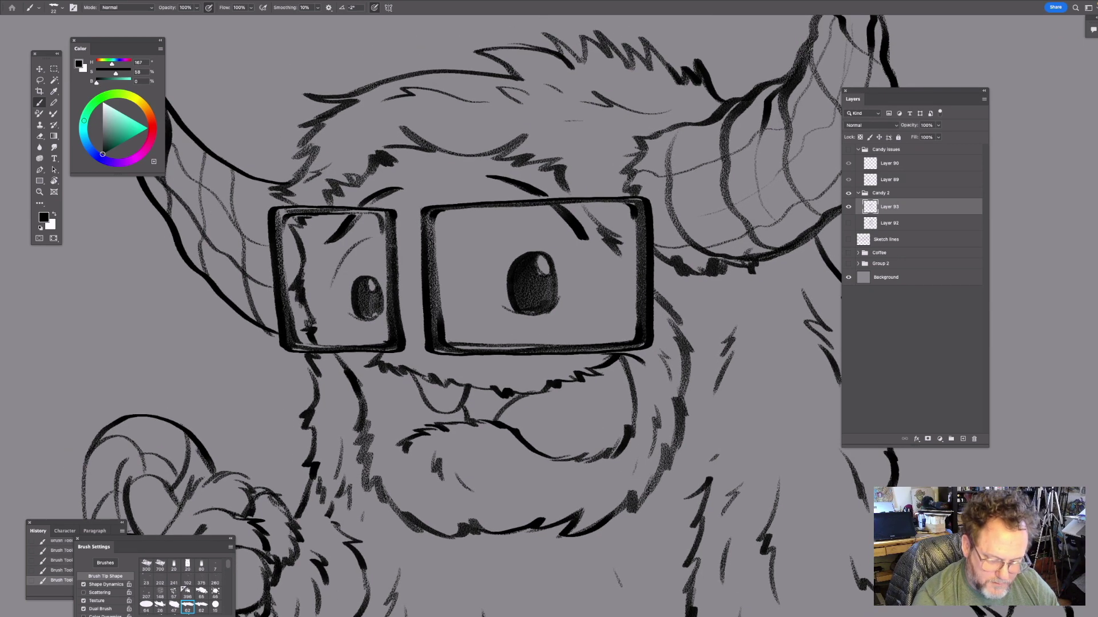
pyautogui.moveTo(595, 293); pyautogui.dragTo(512, 277)
pyautogui.moveTo(441, 205); pyautogui.dragTo(467, 230)
pyautogui.press('super+z')
pyautogui.moveTo(406, 199)
pyautogui.mouseDown()
pyautogui.moveTo(446, 208)
pyautogui.moveTo(479, 244)
pyautogui.moveTo(523, 207)
pyautogui.mouseUp()
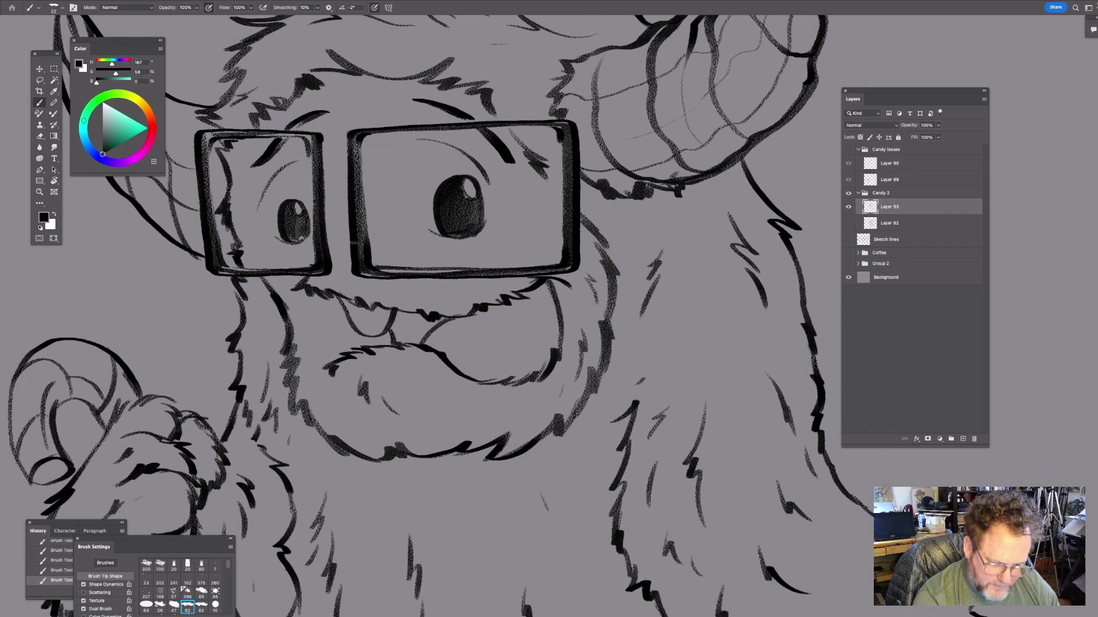
# - Ink and fill the bridge connecting the two glasses lenses, redoing its first stroke
pyautogui.moveTo(333, 236)
pyautogui.mouseDown()
pyautogui.moveTo(324, 249)
pyautogui.moveTo(355, 262)
pyautogui.moveTo(339, 241)
pyautogui.moveTo(331, 247)
pyautogui.moveTo(348, 258)
pyautogui.mouseUp()
pyautogui.hotkey('ctrl', 'z')
pyautogui.scroll(3, 491, 354)
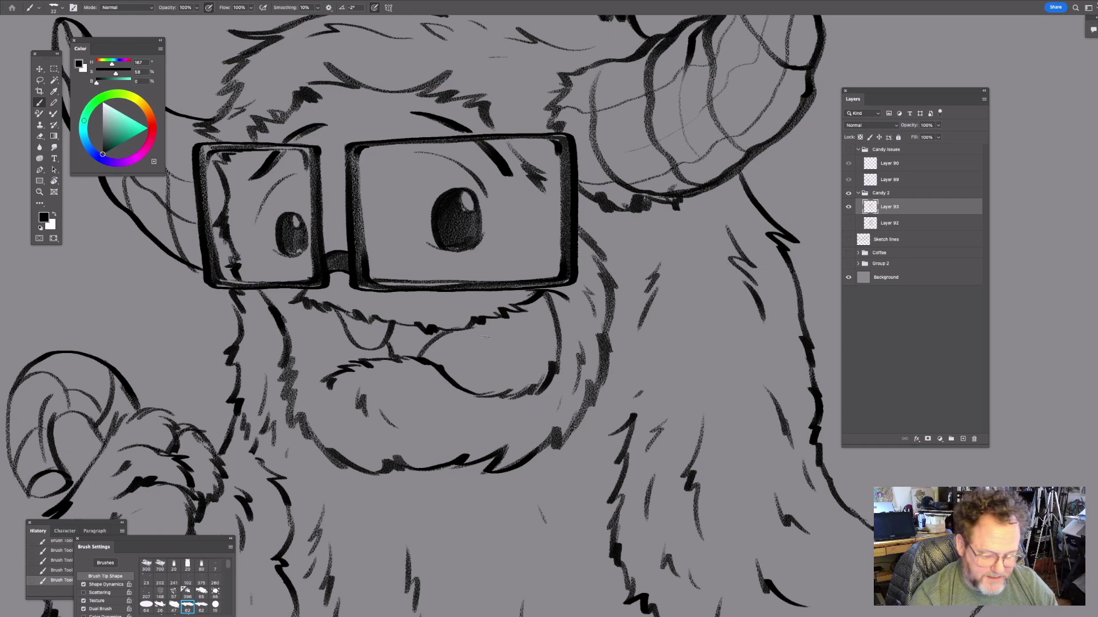
pyautogui.scroll(-5, 484, 337)
pyautogui.scroll(1, 461, 326)
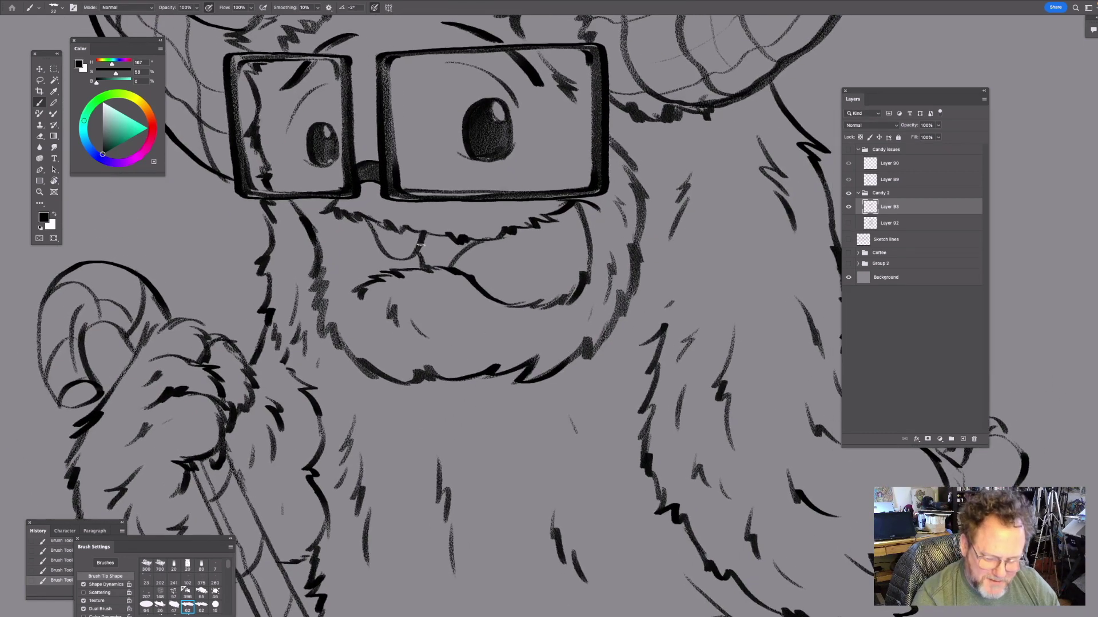
# - Enlarge the brush and fill the mouth opening between the tooth and the tongue with black
pyautogui.hotkey('ctrl', 'z')
pyautogui.press(']')
pyautogui.press(']')
pyautogui.press(']')
pyautogui.moveTo(421, 238)
pyautogui.mouseDown()
pyautogui.moveTo(427, 257)
pyautogui.moveTo(450, 239)
pyautogui.moveTo(440, 256)
pyautogui.moveTo(472, 243)
pyautogui.moveTo(418, 260)
pyautogui.moveTo(429, 236)
pyautogui.moveTo(421, 259)
pyautogui.moveTo(457, 259)
pyautogui.mouseUp()
pyautogui.moveTo(568, 206); pyautogui.dragTo(506, 311)
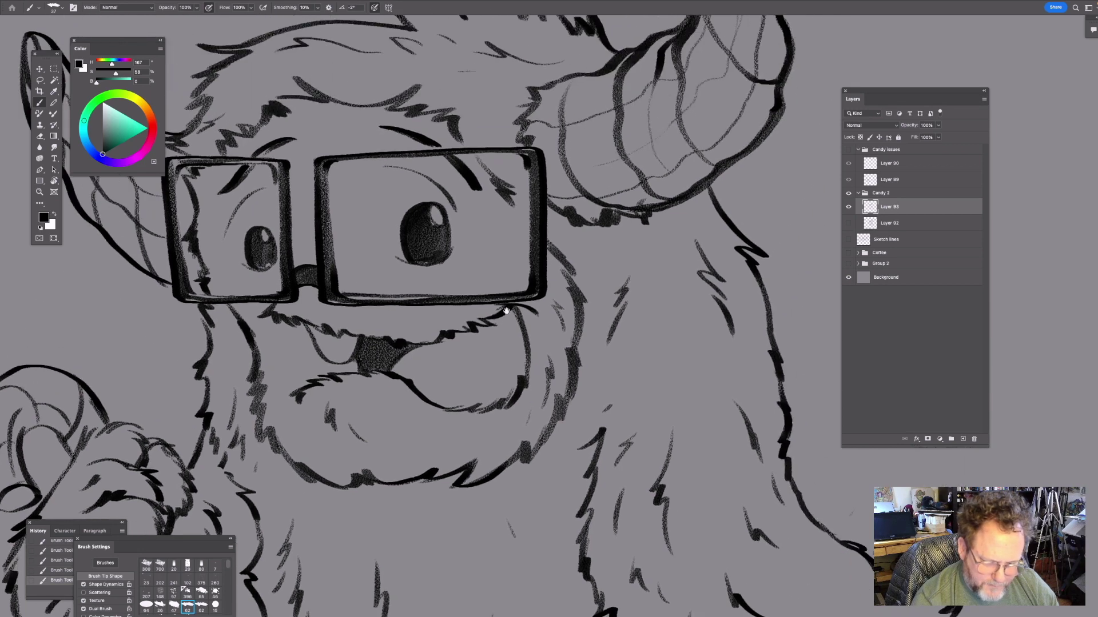
pyautogui.moveTo(463, 342)
pyautogui.mouseDown()
pyautogui.moveTo(403, 382)
pyautogui.moveTo(422, 389)
pyautogui.mouseUp()
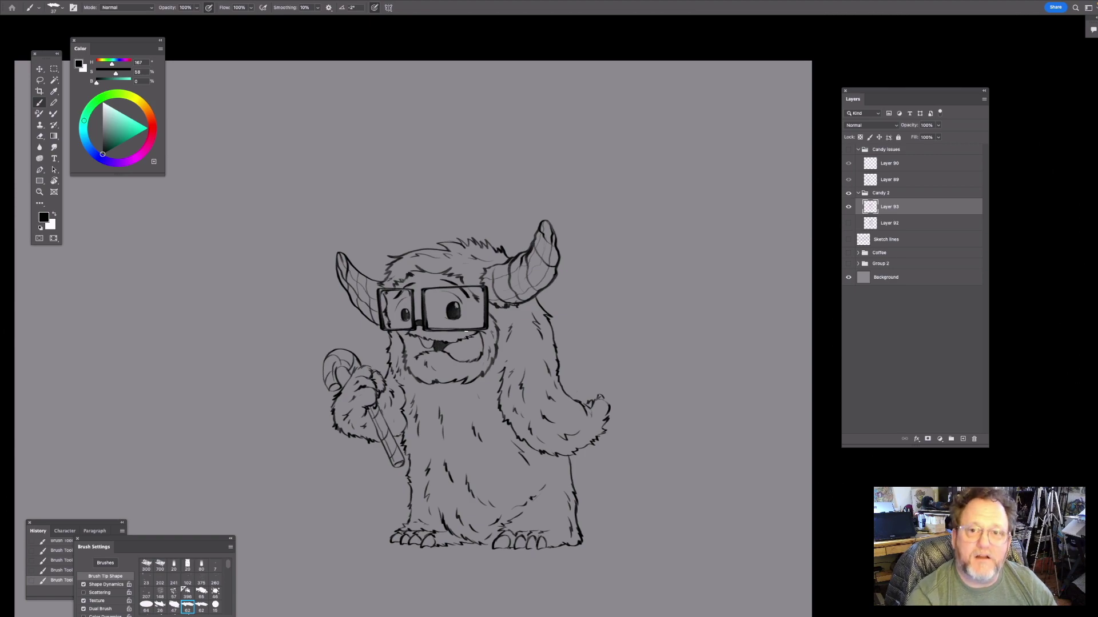
pyautogui.moveTo(469, 329); pyautogui.dragTo(565, 317)
pyautogui.scroll(-8, 565, 318)
pyautogui.scroll(12, 434, 385)
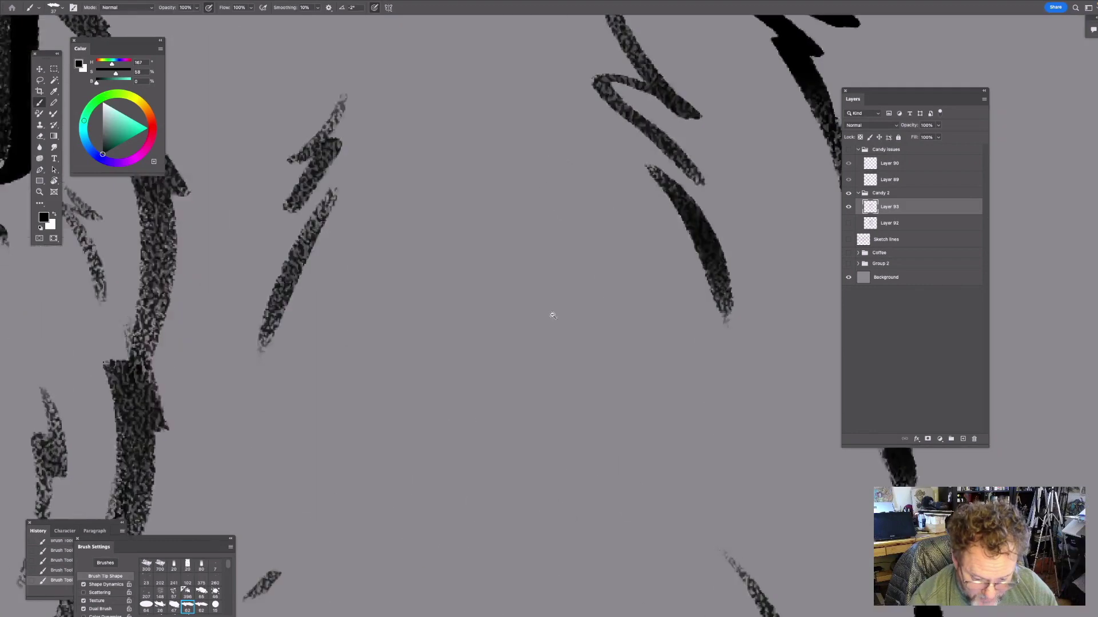
pyautogui.scroll(-8, 478, 348)
pyautogui.scroll(2, 465, 334)
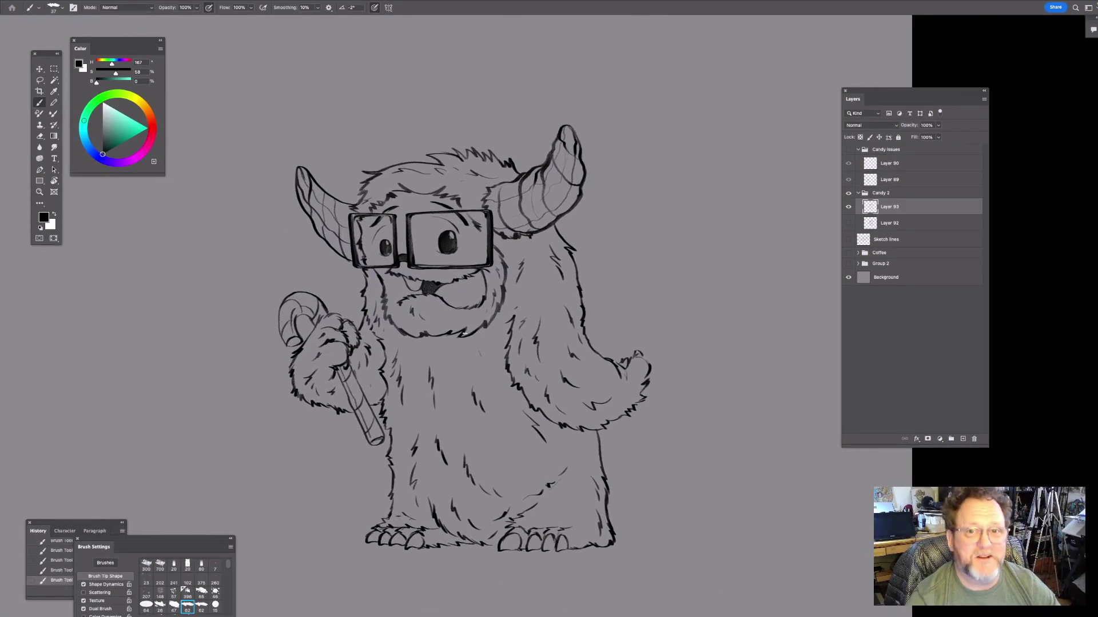
# - Reduce the brush size and draw a diagonal reflection line across the upper corner of the smaller lens, redoing it once
pyautogui.scroll(3, 404, 222)
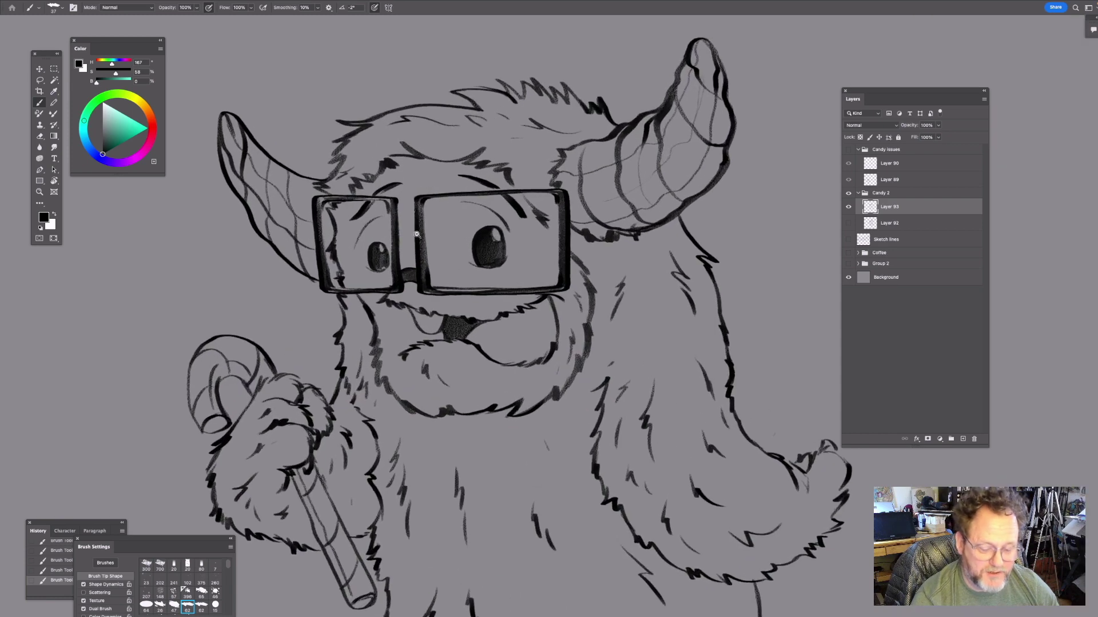
pyautogui.scroll(4, 418, 220)
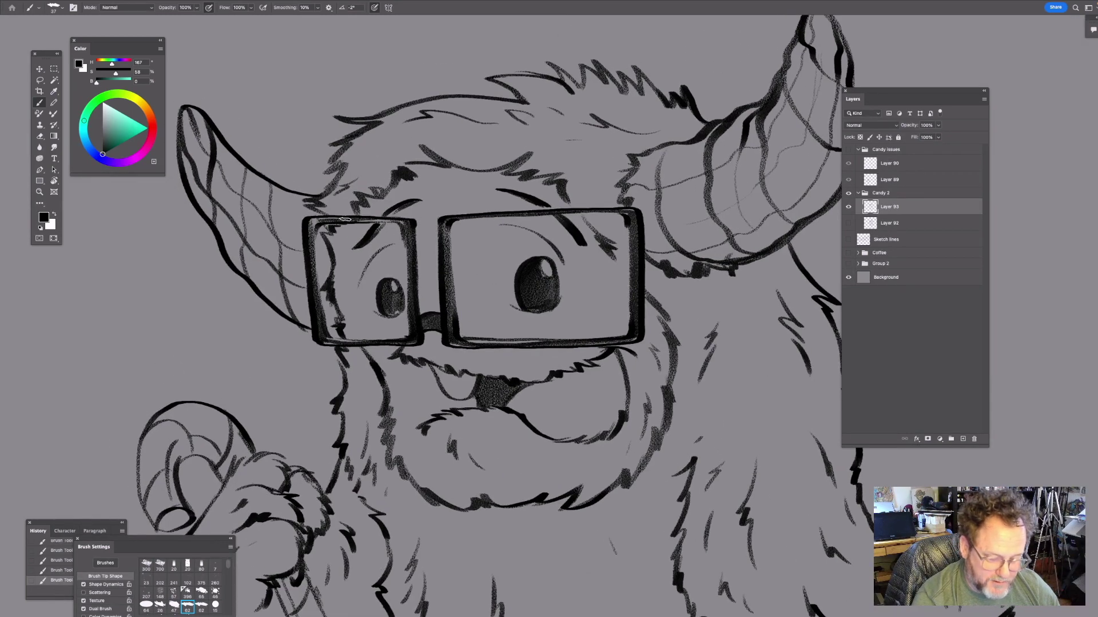
pyautogui.press('z')
pyautogui.press('b')
pyautogui.press('[')
pyautogui.press('[')
pyautogui.moveTo(355, 225); pyautogui.dragTo(318, 267)
pyautogui.press('super+z')
pyautogui.press('super+z')
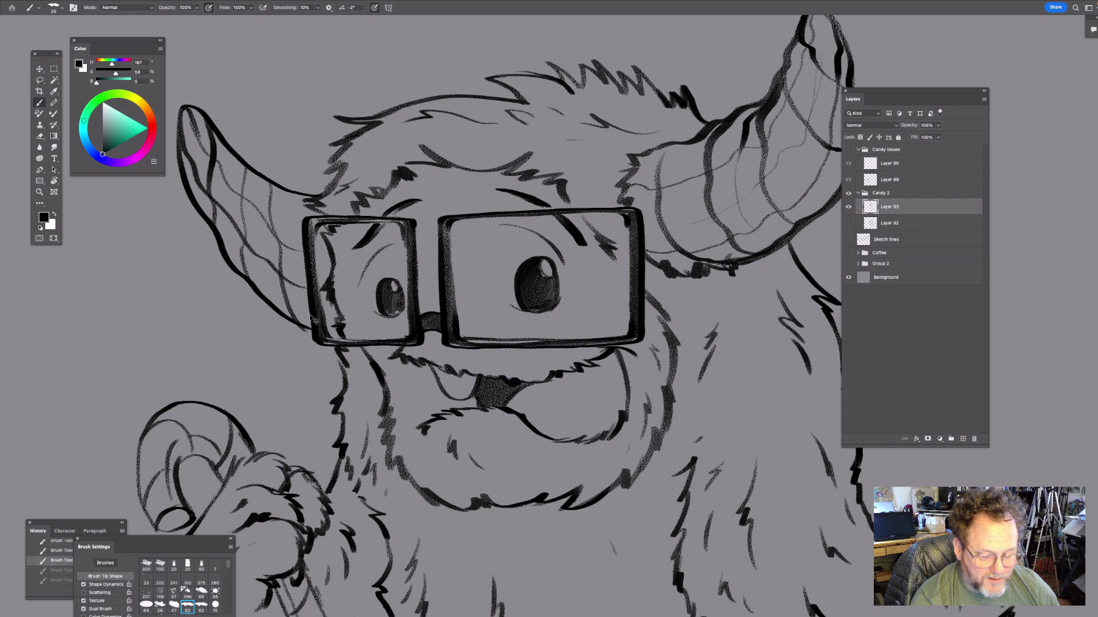
pyautogui.moveTo(358, 224); pyautogui.dragTo(321, 264)
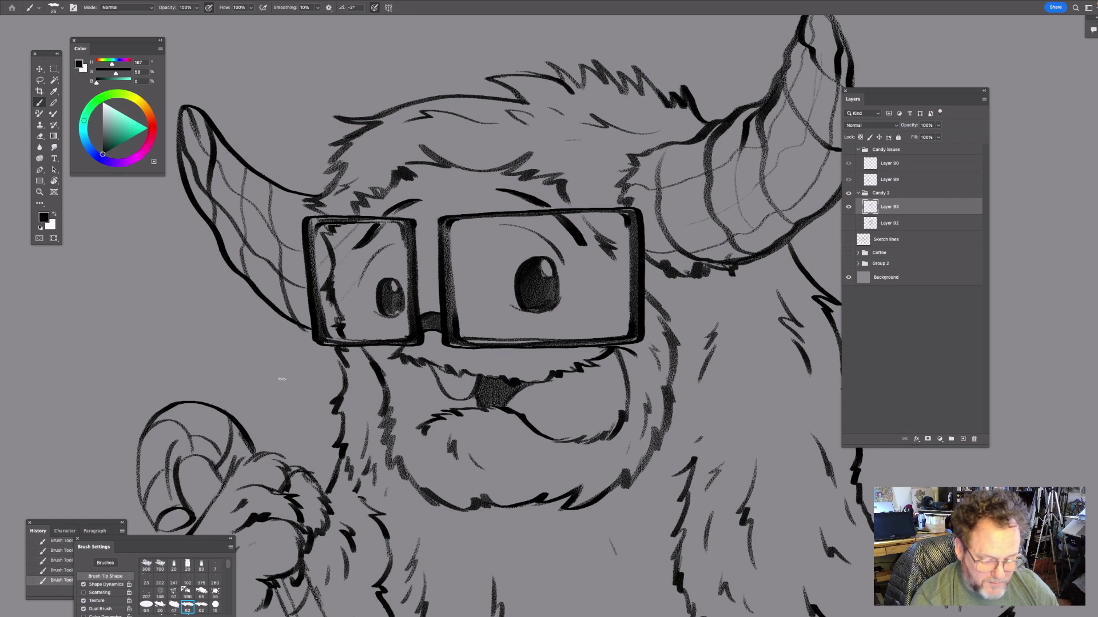
pyautogui.moveTo(577, 321); pyautogui.dragTo(514, 331)
pyautogui.moveTo(615, 350); pyautogui.dragTo(535, 294)
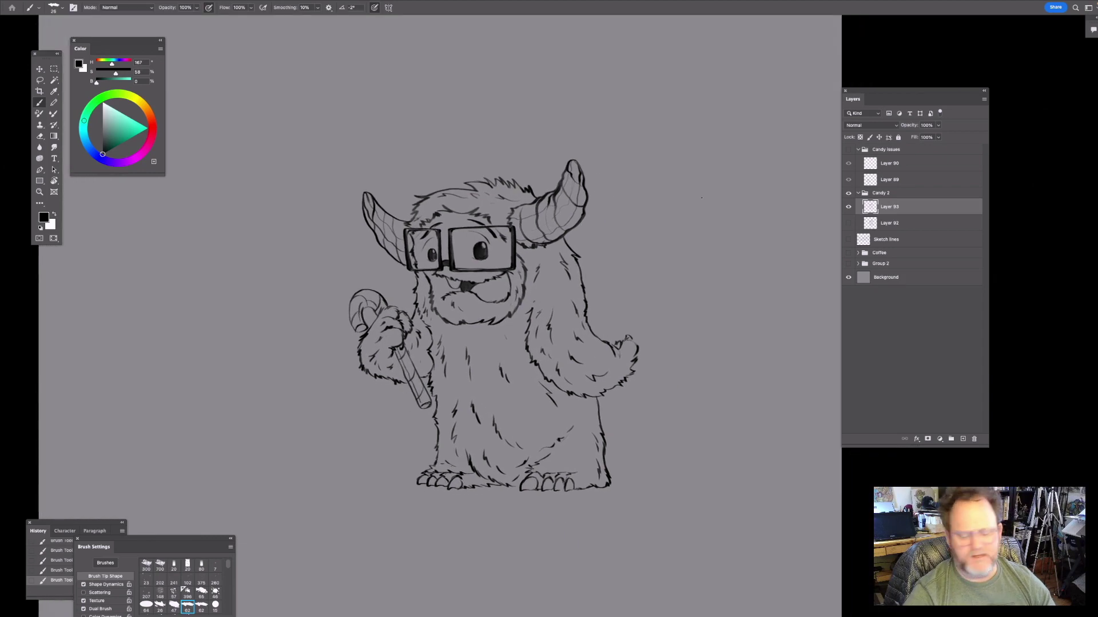
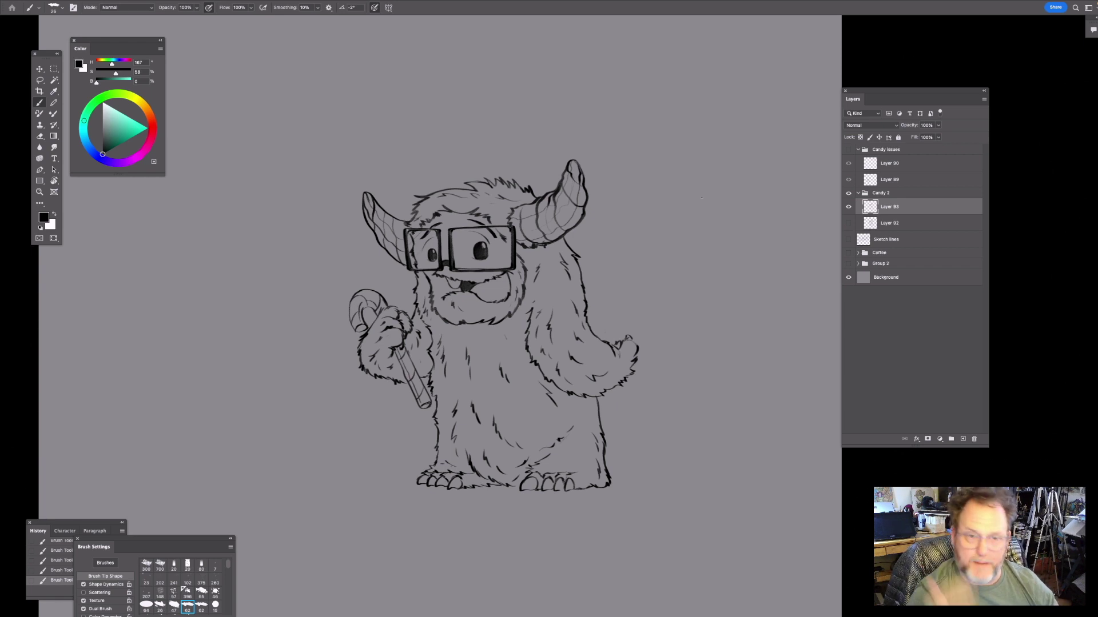
# - Show the rough sketch on Layer 92 and ink the ground patch's jagged outline on the candy-cane side of the feet
pyautogui.moveTo(468, 406); pyautogui.dragTo(492, 400)
pyautogui.moveTo(516, 403); pyautogui.dragTo(573, 232)
pyautogui.click(848, 223)
pyautogui.scroll(-1, 446, 341)
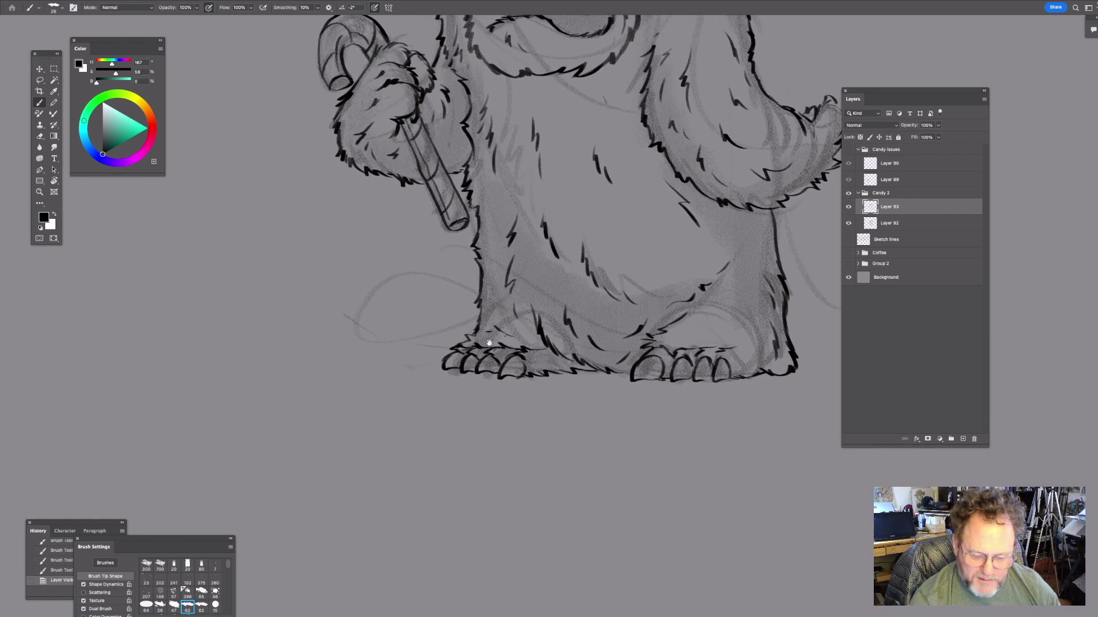
pyautogui.press('super+z')
pyautogui.moveTo(454, 335); pyautogui.dragTo(348, 347)
pyautogui.press('super+z')
pyautogui.moveTo(472, 331)
pyautogui.mouseDown()
pyautogui.moveTo(247, 368)
pyautogui.moveTo(263, 384)
pyautogui.moveTo(475, 404)
pyautogui.mouseUp()
# - Continue the ground patch outline around the other side and close it along the front of the feet
pyautogui.hscroll(5, 496, 406)
pyautogui.scroll(-1, 497, 406)
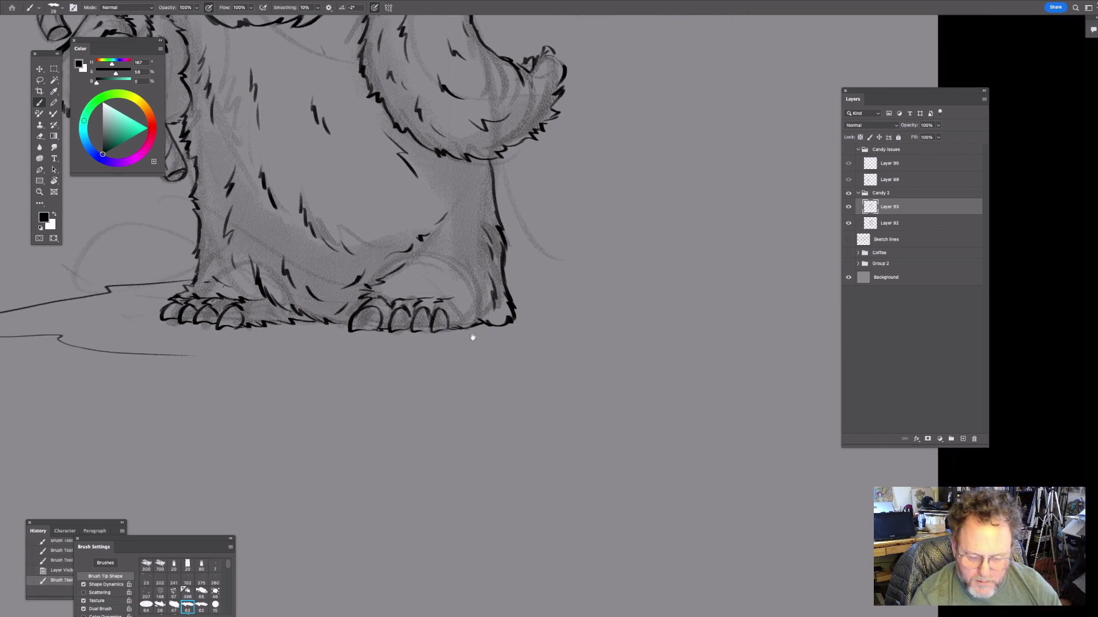
pyautogui.moveTo(519, 288)
pyautogui.mouseDown()
pyautogui.moveTo(614, 295)
pyautogui.moveTo(637, 320)
pyautogui.moveTo(564, 341)
pyautogui.mouseUp()
pyautogui.hscroll(-3, 358, 380)
pyautogui.scroll(-1, 357, 380)
pyautogui.moveTo(763, 288); pyautogui.dragTo(549, 307)
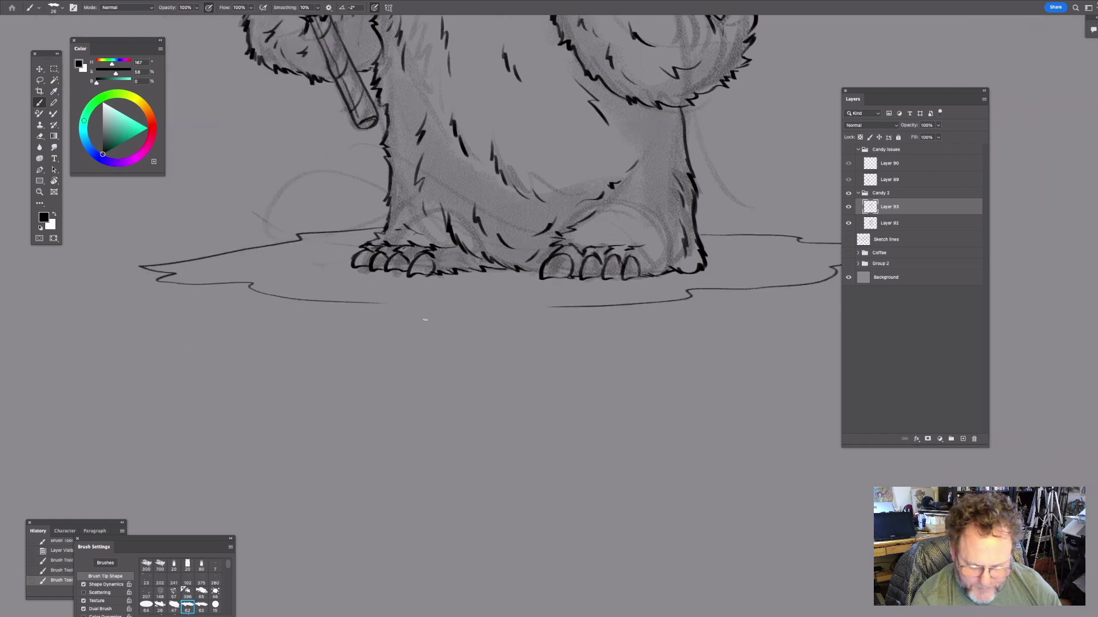
pyautogui.hscroll(-5, 522, 294)
pyautogui.scroll(-1, 522, 293)
pyautogui.moveTo(492, 280); pyautogui.dragTo(705, 286)
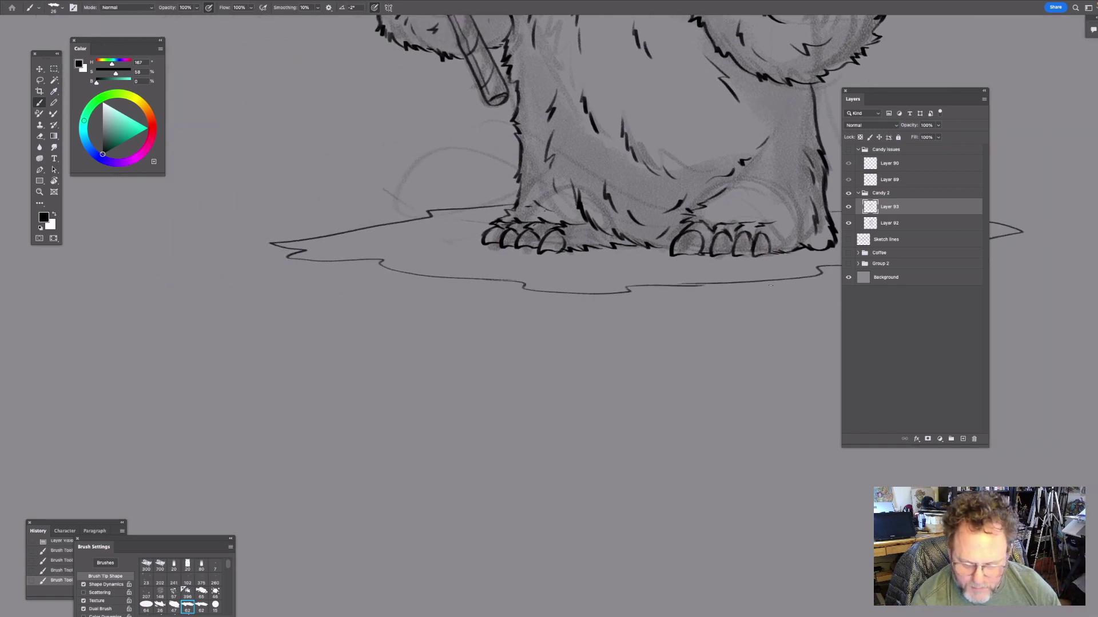
# - Ink thin contour lines inside the ground patch along its front and side edges
pyautogui.hscroll(-1, 705, 287)
pyautogui.scroll(1, 705, 287)
pyautogui.moveTo(425, 272)
pyautogui.mouseDown()
pyautogui.moveTo(367, 282)
pyautogui.moveTo(393, 284)
pyautogui.mouseUp()
pyautogui.moveTo(438, 286); pyautogui.dragTo(486, 299)
pyautogui.moveTo(701, 313); pyautogui.dragTo(607, 293)
pyautogui.moveTo(481, 288); pyautogui.dragTo(538, 303)
pyautogui.moveTo(706, 292); pyautogui.dragTo(542, 292)
pyautogui.moveTo(422, 294); pyautogui.dragTo(575, 285)
pyautogui.moveTo(689, 273); pyautogui.dragTo(613, 295)
pyautogui.moveTo(589, 238); pyautogui.dragTo(556, 265)
pyautogui.moveTo(465, 249); pyautogui.dragTo(477, 269)
pyautogui.moveTo(465, 264); pyautogui.dragTo(474, 291)
pyautogui.moveTo(505, 273); pyautogui.dragTo(512, 281)
pyautogui.scroll(2, 511, 282)
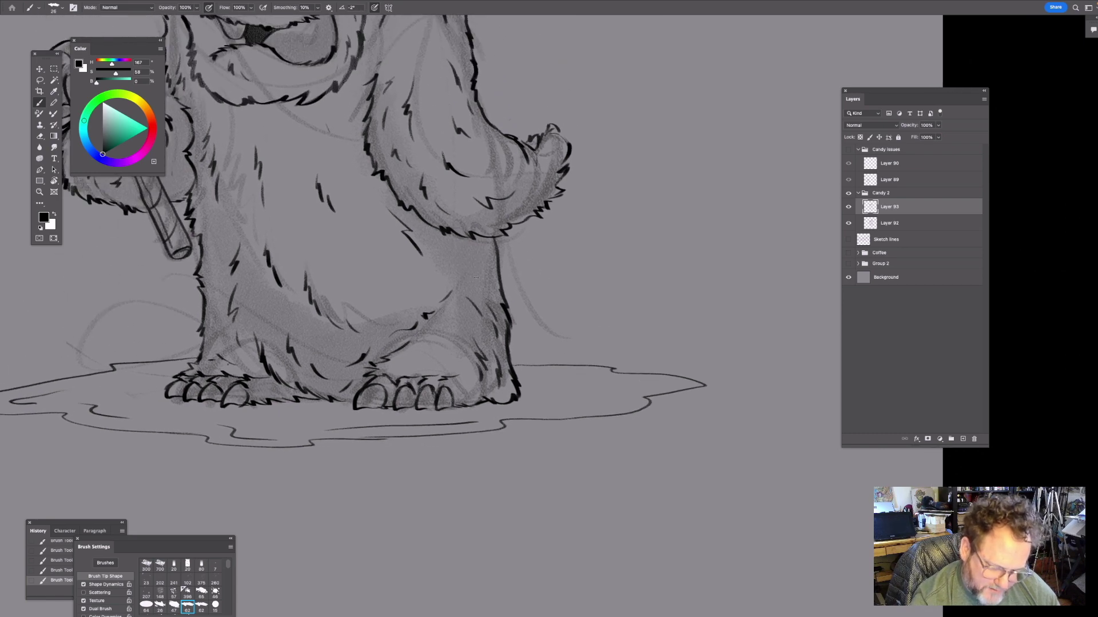
pyautogui.scroll(3, 570, 420)
pyautogui.hscroll(-1, 571, 420)
pyautogui.hscroll(-2, 570, 420)
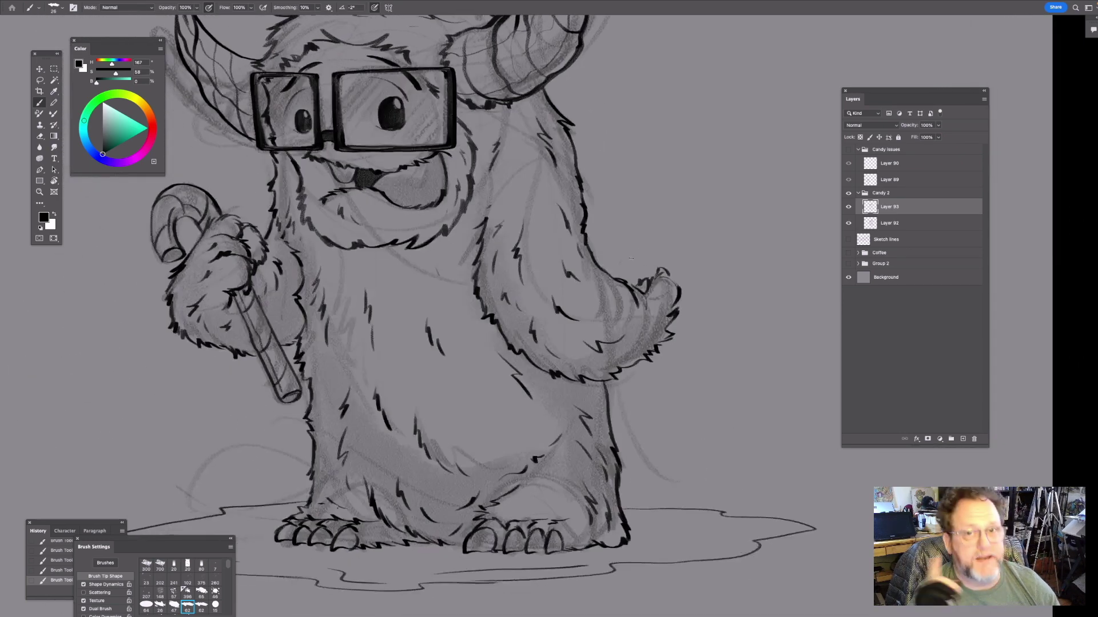
# - Hide the rough sketch on Layer 92
pyautogui.scroll(-3, 631, 259)
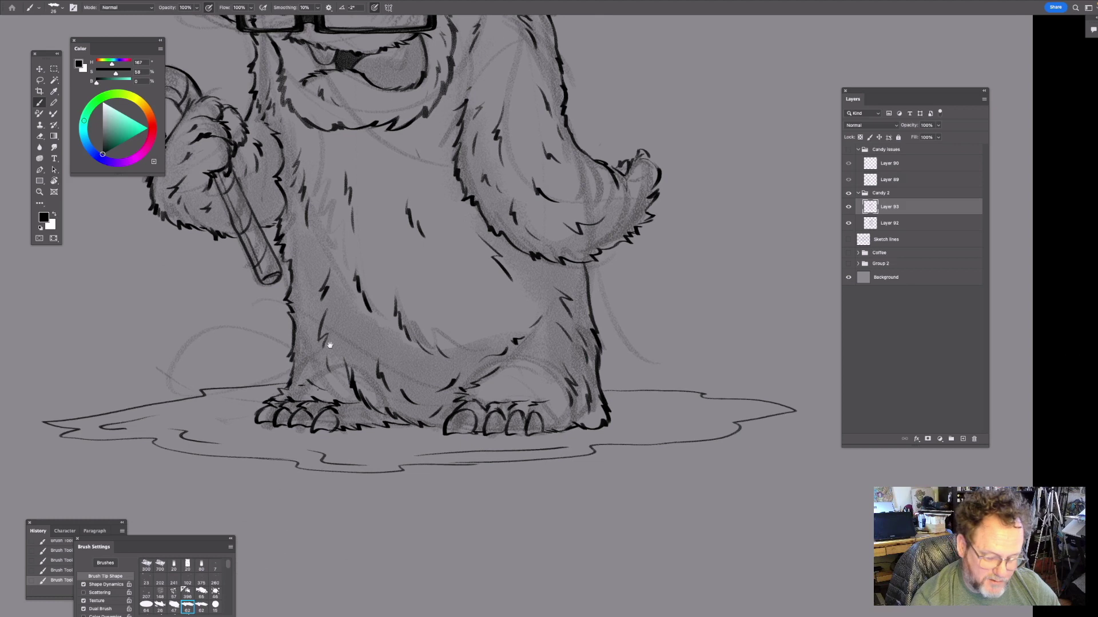
pyautogui.scroll(1, 490, 314)
pyautogui.scroll(1, 421, 392)
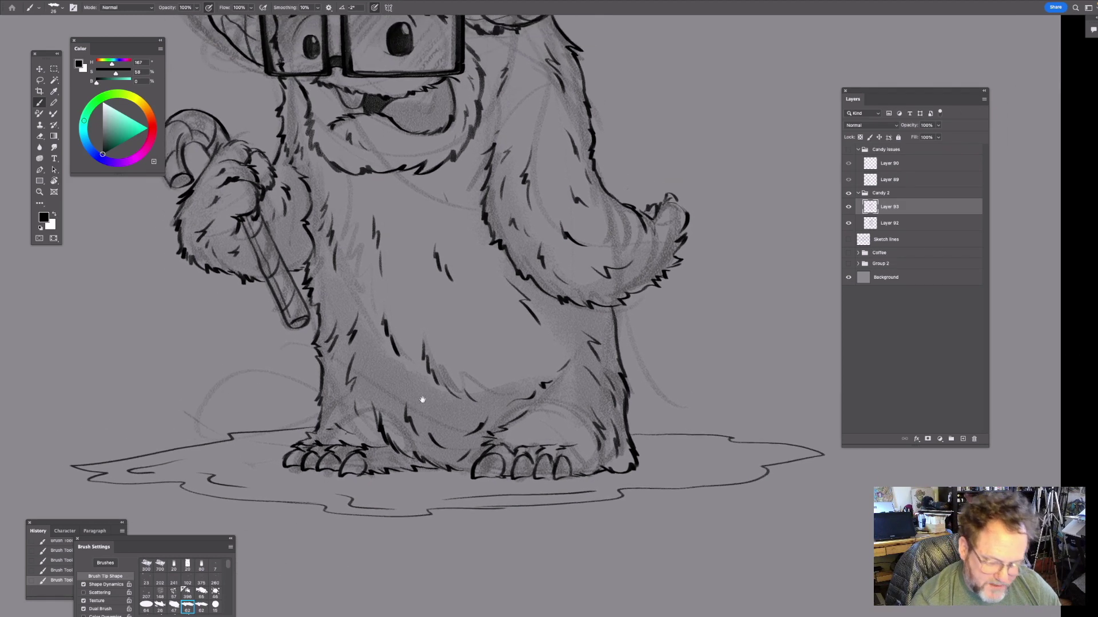
pyautogui.click(848, 225)
pyautogui.scroll(-2, 515, 372)
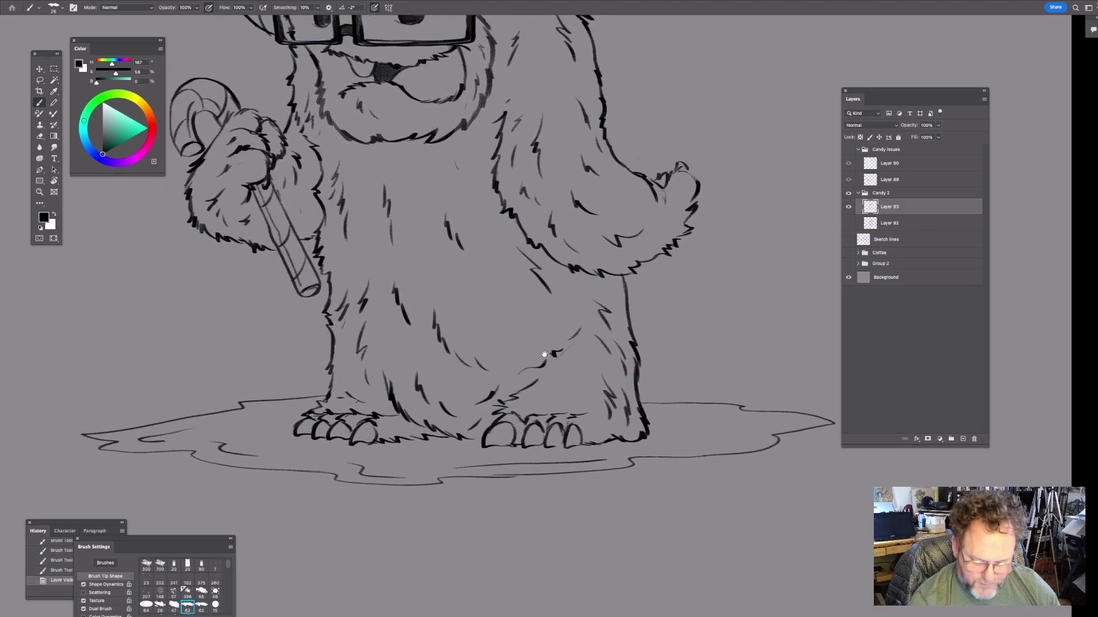
# - Add short fur strokes beside the big toe of the foot on the candy-cane side
pyautogui.moveTo(450, 402); pyautogui.dragTo(460, 401)
pyautogui.moveTo(571, 389); pyautogui.dragTo(562, 356)
pyautogui.moveTo(497, 391); pyautogui.dragTo(529, 364)
pyautogui.scroll(-4, 529, 364)
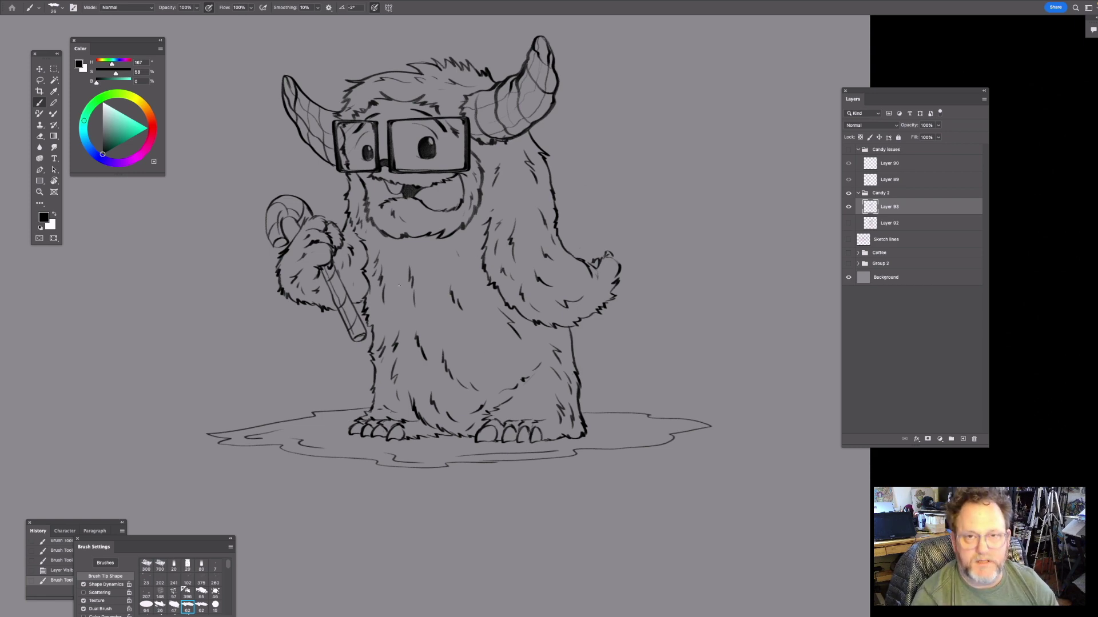
pyautogui.moveTo(423, 449)
pyautogui.mouseDown()
pyautogui.moveTo(461, 421)
pyautogui.moveTo(441, 386)
pyautogui.mouseUp()
pyautogui.moveTo(465, 405); pyautogui.dragTo(489, 422)
pyautogui.moveTo(432, 371); pyautogui.dragTo(440, 382)
pyautogui.moveTo(424, 377); pyautogui.dragTo(428, 389)
pyautogui.moveTo(690, 356)
pyautogui.mouseDown()
pyautogui.moveTo(592, 375)
pyautogui.moveTo(555, 366)
pyautogui.mouseUp()
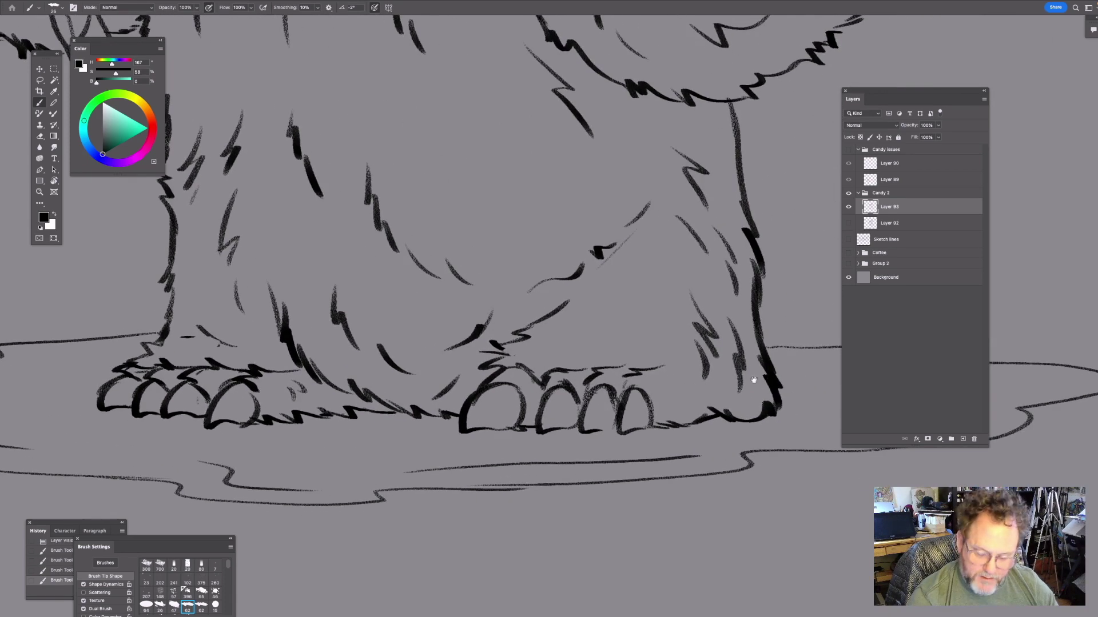
pyautogui.moveTo(734, 379); pyautogui.dragTo(486, 387)
pyautogui.moveTo(361, 341); pyautogui.dragTo(369, 387)
pyautogui.moveTo(297, 424)
pyautogui.mouseDown()
pyautogui.moveTo(356, 346)
pyautogui.moveTo(401, 328)
pyautogui.moveTo(357, 345)
pyautogui.moveTo(380, 303)
pyautogui.moveTo(421, 285)
pyautogui.moveTo(387, 296)
pyautogui.moveTo(457, 153)
pyautogui.moveTo(558, 217)
pyautogui.moveTo(594, 423)
pyautogui.mouseUp()
pyautogui.moveTo(589, 253); pyautogui.dragTo(558, 306)
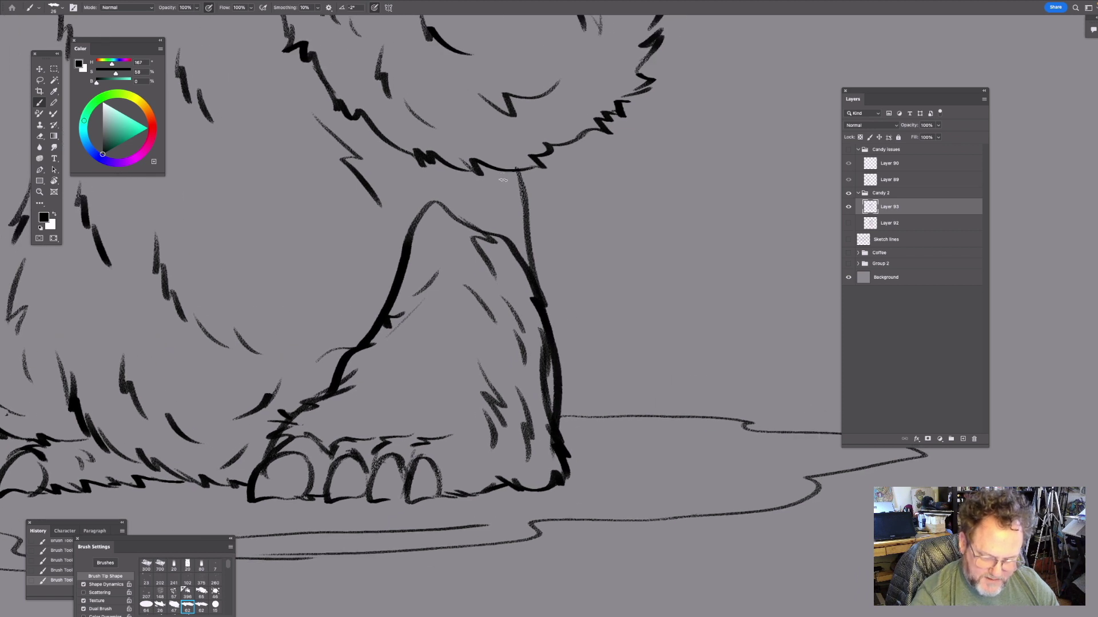
pyautogui.hotkey('ctrl', 'z')
pyautogui.moveTo(364, 346)
pyautogui.mouseDown()
pyautogui.moveTo(451, 199)
pyautogui.moveTo(497, 184)
pyautogui.moveTo(531, 275)
pyautogui.moveTo(554, 470)
pyautogui.mouseUp()
pyautogui.moveTo(521, 298); pyautogui.dragTo(537, 256)
pyautogui.moveTo(369, 309)
pyautogui.mouseDown()
pyautogui.moveTo(431, 319)
pyautogui.moveTo(530, 263)
pyautogui.mouseUp()
pyautogui.moveTo(523, 150)
pyautogui.mouseDown()
pyautogui.moveTo(440, 319)
pyautogui.moveTo(457, 300)
pyautogui.moveTo(452, 320)
pyautogui.moveTo(477, 379)
pyautogui.mouseUp()
pyautogui.moveTo(466, 336)
pyautogui.mouseDown()
pyautogui.moveTo(473, 359)
pyautogui.moveTo(563, 430)
pyautogui.moveTo(543, 440)
pyautogui.moveTo(535, 397)
pyautogui.moveTo(503, 380)
pyautogui.moveTo(320, 403)
pyautogui.mouseUp()
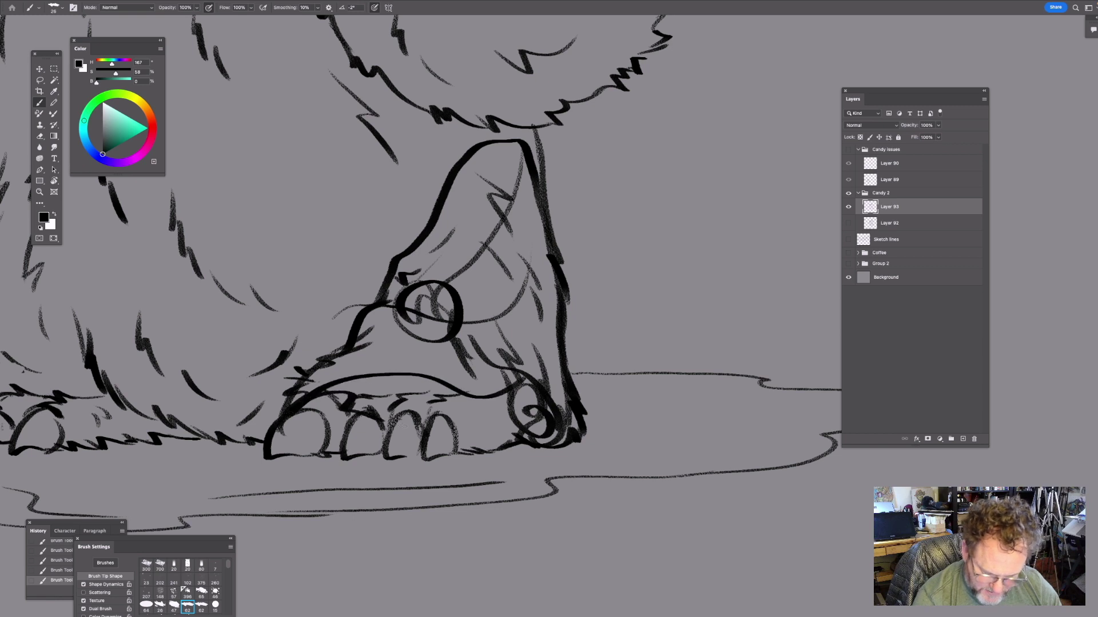
pyautogui.hotkey('ctrl', 'z')
pyautogui.hotkey('ctrl', 'z')
pyautogui.hotkey('ctrl', 'z')
pyautogui.hotkey('ctrl', 'z')
pyautogui.hotkey('ctrl', 'z')
pyautogui.hotkey('ctrl', 'z')
pyautogui.hotkey('ctrl', 'z')
pyautogui.hotkey('ctrl', 'z')
pyautogui.hotkey('ctrl', 'z')
pyautogui.hotkey('ctrl', 'z')
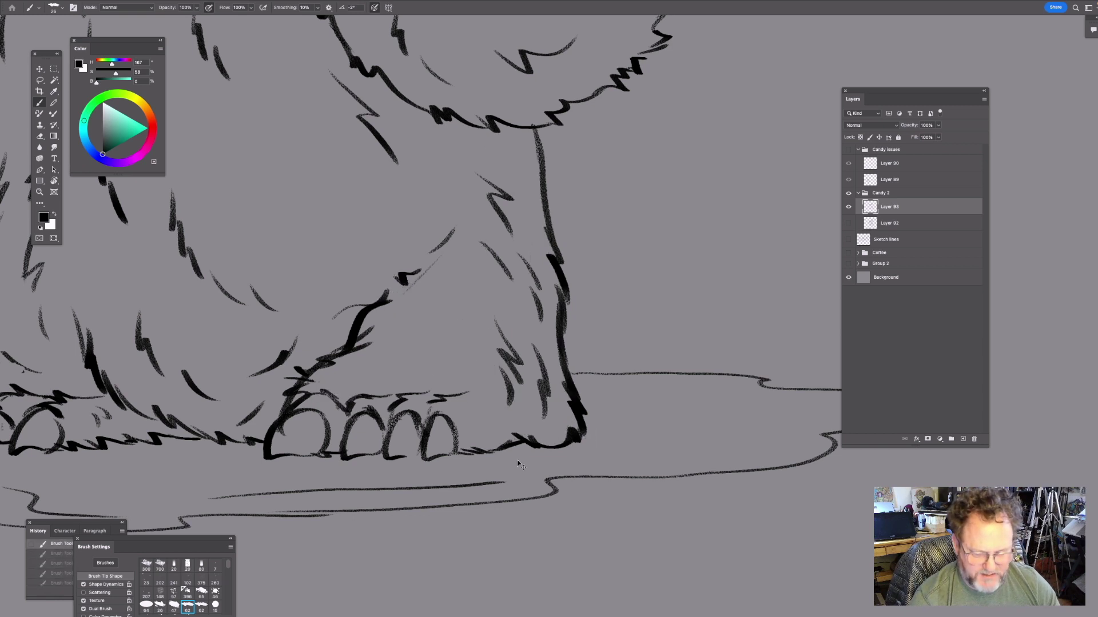
pyautogui.hotkey('ctrl', 'z')
pyautogui.hotkey('ctrl', 'z')
pyautogui.moveTo(516, 458); pyautogui.dragTo(521, 331)
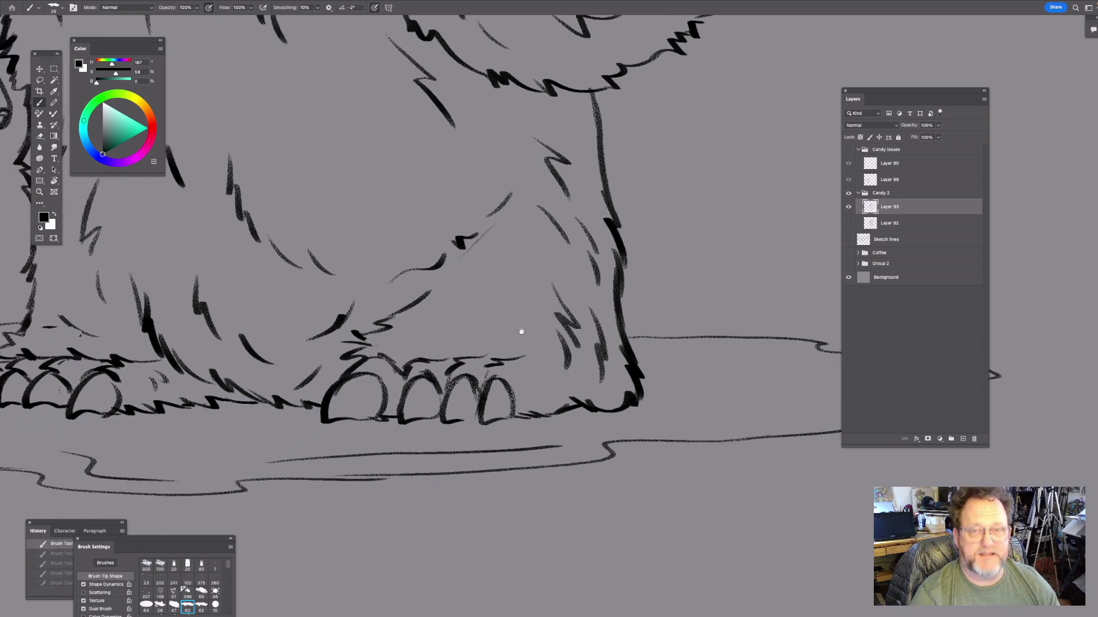
pyautogui.moveTo(529, 406); pyautogui.dragTo(514, 377)
pyautogui.moveTo(447, 391); pyautogui.dragTo(466, 387)
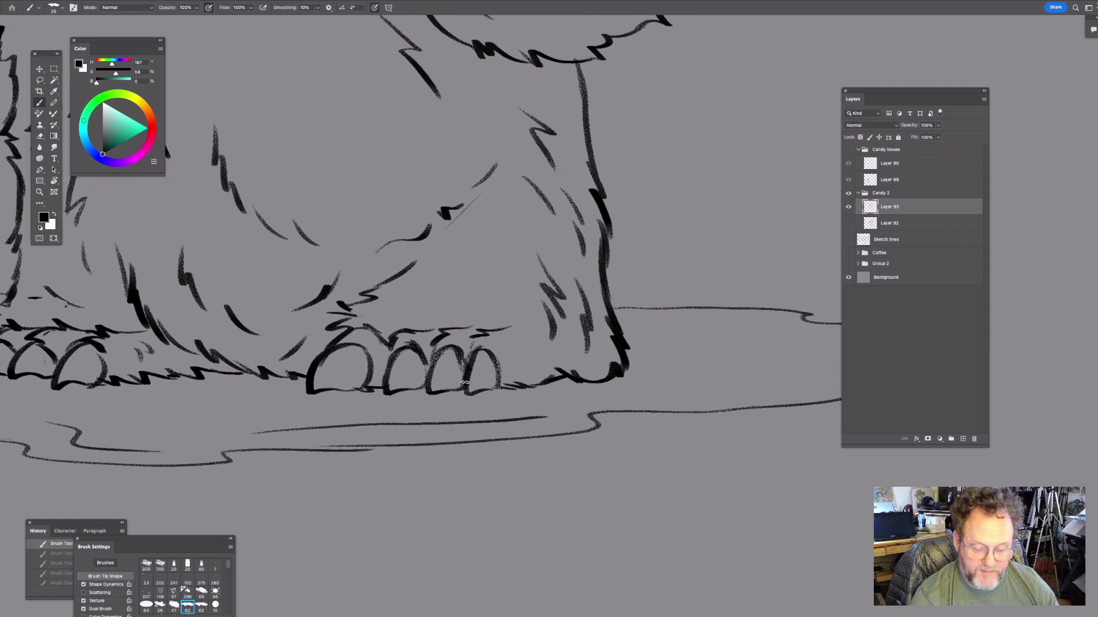
pyautogui.moveTo(527, 318); pyautogui.dragTo(559, 356)
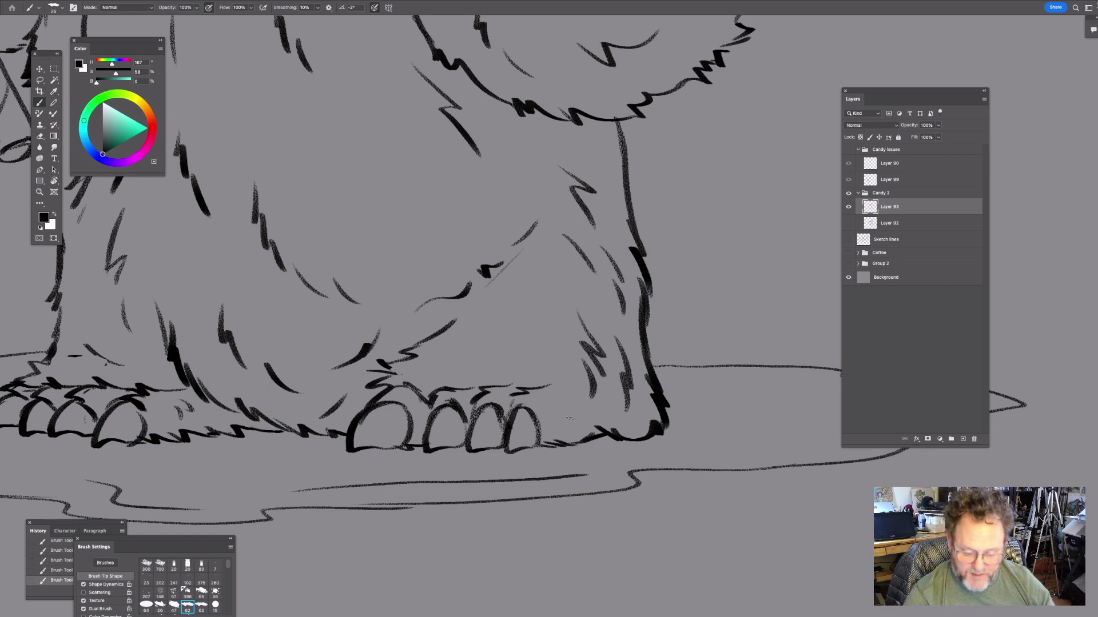
pyautogui.moveTo(563, 417)
pyautogui.mouseDown()
pyautogui.moveTo(623, 386)
pyautogui.moveTo(606, 369)
pyautogui.moveTo(590, 307)
pyautogui.mouseUp()
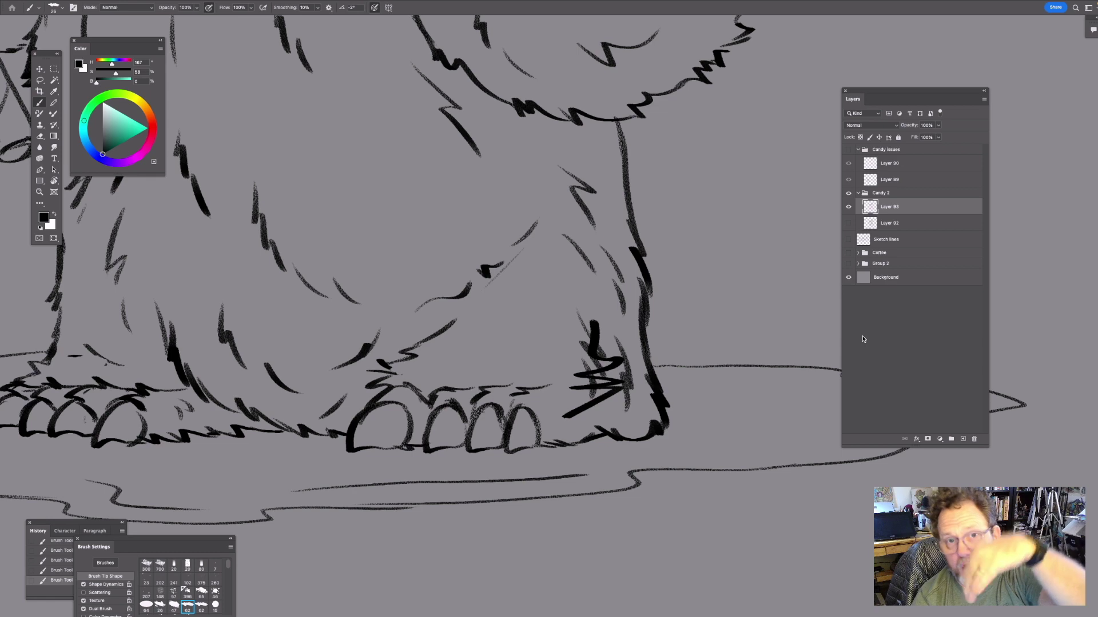
pyautogui.hotkey('ctrl', 'z')
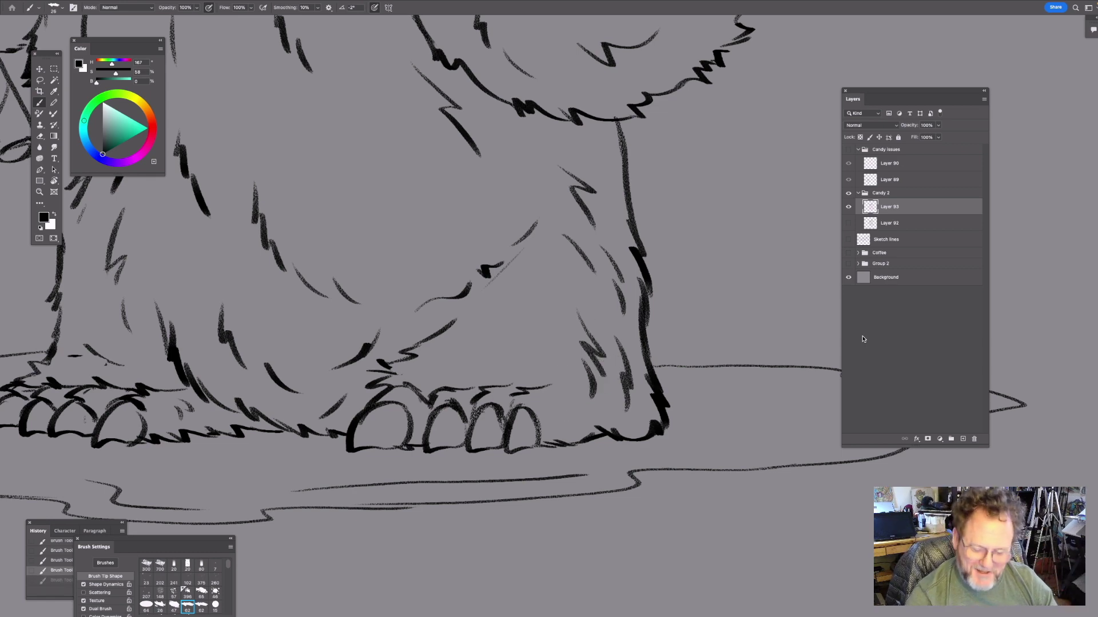
# - Ink short fur strokes on the foot below the open hand, a little way beyond its outermost toe
pyautogui.scroll(5, 576, 368)
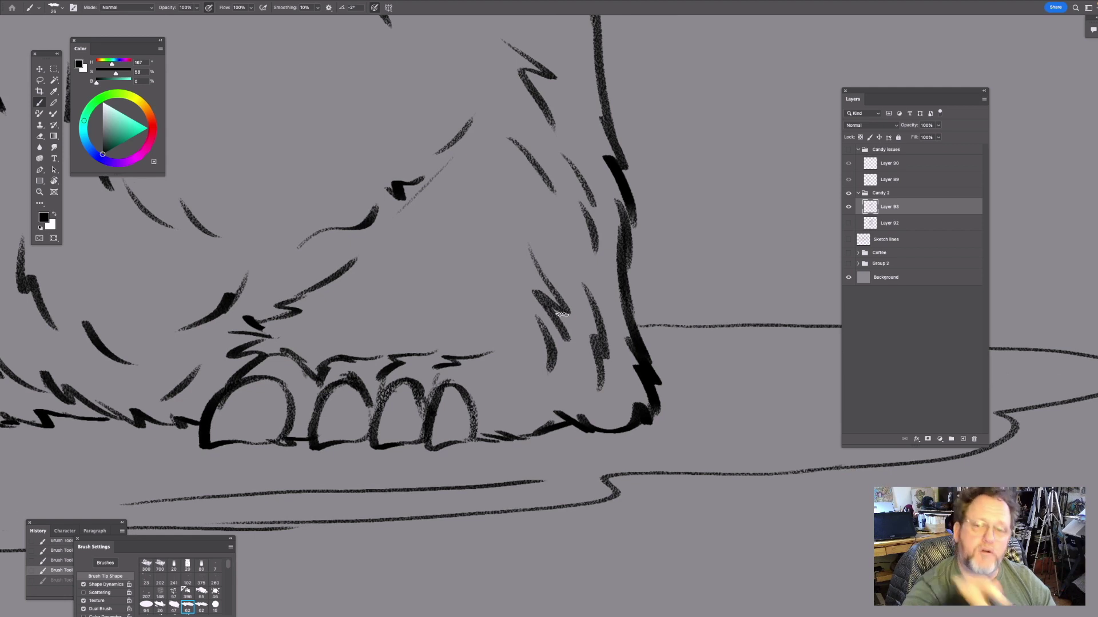
pyautogui.moveTo(511, 353)
pyautogui.mouseDown()
pyautogui.moveTo(532, 369)
pyautogui.moveTo(531, 392)
pyautogui.mouseUp()
pyautogui.moveTo(621, 368)
pyautogui.mouseDown()
pyautogui.moveTo(599, 318)
pyautogui.moveTo(555, 364)
pyautogui.mouseUp()
pyautogui.hotkey('ctrl', 'z')
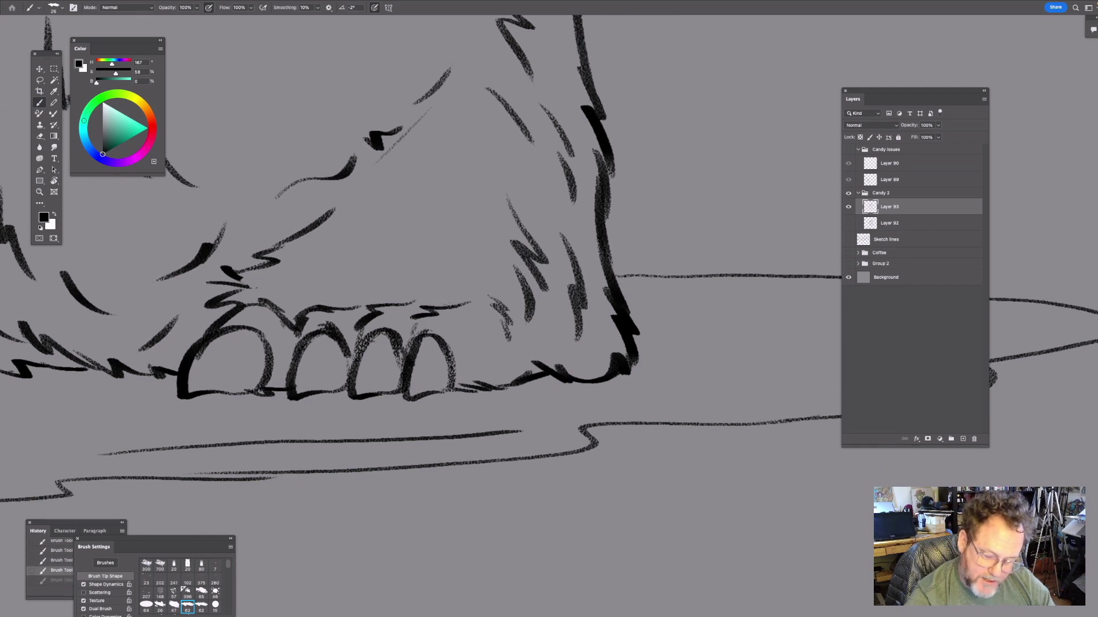
pyautogui.moveTo(436, 306)
pyautogui.mouseDown()
pyautogui.moveTo(538, 296)
pyautogui.moveTo(560, 335)
pyautogui.moveTo(557, 373)
pyautogui.moveTo(549, 313)
pyautogui.moveTo(509, 297)
pyautogui.moveTo(508, 386)
pyautogui.mouseUp()
pyautogui.moveTo(515, 306)
pyautogui.mouseDown()
pyautogui.moveTo(492, 389)
pyautogui.moveTo(460, 395)
pyautogui.mouseUp()
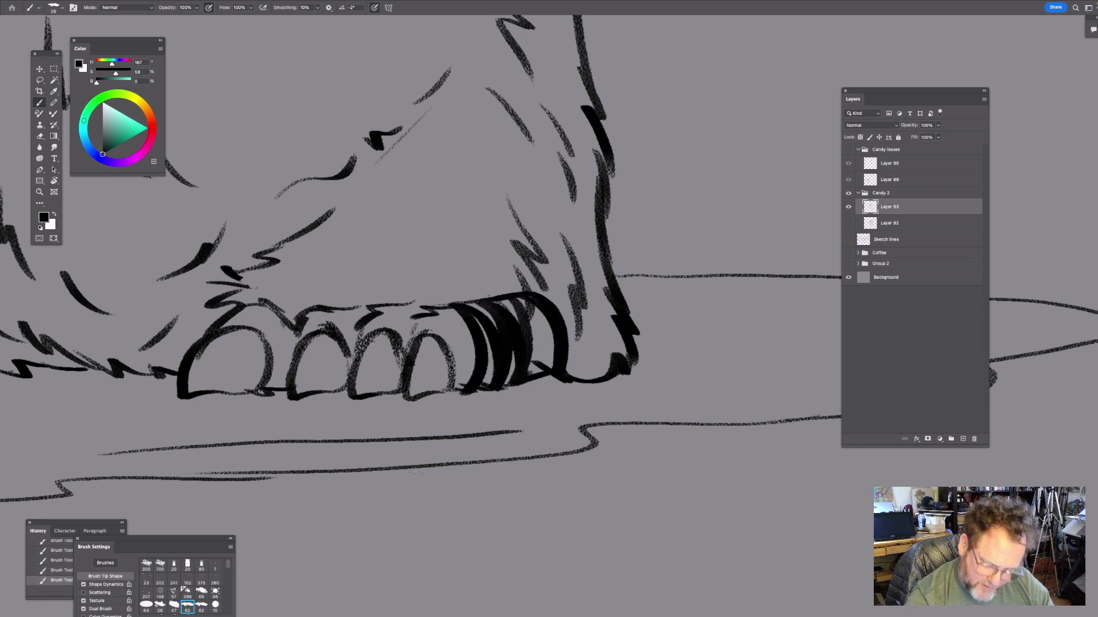
pyautogui.hotkey('ctrl', 'z')
pyautogui.hotkey('ctrl', 'z')
pyautogui.hotkey('ctrl', 'z')
pyautogui.hotkey('ctrl', 'z')
pyautogui.hotkey('ctrl', 'z')
# - Add a curved stroke beside the outermost toe and thin fur strokes above the toes of the same foot
pyautogui.moveTo(468, 326); pyautogui.dragTo(479, 369)
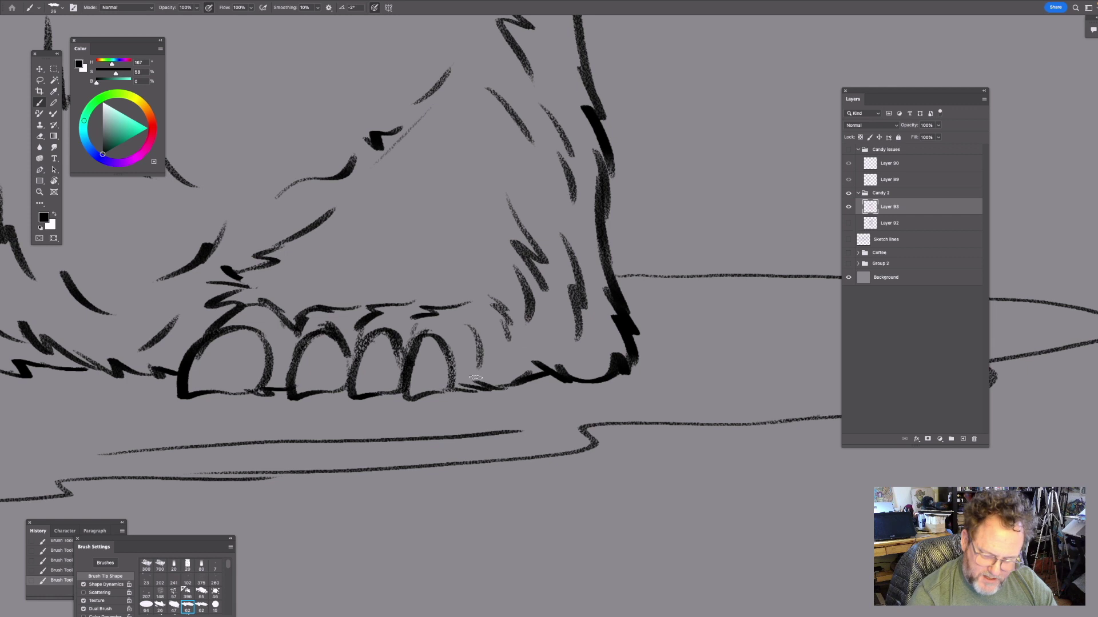
pyautogui.moveTo(508, 268); pyautogui.dragTo(525, 348)
pyautogui.moveTo(390, 264); pyautogui.dragTo(362, 336)
pyautogui.hotkey('ctrl', 'z')
pyautogui.moveTo(365, 293)
pyautogui.mouseDown()
pyautogui.moveTo(341, 334)
pyautogui.moveTo(286, 363)
pyautogui.mouseUp()
pyautogui.moveTo(376, 348); pyautogui.dragTo(344, 369)
pyautogui.moveTo(416, 338); pyautogui.dragTo(391, 364)
pyautogui.moveTo(428, 313)
pyautogui.mouseDown()
pyautogui.moveTo(414, 339)
pyautogui.moveTo(451, 362)
pyautogui.mouseUp()
# - Draw thin contour lines inside the toes of the foot on the candy-cane side
pyautogui.moveTo(472, 290); pyautogui.dragTo(701, 301)
pyautogui.moveTo(379, 342); pyautogui.dragTo(563, 358)
pyautogui.moveTo(196, 389); pyautogui.dragTo(224, 368)
pyautogui.moveTo(192, 403); pyautogui.dragTo(217, 386)
pyautogui.moveTo(200, 402); pyautogui.dragTo(307, 366)
pyautogui.moveTo(312, 395); pyautogui.dragTo(333, 364)
pyautogui.moveTo(457, 336); pyautogui.dragTo(428, 286)
# - Add thin fur strokes above and beside the toes of the candy-cane-side foot, undoing the last few
pyautogui.moveTo(304, 375); pyautogui.dragTo(322, 411)
pyautogui.moveTo(357, 412); pyautogui.dragTo(456, 364)
pyautogui.moveTo(384, 339)
pyautogui.mouseDown()
pyautogui.moveTo(392, 382)
pyautogui.moveTo(474, 355)
pyautogui.moveTo(413, 369)
pyautogui.mouseUp()
pyautogui.moveTo(430, 372)
pyautogui.mouseDown()
pyautogui.moveTo(405, 381)
pyautogui.moveTo(447, 341)
pyautogui.mouseUp()
pyautogui.moveTo(415, 356)
pyautogui.mouseDown()
pyautogui.moveTo(435, 339)
pyautogui.moveTo(417, 350)
pyautogui.moveTo(382, 326)
pyautogui.moveTo(350, 341)
pyautogui.moveTo(315, 309)
pyautogui.moveTo(266, 333)
pyautogui.mouseUp()
pyautogui.press('super+z')
pyautogui.press('super+z')
pyautogui.press('super+z')
pyautogui.press('super+z')
# - Draw thin diagonal contour lines inside the toes of the foot below the open hand, starting with the big toe
pyautogui.moveTo(706, 351); pyautogui.dragTo(327, 321)
pyautogui.moveTo(467, 296); pyautogui.dragTo(406, 331)
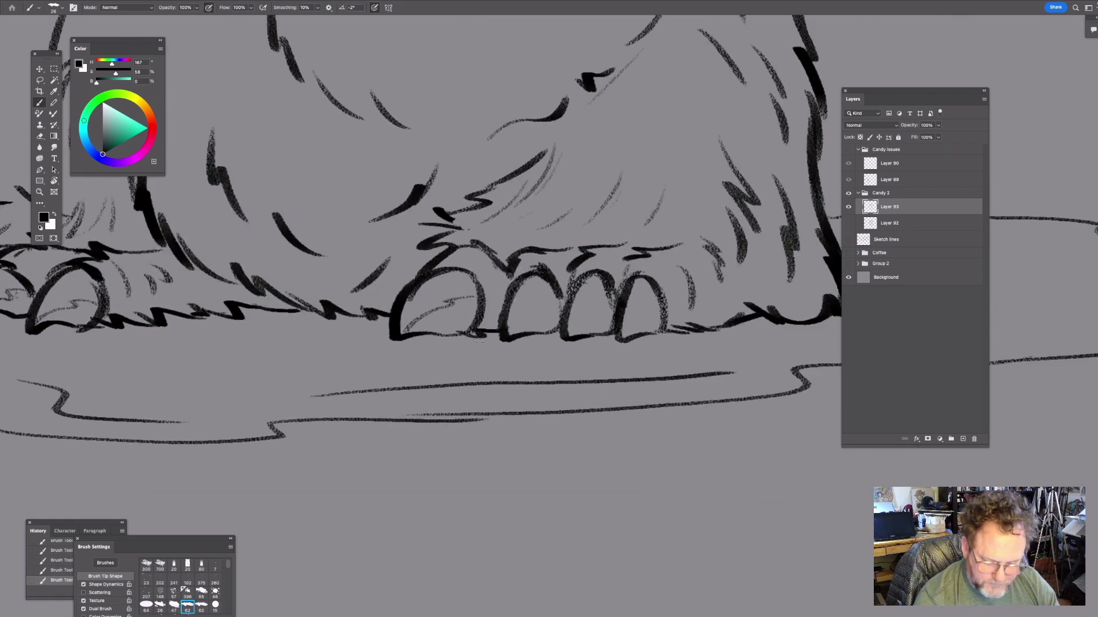
pyautogui.moveTo(566, 300); pyautogui.dragTo(512, 335)
pyautogui.moveTo(600, 303); pyautogui.dragTo(571, 336)
pyautogui.moveTo(658, 305); pyautogui.dragTo(634, 322)
pyautogui.moveTo(499, 315); pyautogui.dragTo(424, 362)
pyautogui.scroll(-3, 559, 277)
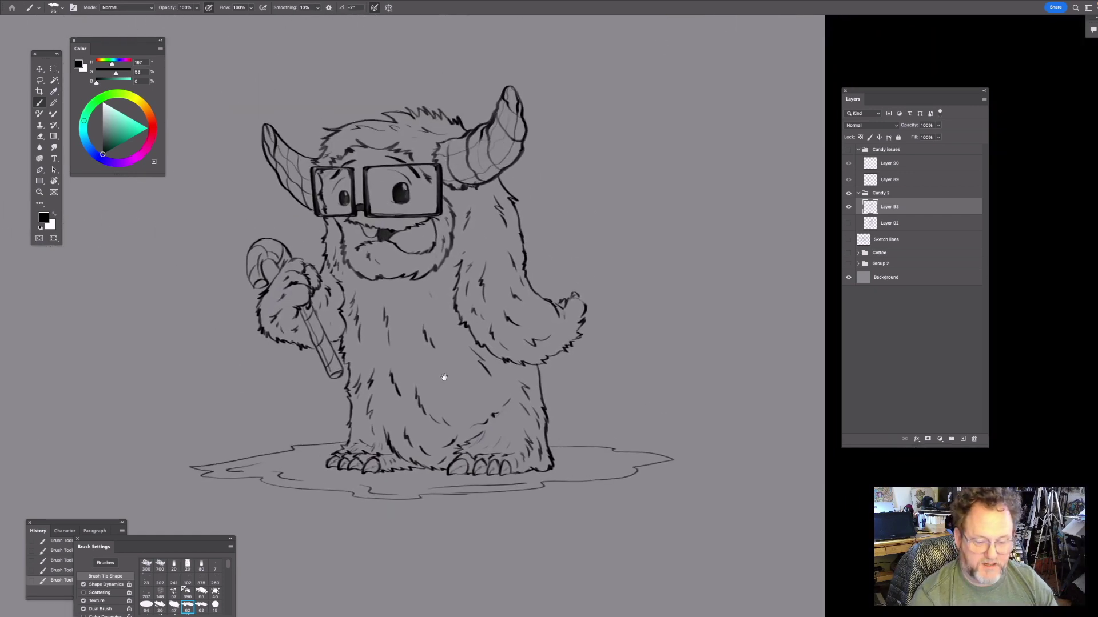
# - Shade the open mouth corner above the tongue and ink the tongue's upper edge, redoing the tongue line once
pyautogui.scroll(8, 400, 269)
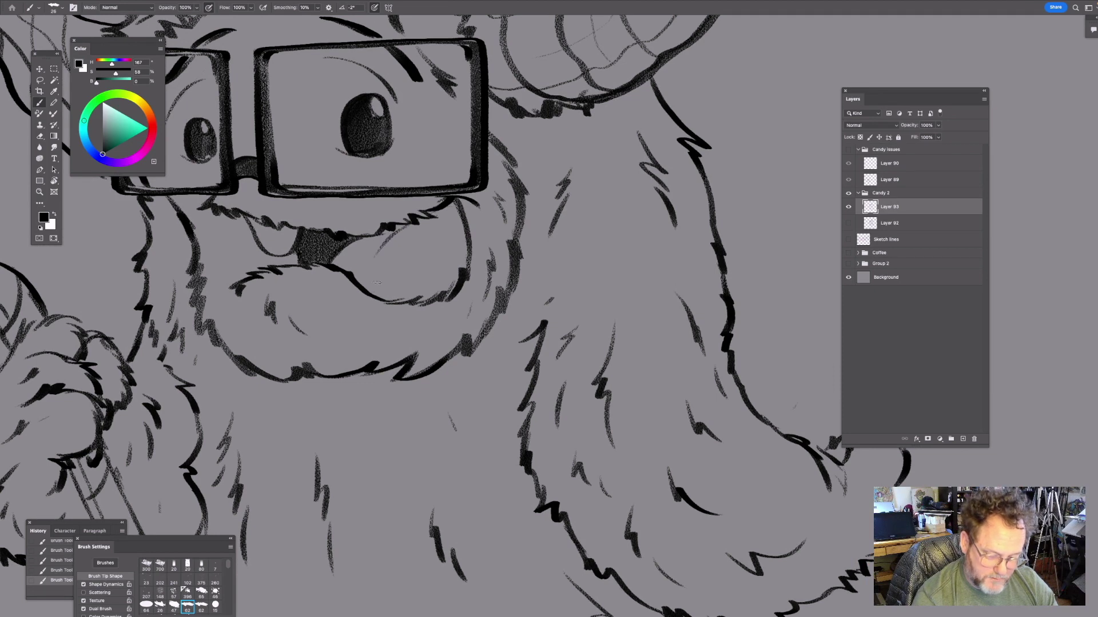
pyautogui.hotkey('ctrl', 'z')
pyautogui.moveTo(381, 229)
pyautogui.mouseDown()
pyautogui.moveTo(422, 225)
pyautogui.moveTo(472, 247)
pyautogui.mouseUp()
pyautogui.moveTo(422, 223)
pyautogui.mouseDown()
pyautogui.moveTo(458, 204)
pyautogui.moveTo(448, 223)
pyautogui.moveTo(465, 235)
pyautogui.moveTo(443, 206)
pyautogui.moveTo(416, 226)
pyautogui.moveTo(468, 245)
pyautogui.moveTo(433, 228)
pyautogui.moveTo(386, 247)
pyautogui.mouseUp()
pyautogui.moveTo(451, 289); pyautogui.dragTo(501, 309)
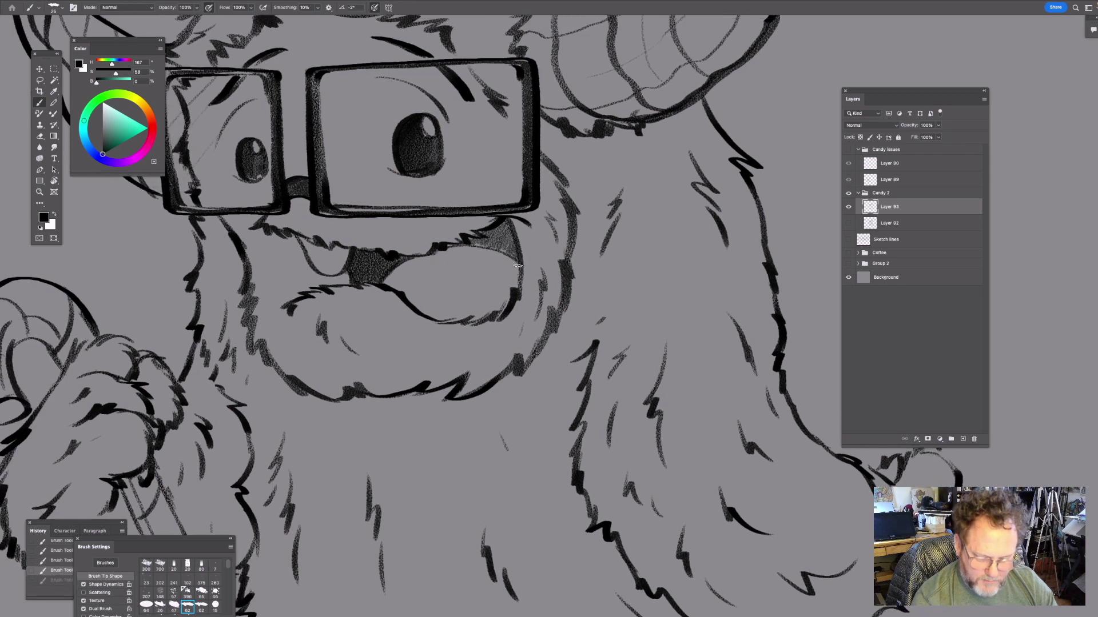
pyautogui.moveTo(520, 263)
pyautogui.mouseDown()
pyautogui.moveTo(486, 253)
pyautogui.moveTo(450, 267)
pyautogui.moveTo(477, 249)
pyautogui.moveTo(450, 246)
pyautogui.moveTo(393, 272)
pyautogui.mouseUp()
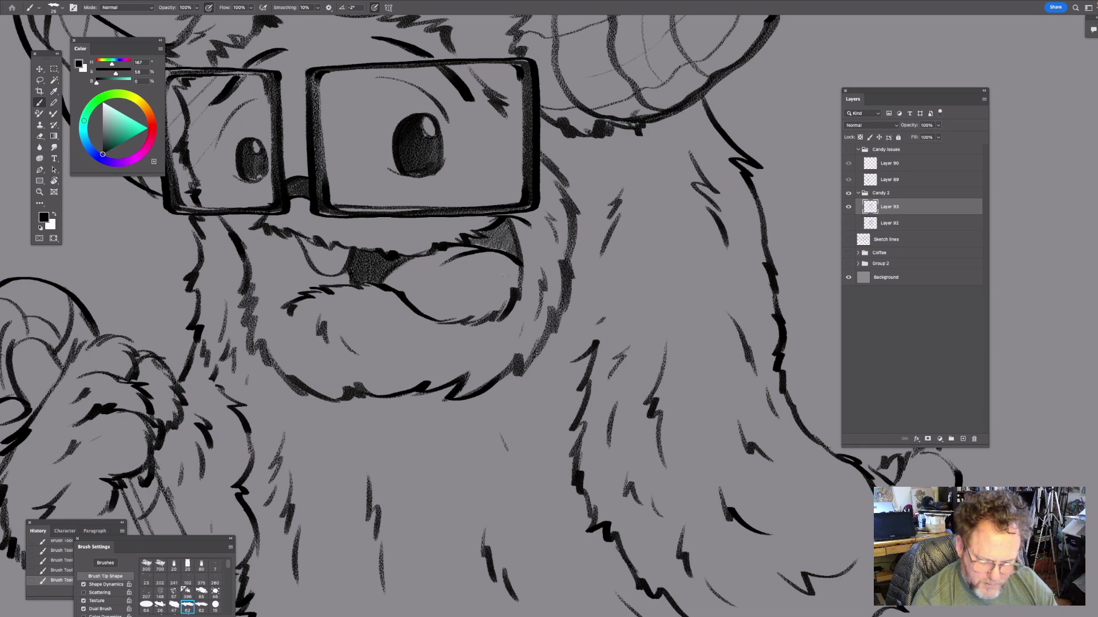
pyautogui.press('super+z')
pyautogui.moveTo(509, 287)
pyautogui.mouseDown()
pyautogui.moveTo(516, 360)
pyautogui.moveTo(481, 399)
pyautogui.mouseUp()
# - Draw curved ridge lines across the larger horn, undoing the first attempts
pyautogui.moveTo(579, 306); pyautogui.dragTo(443, 404)
pyautogui.moveTo(548, 234); pyautogui.dragTo(519, 246)
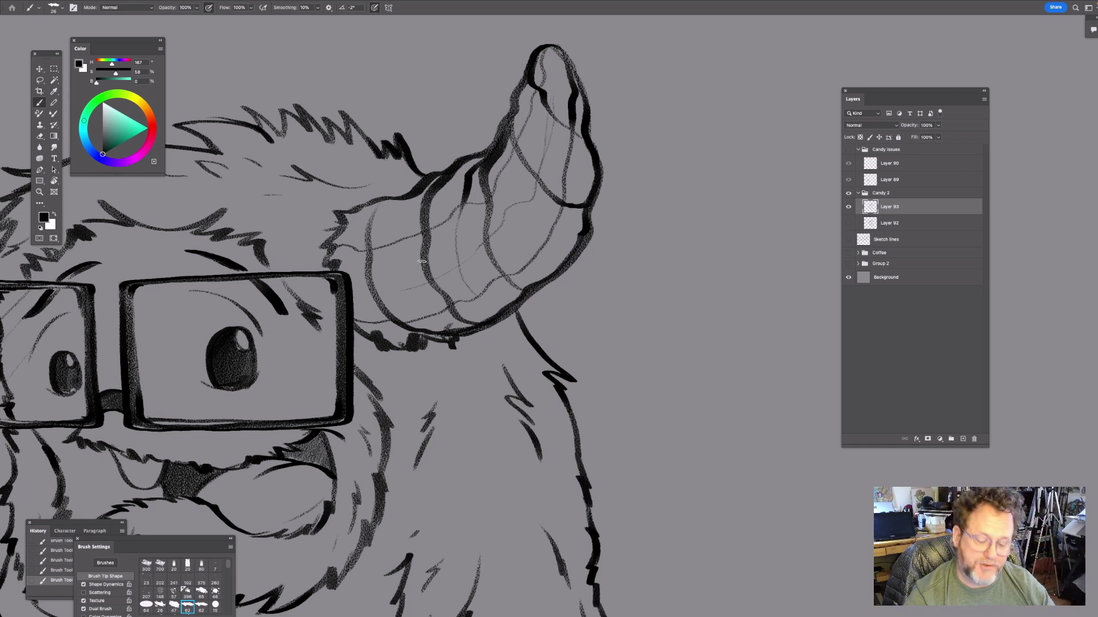
pyautogui.moveTo(502, 179); pyautogui.dragTo(554, 261)
pyautogui.press('super+z')
pyautogui.moveTo(451, 202)
pyautogui.mouseDown()
pyautogui.moveTo(452, 260)
pyautogui.moveTo(483, 307)
pyautogui.mouseUp()
pyautogui.press('super+z')
pyautogui.moveTo(391, 213); pyautogui.dragTo(414, 334)
pyautogui.moveTo(486, 257); pyautogui.dragTo(424, 337)
pyautogui.moveTo(423, 336); pyautogui.dragTo(438, 305)
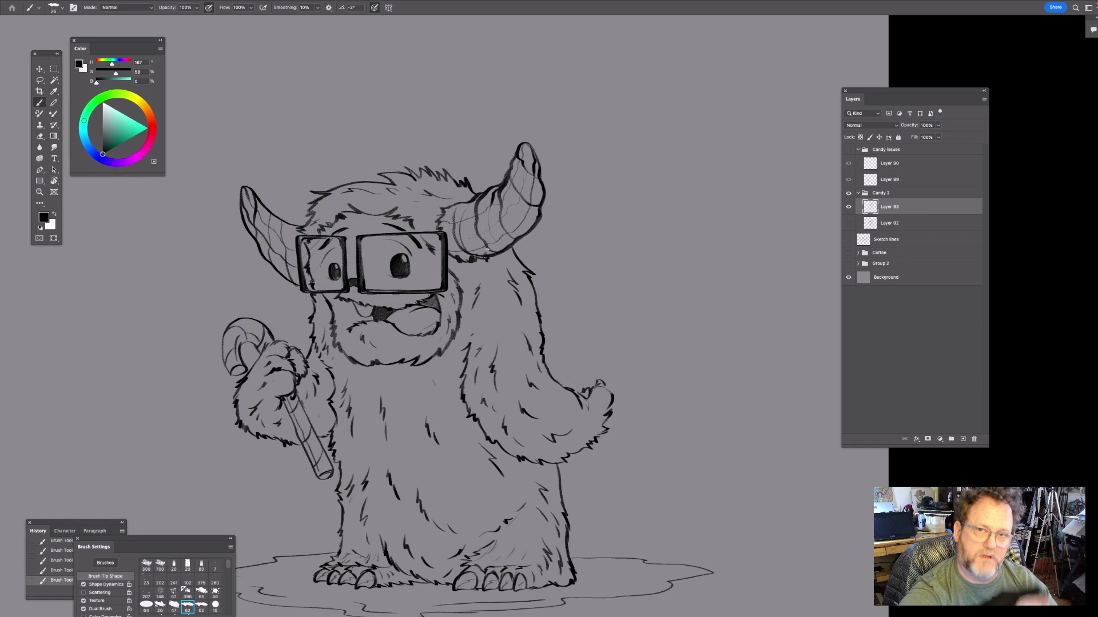
pyautogui.moveTo(255, 255); pyautogui.dragTo(348, 218)
pyautogui.moveTo(369, 171); pyautogui.dragTo(363, 201)
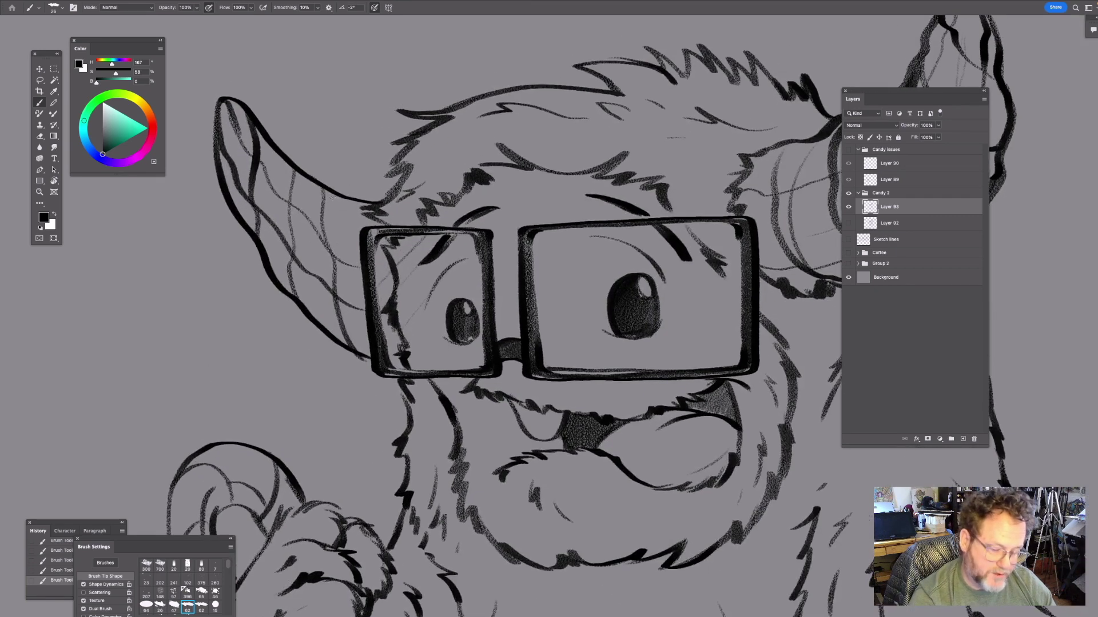
pyautogui.hotkey('ctrl', 'z')
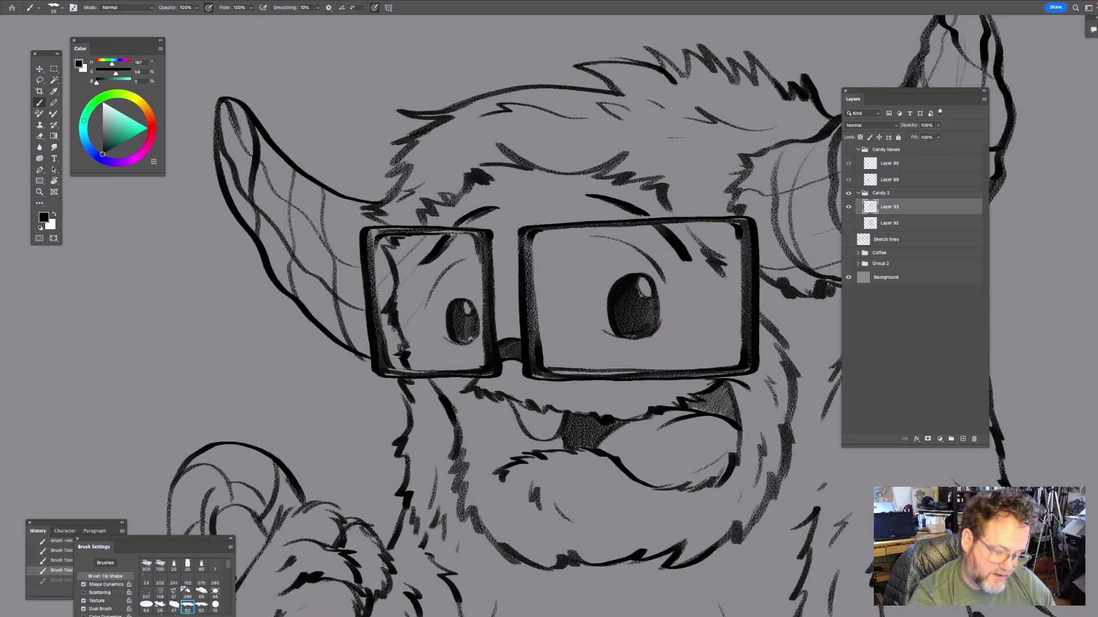
# - Toggle the line art on Layer 93 off and back on to check it around the feet and ground patch
pyautogui.moveTo(439, 404); pyautogui.dragTo(387, 437)
pyautogui.moveTo(486, 450); pyautogui.dragTo(448, 282)
pyautogui.moveTo(498, 449); pyautogui.dragTo(560, 341)
pyautogui.moveTo(445, 389); pyautogui.dragTo(494, 362)
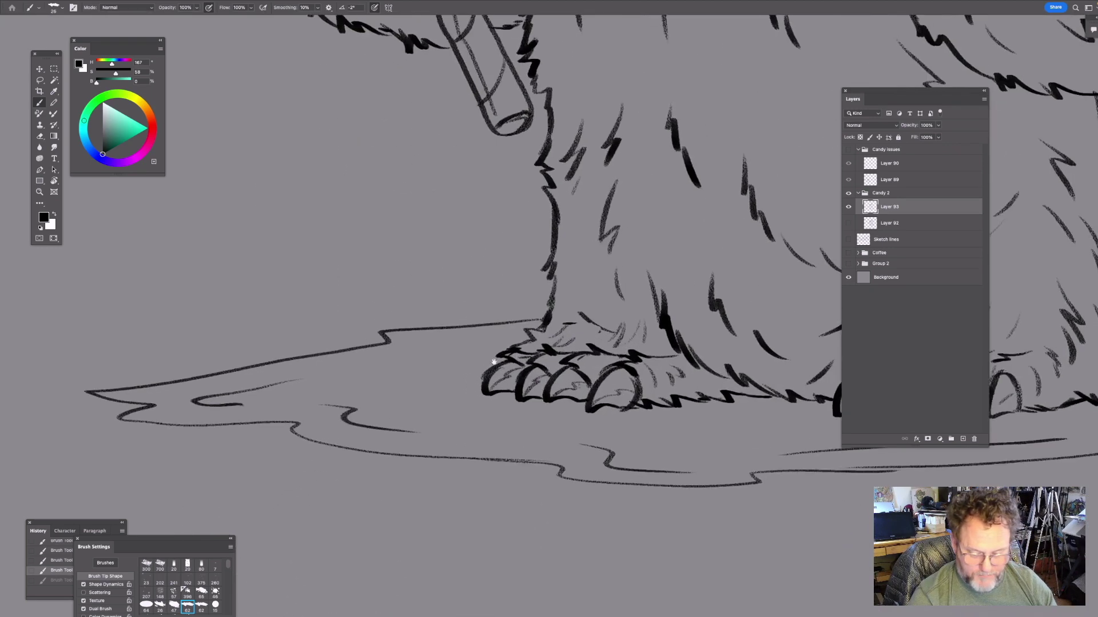
pyautogui.click(849, 207)
pyautogui.click(849, 207)
# - Add thin inner contour lines to the ground patch around the feet
pyautogui.moveTo(507, 333)
pyautogui.mouseDown()
pyautogui.moveTo(448, 337)
pyautogui.moveTo(337, 374)
pyautogui.moveTo(410, 405)
pyautogui.mouseUp()
pyautogui.moveTo(506, 414)
pyautogui.mouseDown()
pyautogui.moveTo(473, 429)
pyautogui.moveTo(520, 434)
pyautogui.mouseUp()
pyautogui.moveTo(747, 392)
pyautogui.mouseDown()
pyautogui.moveTo(600, 333)
pyautogui.moveTo(469, 318)
pyautogui.mouseUp()
pyautogui.moveTo(388, 365); pyautogui.dragTo(449, 382)
pyautogui.moveTo(692, 350); pyautogui.dragTo(613, 371)
pyautogui.moveTo(710, 330); pyautogui.dragTo(569, 433)
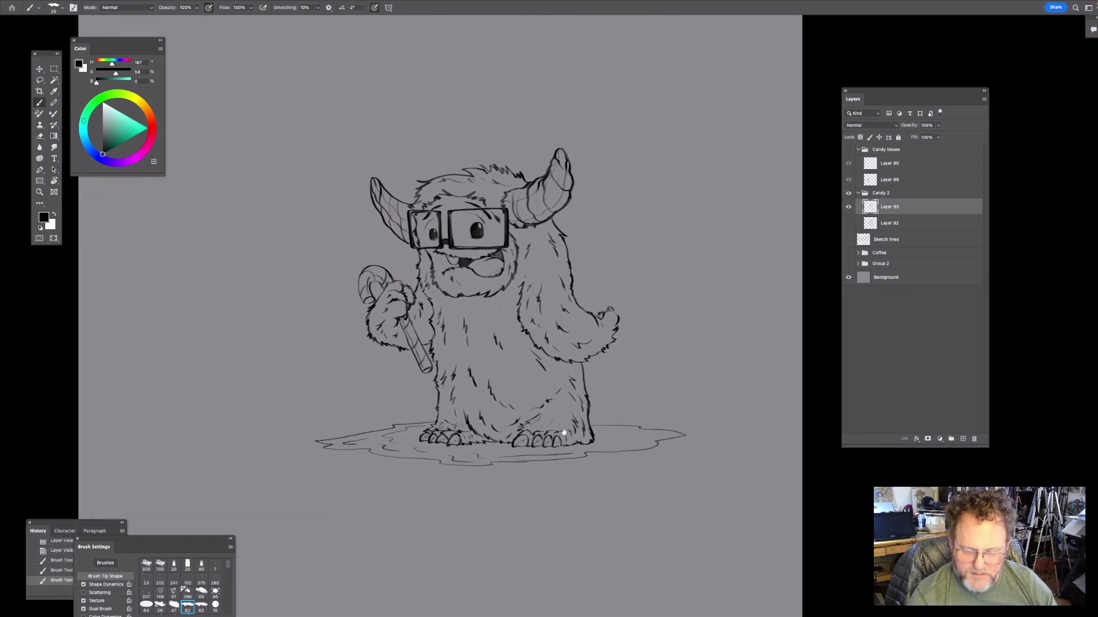
# - Add a few small finishing strokes to the line art around the head and shoulder
pyautogui.scroll(5, 543, 310)
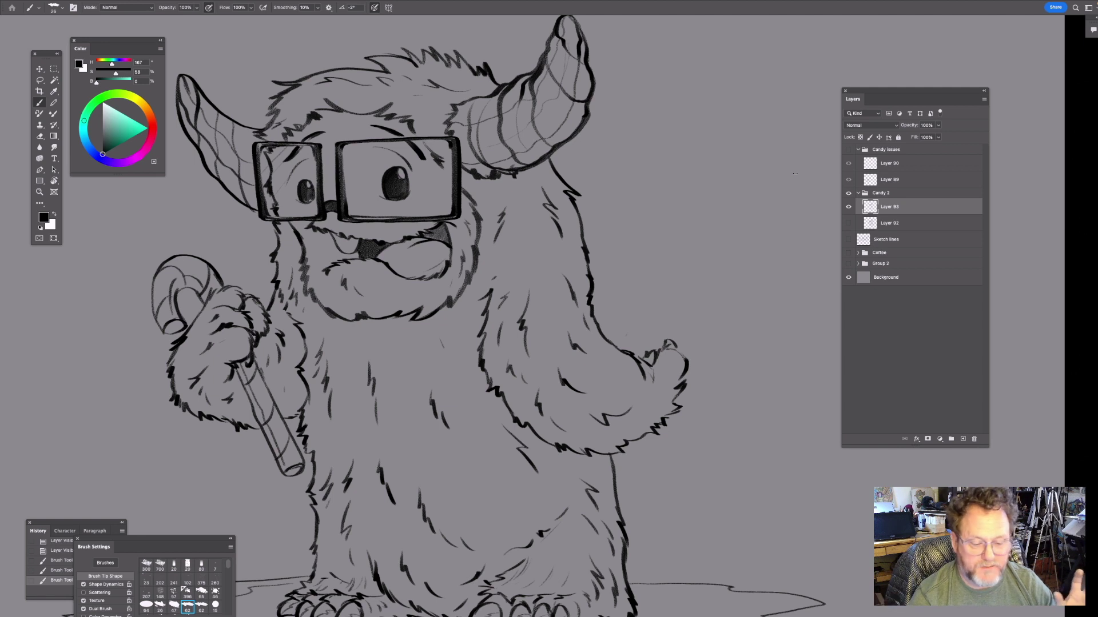
pyautogui.moveTo(440, 167); pyautogui.dragTo(449, 175)
pyautogui.moveTo(551, 147); pyautogui.dragTo(545, 191)
pyautogui.moveTo(418, 184); pyautogui.dragTo(426, 198)
pyautogui.scroll(-2, 490, 318)
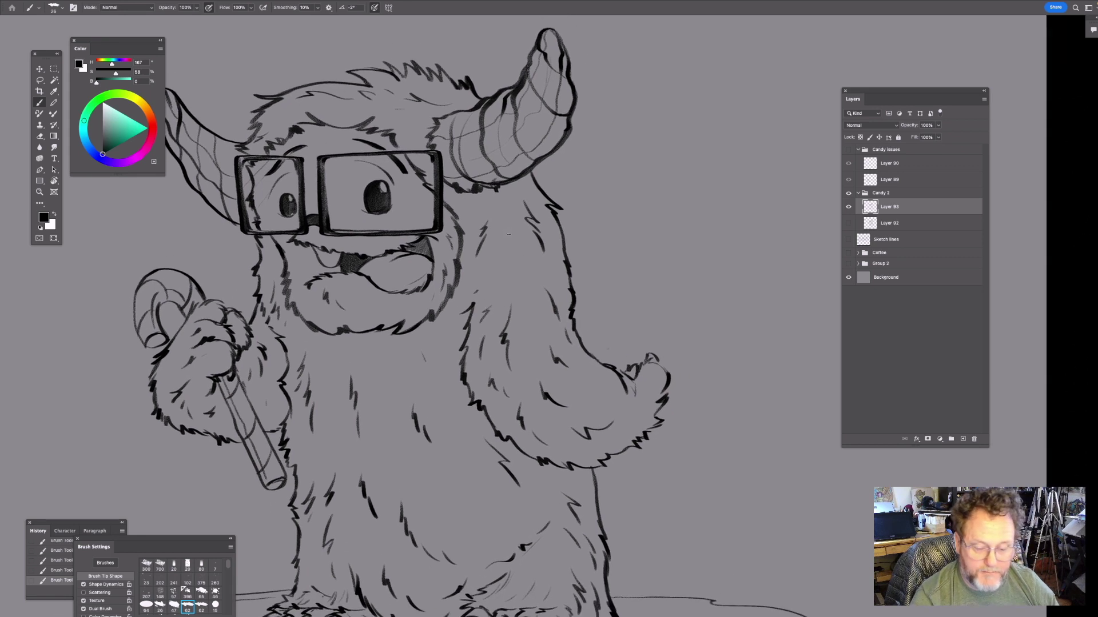
pyautogui.moveTo(613, 282); pyautogui.dragTo(647, 170)
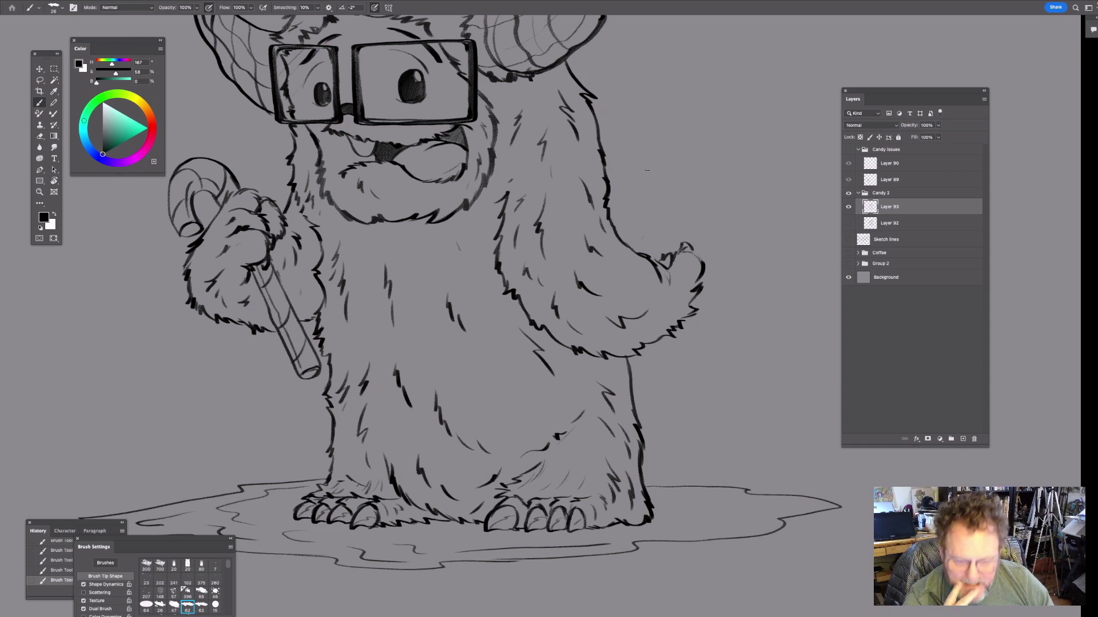
pyautogui.moveTo(540, 189)
pyautogui.mouseDown()
pyautogui.moveTo(532, 213)
pyautogui.moveTo(558, 263)
pyautogui.mouseUp()
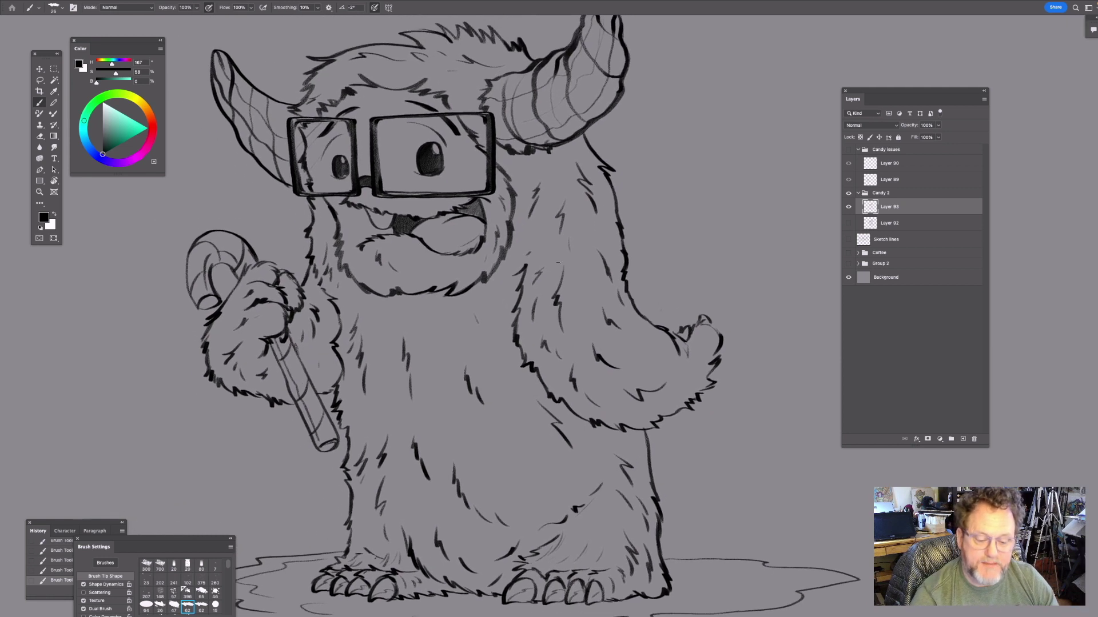
# - Create a new layer above Layer 93, lower Layer 93's opacity, and make the new layer active
pyautogui.click(963, 439)
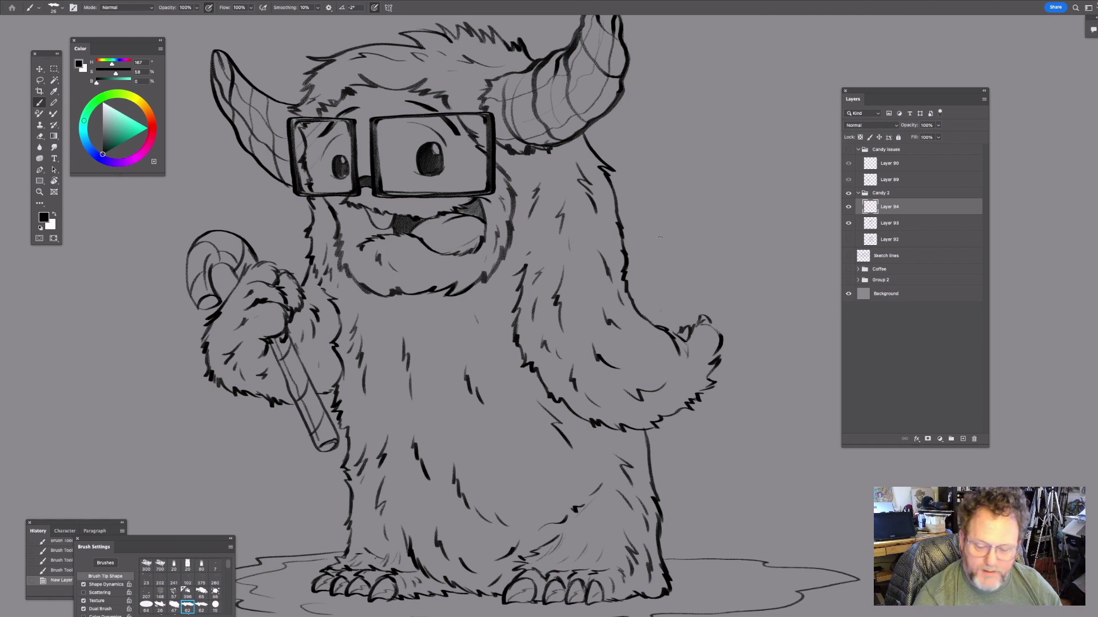
pyautogui.click(915, 232)
pyautogui.click(938, 125)
pyautogui.moveTo(938, 136); pyautogui.dragTo(919, 139)
pyautogui.click(910, 207)
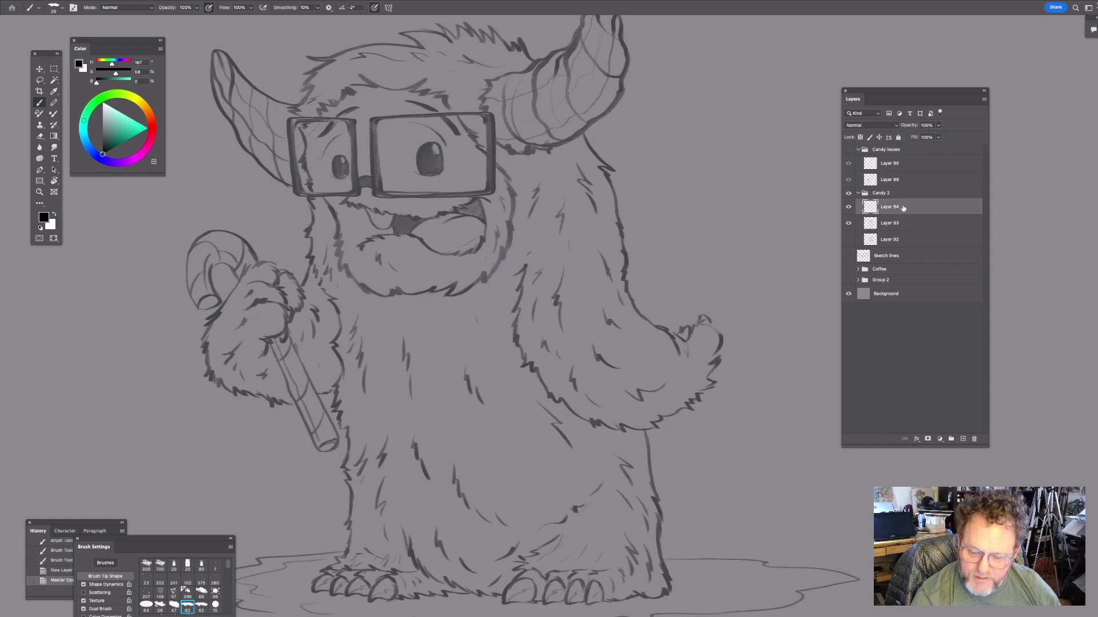
# - Sketch the scarf's upper edge on Layer 94 as a sweeping curve under the chin, using a slightly smaller brush
pyautogui.moveTo(550, 272); pyautogui.dragTo(536, 287)
pyautogui.moveTo(435, 290); pyautogui.dragTo(455, 298)
pyautogui.press('[')
pyautogui.moveTo(416, 343); pyautogui.dragTo(457, 369)
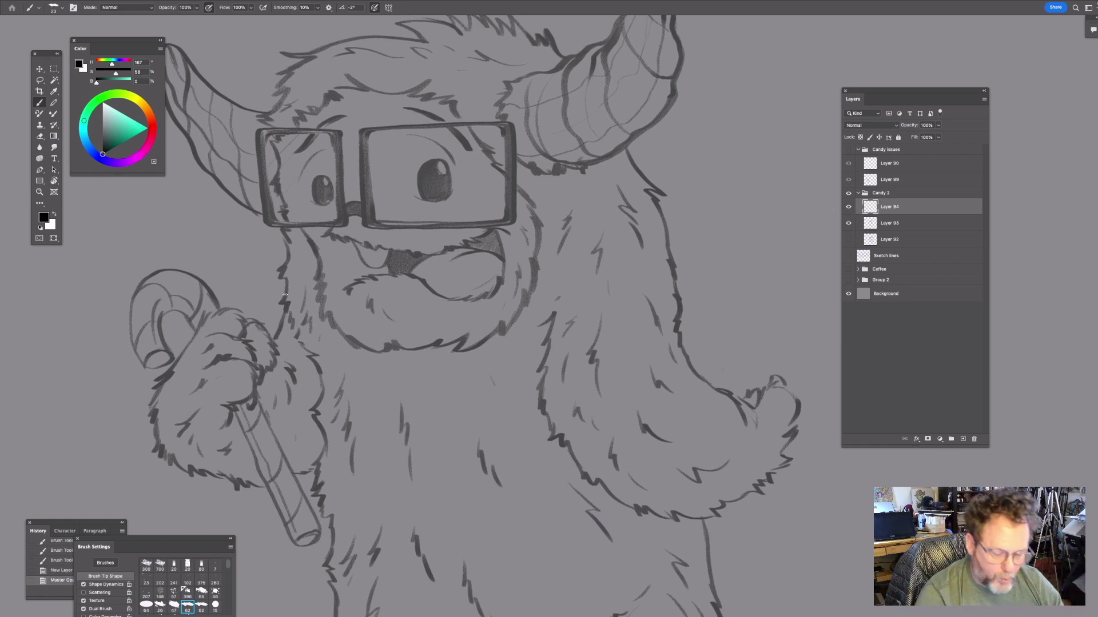
pyautogui.moveTo(257, 308)
pyautogui.mouseDown()
pyautogui.moveTo(268, 298)
pyautogui.moveTo(329, 360)
pyautogui.moveTo(427, 378)
pyautogui.moveTo(522, 351)
pyautogui.moveTo(633, 277)
pyautogui.moveTo(666, 228)
pyautogui.mouseUp()
pyautogui.moveTo(724, 311)
pyautogui.mouseDown()
pyautogui.moveTo(722, 275)
pyautogui.moveTo(707, 281)
pyautogui.mouseUp()
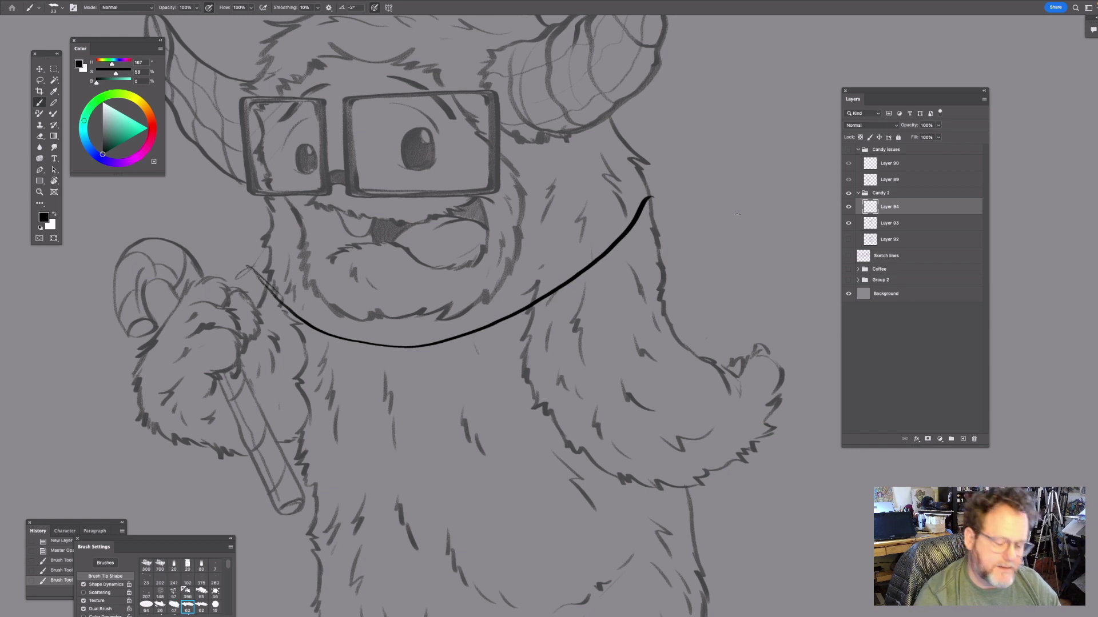
# - Build up the scarf's pointed end beneath the cheek on the candy cane side
pyautogui.moveTo(268, 247)
pyautogui.mouseDown()
pyautogui.moveTo(264, 291)
pyautogui.moveTo(268, 245)
pyautogui.moveTo(292, 280)
pyautogui.moveTo(268, 239)
pyautogui.moveTo(254, 313)
pyautogui.mouseUp()
pyautogui.rightClick(265, 247)
pyautogui.moveTo(377, 307); pyautogui.dragTo(325, 223)
pyautogui.moveTo(203, 221); pyautogui.dragTo(281, 318)
# - Lightly rough in the scarf's lower edge across the chest and round its end over the thumbs-up arm's shoulder
pyautogui.moveTo(417, 235); pyautogui.dragTo(412, 274)
pyautogui.moveTo(189, 291)
pyautogui.mouseDown()
pyautogui.moveTo(383, 327)
pyautogui.moveTo(547, 163)
pyautogui.moveTo(460, 319)
pyautogui.mouseUp()
pyautogui.moveTo(437, 212)
pyautogui.mouseDown()
pyautogui.moveTo(463, 163)
pyautogui.moveTo(473, 169)
pyautogui.moveTo(455, 159)
pyautogui.moveTo(474, 171)
pyautogui.moveTo(487, 216)
pyautogui.moveTo(462, 269)
pyautogui.moveTo(573, 177)
pyautogui.mouseUp()
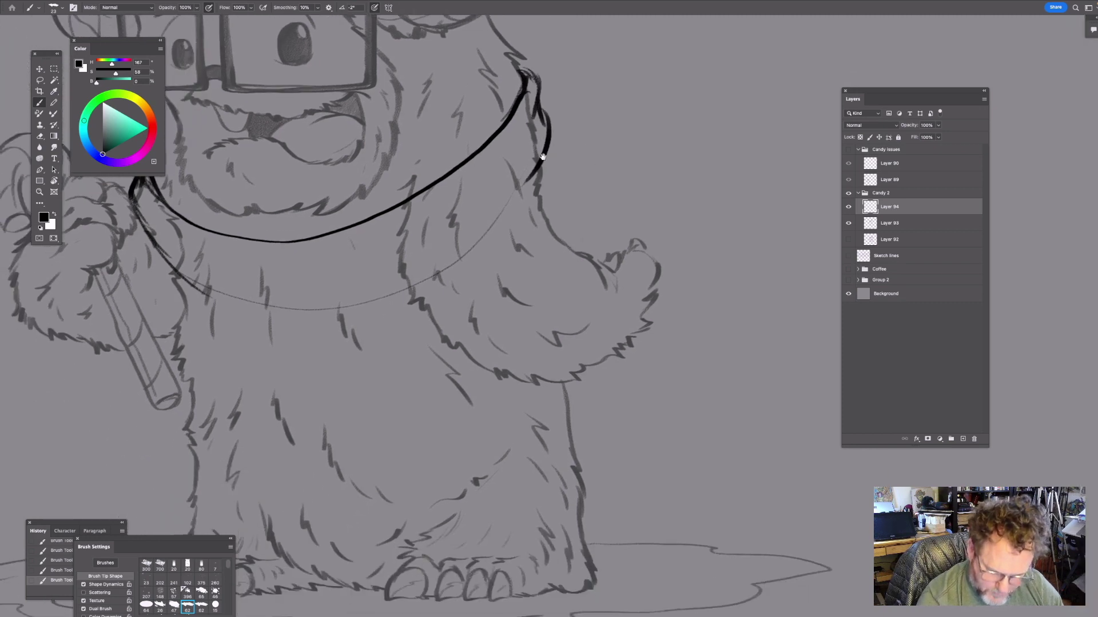
# - Try a smooth dark lower scarf edge over the thumbs-up arm, with test curves showing the arm's form
pyautogui.moveTo(574, 139)
pyautogui.mouseDown()
pyautogui.moveTo(474, 271)
pyautogui.moveTo(402, 318)
pyautogui.moveTo(344, 335)
pyautogui.mouseUp()
pyautogui.keyDown('alt'); pyautogui.keyDown('super'); pyautogui.click(434, 298); pyautogui.keyUp('super'); pyautogui.keyUp('alt')
pyautogui.moveTo(406, 319)
pyautogui.mouseDown()
pyautogui.moveTo(440, 298)
pyautogui.moveTo(425, 336)
pyautogui.mouseUp()
pyautogui.moveTo(418, 283); pyautogui.dragTo(438, 314)
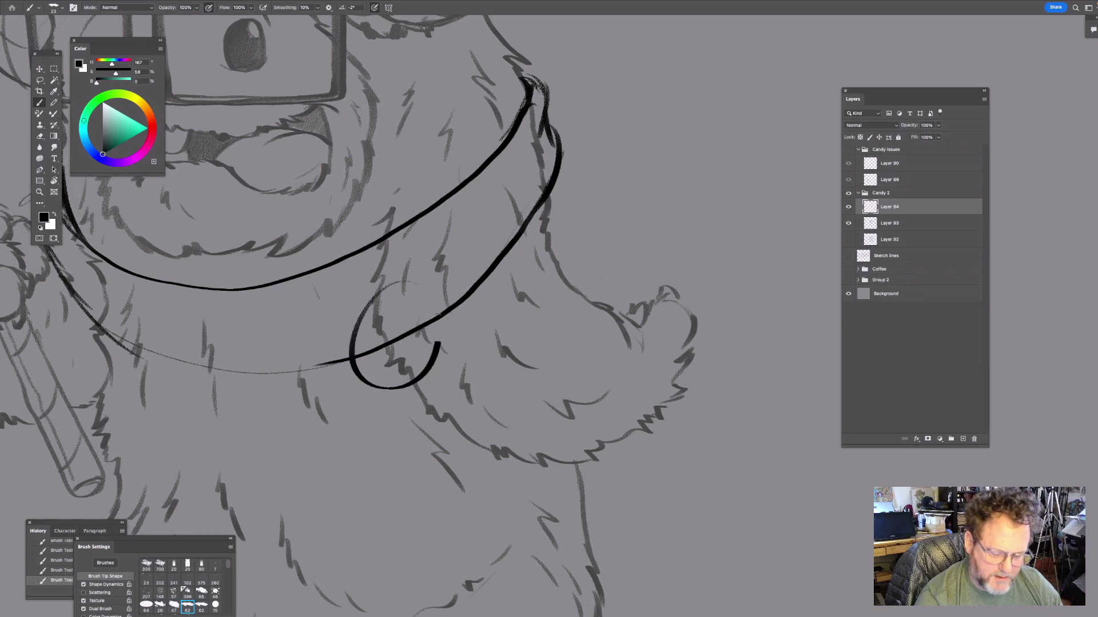
pyautogui.hotkey('ctrl', 'z')
pyautogui.moveTo(381, 342); pyautogui.dragTo(390, 217)
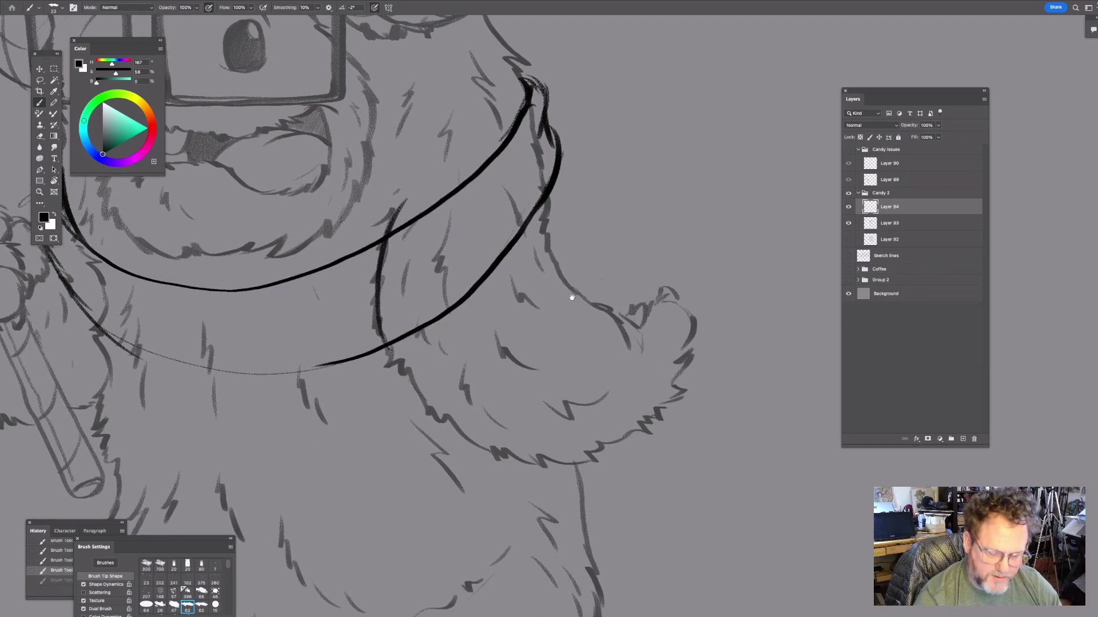
pyautogui.moveTo(572, 297); pyautogui.dragTo(583, 270)
pyautogui.hotkey('ctrl', 'z')
# - Erase the dark lower scarf edge where it crosses the thumbs-up arm
pyautogui.moveTo(553, 201); pyautogui.dragTo(547, 205)
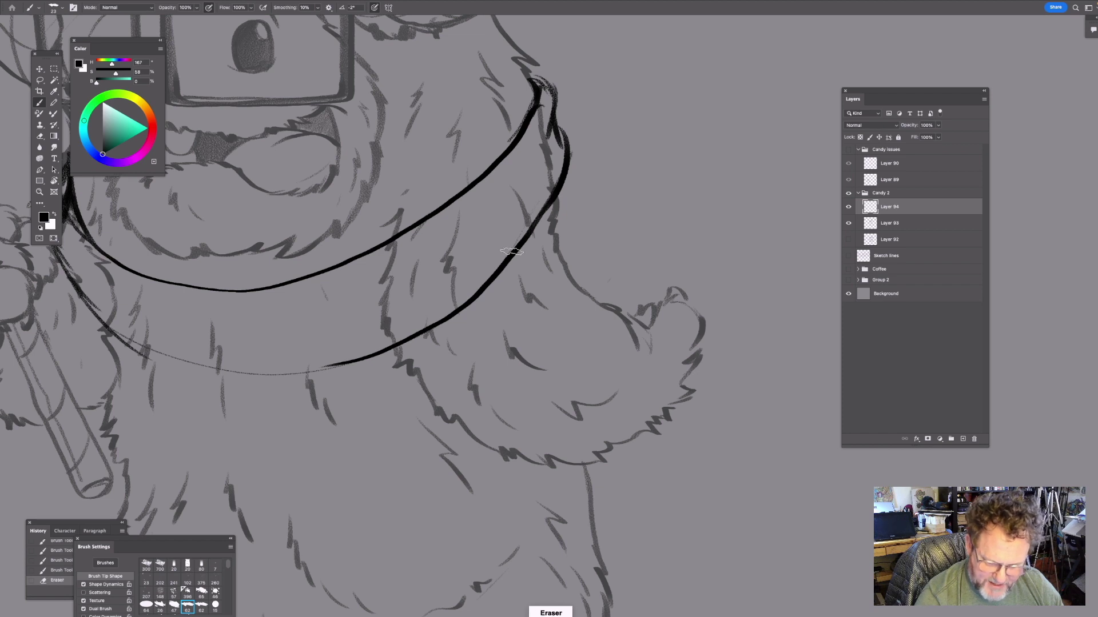
pyautogui.moveTo(563, 158); pyautogui.dragTo(506, 260)
pyautogui.moveTo(509, 255)
pyautogui.mouseDown()
pyautogui.moveTo(549, 200)
pyautogui.moveTo(434, 327)
pyautogui.moveTo(345, 360)
pyautogui.mouseUp()
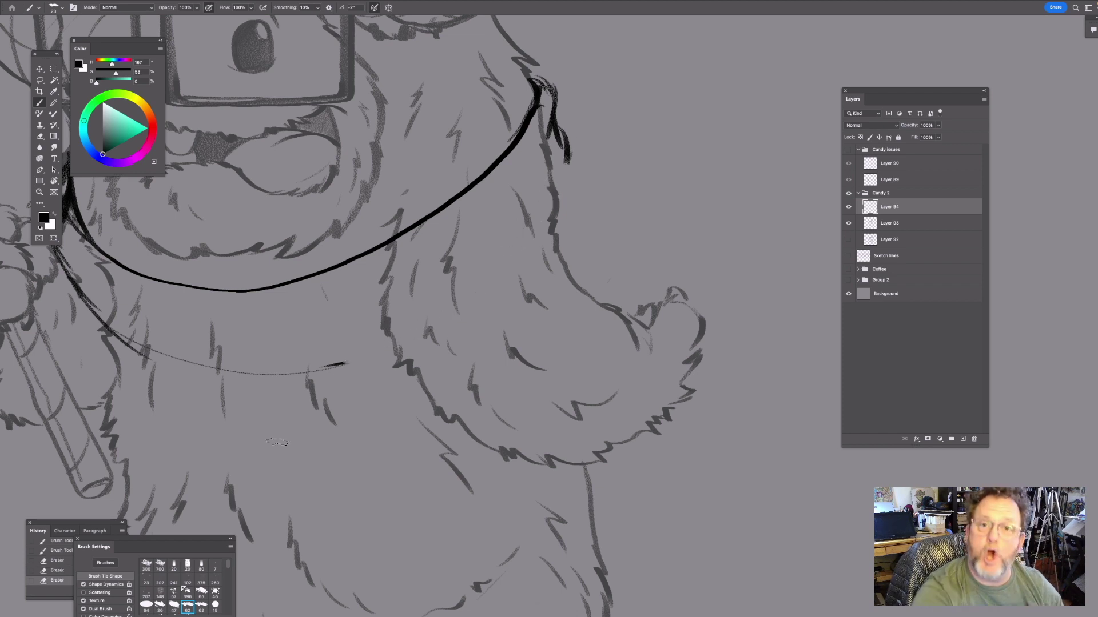
# - Redraw the scarf's lower and upper edges so they bend up and over the thumbs-up arm's shoulder
pyautogui.press('b')
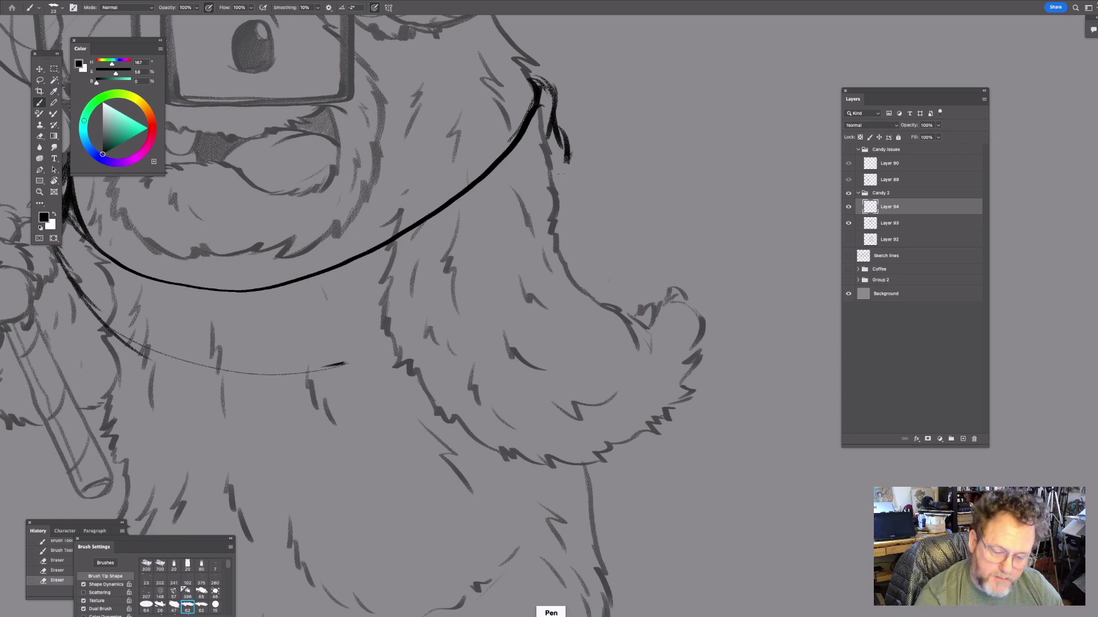
pyautogui.moveTo(324, 368)
pyautogui.mouseDown()
pyautogui.moveTo(399, 319)
pyautogui.moveTo(468, 249)
pyautogui.moveTo(551, 218)
pyautogui.moveTo(537, 218)
pyautogui.moveTo(572, 176)
pyautogui.moveTo(575, 139)
pyautogui.moveTo(572, 200)
pyautogui.mouseUp()
pyautogui.scroll(3, 572, 200)
pyautogui.press('e')
pyautogui.moveTo(535, 130)
pyautogui.mouseDown()
pyautogui.moveTo(373, 280)
pyautogui.moveTo(322, 308)
pyautogui.moveTo(379, 264)
pyautogui.moveTo(435, 188)
pyautogui.moveTo(532, 132)
pyautogui.mouseUp()
pyautogui.rightClick(483, 162)
pyautogui.moveTo(392, 250); pyautogui.dragTo(529, 139)
# - Add a small hooked fold at the scarf's shoulder end and strengthen its outer contour
pyautogui.moveTo(550, 286)
pyautogui.mouseDown()
pyautogui.moveTo(490, 333)
pyautogui.moveTo(525, 309)
pyautogui.mouseUp()
pyautogui.moveTo(542, 164)
pyautogui.mouseDown()
pyautogui.moveTo(494, 212)
pyautogui.moveTo(524, 201)
pyautogui.mouseUp()
pyautogui.moveTo(564, 220)
pyautogui.mouseDown()
pyautogui.moveTo(624, 213)
pyautogui.moveTo(660, 192)
pyautogui.mouseUp()
pyautogui.moveTo(483, 291); pyautogui.dragTo(589, 265)
# - Toggle Layer 94's visibility to compare the drawing with and without the scarf
pyautogui.click(849, 208)
pyautogui.click(849, 208)
pyautogui.click(849, 207)
pyautogui.click(849, 208)
# - Darken the pointed end of the scarf beneath the cheek on the candy cane side
pyautogui.moveTo(408, 240); pyautogui.dragTo(433, 275)
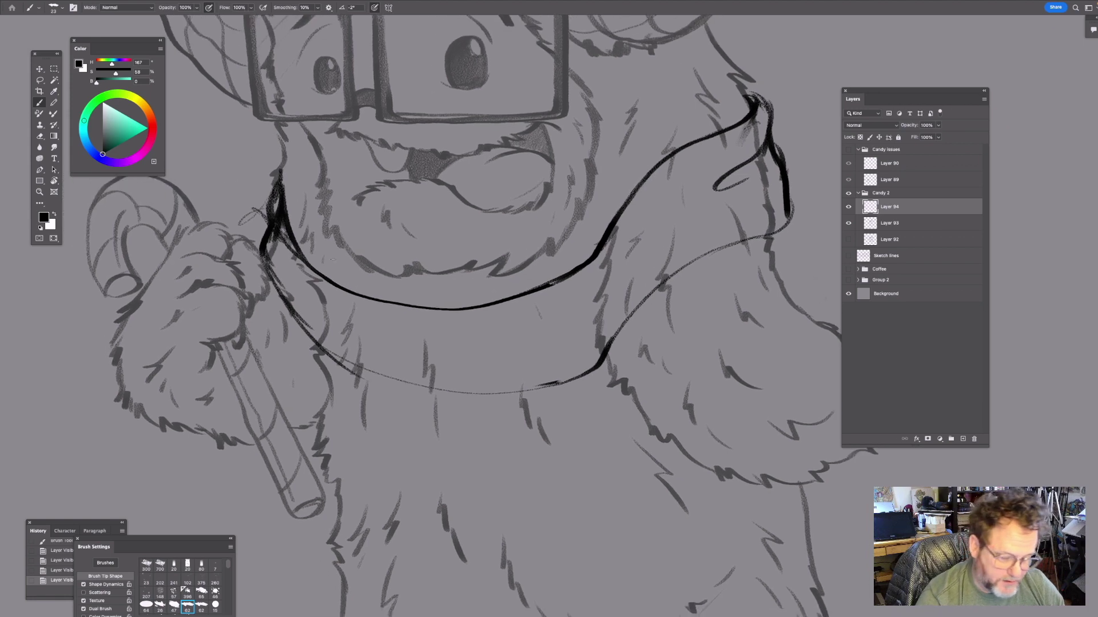
pyautogui.moveTo(279, 166); pyautogui.dragTo(266, 235)
pyautogui.moveTo(313, 285); pyautogui.dragTo(332, 283)
# - Try a rounded form with a crossing stroke at the scarf's end beside the candy cane hand
pyautogui.moveTo(276, 242)
pyautogui.mouseDown()
pyautogui.moveTo(264, 272)
pyautogui.moveTo(253, 234)
pyautogui.mouseUp()
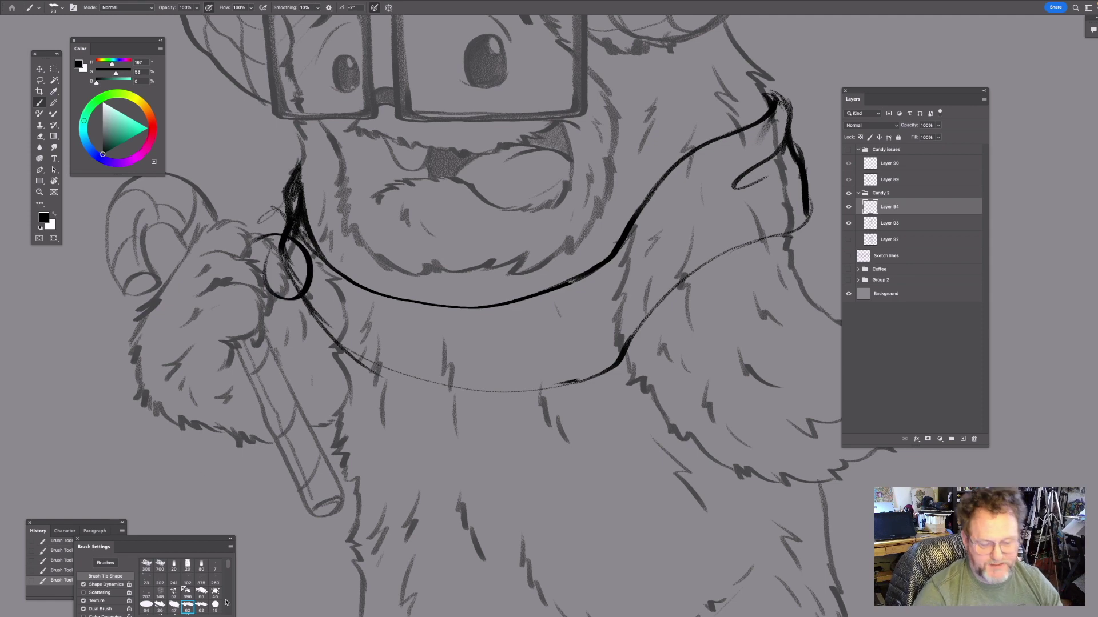
pyautogui.moveTo(417, 269); pyautogui.dragTo(457, 269)
pyautogui.moveTo(359, 315); pyautogui.dragTo(465, 304)
pyautogui.moveTo(399, 311); pyautogui.dragTo(515, 381)
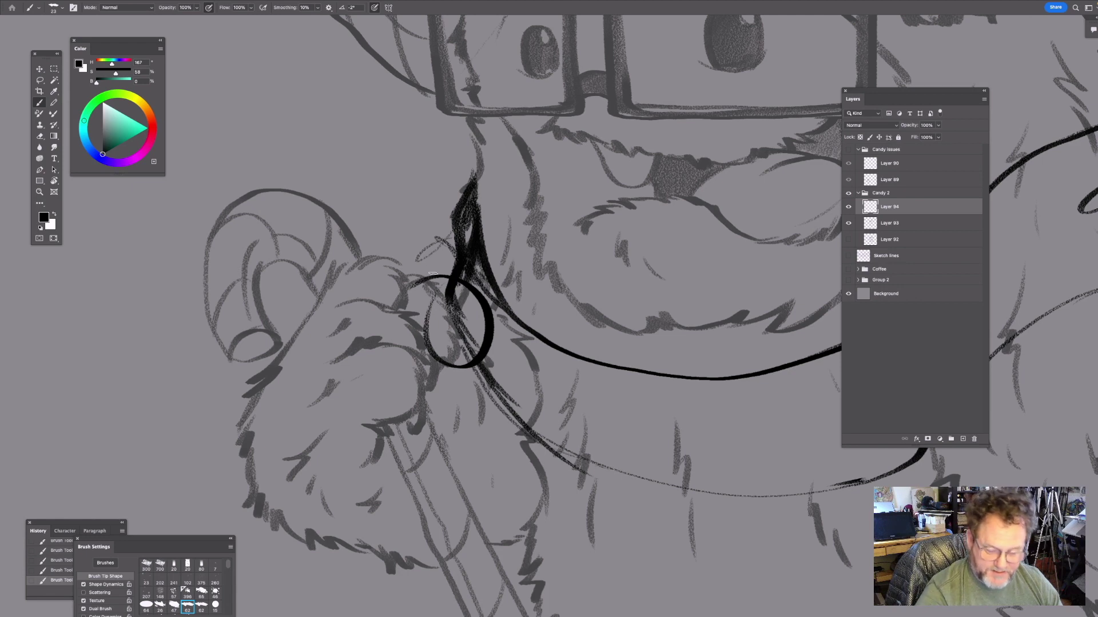
pyautogui.moveTo(430, 264); pyautogui.dragTo(469, 364)
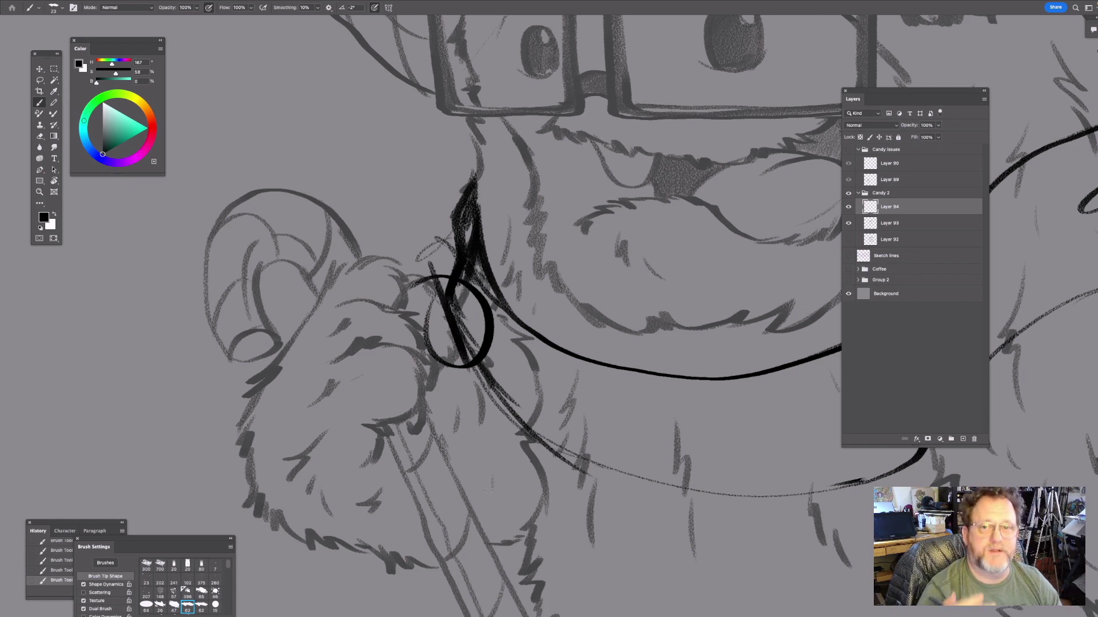
pyautogui.hotkey('ctrl', 'z')
pyautogui.hotkey('ctrl', 'z')
pyautogui.hotkey('ctrl', 'z')
pyautogui.hotkey('ctrl', 'z')
# - Draw the scarf's bulging outer contour beside the candy cane hand and carry it into the lower edge
pyautogui.moveTo(583, 342); pyautogui.dragTo(484, 307)
pyautogui.moveTo(357, 220); pyautogui.dragTo(336, 312)
pyautogui.moveTo(414, 253); pyautogui.dragTo(311, 153)
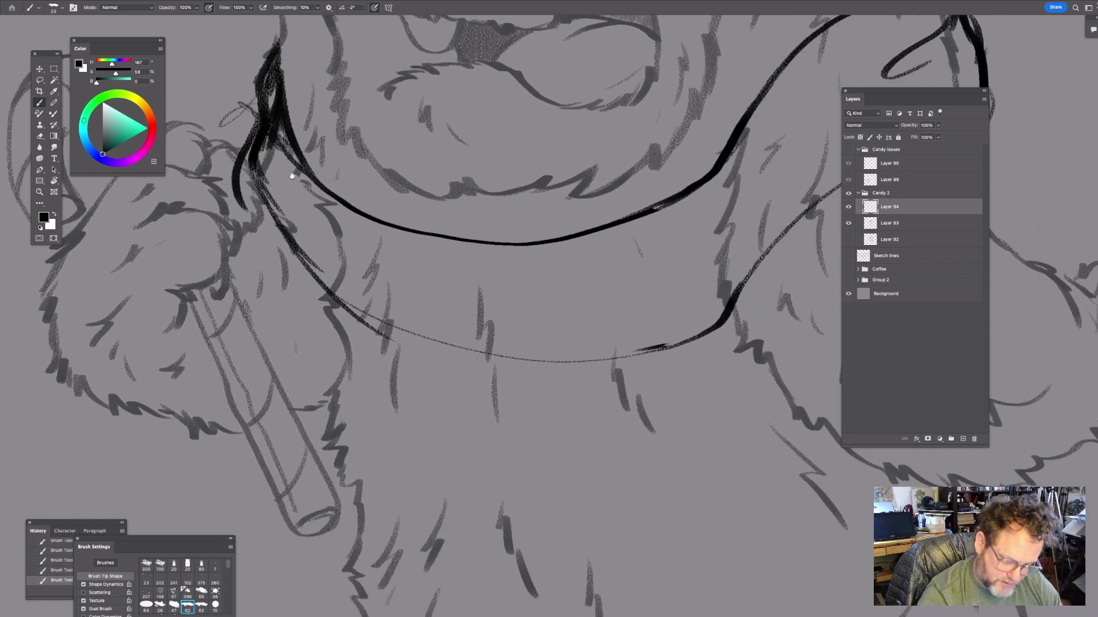
pyautogui.moveTo(240, 198); pyautogui.dragTo(280, 252)
pyautogui.moveTo(253, 218)
pyautogui.mouseDown()
pyautogui.moveTo(301, 277)
pyautogui.moveTo(383, 332)
pyautogui.mouseUp()
pyautogui.moveTo(285, 253); pyautogui.dragTo(382, 336)
# - Erase the stray lines inside the scarf's bulge by the candy cane hand and darken the lower edge across the chest
pyautogui.moveTo(574, 280); pyautogui.dragTo(579, 225)
pyautogui.moveTo(376, 230); pyautogui.dragTo(439, 353)
pyautogui.press('e')
pyautogui.moveTo(346, 229)
pyautogui.mouseDown()
pyautogui.moveTo(320, 245)
pyautogui.moveTo(448, 375)
pyautogui.mouseUp()
pyautogui.moveTo(480, 412)
pyautogui.mouseDown()
pyautogui.moveTo(445, 401)
pyautogui.moveTo(415, 350)
pyautogui.mouseUp()
pyautogui.press('b')
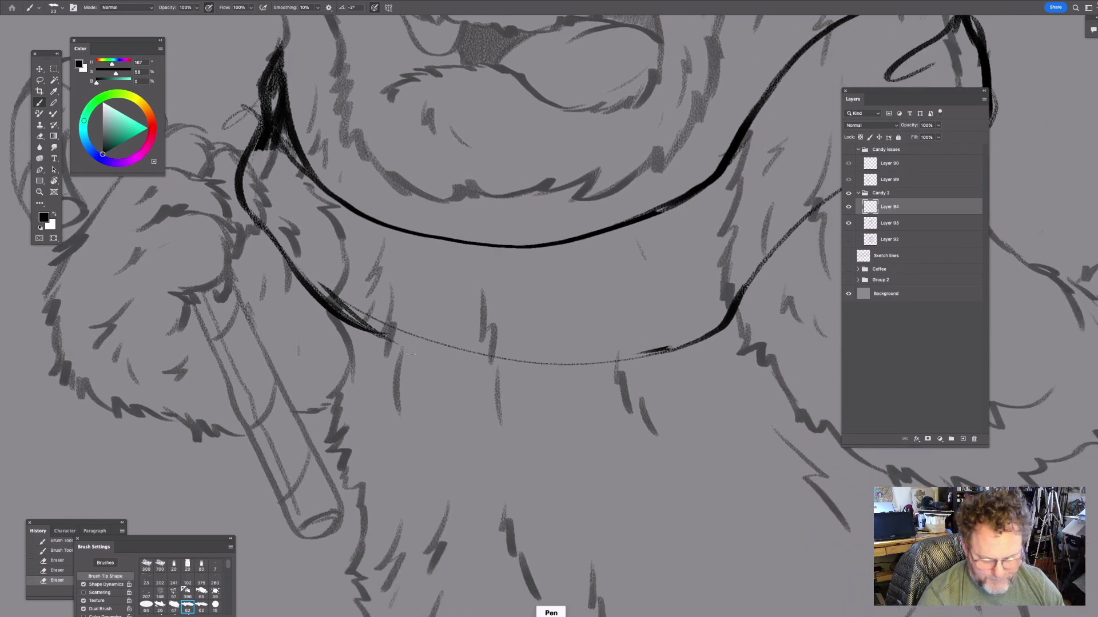
pyautogui.moveTo(323, 298)
pyautogui.mouseDown()
pyautogui.moveTo(426, 349)
pyautogui.moveTo(602, 365)
pyautogui.moveTo(677, 346)
pyautogui.mouseUp()
# - Lightly sketch a curved fold line inside the scarf where it bends against the thumbs-up arm
pyautogui.moveTo(738, 240); pyautogui.dragTo(573, 272)
pyautogui.moveTo(761, 97); pyautogui.dragTo(617, 148)
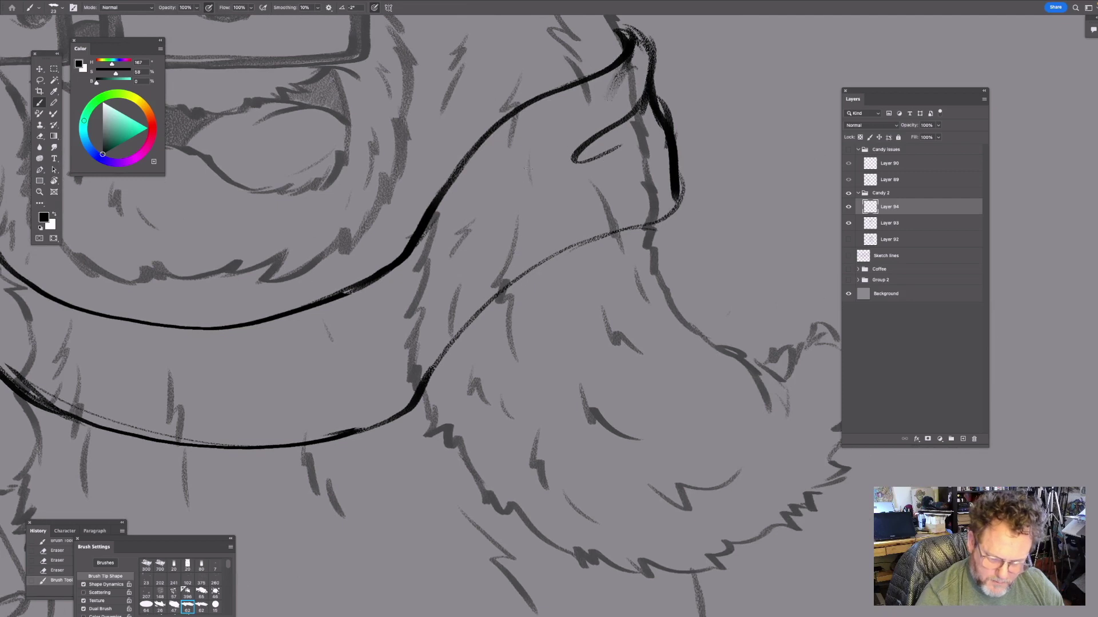
pyautogui.moveTo(413, 305); pyautogui.dragTo(369, 343)
pyautogui.moveTo(326, 363); pyautogui.dragTo(346, 319)
pyautogui.press('super+z')
pyautogui.moveTo(305, 387)
pyautogui.mouseDown()
pyautogui.moveTo(340, 379)
pyautogui.moveTo(414, 299)
pyautogui.moveTo(418, 329)
pyautogui.mouseUp()
pyautogui.moveTo(557, 322); pyautogui.dragTo(503, 400)
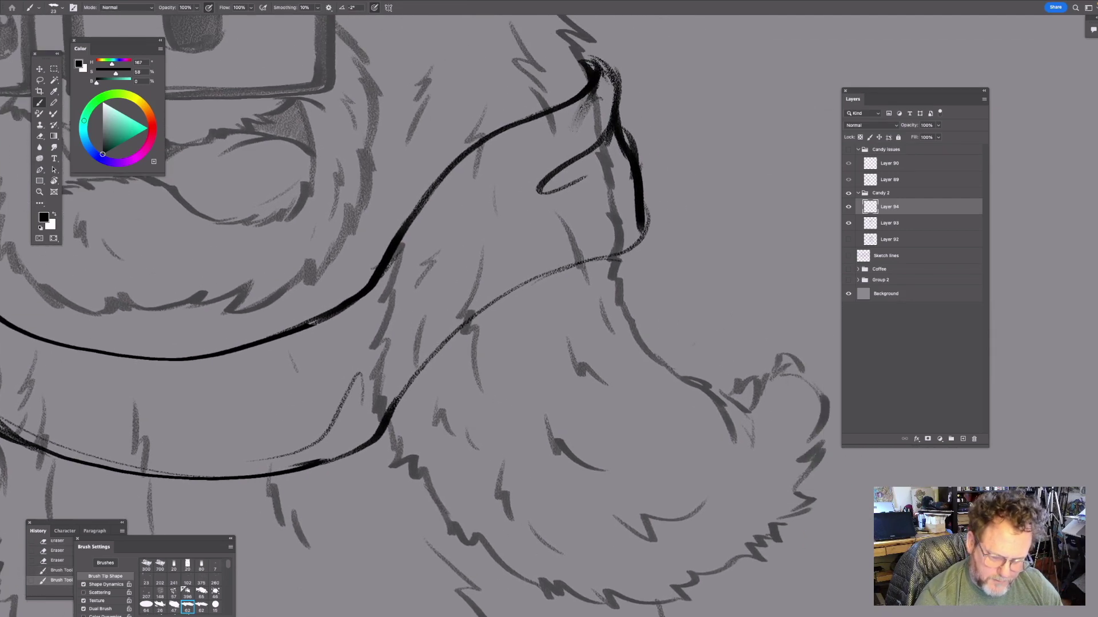
# - Add a light line parallel to the lower scarf edge over the thumbs-up arm and start a curved rib line there
pyautogui.moveTo(413, 335)
pyautogui.mouseDown()
pyautogui.moveTo(460, 287)
pyautogui.moveTo(626, 214)
pyautogui.mouseUp()
pyautogui.moveTo(444, 171)
pyautogui.mouseDown()
pyautogui.moveTo(412, 205)
pyautogui.moveTo(467, 324)
pyautogui.mouseUp()
pyautogui.hotkey('ctrl', 'z')
pyautogui.hotkey('ctrl', 'z')
pyautogui.moveTo(434, 188); pyautogui.dragTo(463, 227)
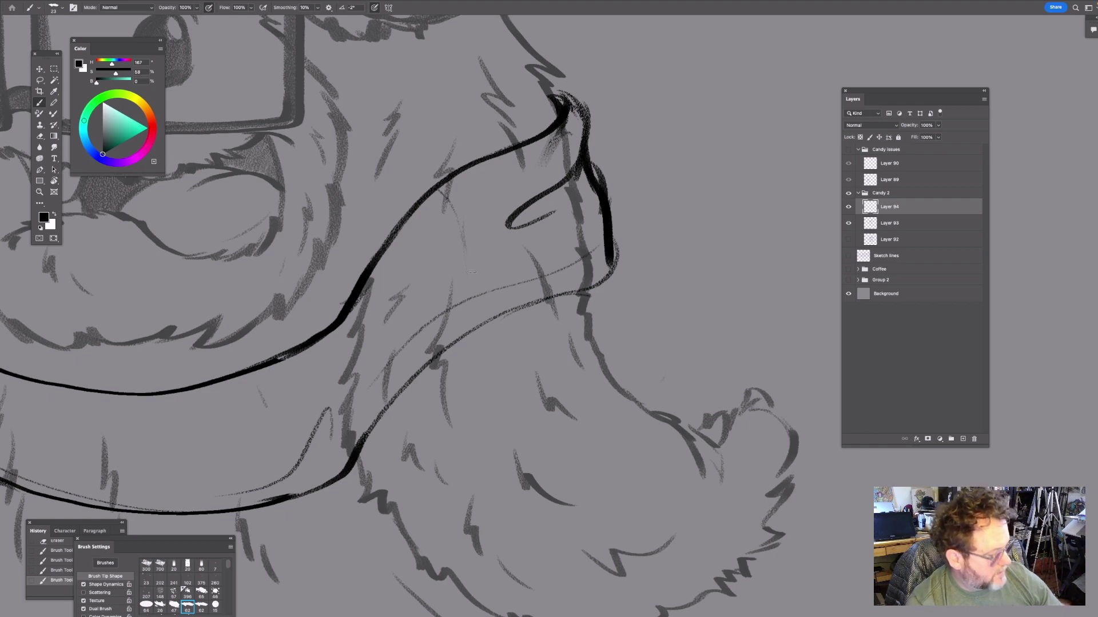
# - Sketch curved rib lines across the scarf's end beside the candy cane hand
pyautogui.moveTo(469, 229); pyautogui.dragTo(679, 194)
pyautogui.moveTo(441, 299)
pyautogui.mouseDown()
pyautogui.moveTo(475, 243)
pyautogui.moveTo(521, 262)
pyautogui.mouseUp()
pyautogui.moveTo(209, 242); pyautogui.dragTo(199, 324)
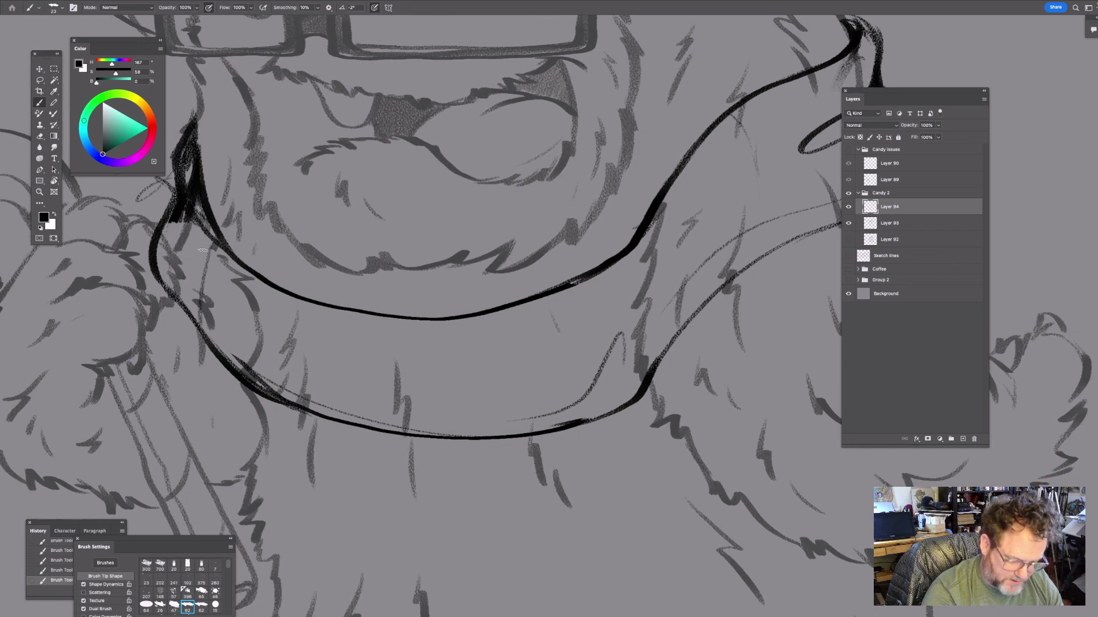
pyautogui.hotkey('ctrl', 'z')
pyautogui.moveTo(209, 241)
pyautogui.mouseDown()
pyautogui.moveTo(195, 317)
pyautogui.moveTo(252, 376)
pyautogui.mouseUp()
pyautogui.moveTo(182, 225); pyautogui.dragTo(168, 287)
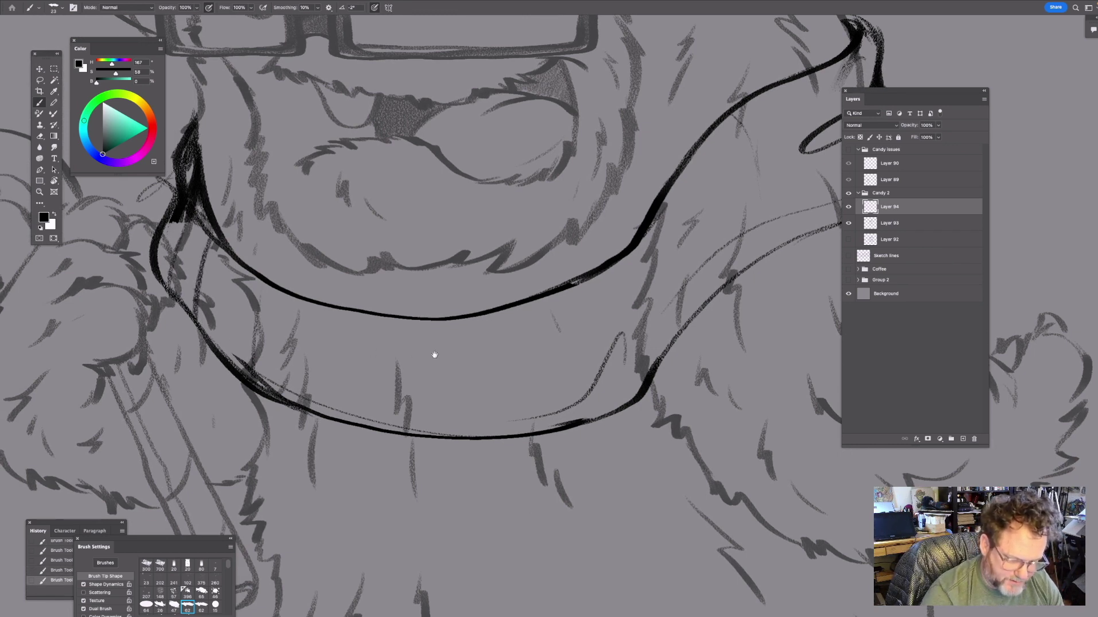
# - Sketch evenly spaced vertical rib lines across the scarf's chest section
pyautogui.moveTo(433, 356); pyautogui.dragTo(395, 300)
pyautogui.moveTo(295, 253); pyautogui.dragTo(284, 356)
pyautogui.moveTo(358, 372); pyautogui.dragTo(364, 269)
pyautogui.hscroll(3, 497, 315)
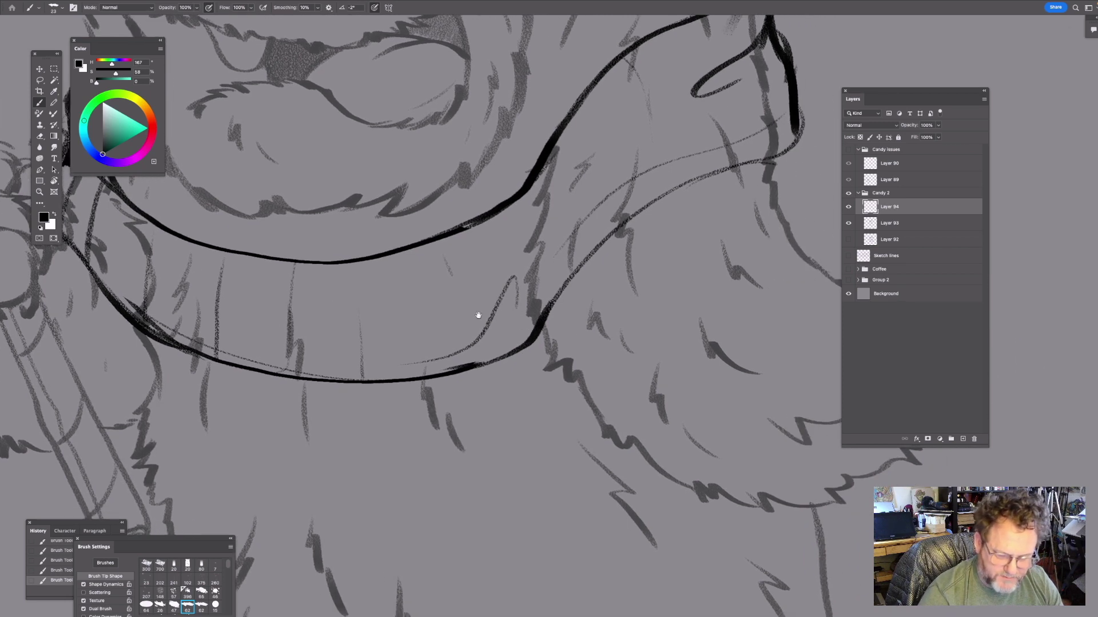
pyautogui.moveTo(367, 256); pyautogui.dragTo(379, 380)
pyautogui.moveTo(457, 371); pyautogui.dragTo(448, 235)
# - Add curved rib lines to the scarf over the thumbs-up arm and darken the chest rib nearest the bend
pyautogui.moveTo(568, 212); pyautogui.dragTo(425, 227)
pyautogui.moveTo(450, 145)
pyautogui.mouseDown()
pyautogui.moveTo(486, 198)
pyautogui.moveTo(506, 276)
pyautogui.mouseUp()
pyautogui.moveTo(550, 100)
pyautogui.mouseDown()
pyautogui.moveTo(465, 134)
pyautogui.moveTo(498, 172)
pyautogui.moveTo(532, 262)
pyautogui.mouseUp()
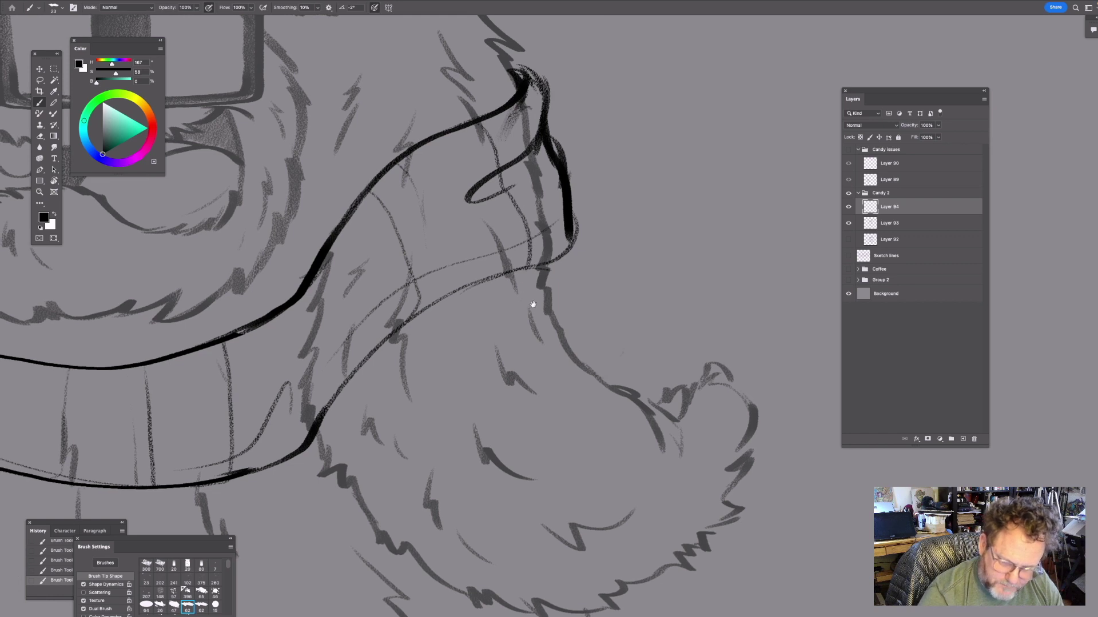
pyautogui.moveTo(533, 305); pyautogui.dragTo(600, 235)
pyautogui.moveTo(378, 210)
pyautogui.mouseDown()
pyautogui.moveTo(407, 280)
pyautogui.moveTo(392, 357)
pyautogui.mouseUp()
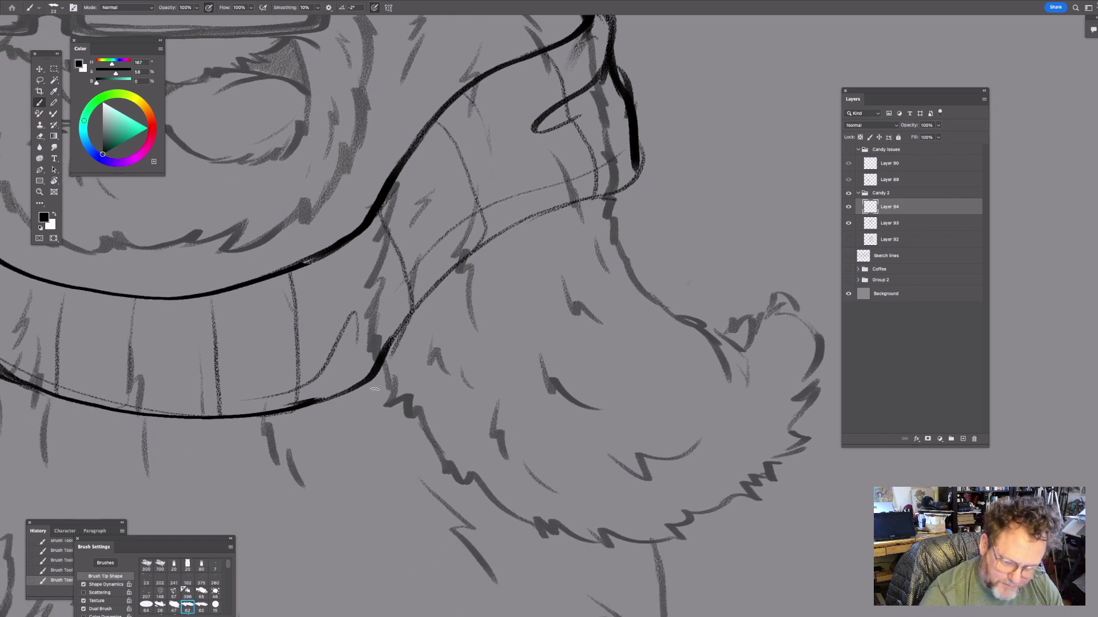
pyautogui.moveTo(424, 263); pyautogui.dragTo(430, 275)
pyautogui.moveTo(298, 285); pyautogui.dragTo(305, 416)
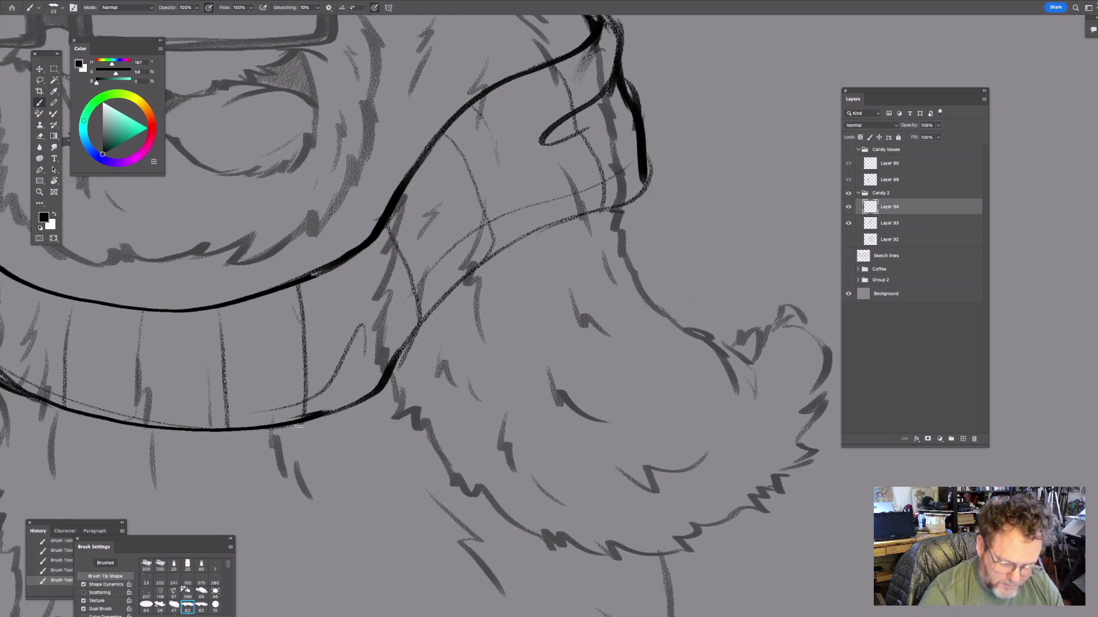
# - Try a raised fabric loop above the scarf's upper edge near the bend
pyautogui.moveTo(407, 356); pyautogui.dragTo(364, 404)
pyautogui.click(364, 403)
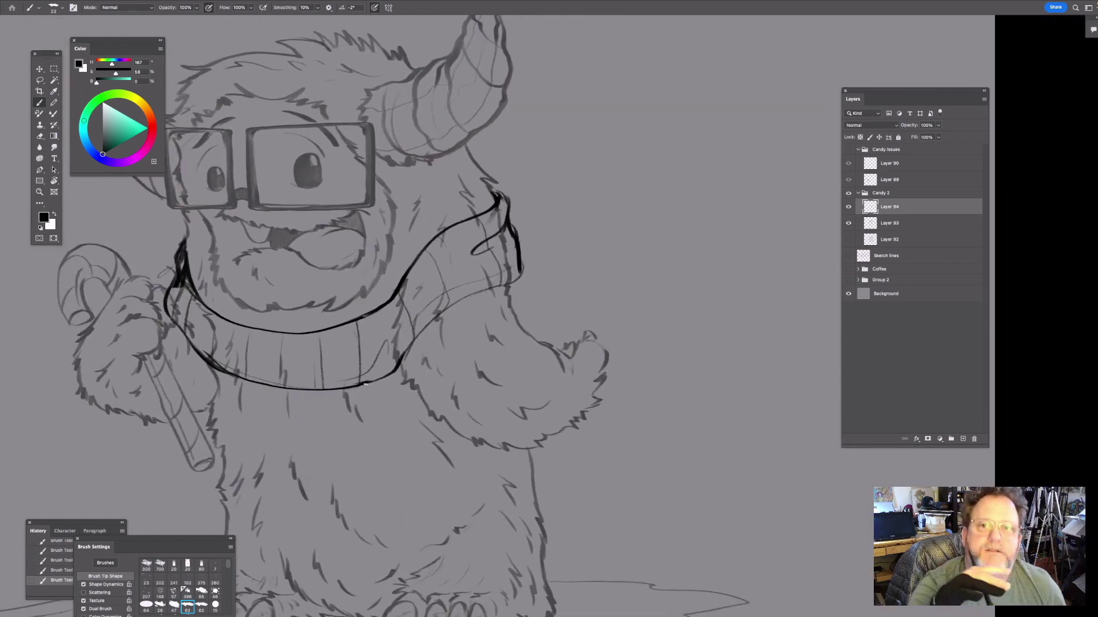
pyautogui.moveTo(431, 324); pyautogui.dragTo(471, 272)
pyautogui.moveTo(284, 261); pyautogui.dragTo(411, 213)
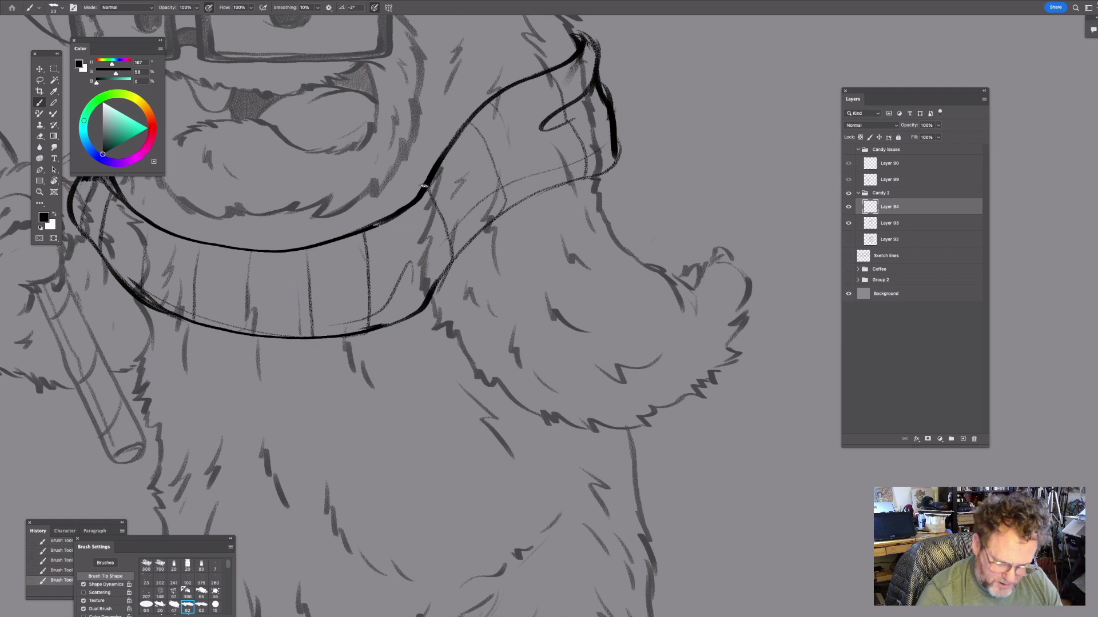
pyautogui.moveTo(421, 191)
pyautogui.mouseDown()
pyautogui.moveTo(353, 201)
pyautogui.moveTo(332, 235)
pyautogui.mouseUp()
pyautogui.scroll(-1, 322, 260)
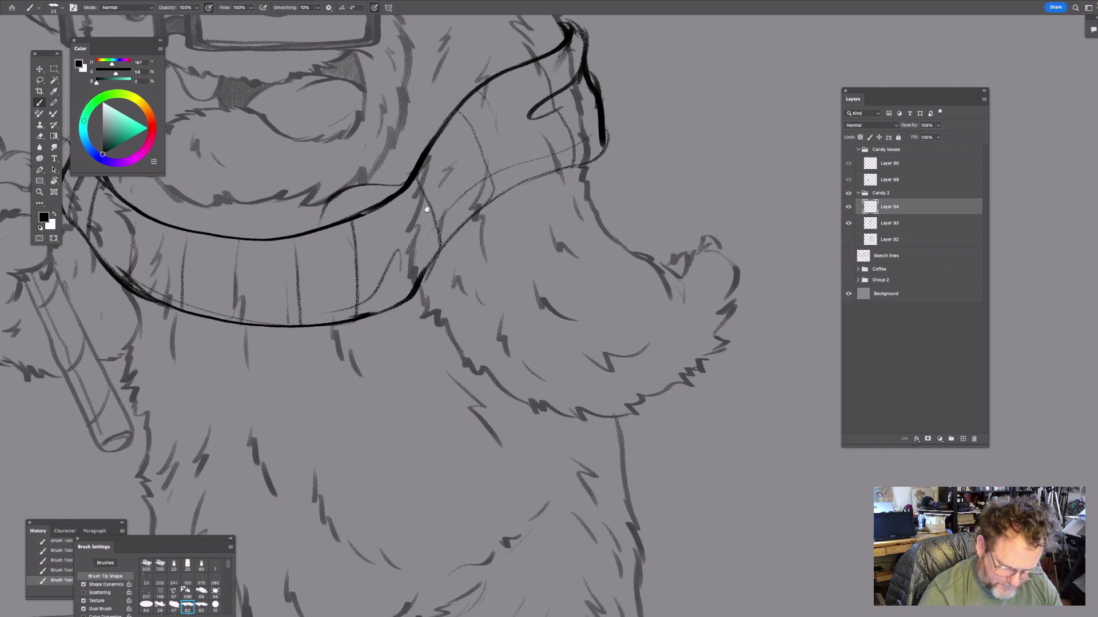
pyautogui.hotkey('ctrl', 'z')
pyautogui.hotkey('ctrl', 'z')
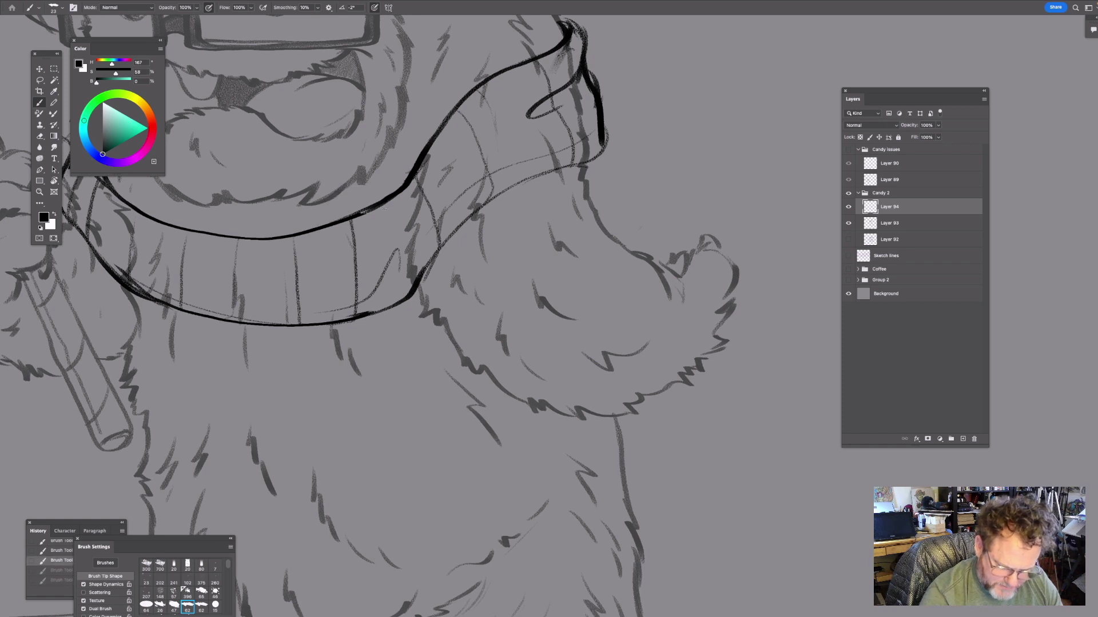
# - Ink a bold lower scarf edge over the thumbs-up arm up to the shoulder end
pyautogui.moveTo(571, 181)
pyautogui.mouseDown()
pyautogui.moveTo(595, 161)
pyautogui.moveTo(588, 179)
pyautogui.moveTo(523, 189)
pyautogui.moveTo(460, 228)
pyautogui.mouseUp()
pyautogui.moveTo(601, 146); pyautogui.dragTo(462, 222)
pyautogui.moveTo(528, 200)
pyautogui.mouseDown()
pyautogui.moveTo(497, 256)
pyautogui.moveTo(522, 170)
pyautogui.mouseUp()
# - Lightly sketch a long line hanging from the scarf down the belly for one side of its tail
pyautogui.moveTo(422, 235)
pyautogui.mouseDown()
pyautogui.moveTo(366, 182)
pyautogui.moveTo(289, 207)
pyautogui.moveTo(276, 252)
pyautogui.moveTo(275, 234)
pyautogui.moveTo(298, 438)
pyautogui.mouseUp()
pyautogui.moveTo(336, 349); pyautogui.dragTo(337, 240)
pyautogui.scroll(-5, 346, 255)
pyautogui.moveTo(395, 280); pyautogui.dragTo(461, 375)
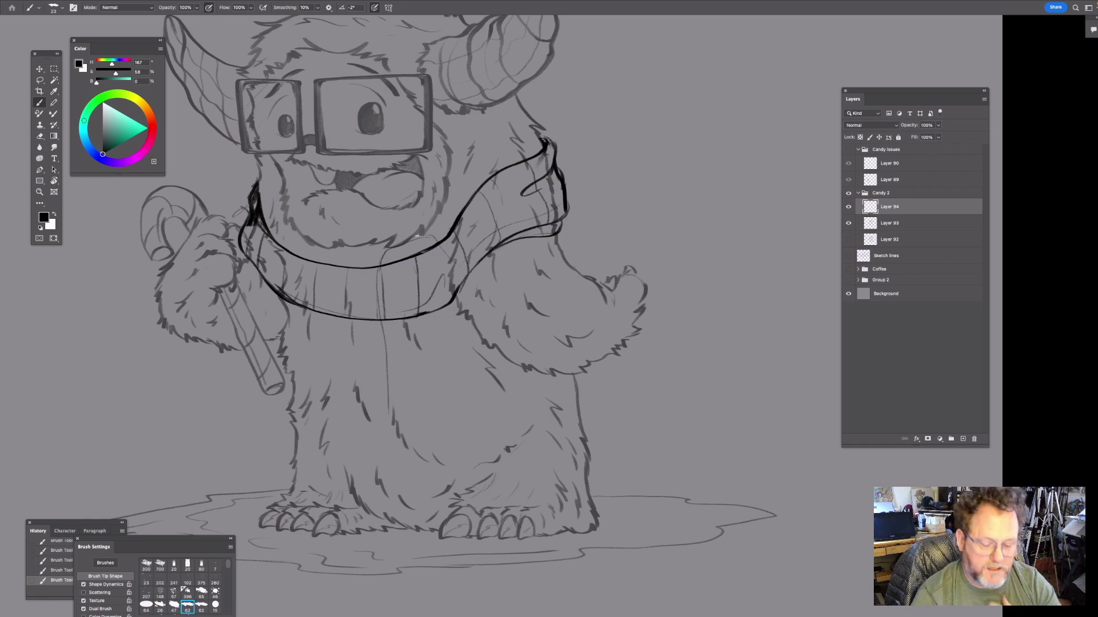
# - Draw the tail's fabric looping over the scarf's upper edge and running down across the band
pyautogui.moveTo(422, 236)
pyautogui.mouseDown()
pyautogui.moveTo(395, 246)
pyautogui.moveTo(381, 289)
pyautogui.moveTo(457, 277)
pyautogui.moveTo(467, 207)
pyautogui.mouseUp()
pyautogui.moveTo(434, 157)
pyautogui.mouseDown()
pyautogui.moveTo(411, 169)
pyautogui.moveTo(405, 198)
pyautogui.moveTo(413, 288)
pyautogui.moveTo(453, 166)
pyautogui.moveTo(412, 159)
pyautogui.mouseUp()
pyautogui.moveTo(285, 207); pyautogui.dragTo(277, 283)
pyautogui.press('super+z')
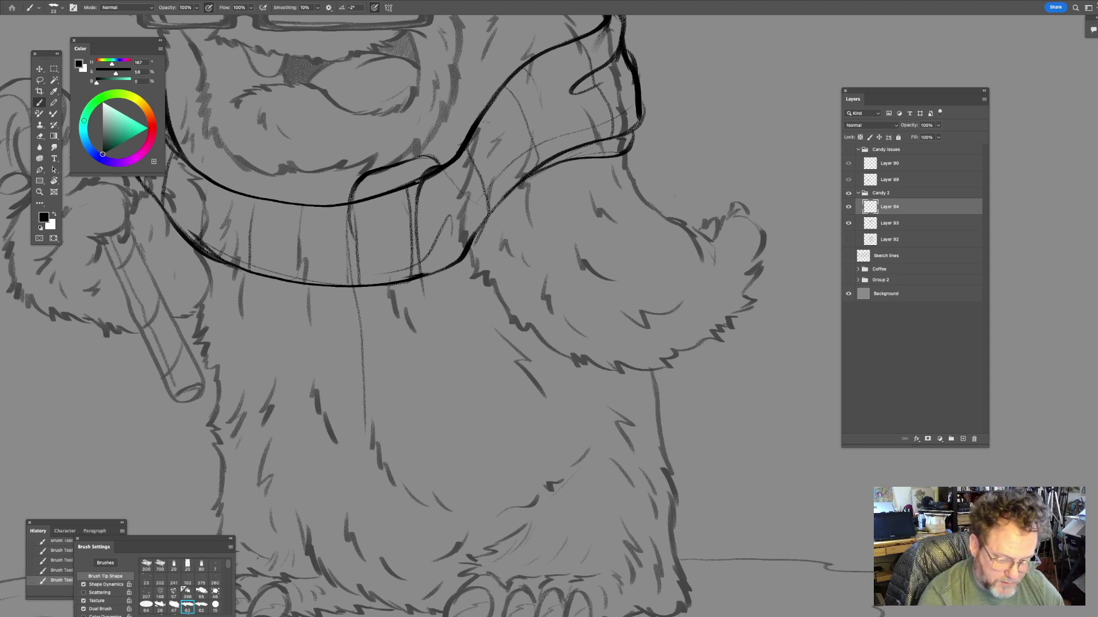
pyautogui.moveTo(362, 175)
pyautogui.mouseDown()
pyautogui.moveTo(336, 200)
pyautogui.moveTo(344, 310)
pyautogui.mouseUp()
pyautogui.moveTo(509, 242); pyautogui.dragTo(432, 223)
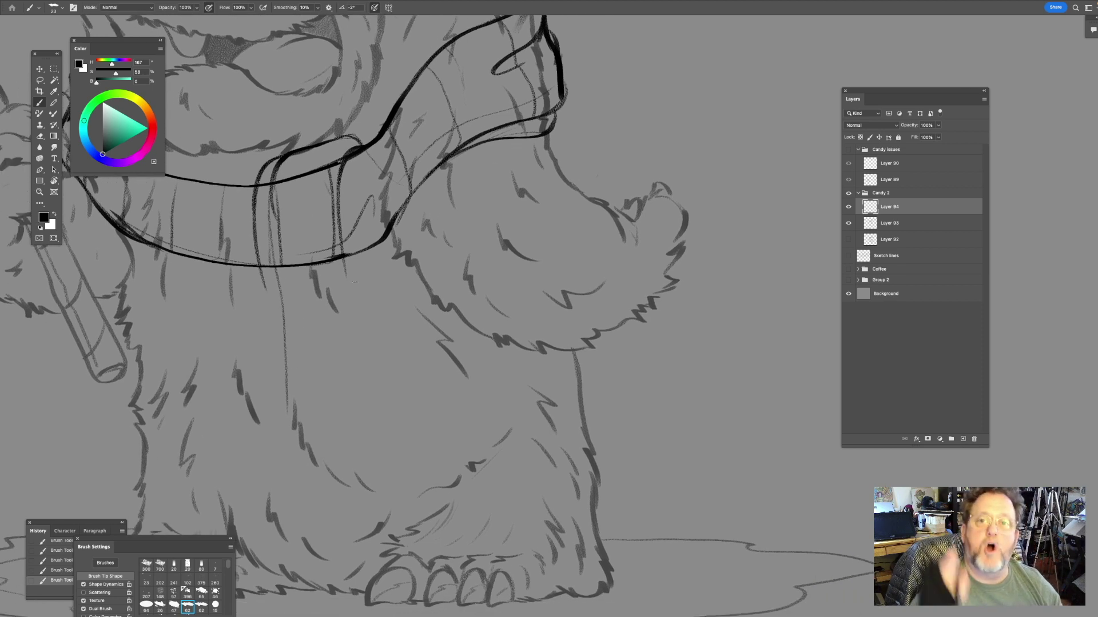
# - Draw the loop's side nearest the thumbs-up arm and extend the tail's matching edge down the belly
pyautogui.hotkey('ctrl', 'z')
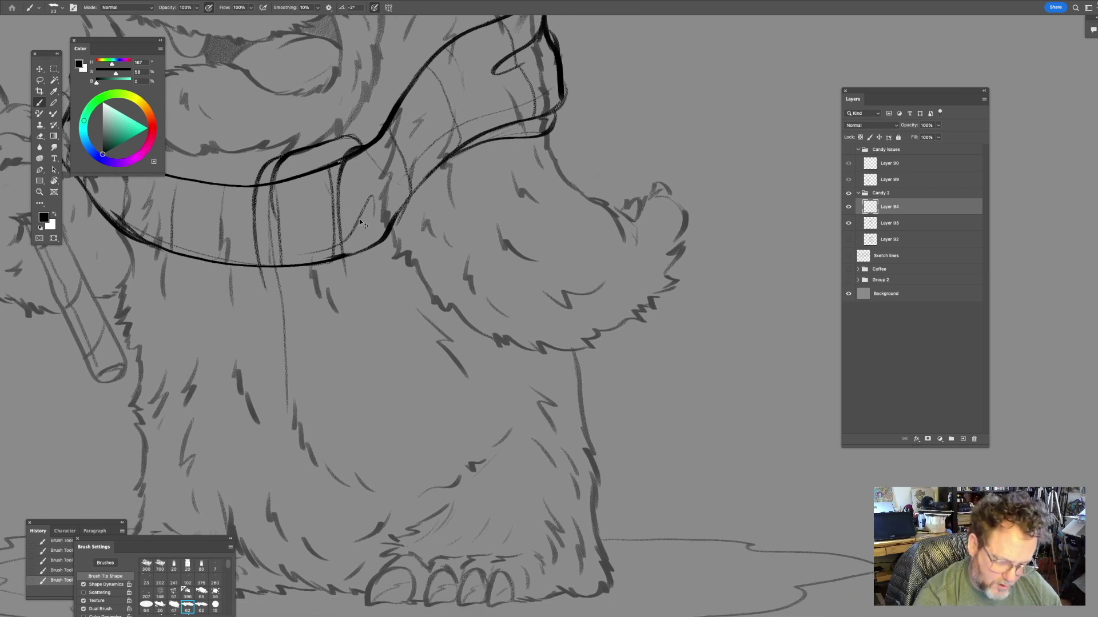
pyautogui.moveTo(359, 152); pyautogui.dragTo(363, 238)
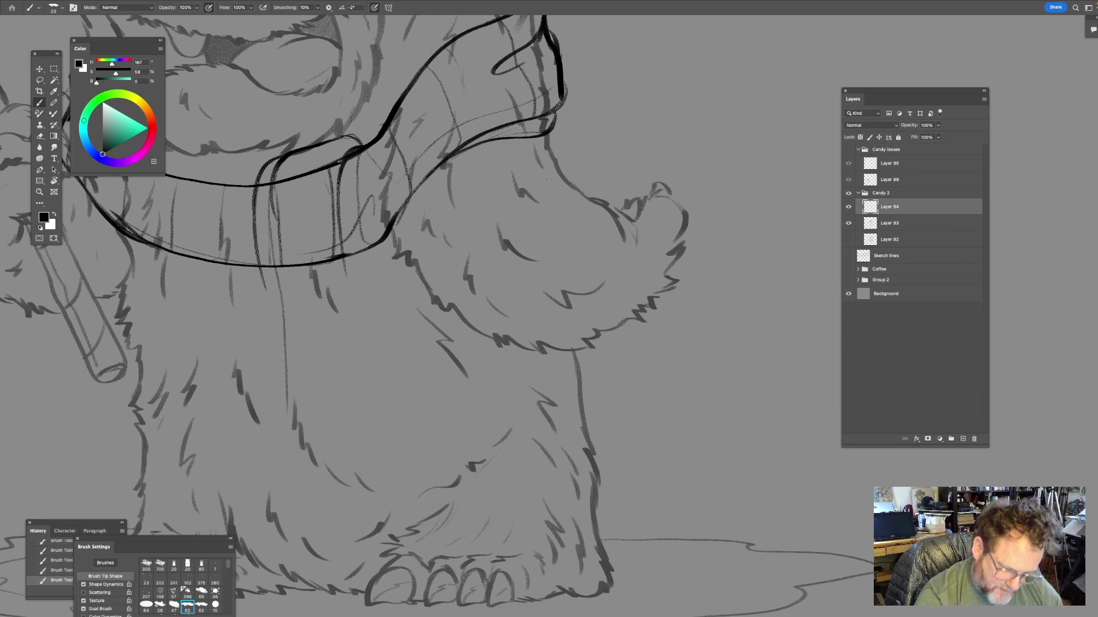
pyautogui.moveTo(441, 201); pyautogui.dragTo(473, 229)
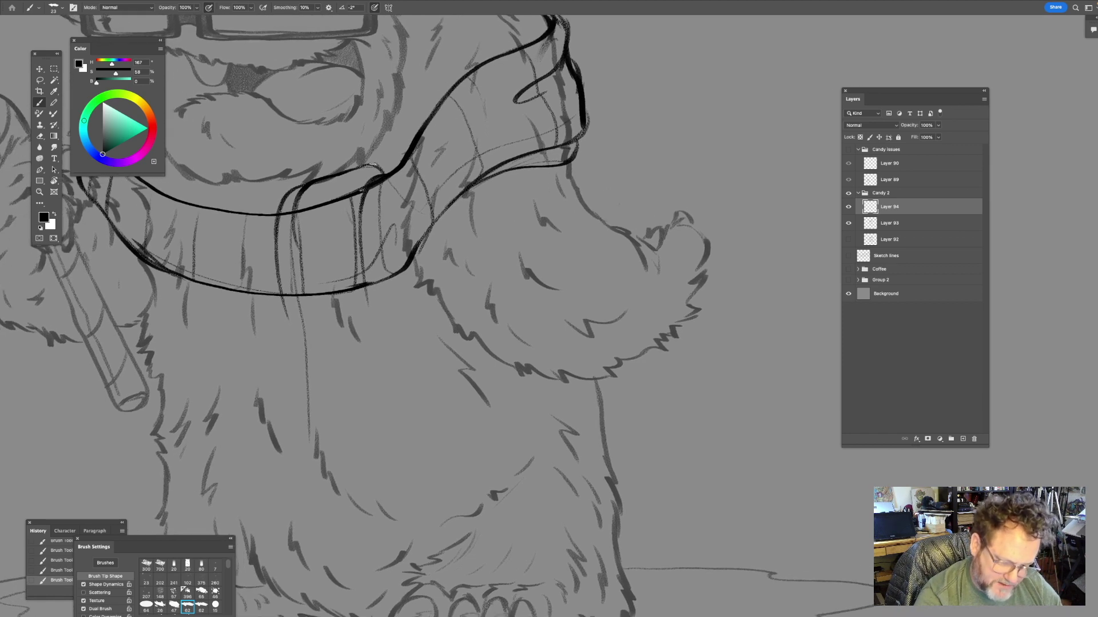
pyautogui.moveTo(353, 185)
pyautogui.mouseDown()
pyautogui.moveTo(344, 130)
pyautogui.moveTo(367, 296)
pyautogui.mouseUp()
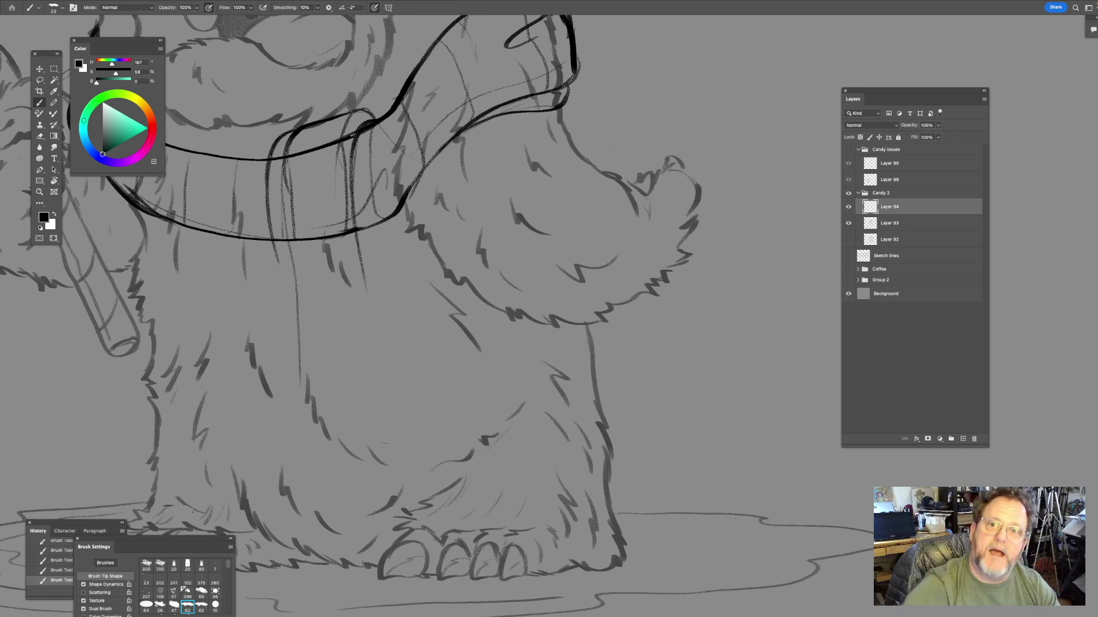
pyautogui.moveTo(373, 314); pyautogui.dragTo(391, 424)
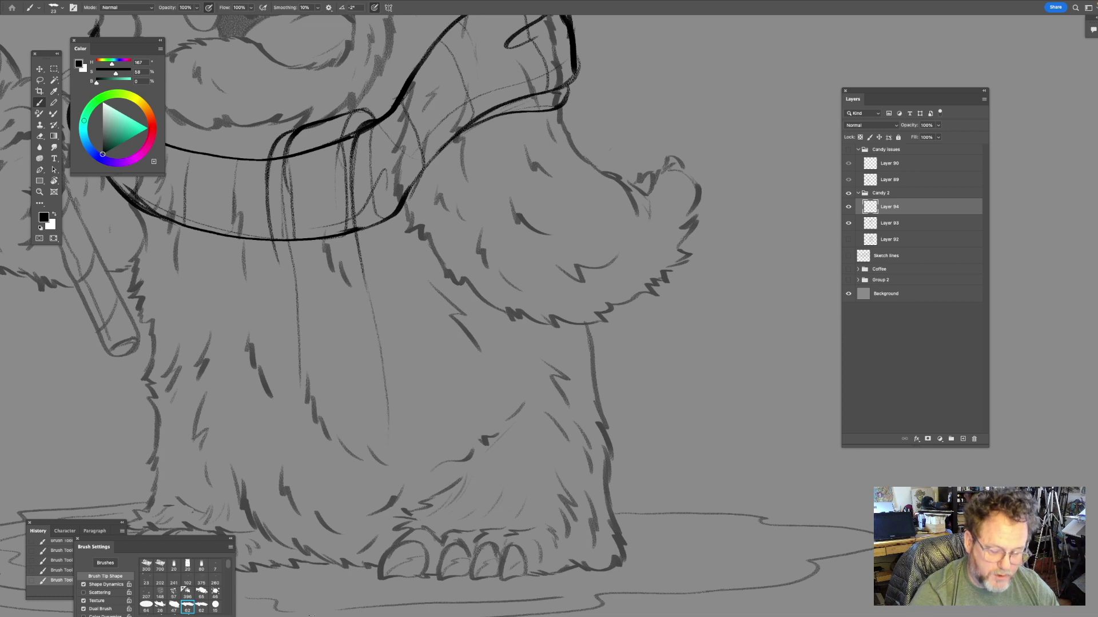
# - Ink the hanging tail's bold edge on the candy-cane side, from the loop over the scarf down the belly
pyautogui.moveTo(164, 351)
pyautogui.mouseDown()
pyautogui.moveTo(295, 399)
pyautogui.moveTo(510, 338)
pyautogui.mouseUp()
pyautogui.moveTo(422, 404); pyautogui.dragTo(515, 375)
pyautogui.press('super+z')
pyautogui.moveTo(224, 281)
pyautogui.mouseDown()
pyautogui.moveTo(401, 318)
pyautogui.moveTo(583, 272)
pyautogui.mouseUp()
pyautogui.press('super+z')
pyautogui.moveTo(237, 259); pyautogui.dragTo(531, 245)
pyautogui.moveTo(630, 240); pyautogui.dragTo(550, 228)
pyautogui.hotkey('ctrl', 'z')
pyautogui.moveTo(284, 154)
pyautogui.mouseDown()
pyautogui.moveTo(304, 421)
pyautogui.moveTo(408, 388)
pyautogui.moveTo(372, 164)
pyautogui.mouseUp()
pyautogui.press('super+z')
pyautogui.moveTo(280, 125); pyautogui.dragTo(284, 200)
pyautogui.moveTo(280, 155); pyautogui.dragTo(307, 426)
pyautogui.moveTo(451, 295); pyautogui.dragTo(446, 257)
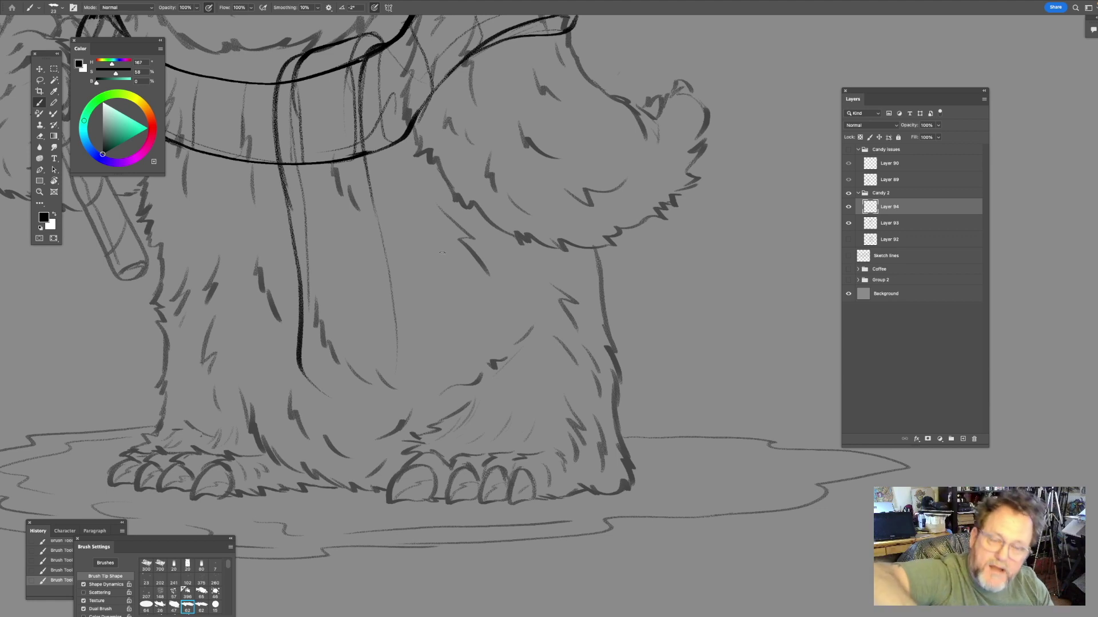
# - Extend the tail's candy-cane side edge straight down, ink its opposite edge boldly, and close the end with a slightly curved hem
pyautogui.press('super+z')
pyautogui.moveTo(284, 187); pyautogui.dragTo(299, 361)
pyautogui.moveTo(292, 239)
pyautogui.mouseDown()
pyautogui.moveTo(300, 357)
pyautogui.moveTo(398, 388)
pyautogui.mouseUp()
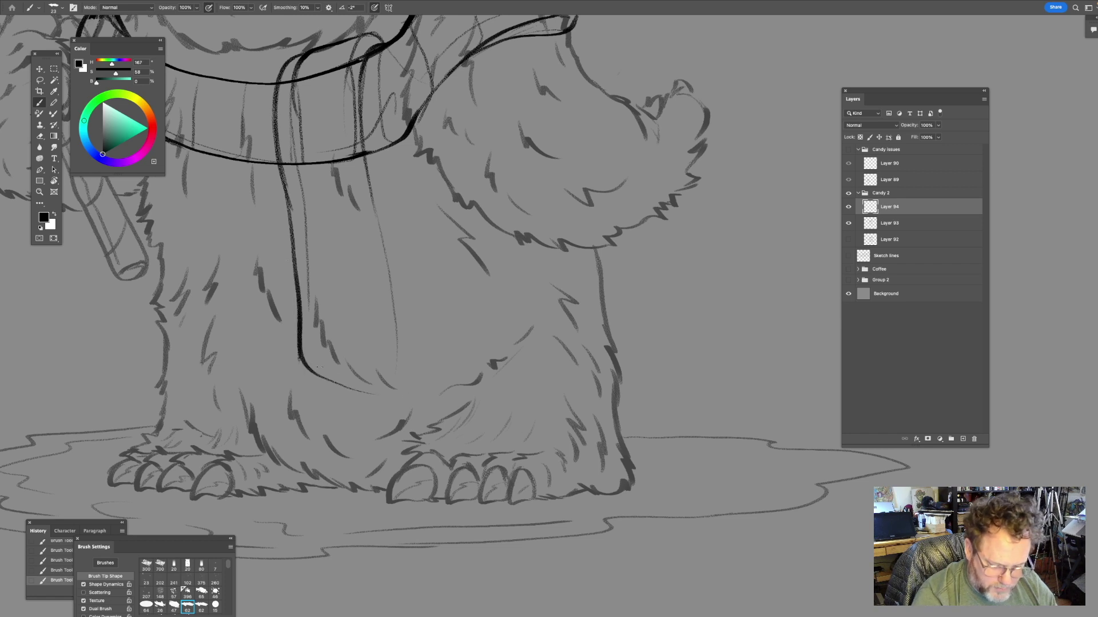
pyautogui.hotkey('ctrl', 'z')
pyautogui.moveTo(300, 298)
pyautogui.mouseDown()
pyautogui.moveTo(298, 389)
pyautogui.moveTo(337, 398)
pyautogui.moveTo(394, 396)
pyautogui.moveTo(412, 376)
pyautogui.moveTo(400, 311)
pyautogui.mouseUp()
pyautogui.moveTo(363, 165); pyautogui.dragTo(380, 238)
pyautogui.moveTo(365, 173)
pyautogui.mouseDown()
pyautogui.moveTo(399, 329)
pyautogui.moveTo(396, 398)
pyautogui.mouseUp()
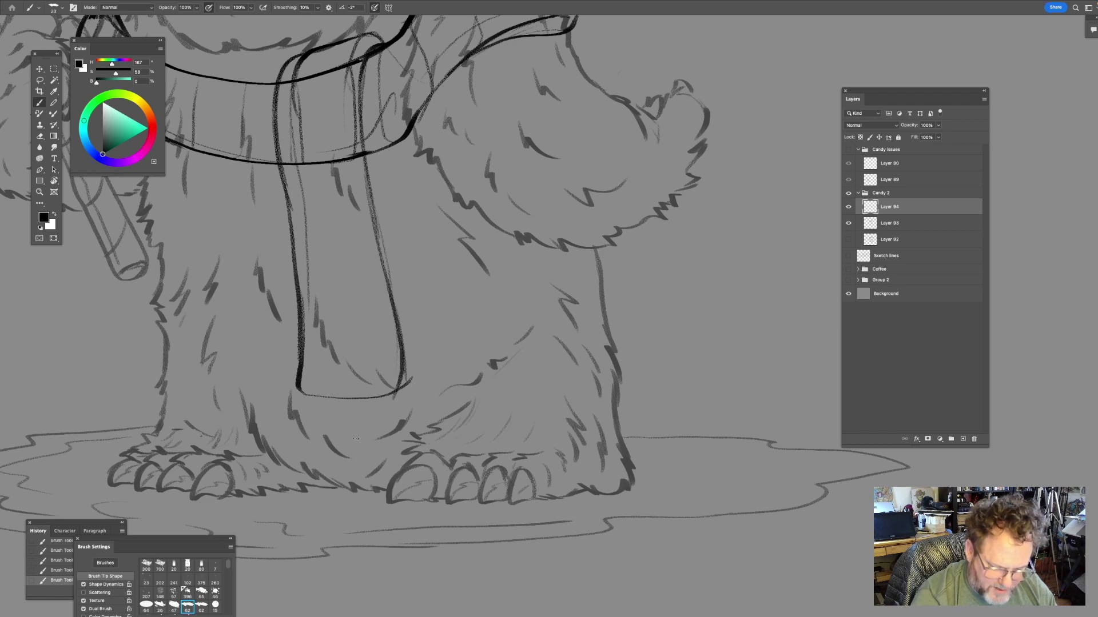
pyautogui.moveTo(420, 281); pyautogui.dragTo(410, 258)
pyautogui.moveTo(356, 225)
pyautogui.mouseDown()
pyautogui.moveTo(382, 336)
pyautogui.moveTo(375, 369)
pyautogui.mouseUp()
pyautogui.moveTo(455, 266); pyautogui.dragTo(478, 242)
pyautogui.moveTo(329, 349); pyautogui.dragTo(396, 346)
# - Darken the scarf's end and outer fold beside the candy-cane arm with short bold strokes
pyautogui.moveTo(516, 264); pyautogui.dragTo(522, 444)
pyautogui.moveTo(509, 372)
pyautogui.mouseDown()
pyautogui.moveTo(576, 354)
pyautogui.moveTo(537, 379)
pyautogui.moveTo(571, 353)
pyautogui.moveTo(557, 372)
pyautogui.mouseUp()
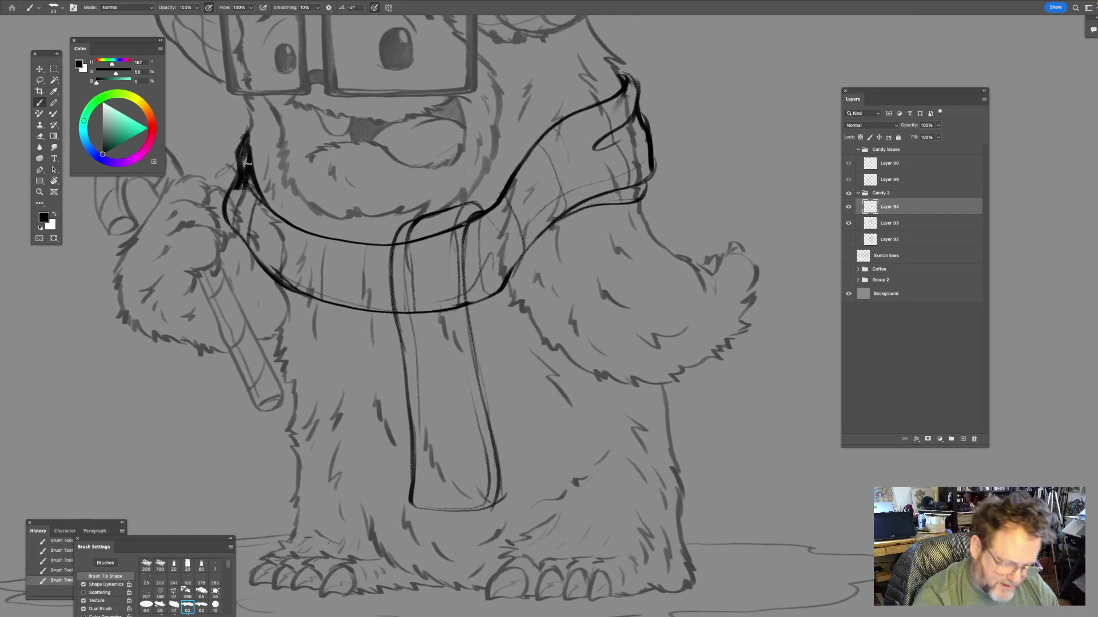
pyautogui.moveTo(247, 138)
pyautogui.mouseDown()
pyautogui.moveTo(250, 164)
pyautogui.moveTo(296, 226)
pyautogui.moveTo(253, 170)
pyautogui.mouseUp()
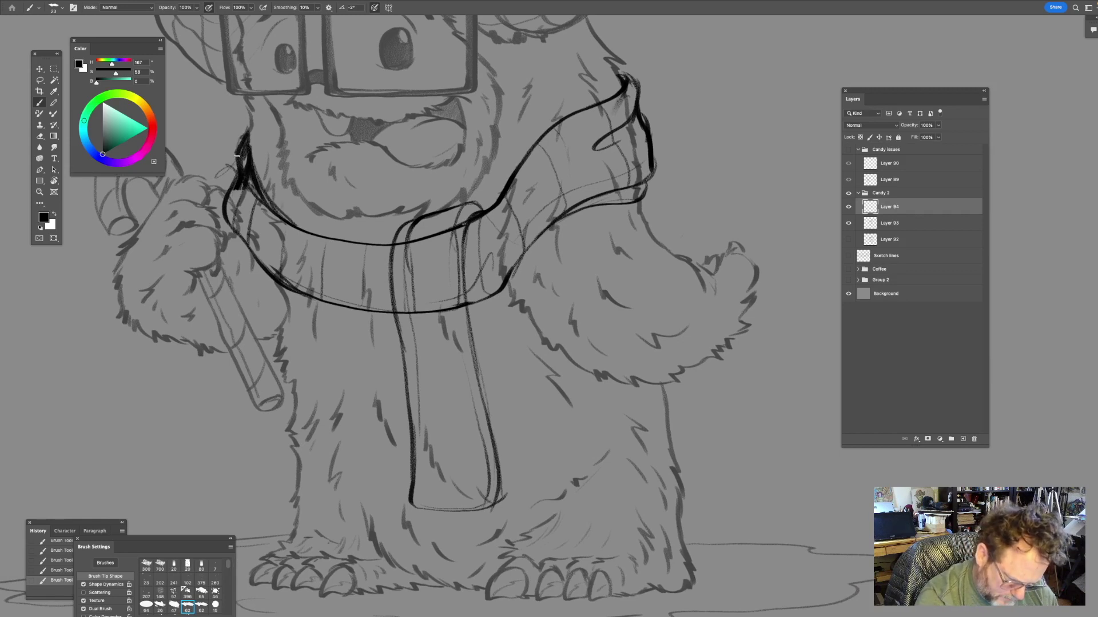
pyautogui.moveTo(239, 148); pyautogui.dragTo(226, 230)
pyautogui.moveTo(499, 286)
pyautogui.mouseDown()
pyautogui.moveTo(507, 321)
pyautogui.moveTo(485, 307)
pyautogui.mouseUp()
pyautogui.press('super+z')
pyautogui.moveTo(216, 199)
pyautogui.mouseDown()
pyautogui.moveTo(210, 249)
pyautogui.moveTo(246, 292)
pyautogui.moveTo(318, 329)
pyautogui.moveTo(356, 253)
pyautogui.mouseUp()
pyautogui.press('super+z')
pyautogui.moveTo(244, 217)
pyautogui.mouseDown()
pyautogui.moveTo(312, 248)
pyautogui.moveTo(365, 254)
pyautogui.mouseUp()
# - Lightly sketch a curved line above the tail's hem and mark spaced fringe ticks across the hem
pyautogui.moveTo(554, 278); pyautogui.dragTo(562, 376)
pyautogui.moveTo(573, 326)
pyautogui.mouseDown()
pyautogui.moveTo(537, 355)
pyautogui.moveTo(576, 336)
pyautogui.mouseUp()
pyautogui.moveTo(509, 359); pyautogui.dragTo(438, 140)
pyautogui.scroll(2, 305, 336)
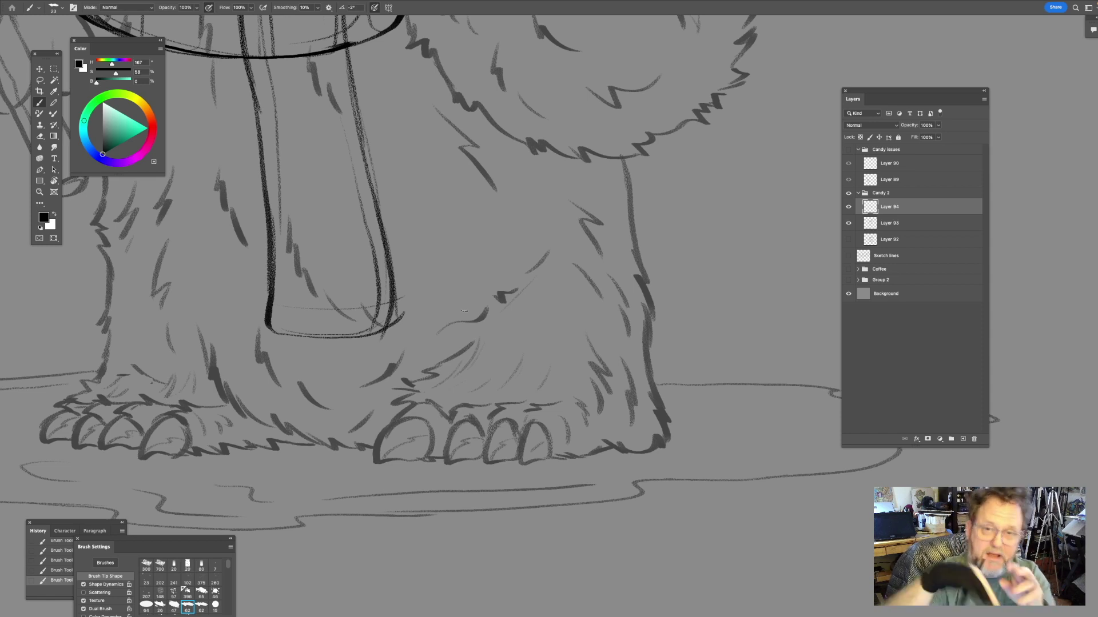
pyautogui.moveTo(269, 257)
pyautogui.mouseDown()
pyautogui.moveTo(263, 316)
pyautogui.moveTo(279, 336)
pyautogui.mouseUp()
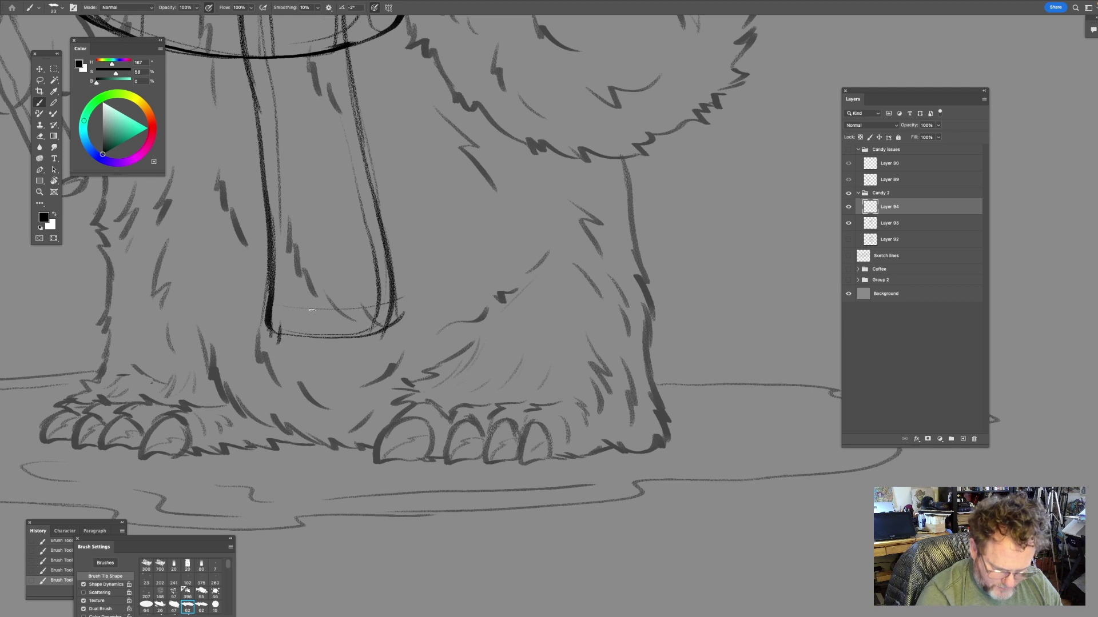
pyautogui.moveTo(305, 312)
pyautogui.mouseDown()
pyautogui.moveTo(303, 351)
pyautogui.moveTo(380, 349)
pyautogui.mouseUp()
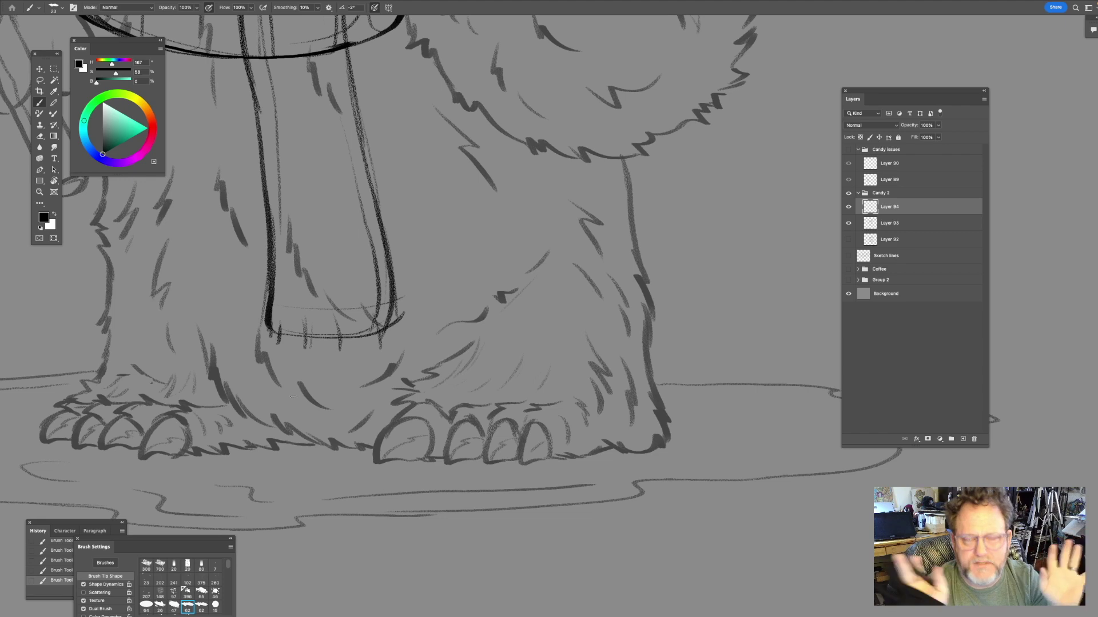
# - Draw two rounded fringe tassels hanging from the hem, starting at the tail's candy-cane side
pyautogui.scroll(3, 284, 316)
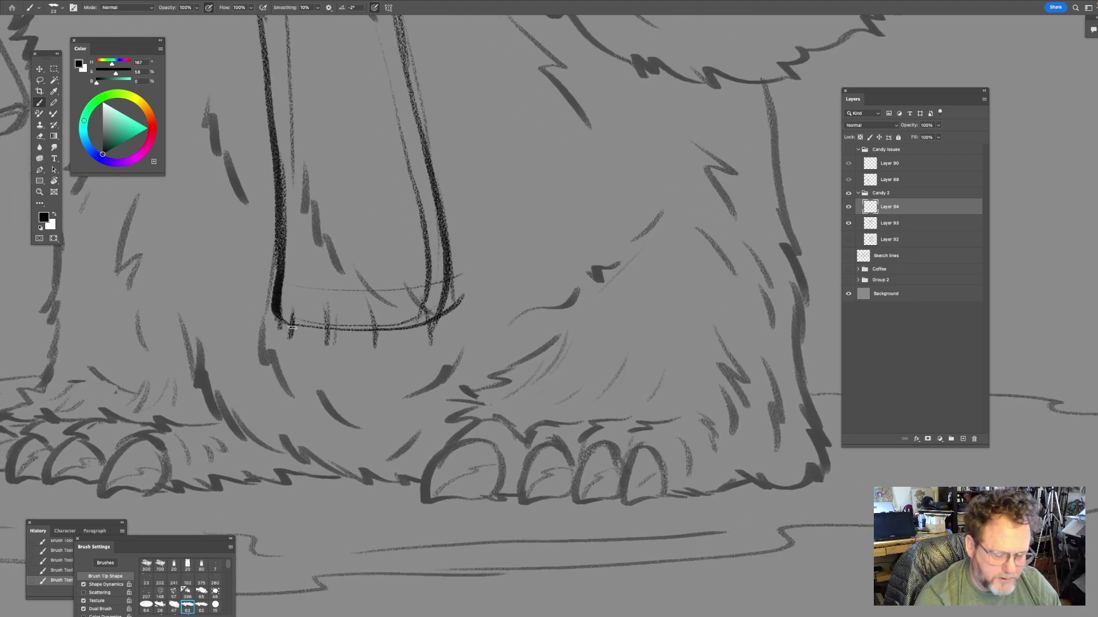
pyautogui.moveTo(293, 324); pyautogui.dragTo(278, 348)
pyautogui.press('super+z')
pyautogui.press('super+z')
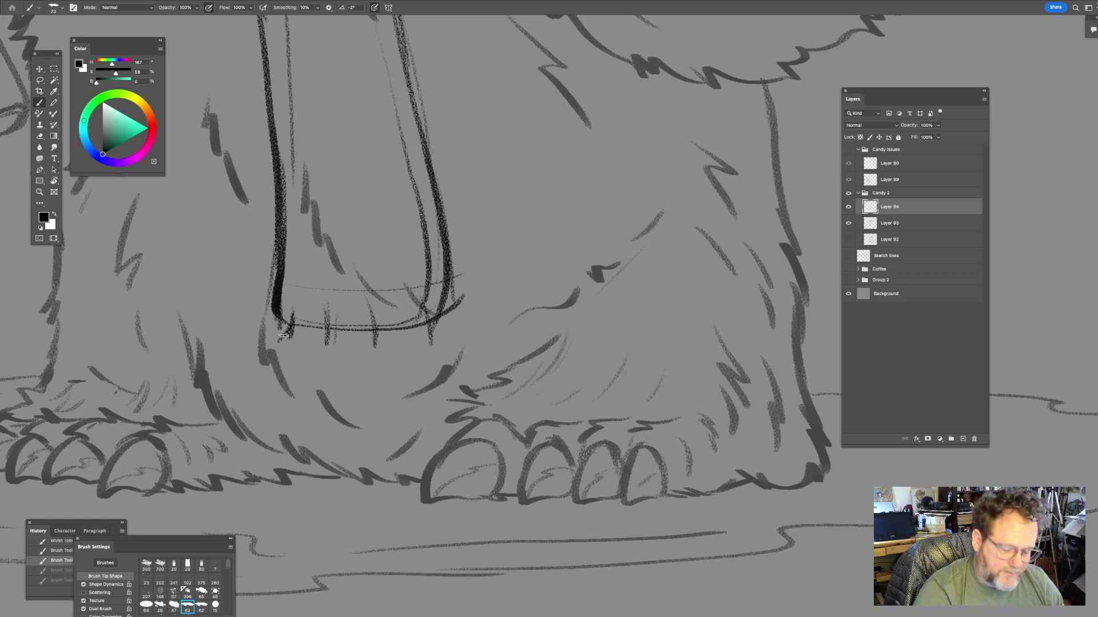
pyautogui.moveTo(280, 316)
pyautogui.mouseDown()
pyautogui.moveTo(267, 368)
pyautogui.moveTo(306, 350)
pyautogui.moveTo(294, 373)
pyautogui.mouseUp()
pyautogui.moveTo(322, 326)
pyautogui.mouseDown()
pyautogui.moveTo(319, 370)
pyautogui.moveTo(348, 378)
pyautogui.moveTo(350, 366)
pyautogui.mouseUp()
pyautogui.moveTo(469, 294); pyautogui.dragTo(432, 309)
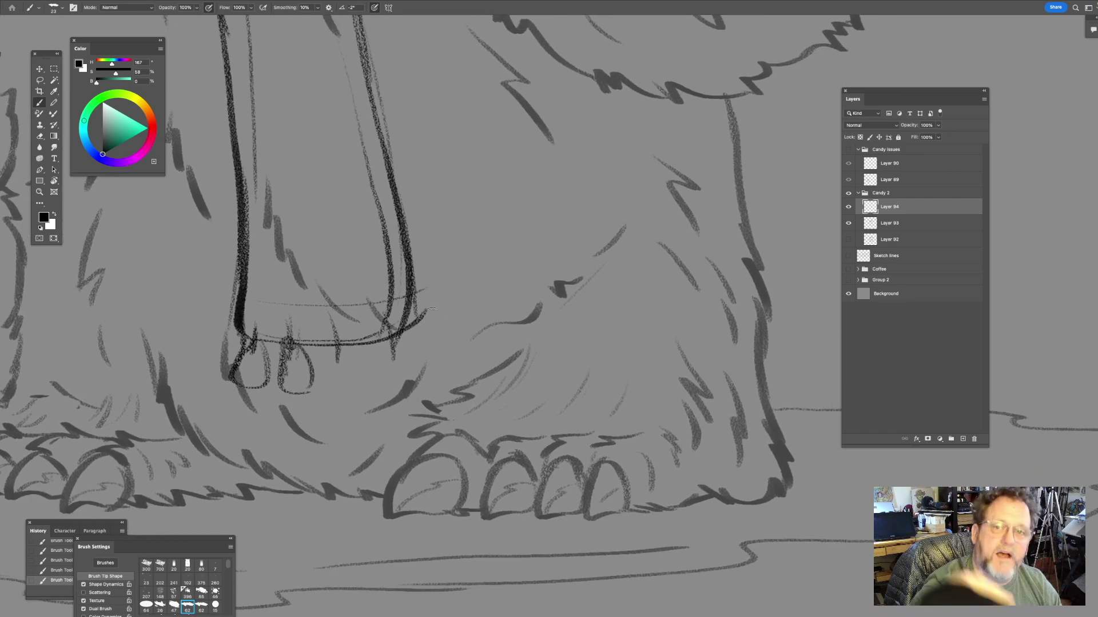
# - Draw two more rounded tassels to complete the fringe toward the thumbs-up side of the hem
pyautogui.moveTo(327, 346)
pyautogui.mouseDown()
pyautogui.moveTo(315, 374)
pyautogui.moveTo(325, 362)
pyautogui.moveTo(330, 381)
pyautogui.moveTo(315, 382)
pyautogui.moveTo(356, 383)
pyautogui.moveTo(338, 344)
pyautogui.moveTo(352, 393)
pyautogui.mouseUp()
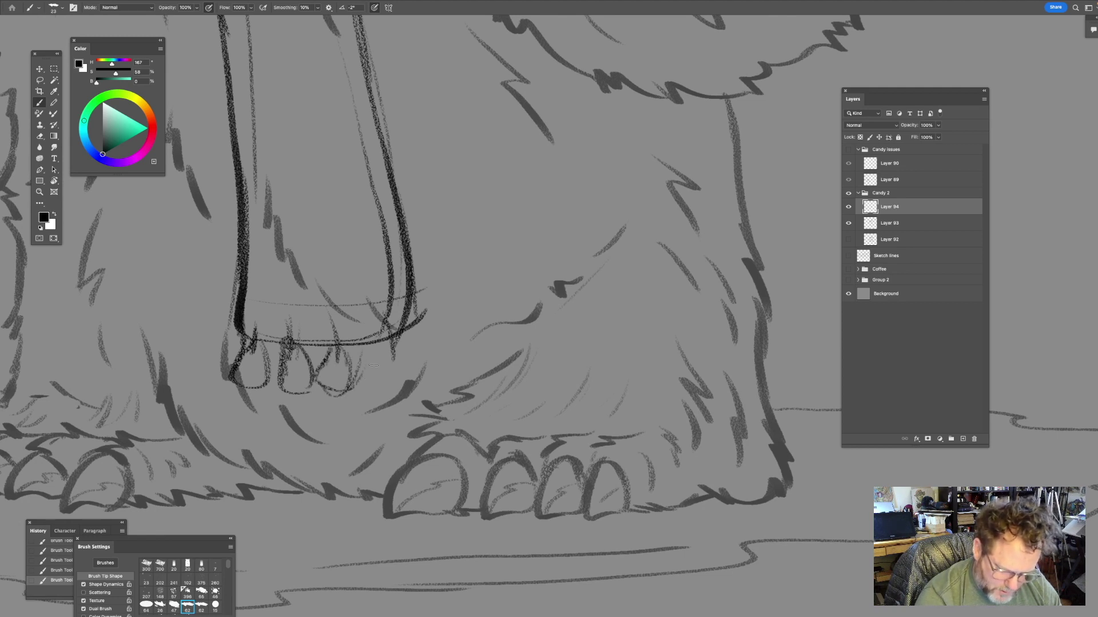
pyautogui.moveTo(358, 349)
pyautogui.mouseDown()
pyautogui.moveTo(381, 355)
pyautogui.moveTo(383, 345)
pyautogui.moveTo(370, 349)
pyautogui.moveTo(417, 390)
pyautogui.mouseUp()
pyautogui.moveTo(401, 339); pyautogui.dragTo(412, 382)
pyautogui.moveTo(484, 261)
pyautogui.mouseDown()
pyautogui.moveTo(483, 341)
pyautogui.moveTo(484, 320)
pyautogui.mouseUp()
pyautogui.moveTo(240, 352); pyautogui.dragTo(394, 346)
pyautogui.moveTo(484, 283)
pyautogui.mouseDown()
pyautogui.moveTo(492, 294)
pyautogui.moveTo(444, 345)
pyautogui.moveTo(477, 291)
pyautogui.moveTo(532, 388)
pyautogui.mouseUp()
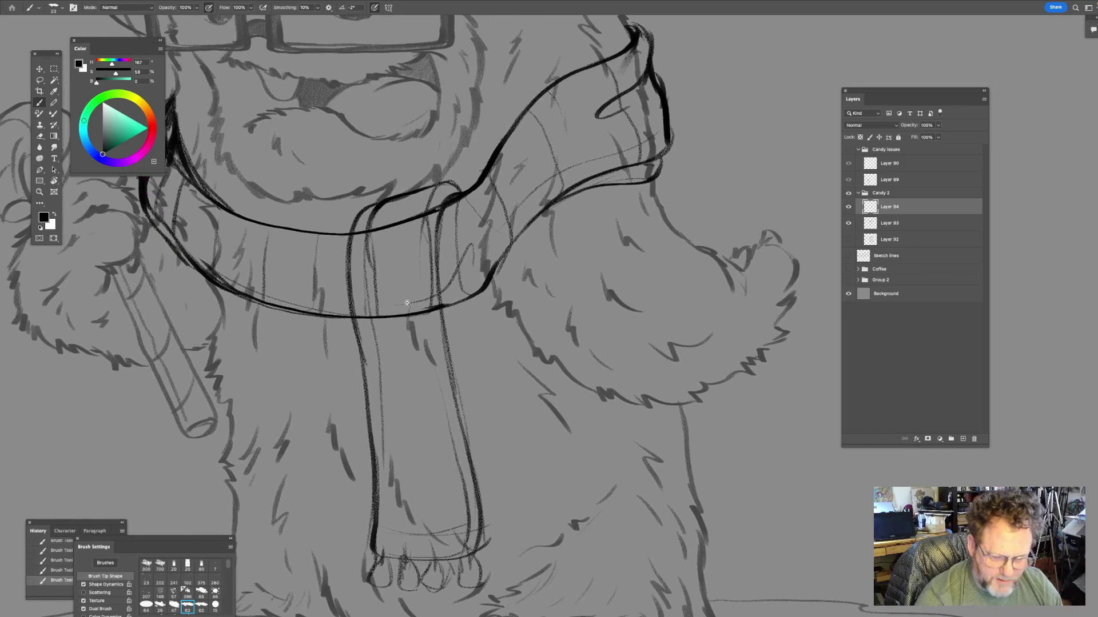
# - Draw curved cross stripes over the scarf's loop and at intervals down the hanging tail to the fringe
pyautogui.moveTo(391, 297); pyautogui.dragTo(420, 285)
pyautogui.moveTo(331, 223)
pyautogui.mouseDown()
pyautogui.moveTo(429, 201)
pyautogui.moveTo(467, 207)
pyautogui.moveTo(424, 202)
pyautogui.moveTo(430, 209)
pyautogui.moveTo(442, 195)
pyautogui.moveTo(463, 204)
pyautogui.moveTo(345, 219)
pyautogui.moveTo(404, 241)
pyautogui.moveTo(352, 233)
pyautogui.moveTo(447, 223)
pyautogui.mouseUp()
pyautogui.scroll(-3, 343, 229)
pyautogui.moveTo(378, 316)
pyautogui.mouseDown()
pyautogui.moveTo(371, 278)
pyautogui.moveTo(417, 301)
pyautogui.moveTo(472, 288)
pyautogui.mouseUp()
pyautogui.scroll(-3, 525, 291)
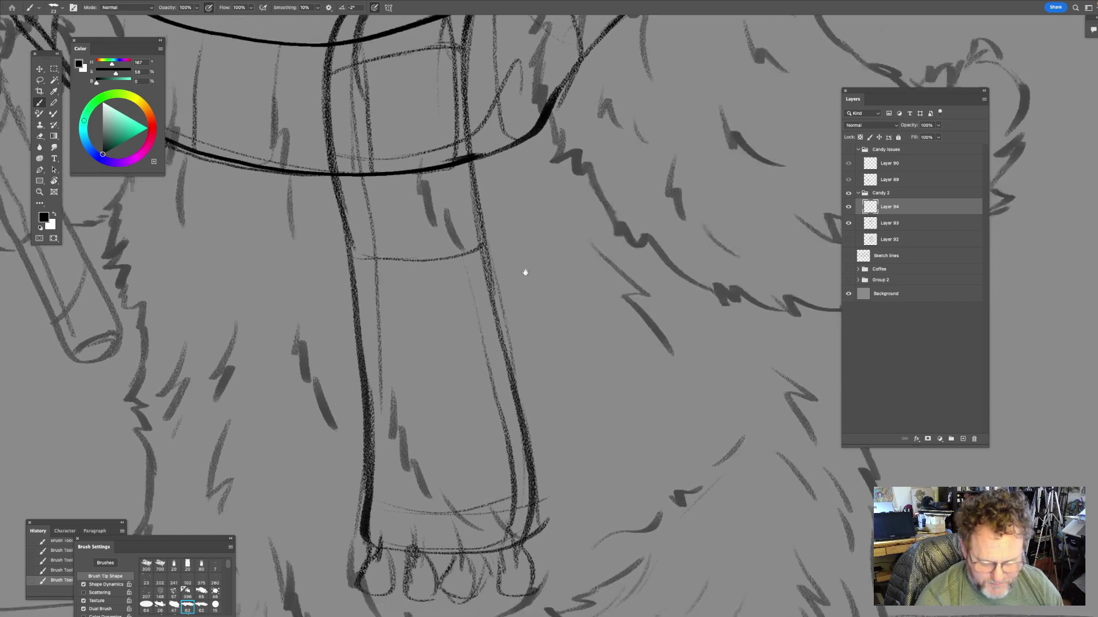
pyautogui.moveTo(355, 309); pyautogui.dragTo(506, 289)
pyautogui.scroll(-3, 506, 289)
pyautogui.moveTo(400, 338)
pyautogui.mouseDown()
pyautogui.moveTo(342, 334)
pyautogui.moveTo(440, 344)
pyautogui.moveTo(496, 315)
pyautogui.mouseUp()
pyautogui.moveTo(497, 329)
pyautogui.mouseDown()
pyautogui.moveTo(512, 328)
pyautogui.moveTo(474, 333)
pyautogui.mouseUp()
pyautogui.moveTo(343, 266); pyautogui.dragTo(345, 411)
pyautogui.moveTo(407, 351); pyautogui.dragTo(373, 222)
pyautogui.moveTo(316, 327)
pyautogui.mouseDown()
pyautogui.moveTo(323, 374)
pyautogui.moveTo(337, 368)
pyautogui.moveTo(324, 375)
pyautogui.mouseUp()
pyautogui.moveTo(356, 340); pyautogui.dragTo(355, 377)
pyautogui.moveTo(302, 319)
pyautogui.mouseDown()
pyautogui.moveTo(394, 331)
pyautogui.moveTo(461, 319)
pyautogui.moveTo(482, 296)
pyautogui.mouseUp()
pyautogui.moveTo(498, 252)
pyautogui.mouseDown()
pyautogui.moveTo(453, 331)
pyautogui.moveTo(490, 276)
pyautogui.moveTo(482, 329)
pyautogui.mouseUp()
pyautogui.moveTo(473, 290)
pyautogui.mouseDown()
pyautogui.moveTo(423, 289)
pyautogui.moveTo(485, 345)
pyautogui.mouseUp()
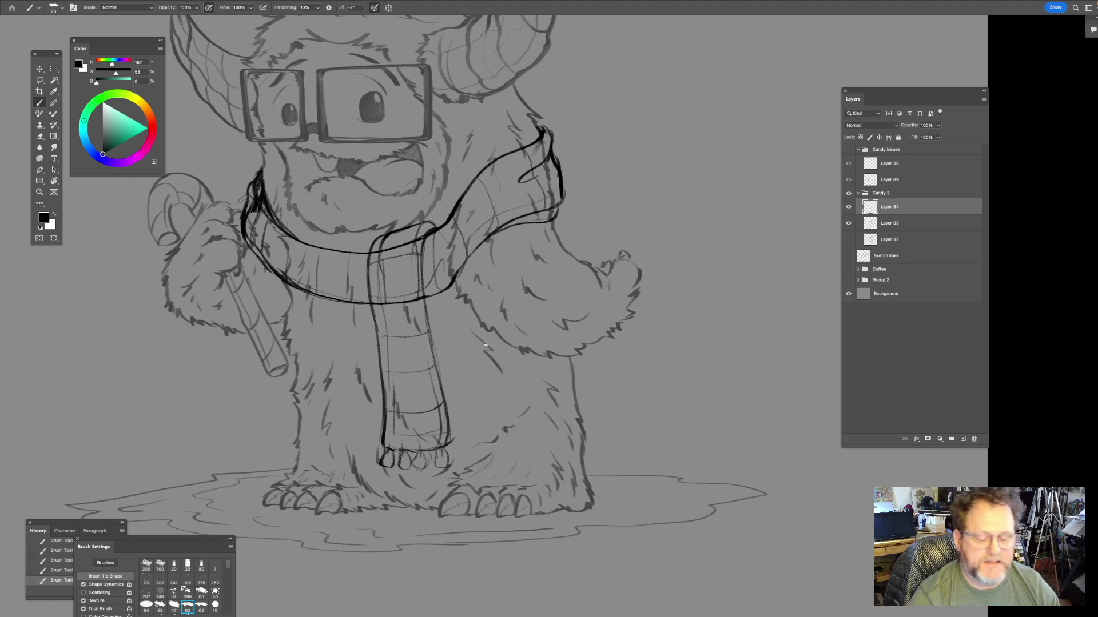
# - Scatter small curled loose-thread marks along the scarf's edges, across its band, and down the hanging tail
pyautogui.moveTo(433, 182); pyautogui.dragTo(463, 170)
pyautogui.moveTo(455, 211); pyautogui.dragTo(394, 272)
pyautogui.moveTo(505, 196)
pyautogui.mouseDown()
pyautogui.moveTo(507, 171)
pyautogui.moveTo(480, 216)
pyautogui.moveTo(513, 253)
pyautogui.mouseUp()
pyautogui.moveTo(574, 271); pyautogui.dragTo(590, 285)
pyautogui.moveTo(468, 362)
pyautogui.mouseDown()
pyautogui.moveTo(492, 321)
pyautogui.moveTo(470, 346)
pyautogui.mouseUp()
pyautogui.moveTo(461, 368)
pyautogui.mouseDown()
pyautogui.moveTo(508, 347)
pyautogui.moveTo(461, 395)
pyautogui.moveTo(548, 399)
pyautogui.mouseUp()
pyautogui.moveTo(359, 334); pyautogui.dragTo(364, 318)
pyautogui.moveTo(334, 371); pyautogui.dragTo(316, 226)
pyautogui.moveTo(380, 309); pyautogui.dragTo(391, 426)
pyautogui.moveTo(526, 314); pyautogui.dragTo(501, 294)
pyautogui.moveTo(441, 273); pyautogui.dragTo(461, 322)
pyautogui.moveTo(399, 405)
pyautogui.mouseDown()
pyautogui.moveTo(400, 366)
pyautogui.moveTo(372, 385)
pyautogui.moveTo(355, 382)
pyautogui.moveTo(419, 385)
pyautogui.mouseUp()
pyautogui.moveTo(476, 405)
pyautogui.mouseDown()
pyautogui.moveTo(475, 358)
pyautogui.moveTo(455, 397)
pyautogui.mouseUp()
pyautogui.moveTo(541, 227); pyautogui.dragTo(602, 408)
pyautogui.moveTo(293, 322)
pyautogui.mouseDown()
pyautogui.moveTo(286, 330)
pyautogui.moveTo(334, 367)
pyautogui.mouseUp()
pyautogui.moveTo(267, 276)
pyautogui.mouseDown()
pyautogui.moveTo(278, 251)
pyautogui.moveTo(316, 235)
pyautogui.mouseUp()
pyautogui.moveTo(213, 200); pyautogui.dragTo(230, 204)
pyautogui.moveTo(466, 246); pyautogui.dragTo(397, 252)
pyautogui.moveTo(527, 276); pyautogui.dragTo(475, 292)
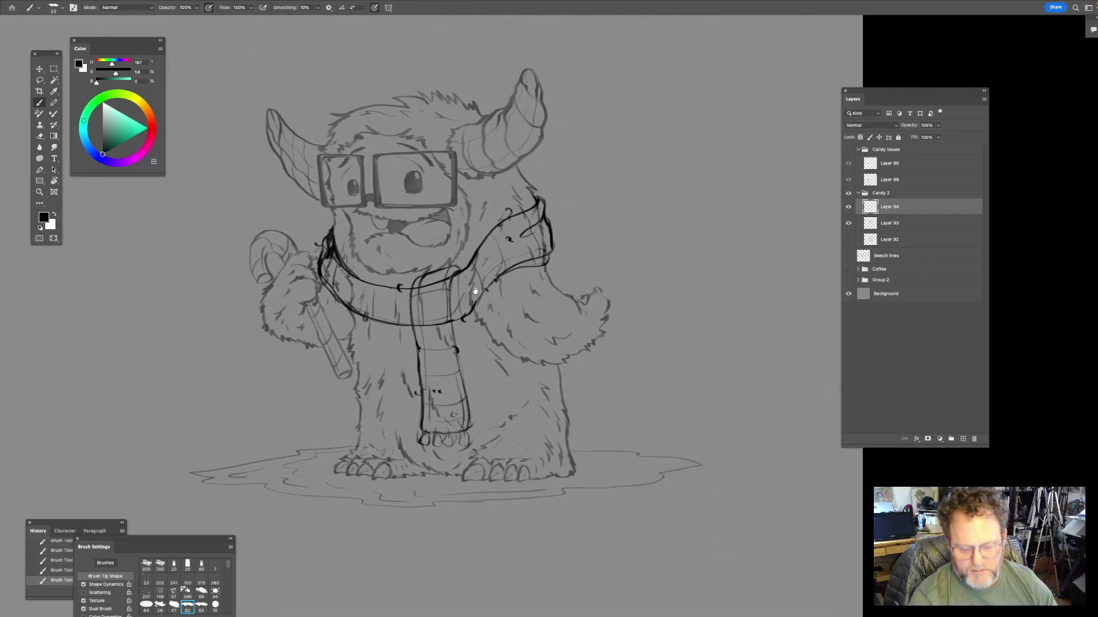
# - Toggle Layer 94's visibility to compare the yeti with and without the scarf, finishing with the layer hidden
pyautogui.click(849, 207)
pyautogui.click(848, 207)
pyautogui.click(848, 207)
pyautogui.click(848, 206)
pyautogui.click(848, 207)
pyautogui.moveTo(686, 366); pyautogui.dragTo(637, 361)
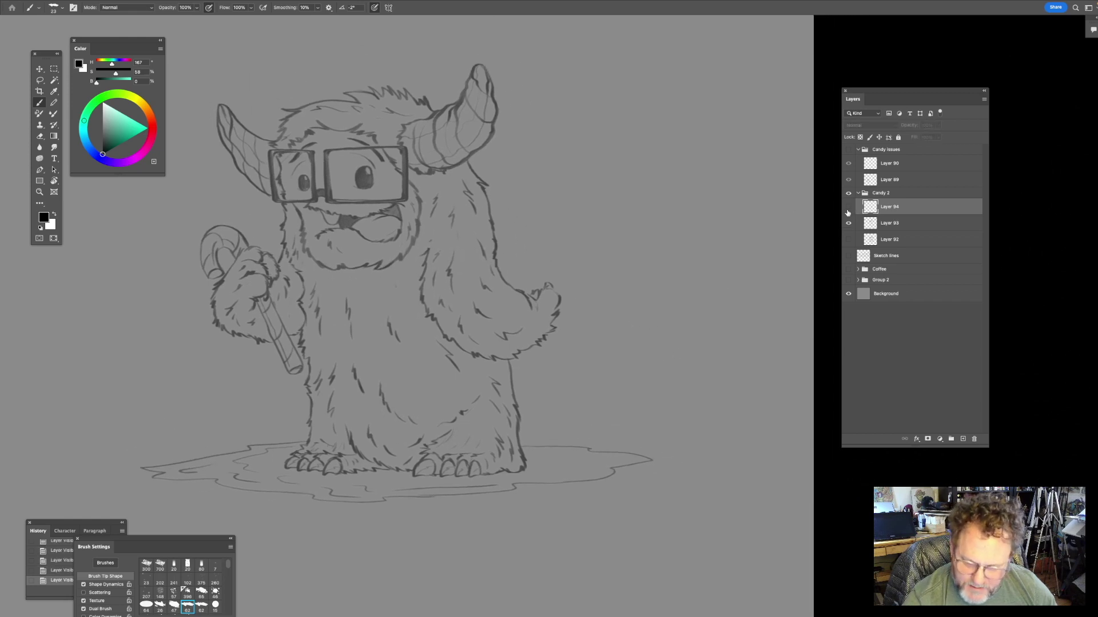
# - Show Layer 94 with the scarf sketch and lower its opacity to 33%
pyautogui.click(849, 208)
pyautogui.click(939, 125)
pyautogui.moveTo(939, 136); pyautogui.dragTo(911, 141)
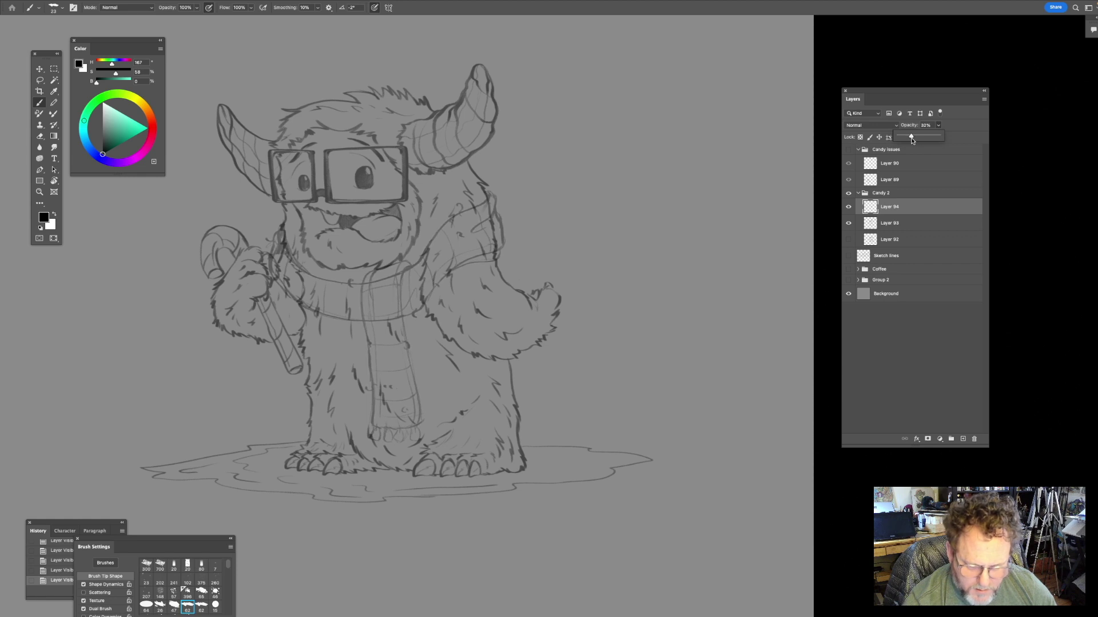
# - Set Layer 93's opacity to 100% and add a new layer above Layer 94
pyautogui.click(895, 223)
pyautogui.click(939, 126)
pyautogui.moveTo(938, 137); pyautogui.dragTo(967, 142)
pyautogui.moveTo(338, 282); pyautogui.dragTo(439, 283)
pyautogui.moveTo(439, 282); pyautogui.dragTo(458, 272)
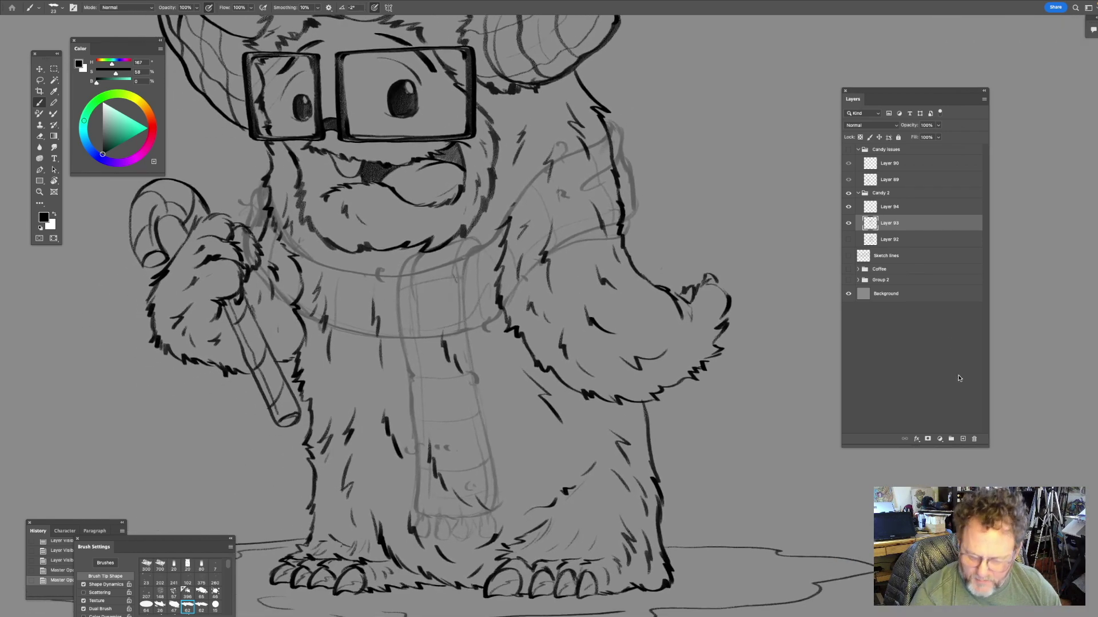
pyautogui.click(892, 207)
pyautogui.click(963, 439)
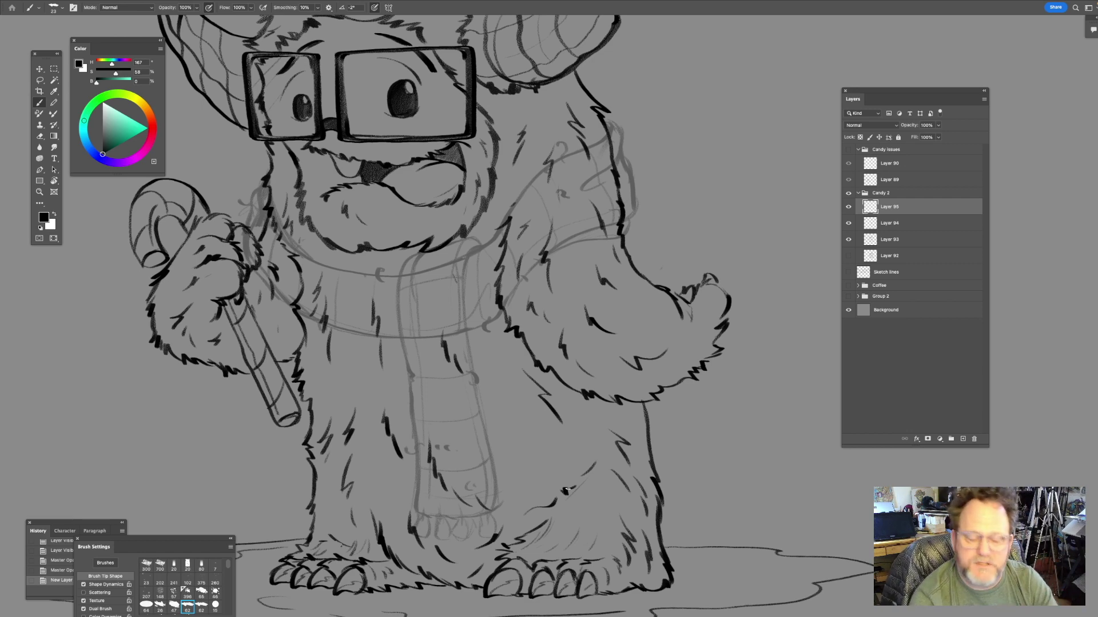
# - Try to ink the scarf's upper edge over the shoulder on the new layer, then undo the strokes
pyautogui.moveTo(530, 189); pyautogui.dragTo(523, 280)
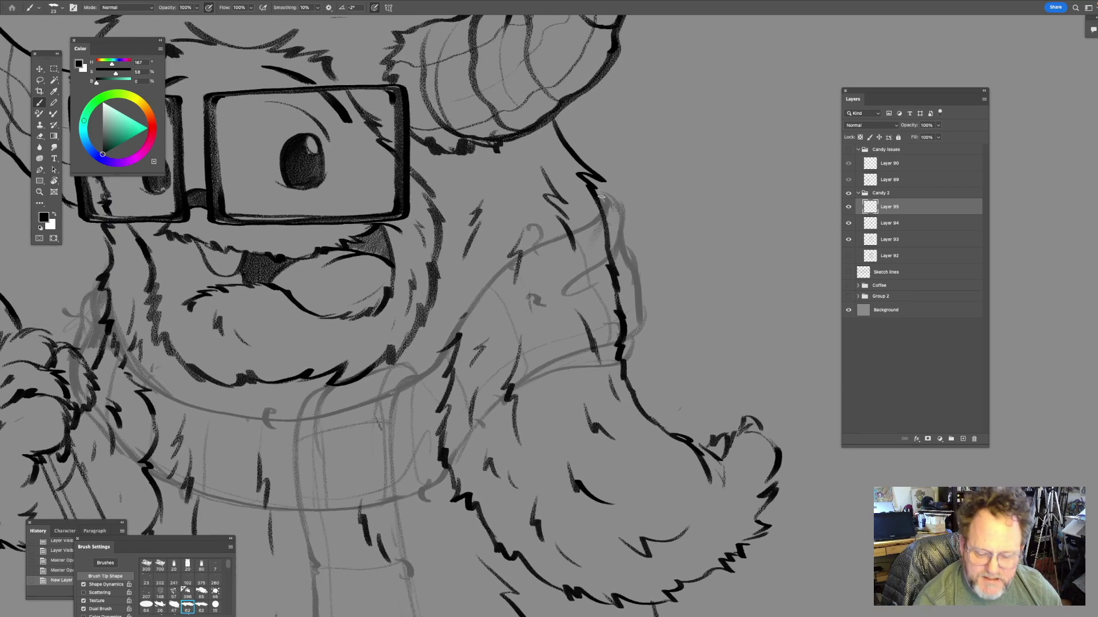
pyautogui.moveTo(592, 190)
pyautogui.mouseDown()
pyautogui.moveTo(605, 201)
pyautogui.moveTo(596, 218)
pyautogui.moveTo(527, 245)
pyautogui.moveTo(427, 366)
pyautogui.mouseUp()
pyautogui.moveTo(579, 301); pyautogui.dragTo(463, 290)
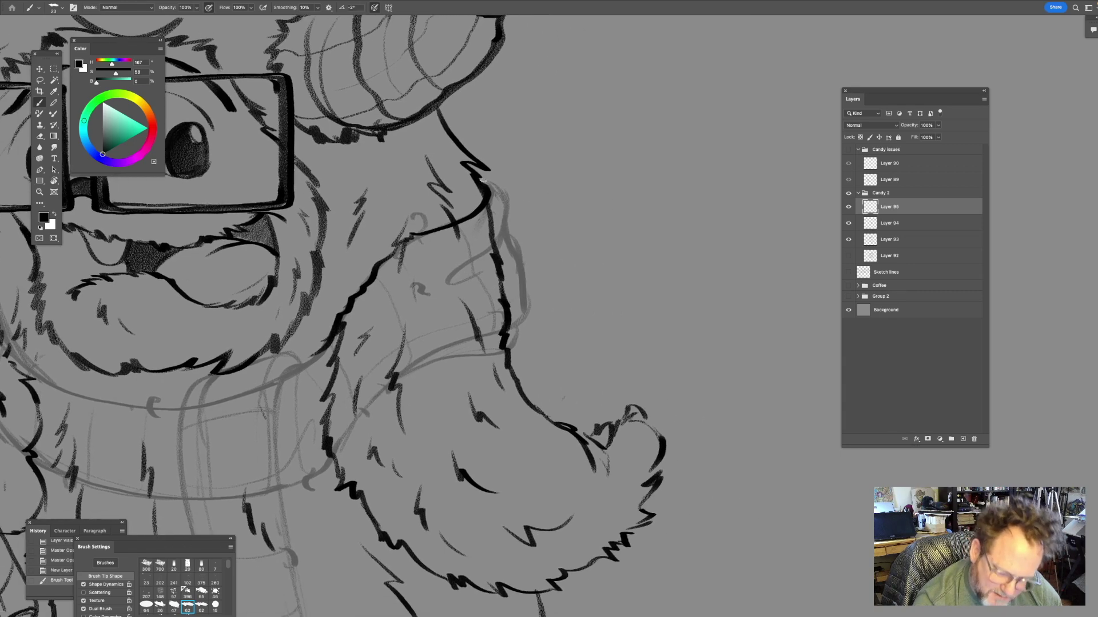
pyautogui.moveTo(488, 183)
pyautogui.mouseDown()
pyautogui.moveTo(507, 205)
pyautogui.moveTo(502, 234)
pyautogui.moveTo(444, 285)
pyautogui.moveTo(463, 260)
pyautogui.mouseUp()
pyautogui.press('super+z')
pyautogui.press('super+z')
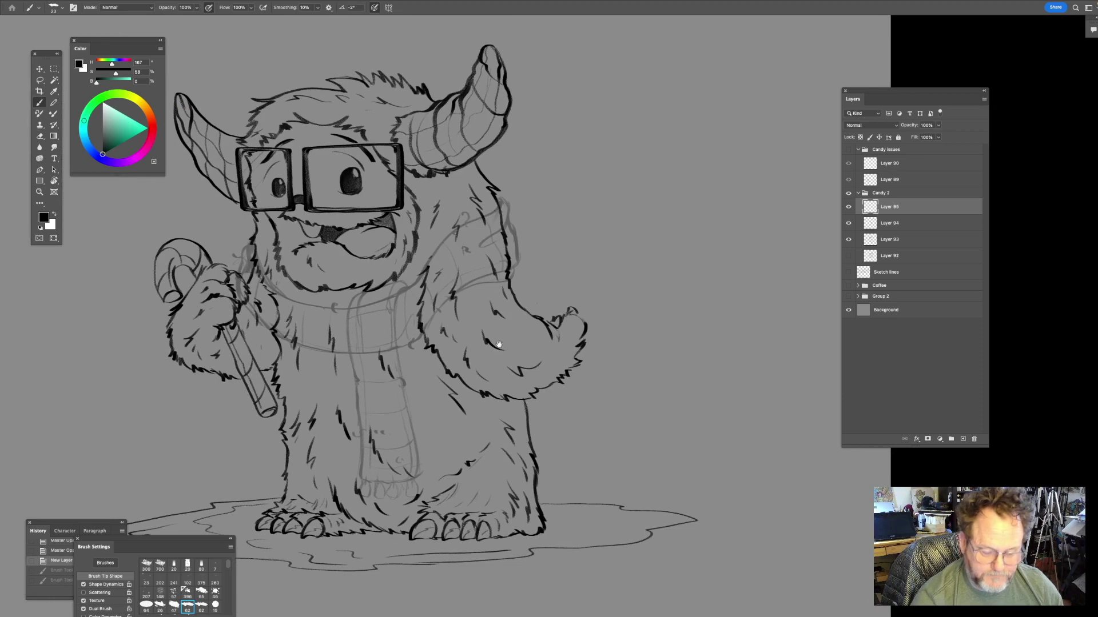
# - Duplicate Layer 93 as a backup, place the copy directly beneath it and hide the copy
pyautogui.scroll(-1, 531, 331)
pyautogui.hscroll(-1, 532, 331)
pyautogui.click(889, 239)
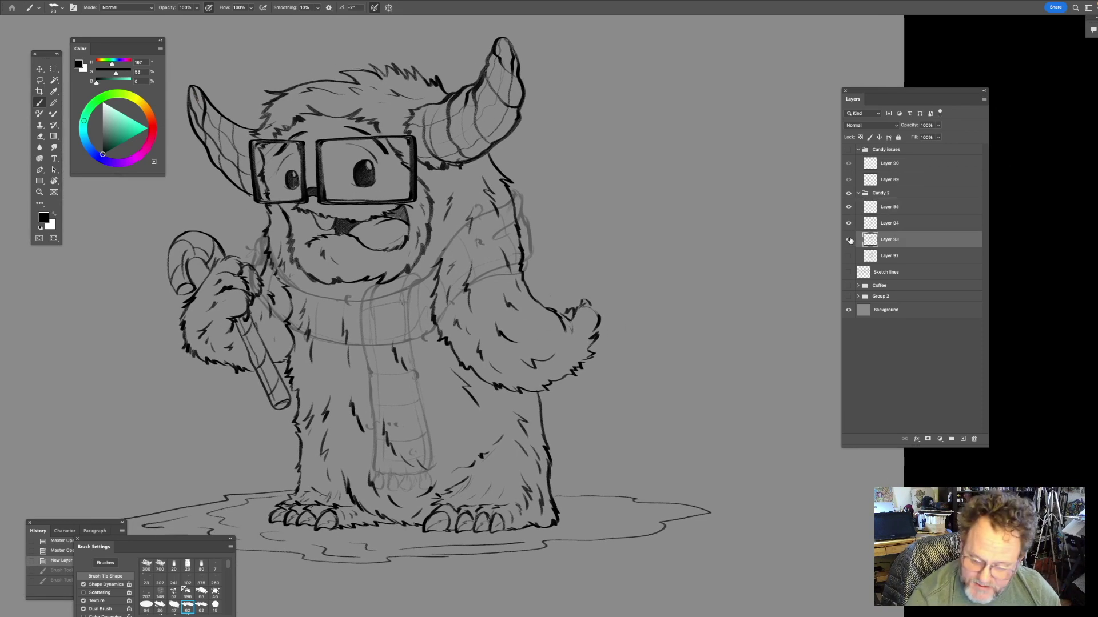
pyautogui.keyDown('alt'); pyautogui.click(848, 239); pyautogui.keyUp('alt')
pyautogui.keyDown('alt'); pyautogui.click(849, 239); pyautogui.keyUp('alt')
pyautogui.moveTo(903, 245); pyautogui.dragTo(909, 250)
pyautogui.click(848, 257)
# - On Layer 93, erase the body outline and fur lines that cross the scarf over the shoulder and upper arm
pyautogui.click(881, 242)
pyautogui.moveTo(441, 254)
pyautogui.mouseDown()
pyautogui.moveTo(477, 247)
pyautogui.moveTo(480, 259)
pyautogui.moveTo(510, 265)
pyautogui.mouseUp()
pyautogui.click(39, 140)
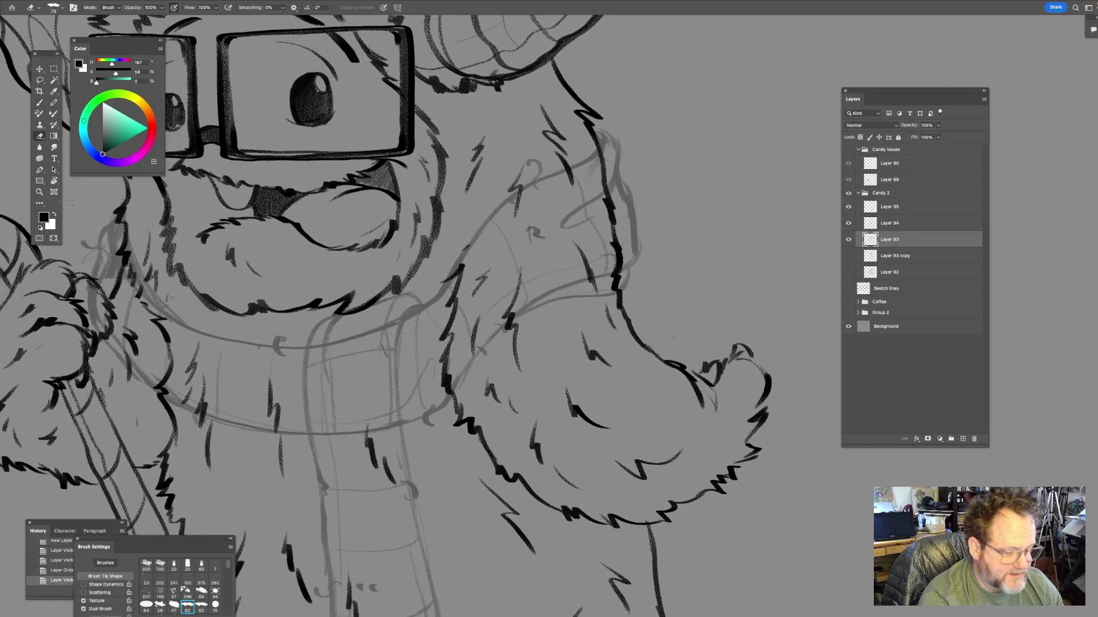
pyautogui.moveTo(612, 152); pyautogui.dragTo(596, 288)
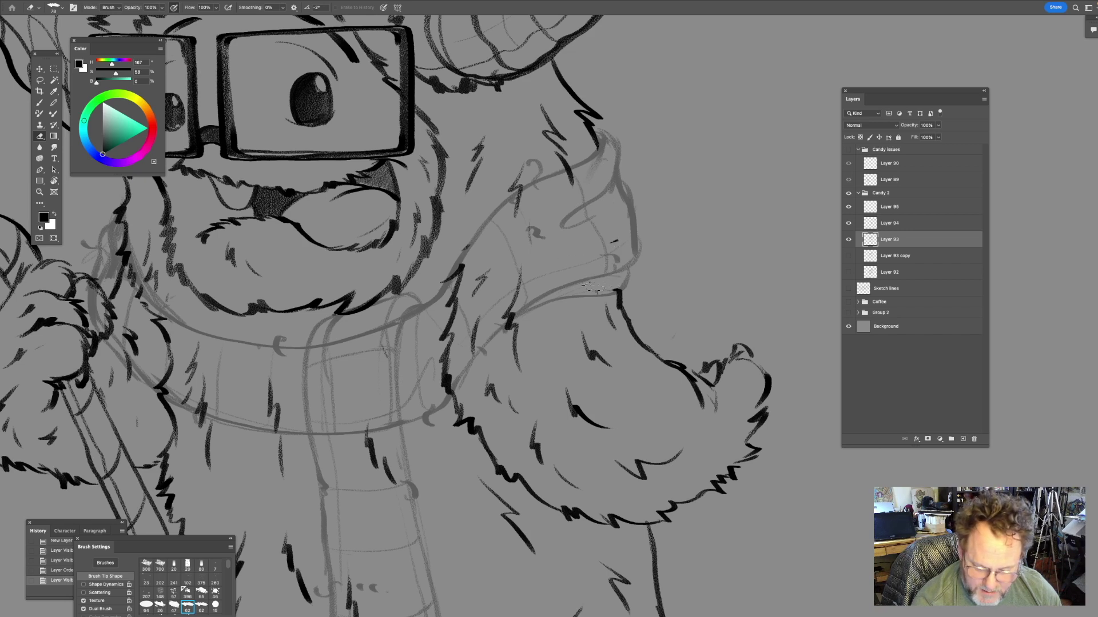
pyautogui.moveTo(517, 212); pyautogui.dragTo(602, 170)
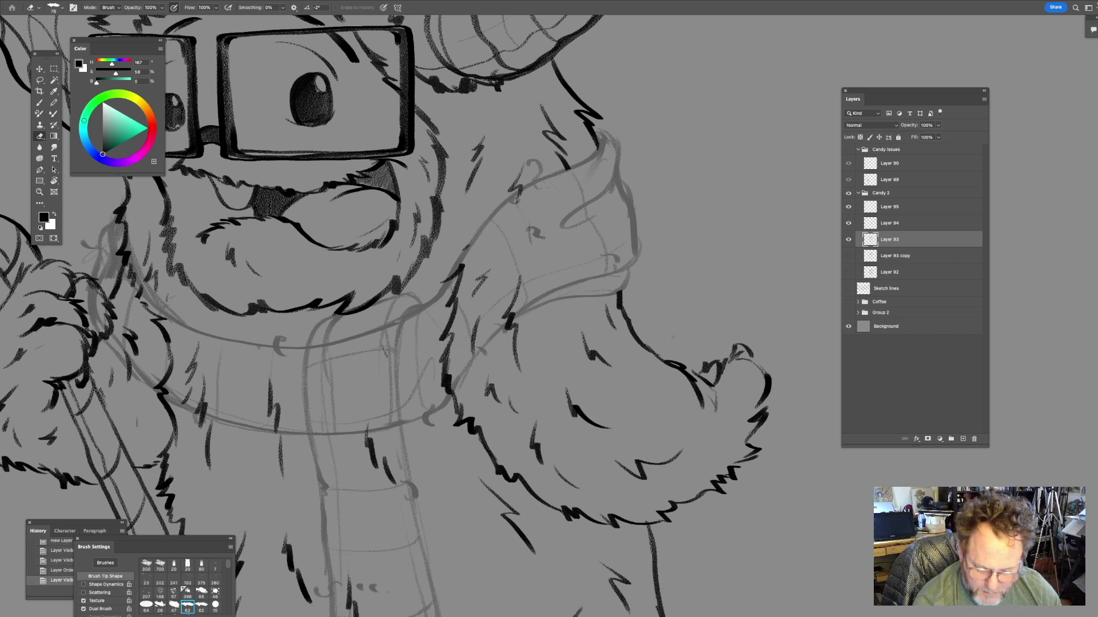
pyautogui.moveTo(479, 255)
pyautogui.mouseDown()
pyautogui.moveTo(449, 329)
pyautogui.moveTo(523, 292)
pyautogui.moveTo(444, 394)
pyautogui.mouseUp()
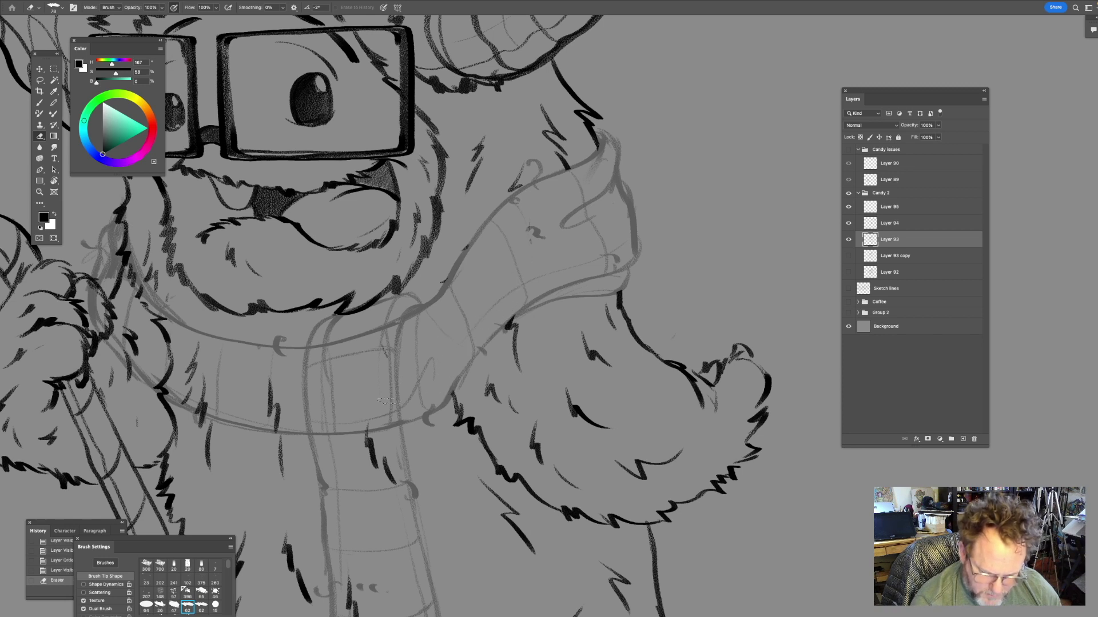
# - Erase the fur lines crossing the scarf around the neck near the candy cane hand, reducing the eraser size for the tight areas
pyautogui.moveTo(372, 358); pyautogui.dragTo(513, 331)
pyautogui.moveTo(484, 290); pyautogui.dragTo(490, 286)
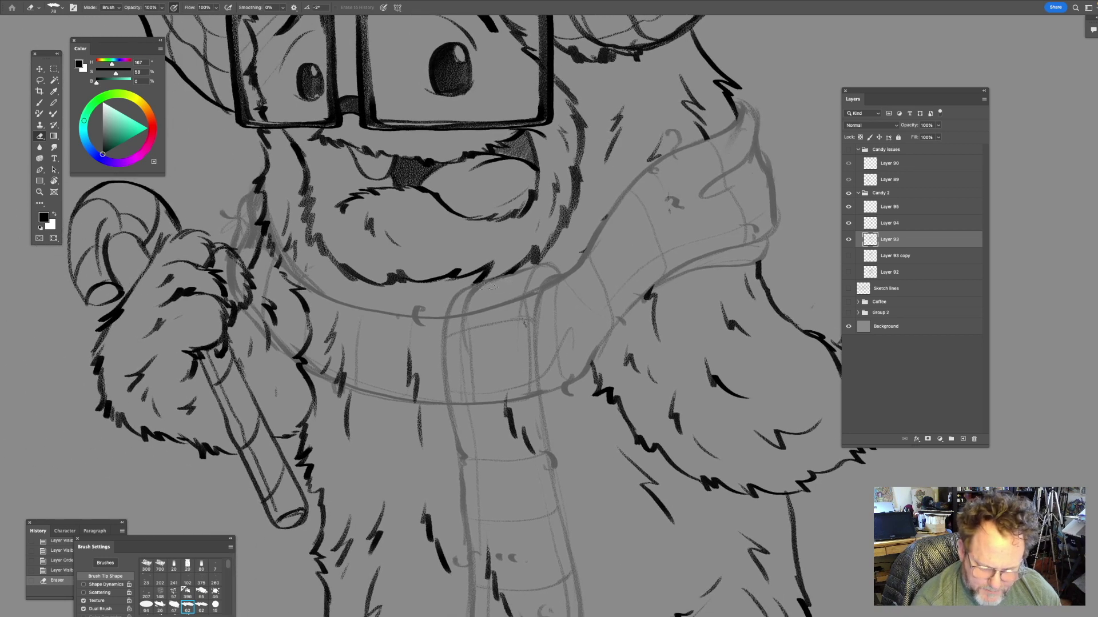
pyautogui.moveTo(436, 333)
pyautogui.mouseDown()
pyautogui.moveTo(482, 318)
pyautogui.moveTo(459, 368)
pyautogui.moveTo(400, 369)
pyautogui.moveTo(389, 346)
pyautogui.moveTo(343, 338)
pyautogui.mouseUp()
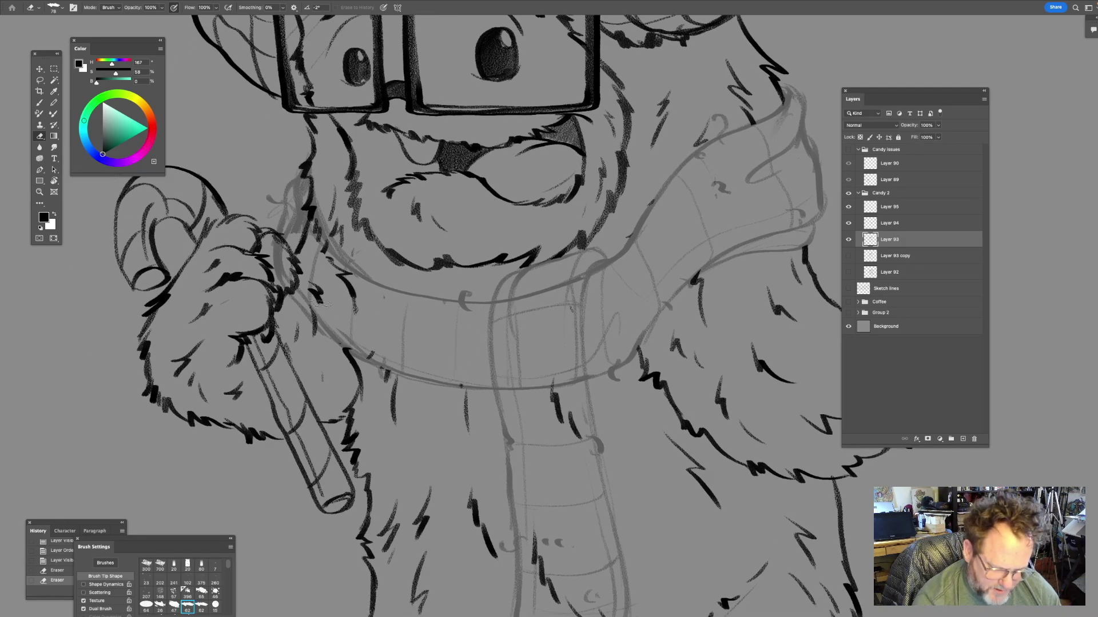
pyautogui.press('[')
pyautogui.press('[')
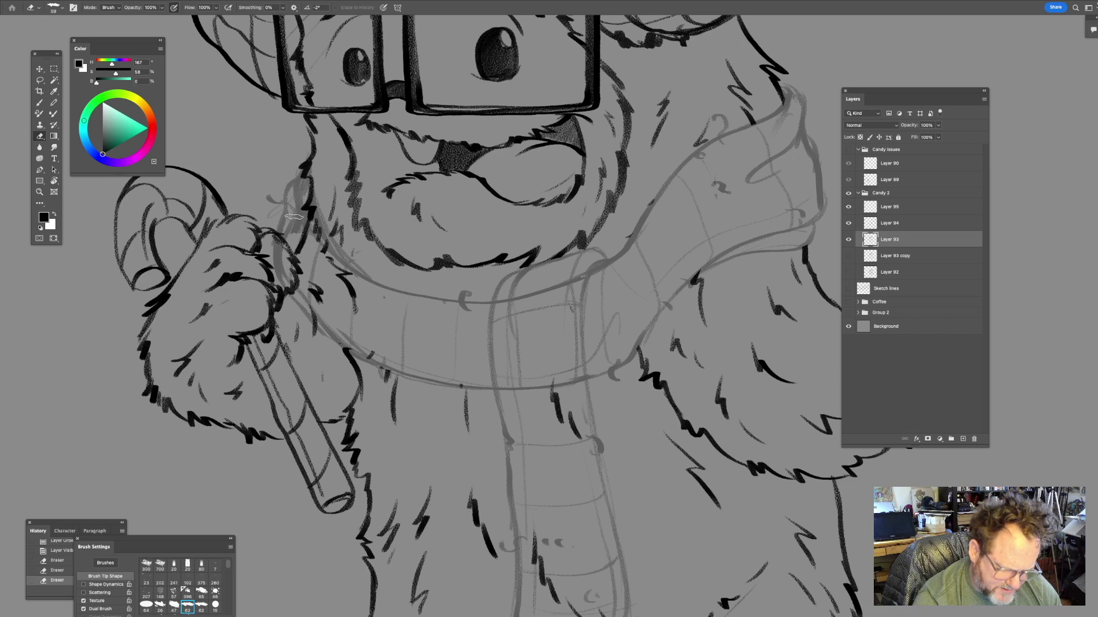
pyautogui.moveTo(312, 281); pyautogui.dragTo(316, 298)
pyautogui.moveTo(315, 290); pyautogui.dragTo(309, 285)
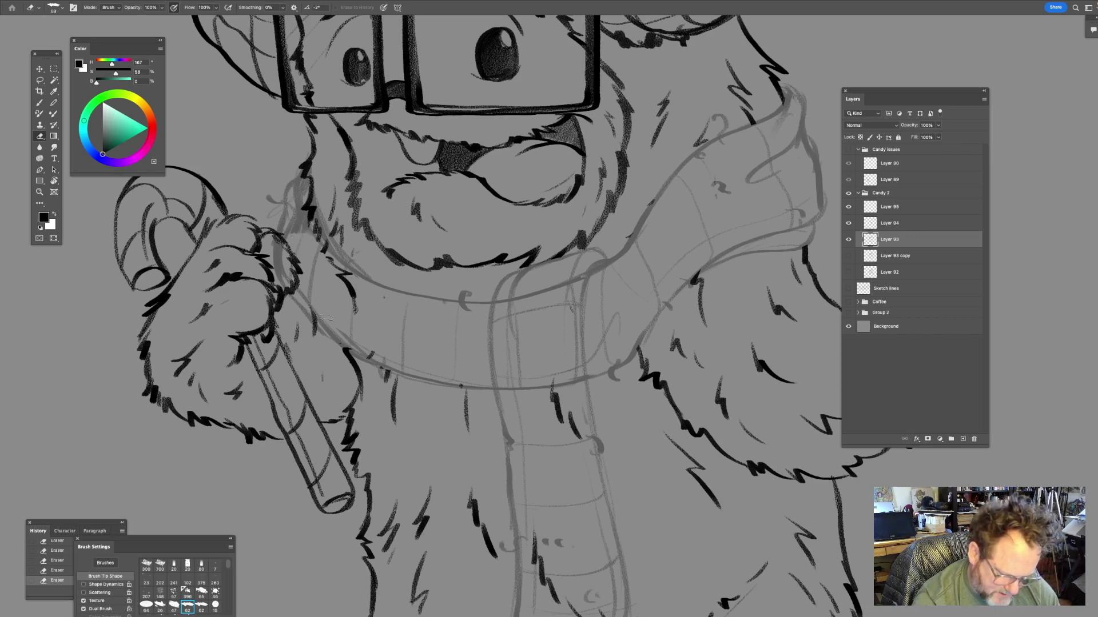
pyautogui.moveTo(355, 312)
pyautogui.mouseDown()
pyautogui.moveTo(302, 209)
pyautogui.moveTo(325, 252)
pyautogui.mouseUp()
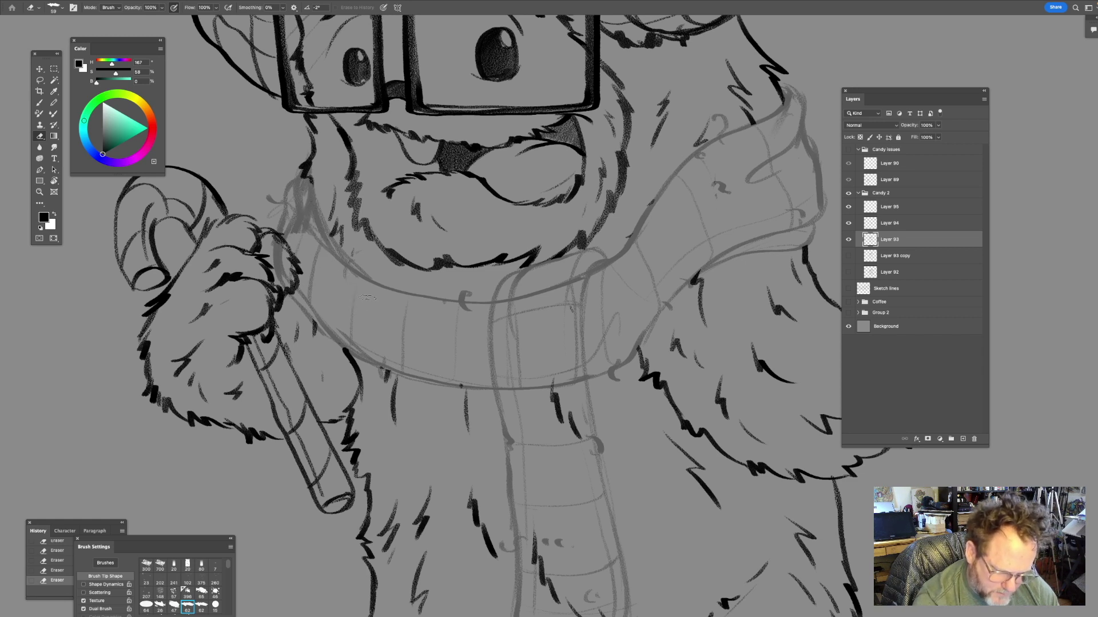
# - Examine the whole character and compare Layers 95, 94 and 93 by switching their visibility off and on
pyautogui.scroll(-3, 544, 304)
pyautogui.hscroll(4, 544, 305)
pyautogui.hotkey('ctrl', '0')
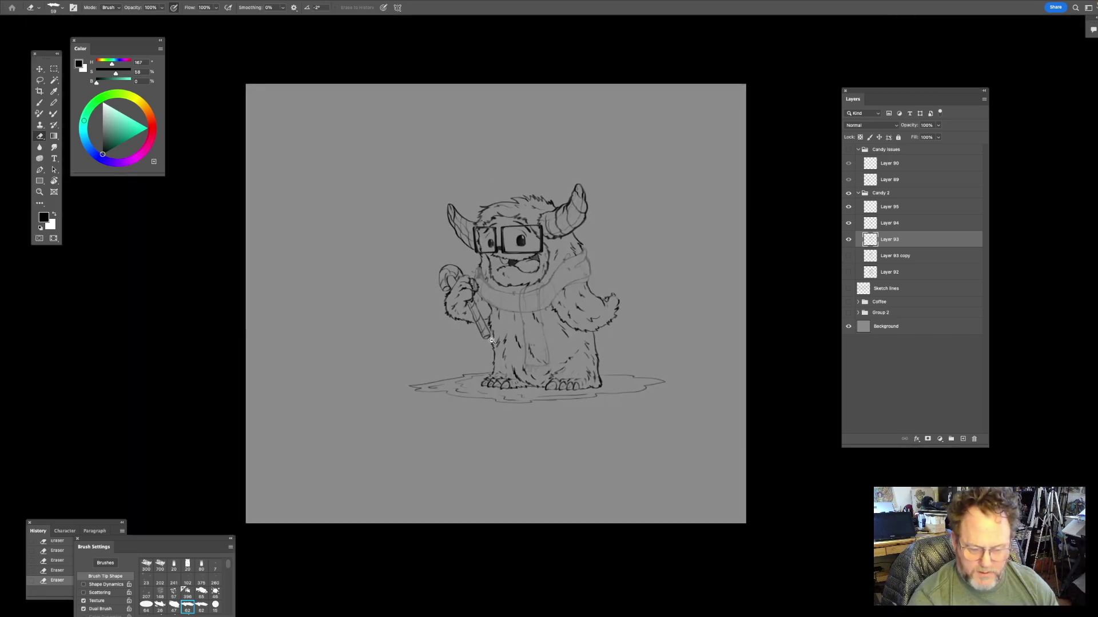
pyautogui.moveTo(535, 283); pyautogui.dragTo(589, 308)
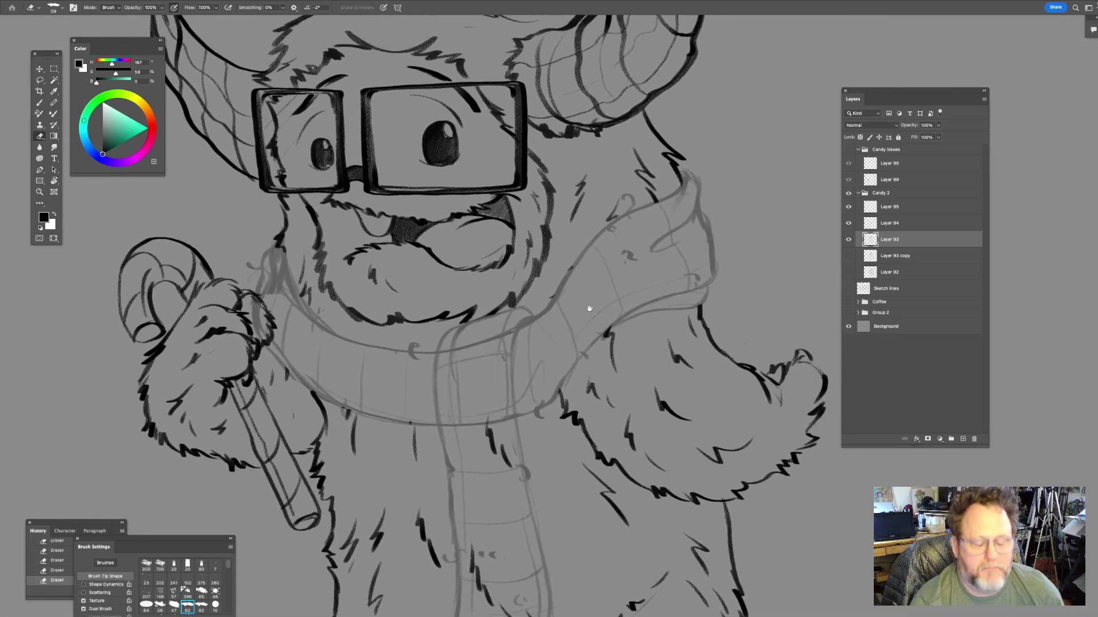
pyautogui.click(902, 207)
pyautogui.click(848, 207)
pyautogui.click(848, 207)
pyautogui.click(848, 241)
pyautogui.click(847, 240)
pyautogui.click(870, 225)
pyautogui.click(848, 223)
pyautogui.click(849, 223)
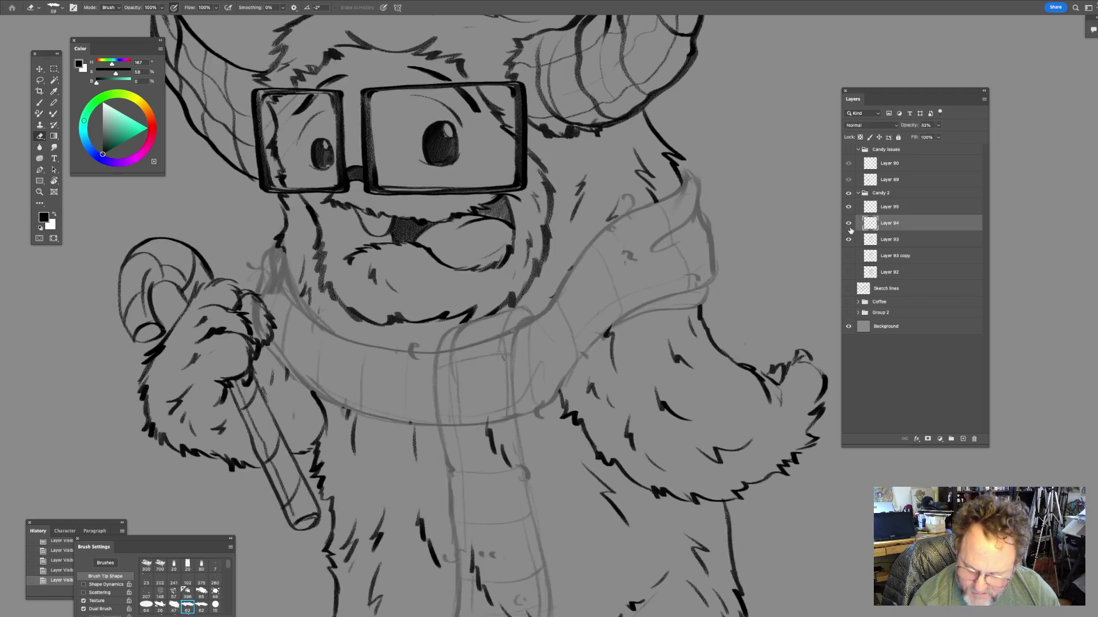
pyautogui.click(848, 240)
pyautogui.click(848, 240)
# - Move Layer 94 with the scarf sketch beneath Layer 93 and check the line art above it
pyautogui.click(863, 243)
pyautogui.moveTo(731, 239); pyautogui.dragTo(701, 263)
pyautogui.moveTo(897, 223); pyautogui.dragTo(896, 247)
pyautogui.moveTo(662, 284); pyautogui.dragTo(667, 299)
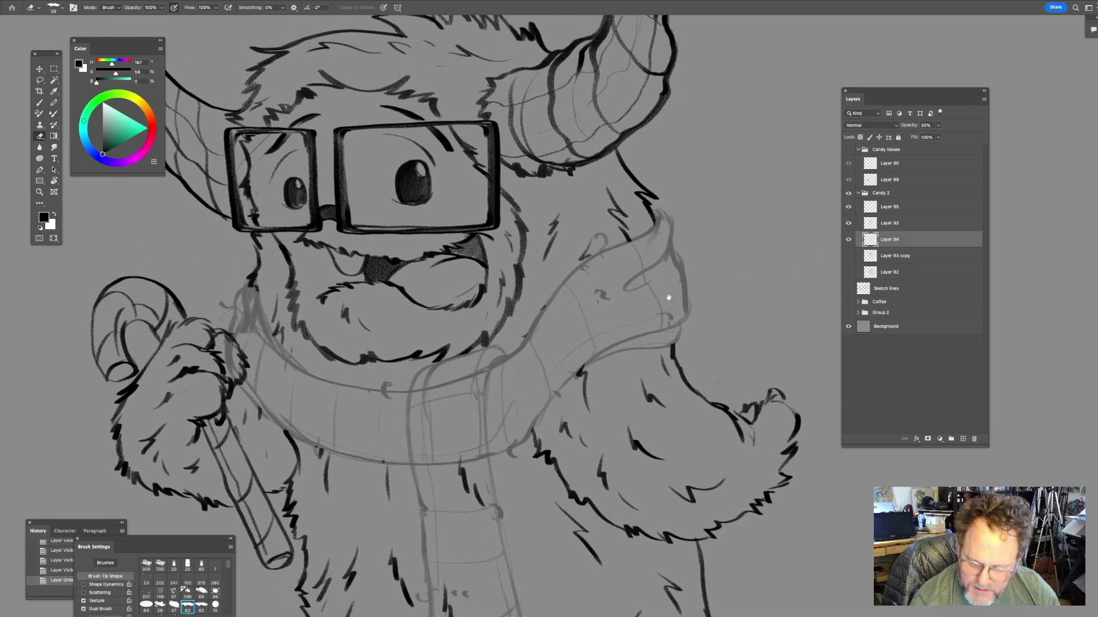
pyautogui.click(849, 224)
pyautogui.click(848, 224)
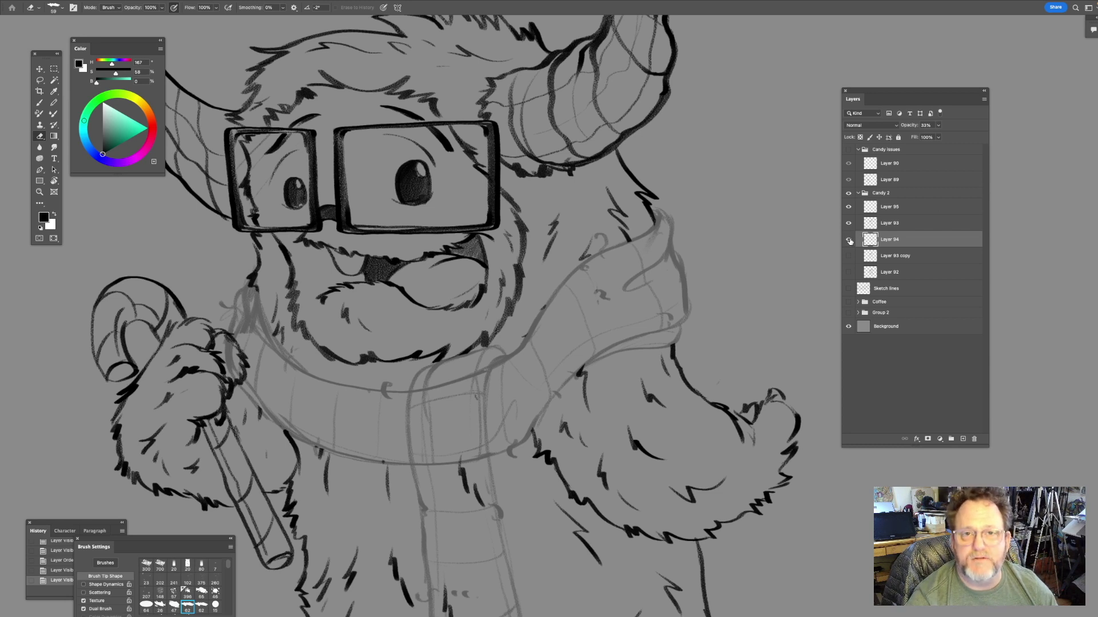
# - Compare the backup copy of Layer 93 with the erased line art by switching the layers' visibility
pyautogui.moveTo(848, 242); pyautogui.dragTo(848, 207)
pyautogui.click(849, 258)
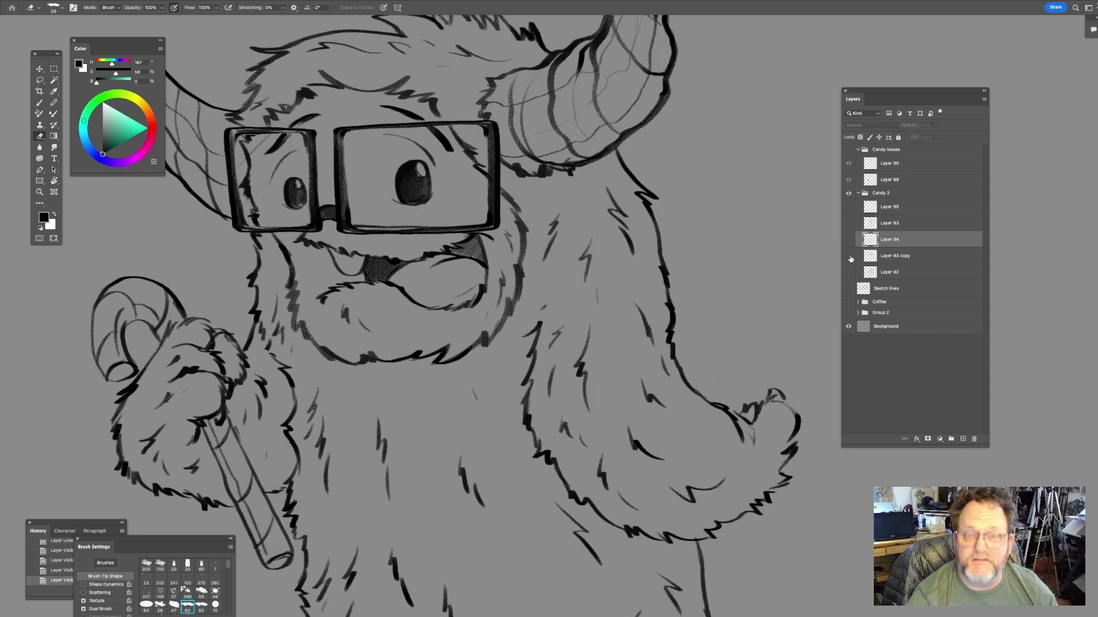
pyautogui.click(849, 258)
pyautogui.moveTo(849, 239); pyautogui.dragTo(849, 207)
pyautogui.click(849, 240)
pyautogui.click(849, 240)
pyautogui.scroll(2, 850, 234)
pyautogui.click(848, 223)
pyautogui.click(849, 223)
pyautogui.click(892, 223)
pyautogui.scroll(-3, 608, 297)
pyautogui.scroll(3, 589, 265)
pyautogui.scroll(-4, 571, 300)
pyautogui.scroll(5, 582, 288)
# - Delete the unused Layer 95 and check Layers 94 and 93 separately
pyautogui.click(907, 209)
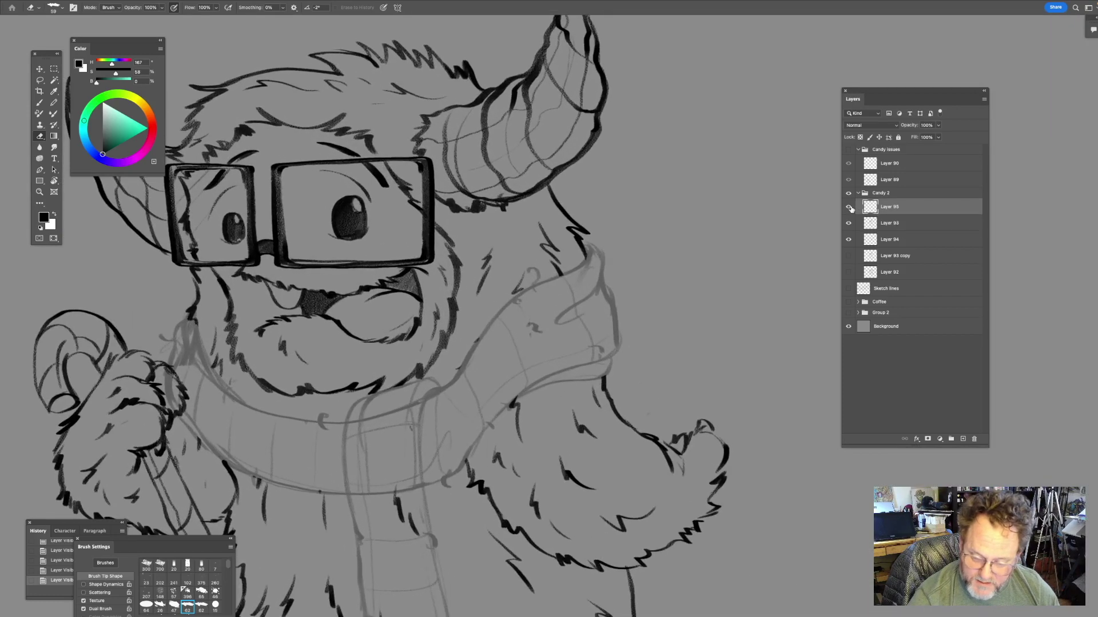
pyautogui.click(973, 439)
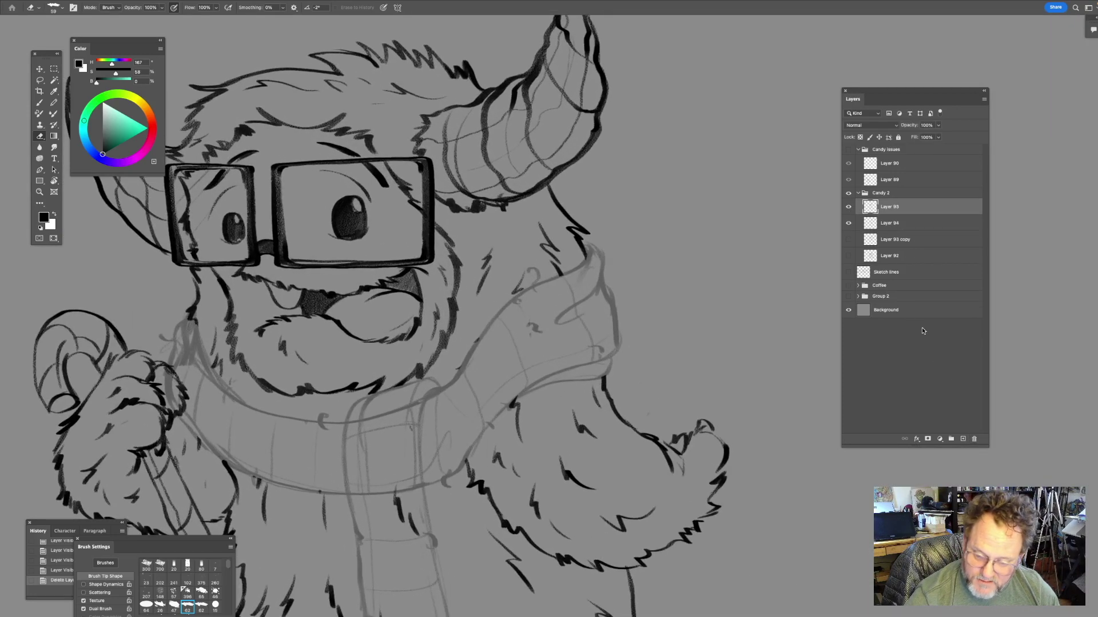
pyautogui.click(848, 223)
pyautogui.click(849, 223)
pyautogui.click(849, 207)
pyautogui.click(849, 206)
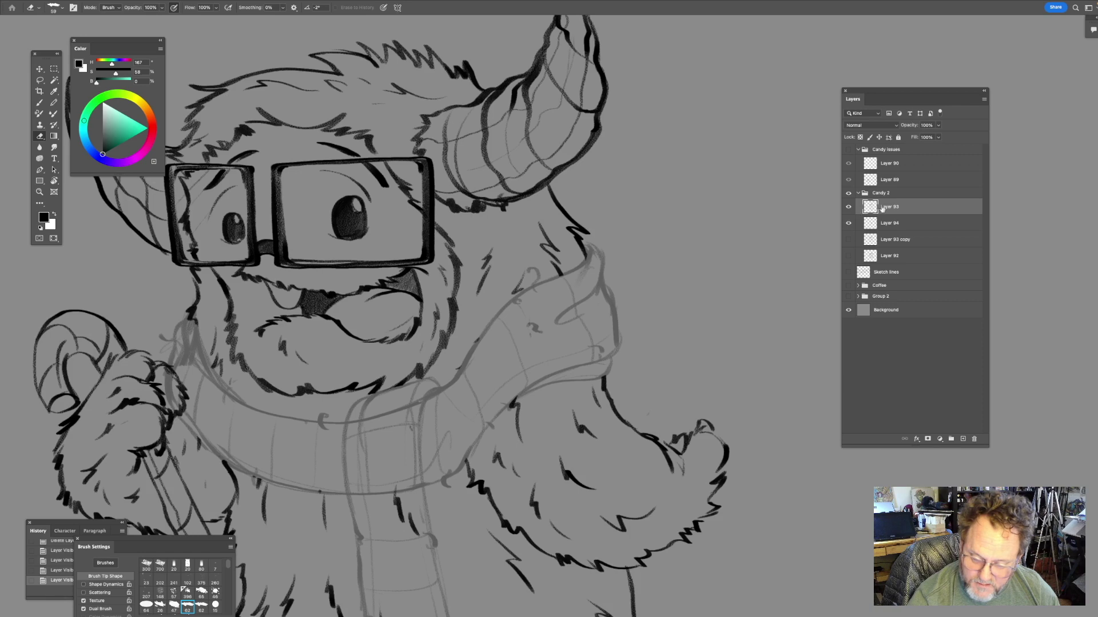
pyautogui.click(848, 206)
pyautogui.click(849, 206)
# - Ink the scarf's upper, outer and lower edges around the shoulder on Layer 93 with the Brush tool
pyautogui.moveTo(487, 362); pyautogui.dragTo(503, 331)
pyautogui.moveTo(499, 261)
pyautogui.mouseDown()
pyautogui.moveTo(595, 244)
pyautogui.moveTo(558, 299)
pyautogui.mouseUp()
pyautogui.press('b')
pyautogui.moveTo(632, 220)
pyautogui.mouseDown()
pyautogui.moveTo(566, 234)
pyautogui.moveTo(570, 247)
pyautogui.moveTo(535, 272)
pyautogui.moveTo(449, 316)
pyautogui.moveTo(379, 393)
pyautogui.moveTo(358, 438)
pyautogui.moveTo(318, 466)
pyautogui.mouseUp()
pyautogui.moveTo(578, 255)
pyautogui.mouseDown()
pyautogui.moveTo(478, 273)
pyautogui.moveTo(466, 237)
pyautogui.moveTo(483, 247)
pyautogui.moveTo(493, 292)
pyautogui.moveTo(452, 341)
pyautogui.moveTo(457, 355)
pyautogui.mouseUp()
pyautogui.click(474, 352)
pyautogui.moveTo(541, 317); pyautogui.dragTo(492, 183)
pyautogui.moveTo(442, 157)
pyautogui.mouseDown()
pyautogui.moveTo(467, 261)
pyautogui.moveTo(583, 224)
pyautogui.moveTo(579, 200)
pyautogui.moveTo(603, 175)
pyautogui.moveTo(474, 233)
pyautogui.moveTo(417, 282)
pyautogui.moveTo(355, 367)
pyautogui.moveTo(290, 395)
pyautogui.mouseUp()
pyautogui.moveTo(459, 316); pyautogui.dragTo(421, 388)
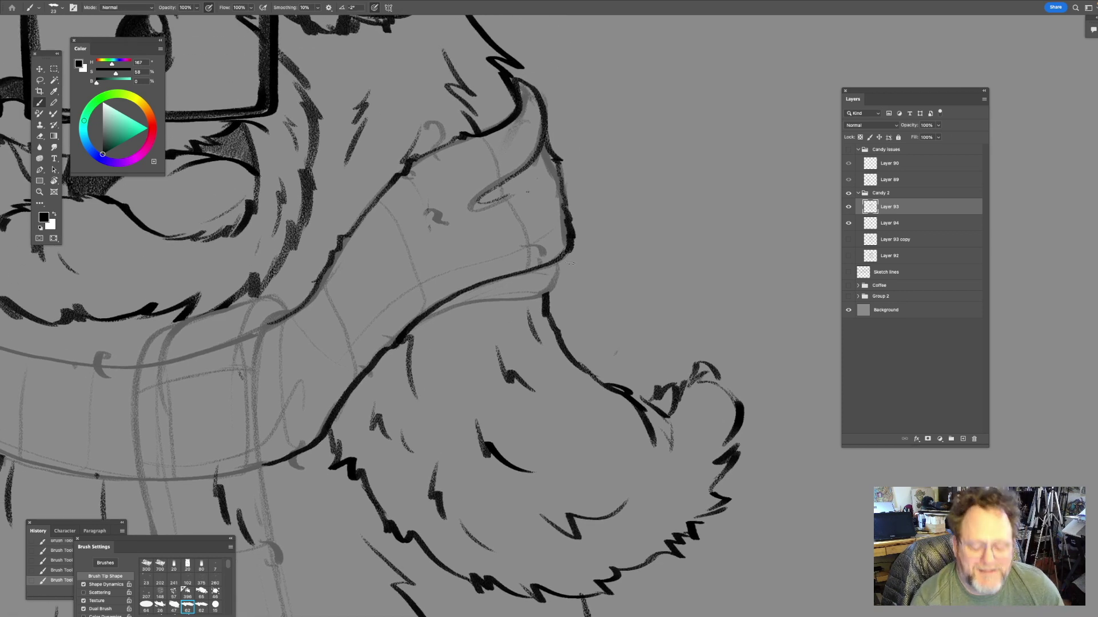
# - Ink the folded flap under the shoulder wrap and the stripe line nearest the scarf's outer edge
pyautogui.moveTo(560, 258)
pyautogui.mouseDown()
pyautogui.moveTo(554, 280)
pyautogui.moveTo(526, 300)
pyautogui.moveTo(423, 313)
pyautogui.moveTo(490, 336)
pyautogui.mouseUp()
pyautogui.moveTo(595, 227)
pyautogui.mouseDown()
pyautogui.moveTo(587, 246)
pyautogui.moveTo(494, 293)
pyautogui.mouseUp()
pyautogui.moveTo(532, 235); pyautogui.dragTo(472, 281)
pyautogui.moveTo(447, 206)
pyautogui.mouseDown()
pyautogui.moveTo(469, 232)
pyautogui.moveTo(498, 349)
pyautogui.moveTo(527, 257)
pyautogui.mouseUp()
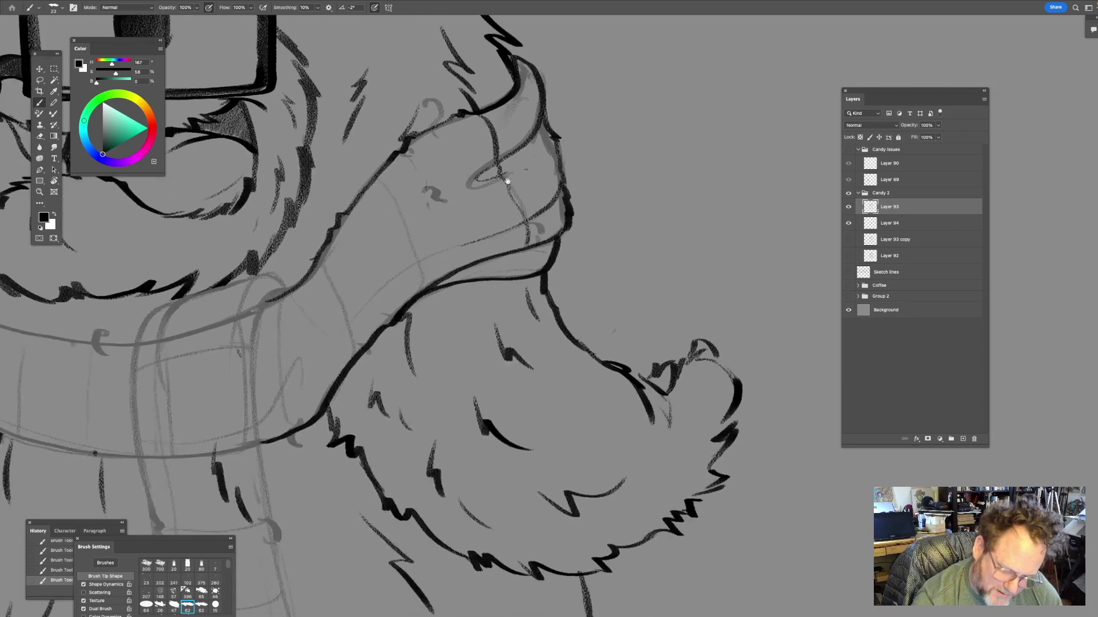
# - Ink the remaining stripe lines across the shoulder wrap and the top fold of the scarf's hanging end
pyautogui.moveTo(390, 161); pyautogui.dragTo(424, 294)
pyautogui.moveTo(366, 242)
pyautogui.mouseDown()
pyautogui.moveTo(429, 206)
pyautogui.moveTo(393, 246)
pyautogui.moveTo(418, 330)
pyautogui.mouseUp()
pyautogui.moveTo(511, 216)
pyautogui.mouseDown()
pyautogui.moveTo(500, 250)
pyautogui.moveTo(416, 312)
pyautogui.mouseUp()
pyautogui.moveTo(385, 363); pyautogui.dragTo(445, 320)
pyautogui.moveTo(380, 268)
pyautogui.mouseDown()
pyautogui.moveTo(366, 288)
pyautogui.moveTo(440, 301)
pyautogui.moveTo(482, 252)
pyautogui.moveTo(462, 264)
pyautogui.moveTo(434, 249)
pyautogui.moveTo(388, 271)
pyautogui.moveTo(424, 250)
pyautogui.moveTo(333, 281)
pyautogui.moveTo(313, 354)
pyautogui.mouseUp()
pyautogui.scroll(-3, 490, 253)
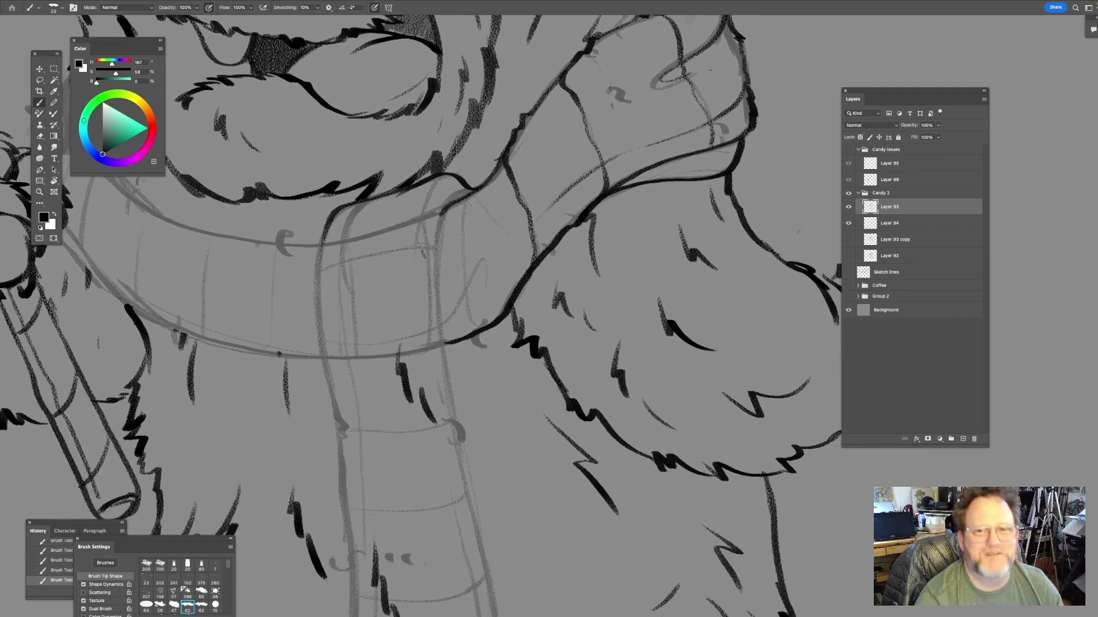
# - Ink both long edges of the scarf's hanging end down to just above the fringe
pyautogui.moveTo(330, 224)
pyautogui.mouseDown()
pyautogui.moveTo(316, 315)
pyautogui.moveTo(332, 420)
pyautogui.moveTo(351, 261)
pyautogui.moveTo(321, 231)
pyautogui.moveTo(338, 415)
pyautogui.mouseUp()
pyautogui.moveTo(375, 375)
pyautogui.mouseDown()
pyautogui.moveTo(369, 278)
pyautogui.moveTo(333, 323)
pyautogui.moveTo(330, 383)
pyautogui.moveTo(355, 405)
pyautogui.mouseUp()
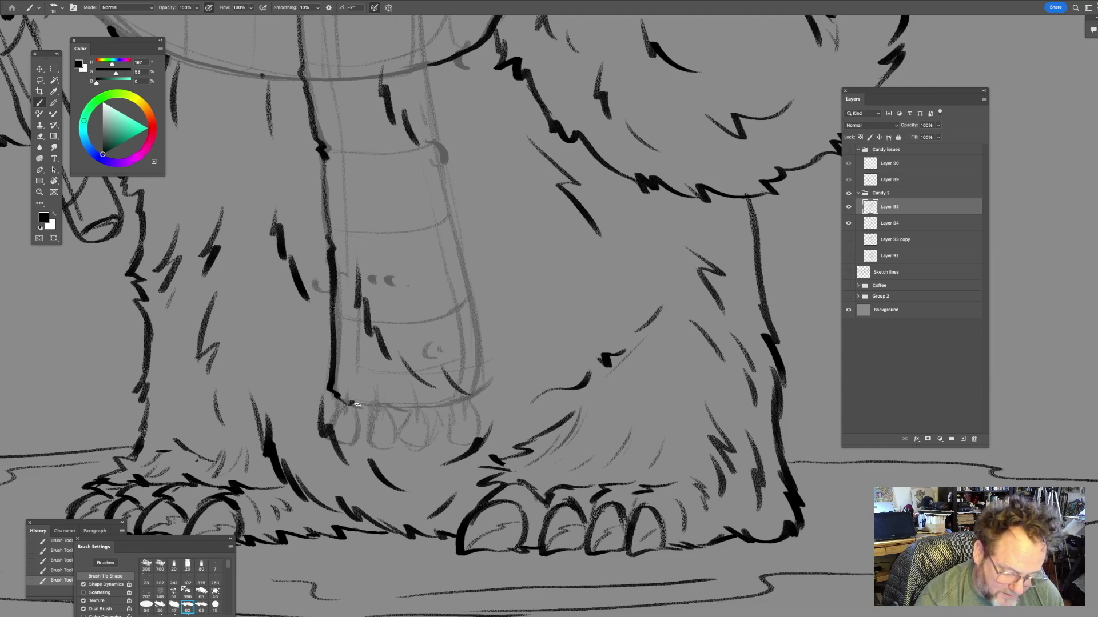
pyautogui.scroll(6, 375, 410)
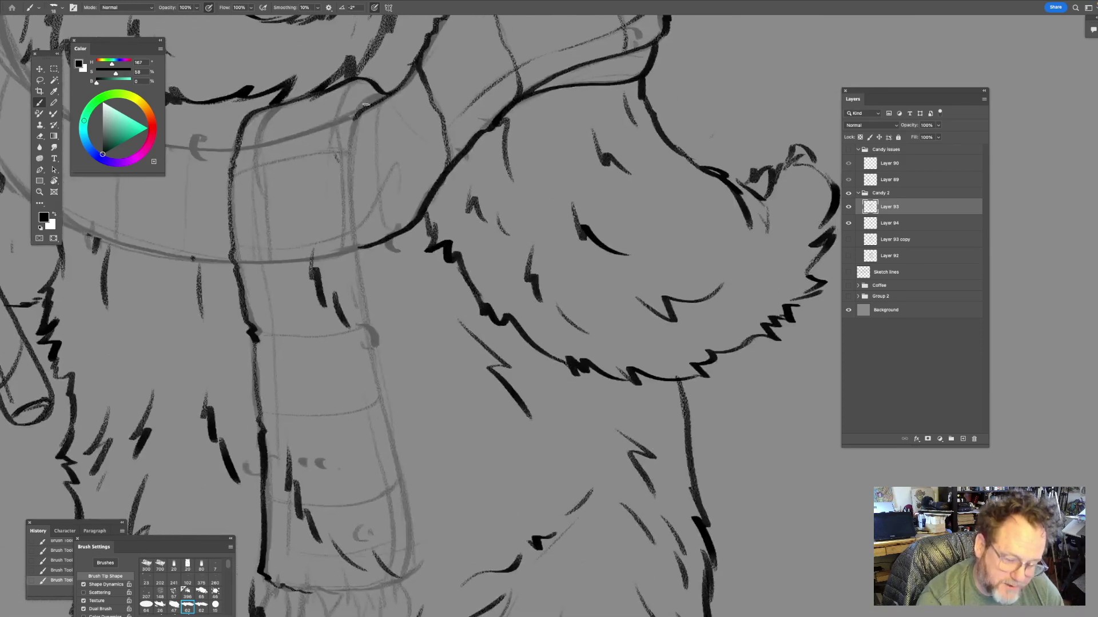
pyautogui.moveTo(376, 89)
pyautogui.mouseDown()
pyautogui.moveTo(352, 84)
pyautogui.moveTo(335, 151)
pyautogui.mouseUp()
pyautogui.moveTo(363, 110)
pyautogui.mouseDown()
pyautogui.moveTo(350, 173)
pyautogui.moveTo(360, 294)
pyautogui.mouseUp()
pyautogui.moveTo(365, 333)
pyautogui.mouseDown()
pyautogui.moveTo(331, 161)
pyautogui.moveTo(374, 376)
pyautogui.moveTo(360, 423)
pyautogui.mouseUp()
pyautogui.moveTo(407, 382)
pyautogui.mouseDown()
pyautogui.moveTo(441, 358)
pyautogui.moveTo(443, 376)
pyautogui.mouseUp()
# - Erase the leftover fur strokes inside the scarf's hanging end and ink its bottom edge above the fringe
pyautogui.click(849, 223)
pyautogui.click(848, 224)
pyautogui.click(848, 224)
pyautogui.click(848, 224)
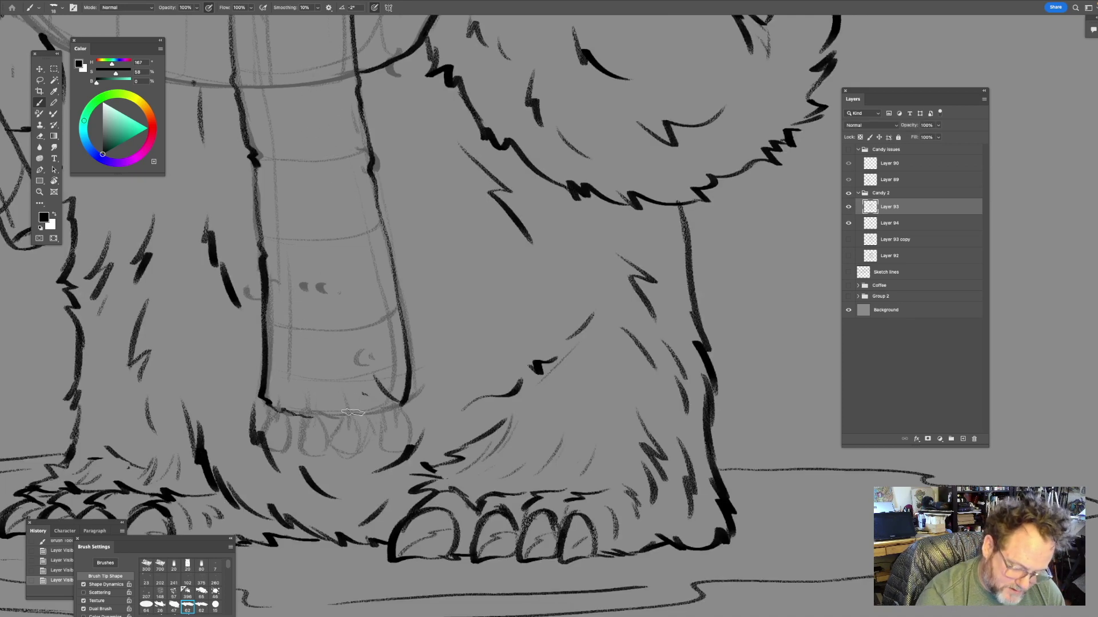
pyautogui.moveTo(385, 396); pyautogui.dragTo(388, 403)
pyautogui.moveTo(473, 312)
pyautogui.mouseDown()
pyautogui.moveTo(493, 342)
pyautogui.moveTo(533, 348)
pyautogui.mouseUp()
pyautogui.moveTo(396, 413); pyautogui.dragTo(473, 403)
# - Ink three stripe lines across the upper part of the scarf's hanging end, following the sketch
pyautogui.scroll(3, 587, 360)
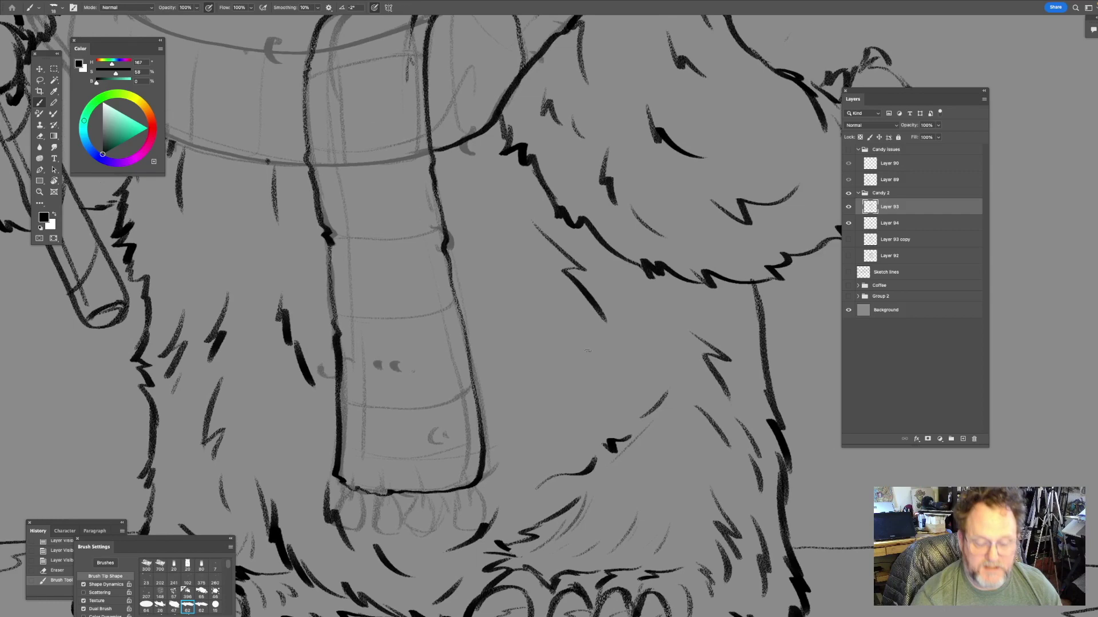
pyautogui.moveTo(409, 295); pyautogui.dragTo(426, 307)
pyautogui.moveTo(338, 341)
pyautogui.mouseDown()
pyautogui.moveTo(448, 336)
pyautogui.moveTo(463, 324)
pyautogui.mouseUp()
pyautogui.moveTo(433, 281); pyautogui.dragTo(413, 320)
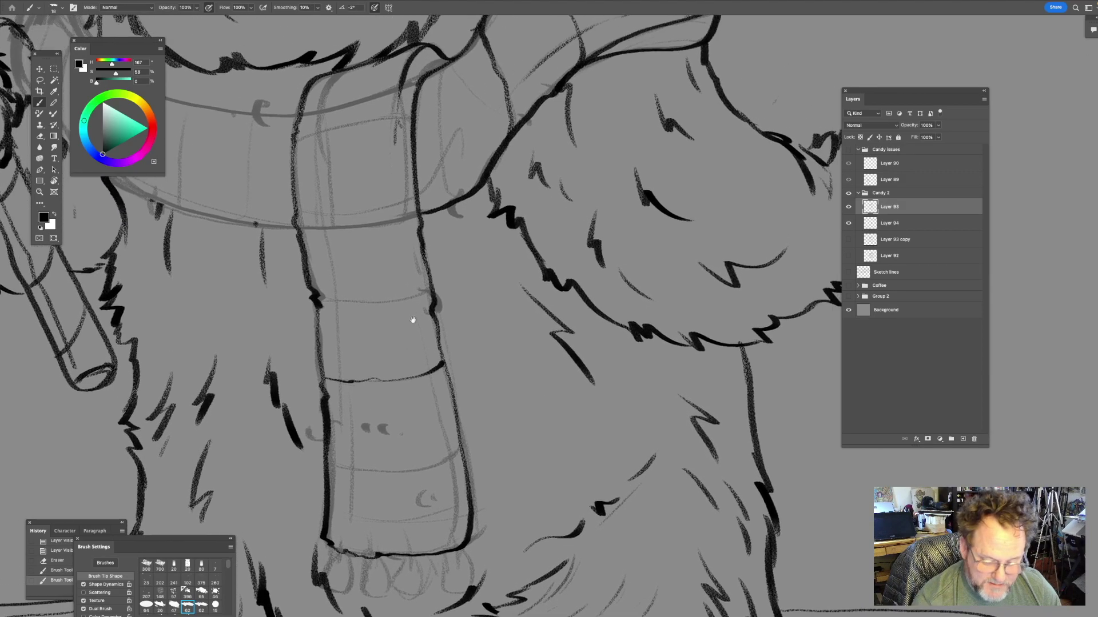
pyautogui.moveTo(317, 295)
pyautogui.mouseDown()
pyautogui.moveTo(411, 298)
pyautogui.moveTo(433, 286)
pyautogui.mouseUp()
pyautogui.moveTo(491, 267)
pyautogui.mouseDown()
pyautogui.moveTo(476, 316)
pyautogui.moveTo(487, 411)
pyautogui.mouseUp()
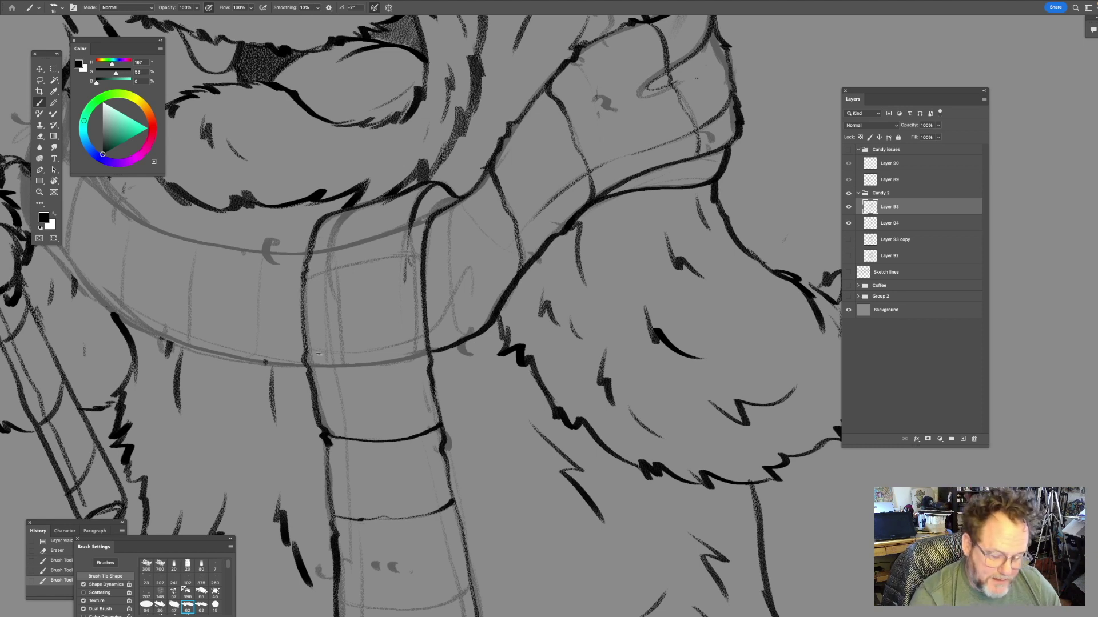
pyautogui.moveTo(306, 348); pyautogui.dragTo(429, 331)
pyautogui.moveTo(566, 277); pyautogui.dragTo(574, 319)
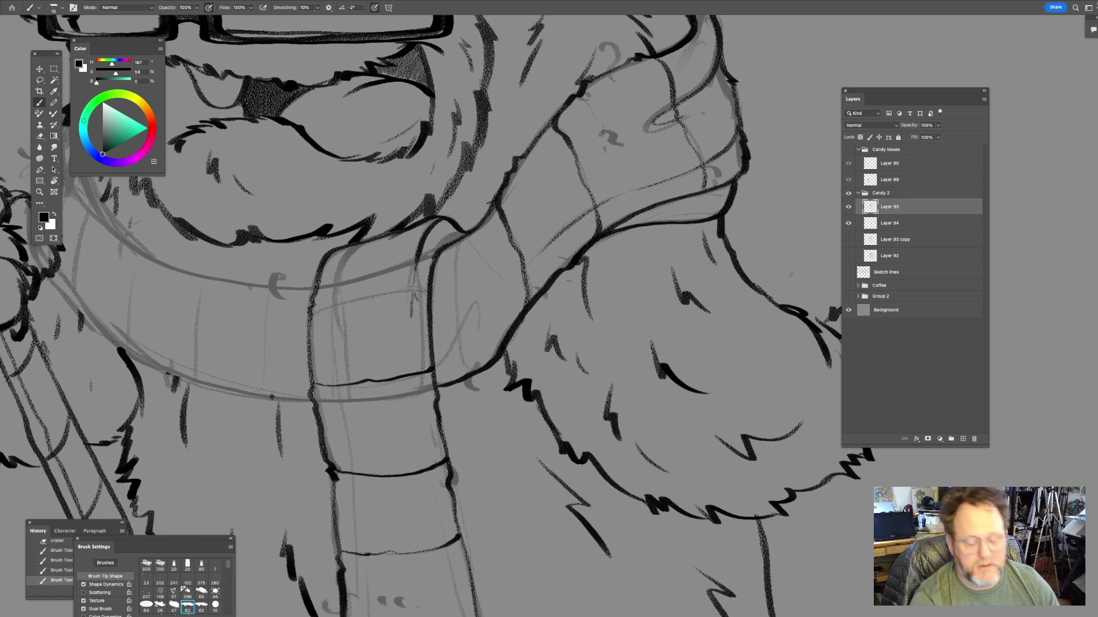
# - Ink the remaining stripe lines across the scarf's hanging end, from just below the neck fold down to above the fringe
pyautogui.moveTo(311, 313); pyautogui.dragTo(428, 291)
pyautogui.moveTo(517, 411); pyautogui.dragTo(522, 247)
pyautogui.moveTo(471, 418); pyautogui.dragTo(454, 349)
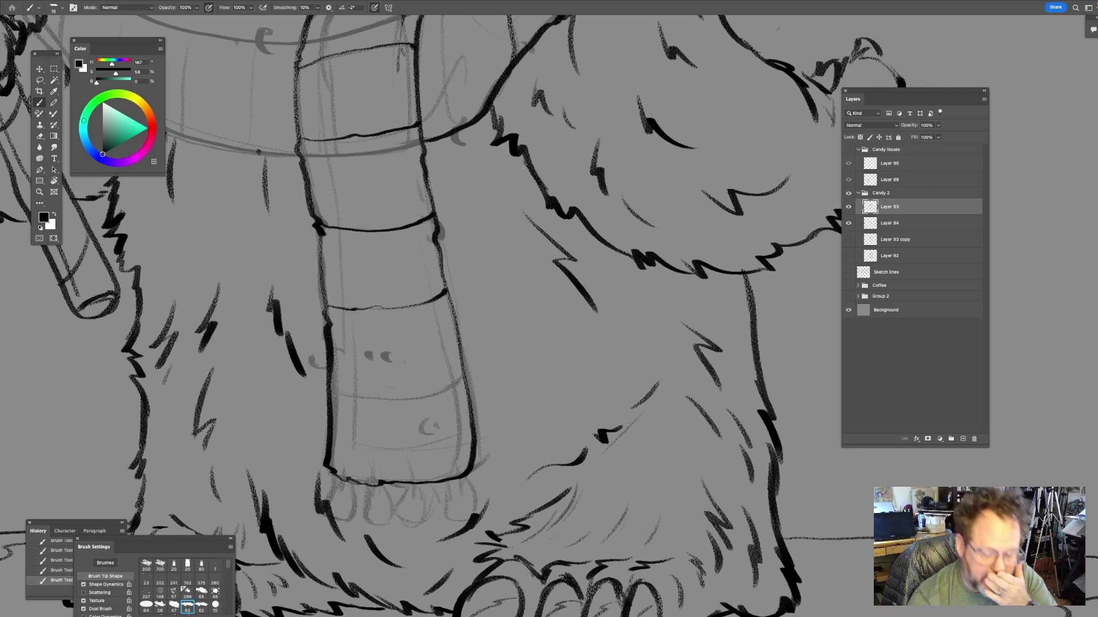
pyautogui.moveTo(329, 389)
pyautogui.mouseDown()
pyautogui.moveTo(381, 402)
pyautogui.moveTo(467, 375)
pyautogui.mouseUp()
pyautogui.moveTo(530, 326); pyautogui.dragTo(508, 262)
pyautogui.moveTo(398, 178); pyautogui.dragTo(435, 414)
pyautogui.moveTo(546, 306); pyautogui.dragTo(580, 294)
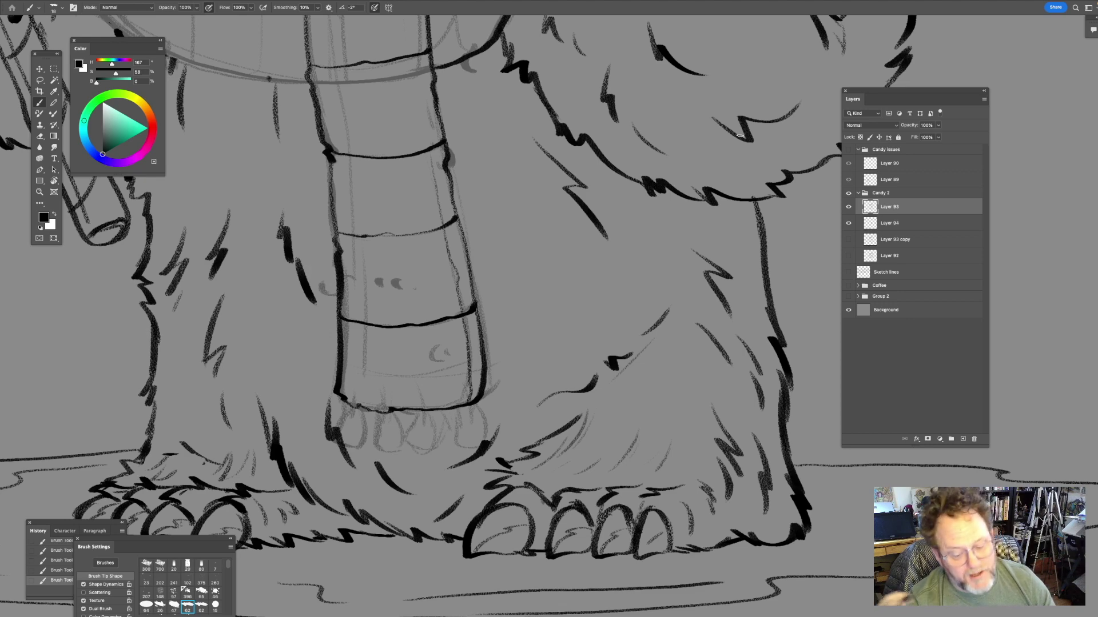
# - Clean up the corner of the scarf's bottom edge and ink the first two fringe tassels over the sketch
pyautogui.moveTo(387, 304); pyautogui.dragTo(375, 269)
pyautogui.press('`')
pyautogui.moveTo(340, 355); pyautogui.dragTo(318, 310)
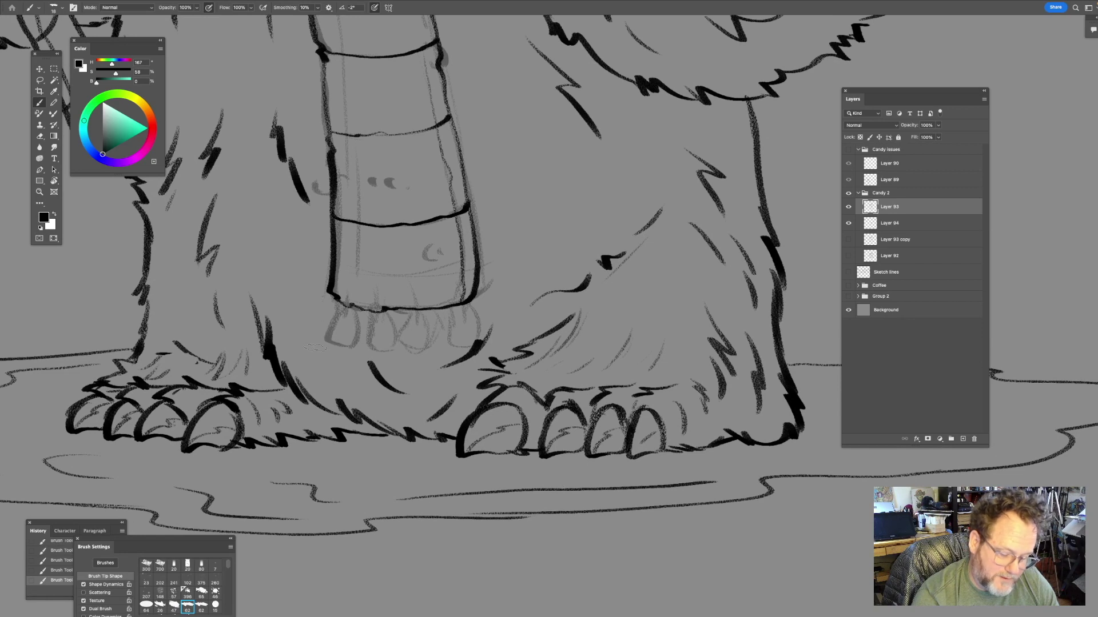
pyautogui.press('`')
pyautogui.moveTo(339, 305); pyautogui.dragTo(343, 313)
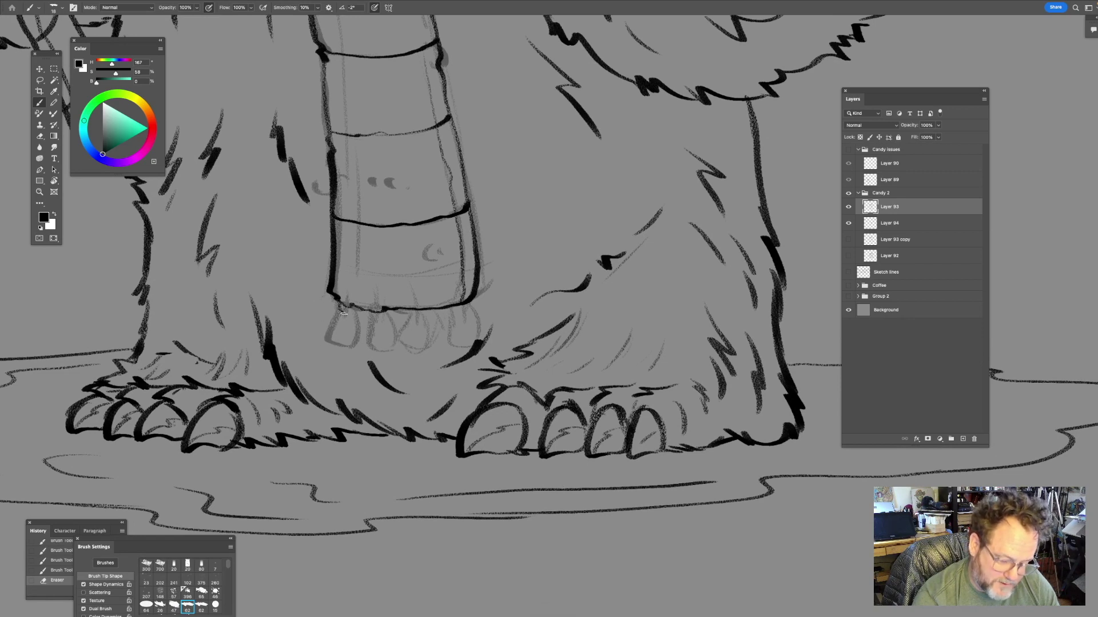
pyautogui.hotkey('ctrl', 'z')
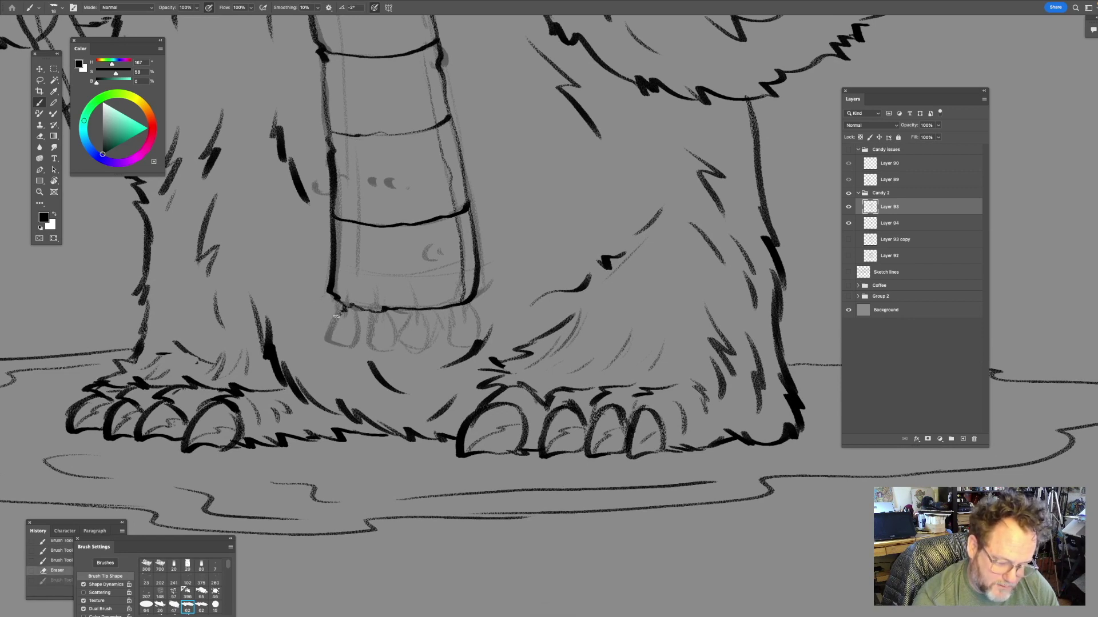
pyautogui.moveTo(333, 321)
pyautogui.mouseDown()
pyautogui.moveTo(331, 346)
pyautogui.moveTo(359, 309)
pyautogui.moveTo(347, 346)
pyautogui.moveTo(352, 315)
pyautogui.moveTo(315, 326)
pyautogui.moveTo(335, 333)
pyautogui.moveTo(333, 289)
pyautogui.moveTo(320, 314)
pyautogui.moveTo(329, 330)
pyautogui.mouseUp()
pyautogui.moveTo(480, 295); pyautogui.dragTo(482, 309)
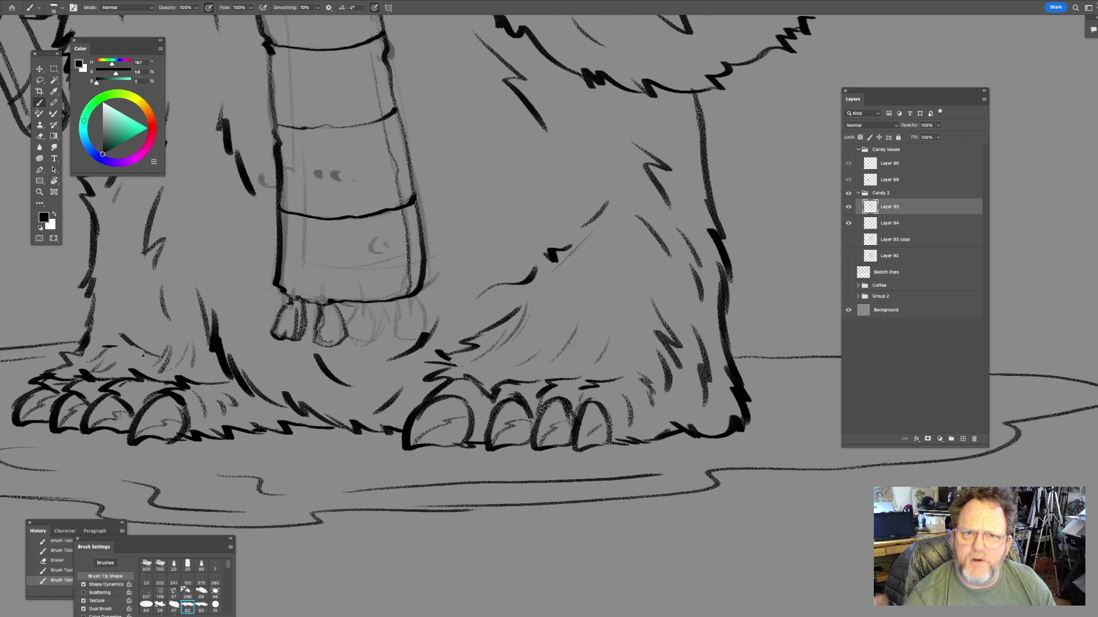
# - Ink the last two fringe tassels and add short fold strokes just above the scarf's bottom edge
pyautogui.moveTo(355, 304)
pyautogui.mouseDown()
pyautogui.moveTo(346, 327)
pyautogui.moveTo(351, 341)
pyautogui.moveTo(375, 320)
pyautogui.moveTo(362, 305)
pyautogui.moveTo(350, 331)
pyautogui.moveTo(367, 341)
pyautogui.mouseUp()
pyautogui.scroll(-2, 441, 261)
pyautogui.hscroll(2, 441, 262)
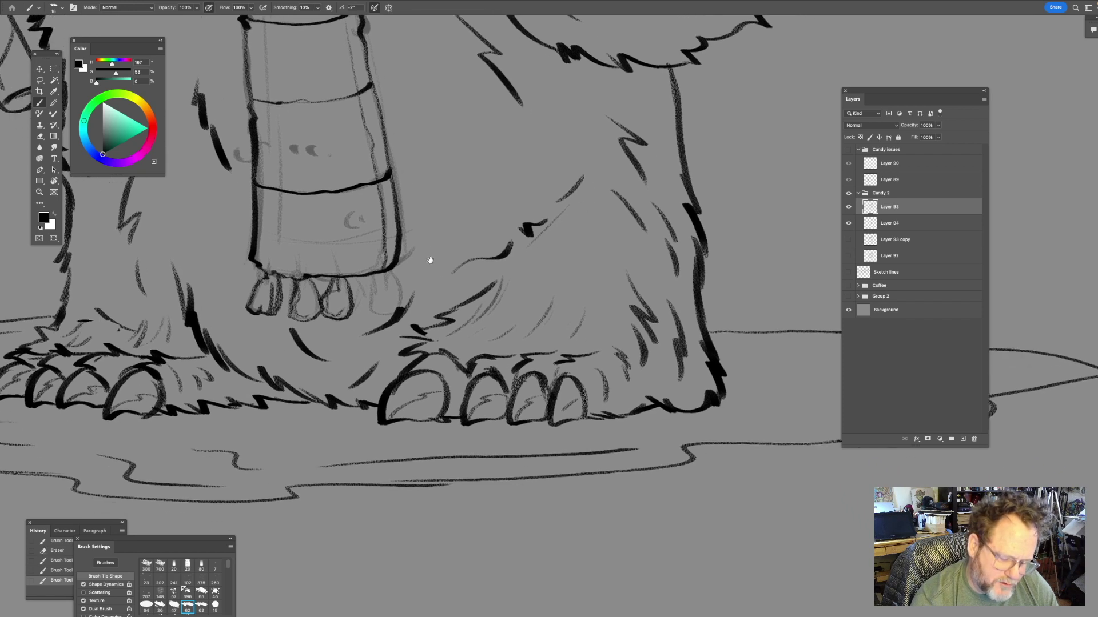
pyautogui.moveTo(366, 273)
pyautogui.mouseDown()
pyautogui.moveTo(370, 300)
pyautogui.moveTo(394, 314)
pyautogui.moveTo(392, 271)
pyautogui.moveTo(375, 310)
pyautogui.moveTo(384, 310)
pyautogui.mouseUp()
pyautogui.moveTo(433, 215)
pyautogui.mouseDown()
pyautogui.moveTo(492, 271)
pyautogui.moveTo(482, 325)
pyautogui.mouseUp()
pyautogui.moveTo(321, 380); pyautogui.dragTo(323, 278)
pyautogui.moveTo(355, 389); pyautogui.dragTo(359, 364)
# - Ink the upper and lower edges of the neck wrap from the candy cane arm to the scarf's hanging end
pyautogui.moveTo(475, 271); pyautogui.dragTo(484, 403)
pyautogui.moveTo(499, 256)
pyautogui.mouseDown()
pyautogui.moveTo(537, 384)
pyautogui.moveTo(550, 395)
pyautogui.mouseUp()
pyautogui.moveTo(512, 311); pyautogui.dragTo(617, 346)
pyautogui.hscroll(-3, 616, 345)
pyautogui.scroll(1, 616, 345)
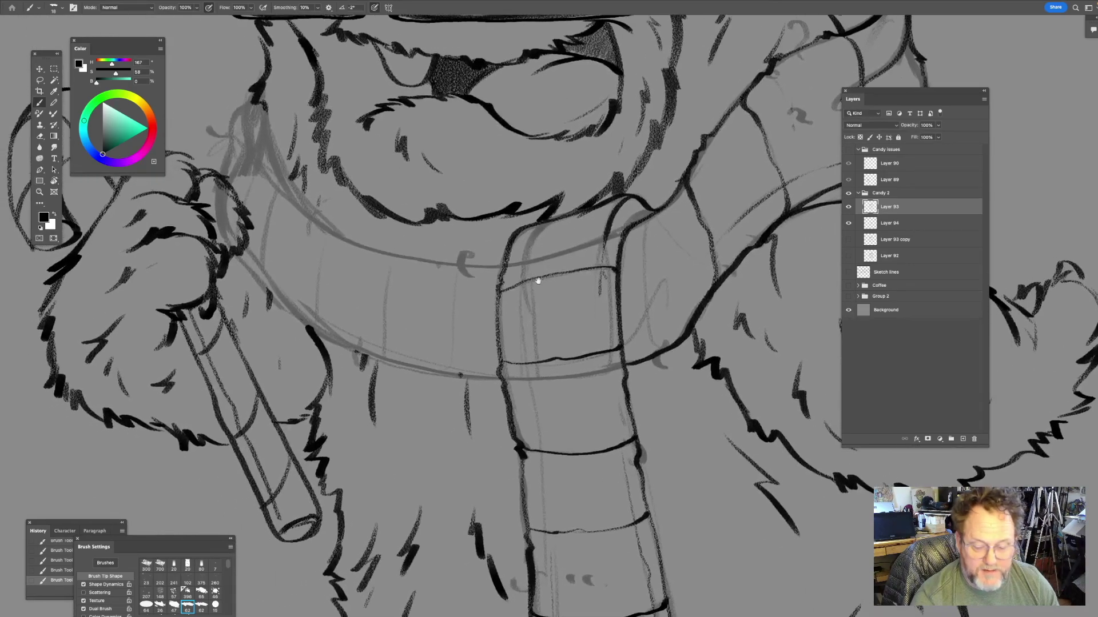
pyautogui.moveTo(509, 264)
pyautogui.mouseDown()
pyautogui.moveTo(420, 259)
pyautogui.moveTo(315, 217)
pyautogui.moveTo(260, 107)
pyautogui.moveTo(299, 161)
pyautogui.mouseUp()
pyautogui.moveTo(287, 251)
pyautogui.mouseDown()
pyautogui.moveTo(258, 168)
pyautogui.moveTo(243, 182)
pyautogui.moveTo(231, 238)
pyautogui.mouseUp()
pyautogui.moveTo(355, 255); pyautogui.dragTo(307, 138)
pyautogui.moveTo(212, 226)
pyautogui.mouseDown()
pyautogui.moveTo(307, 304)
pyautogui.moveTo(395, 322)
pyautogui.mouseUp()
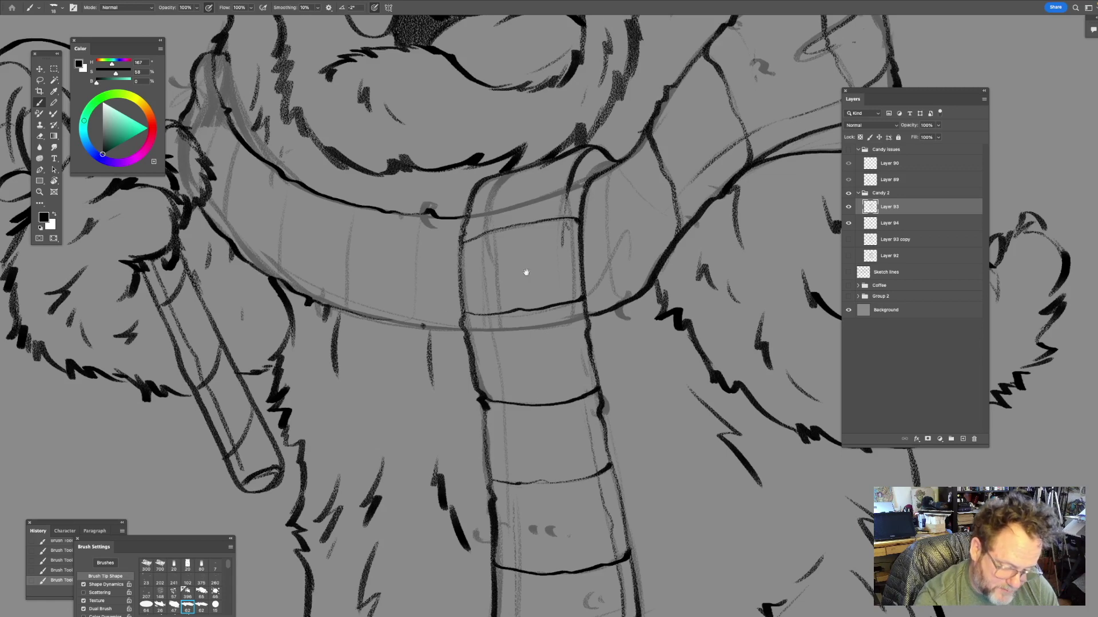
pyautogui.scroll(-2, 394, 321)
pyautogui.moveTo(357, 269); pyautogui.dragTo(446, 284)
# - Ink the stripe lines across the neck wrap between the candy cane arm and the hanging end, redoing one stroke
pyautogui.scroll(3, 642, 289)
pyautogui.hscroll(-2, 643, 289)
pyautogui.moveTo(400, 237); pyautogui.dragTo(390, 341)
pyautogui.moveTo(558, 312); pyautogui.dragTo(564, 345)
pyautogui.moveTo(339, 244); pyautogui.dragTo(330, 296)
pyautogui.hotkey('ctrl', 'z')
pyautogui.moveTo(336, 247); pyautogui.dragTo(324, 343)
pyautogui.moveTo(323, 282)
pyautogui.mouseDown()
pyautogui.moveTo(321, 313)
pyautogui.moveTo(270, 281)
pyautogui.moveTo(289, 236)
pyautogui.mouseUp()
pyautogui.moveTo(477, 303)
pyautogui.mouseDown()
pyautogui.moveTo(355, 214)
pyautogui.moveTo(340, 284)
pyautogui.moveTo(347, 328)
pyautogui.mouseUp()
pyautogui.moveTo(641, 280)
pyautogui.mouseDown()
pyautogui.moveTo(600, 328)
pyautogui.moveTo(539, 362)
pyautogui.mouseUp()
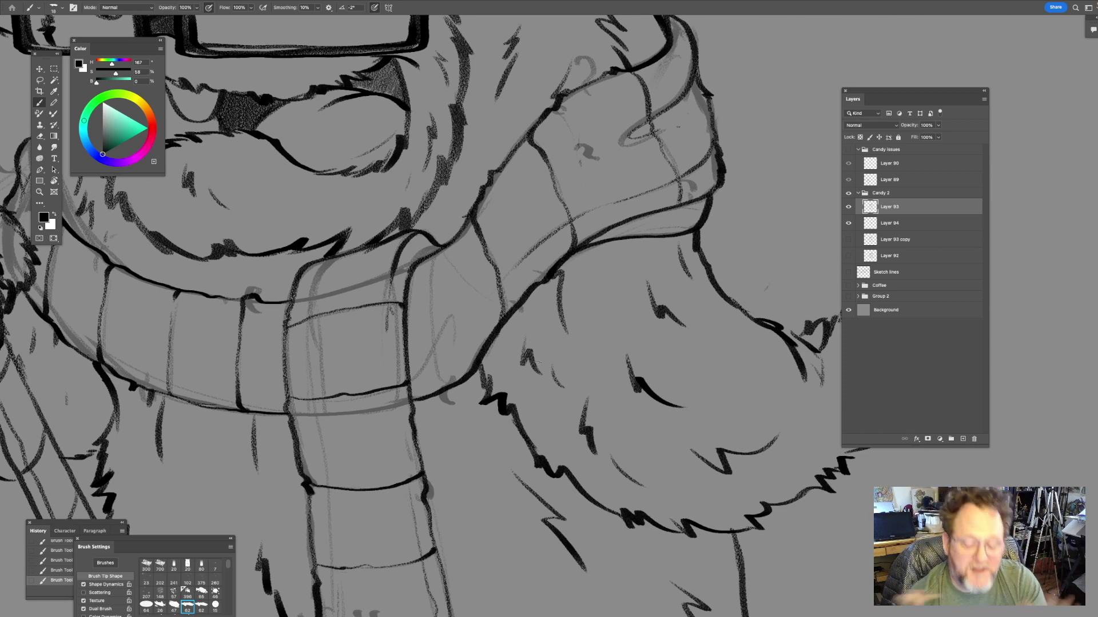
# - Ink a stripe line on the shoulder wrap beside the hanging end and add short wrinkle strokes along its edges
pyautogui.moveTo(449, 246)
pyautogui.mouseDown()
pyautogui.moveTo(432, 259)
pyautogui.moveTo(440, 386)
pyautogui.mouseUp()
pyautogui.moveTo(697, 274)
pyautogui.mouseDown()
pyautogui.moveTo(666, 296)
pyautogui.moveTo(624, 292)
pyautogui.mouseUp()
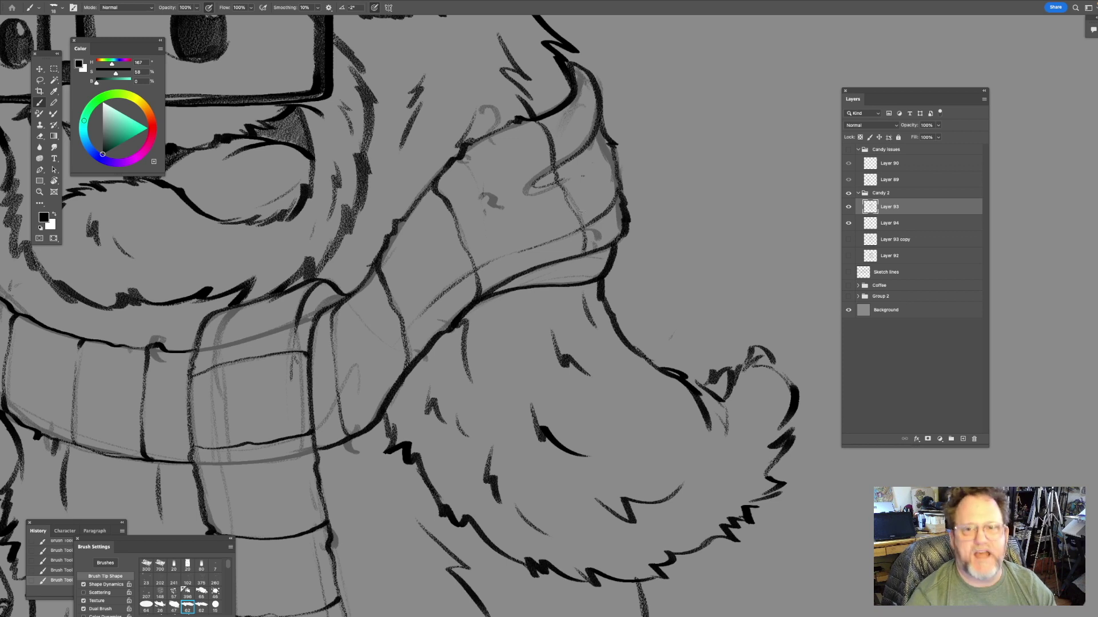
pyautogui.moveTo(483, 135); pyautogui.dragTo(513, 174)
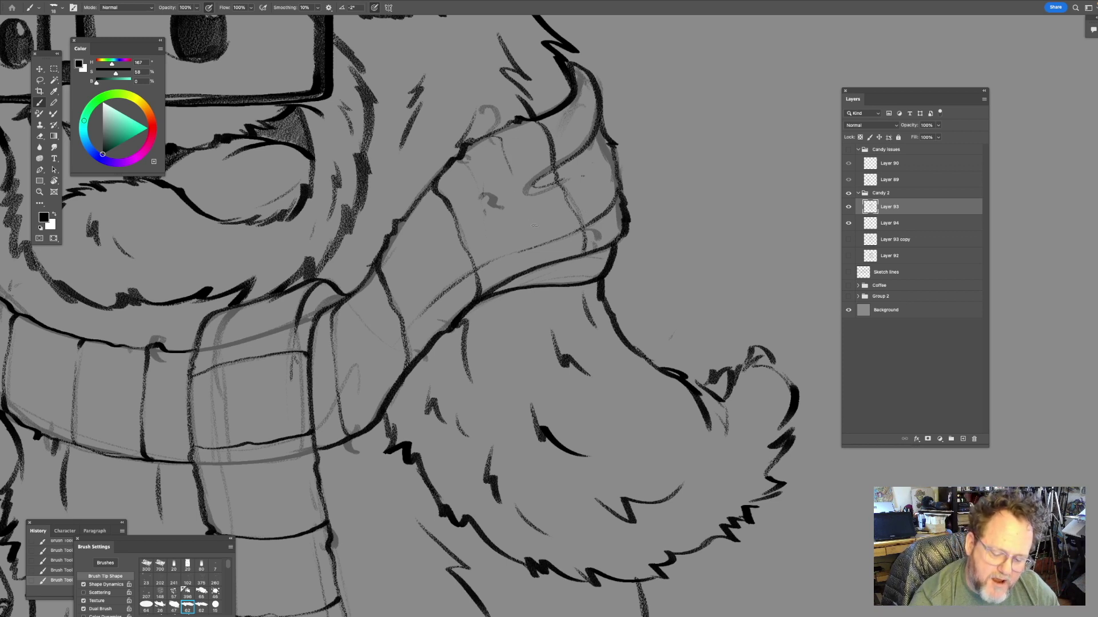
pyautogui.moveTo(538, 261); pyautogui.dragTo(533, 268)
pyautogui.moveTo(672, 189); pyautogui.dragTo(686, 199)
pyautogui.moveTo(582, 110); pyautogui.dragTo(601, 137)
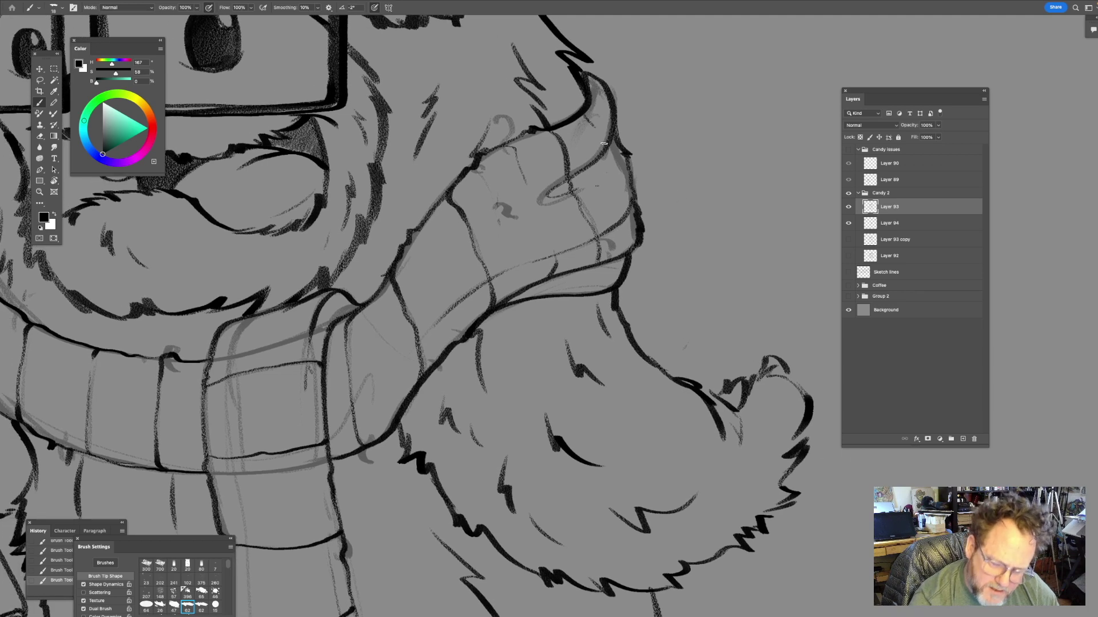
# - Add short wrinkle strokes along the upper edge of the neck wrap near the candy cane arm
pyautogui.moveTo(521, 160); pyautogui.dragTo(762, 162)
pyautogui.moveTo(398, 296); pyautogui.dragTo(484, 246)
pyautogui.moveTo(400, 292); pyautogui.dragTo(377, 320)
pyautogui.scroll(2, 572, 332)
pyautogui.hscroll(-1, 571, 332)
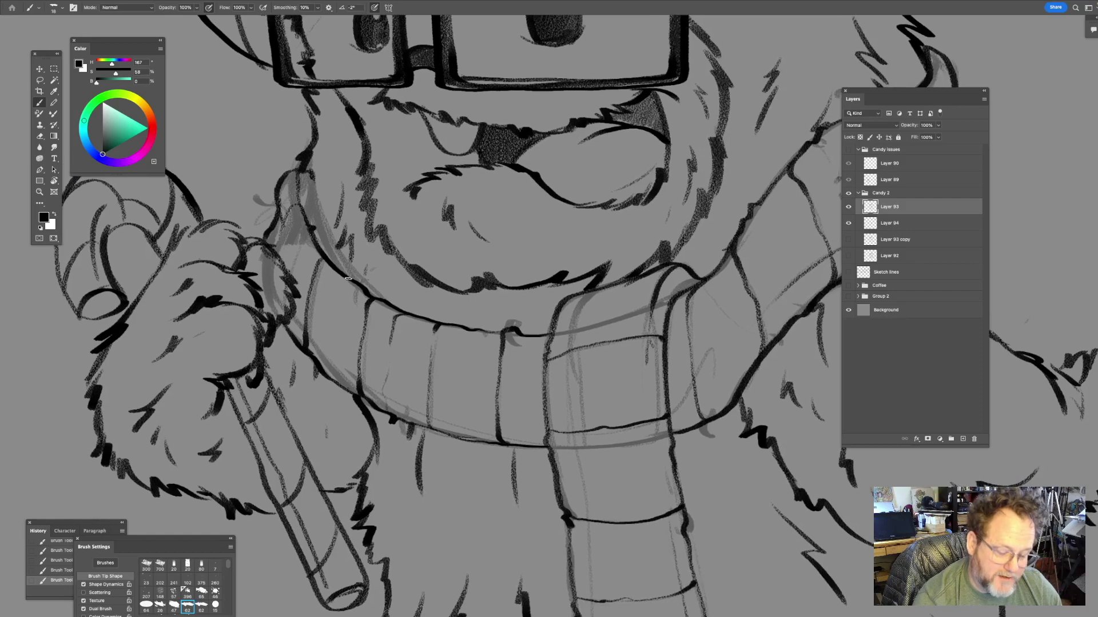
pyautogui.scroll(2, 458, 362)
pyautogui.hscroll(-2, 458, 362)
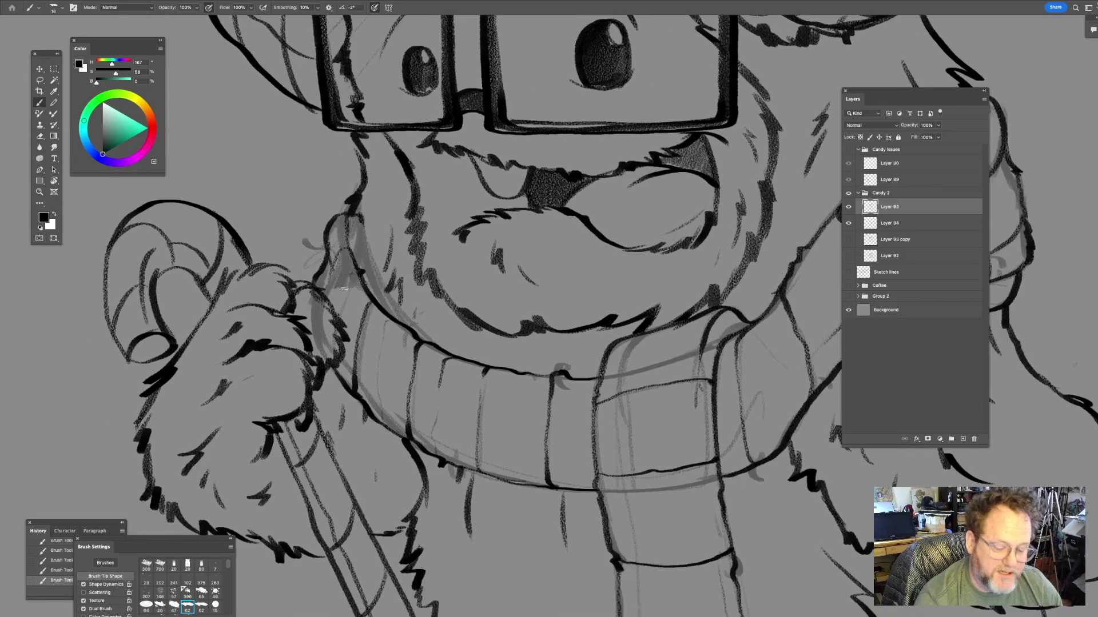
pyautogui.moveTo(721, 347); pyautogui.dragTo(567, 245)
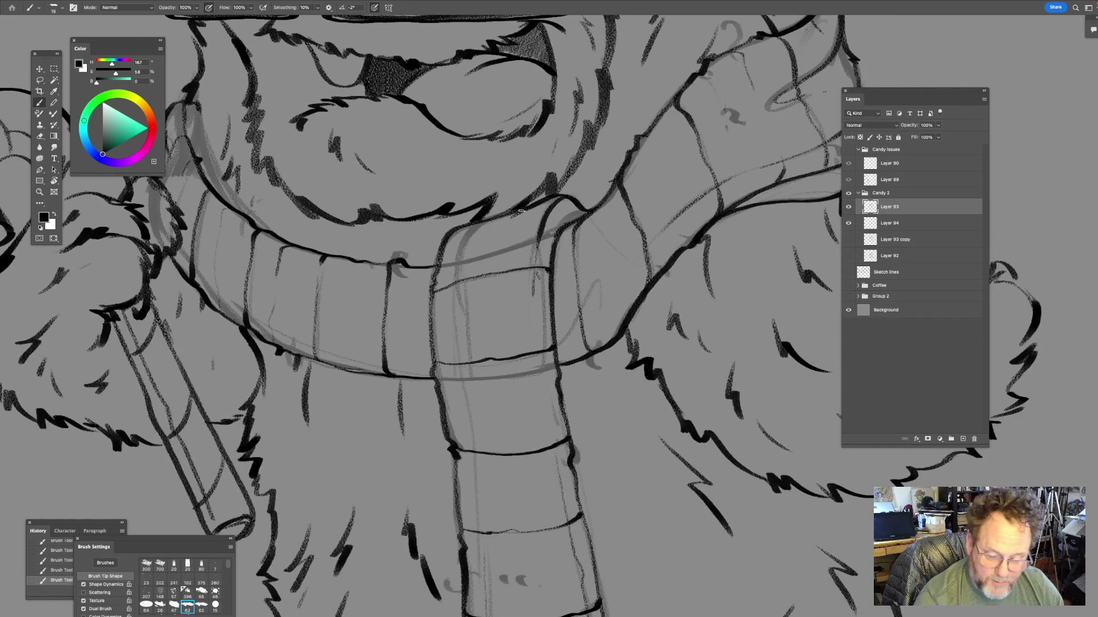
# - Add thin lengthwise fold lines inside the scarf's hanging end down toward the fringe
pyautogui.scroll(-5, 503, 234)
pyautogui.hscroll(3, 504, 235)
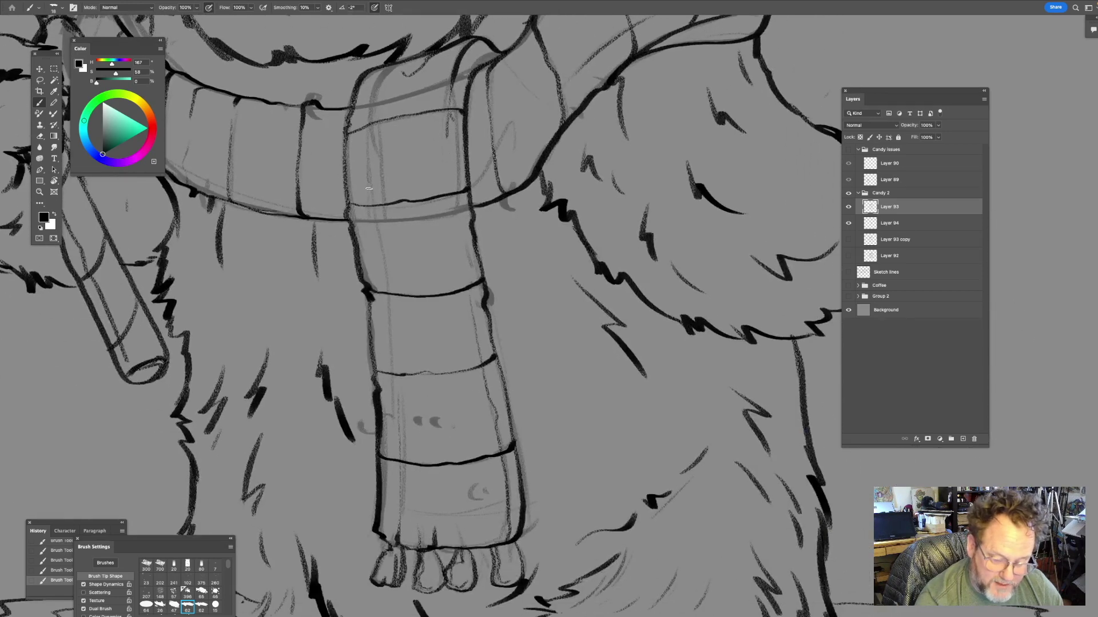
pyautogui.scroll(-4, 385, 288)
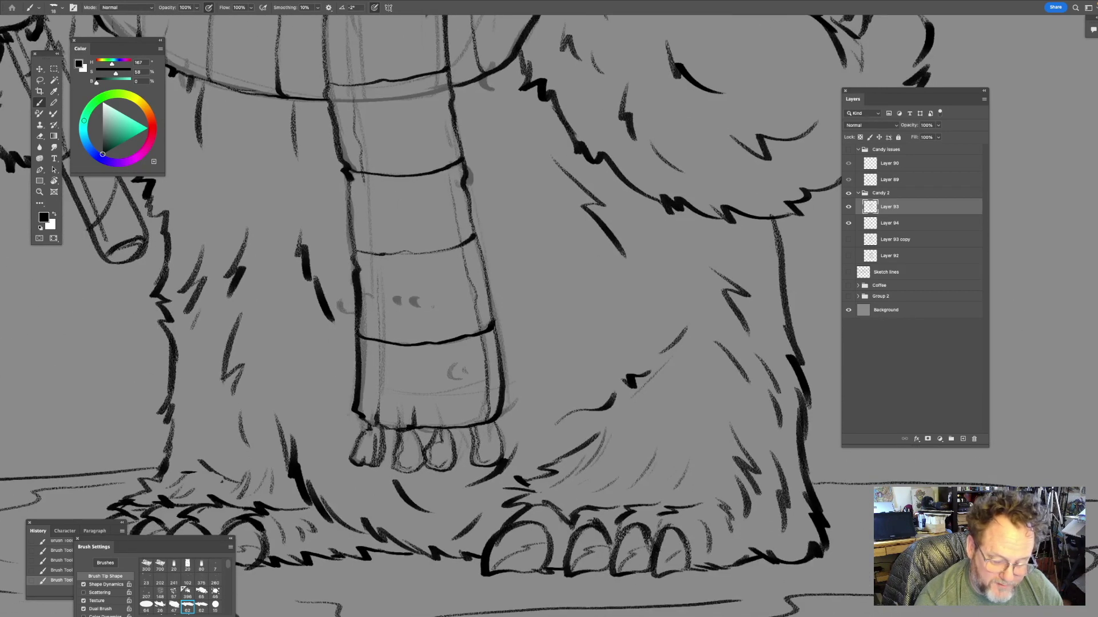
pyautogui.scroll(10, 538, 258)
pyautogui.hscroll(3, 551, 262)
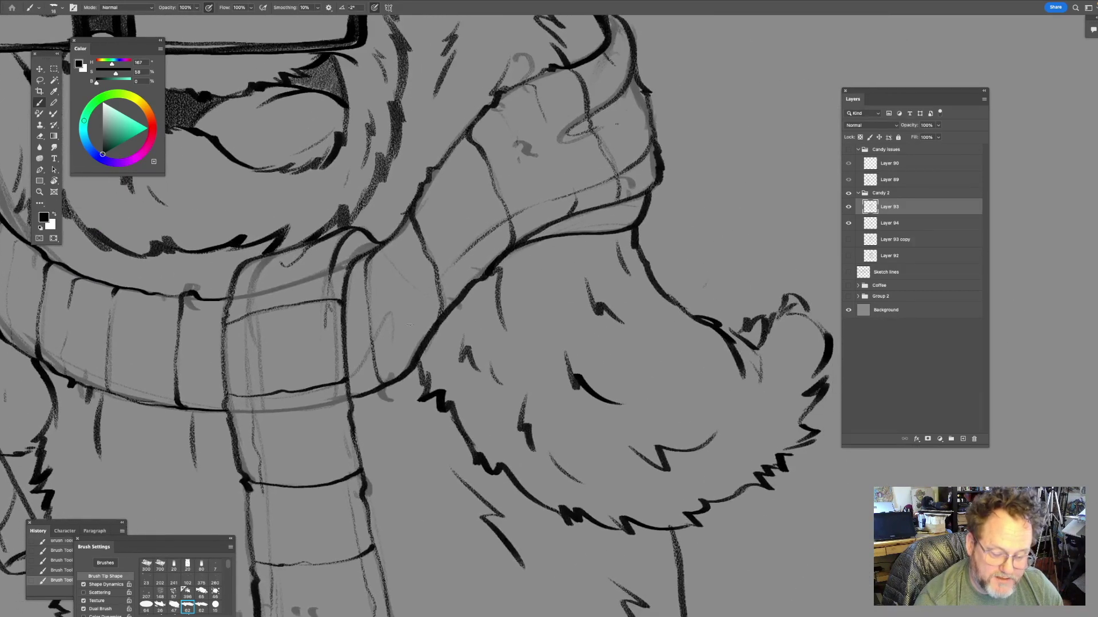
# - Draw thin wavy fold lines along the shoulder wrap and a small crease at the top of the hanging end
pyautogui.moveTo(371, 319)
pyautogui.mouseDown()
pyautogui.moveTo(464, 194)
pyautogui.moveTo(534, 125)
pyautogui.mouseUp()
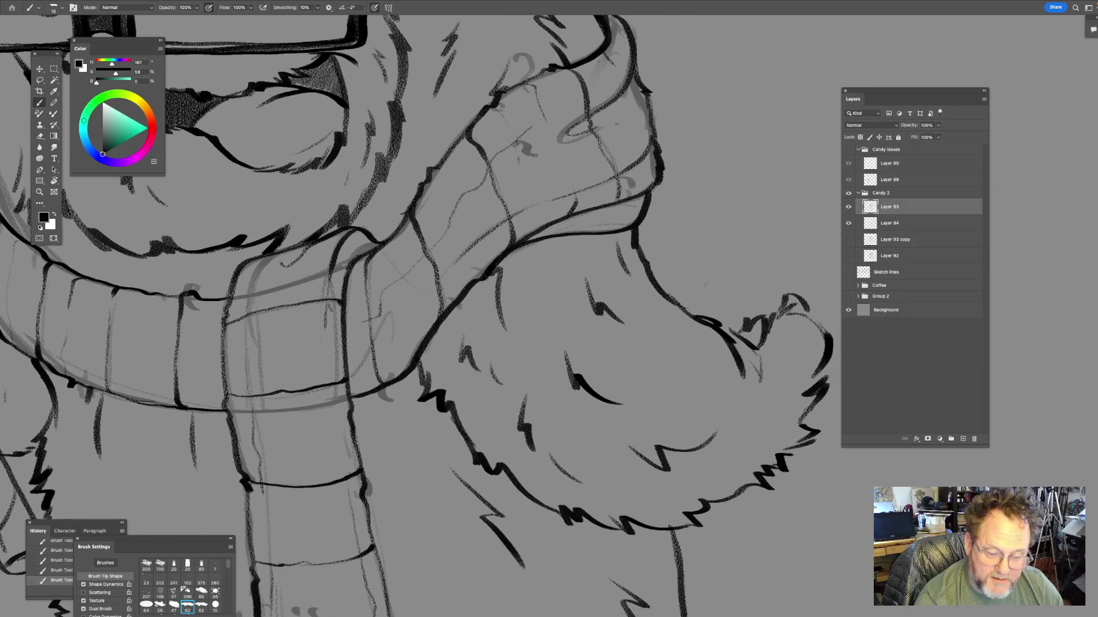
pyautogui.moveTo(658, 93); pyautogui.dragTo(625, 141)
pyautogui.scroll(3, 595, 252)
pyautogui.hscroll(-1, 594, 251)
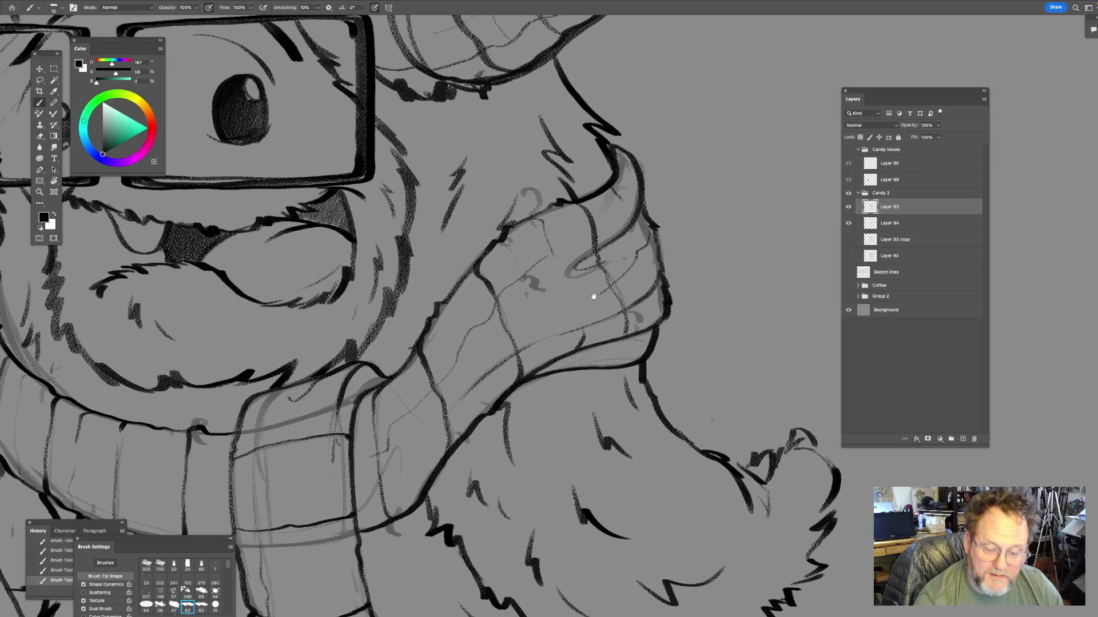
pyautogui.moveTo(389, 330); pyautogui.dragTo(550, 278)
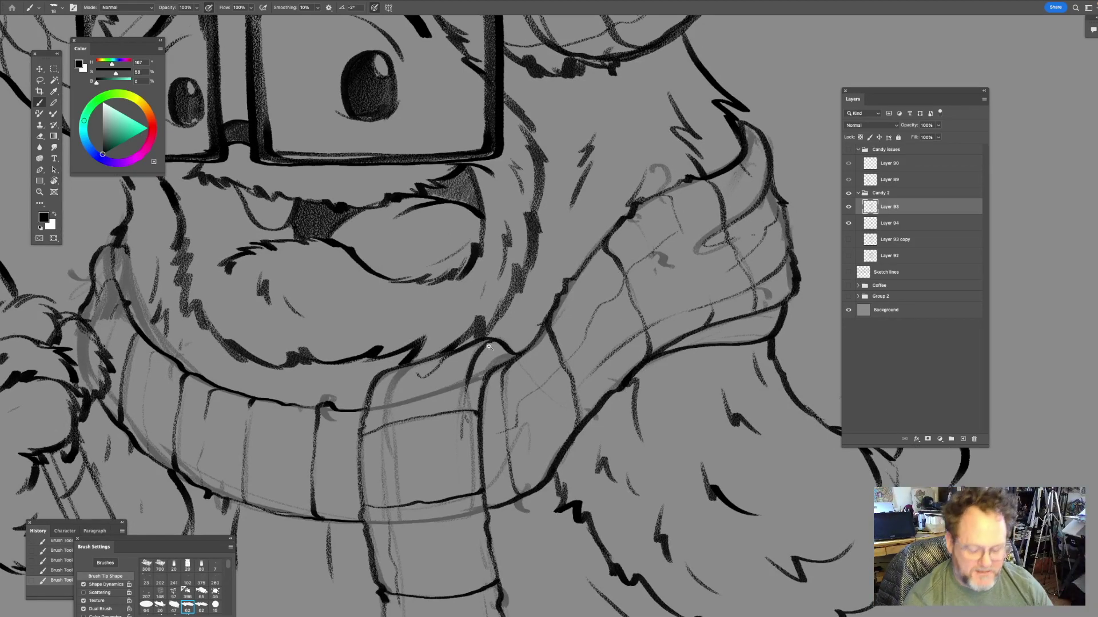
pyautogui.moveTo(489, 346); pyautogui.dragTo(465, 366)
pyautogui.moveTo(495, 390); pyautogui.dragTo(518, 299)
# - Hide the scarf sketch on Layer 94 and toggle Layer 93 off and on to check the inked lines
pyautogui.click(848, 223)
pyautogui.click(849, 223)
pyautogui.click(848, 223)
pyautogui.moveTo(467, 290); pyautogui.dragTo(504, 309)
pyautogui.moveTo(417, 327); pyautogui.dragTo(480, 299)
pyautogui.moveTo(467, 249); pyautogui.dragTo(483, 305)
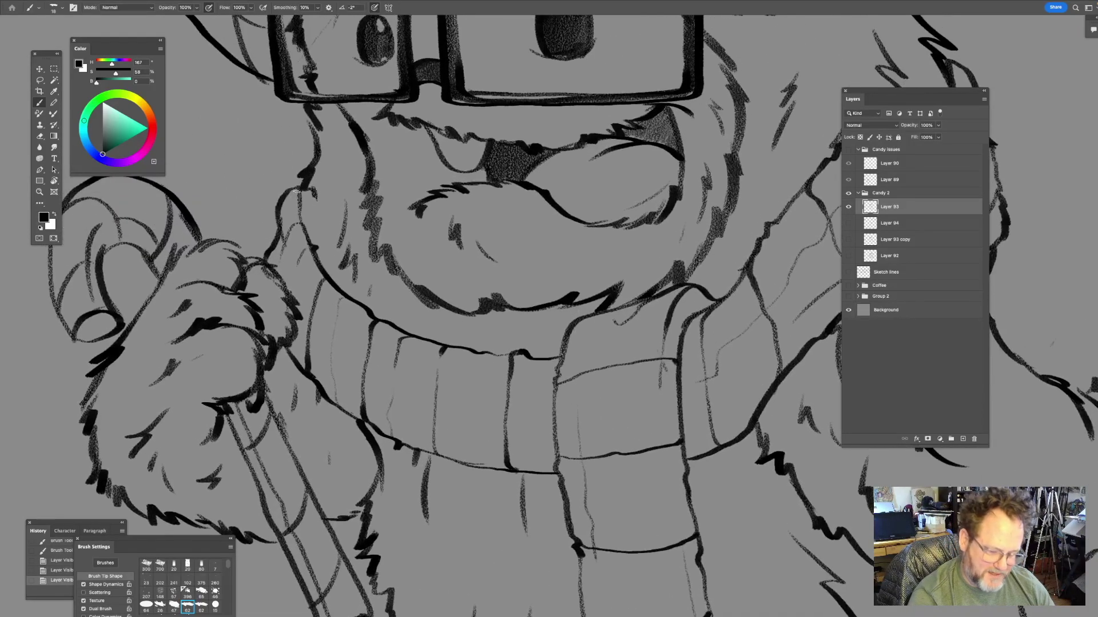
pyautogui.click(850, 207)
pyautogui.click(849, 207)
# - Strengthen the scarf's narrow end beside the cheek and draw a thin lengthwise fold line along the neck wrap
pyautogui.moveTo(305, 176)
pyautogui.mouseDown()
pyautogui.moveTo(303, 238)
pyautogui.moveTo(287, 220)
pyautogui.moveTo(326, 300)
pyautogui.mouseUp()
pyautogui.moveTo(505, 298); pyautogui.dragTo(483, 209)
pyautogui.moveTo(301, 286); pyautogui.dragTo(453, 346)
pyautogui.moveTo(660, 326); pyautogui.dragTo(496, 361)
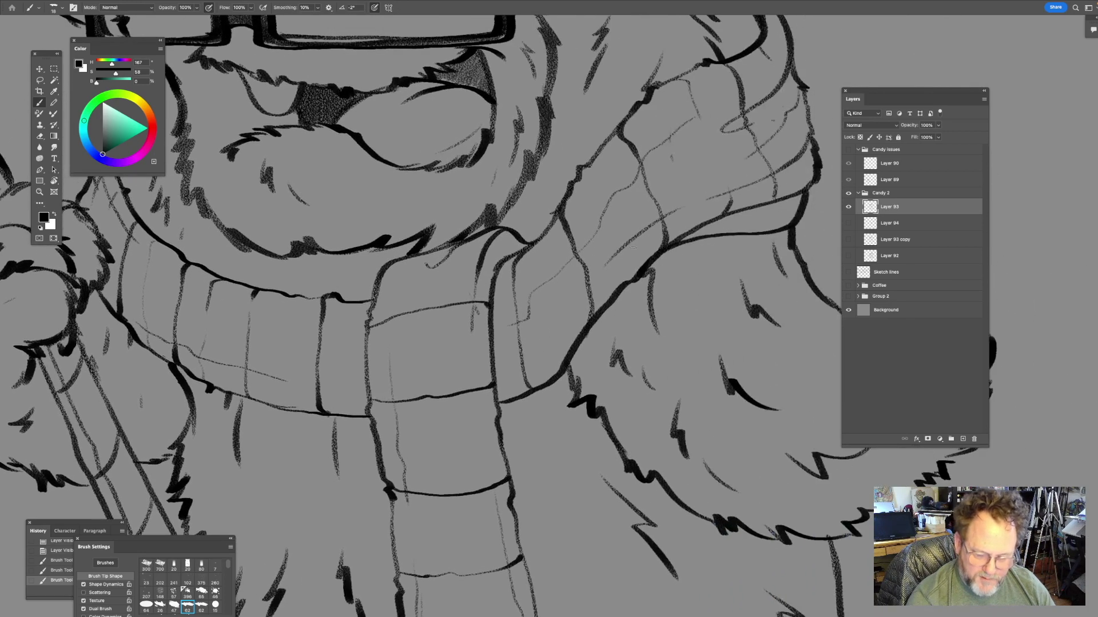
pyautogui.moveTo(580, 298); pyautogui.dragTo(558, 319)
pyautogui.moveTo(641, 312); pyautogui.dragTo(530, 315)
# - Add more short creases and thin fold lines across the shoulder wrap and beside the hanging end
pyautogui.moveTo(441, 229)
pyautogui.mouseDown()
pyautogui.moveTo(447, 334)
pyautogui.moveTo(452, 360)
pyautogui.mouseUp()
pyautogui.moveTo(501, 179); pyautogui.dragTo(420, 219)
pyautogui.moveTo(439, 287); pyautogui.dragTo(446, 313)
pyautogui.moveTo(576, 245); pyautogui.dragTo(570, 291)
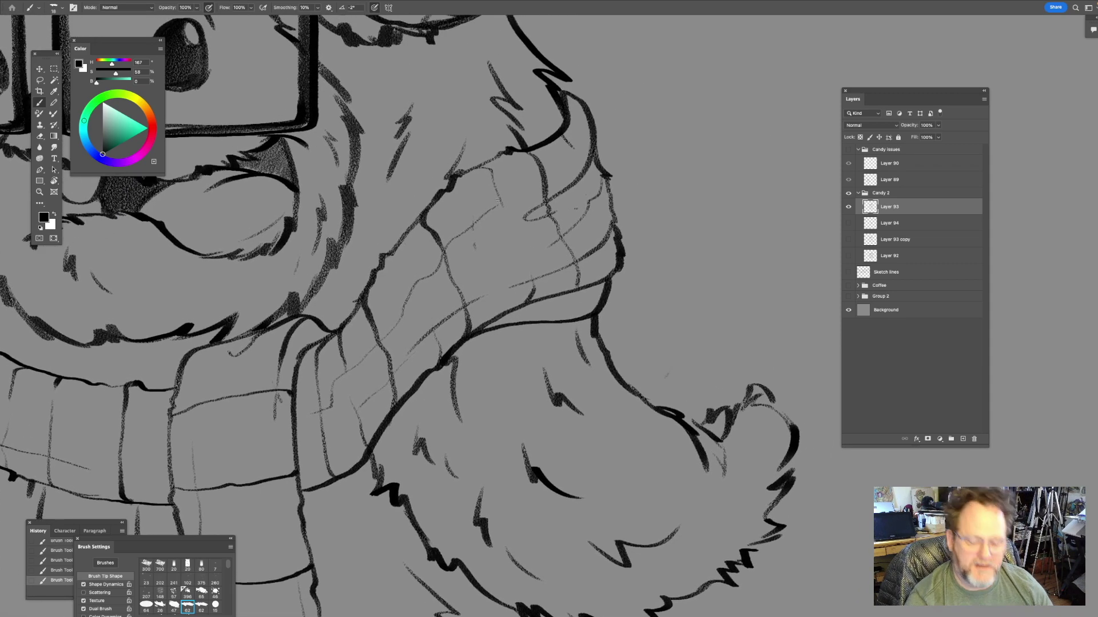
pyautogui.moveTo(491, 194); pyautogui.dragTo(501, 256)
pyautogui.moveTo(626, 207); pyautogui.dragTo(656, 318)
pyautogui.moveTo(488, 286); pyautogui.dragTo(536, 264)
pyautogui.moveTo(664, 290); pyautogui.dragTo(700, 311)
pyautogui.moveTo(353, 428); pyautogui.dragTo(666, 257)
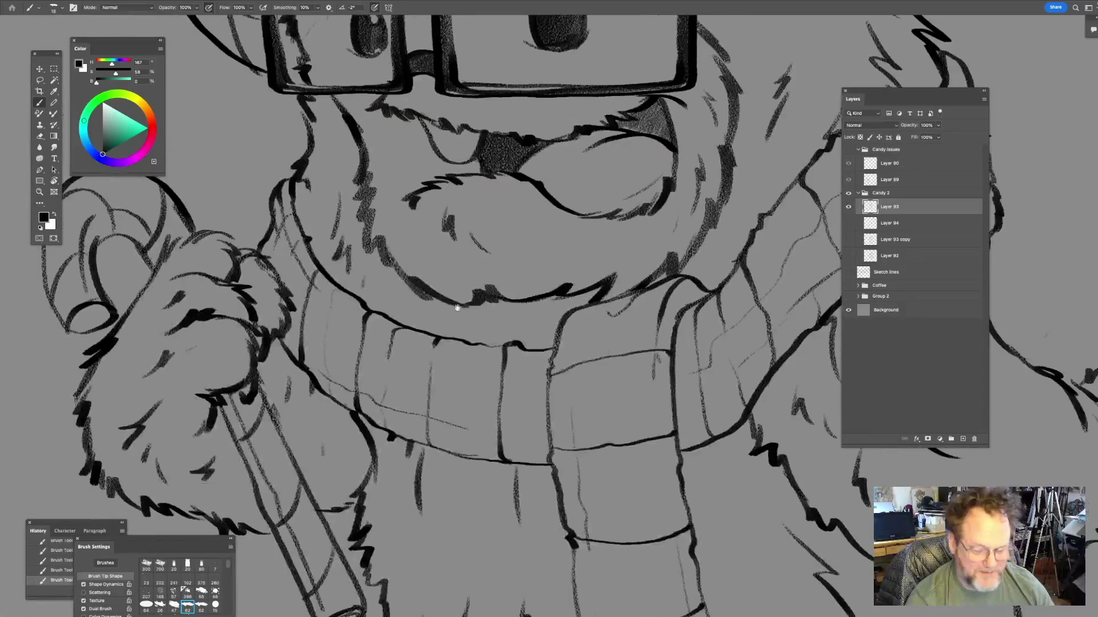
# - Touch up the fold lines on the scarf's narrow end between the cheek and the candy cane arm
pyautogui.moveTo(456, 306); pyautogui.dragTo(521, 325)
pyautogui.moveTo(364, 195); pyautogui.dragTo(341, 244)
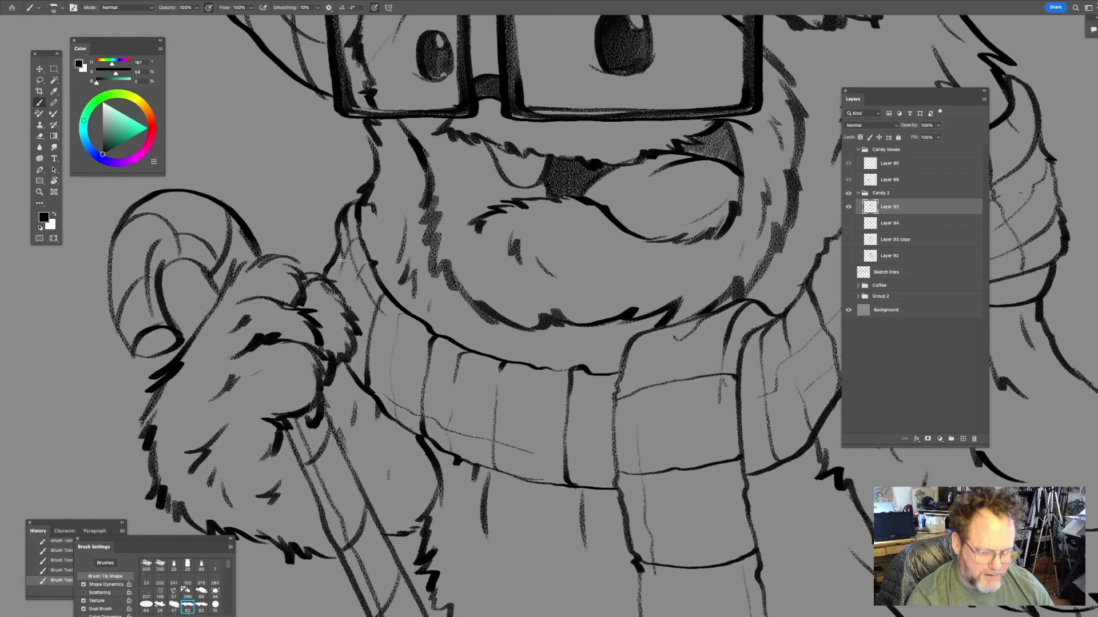
pyautogui.moveTo(466, 400); pyautogui.dragTo(429, 246)
pyautogui.moveTo(438, 346); pyautogui.dragTo(424, 335)
pyautogui.moveTo(372, 265); pyautogui.dragTo(385, 271)
# - Inspect the inked monster up close and as a whole, checking the feet, body, scarf, face and horns
pyautogui.moveTo(620, 333)
pyautogui.mouseDown()
pyautogui.moveTo(564, 303)
pyautogui.moveTo(458, 299)
pyautogui.mouseUp()
pyautogui.moveTo(545, 300)
pyautogui.mouseDown()
pyautogui.moveTo(500, 327)
pyautogui.moveTo(529, 320)
pyautogui.moveTo(564, 392)
pyautogui.mouseUp()
pyautogui.moveTo(459, 448); pyautogui.dragTo(487, 347)
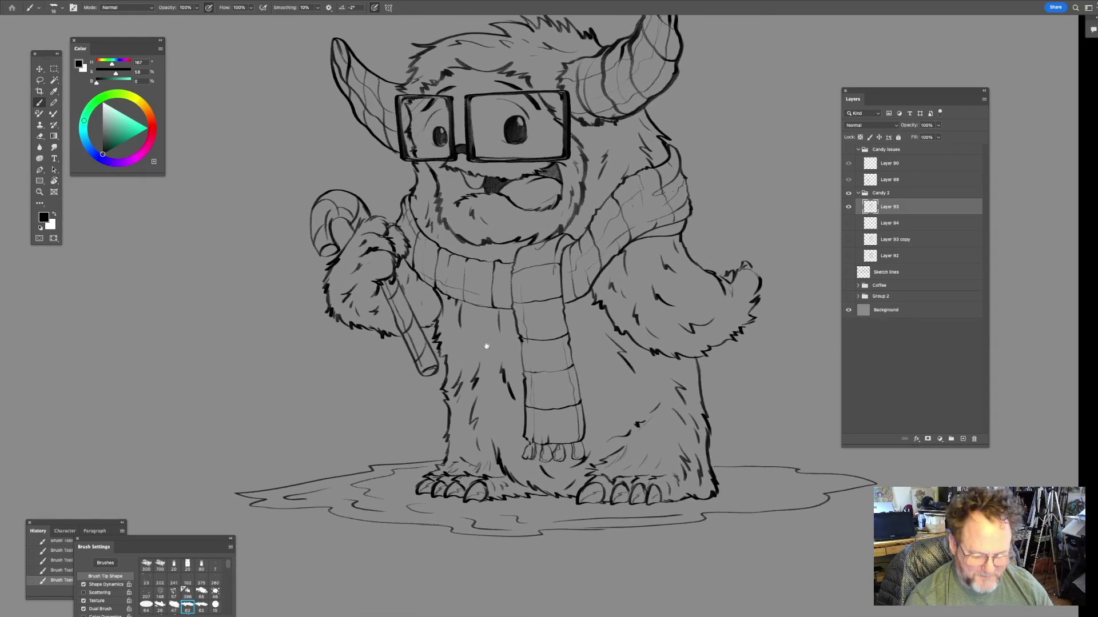
pyautogui.scroll(5, 486, 346)
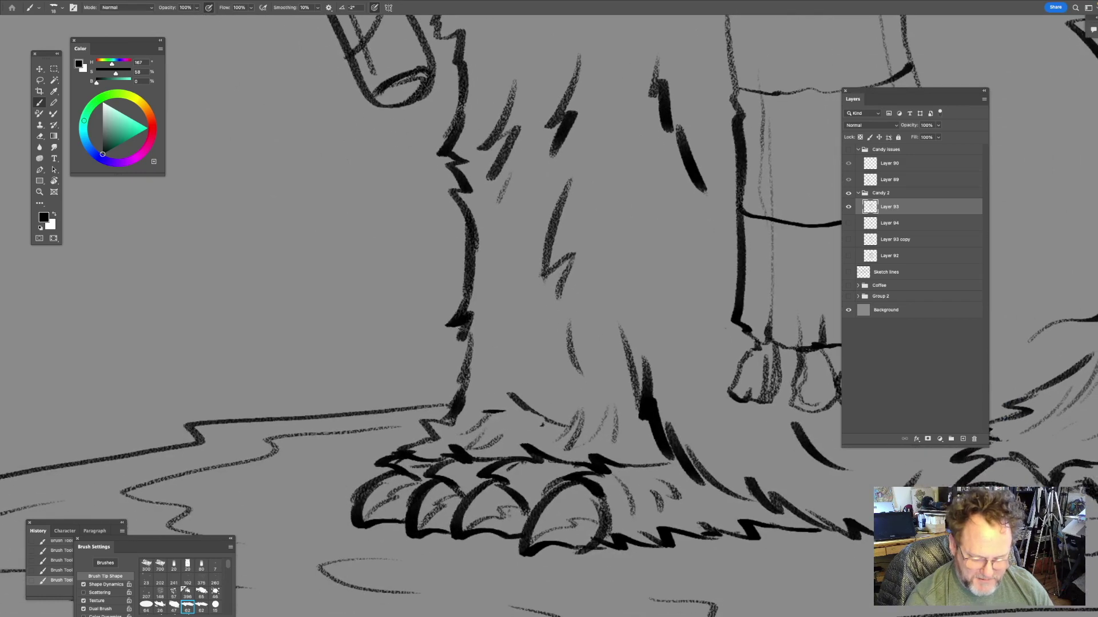
pyautogui.moveTo(462, 330)
pyautogui.mouseDown()
pyautogui.moveTo(466, 367)
pyautogui.moveTo(446, 397)
pyautogui.moveTo(449, 424)
pyautogui.mouseUp()
pyautogui.moveTo(741, 333); pyautogui.dragTo(640, 444)
pyautogui.moveTo(490, 314); pyautogui.dragTo(488, 426)
pyautogui.moveTo(360, 318); pyautogui.dragTo(348, 375)
pyautogui.moveTo(703, 280)
pyautogui.mouseDown()
pyautogui.moveTo(529, 310)
pyautogui.moveTo(301, 300)
pyautogui.mouseUp()
pyautogui.moveTo(600, 326)
pyautogui.mouseDown()
pyautogui.moveTo(588, 338)
pyautogui.moveTo(343, 216)
pyautogui.mouseUp()
pyautogui.moveTo(462, 174); pyautogui.dragTo(483, 279)
pyautogui.moveTo(336, 191); pyautogui.dragTo(376, 237)
pyautogui.moveTo(203, 121)
pyautogui.mouseDown()
pyautogui.moveTo(336, 280)
pyautogui.moveTo(366, 303)
pyautogui.moveTo(414, 299)
pyautogui.mouseUp()
pyautogui.moveTo(638, 41); pyautogui.dragTo(591, 306)
pyautogui.moveTo(466, 89); pyautogui.dragTo(598, 241)
pyautogui.moveTo(481, 124); pyautogui.dragTo(574, 268)
pyautogui.moveTo(509, 138); pyautogui.dragTo(505, 255)
pyautogui.moveTo(377, 350); pyautogui.dragTo(519, 299)
pyautogui.moveTo(409, 163)
pyautogui.mouseDown()
pyautogui.moveTo(446, 199)
pyautogui.moveTo(469, 289)
pyautogui.mouseUp()
pyautogui.moveTo(520, 183)
pyautogui.mouseDown()
pyautogui.moveTo(488, 137)
pyautogui.moveTo(458, 155)
pyautogui.moveTo(464, 221)
pyautogui.mouseUp()
pyautogui.moveTo(494, 267); pyautogui.dragTo(509, 187)
pyautogui.moveTo(445, 248); pyautogui.dragTo(468, 318)
pyautogui.moveTo(446, 355)
pyautogui.mouseDown()
pyautogui.moveTo(413, 396)
pyautogui.moveTo(489, 320)
pyautogui.mouseUp()
pyautogui.moveTo(554, 311)
pyautogui.mouseDown()
pyautogui.moveTo(569, 315)
pyautogui.moveTo(543, 326)
pyautogui.mouseUp()
pyautogui.moveTo(573, 394); pyautogui.dragTo(582, 389)
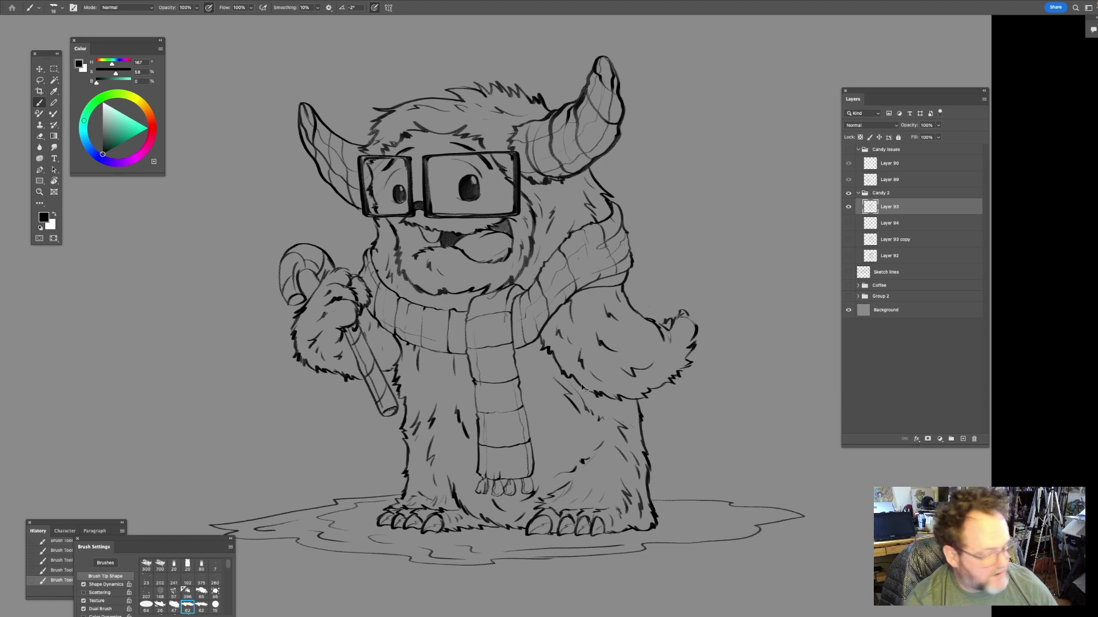
# - Close the monster line art document and switch to Clip Studio Paint
pyautogui.press('super+w')
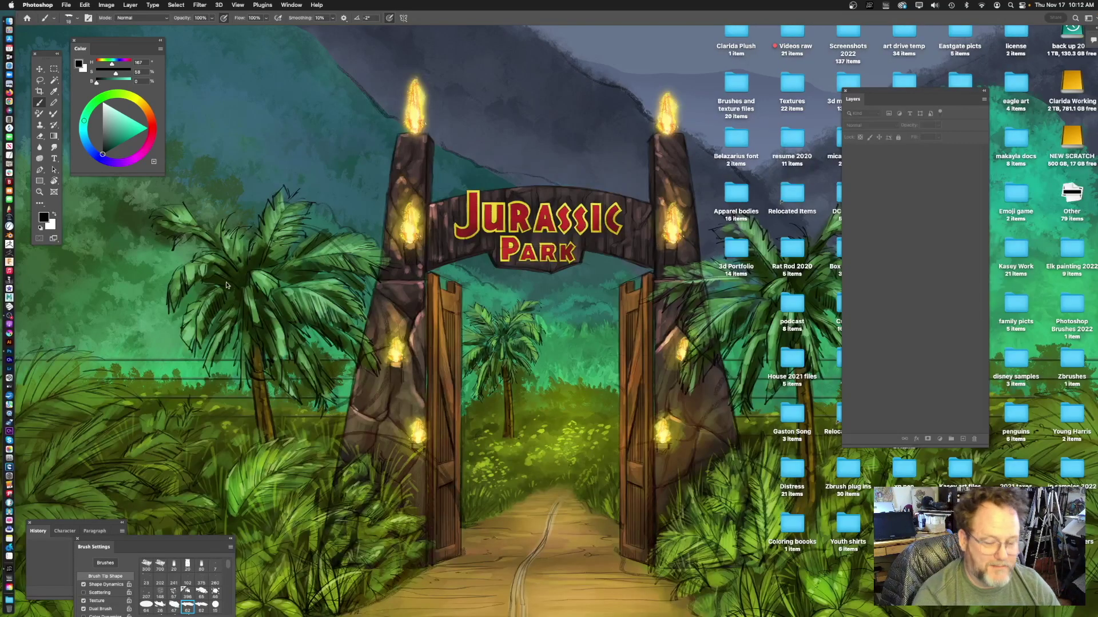
pyautogui.click(38, 6)
pyautogui.click(68, 100)
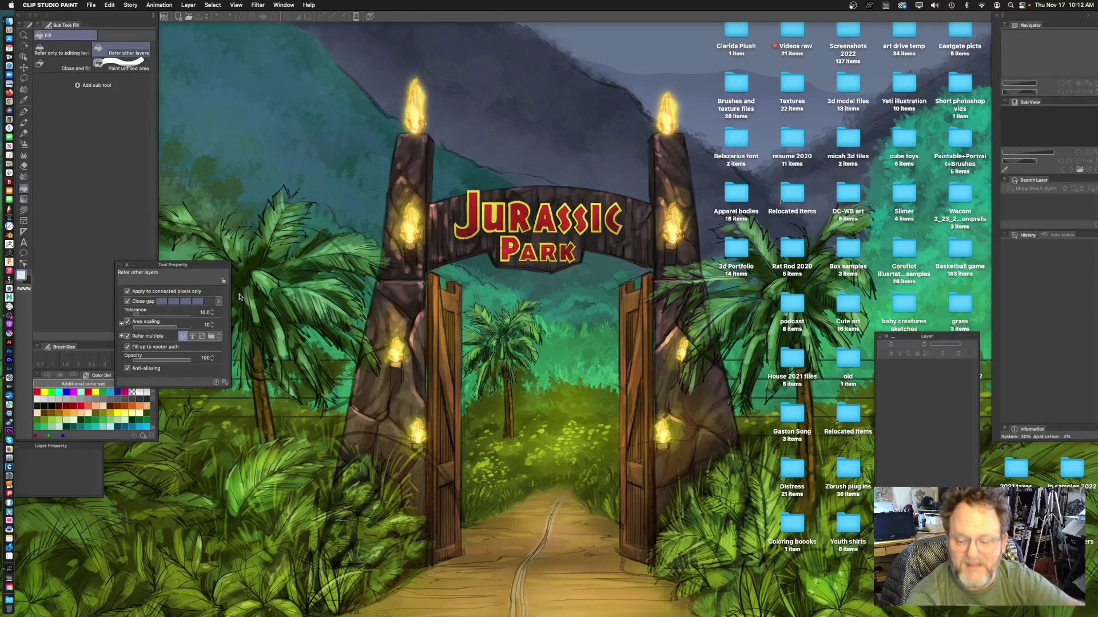
# - Browse the Desktop in the file chooser to the Sketches folder inside Yeti illustration
pyautogui.click(91, 5)
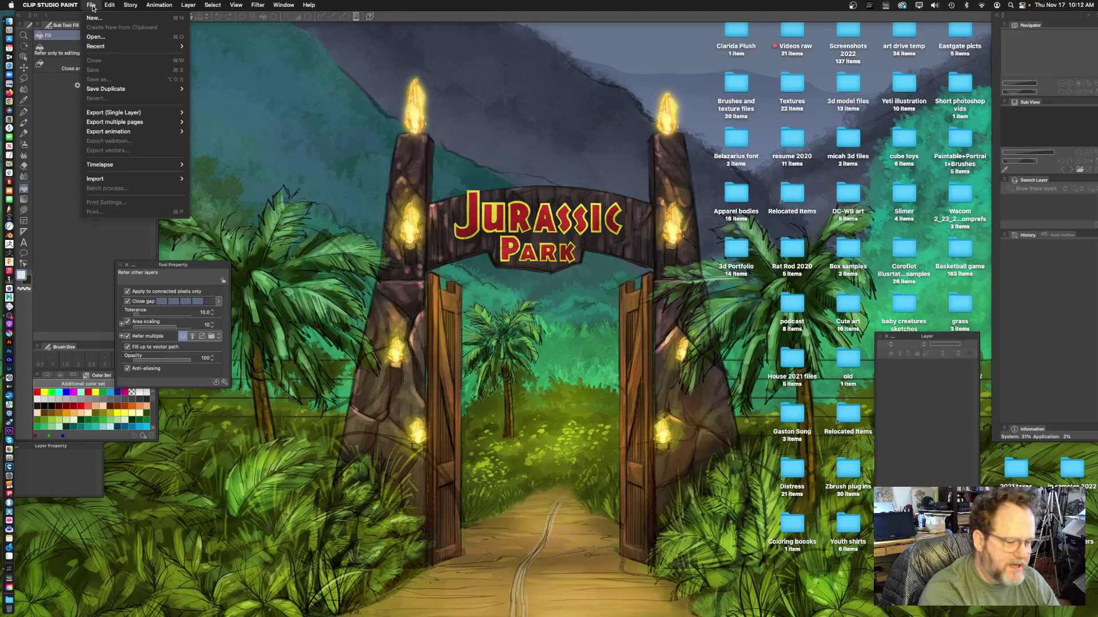
pyautogui.click(349, 169)
pyautogui.press('super+o')
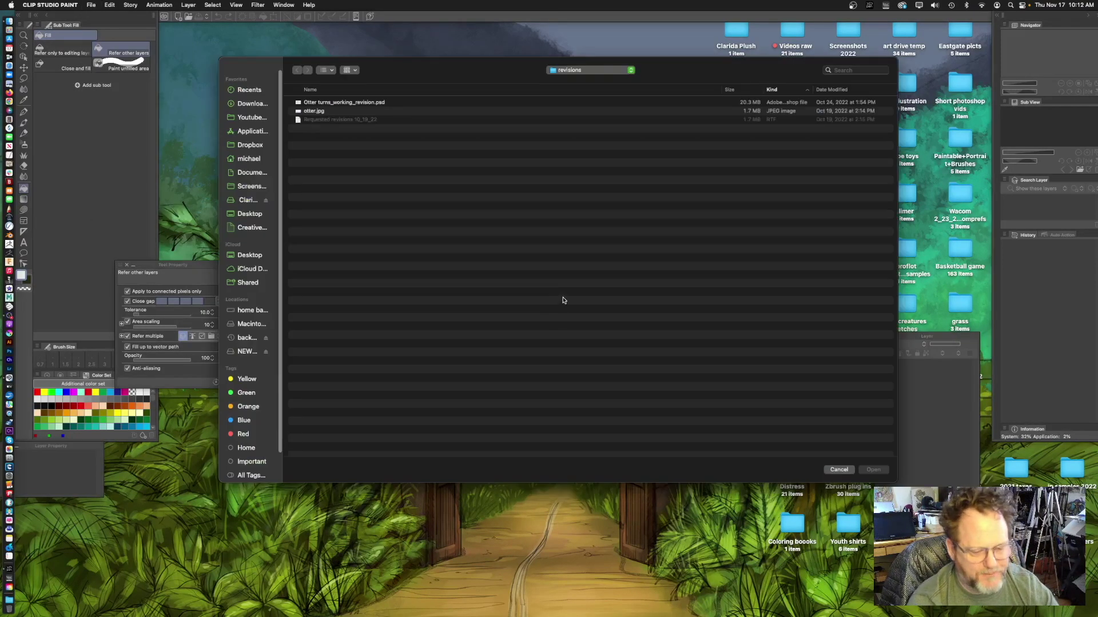
pyautogui.click(584, 75)
pyautogui.click(593, 124)
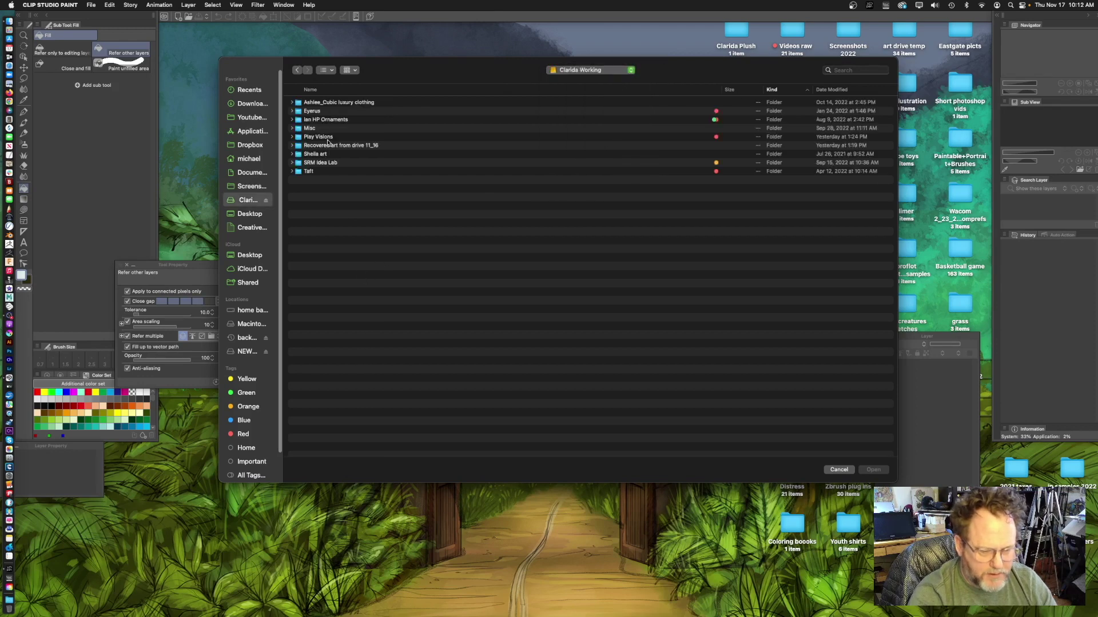
pyautogui.click(250, 214)
pyautogui.moveTo(496, 71); pyautogui.dragTo(450, 79)
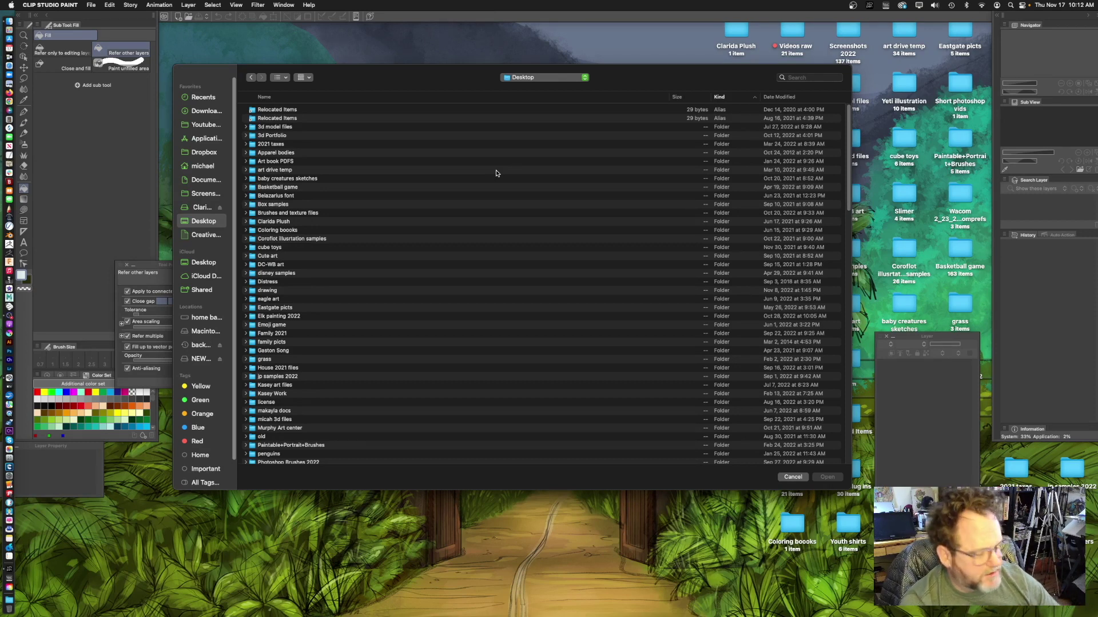
pyautogui.moveTo(431, 80); pyautogui.dragTo(445, 72)
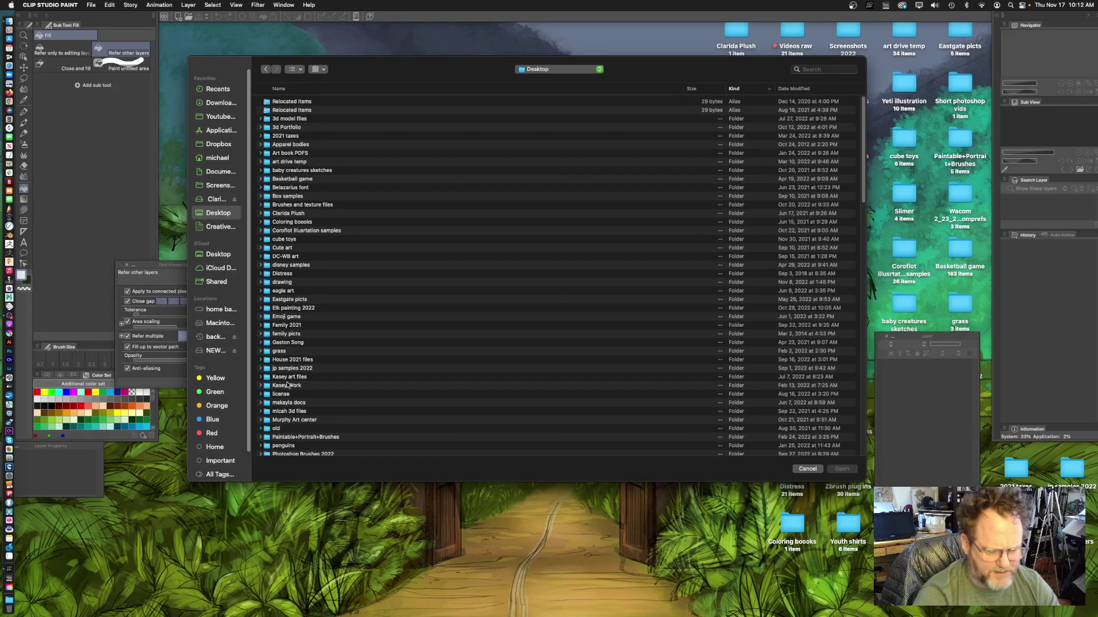
pyautogui.scroll(-15, 480, 234)
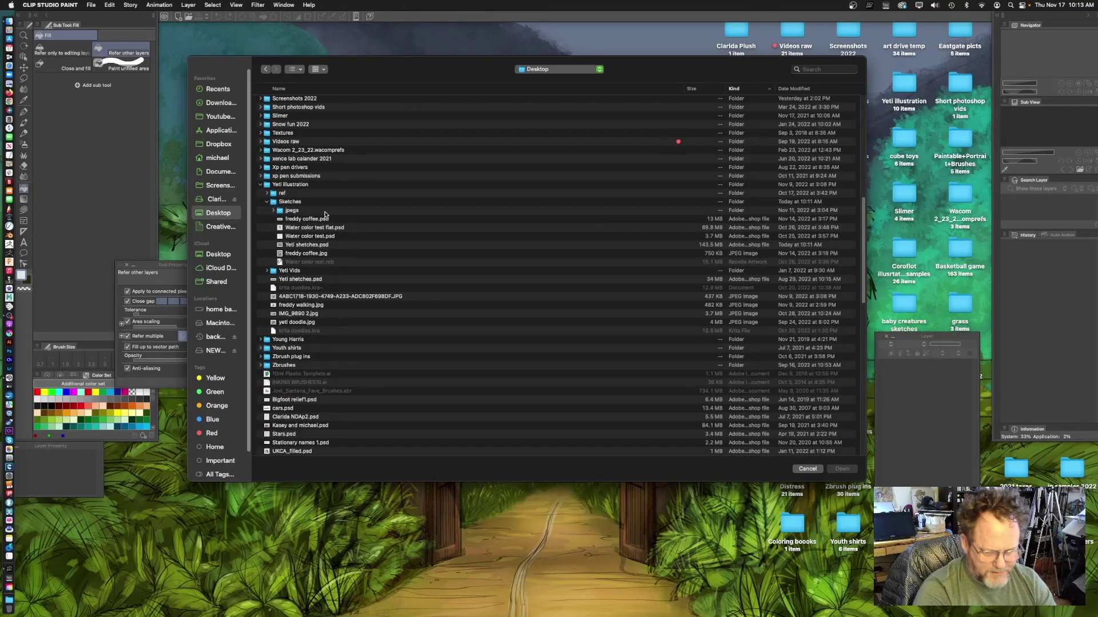
# - Preview freddy coffee.psd in the Sketches folder, close the preview, and open Yeti sketches.psd
pyautogui.doubleClick(327, 218)
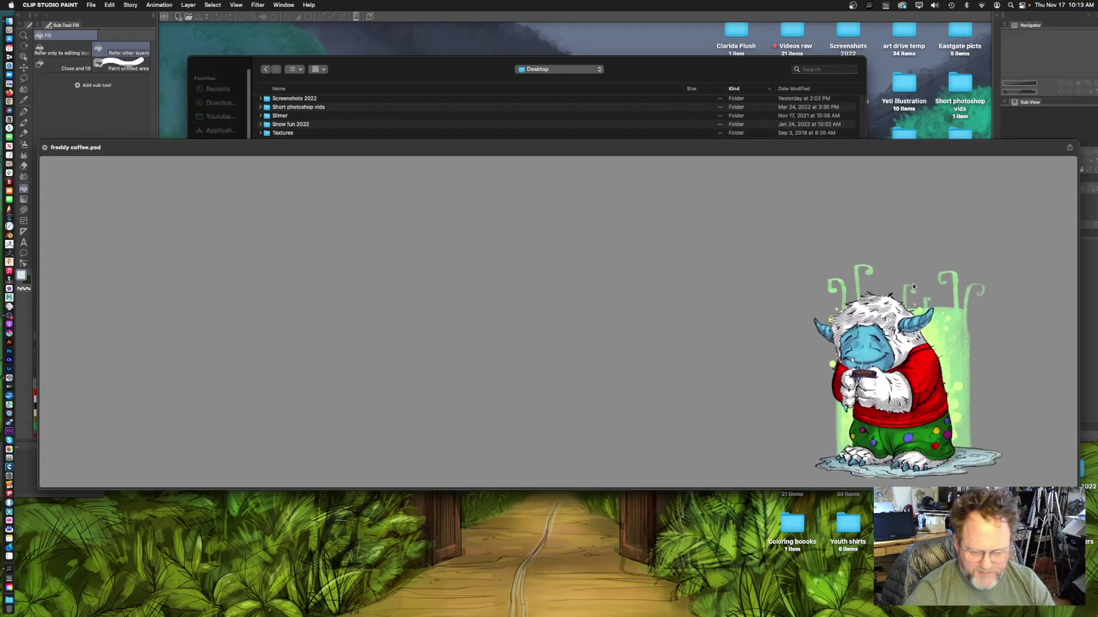
pyautogui.press('super+w')
pyautogui.press('super+o')
pyautogui.press('Down')
pyautogui.press('Down')
pyautogui.press('Down')
pyautogui.press('Down')
pyautogui.press('Up')
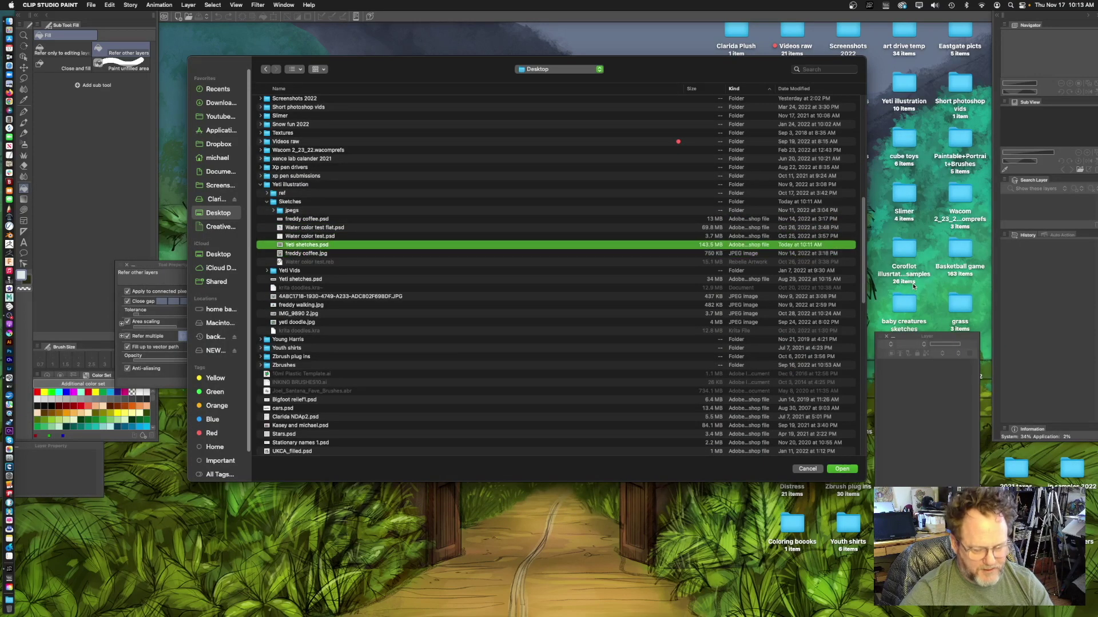
pyautogui.press('space')
pyautogui.press('space')
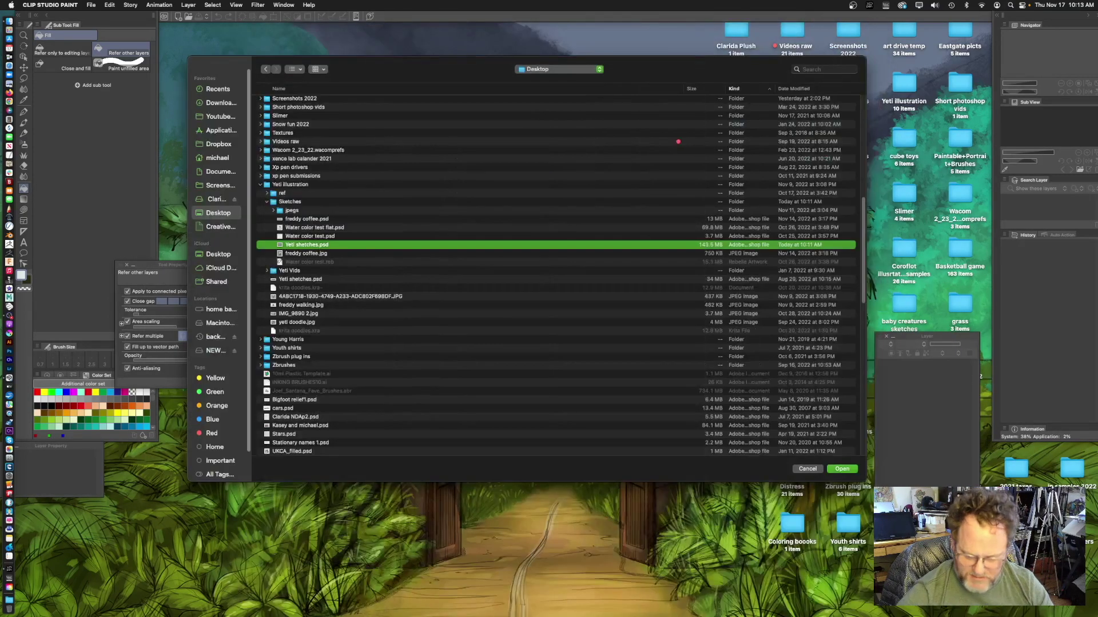
pyautogui.click(845, 469)
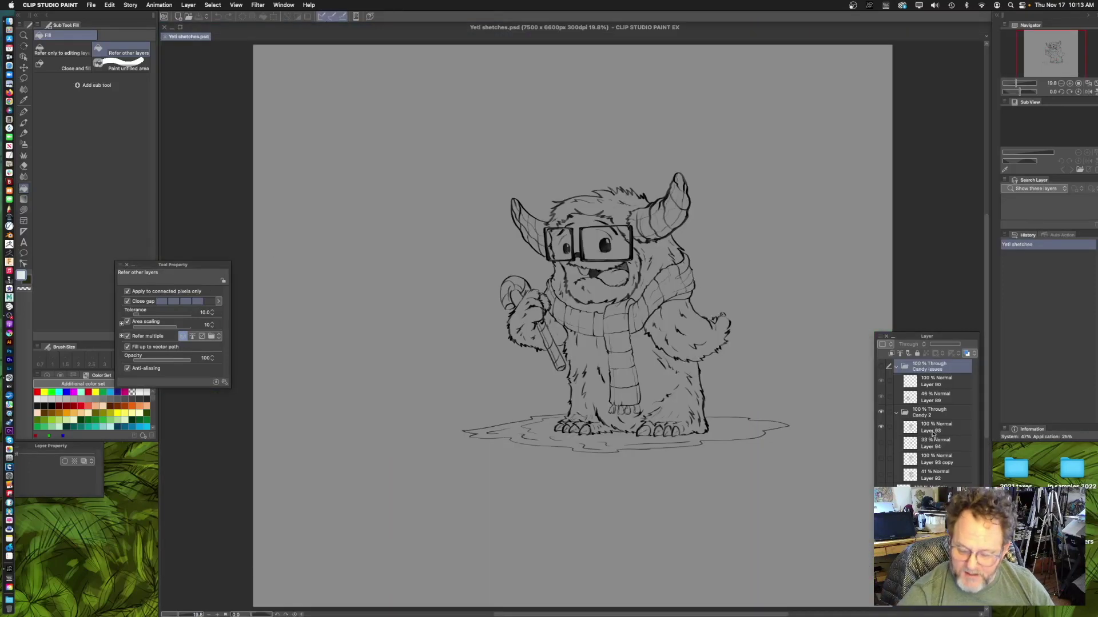
# - Add a new raster layer directly beneath the Layer 93 line art in the Candy 2 folder
pyautogui.click(933, 433)
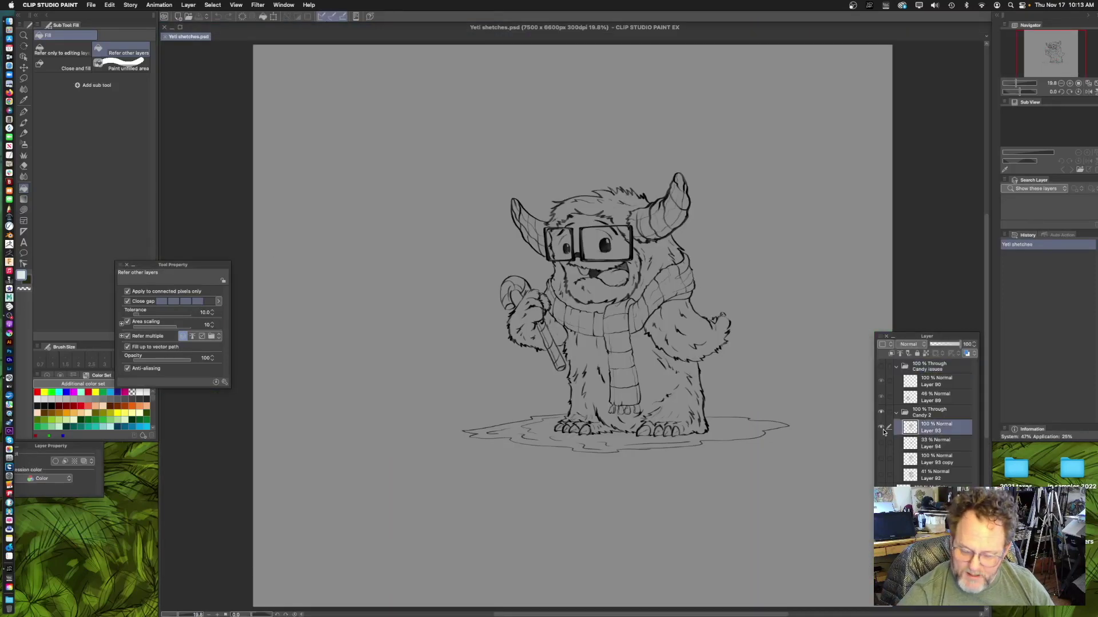
pyautogui.click(942, 447)
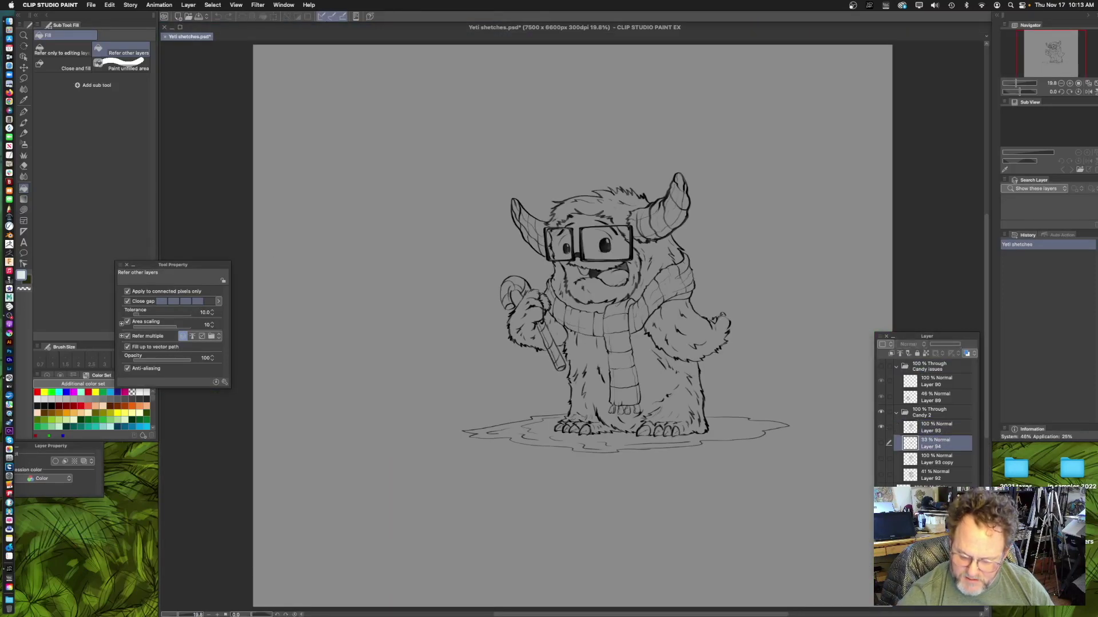
pyautogui.press('super+shift+n')
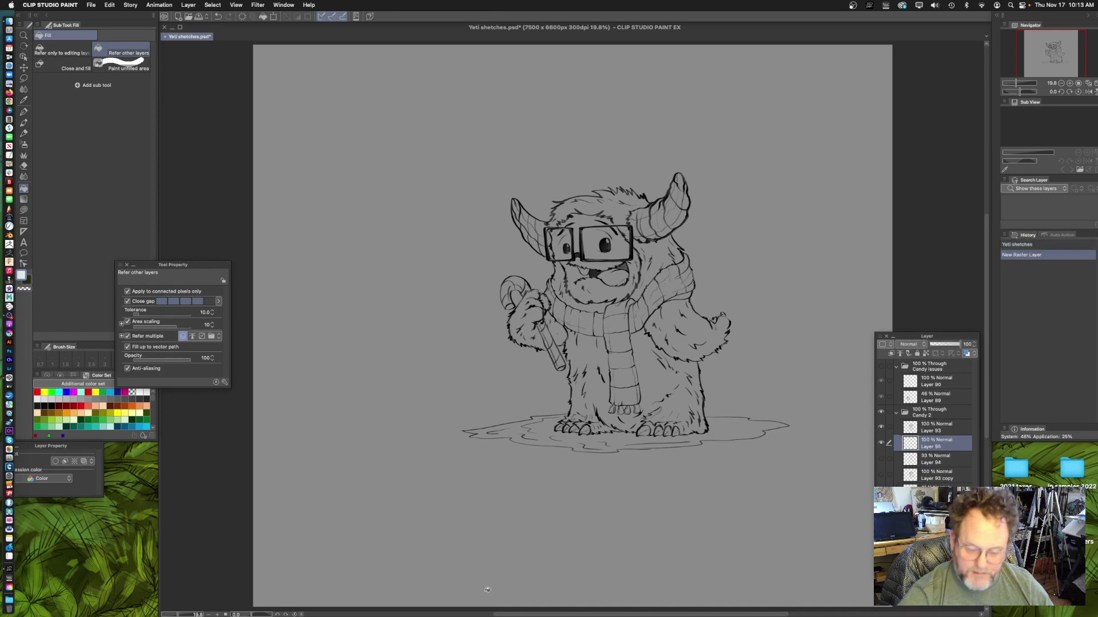
pyautogui.moveTo(593, 248); pyautogui.dragTo(674, 240)
pyautogui.moveTo(739, 209); pyautogui.dragTo(674, 192)
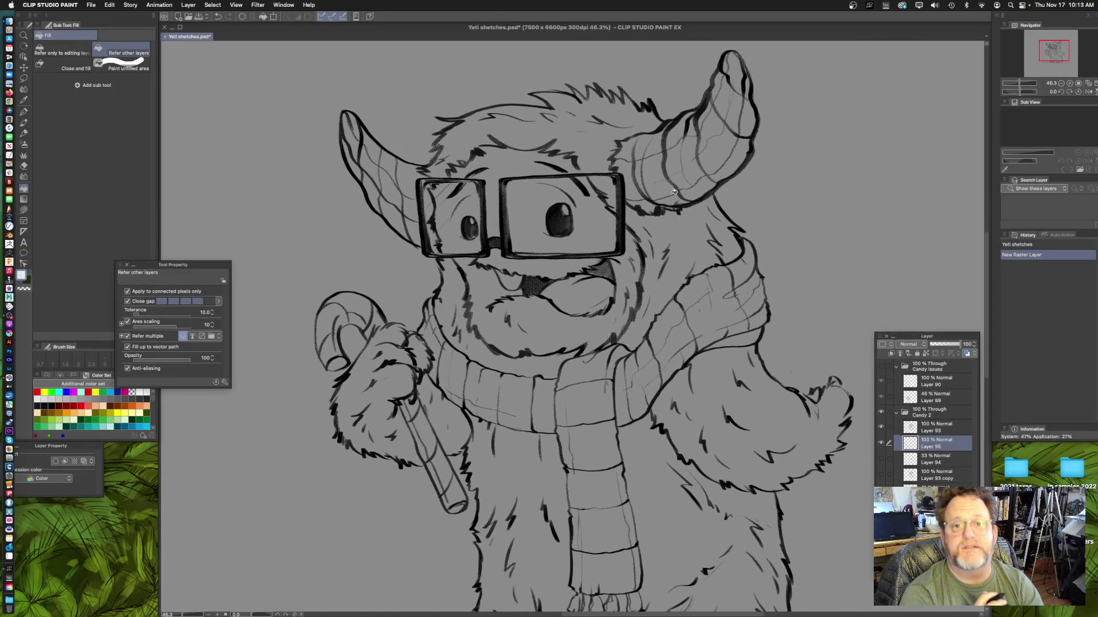
# - Move the floating tool properties clear of the sub tool list, choose the Lasso fill figure tool, and accept a near-white drawing colour
pyautogui.click(24, 134)
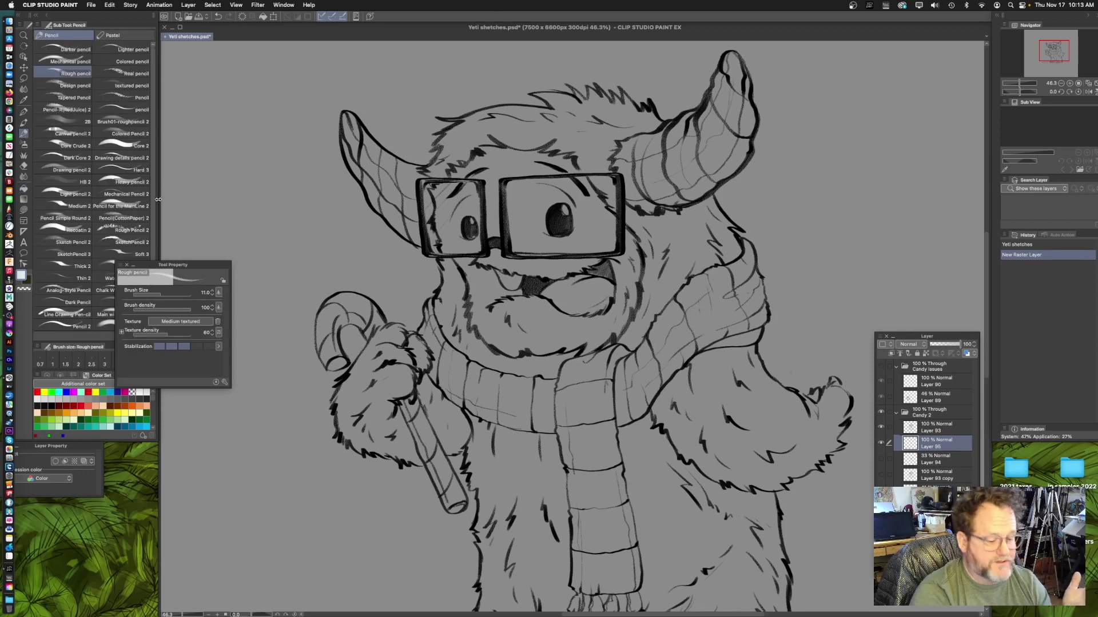
pyautogui.moveTo(159, 263); pyautogui.dragTo(206, 434)
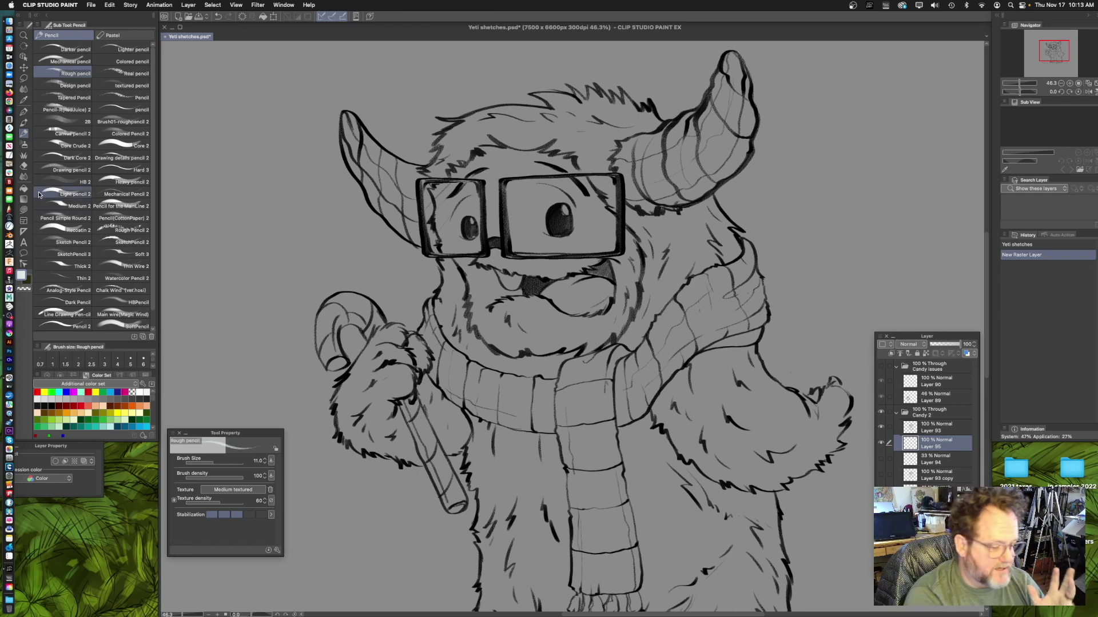
pyautogui.click(23, 209)
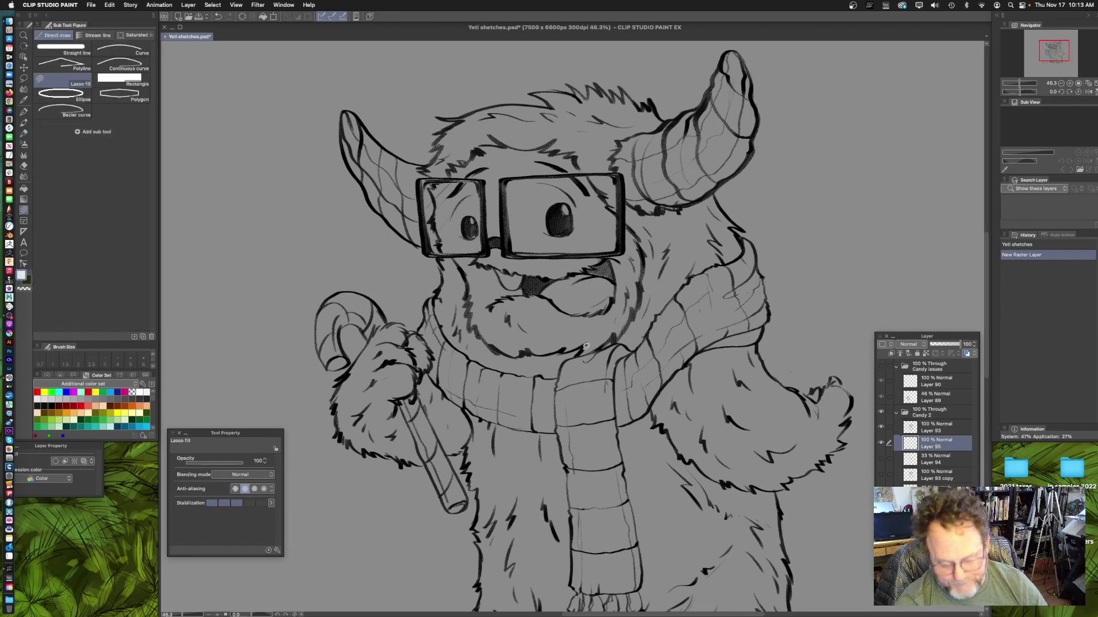
pyautogui.scroll(-3, 586, 346)
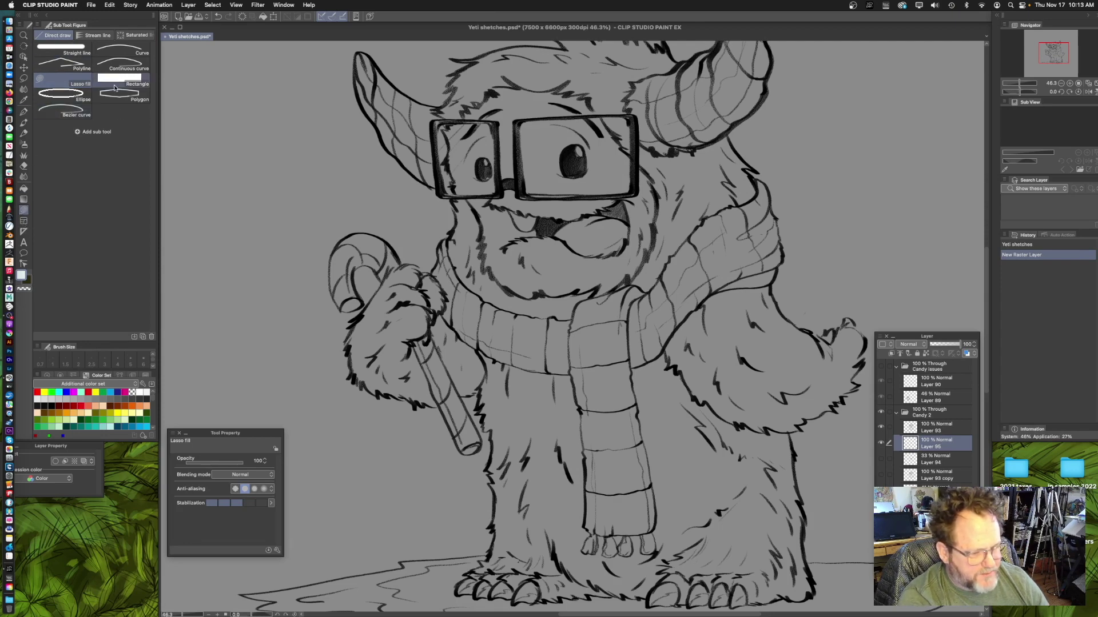
pyautogui.click(96, 36)
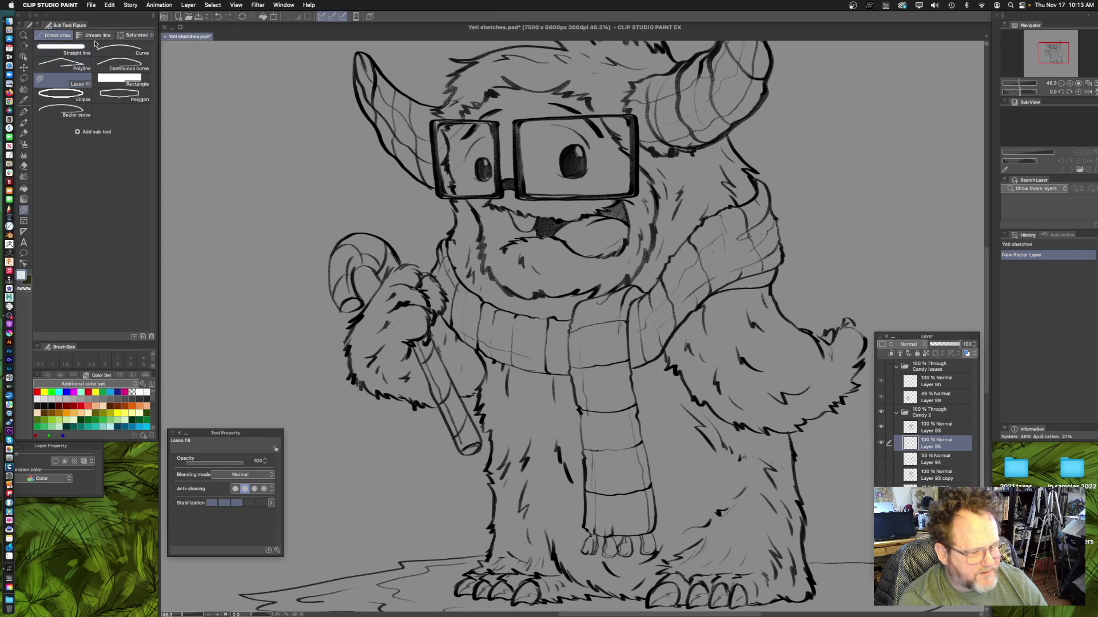
pyautogui.click(136, 35)
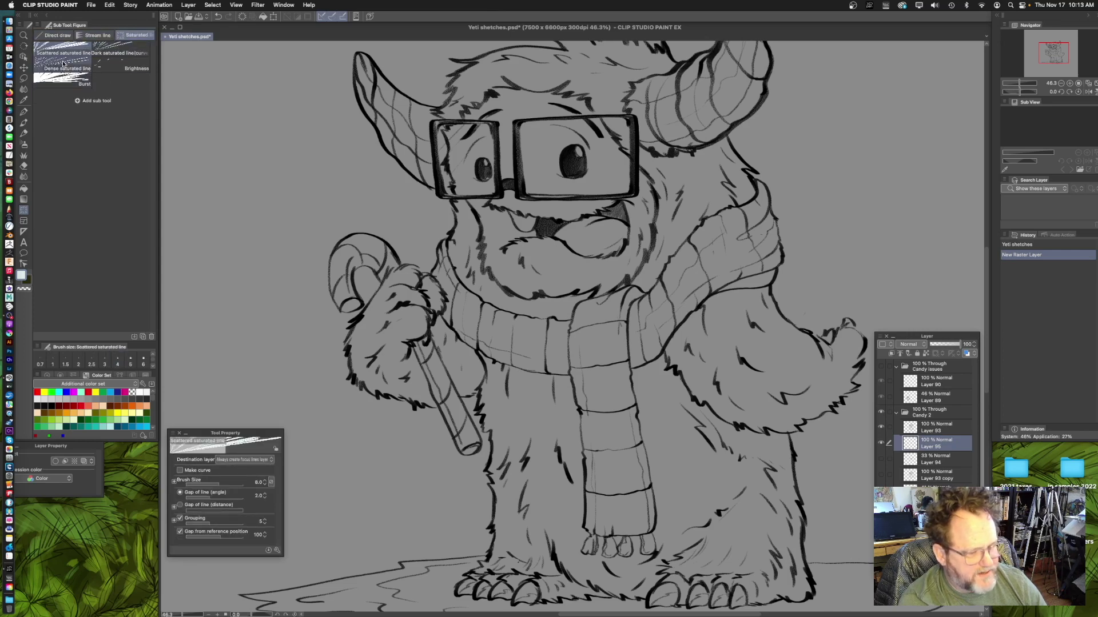
pyautogui.click(52, 36)
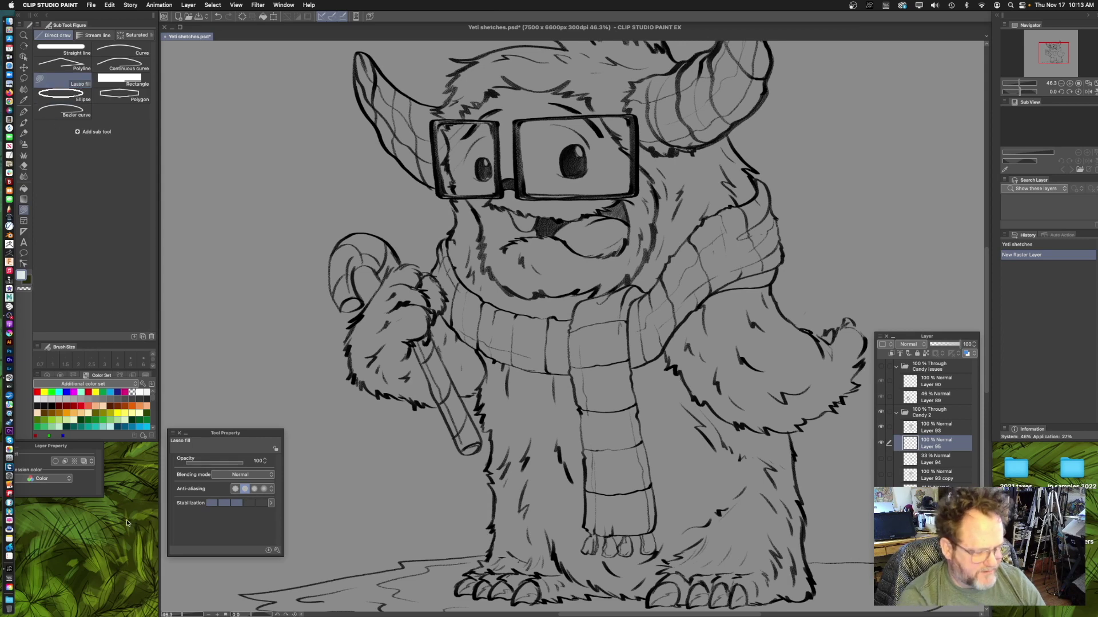
pyautogui.click(21, 276)
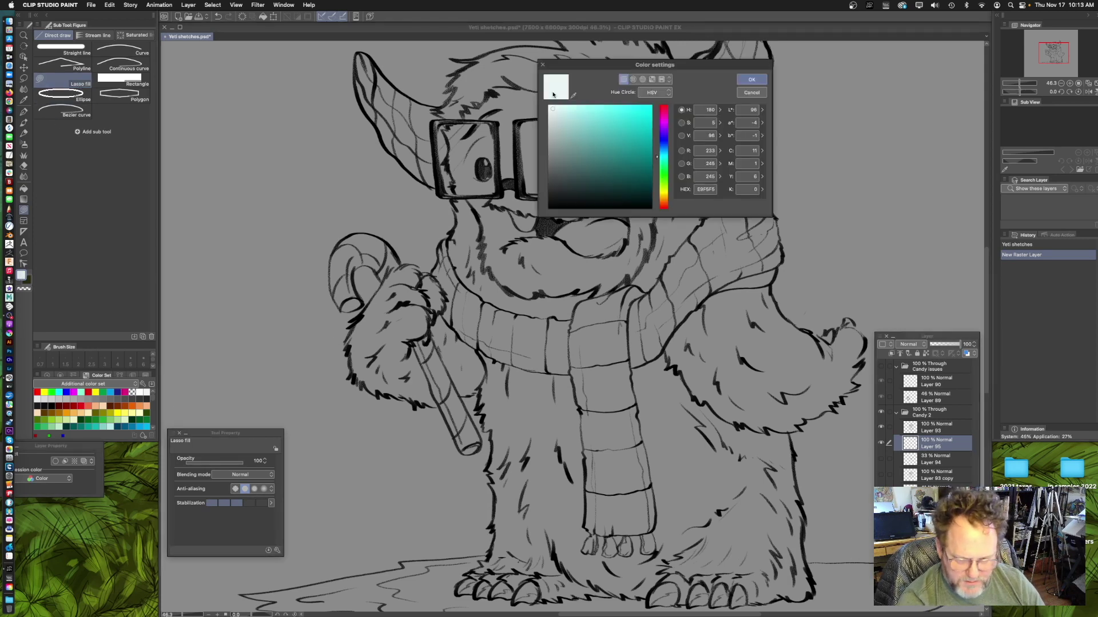
pyautogui.click(746, 79)
# - Try a large rounded white lasso fill over the monster's chin and scarf, and undo it
pyautogui.moveTo(645, 290)
pyautogui.mouseDown()
pyautogui.moveTo(617, 300)
pyautogui.moveTo(551, 123)
pyautogui.moveTo(663, 188)
pyautogui.mouseUp()
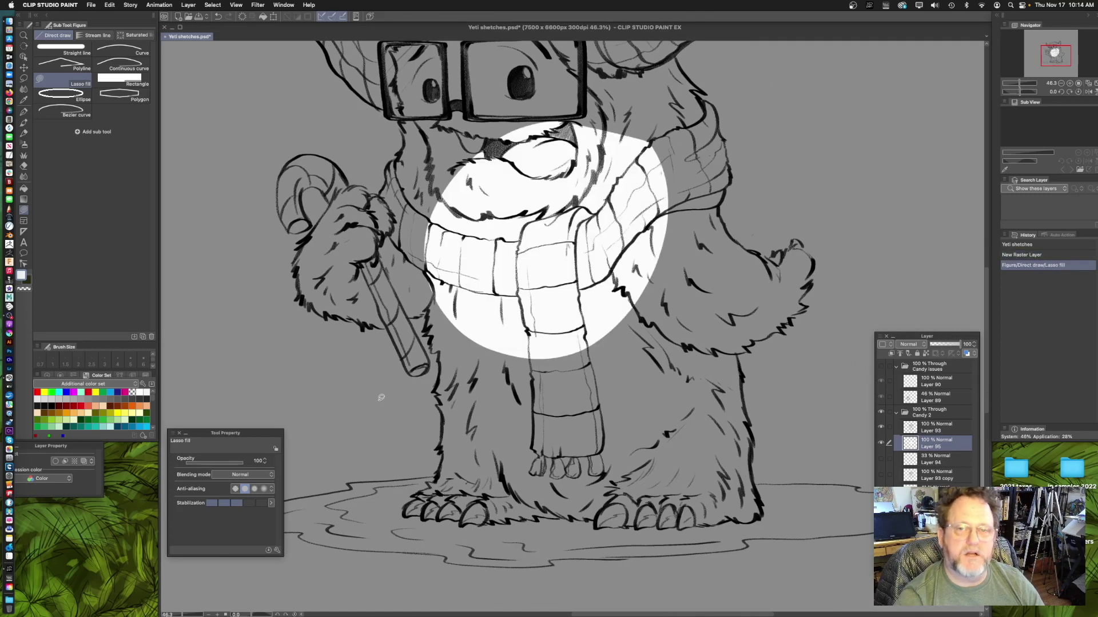
pyautogui.press('super+z')
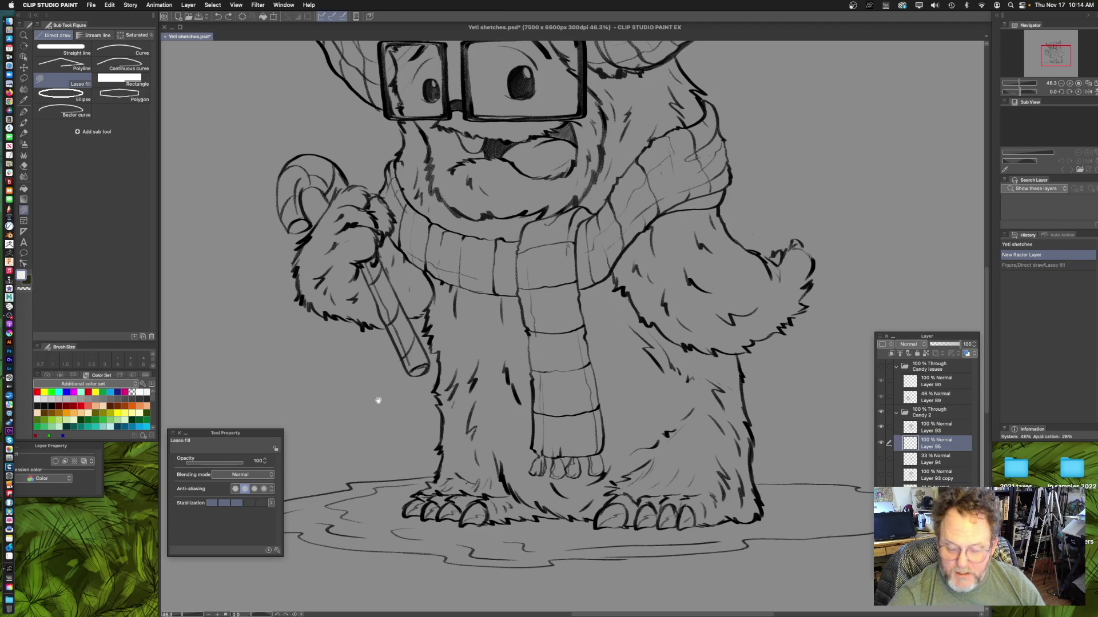
pyautogui.scroll(3, 611, 360)
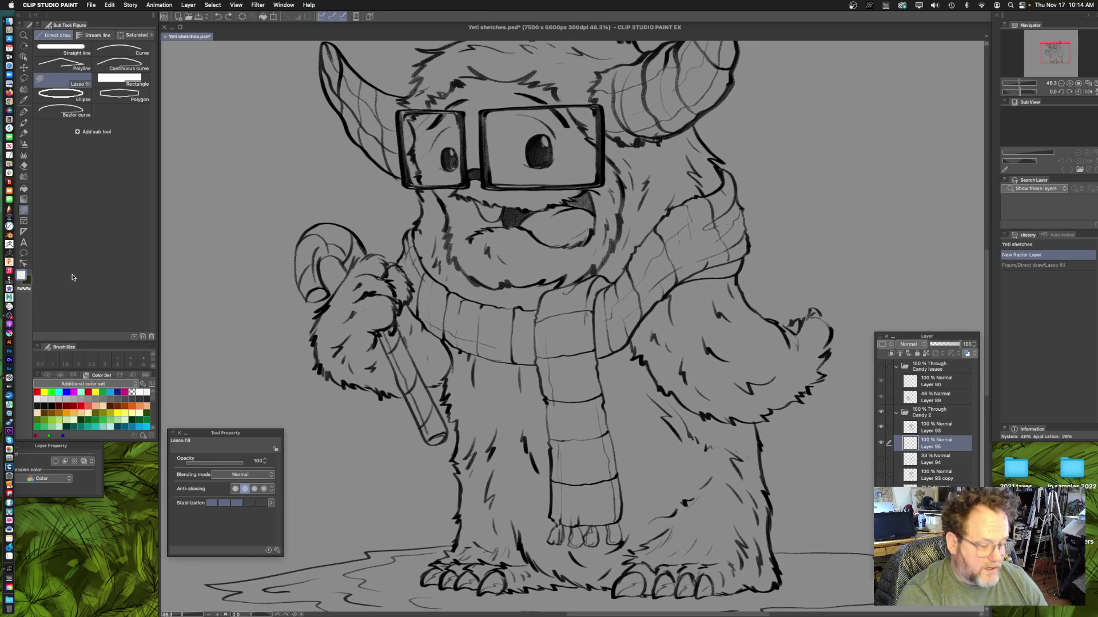
# - Using Fill with Refer other layers, fill the fur beside the face and the empty-handed arm white on the new layer beneath Layer 93
pyautogui.click(23, 188)
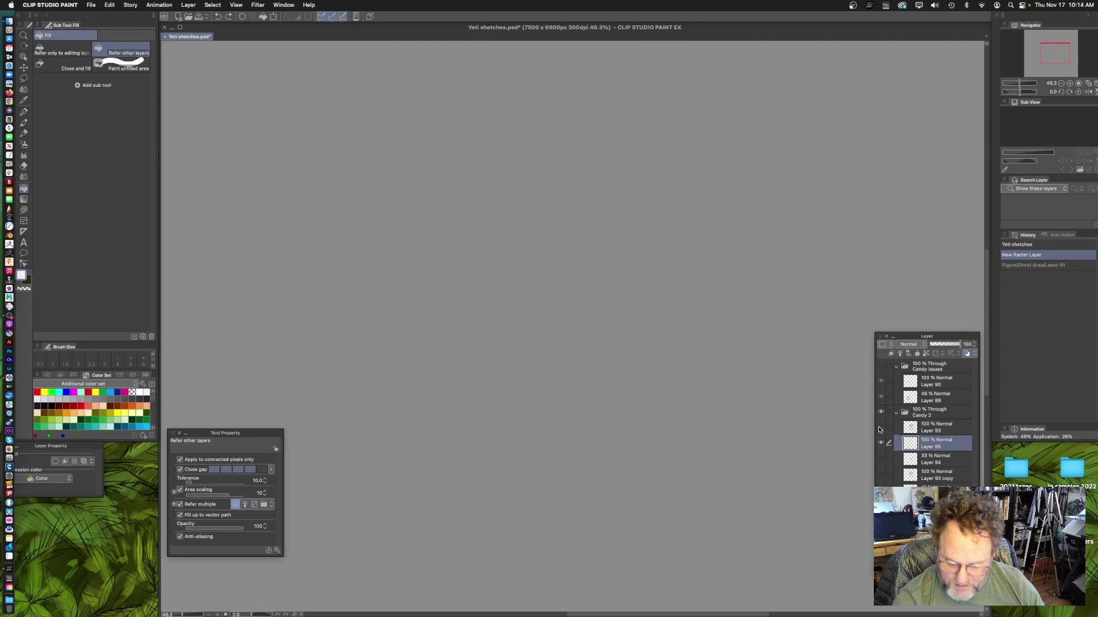
pyautogui.click(910, 432)
pyautogui.click(881, 428)
pyautogui.click(881, 428)
pyautogui.click(912, 444)
pyautogui.moveTo(724, 371); pyautogui.dragTo(653, 431)
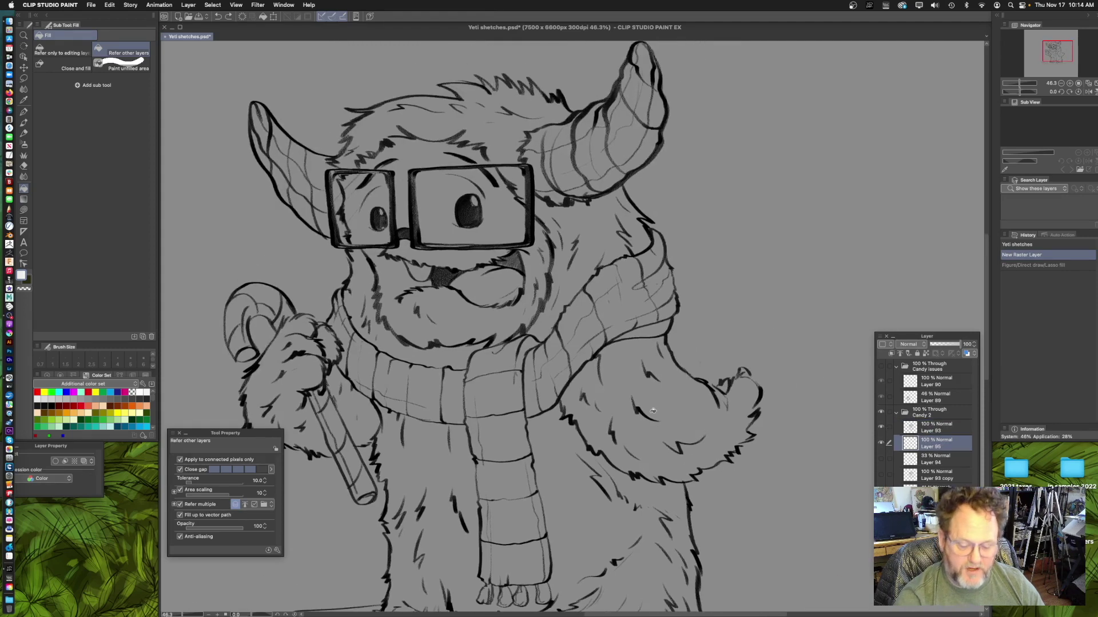
pyautogui.click(613, 244)
pyautogui.click(628, 388)
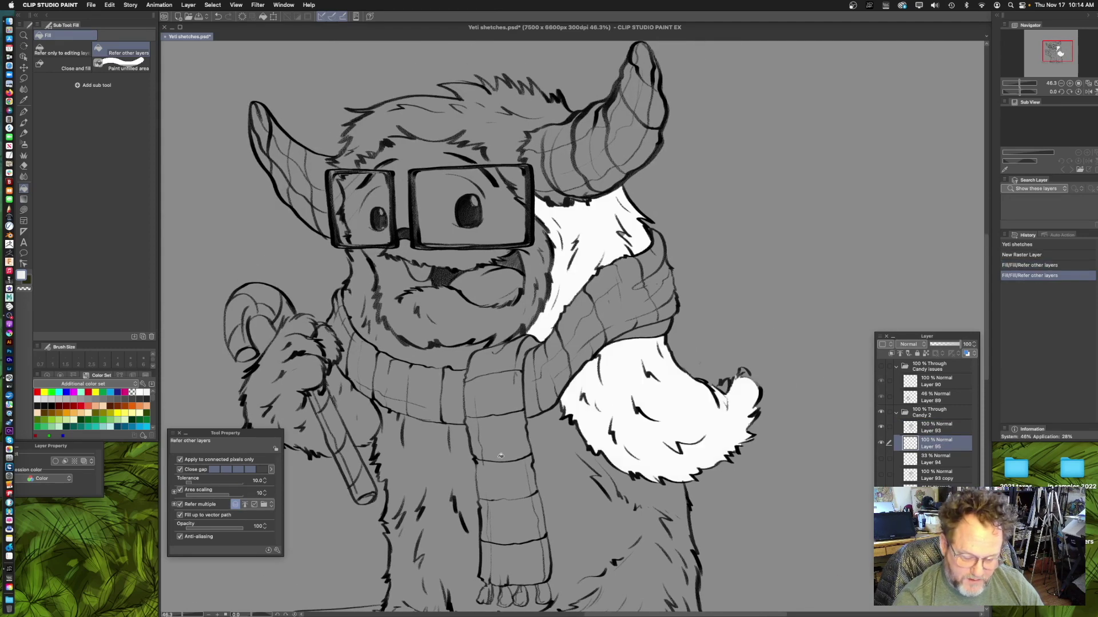
# - Fill the fur around the chin, the torso and legs, and the small unfilled gap on the thigh white
pyautogui.click(435, 361)
pyautogui.click(427, 464)
pyautogui.moveTo(623, 443); pyautogui.dragTo(616, 256)
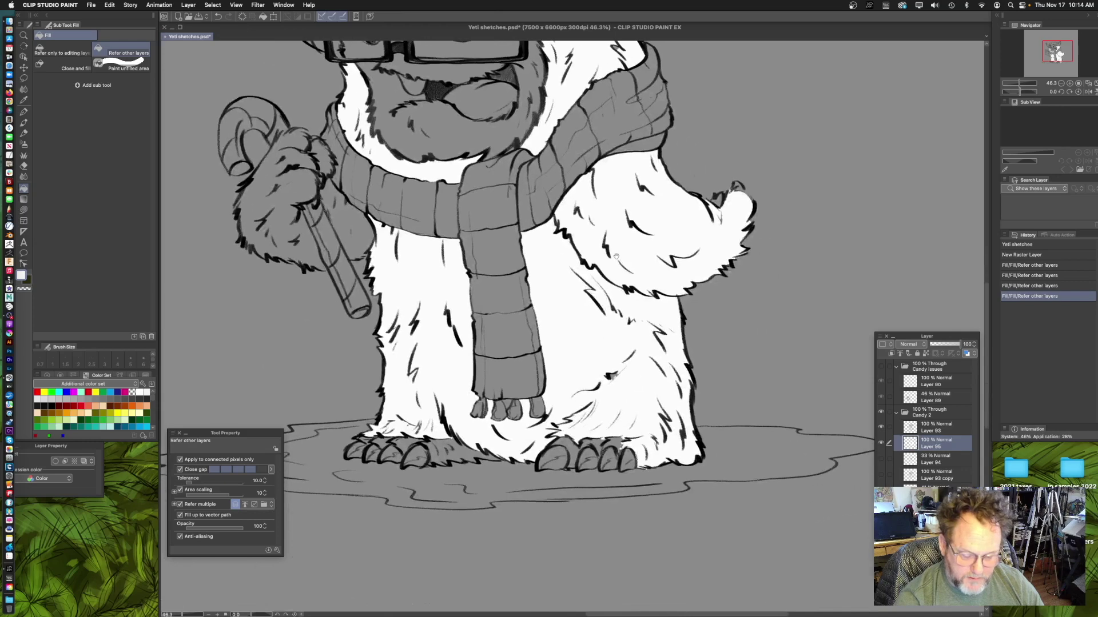
pyautogui.moveTo(724, 340); pyautogui.dragTo(656, 368)
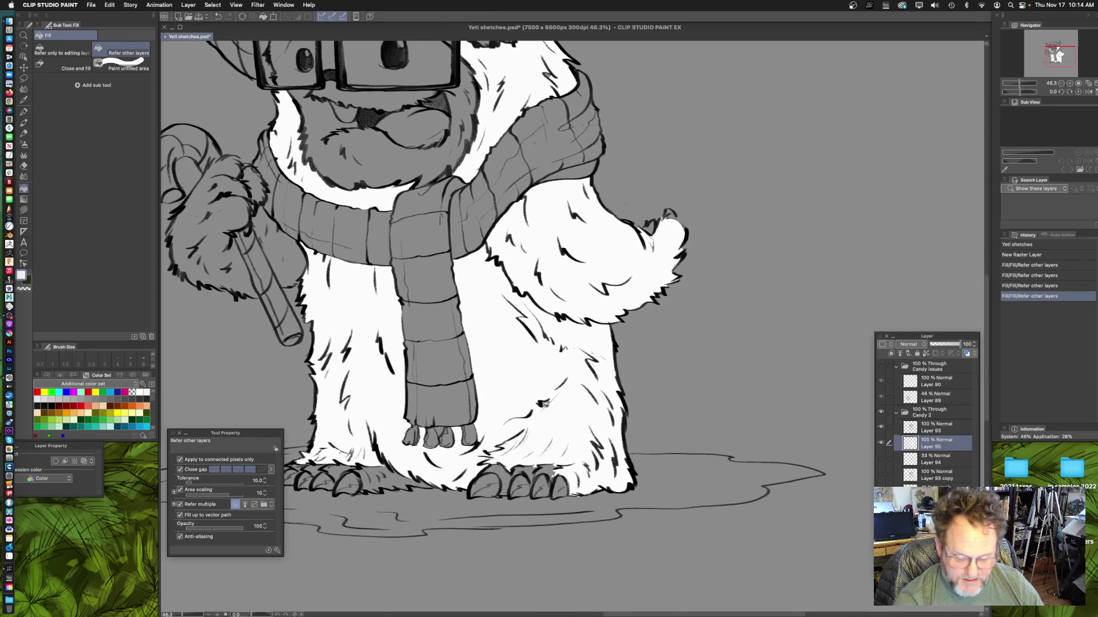
pyautogui.click(544, 404)
# - Fill the candy cane arm, the fur patch beside the cane, the head hair and the hair seen through the glasses white
pyautogui.moveTo(427, 475)
pyautogui.mouseDown()
pyautogui.moveTo(534, 503)
pyautogui.moveTo(554, 523)
pyautogui.mouseUp()
pyautogui.click(408, 304)
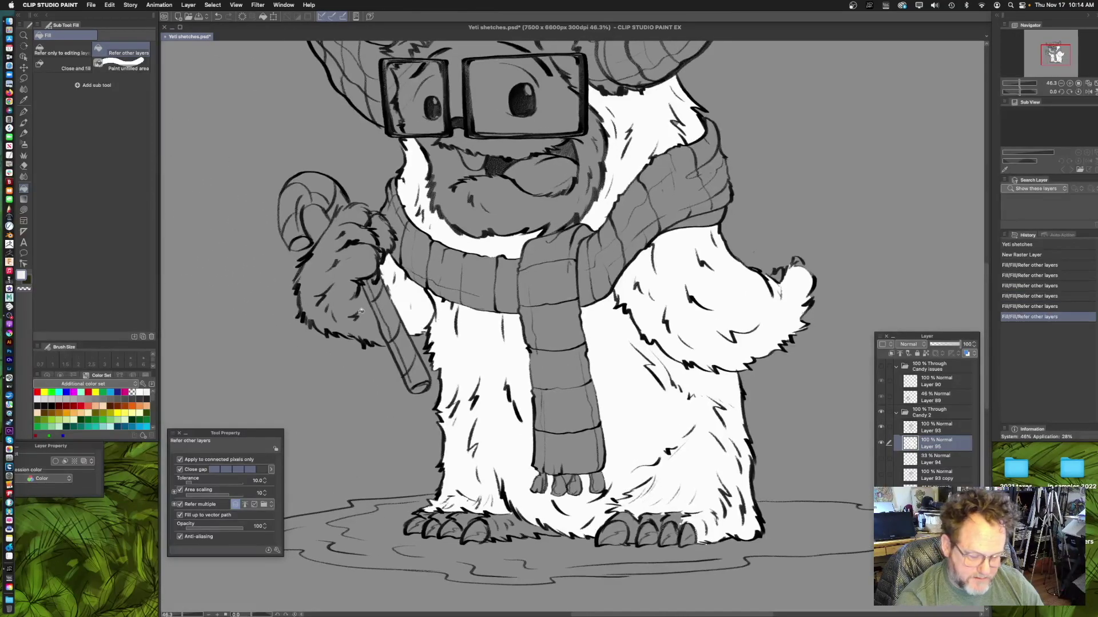
pyautogui.click(339, 287)
pyautogui.moveTo(486, 228); pyautogui.dragTo(429, 349)
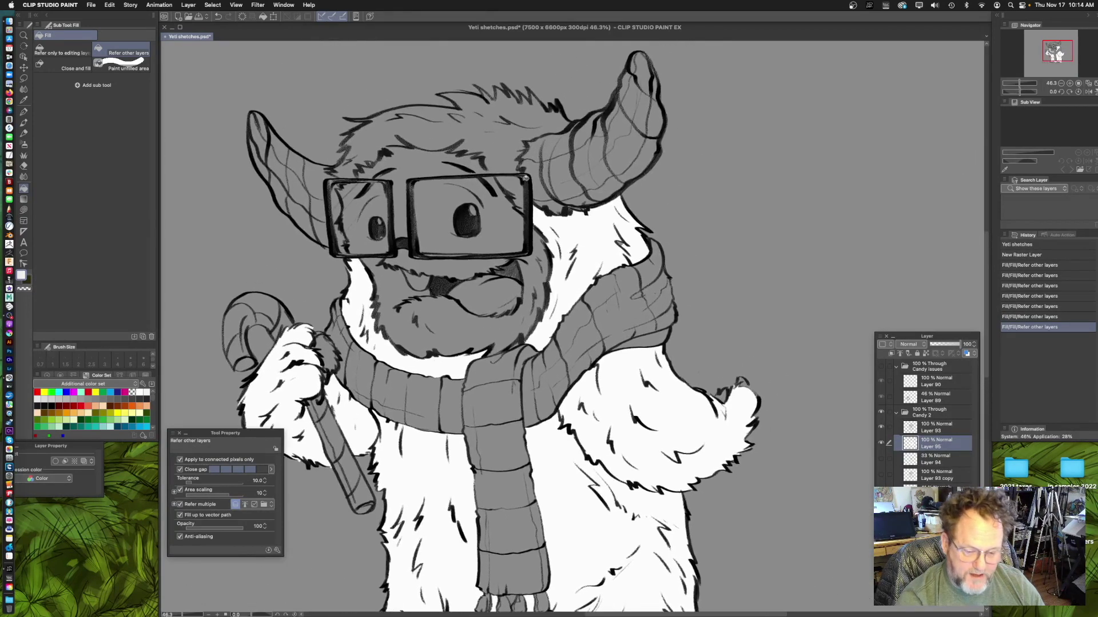
pyautogui.click(494, 131)
pyautogui.click(516, 182)
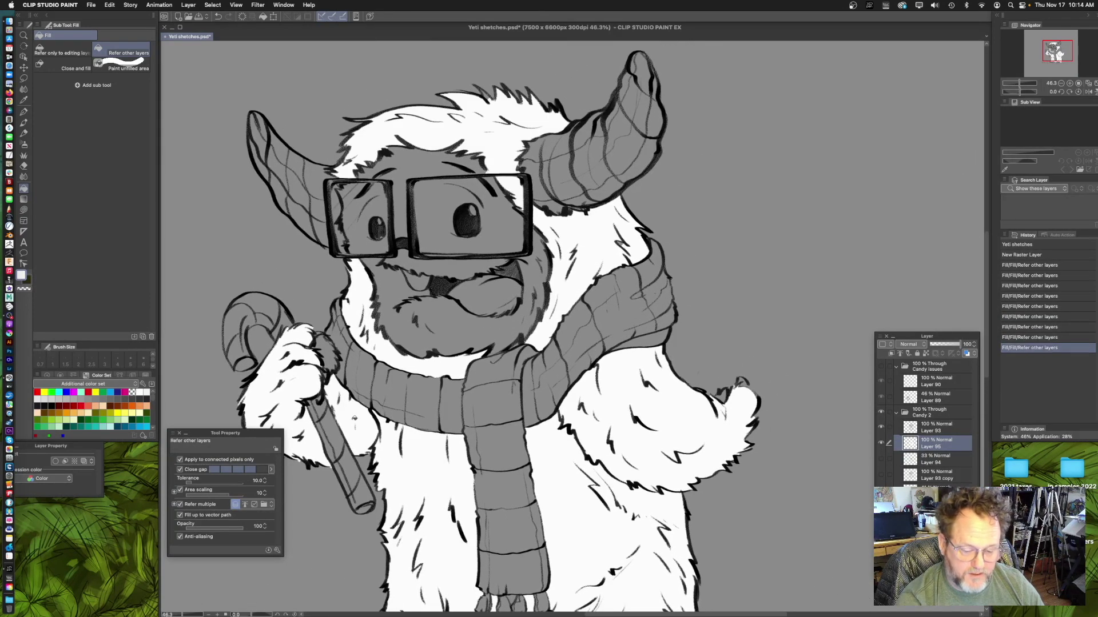
# - On Layer 93, draw a jagged black fur edge inside the narrower glasses lens with the Rough pencil at size about 17
pyautogui.hscroll(-2, 522, 283)
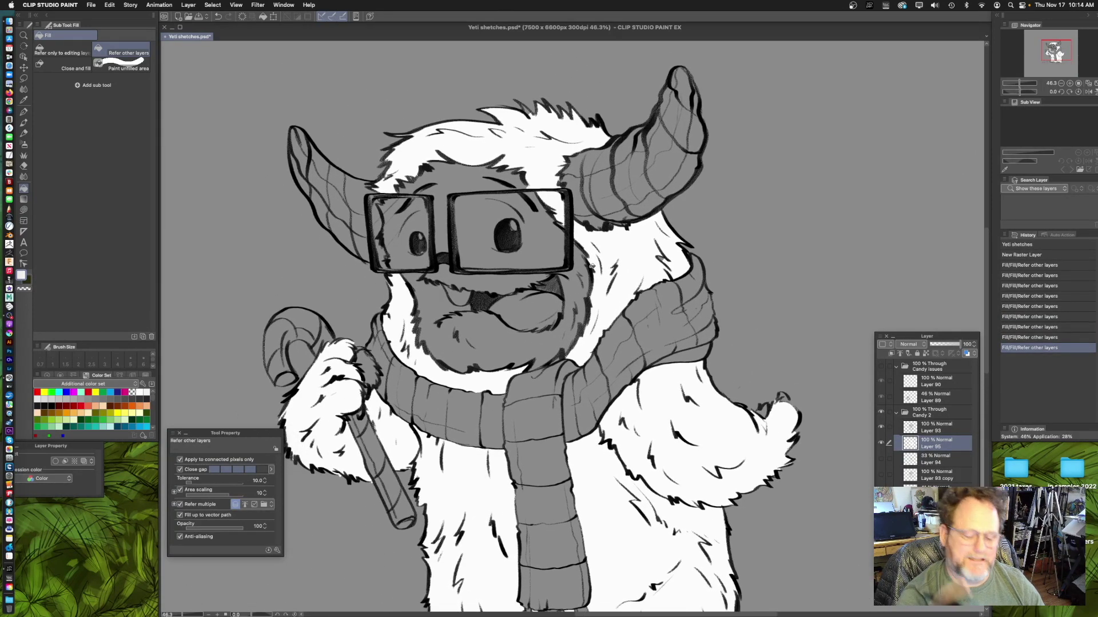
pyautogui.scroll(-2, 590, 267)
pyautogui.scroll(8, 431, 237)
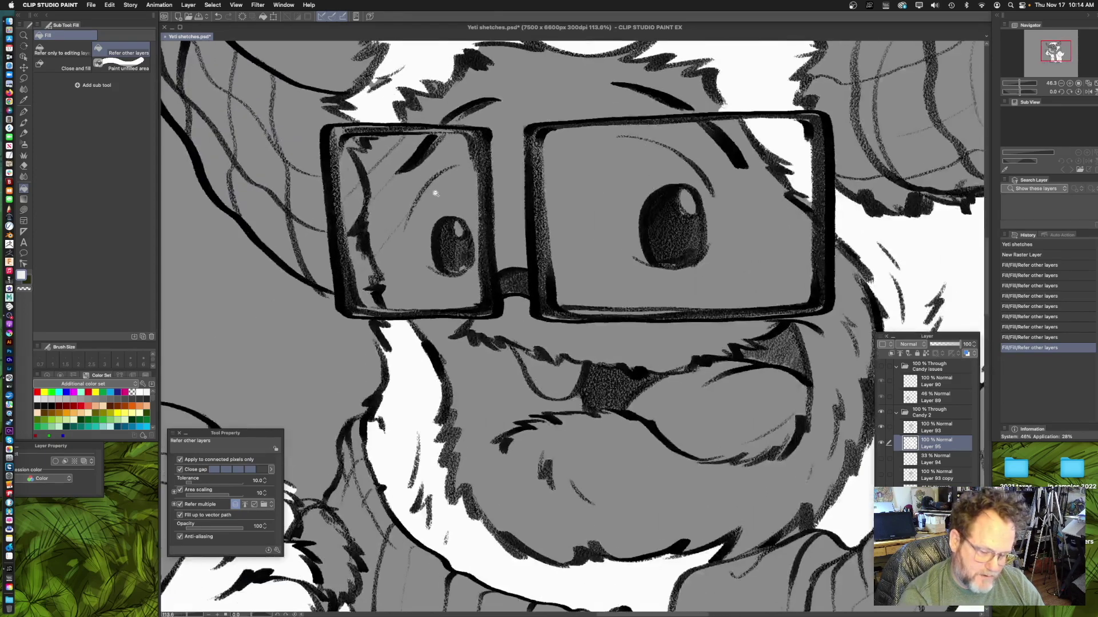
pyautogui.click(950, 429)
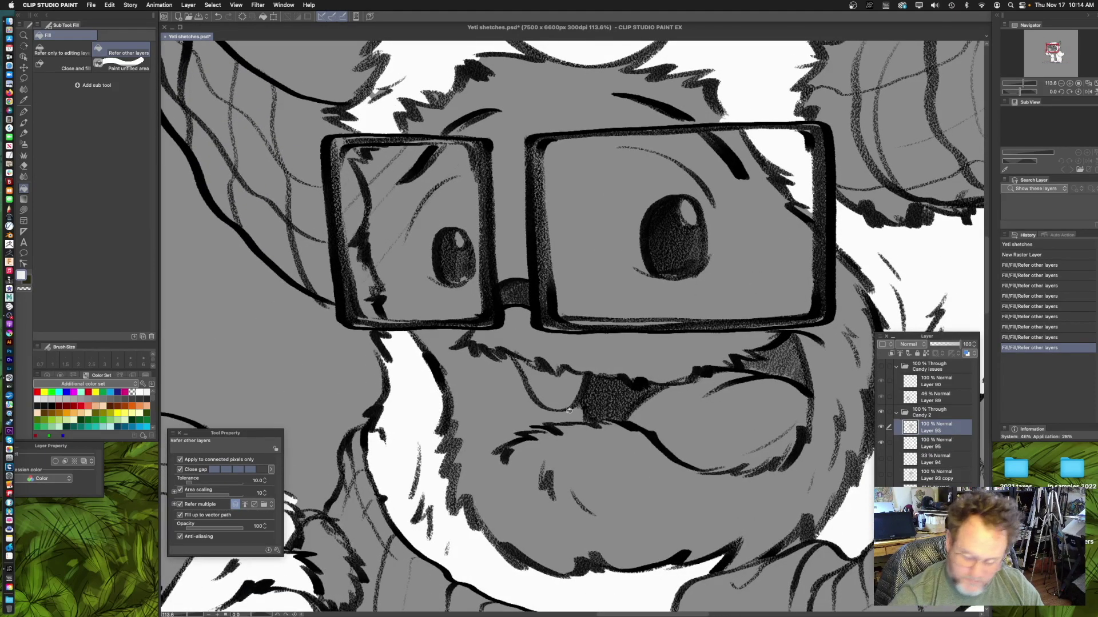
pyautogui.doubleClick(22, 276)
pyautogui.moveTo(622, 170); pyautogui.dragTo(628, 211)
pyautogui.click(751, 80)
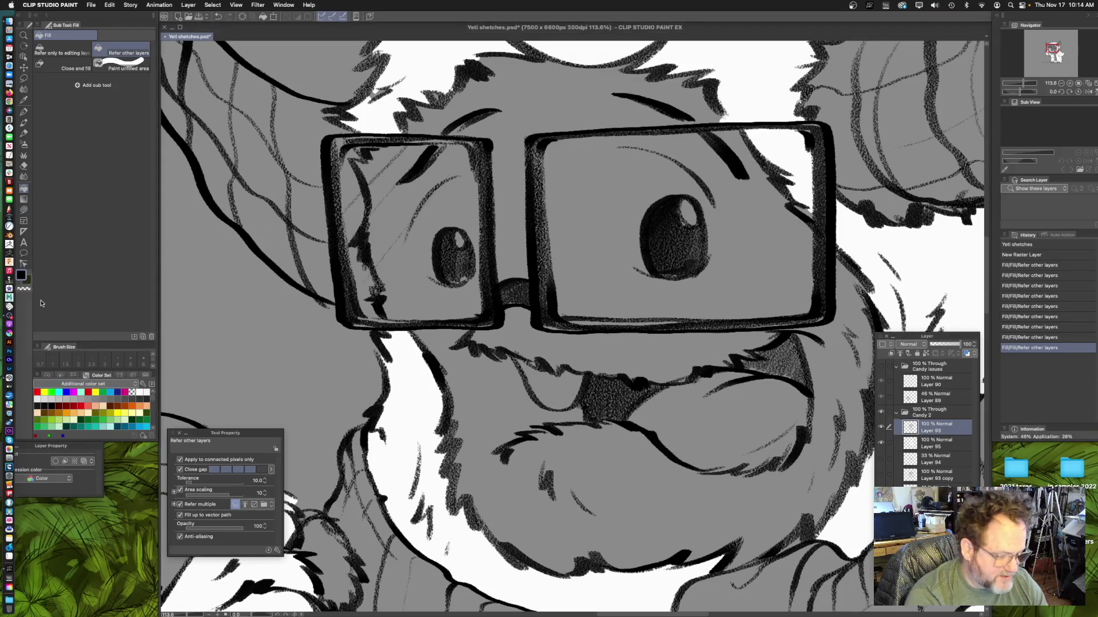
pyautogui.click(26, 125)
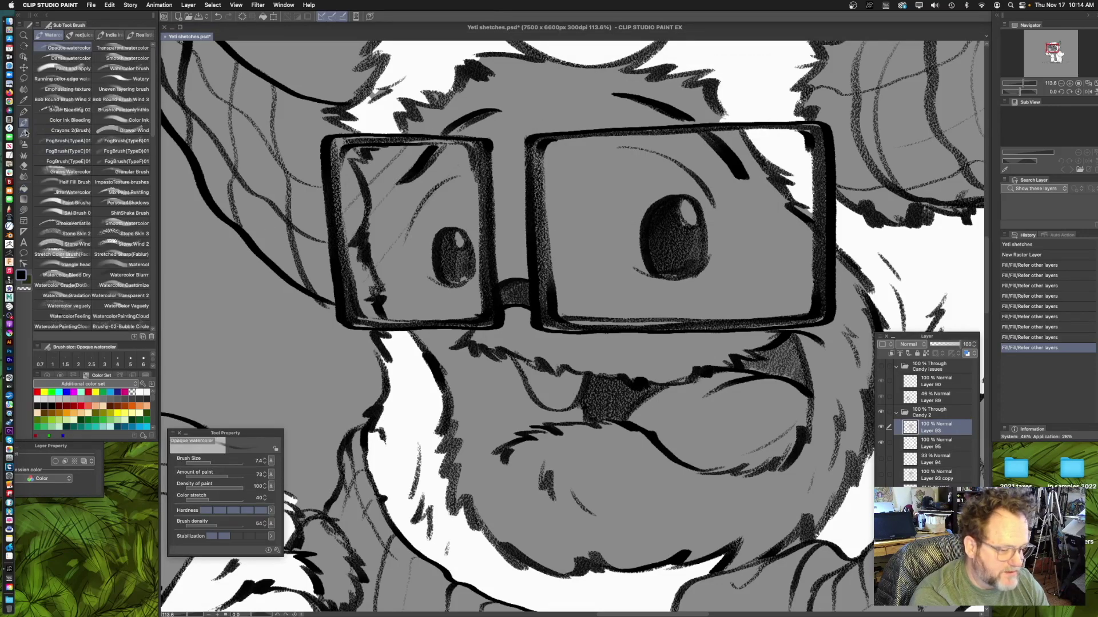
pyautogui.moveTo(369, 202); pyautogui.dragTo(440, 233)
pyautogui.press('super+z')
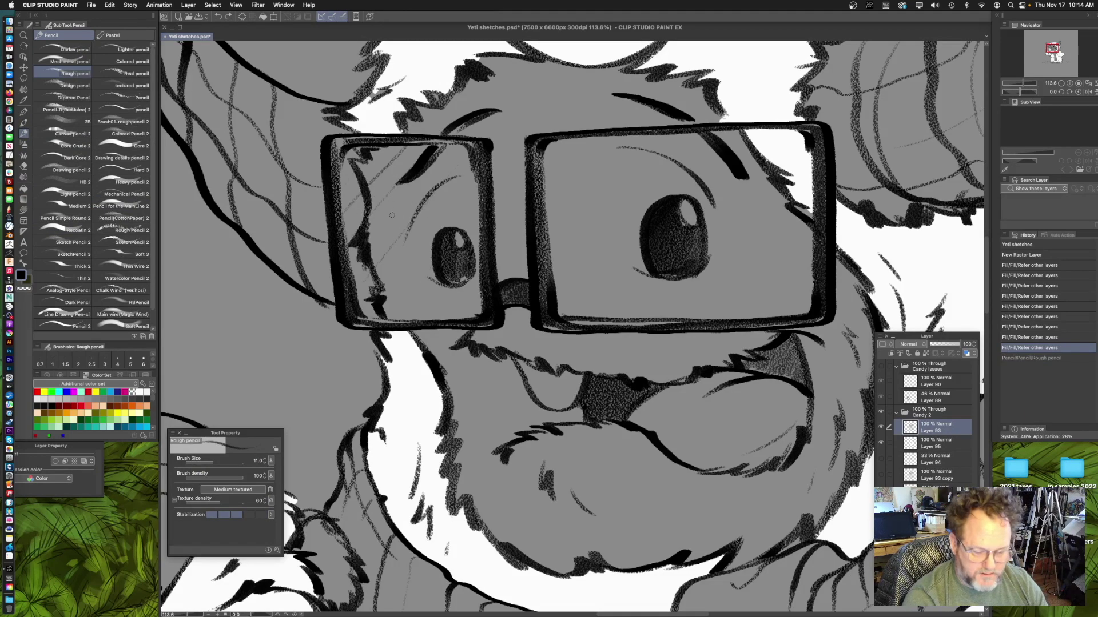
pyautogui.press(']')
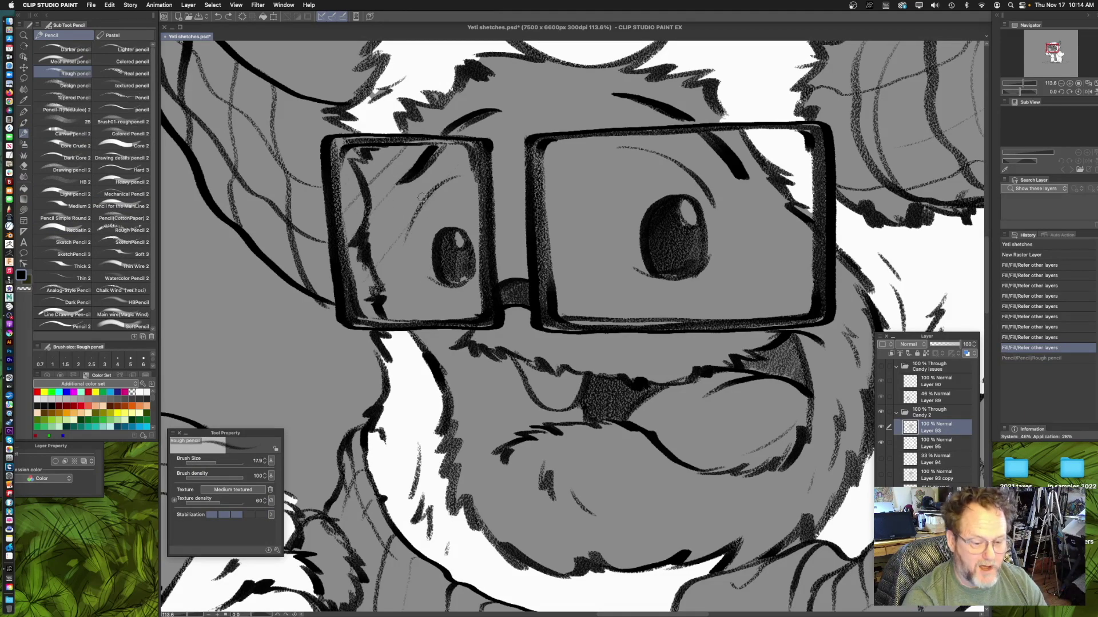
pyautogui.moveTo(404, 137)
pyautogui.mouseDown()
pyautogui.moveTo(378, 161)
pyautogui.moveTo(400, 321)
pyautogui.mouseUp()
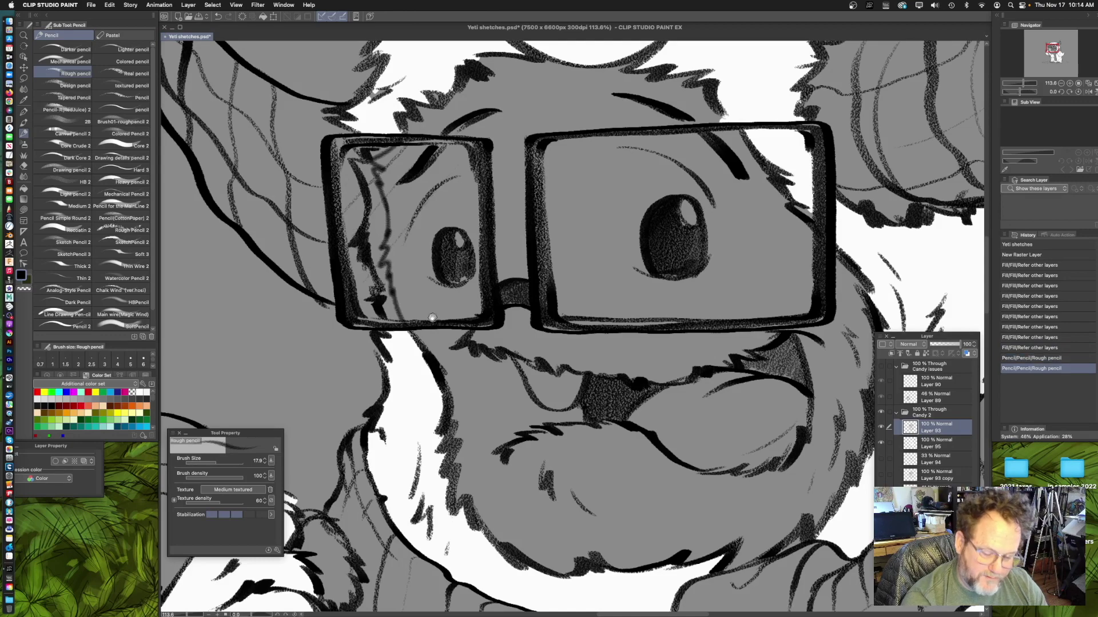
# - On Layer 95, fill the strip of fur seen through the narrower lens white with Fill, referring to other layers
pyautogui.scroll(-5, 609, 357)
pyautogui.scroll(-2, 579, 388)
pyautogui.scroll(5, 579, 387)
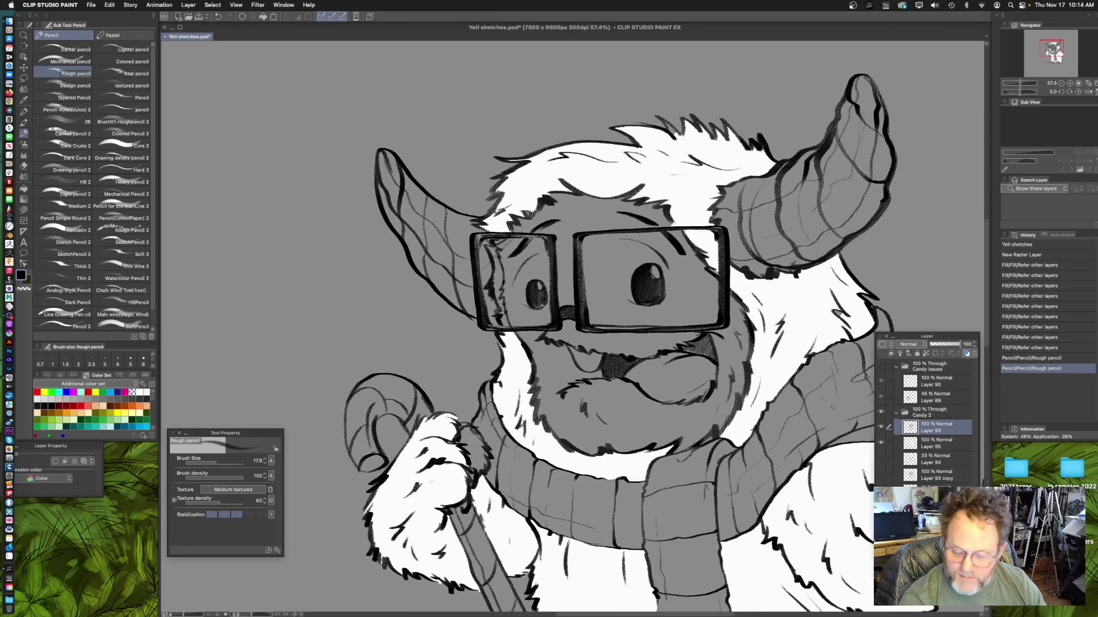
pyautogui.click(926, 444)
pyautogui.click(24, 188)
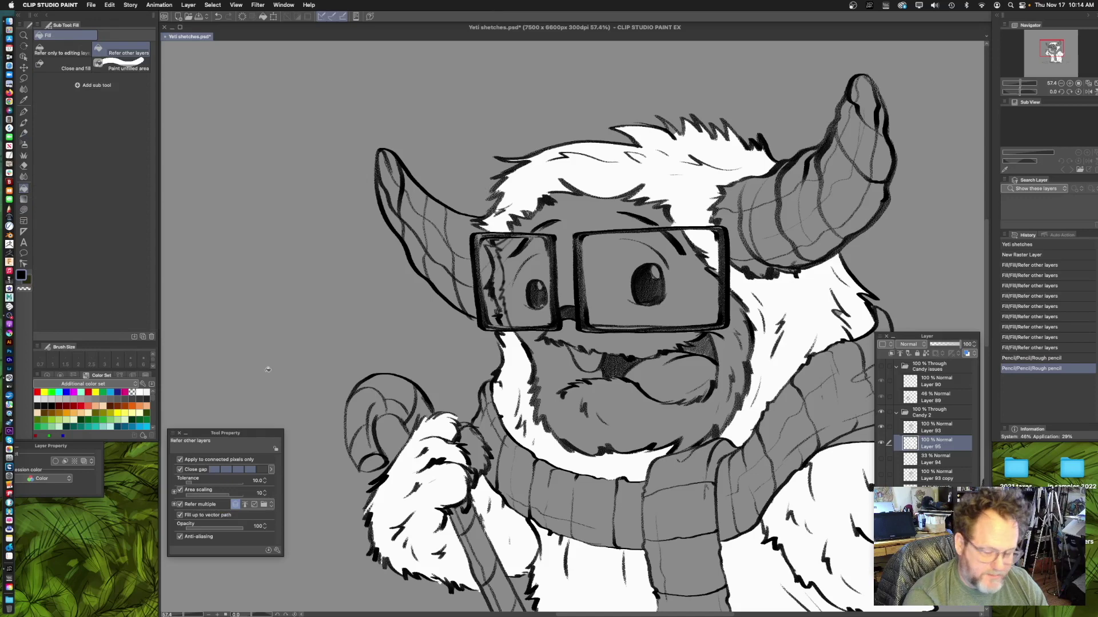
pyautogui.click(503, 270)
pyautogui.press('super+z')
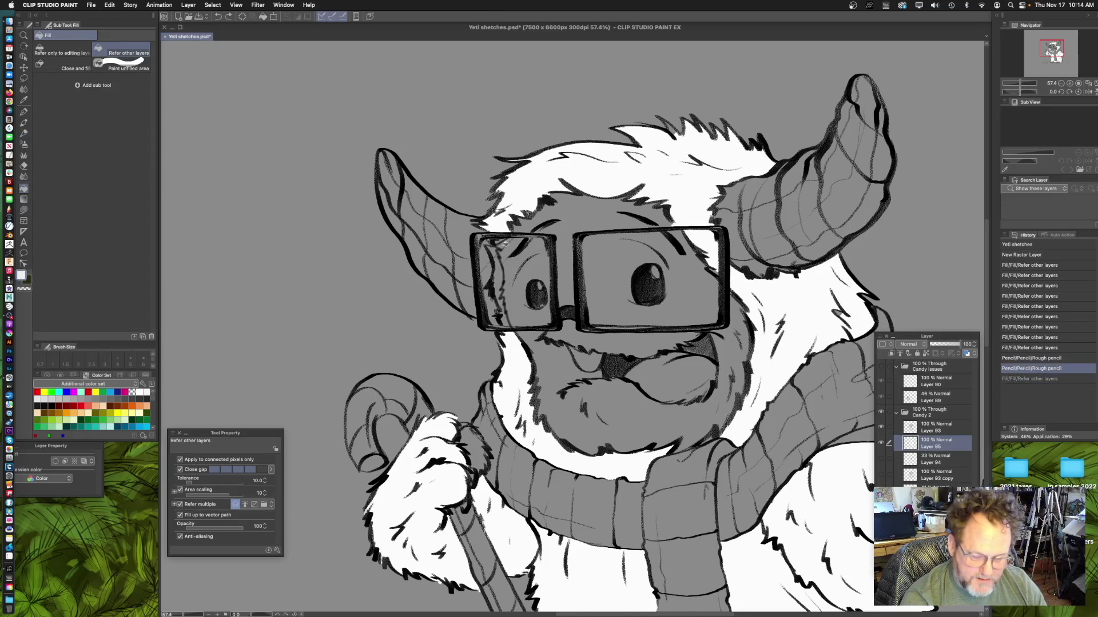
pyautogui.click(493, 310)
pyautogui.scroll(6, 499, 267)
pyautogui.click(495, 247)
pyautogui.moveTo(532, 373); pyautogui.dragTo(516, 292)
pyautogui.click(503, 289)
pyautogui.click(501, 268)
pyautogui.click(499, 268)
pyautogui.click(498, 264)
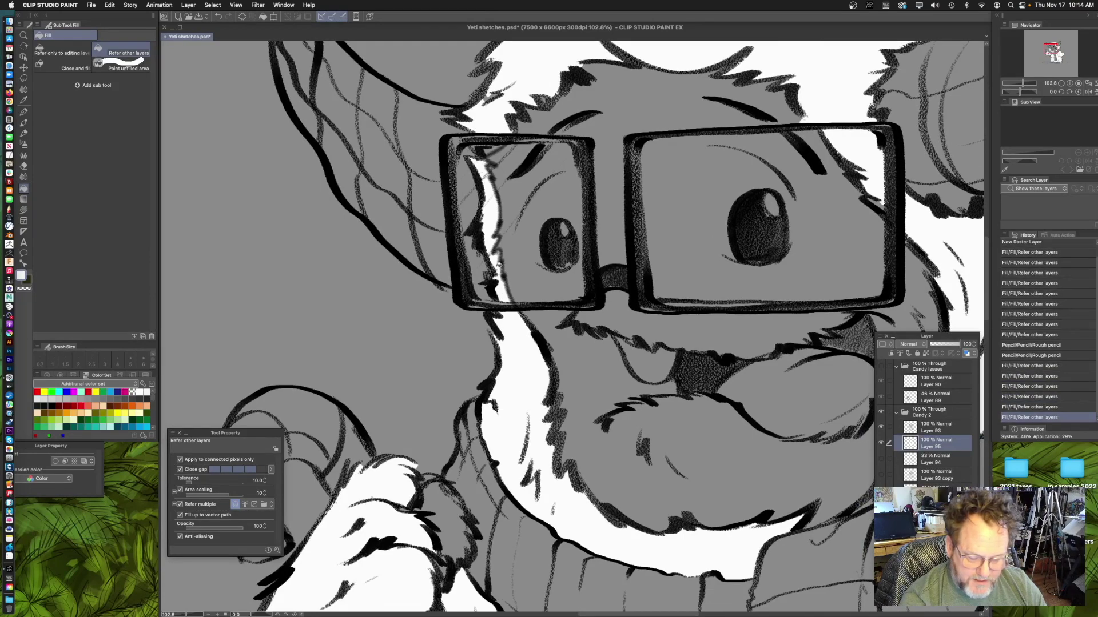
# - Erase the white fill spilling past the fur outline beneath the candy cane arm with the Hard eraser
pyautogui.moveTo(595, 379); pyautogui.dragTo(579, 136)
pyautogui.click(437, 300)
pyautogui.moveTo(465, 384); pyautogui.dragTo(476, 349)
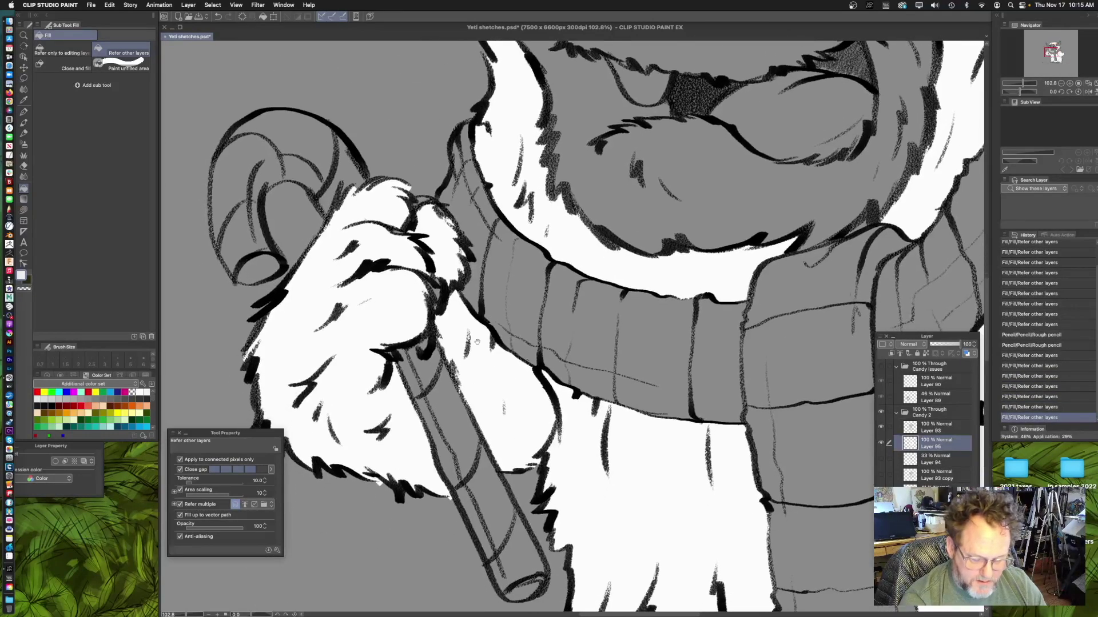
pyautogui.scroll(-10, 405, 513)
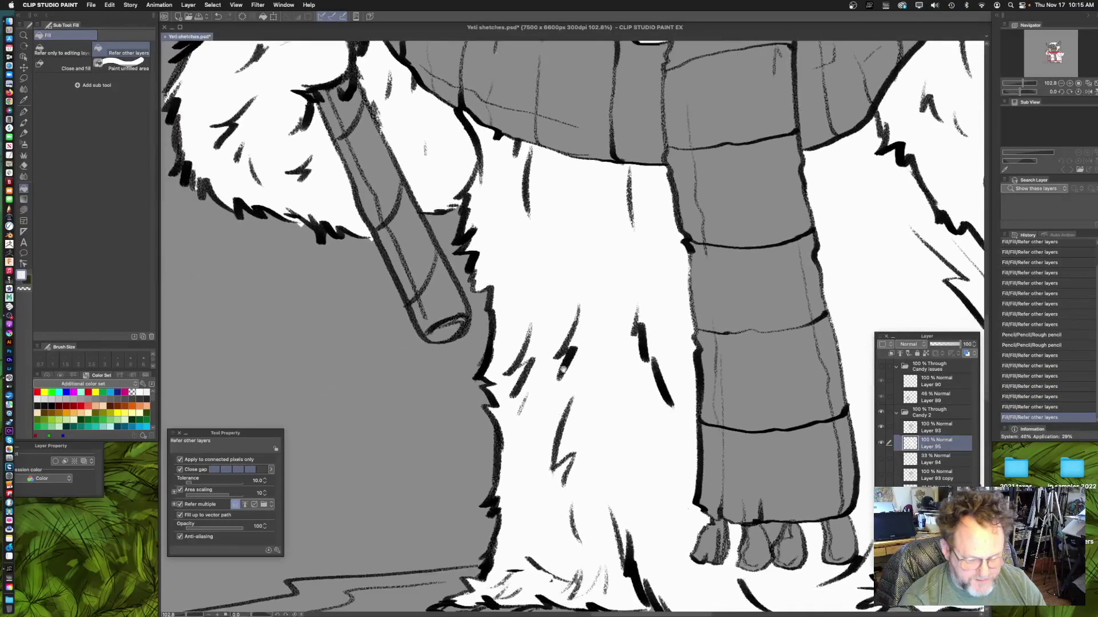
pyautogui.scroll(6, 314, 207)
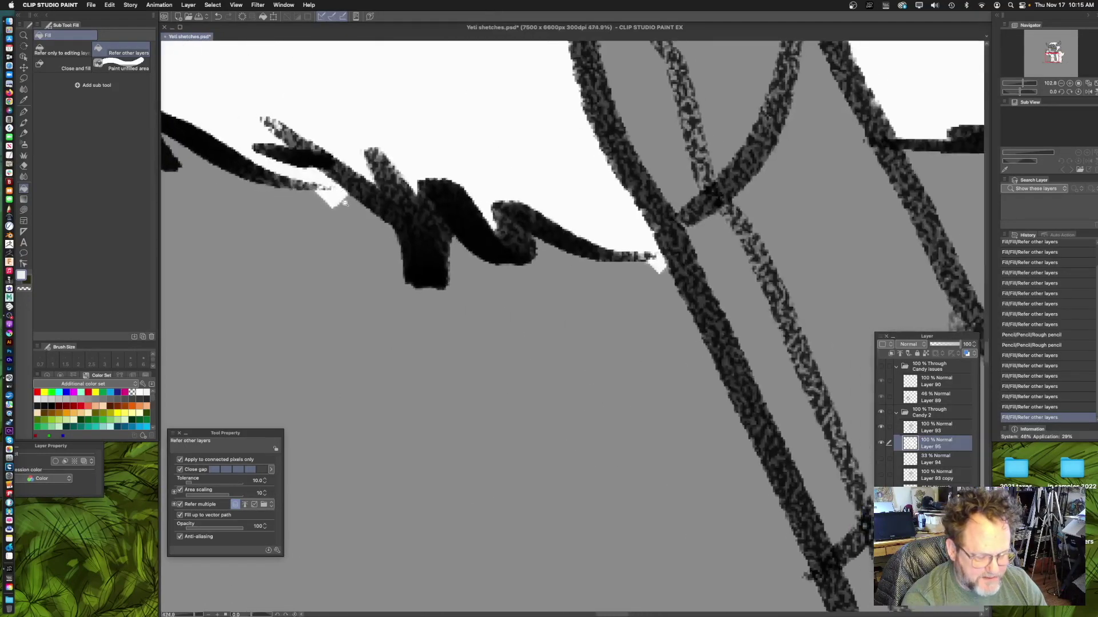
pyautogui.scroll(-4, 323, 217)
pyautogui.moveTo(327, 228)
pyautogui.mouseDown()
pyautogui.moveTo(378, 276)
pyautogui.moveTo(361, 258)
pyautogui.mouseUp()
pyautogui.press('e')
pyautogui.moveTo(539, 304)
pyautogui.mouseDown()
pyautogui.moveTo(490, 319)
pyautogui.moveTo(424, 298)
pyautogui.mouseUp()
pyautogui.press('e')
pyautogui.moveTo(668, 340); pyautogui.dragTo(609, 343)
# - Use Lasso fill to fill the unfilled gaps between and around the empty hand's fingers white
pyautogui.moveTo(715, 303); pyautogui.dragTo(514, 328)
pyautogui.moveTo(863, 366); pyautogui.dragTo(561, 349)
pyautogui.scroll(3, 561, 350)
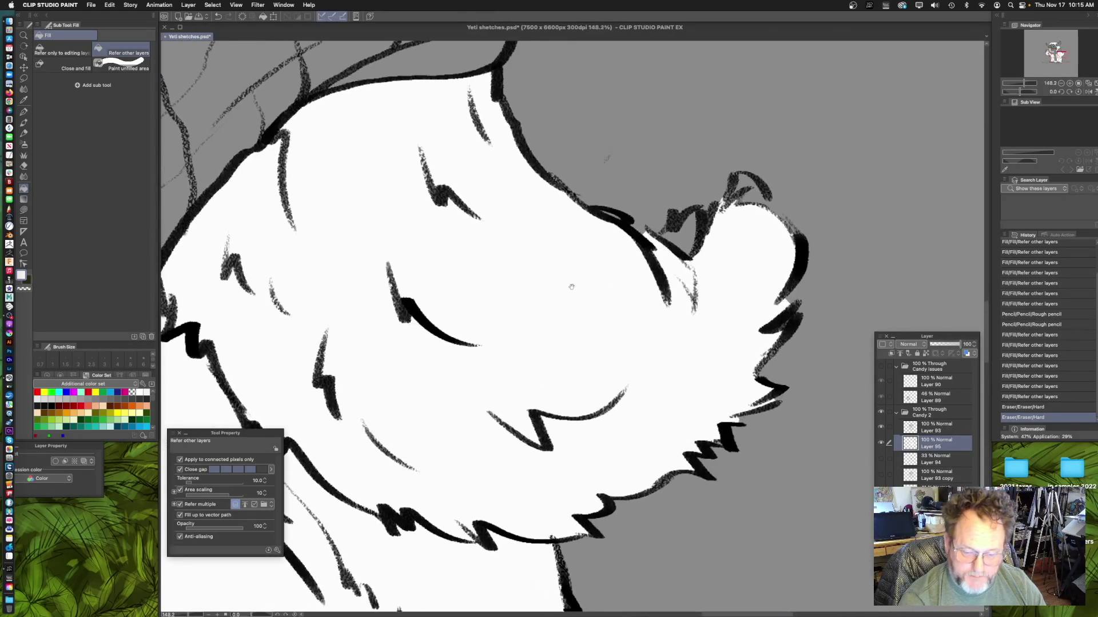
pyautogui.click(24, 210)
pyautogui.hscroll(2, 746, 286)
pyautogui.scroll(2, 746, 286)
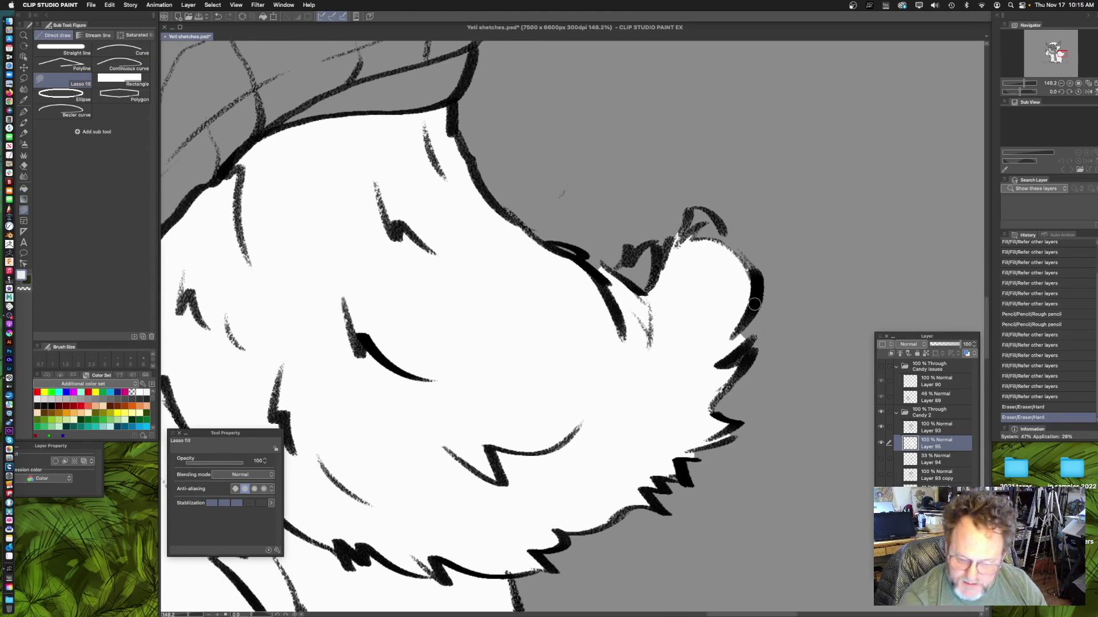
pyautogui.press('super+z')
pyautogui.moveTo(758, 298)
pyautogui.mouseDown()
pyautogui.moveTo(744, 250)
pyautogui.moveTo(706, 231)
pyautogui.mouseUp()
pyautogui.moveTo(590, 256)
pyautogui.mouseDown()
pyautogui.moveTo(572, 415)
pyautogui.moveTo(683, 346)
pyautogui.mouseUp()
pyautogui.scroll(-3, 585, 355)
pyautogui.scroll(3, 585, 348)
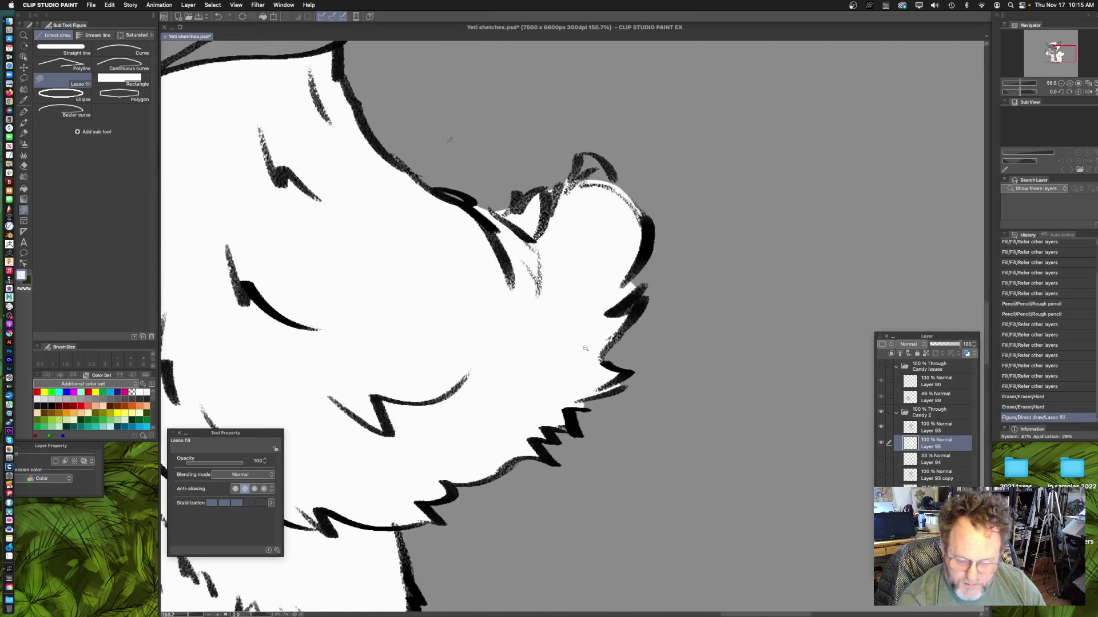
pyautogui.moveTo(647, 215)
pyautogui.mouseDown()
pyautogui.moveTo(648, 278)
pyautogui.moveTo(644, 221)
pyautogui.mouseUp()
pyautogui.moveTo(492, 427)
pyautogui.mouseDown()
pyautogui.moveTo(632, 303)
pyautogui.moveTo(777, 230)
pyautogui.mouseUp()
pyautogui.scroll(-3, 635, 357)
# - Lasso fill the fur above and between the toes of the foot below the empty-handed arm white
pyautogui.moveTo(502, 294); pyautogui.dragTo(610, 236)
pyautogui.moveTo(571, 493); pyautogui.dragTo(651, 262)
pyautogui.scroll(5, 574, 402)
pyautogui.moveTo(607, 370); pyautogui.dragTo(539, 350)
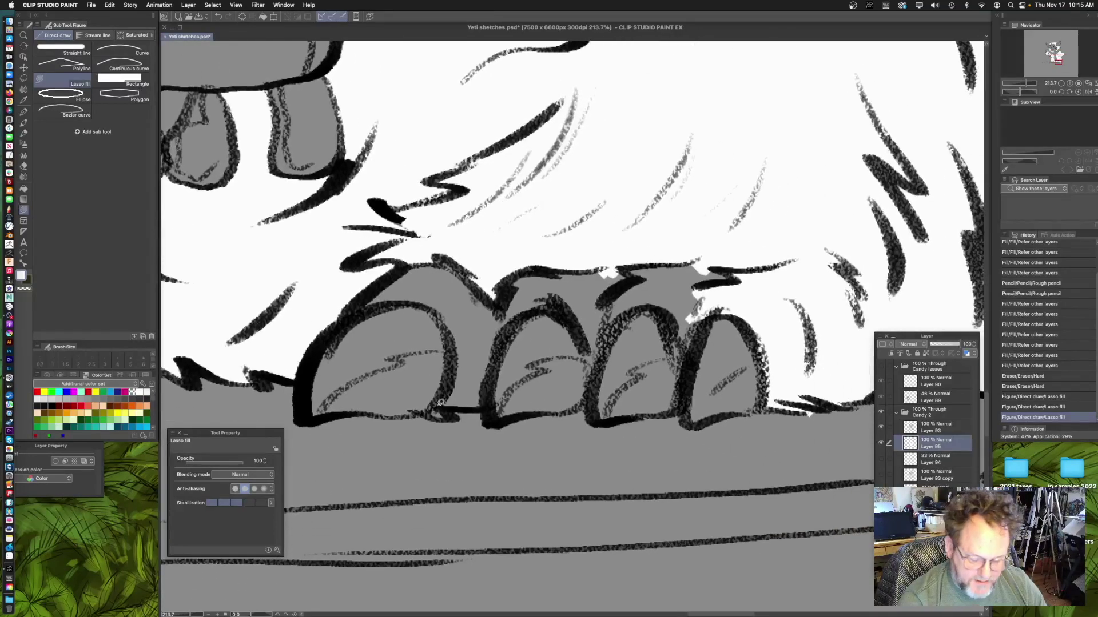
pyautogui.moveTo(475, 406)
pyautogui.mouseDown()
pyautogui.moveTo(507, 334)
pyautogui.moveTo(554, 305)
pyautogui.mouseUp()
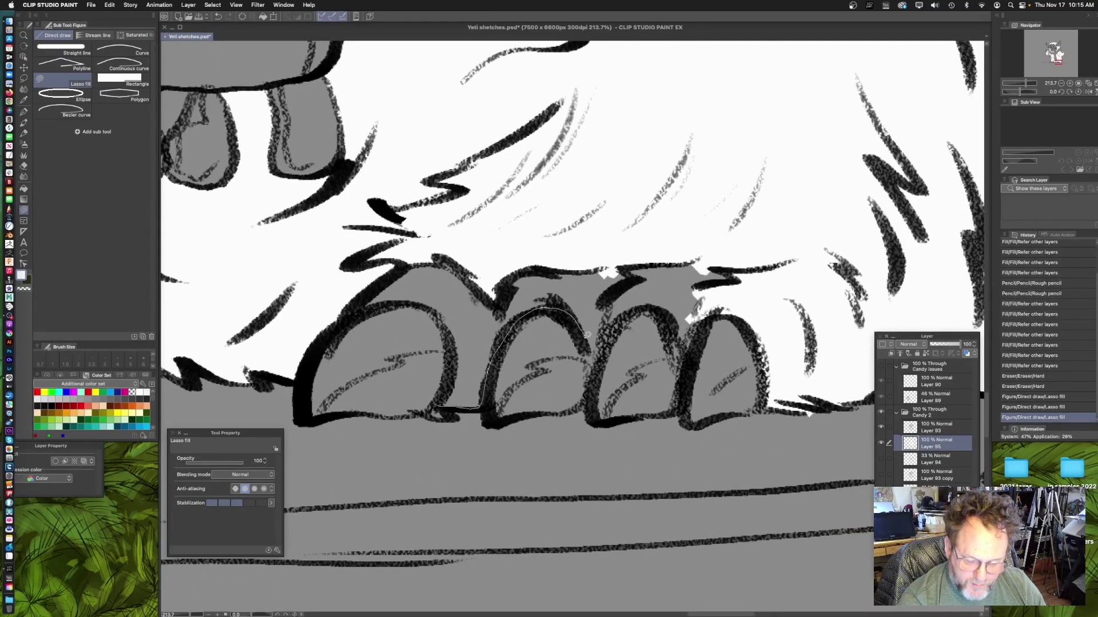
pyautogui.moveTo(597, 360)
pyautogui.mouseDown()
pyautogui.moveTo(651, 306)
pyautogui.moveTo(681, 365)
pyautogui.moveTo(693, 320)
pyautogui.moveTo(753, 322)
pyautogui.moveTo(811, 258)
pyautogui.moveTo(597, 160)
pyautogui.moveTo(440, 225)
pyautogui.moveTo(370, 304)
pyautogui.mouseUp()
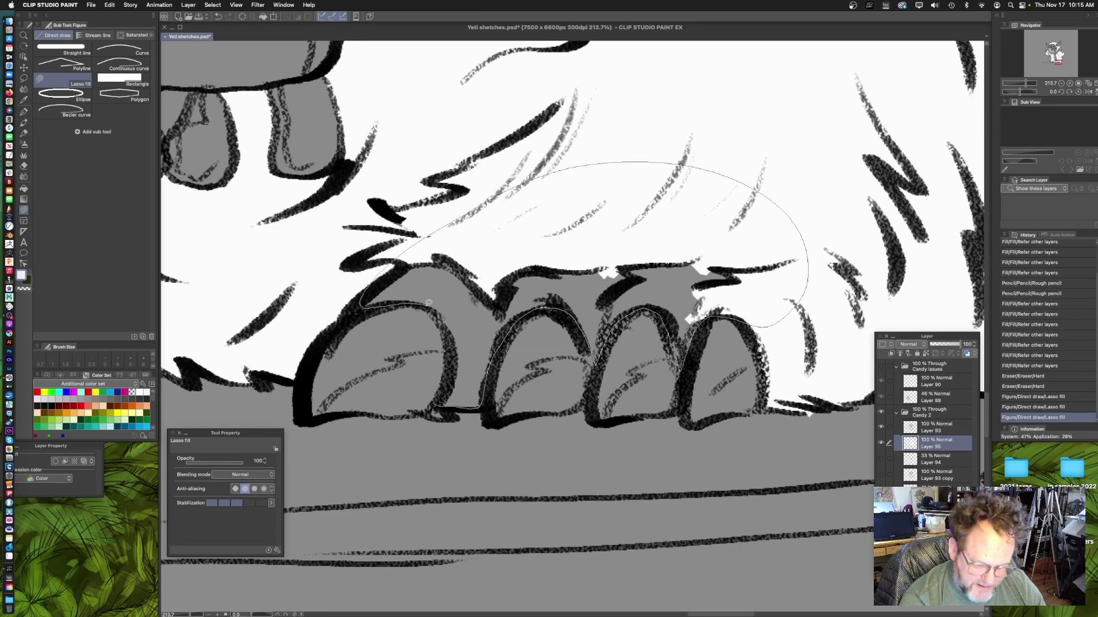
pyautogui.moveTo(445, 317); pyautogui.dragTo(444, 426)
pyautogui.moveTo(621, 395); pyautogui.dragTo(529, 409)
pyautogui.moveTo(716, 166)
pyautogui.mouseDown()
pyautogui.moveTo(708, 366)
pyautogui.moveTo(726, 268)
pyautogui.mouseUp()
pyautogui.moveTo(528, 269); pyautogui.dragTo(504, 271)
pyautogui.scroll(-2, 505, 271)
pyautogui.moveTo(742, 371)
pyautogui.mouseDown()
pyautogui.moveTo(737, 326)
pyautogui.moveTo(478, 215)
pyautogui.moveTo(463, 342)
pyautogui.mouseUp()
# - Lasso fill the fur above and between the toes of the foot on the candy cane side white
pyautogui.hscroll(-5, 463, 342)
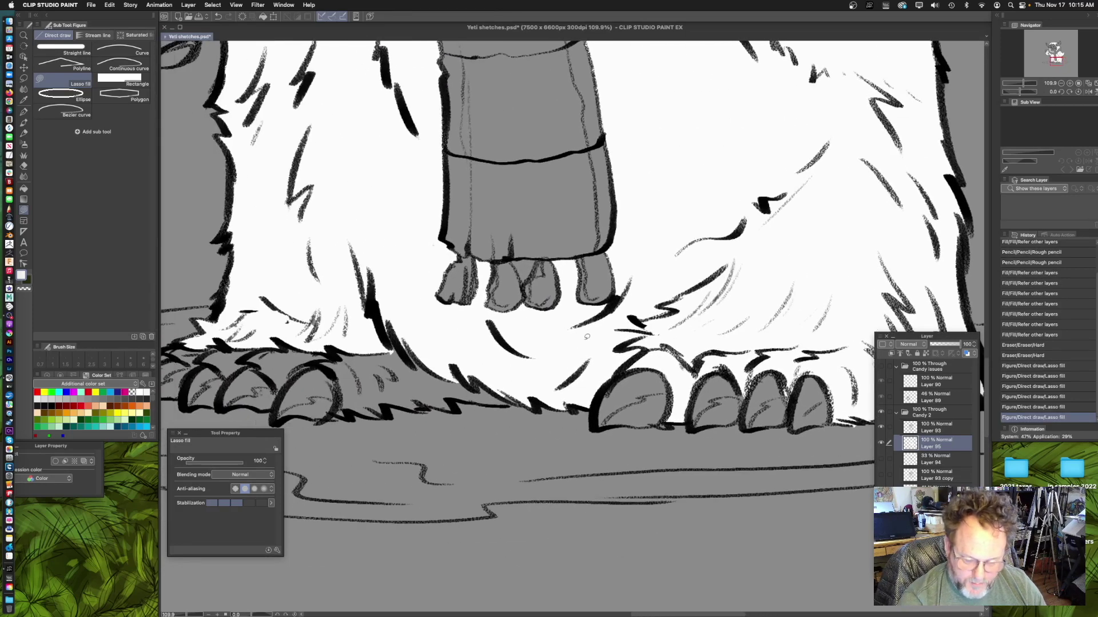
pyautogui.scroll(5, 485, 389)
pyautogui.moveTo(714, 375)
pyautogui.mouseDown()
pyautogui.moveTo(535, 387)
pyautogui.moveTo(414, 262)
pyautogui.moveTo(480, 286)
pyautogui.mouseUp()
pyautogui.moveTo(479, 355); pyautogui.dragTo(638, 309)
pyautogui.moveTo(691, 349)
pyautogui.mouseDown()
pyautogui.moveTo(576, 337)
pyautogui.moveTo(564, 355)
pyautogui.moveTo(480, 359)
pyautogui.moveTo(467, 293)
pyautogui.moveTo(435, 261)
pyautogui.moveTo(398, 279)
pyautogui.moveTo(367, 319)
pyautogui.moveTo(316, 269)
pyautogui.moveTo(267, 291)
pyautogui.moveTo(224, 239)
pyautogui.moveTo(369, 150)
pyautogui.moveTo(675, 239)
pyautogui.moveTo(657, 223)
pyautogui.mouseUp()
pyautogui.hscroll(-5, 503, 313)
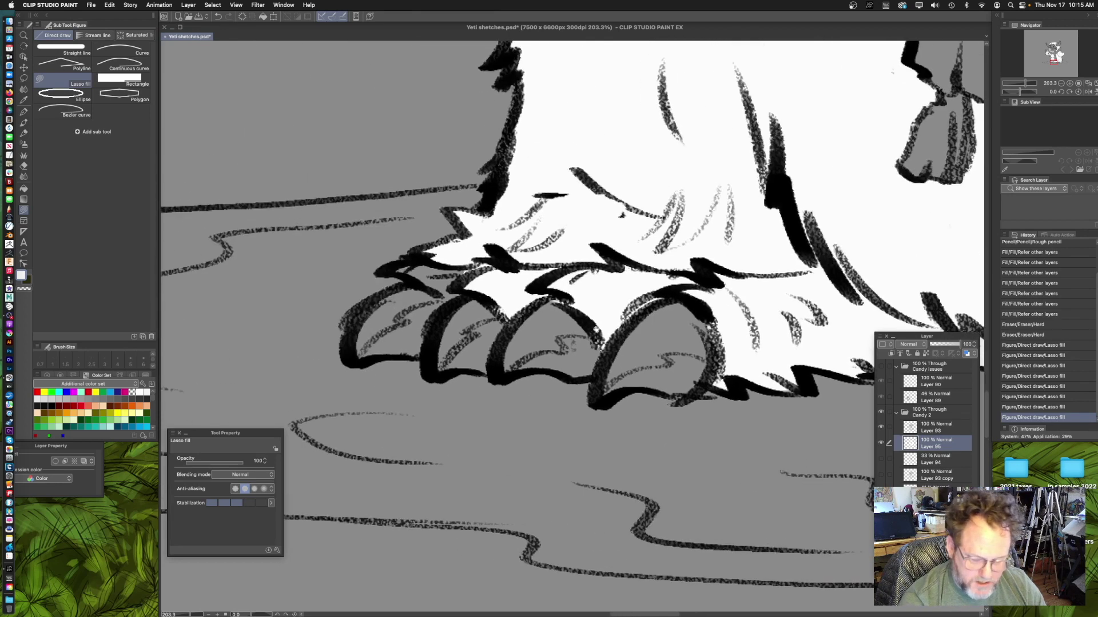
pyautogui.moveTo(503, 315)
pyautogui.mouseDown()
pyautogui.moveTo(486, 295)
pyautogui.moveTo(440, 293)
pyautogui.moveTo(389, 263)
pyautogui.moveTo(504, 246)
pyautogui.mouseUp()
pyautogui.moveTo(616, 284); pyautogui.dragTo(497, 402)
pyautogui.moveTo(651, 235); pyautogui.dragTo(571, 330)
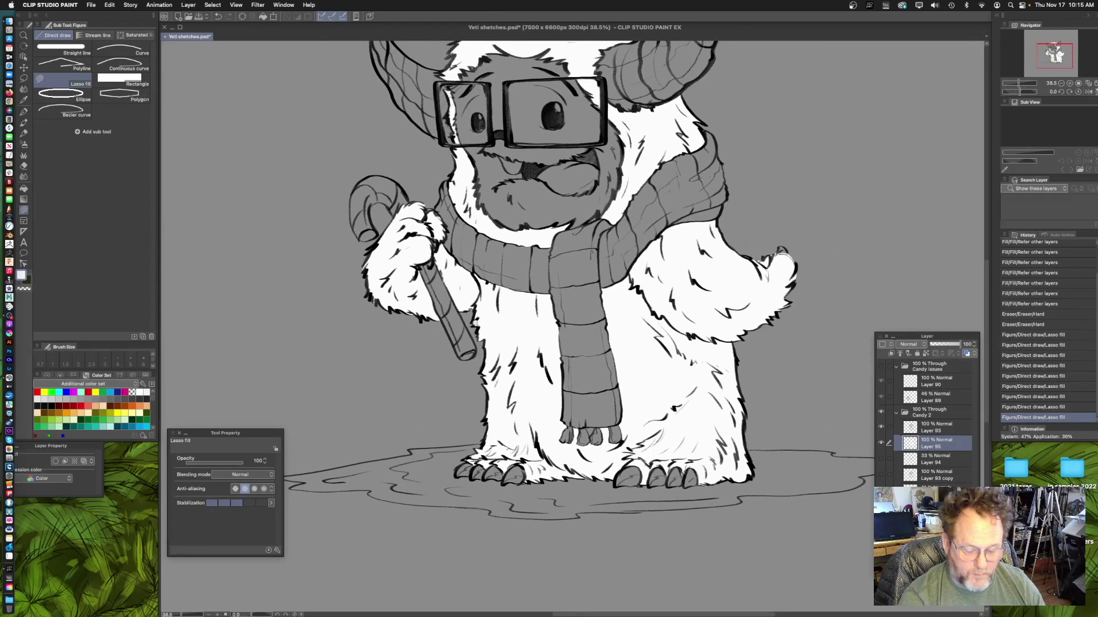
# - Lasso fill the small remaining gaps in the fur around the candy cane hand and arm white
pyautogui.moveTo(454, 286); pyautogui.dragTo(558, 449)
pyautogui.moveTo(395, 184); pyautogui.dragTo(424, 260)
pyautogui.moveTo(474, 122)
pyautogui.mouseDown()
pyautogui.moveTo(557, 265)
pyautogui.moveTo(552, 329)
pyautogui.mouseUp()
pyautogui.moveTo(500, 246)
pyautogui.mouseDown()
pyautogui.moveTo(455, 201)
pyautogui.moveTo(360, 280)
pyautogui.moveTo(401, 273)
pyautogui.mouseUp()
pyautogui.moveTo(573, 373); pyautogui.dragTo(561, 250)
pyautogui.moveTo(401, 296); pyautogui.dragTo(313, 332)
pyautogui.moveTo(477, 224)
pyautogui.mouseDown()
pyautogui.moveTo(499, 259)
pyautogui.moveTo(420, 266)
pyautogui.mouseUp()
pyautogui.moveTo(558, 337); pyautogui.dragTo(647, 256)
# - Lasso fill the small grey gaps in the fur between the face and the scarf white, undoing the accidental layer move
pyautogui.scroll(-8, 647, 255)
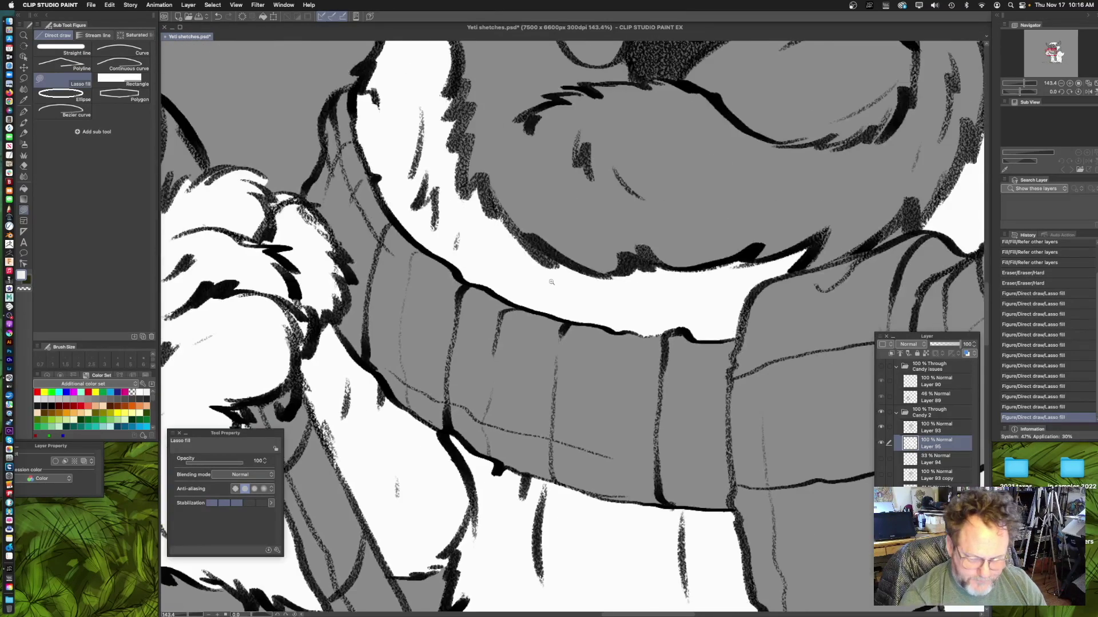
pyautogui.scroll(2, 629, 273)
pyautogui.scroll(6, 629, 274)
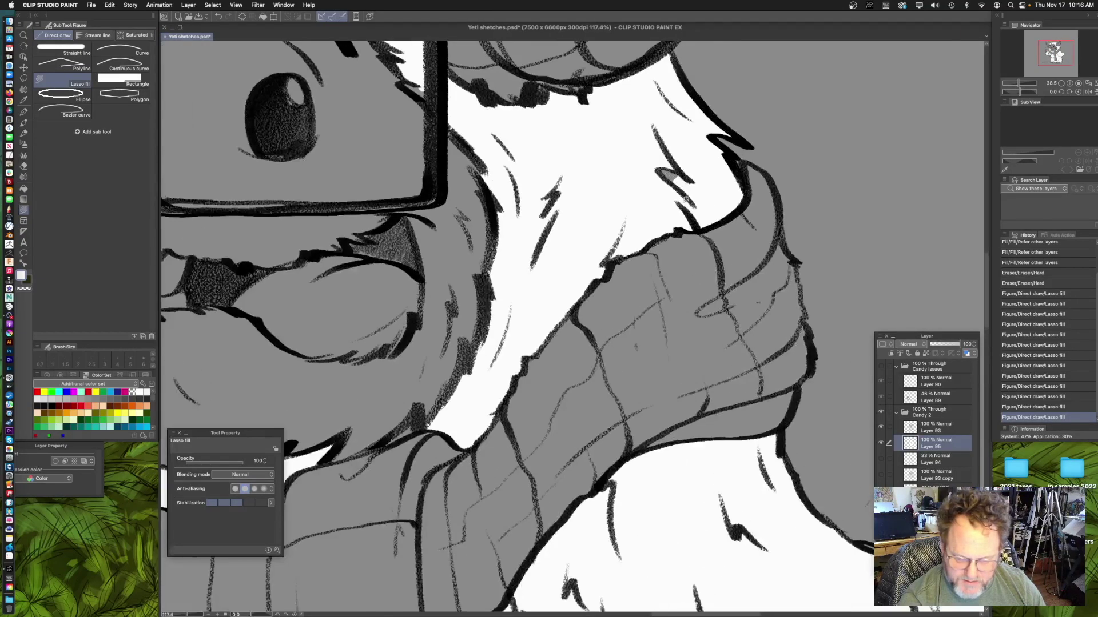
pyautogui.moveTo(699, 190); pyautogui.dragTo(869, 170)
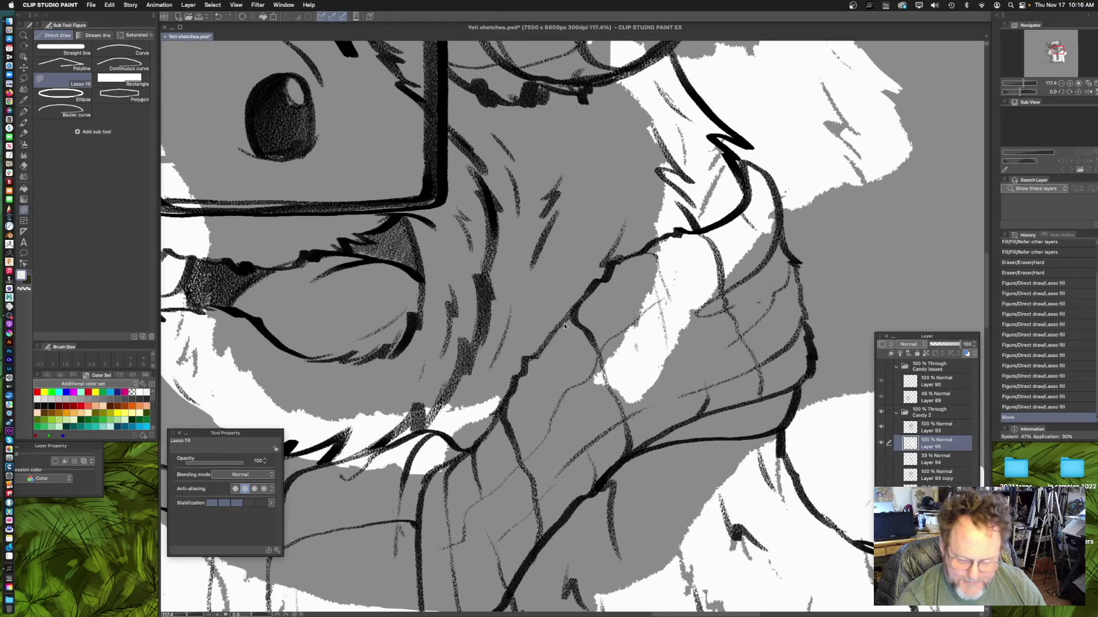
pyautogui.press('super+z')
pyautogui.moveTo(632, 265); pyautogui.dragTo(596, 299)
pyautogui.moveTo(651, 147)
pyautogui.mouseDown()
pyautogui.moveTo(502, 208)
pyautogui.moveTo(606, 269)
pyautogui.mouseUp()
pyautogui.scroll(-10, 629, 240)
pyautogui.moveTo(639, 220)
pyautogui.mouseDown()
pyautogui.moveTo(638, 316)
pyautogui.moveTo(656, 327)
pyautogui.moveTo(563, 320)
pyautogui.moveTo(606, 317)
pyautogui.mouseUp()
pyautogui.moveTo(669, 301); pyautogui.dragTo(633, 372)
pyautogui.moveTo(589, 275); pyautogui.dragTo(672, 335)
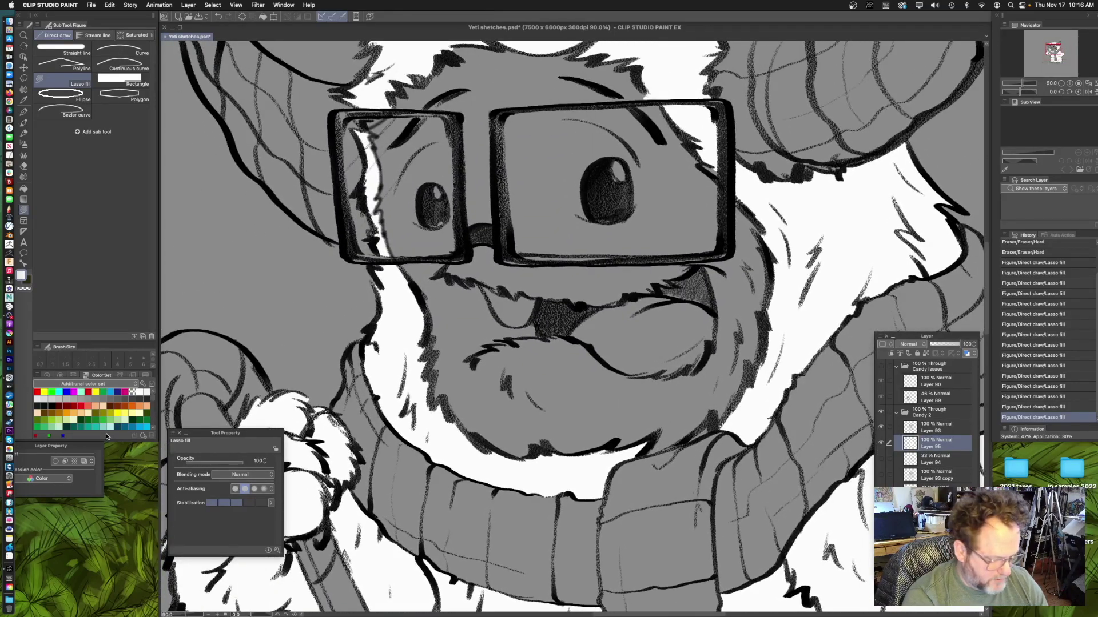
# - Show the finished yeti illustrations and sample the blue from the face of the yeti holding the red and green ornaments
pyautogui.scroll(-5, 320, 316)
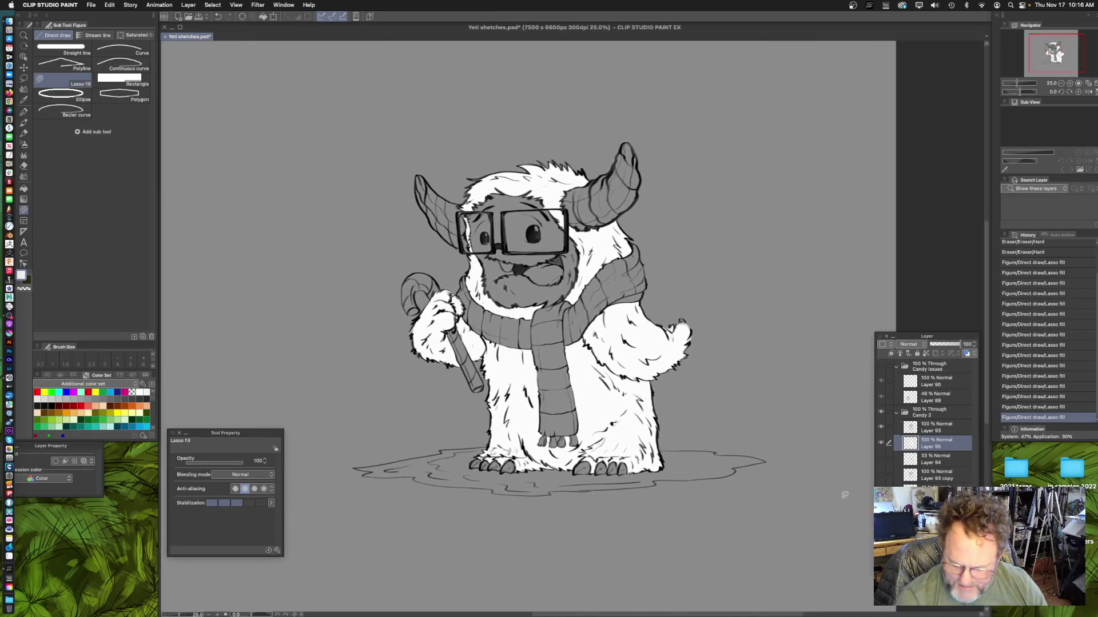
pyautogui.click(881, 514)
pyautogui.click(881, 514)
pyautogui.click(881, 515)
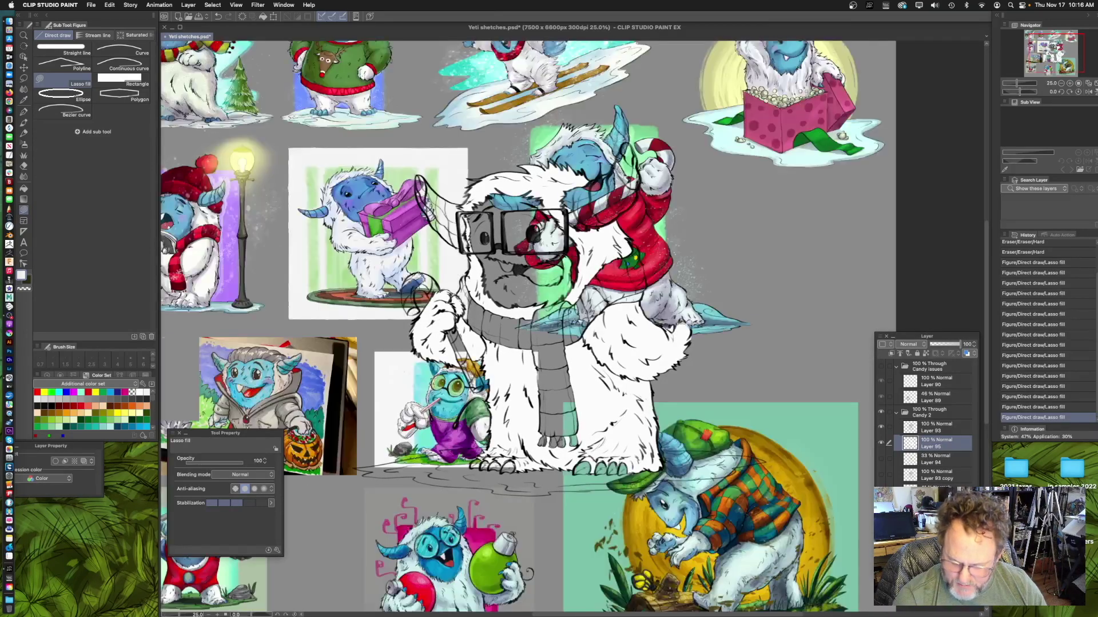
pyautogui.moveTo(527, 536); pyautogui.dragTo(666, 373)
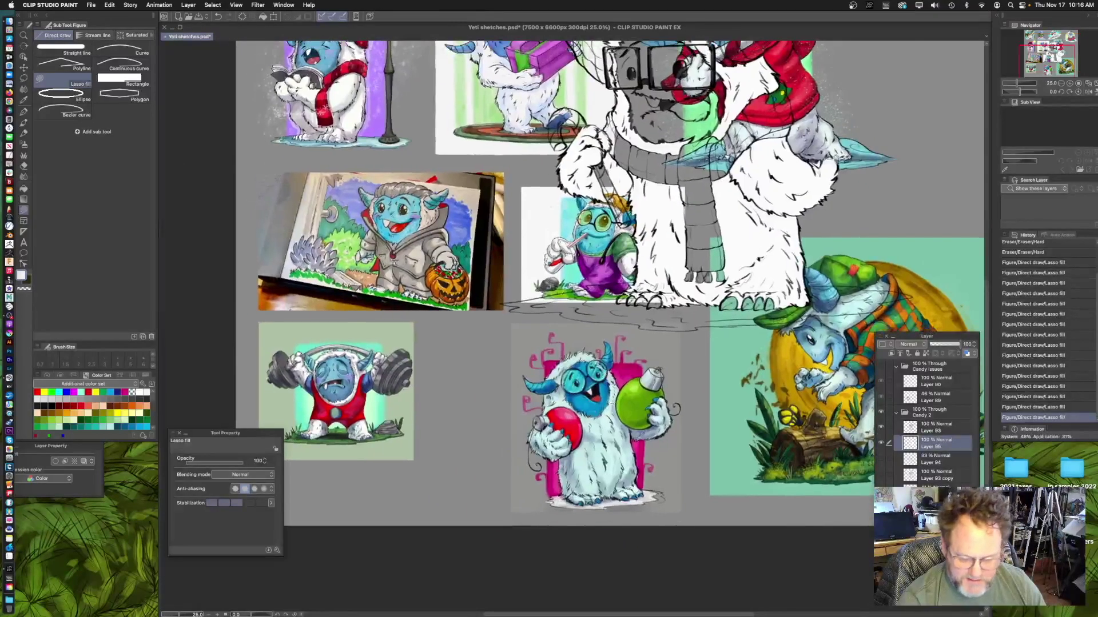
pyautogui.moveTo(590, 398); pyautogui.dragTo(634, 393)
pyautogui.scroll(-4, 634, 393)
pyautogui.scroll(1, 540, 344)
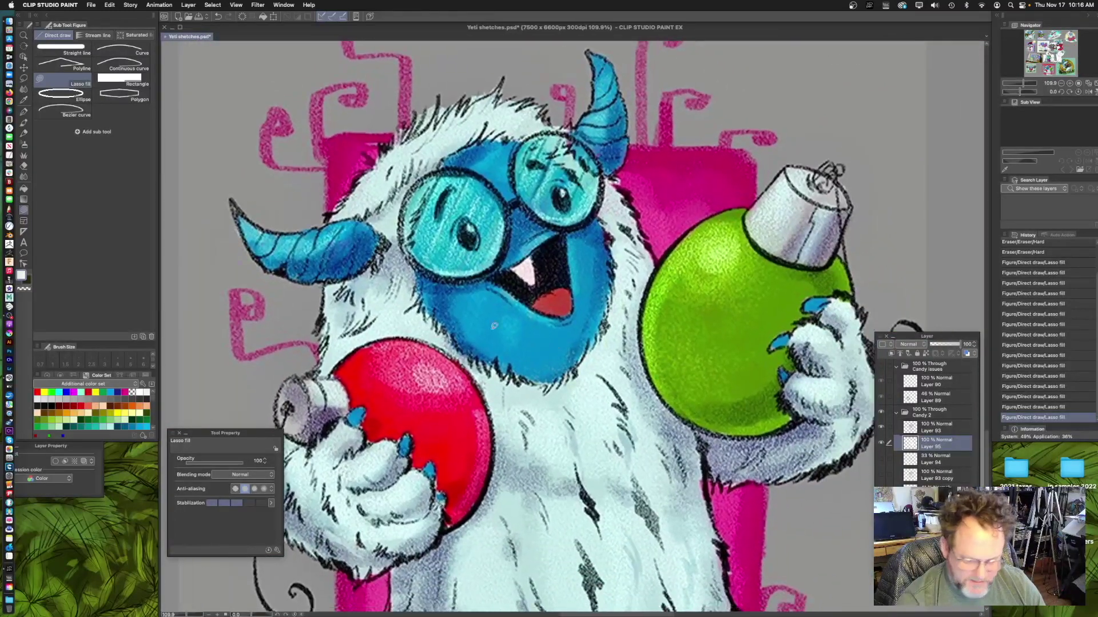
pyautogui.keyDown('alt'); pyautogui.click(538, 336); pyautogui.keyUp('alt')
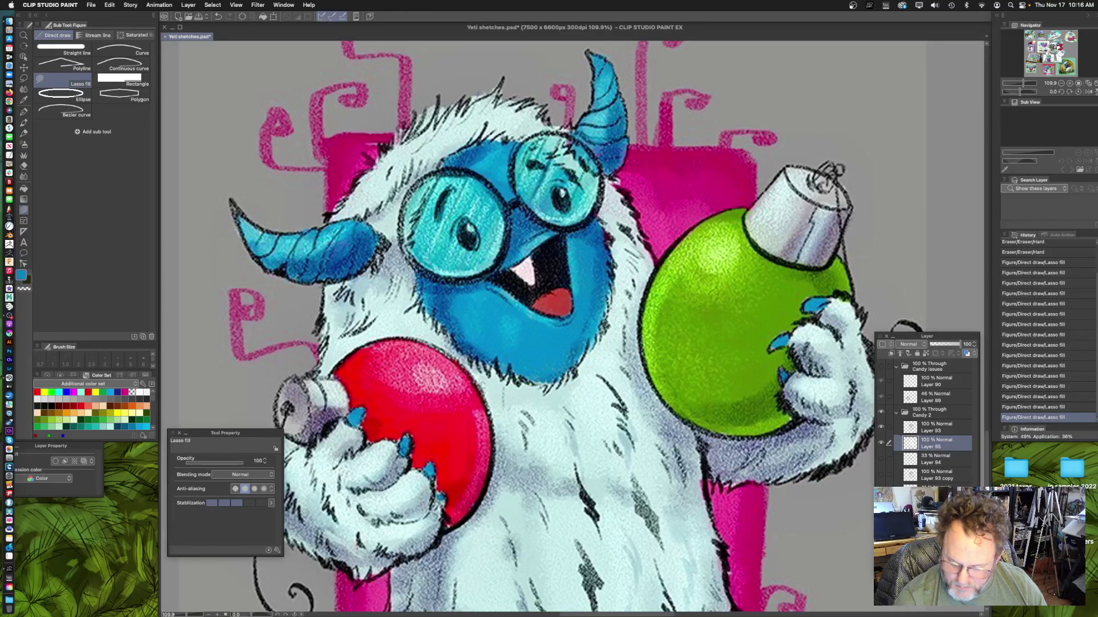
# - Hide the finished reference illustrations and return to the candy cane monster
pyautogui.click(880, 532)
pyautogui.scroll(10, 578, 343)
pyautogui.scroll(-5, 678, 274)
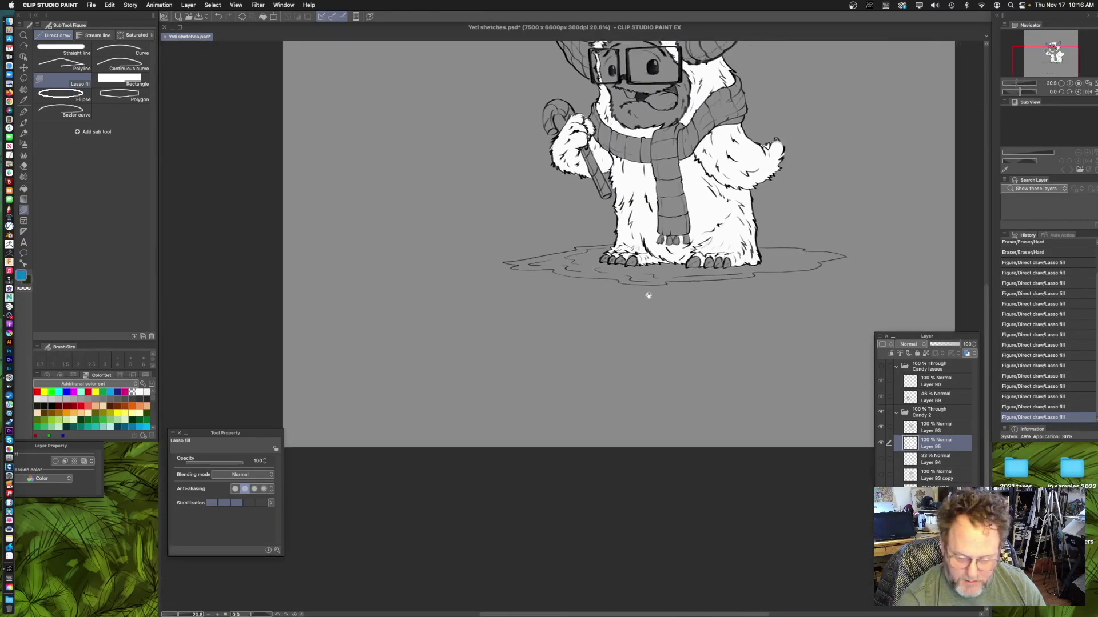
pyautogui.scroll(5, 546, 281)
pyautogui.scroll(3, 546, 282)
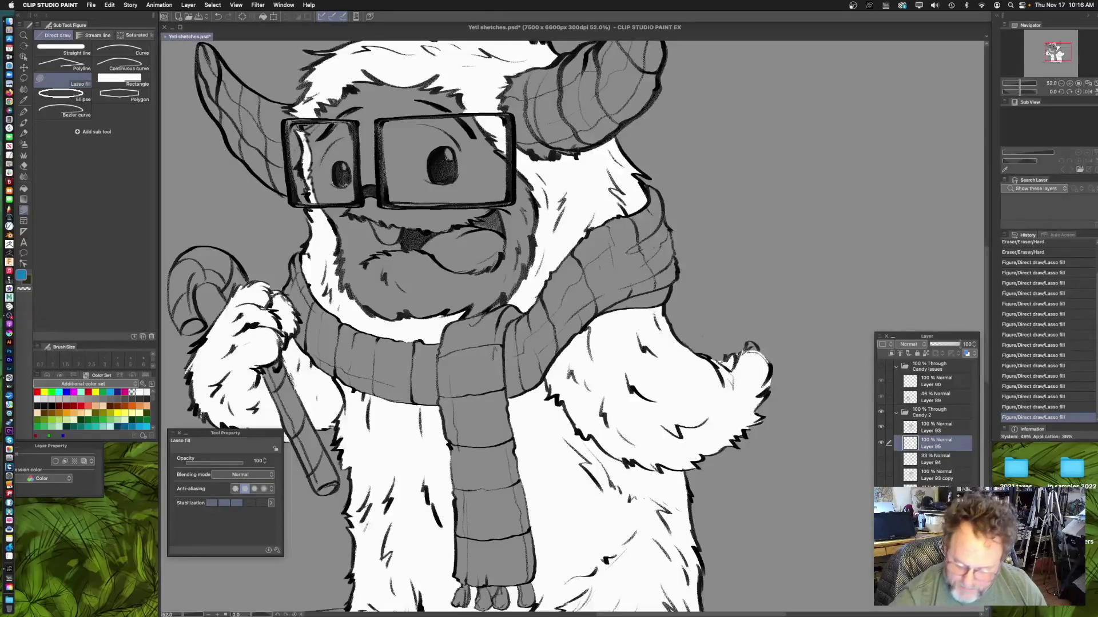
# - Create a raster layer above the white fur and lasso fill the far cheek, glasses area and upper face blue
pyautogui.press('super+shift+n')
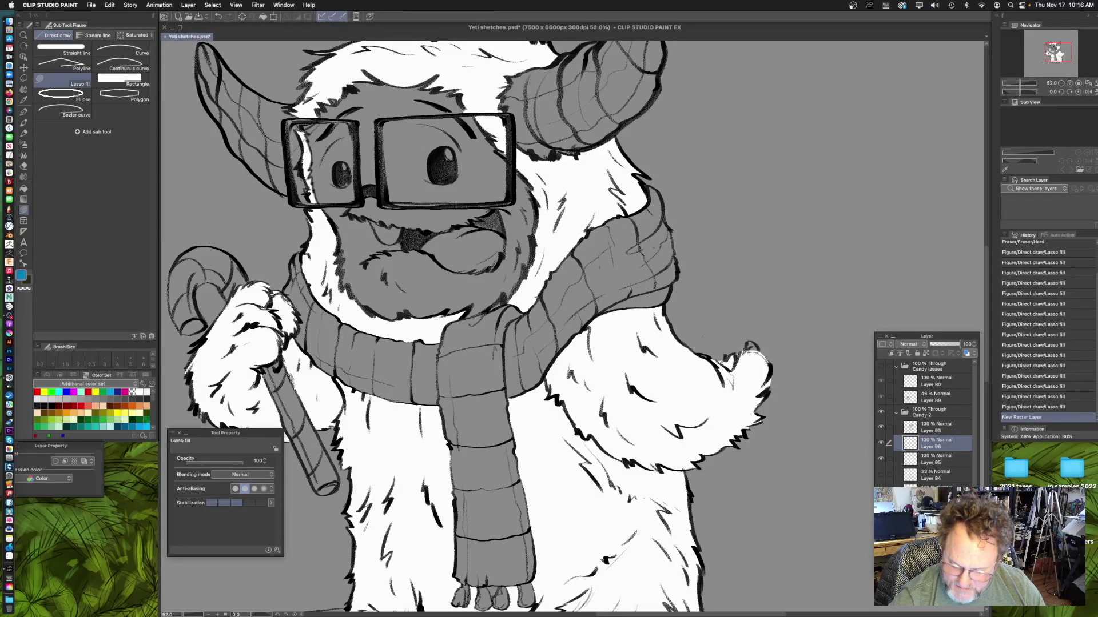
pyautogui.scroll(3, 421, 147)
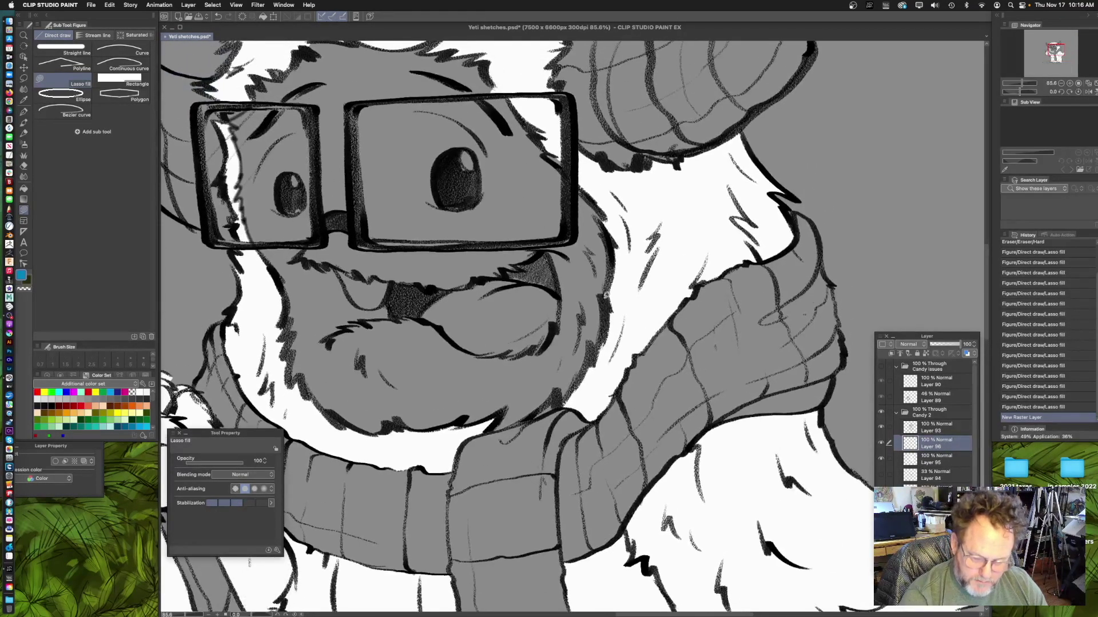
pyautogui.moveTo(585, 366)
pyautogui.mouseDown()
pyautogui.moveTo(562, 403)
pyautogui.moveTo(508, 428)
pyautogui.moveTo(343, 209)
pyautogui.moveTo(486, 160)
pyautogui.mouseUp()
pyautogui.scroll(3, 598, 345)
pyautogui.moveTo(607, 426)
pyautogui.mouseDown()
pyautogui.moveTo(620, 365)
pyautogui.moveTo(607, 312)
pyautogui.moveTo(564, 261)
pyautogui.mouseUp()
pyautogui.moveTo(543, 226); pyautogui.dragTo(512, 190)
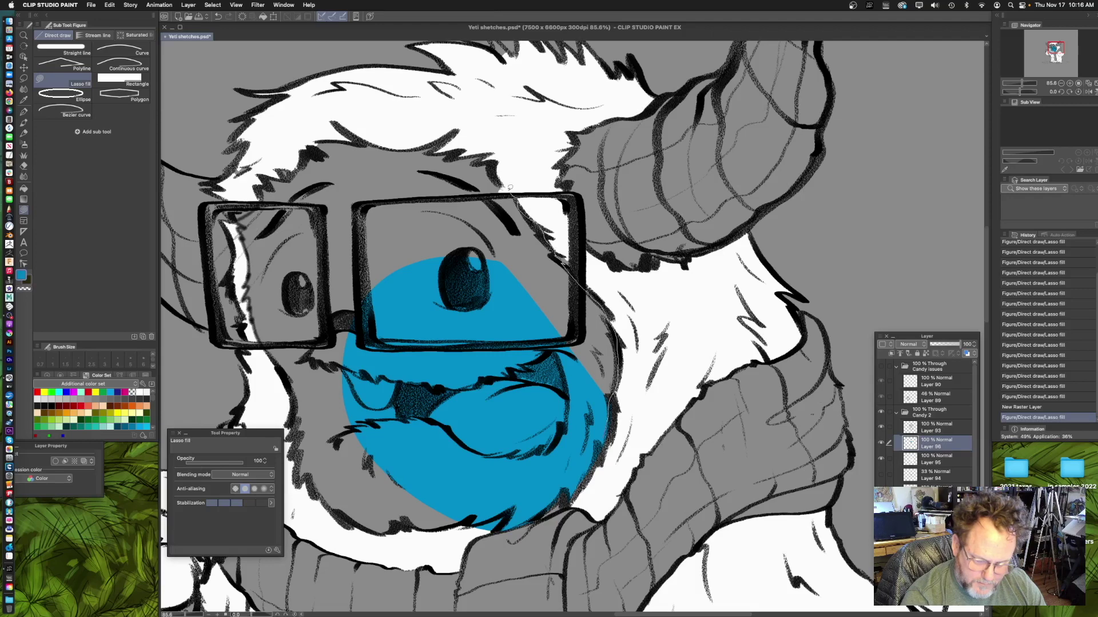
pyautogui.moveTo(458, 162)
pyautogui.mouseDown()
pyautogui.moveTo(421, 375)
pyautogui.moveTo(498, 429)
pyautogui.mouseUp()
pyautogui.moveTo(588, 250); pyautogui.dragTo(573, 221)
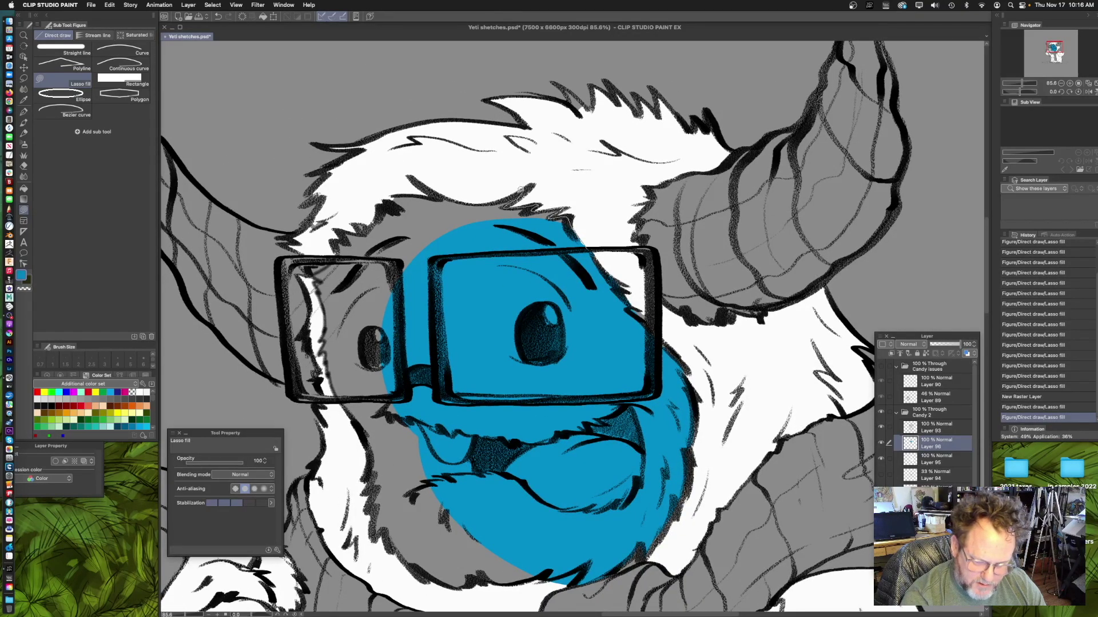
# - Lasso fill the rest of the face blue, covering the forehead, the candy cane side and the chin
pyautogui.moveTo(461, 200)
pyautogui.mouseDown()
pyautogui.moveTo(359, 262)
pyautogui.moveTo(376, 396)
pyautogui.mouseUp()
pyautogui.moveTo(569, 307); pyautogui.dragTo(594, 314)
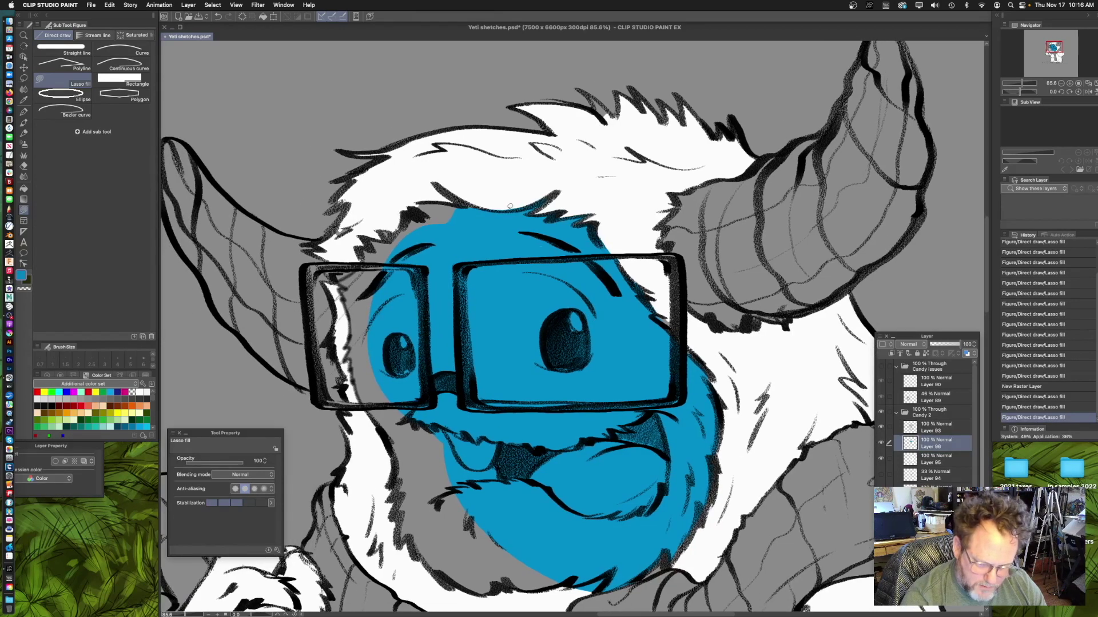
pyautogui.moveTo(466, 204)
pyautogui.mouseDown()
pyautogui.moveTo(417, 203)
pyautogui.moveTo(373, 235)
pyautogui.moveTo(340, 282)
pyautogui.moveTo(345, 307)
pyautogui.mouseUp()
pyautogui.moveTo(349, 350)
pyautogui.mouseDown()
pyautogui.moveTo(355, 382)
pyautogui.moveTo(520, 464)
pyautogui.mouseUp()
pyautogui.scroll(-3, 380, 284)
pyautogui.moveTo(375, 300)
pyautogui.mouseDown()
pyautogui.moveTo(391, 410)
pyautogui.moveTo(429, 437)
pyautogui.moveTo(486, 259)
pyautogui.mouseUp()
pyautogui.moveTo(551, 389); pyautogui.dragTo(543, 309)
pyautogui.moveTo(436, 366)
pyautogui.mouseDown()
pyautogui.moveTo(461, 380)
pyautogui.moveTo(533, 370)
pyautogui.mouseUp()
pyautogui.scroll(3, 549, 389)
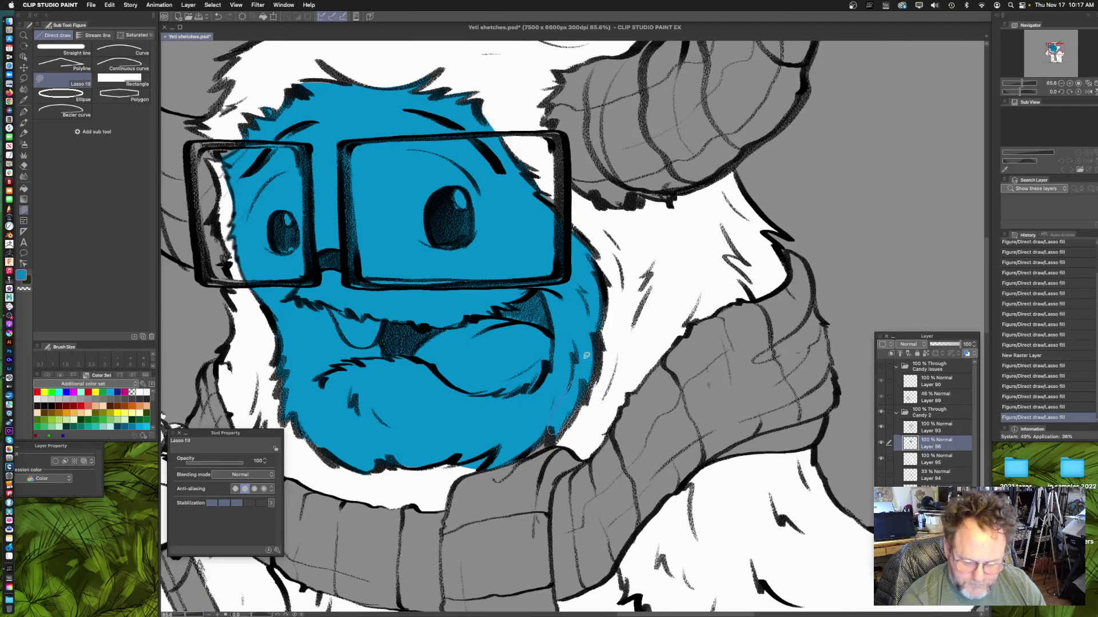
# - On the white fur layer, lasso fill the small gaps in the fur beside the larger glasses lens white
pyautogui.scroll(3, 586, 355)
pyautogui.hscroll(2, 586, 356)
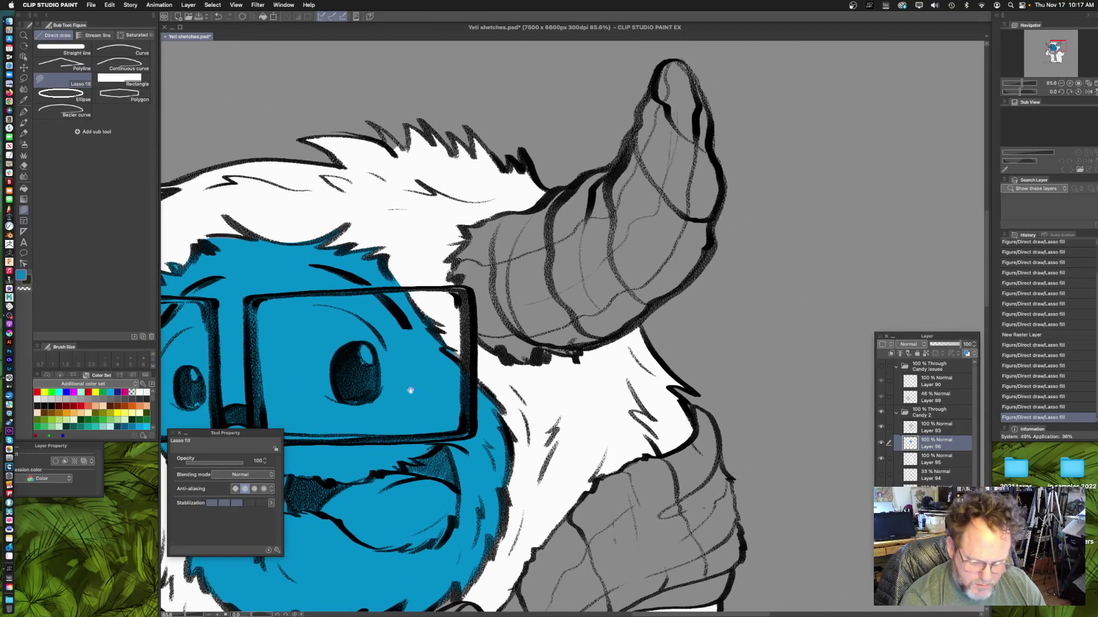
pyautogui.scroll(5, 463, 363)
pyautogui.scroll(-3, 490, 331)
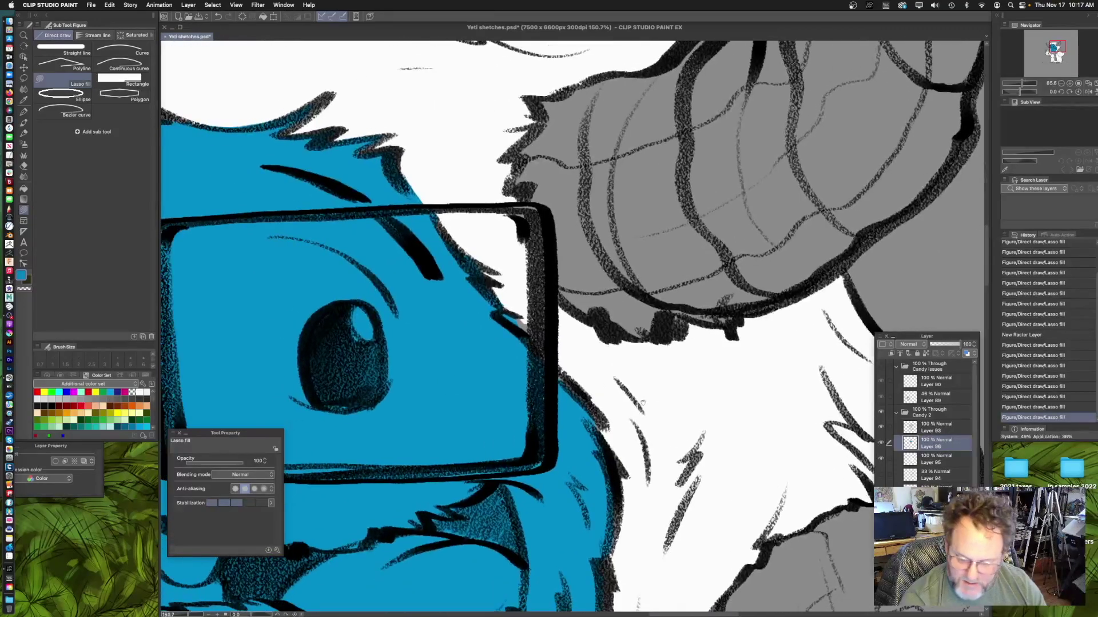
pyautogui.click(923, 459)
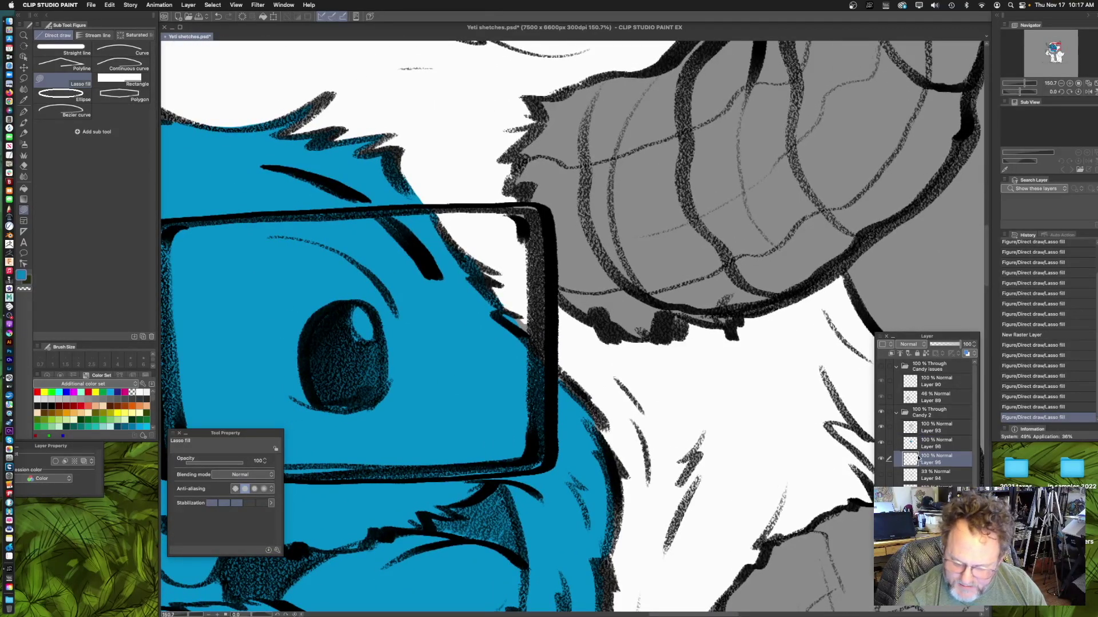
pyautogui.press('x')
pyautogui.moveTo(519, 329); pyautogui.dragTo(529, 311)
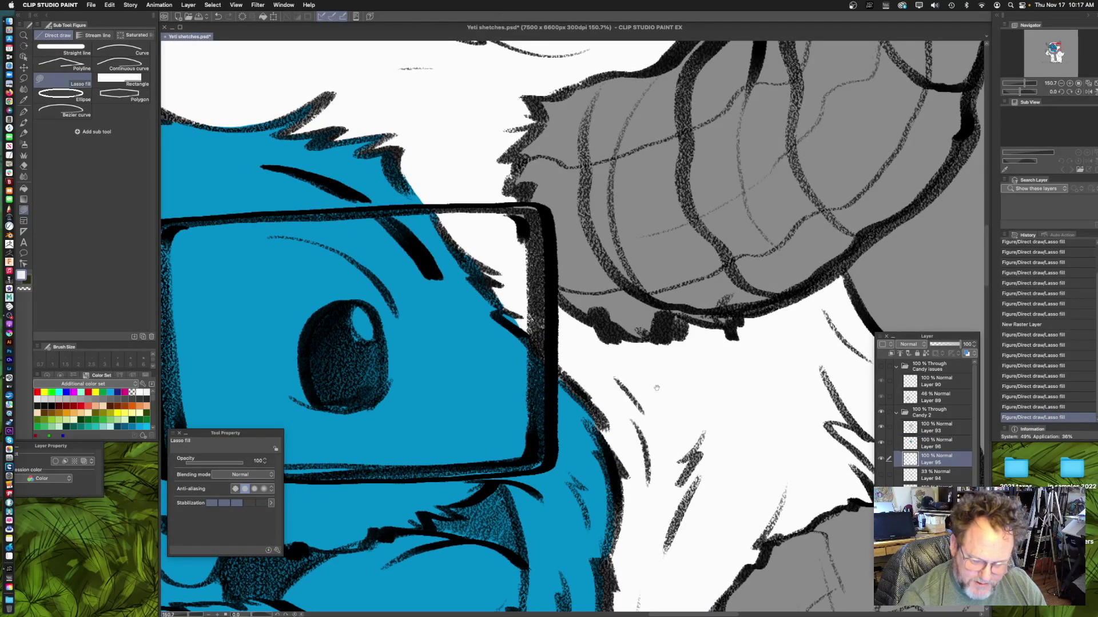
pyautogui.moveTo(709, 395); pyautogui.dragTo(697, 416)
pyautogui.moveTo(532, 339); pyautogui.dragTo(527, 320)
pyautogui.moveTo(685, 422)
pyautogui.mouseDown()
pyautogui.moveTo(540, 408)
pyautogui.moveTo(538, 372)
pyautogui.mouseUp()
# - Return to the blue skin layer and lasso fill the larger horn blue
pyautogui.press('x')
pyautogui.click(934, 448)
pyautogui.moveTo(745, 400)
pyautogui.mouseDown()
pyautogui.moveTo(592, 451)
pyautogui.moveTo(581, 473)
pyautogui.mouseUp()
pyautogui.moveTo(420, 249)
pyautogui.mouseDown()
pyautogui.moveTo(411, 305)
pyautogui.moveTo(480, 368)
pyautogui.moveTo(615, 260)
pyautogui.moveTo(401, 278)
pyautogui.moveTo(574, 196)
pyautogui.moveTo(633, 81)
pyautogui.moveTo(645, 72)
pyautogui.moveTo(669, 85)
pyautogui.moveTo(680, 121)
pyautogui.moveTo(457, 342)
pyautogui.mouseUp()
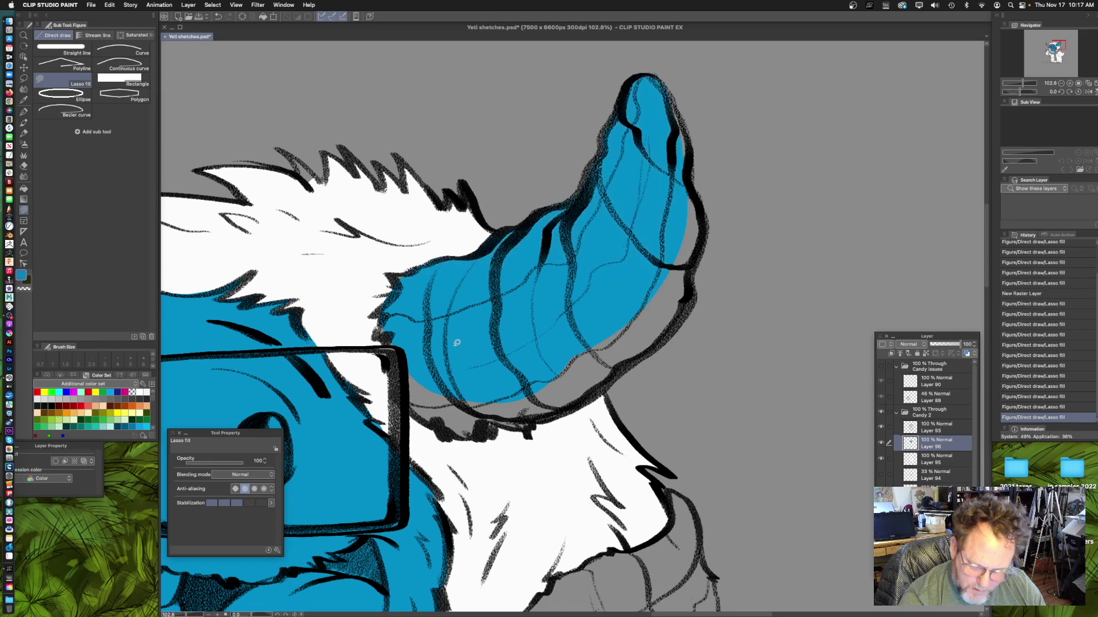
pyautogui.scroll(-2, 680, 137)
pyautogui.moveTo(667, 60)
pyautogui.mouseDown()
pyautogui.moveTo(704, 178)
pyautogui.moveTo(584, 287)
pyautogui.mouseUp()
pyautogui.moveTo(669, 254)
pyautogui.mouseDown()
pyautogui.moveTo(686, 203)
pyautogui.moveTo(699, 237)
pyautogui.moveTo(606, 325)
pyautogui.moveTo(501, 355)
pyautogui.moveTo(444, 347)
pyautogui.moveTo(422, 283)
pyautogui.mouseUp()
# - Lasso fill the smaller horn on the candy cane side blue
pyautogui.hscroll(-10, 646, 252)
pyautogui.hscroll(-5, 646, 252)
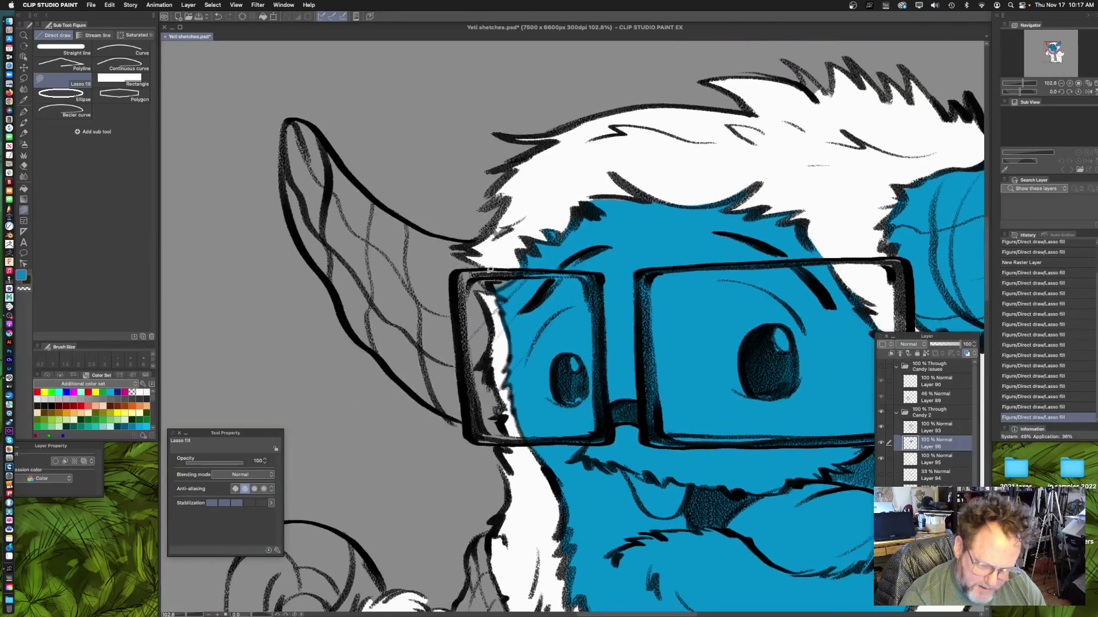
pyautogui.moveTo(457, 236)
pyautogui.mouseDown()
pyautogui.moveTo(336, 254)
pyautogui.moveTo(481, 280)
pyautogui.moveTo(503, 366)
pyautogui.moveTo(475, 366)
pyautogui.moveTo(380, 288)
pyautogui.moveTo(431, 362)
pyautogui.moveTo(406, 338)
pyautogui.moveTo(338, 197)
pyautogui.moveTo(338, 128)
pyautogui.moveTo(384, 155)
pyautogui.moveTo(449, 221)
pyautogui.moveTo(469, 352)
pyautogui.mouseUp()
pyautogui.scroll(-2, 477, 351)
pyautogui.scroll(-6, 592, 320)
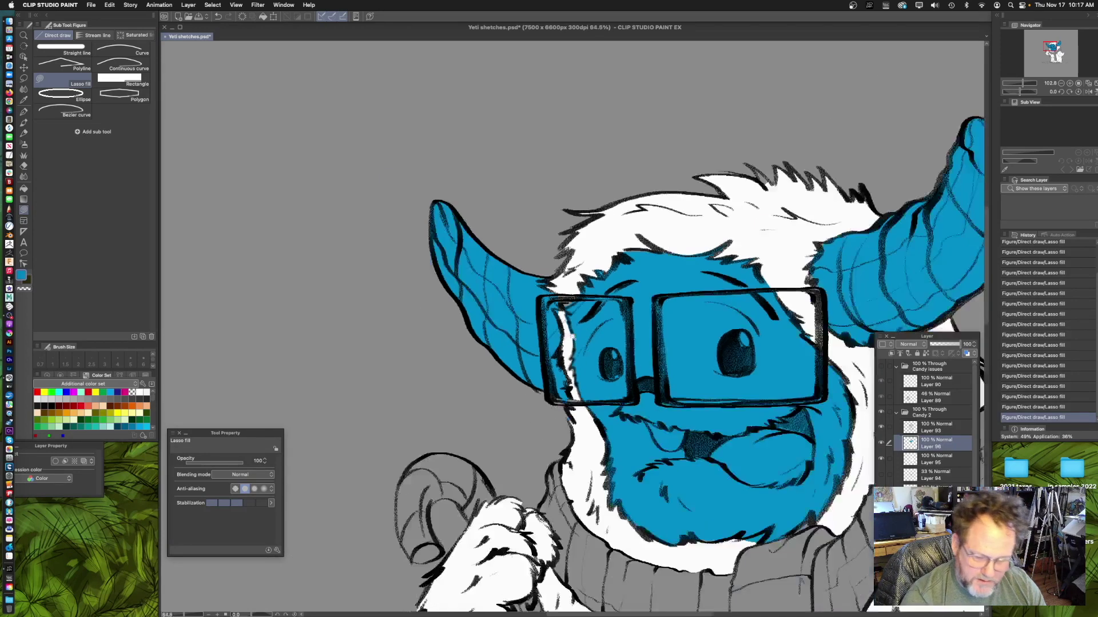
# - Lasso fill the claws on the candy cane hand and the outstretched hand blue
pyautogui.moveTo(523, 479); pyautogui.dragTo(432, 393)
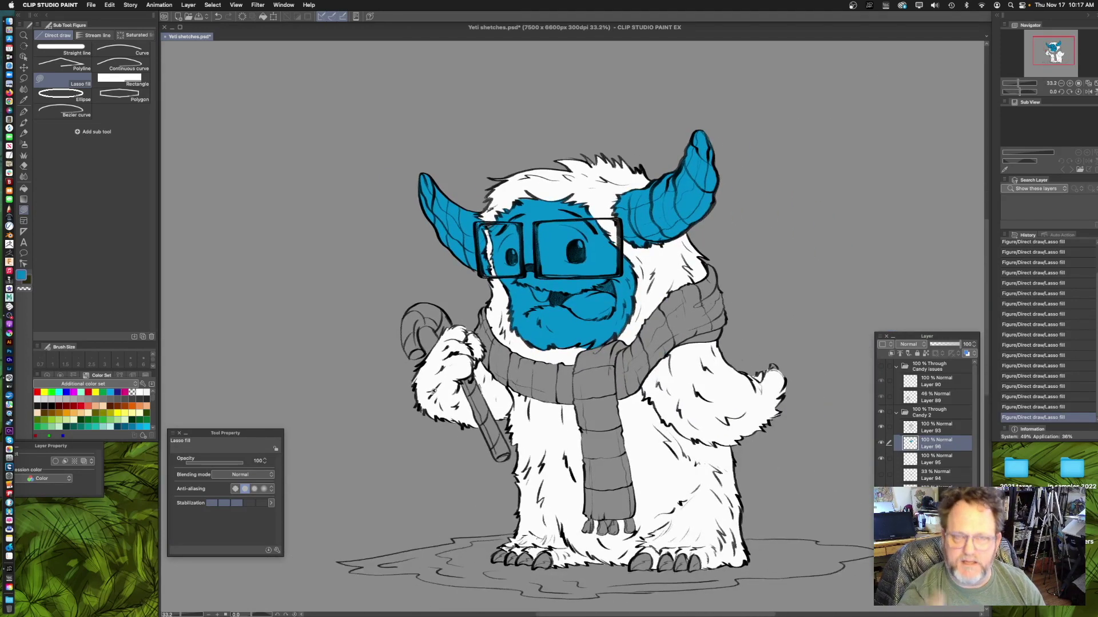
pyautogui.scroll(5, 433, 392)
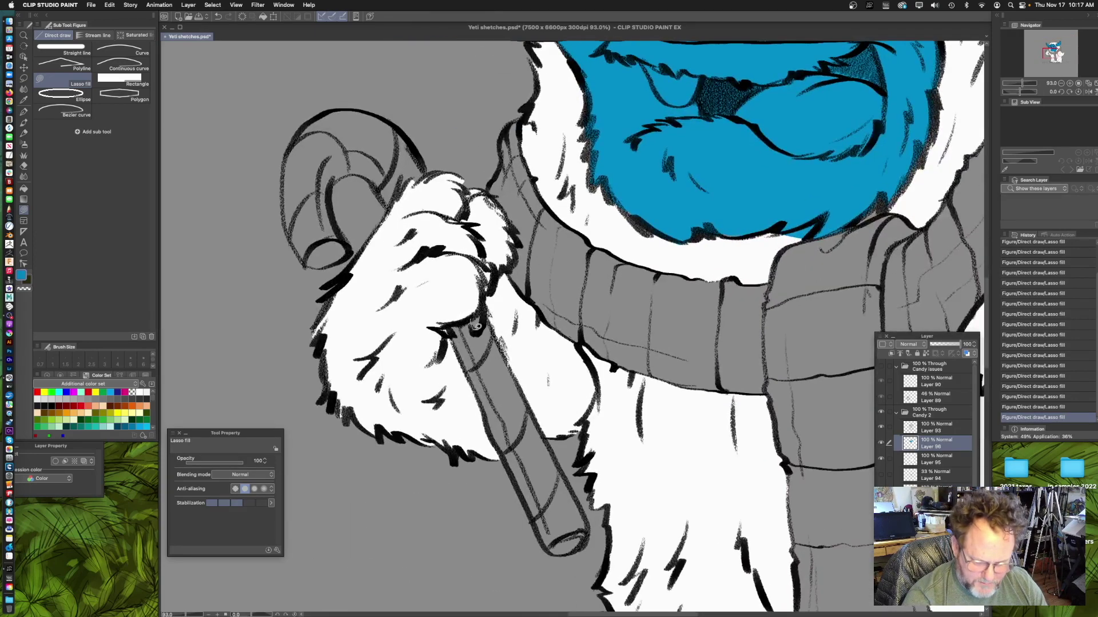
pyautogui.moveTo(715, 423); pyautogui.dragTo(313, 310)
pyautogui.moveTo(915, 180)
pyautogui.mouseDown()
pyautogui.moveTo(689, 240)
pyautogui.moveTo(586, 287)
pyautogui.moveTo(609, 288)
pyautogui.moveTo(571, 297)
pyautogui.mouseUp()
pyautogui.scroll(-5, 621, 314)
pyautogui.scroll(1, 621, 315)
pyautogui.moveTo(563, 380); pyautogui.dragTo(613, 275)
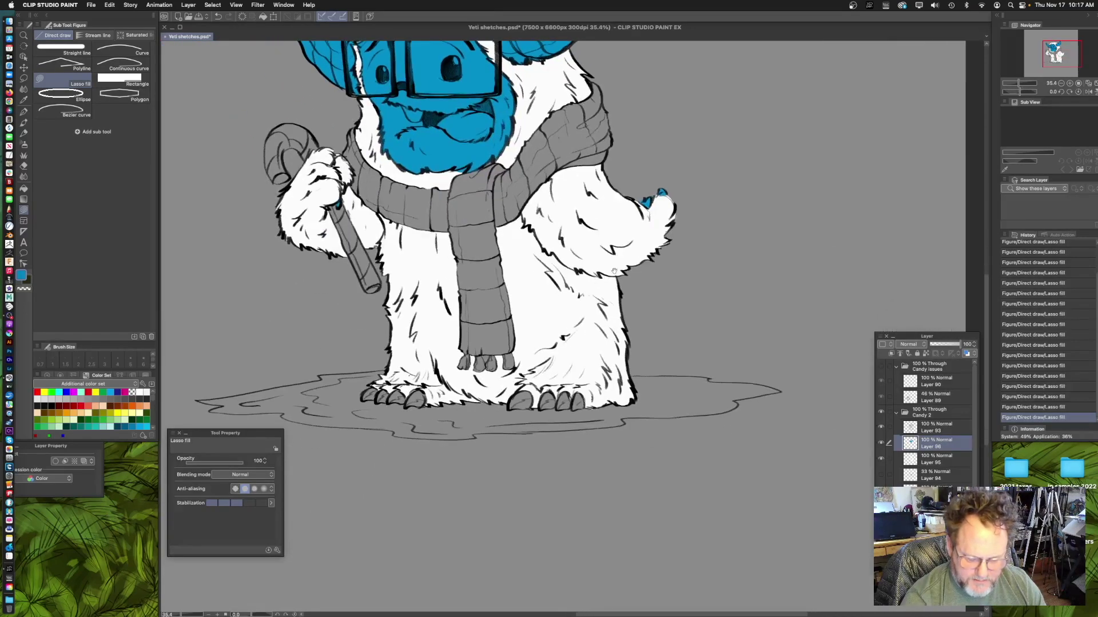
# - Lasso fill the four toes of the foot on the candy cane side blue
pyautogui.scroll(8, 418, 389)
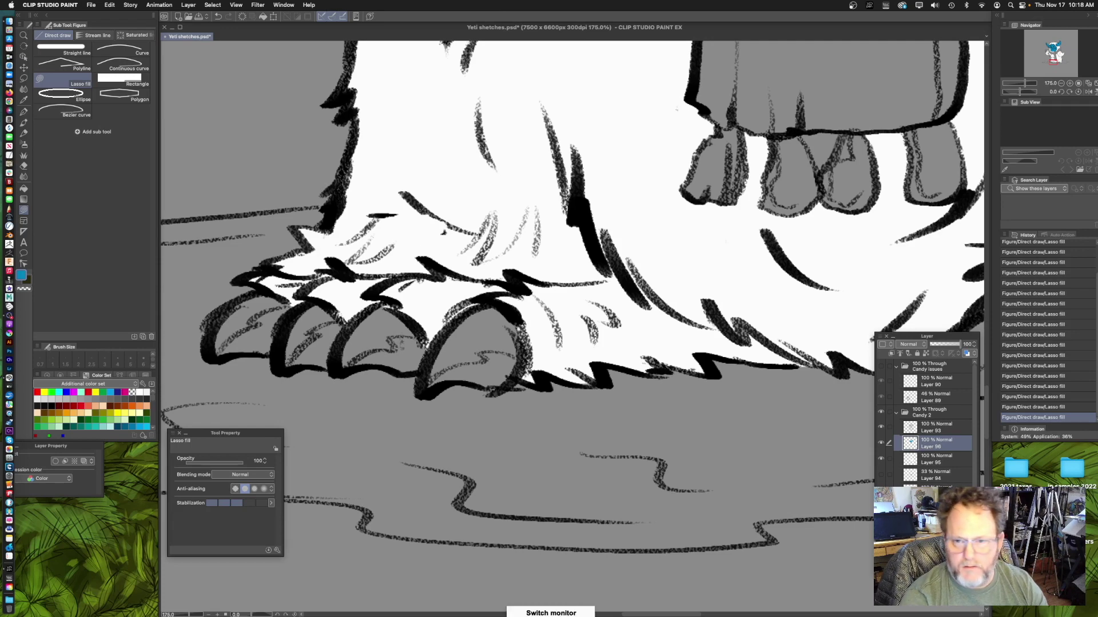
pyautogui.press('Tab')
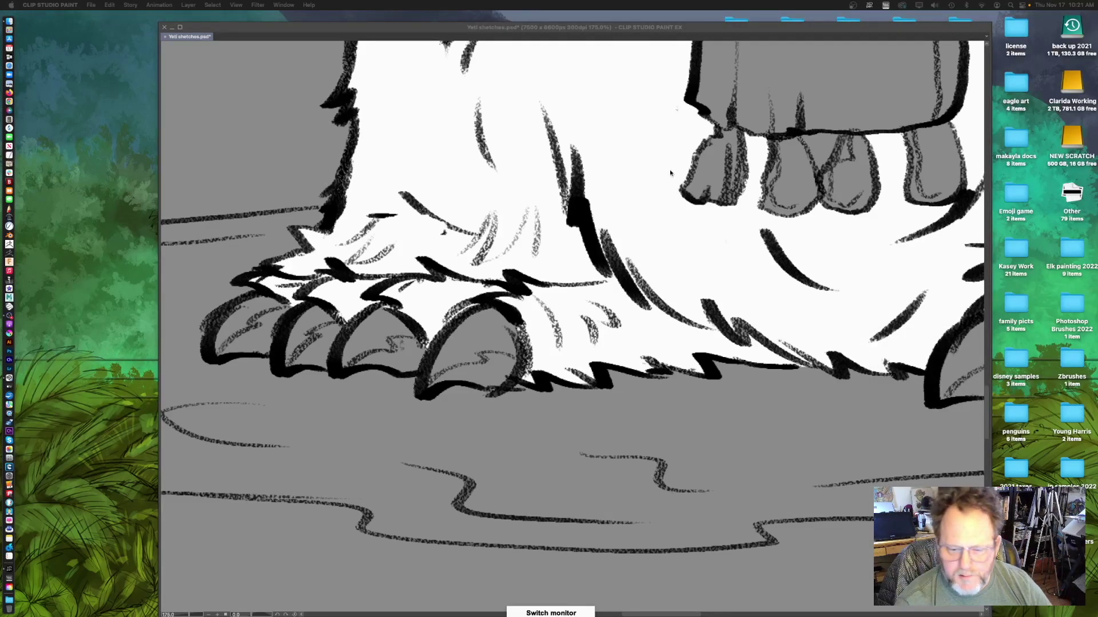
pyautogui.press('Tab')
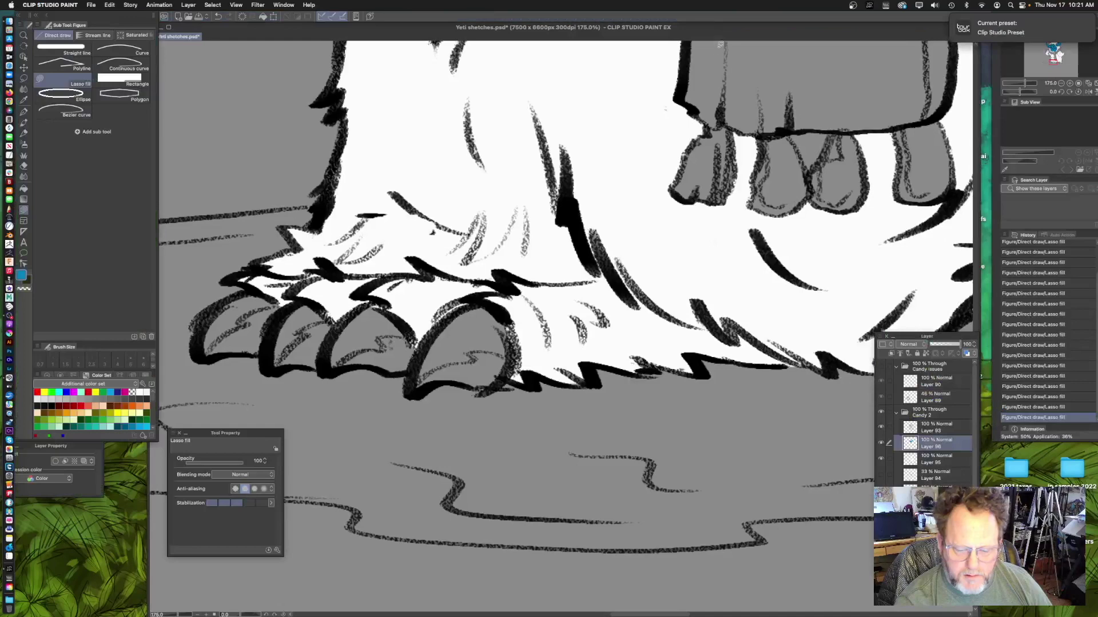
pyautogui.moveTo(460, 375)
pyautogui.mouseDown()
pyautogui.moveTo(511, 326)
pyautogui.moveTo(556, 328)
pyautogui.moveTo(554, 258)
pyautogui.moveTo(490, 285)
pyautogui.moveTo(466, 338)
pyautogui.moveTo(546, 341)
pyautogui.mouseUp()
pyautogui.hscroll(-3, 546, 340)
pyautogui.scroll(-1, 546, 340)
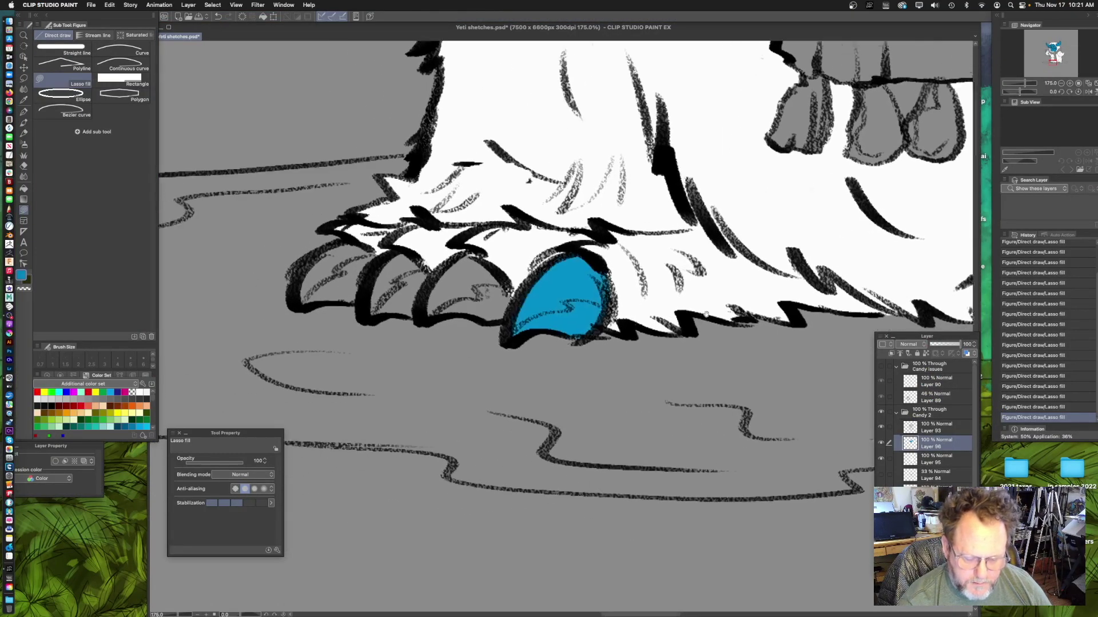
pyautogui.moveTo(568, 291)
pyautogui.mouseDown()
pyautogui.moveTo(536, 245)
pyautogui.moveTo(473, 300)
pyautogui.moveTo(558, 316)
pyautogui.moveTo(569, 305)
pyautogui.mouseUp()
pyautogui.hscroll(-2, 603, 290)
pyautogui.moveTo(527, 258)
pyautogui.mouseDown()
pyautogui.moveTo(468, 286)
pyautogui.moveTo(535, 305)
pyautogui.mouseUp()
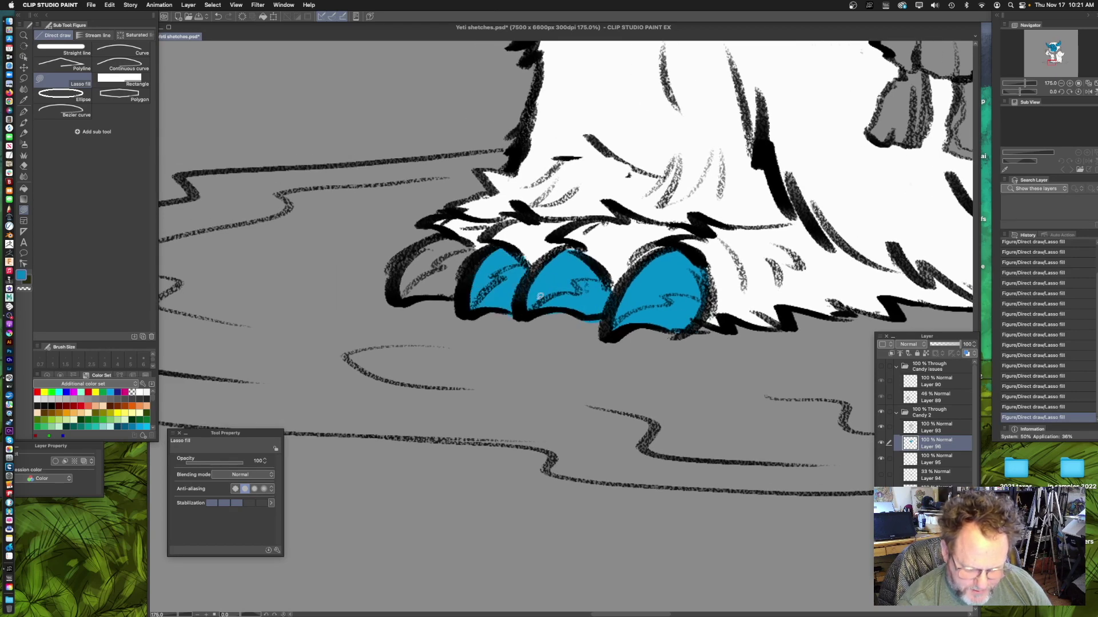
pyautogui.moveTo(473, 251)
pyautogui.mouseDown()
pyautogui.moveTo(403, 258)
pyautogui.moveTo(454, 303)
pyautogui.mouseUp()
# - Lasso fill the four toes of the other foot blue
pyautogui.hscroll(8, 763, 306)
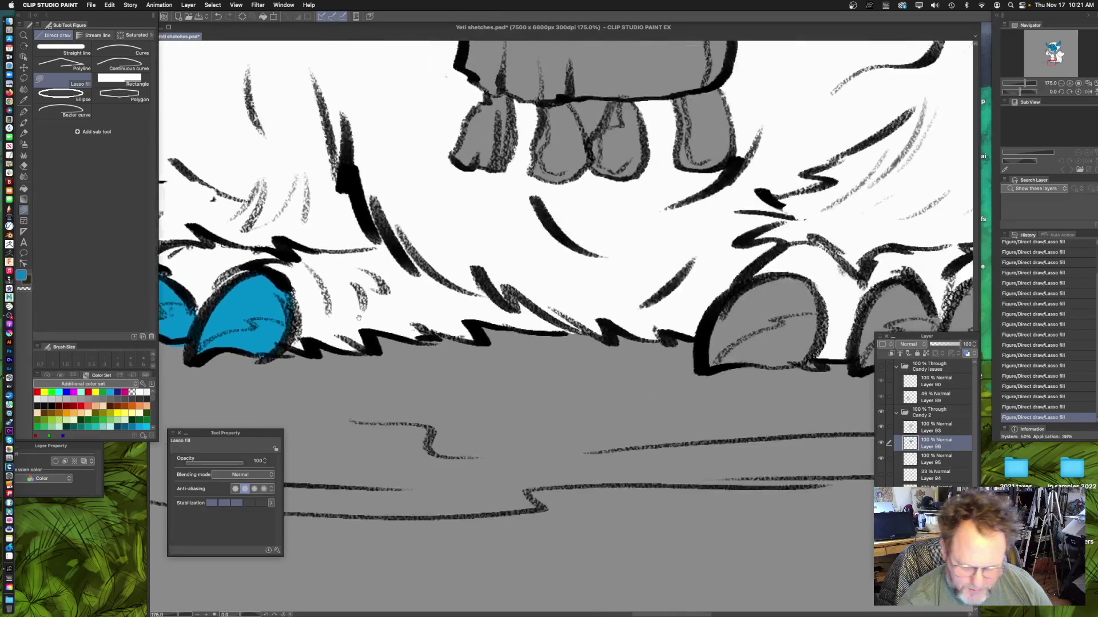
pyautogui.hscroll(5, 763, 305)
pyautogui.moveTo(549, 319)
pyautogui.mouseDown()
pyautogui.moveTo(557, 273)
pyautogui.moveTo(483, 238)
pyautogui.moveTo(442, 324)
pyautogui.moveTo(546, 323)
pyautogui.mouseUp()
pyautogui.hscroll(2, 652, 267)
pyautogui.moveTo(615, 259)
pyautogui.mouseDown()
pyautogui.moveTo(566, 226)
pyautogui.moveTo(540, 308)
pyautogui.moveTo(609, 303)
pyautogui.moveTo(615, 261)
pyautogui.mouseUp()
pyautogui.hscroll(2, 732, 272)
pyautogui.hscroll(3, 732, 272)
pyautogui.hscroll(1, 596, 259)
pyautogui.moveTo(584, 266)
pyautogui.mouseDown()
pyautogui.moveTo(517, 240)
pyautogui.moveTo(523, 306)
pyautogui.moveTo(583, 269)
pyautogui.moveTo(554, 269)
pyautogui.moveTo(605, 296)
pyautogui.moveTo(605, 311)
pyautogui.mouseUp()
pyautogui.hscroll(2, 607, 297)
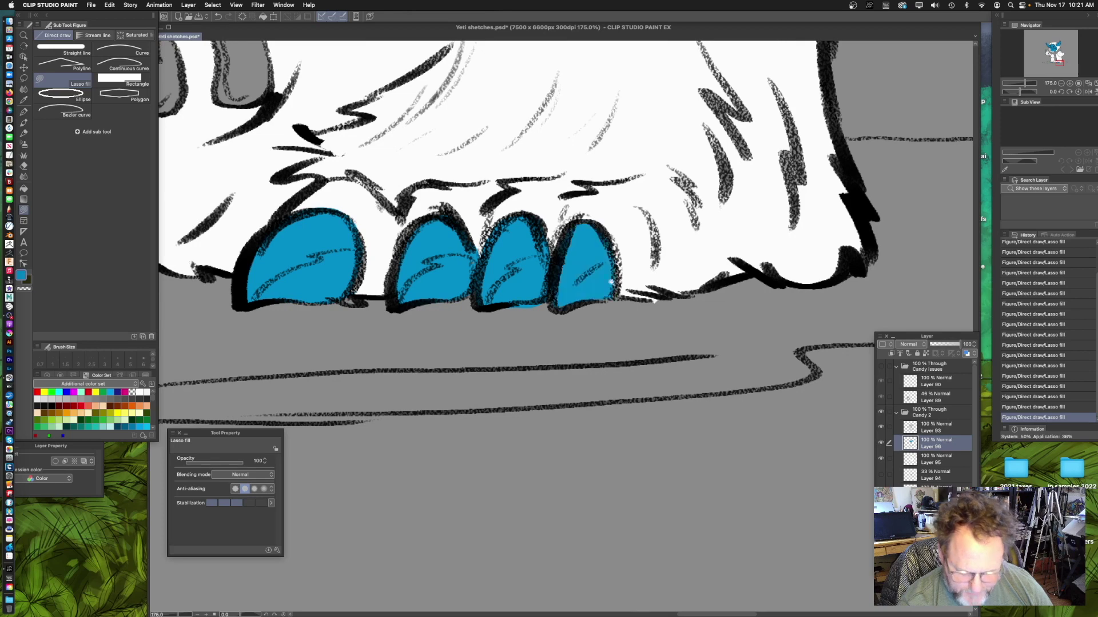
pyautogui.scroll(-5, 619, 281)
pyautogui.scroll(5, 586, 277)
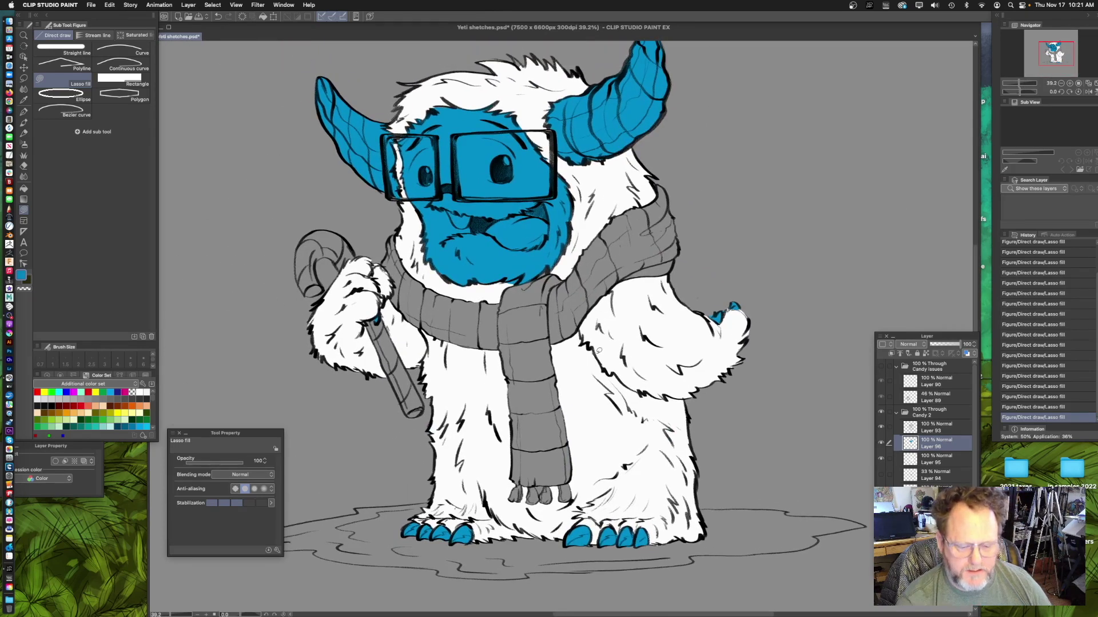
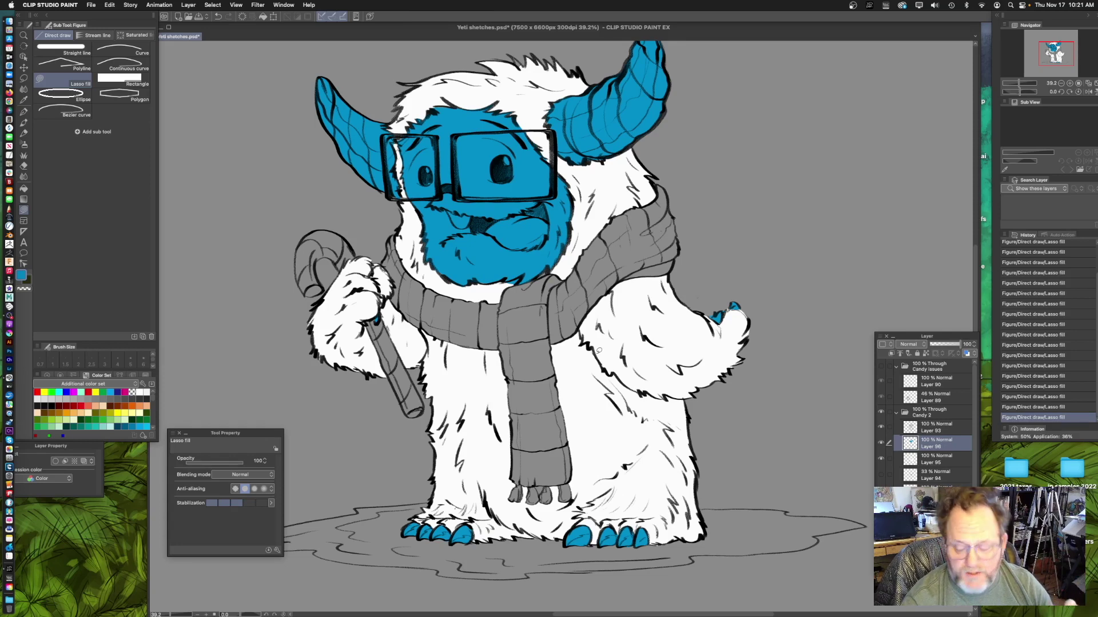
# - Lock the transparent pixels of the blue skin layer and toggle its visibility to check what it covers
pyautogui.click(881, 444)
pyautogui.click(881, 444)
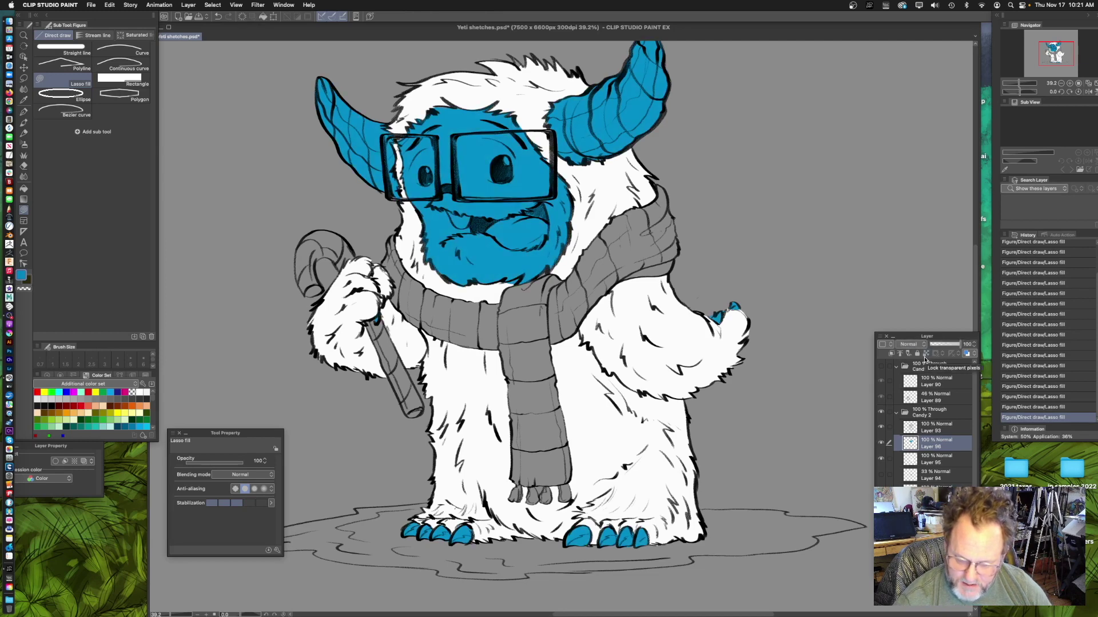
pyautogui.click(925, 358)
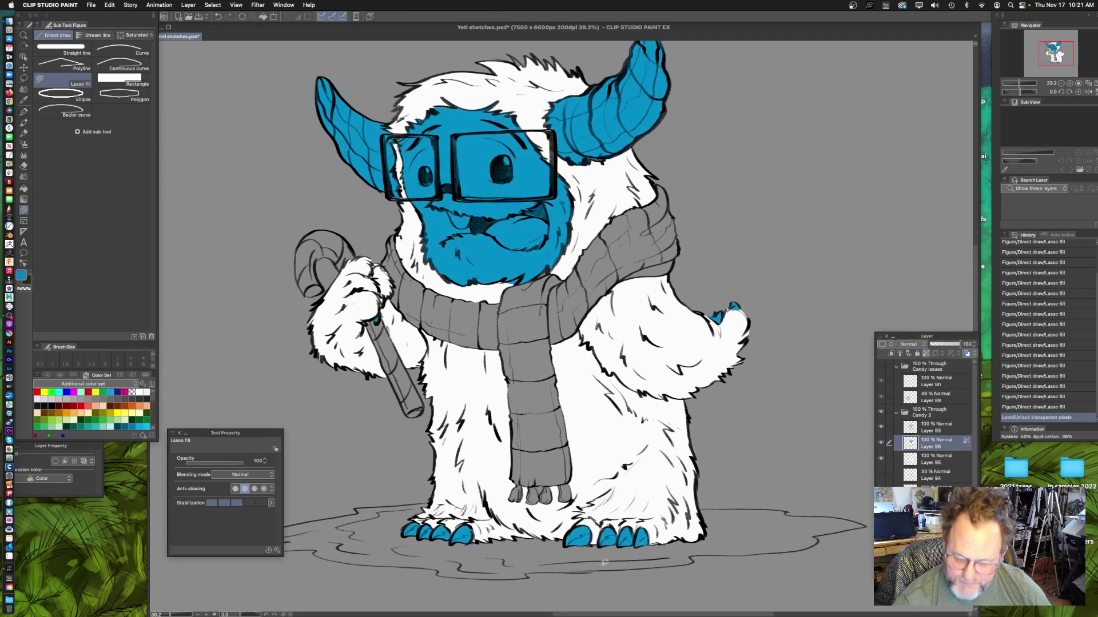
pyautogui.moveTo(411, 253); pyautogui.dragTo(493, 383)
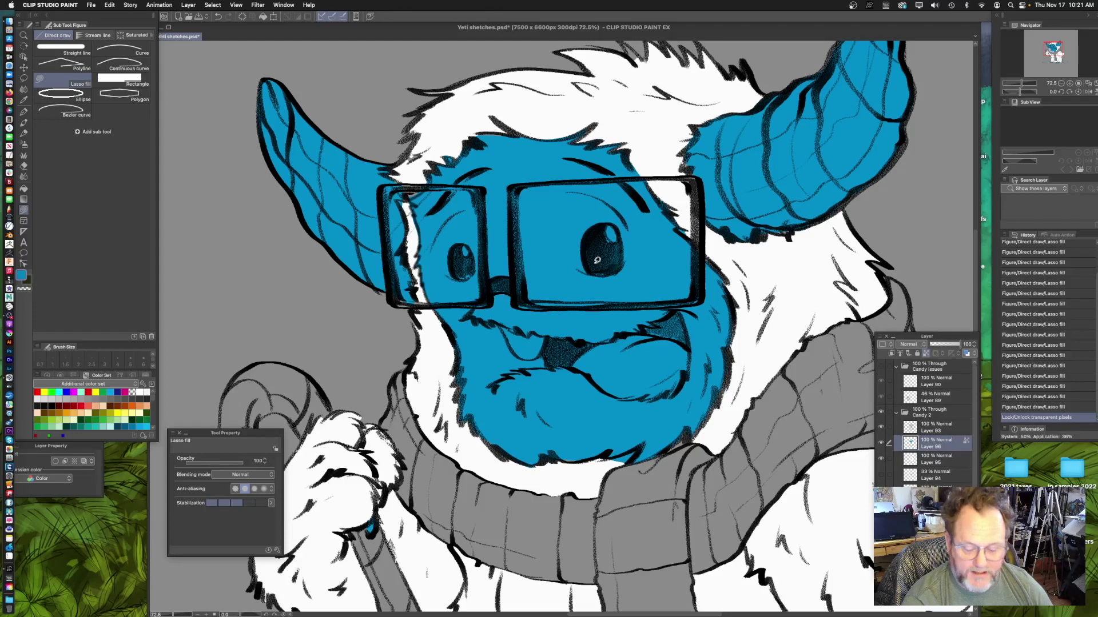
pyautogui.click(881, 445)
pyautogui.click(881, 445)
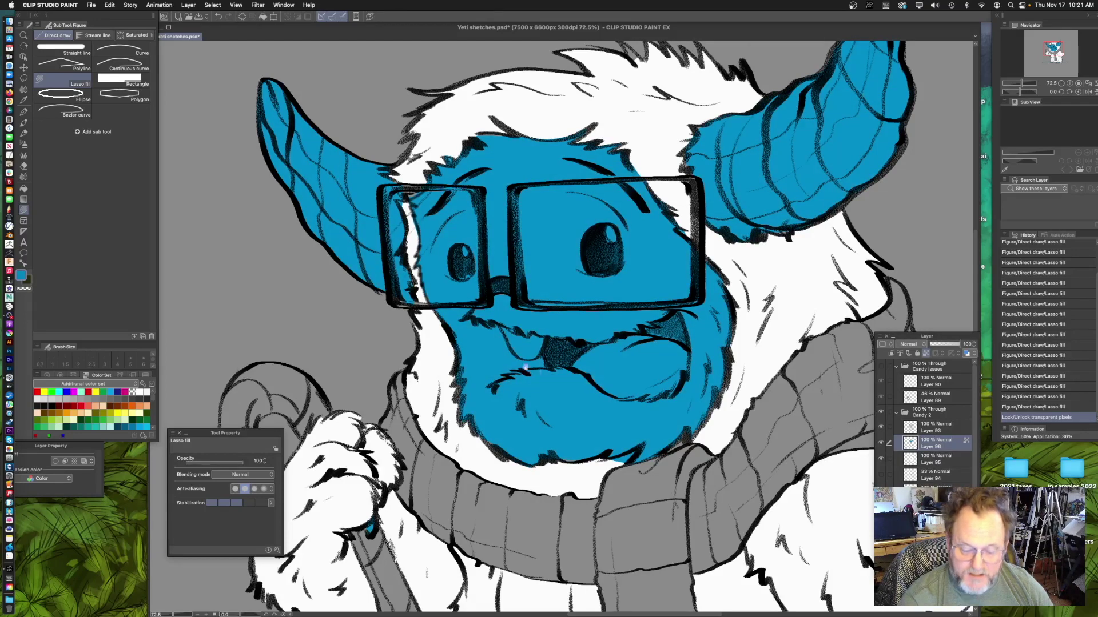
# - Test the transparency lock with a bright yellow lasso fill across the larger horn and undo it
pyautogui.hscroll(-3, 538, 372)
pyautogui.click(117, 413)
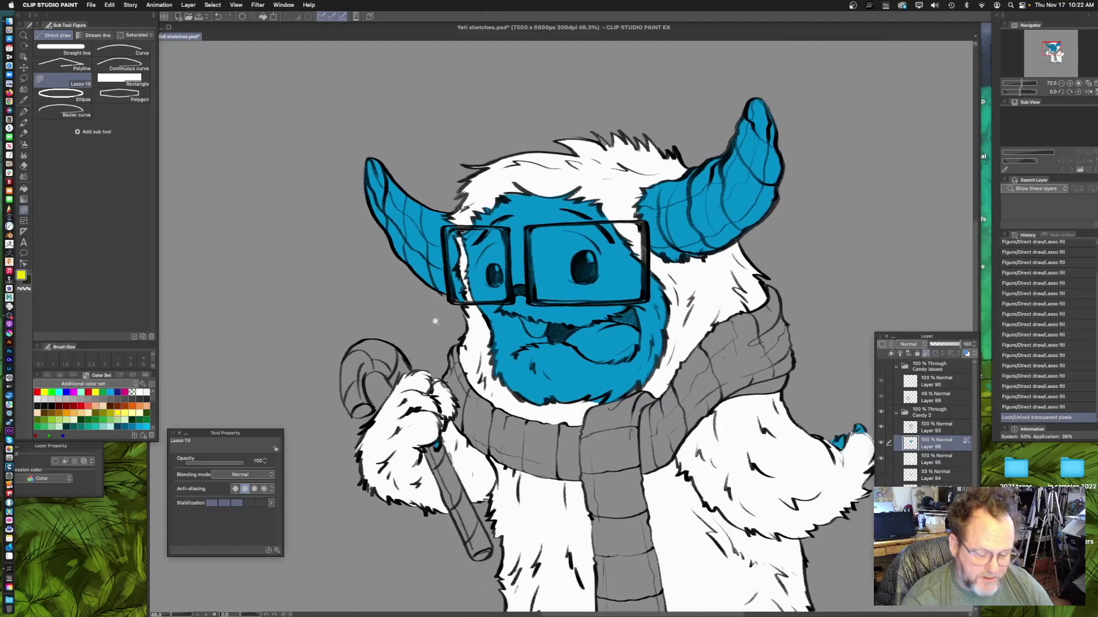
pyautogui.scroll(-3, 440, 312)
pyautogui.moveTo(568, 182)
pyautogui.mouseDown()
pyautogui.moveTo(596, 141)
pyautogui.moveTo(566, 183)
pyautogui.mouseUp()
pyautogui.press('super+z')
pyautogui.hscroll(4, 712, 247)
pyautogui.moveTo(710, 171); pyautogui.dragTo(680, 254)
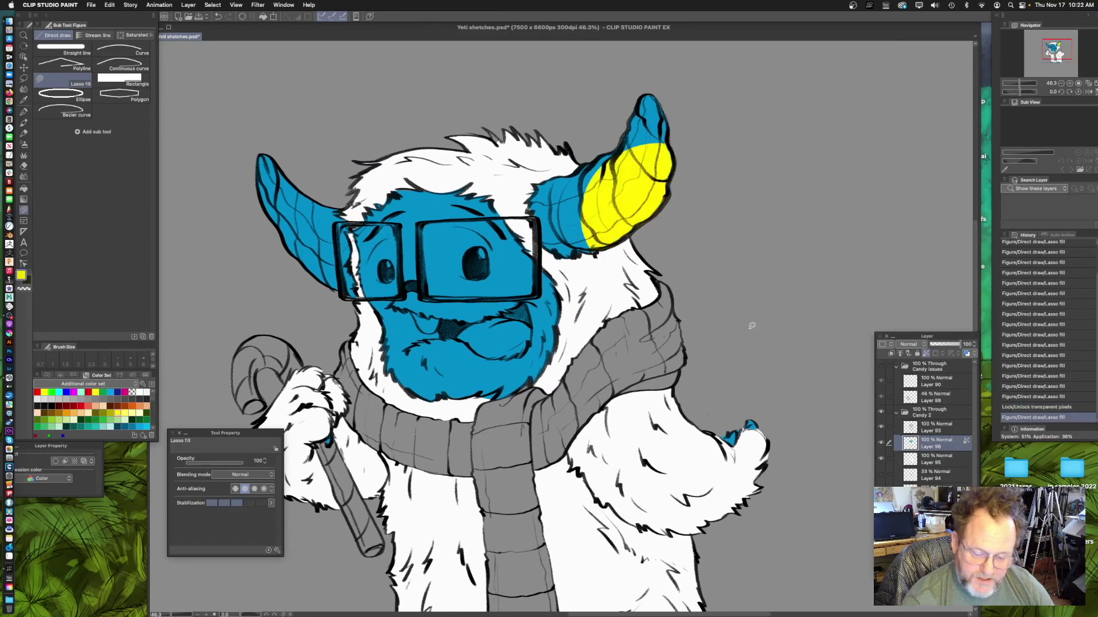
pyautogui.press('super+z')
# - Test the transparency lock with a yellow lasso fill over the toes on the candy cane side and undo it
pyautogui.scroll(-10, 753, 324)
pyautogui.moveTo(491, 363)
pyautogui.mouseDown()
pyautogui.moveTo(538, 407)
pyautogui.moveTo(559, 347)
pyautogui.mouseUp()
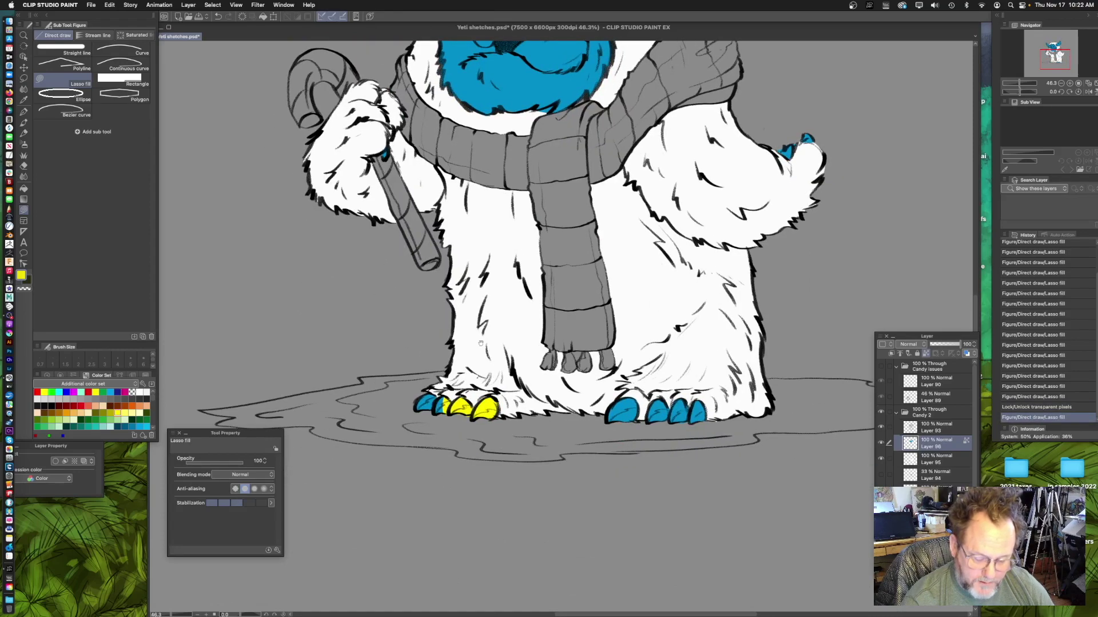
pyautogui.scroll(-3, 487, 322)
pyautogui.scroll(5, 487, 323)
pyautogui.moveTo(508, 206); pyautogui.dragTo(491, 282)
pyautogui.press('super+z')
# - Sample the skin blue from the base of the smaller horn as the drawing colour
pyautogui.scroll(10, 490, 282)
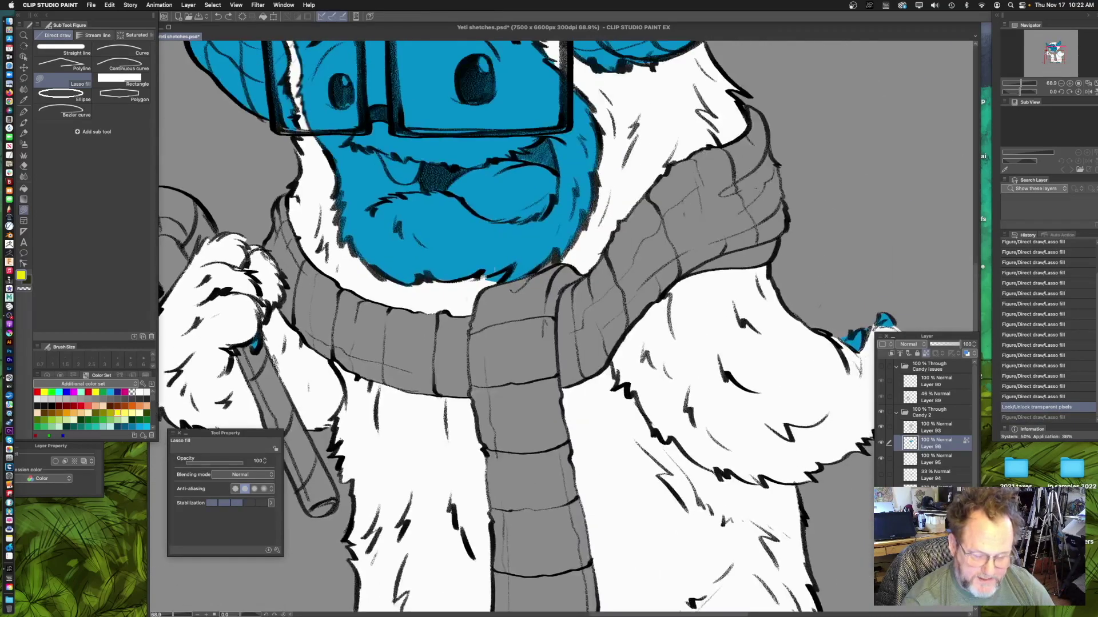
pyautogui.scroll(5, 451, 305)
pyautogui.moveTo(451, 305); pyautogui.dragTo(433, 299)
pyautogui.moveTo(430, 291); pyautogui.dragTo(597, 333)
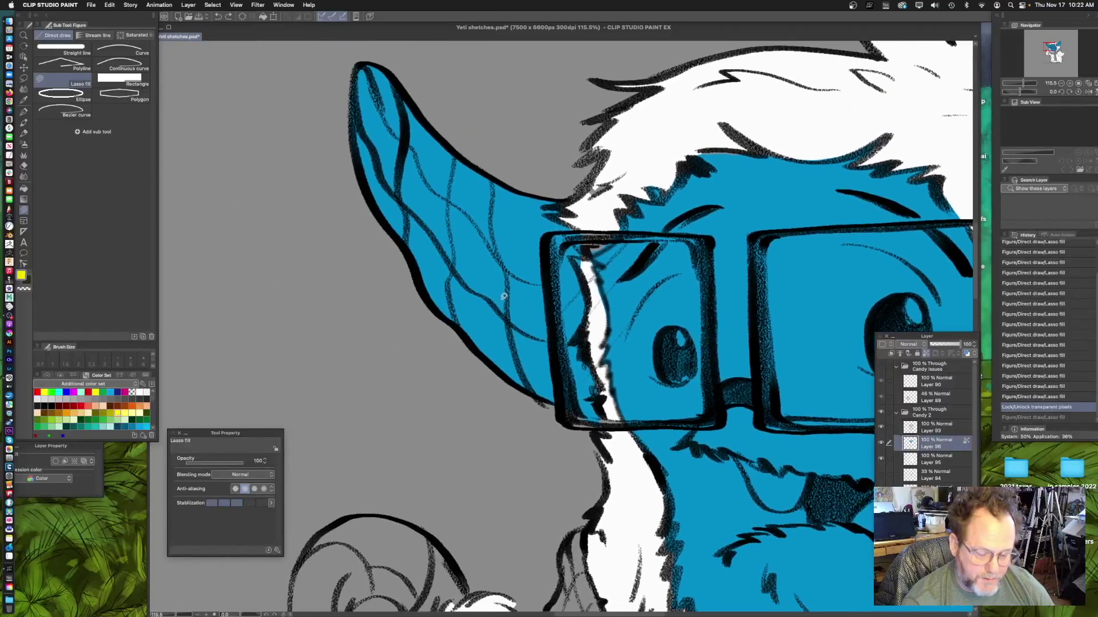
pyautogui.keyDown('alt'); pyautogui.click(527, 227); pyautogui.keyUp('alt')
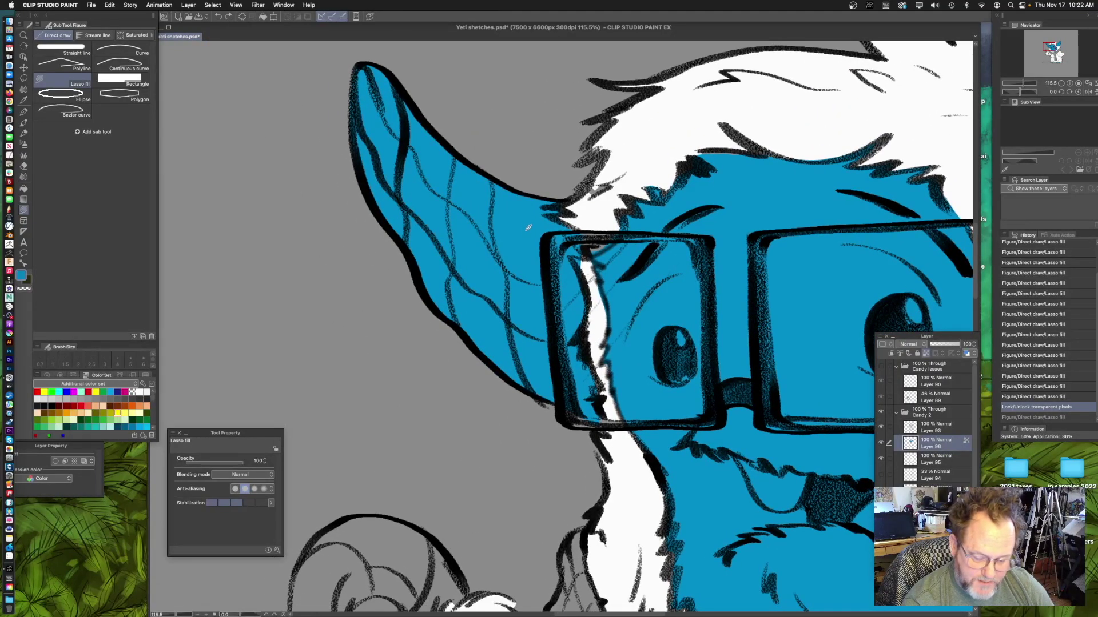
# - Set the drawing colour to a darker blue and lasso-fill a shadow on the smaller horn
pyautogui.click(23, 276)
pyautogui.moveTo(650, 128); pyautogui.dragTo(653, 134)
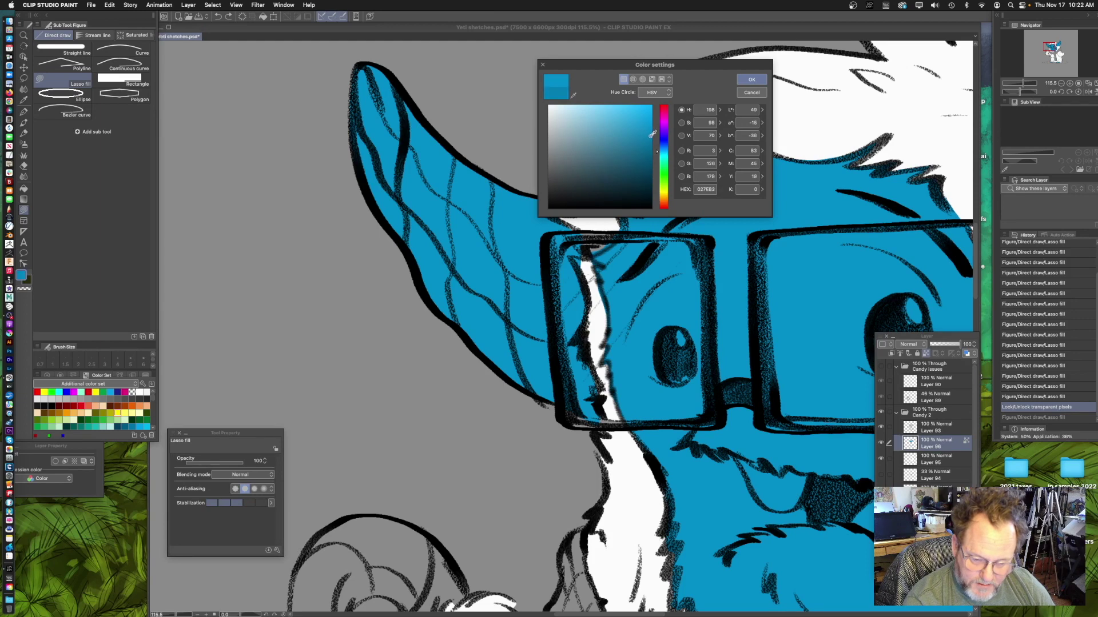
pyautogui.click(752, 79)
pyautogui.moveTo(514, 159); pyautogui.dragTo(441, 170)
pyautogui.moveTo(282, 68)
pyautogui.mouseDown()
pyautogui.moveTo(302, 169)
pyautogui.moveTo(413, 309)
pyautogui.moveTo(489, 362)
pyautogui.moveTo(314, 362)
pyautogui.moveTo(276, 75)
pyautogui.mouseUp()
pyautogui.moveTo(753, 301); pyautogui.dragTo(727, 306)
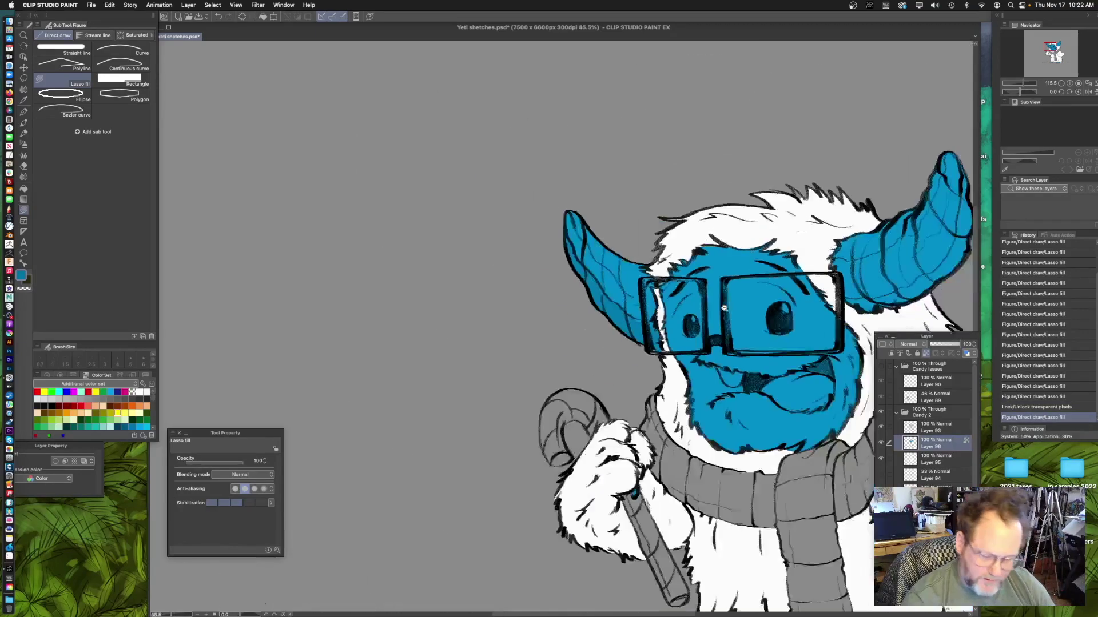
# - Lasso-fill a darker blue shadow along the outer underside of the larger horn, from its tip to its base
pyautogui.scroll(5, 728, 307)
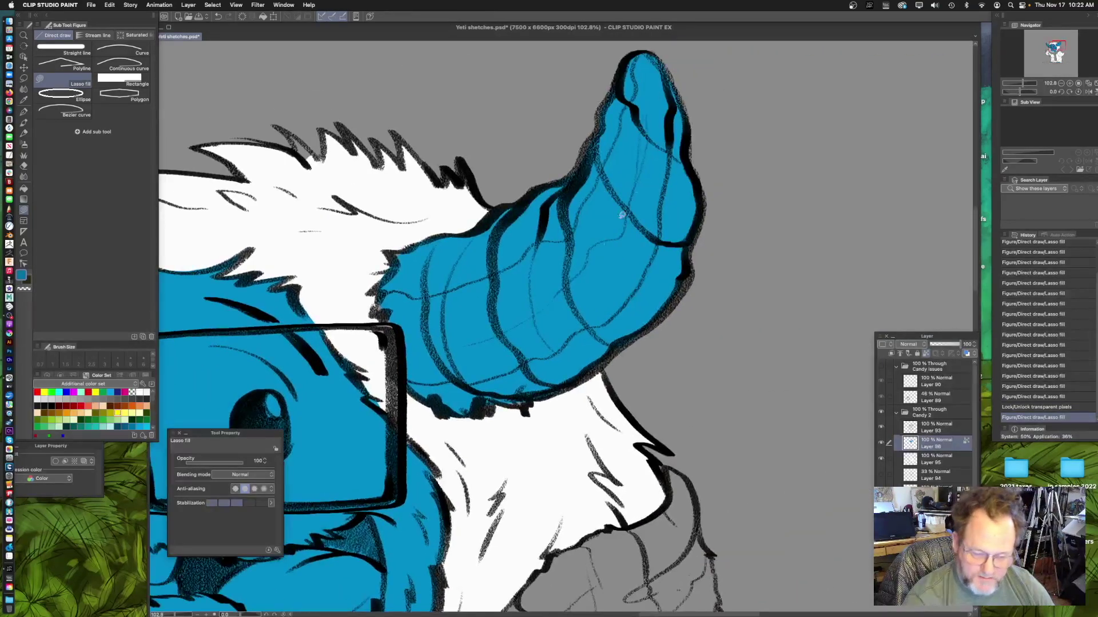
pyautogui.moveTo(702, 56)
pyautogui.mouseDown()
pyautogui.moveTo(650, 74)
pyautogui.moveTo(546, 310)
pyautogui.mouseUp()
pyautogui.moveTo(406, 358)
pyautogui.mouseDown()
pyautogui.moveTo(542, 397)
pyautogui.moveTo(707, 148)
pyautogui.mouseUp()
pyautogui.scroll(-3, 680, 285)
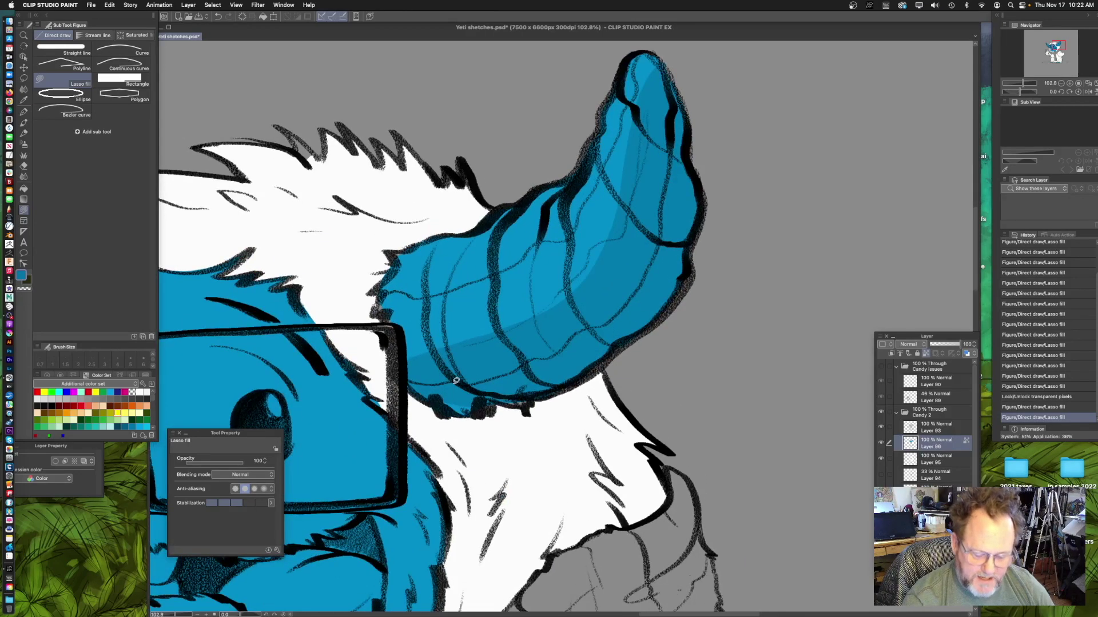
pyautogui.scroll(-2, 549, 394)
pyautogui.scroll(-3, 549, 394)
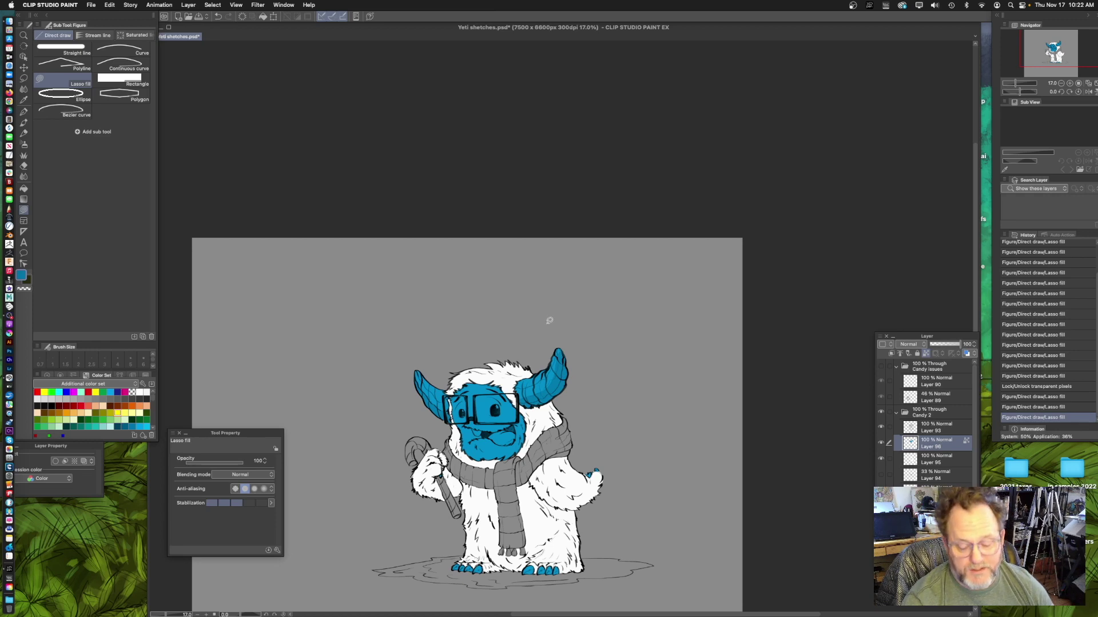
# - Add further darker blue lasso-filled shadow shapes between the ridges and at the base of the larger horn
pyautogui.scroll(6, 522, 388)
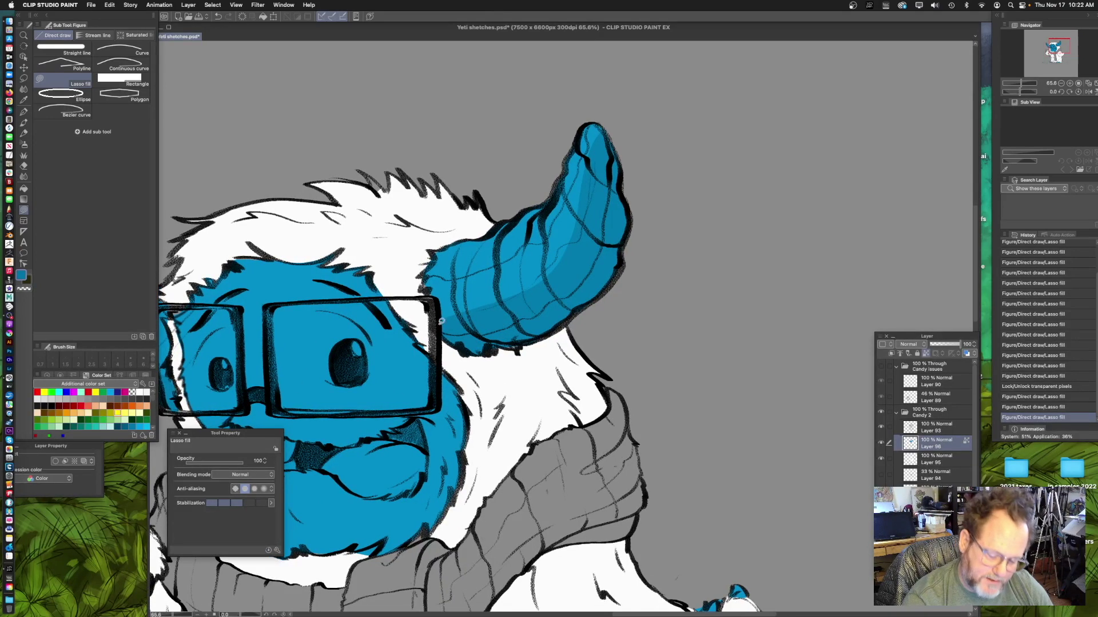
pyautogui.moveTo(459, 295)
pyautogui.mouseDown()
pyautogui.moveTo(537, 299)
pyautogui.moveTo(475, 350)
pyautogui.mouseUp()
pyautogui.moveTo(623, 283); pyautogui.dragTo(573, 309)
pyautogui.moveTo(463, 335); pyautogui.dragTo(540, 293)
pyautogui.moveTo(504, 303)
pyautogui.mouseDown()
pyautogui.moveTo(493, 250)
pyautogui.moveTo(505, 304)
pyautogui.mouseUp()
pyautogui.moveTo(533, 255)
pyautogui.mouseDown()
pyautogui.moveTo(510, 279)
pyautogui.moveTo(484, 233)
pyautogui.moveTo(489, 290)
pyautogui.mouseUp()
pyautogui.moveTo(545, 339); pyautogui.dragTo(598, 265)
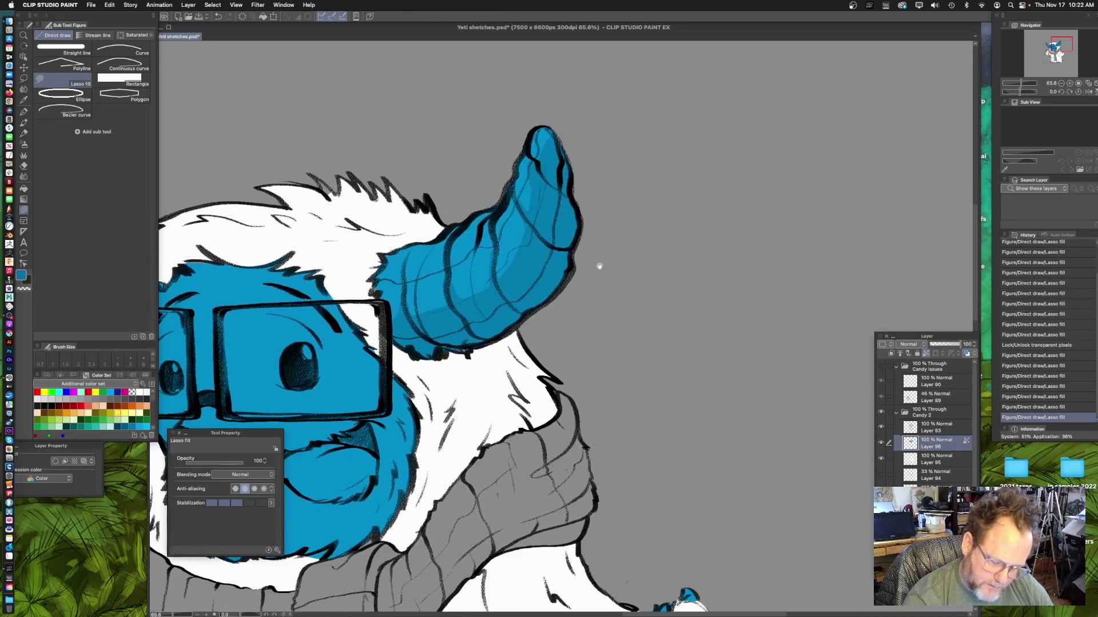
# - Fill the tooth in the monster's mouth with white using the Refer other layers fill
pyautogui.moveTo(537, 306)
pyautogui.mouseDown()
pyautogui.moveTo(512, 314)
pyautogui.moveTo(532, 319)
pyautogui.mouseUp()
pyautogui.moveTo(420, 325); pyautogui.dragTo(453, 312)
pyautogui.moveTo(402, 475); pyautogui.dragTo(462, 448)
pyautogui.moveTo(400, 377); pyautogui.dragTo(564, 339)
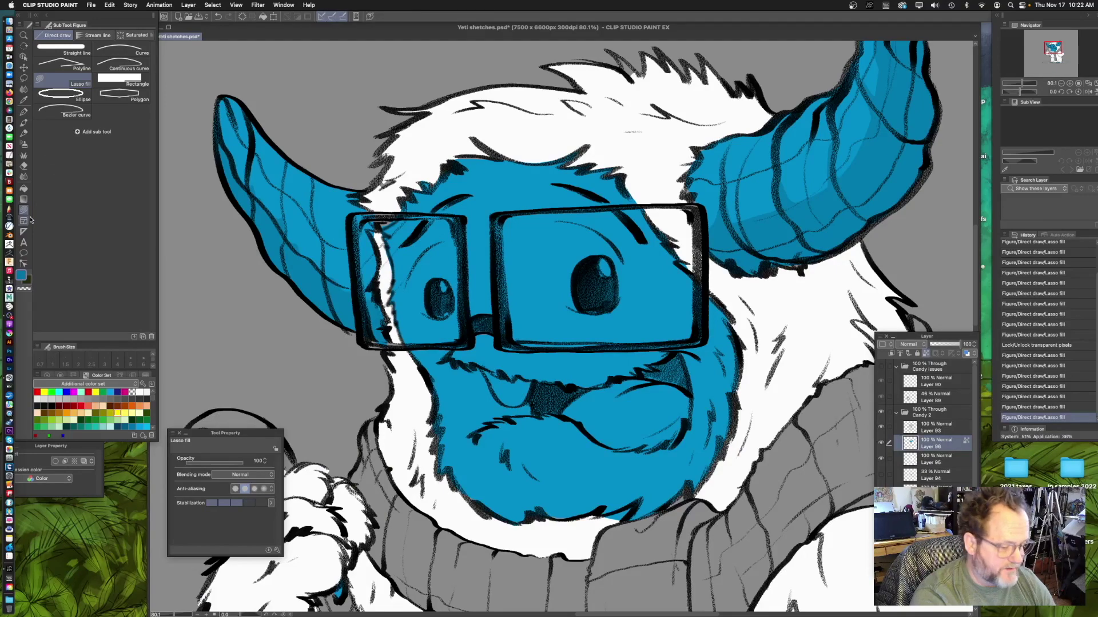
pyautogui.click(23, 190)
pyautogui.click(503, 388)
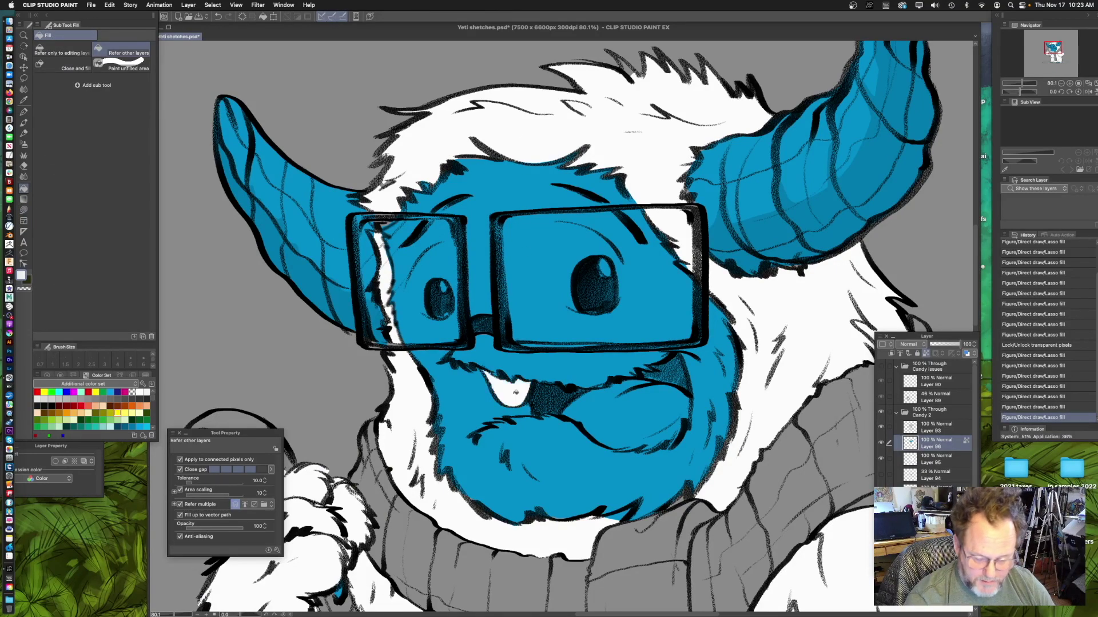
# - Choose a dark red, soften it to a muted red and fill the monster's tongue with it
pyautogui.scroll(-2, 652, 285)
pyautogui.hscroll(3, 652, 285)
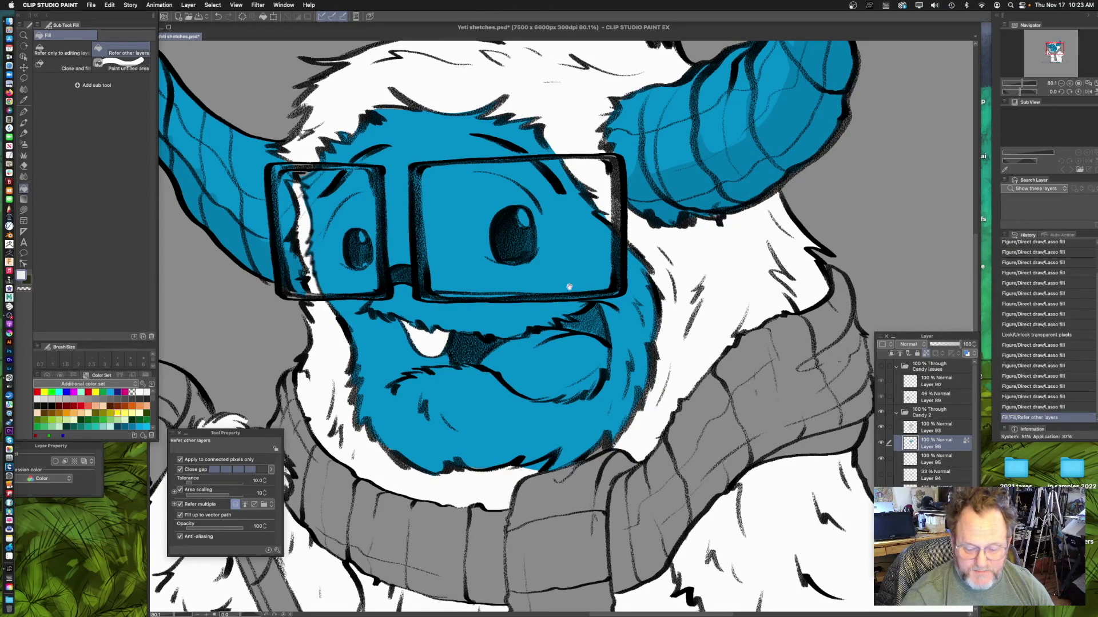
pyautogui.scroll(-5, 566, 288)
pyautogui.scroll(6, 574, 309)
pyautogui.scroll(-2, 578, 319)
pyautogui.hscroll(1, 578, 319)
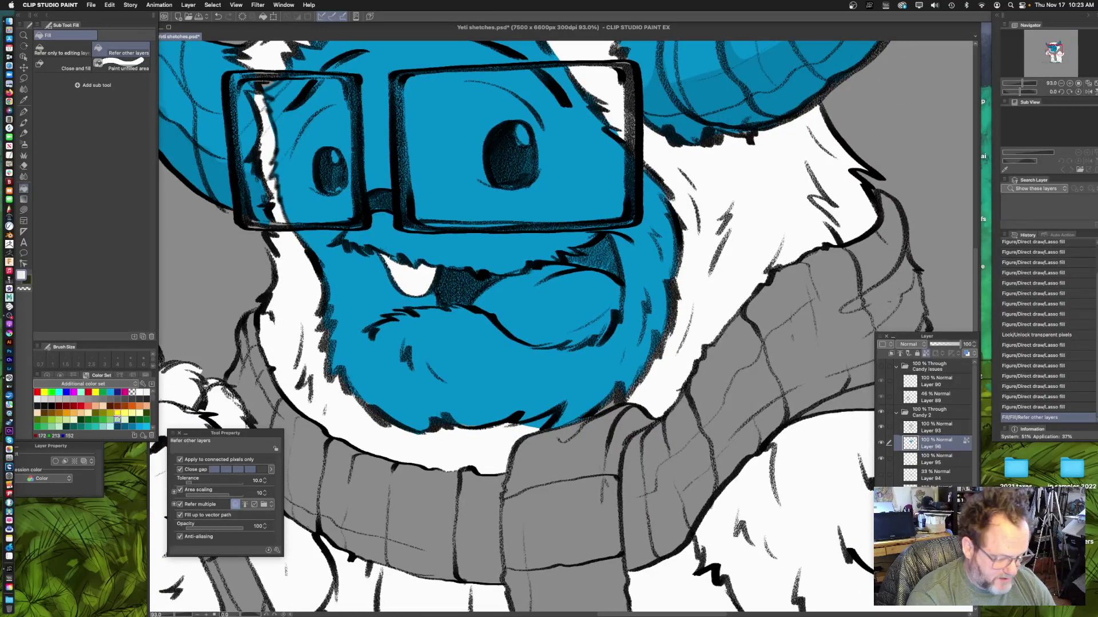
pyautogui.click(132, 406)
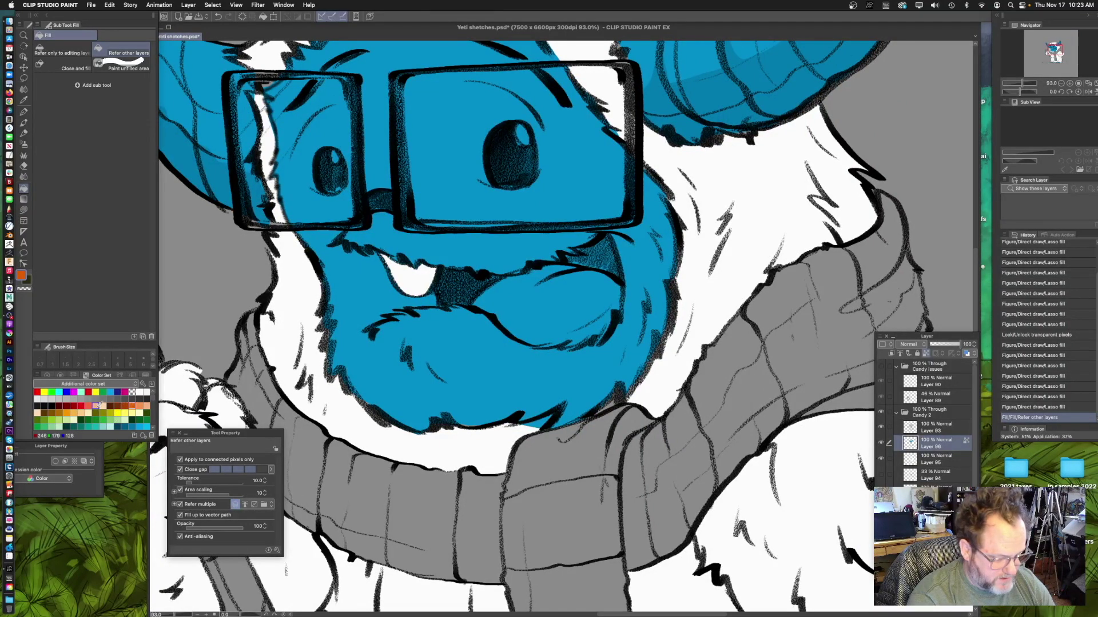
pyautogui.click(73, 406)
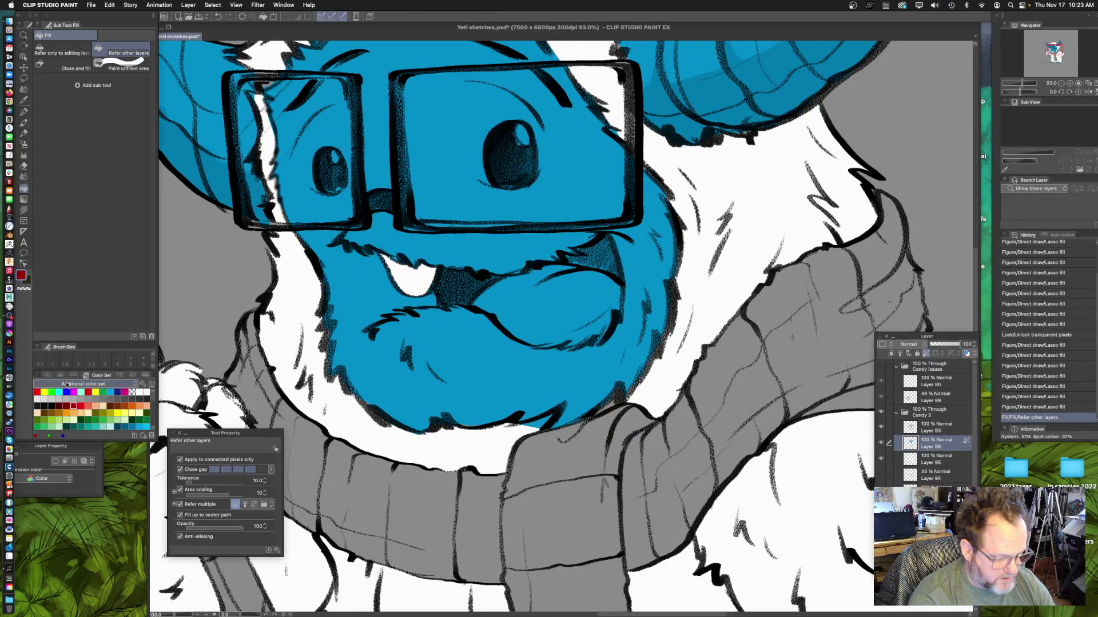
pyautogui.click(22, 275)
pyautogui.moveTo(653, 140); pyautogui.dragTo(611, 139)
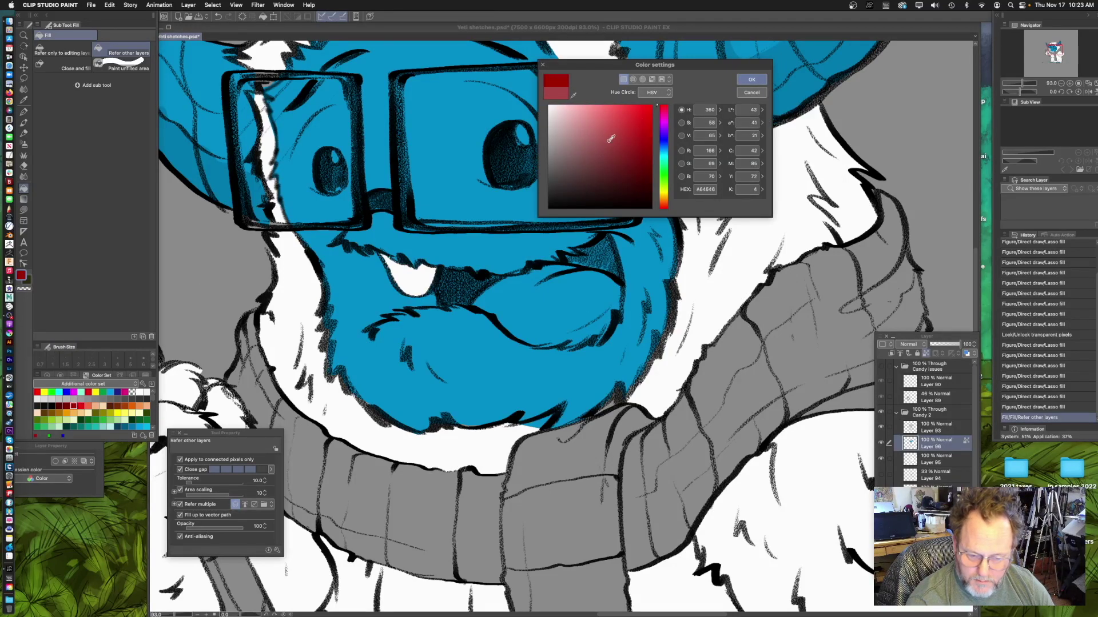
pyautogui.click(751, 80)
pyautogui.click(547, 334)
pyautogui.moveTo(571, 327); pyautogui.dragTo(524, 329)
# - Try a Midday sky gradient over the tongue, then undo it and the stray layer move
pyautogui.click(24, 199)
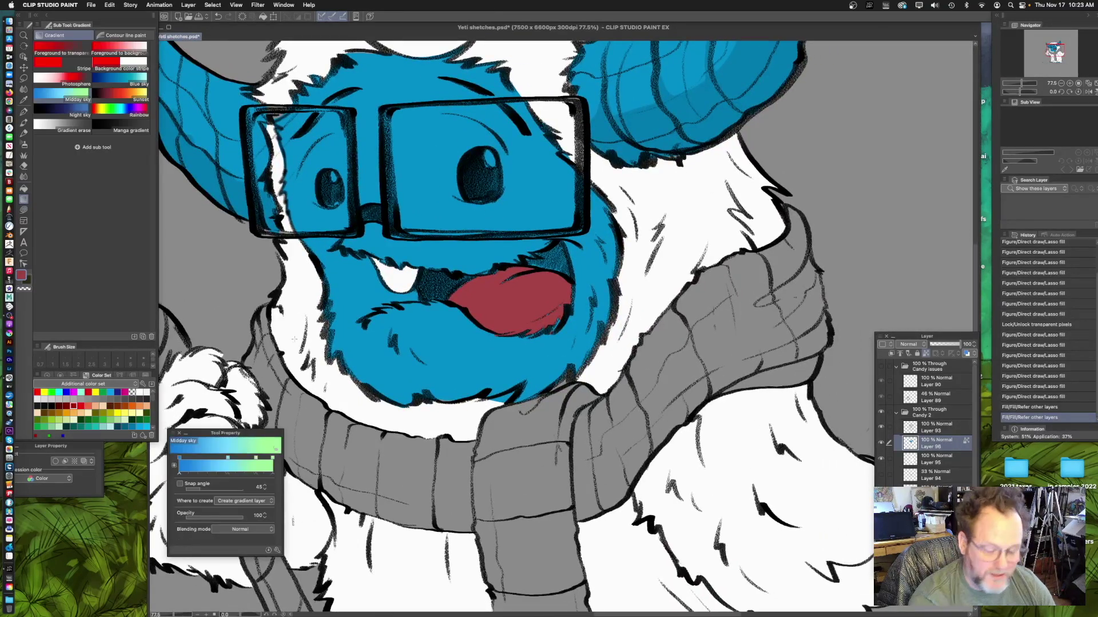
pyautogui.moveTo(567, 307); pyautogui.dragTo(533, 317)
pyautogui.press('super+z')
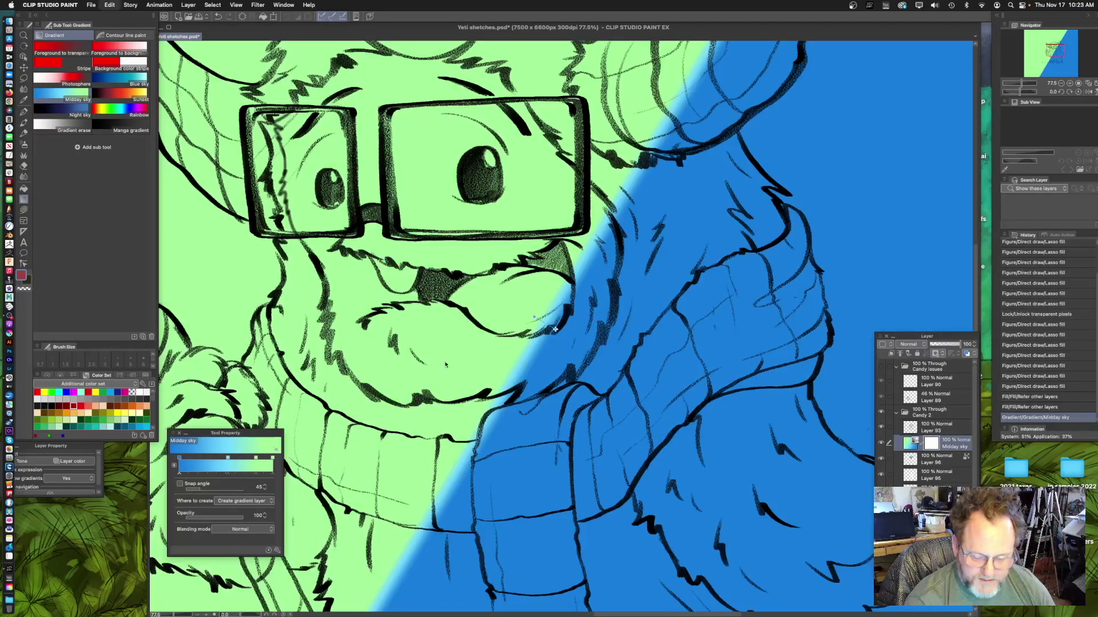
pyautogui.click(24, 210)
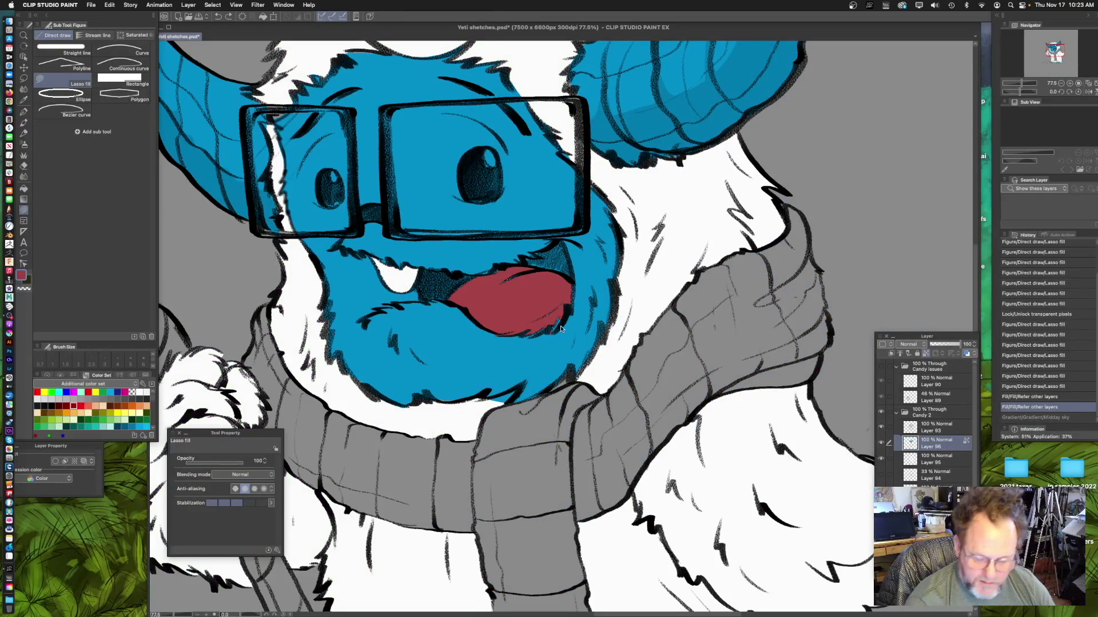
pyautogui.keyDown('super'); pyautogui.moveTo(561, 329); pyautogui.dragTo(568, 307); pyautogui.keyUp('super')
pyautogui.press('super+z')
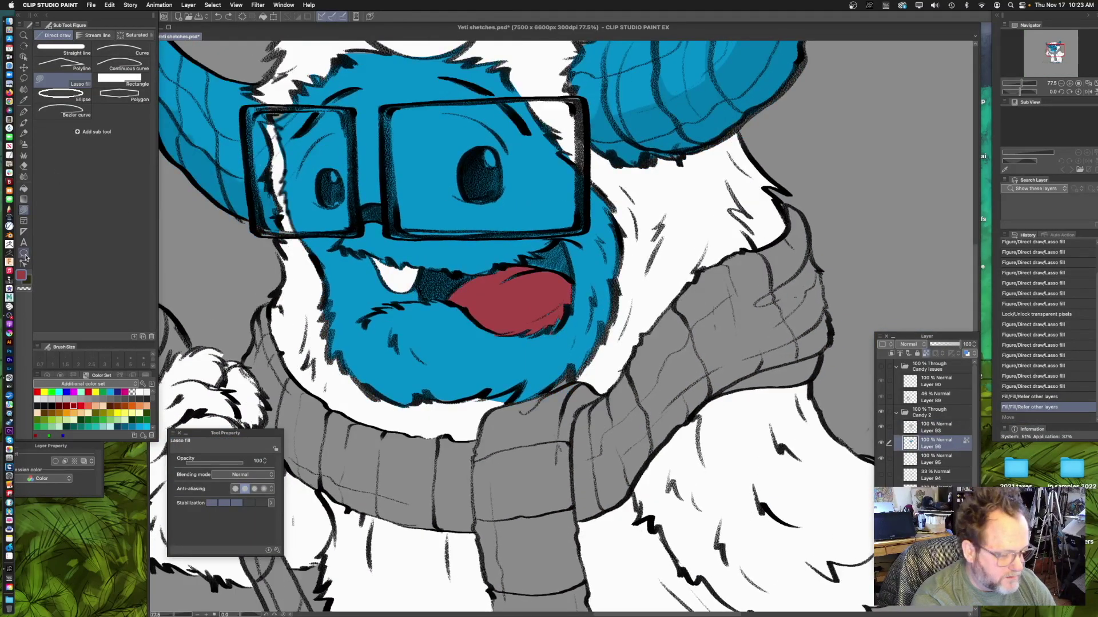
# - Lasso-fill the leftover gaps along the tongue's edges with the same muted red
pyautogui.click(23, 255)
pyautogui.click(24, 210)
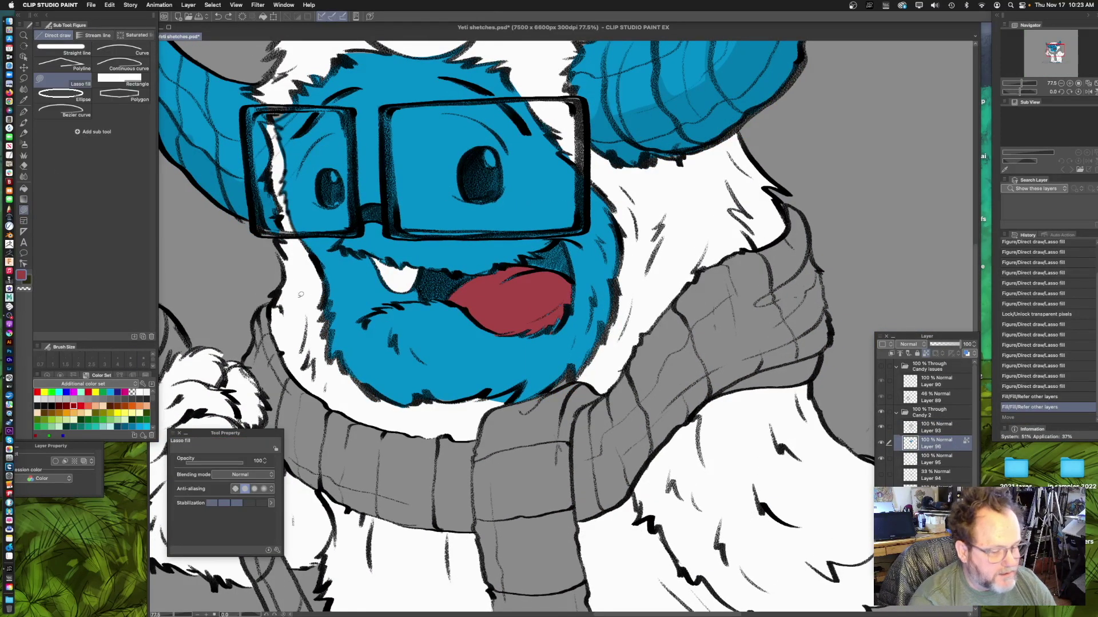
pyautogui.moveTo(555, 326)
pyautogui.mouseDown()
pyautogui.moveTo(568, 308)
pyautogui.moveTo(534, 326)
pyautogui.moveTo(587, 347)
pyautogui.mouseUp()
pyautogui.moveTo(566, 315)
pyautogui.mouseDown()
pyautogui.moveTo(516, 279)
pyautogui.moveTo(563, 303)
pyautogui.mouseUp()
pyautogui.moveTo(534, 321); pyautogui.dragTo(559, 317)
pyautogui.moveTo(540, 268); pyautogui.dragTo(530, 273)
pyautogui.moveTo(542, 317)
pyautogui.mouseDown()
pyautogui.moveTo(542, 290)
pyautogui.moveTo(545, 311)
pyautogui.moveTo(574, 301)
pyautogui.mouseUp()
pyautogui.hscroll(1, 605, 294)
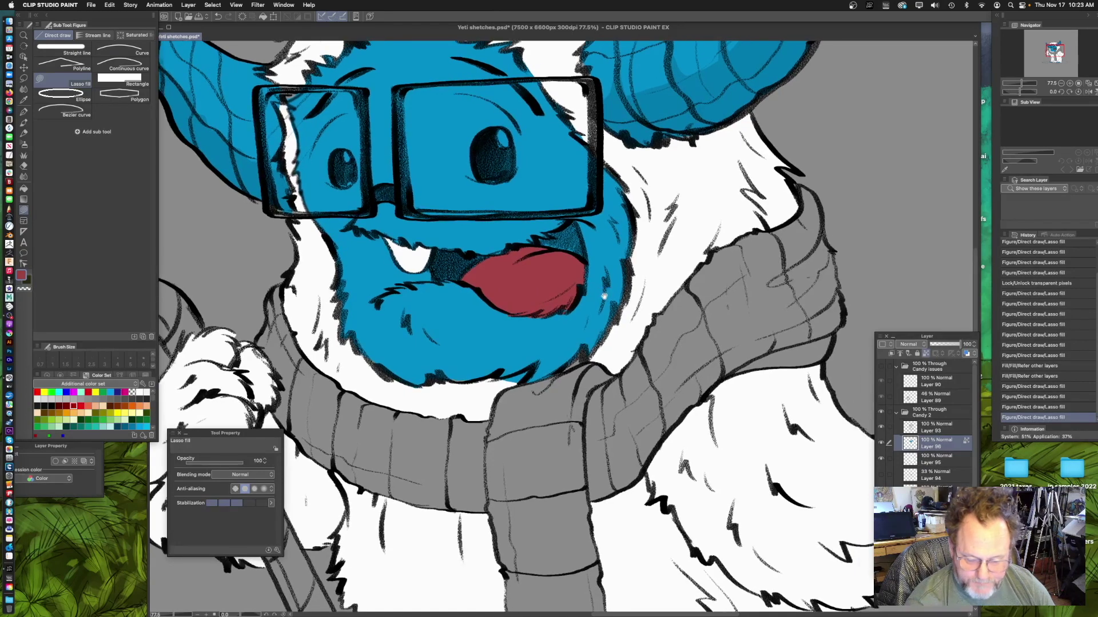
# - Test the transparency lock with muted red lasso fills beside the face and horn and undo them
pyautogui.scroll(-5, 599, 300)
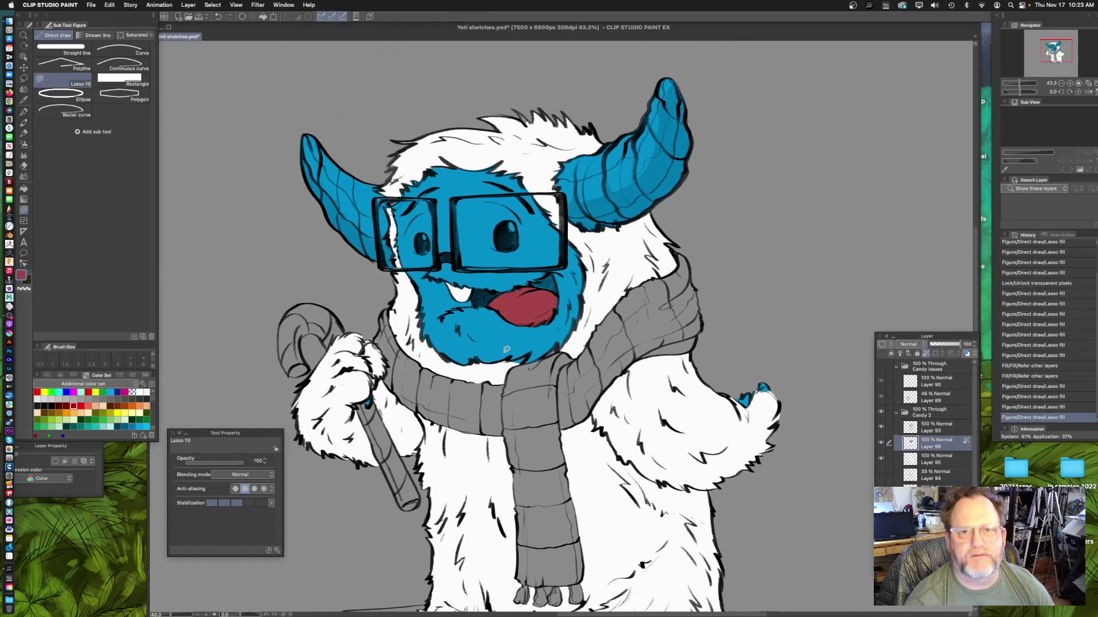
pyautogui.moveTo(665, 254); pyautogui.dragTo(572, 326)
pyautogui.press('super+z')
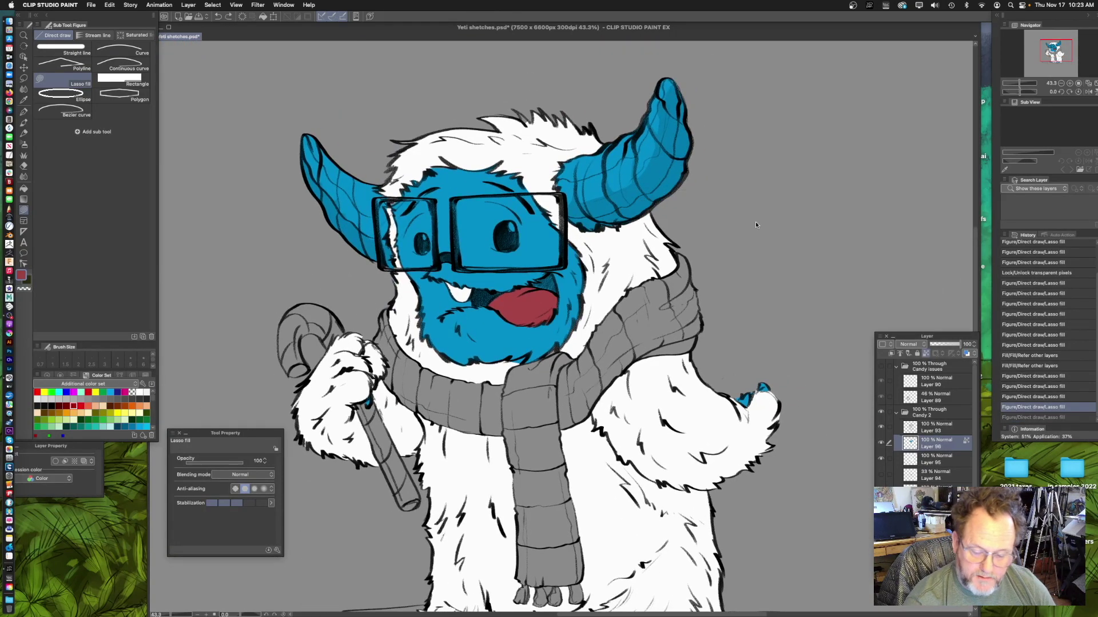
pyautogui.moveTo(749, 247); pyautogui.dragTo(736, 276)
pyautogui.moveTo(712, 156)
pyautogui.mouseDown()
pyautogui.moveTo(686, 241)
pyautogui.moveTo(695, 229)
pyautogui.mouseUp()
pyautogui.press('super+z')
# - Sample the toe blue on the candy cane side foot and darken it for shading
pyautogui.moveTo(617, 415); pyautogui.dragTo(615, 226)
pyautogui.scroll(5, 614, 225)
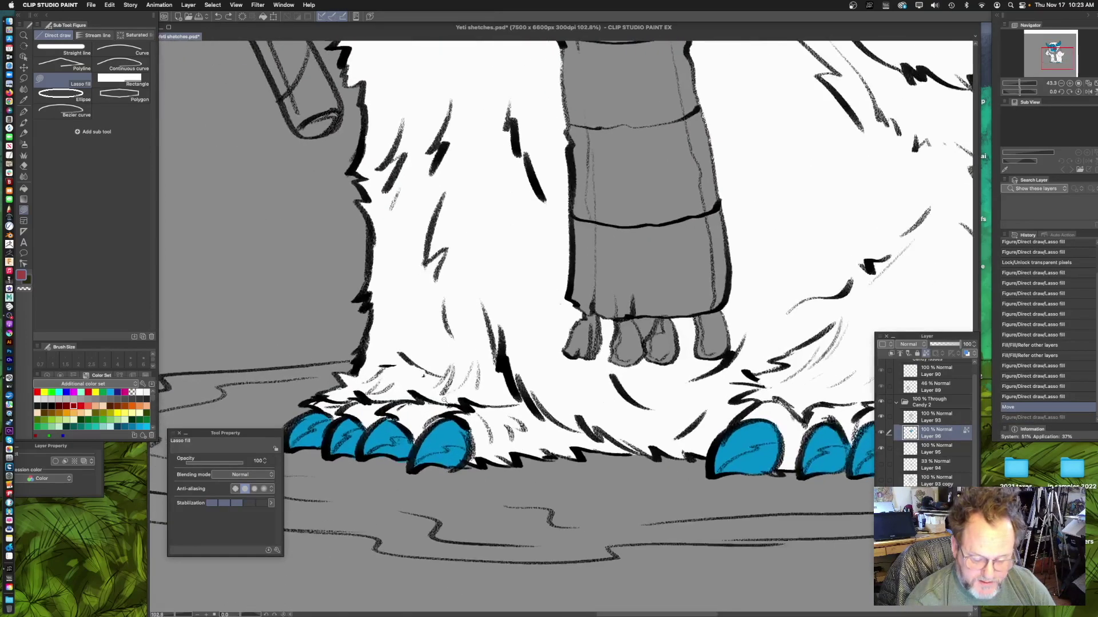
pyautogui.keyDown('alt'); pyautogui.click(448, 430); pyautogui.keyUp('alt')
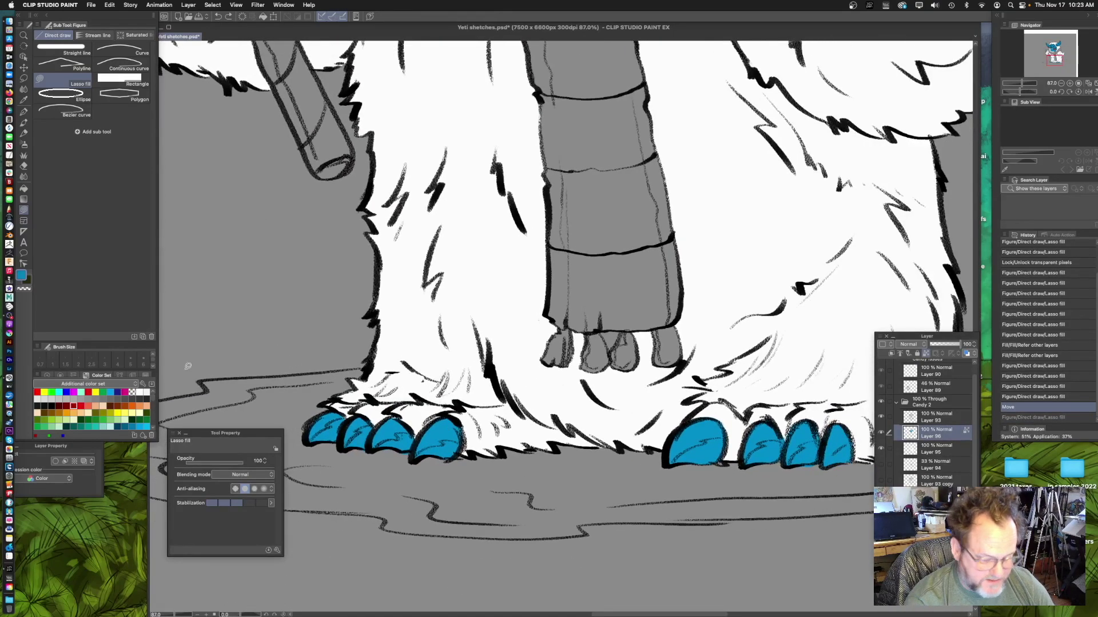
pyautogui.click(20, 275)
pyautogui.click(652, 139)
pyautogui.click(751, 80)
# - Lasso-fill darker blue shadows on the toes of the candy cane side foot
pyautogui.moveTo(463, 441)
pyautogui.mouseDown()
pyautogui.moveTo(510, 351)
pyautogui.moveTo(464, 366)
pyautogui.moveTo(513, 349)
pyautogui.mouseUp()
pyautogui.moveTo(552, 338); pyautogui.dragTo(572, 329)
pyautogui.moveTo(452, 338)
pyautogui.mouseDown()
pyautogui.moveTo(478, 348)
pyautogui.moveTo(552, 330)
pyautogui.moveTo(442, 349)
pyautogui.moveTo(471, 346)
pyautogui.mouseUp()
pyautogui.moveTo(505, 325); pyautogui.dragTo(511, 325)
pyautogui.moveTo(444, 320); pyautogui.dragTo(442, 346)
pyautogui.moveTo(753, 326)
pyautogui.mouseDown()
pyautogui.moveTo(520, 301)
pyautogui.moveTo(648, 279)
pyautogui.mouseUp()
pyautogui.moveTo(325, 294); pyautogui.dragTo(365, 305)
# - Lasso-fill darker blue shadows on the toes of the other foot
pyautogui.moveTo(788, 312); pyautogui.dragTo(532, 313)
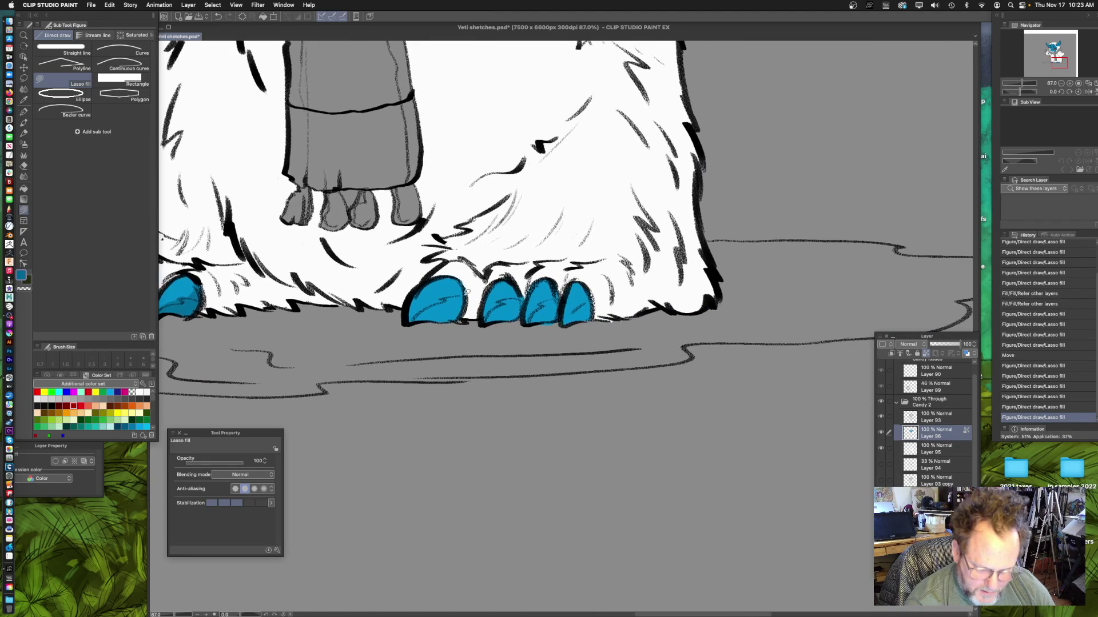
pyautogui.moveTo(438, 298)
pyautogui.mouseDown()
pyautogui.moveTo(466, 303)
pyautogui.moveTo(478, 291)
pyautogui.moveTo(501, 308)
pyautogui.moveTo(496, 298)
pyautogui.moveTo(449, 313)
pyautogui.moveTo(480, 315)
pyautogui.moveTo(466, 318)
pyautogui.moveTo(510, 296)
pyautogui.moveTo(483, 331)
pyautogui.moveTo(508, 492)
pyautogui.mouseUp()
pyautogui.hscroll(1, 466, 303)
pyautogui.hscroll(1, 549, 303)
pyautogui.moveTo(569, 313); pyautogui.dragTo(618, 369)
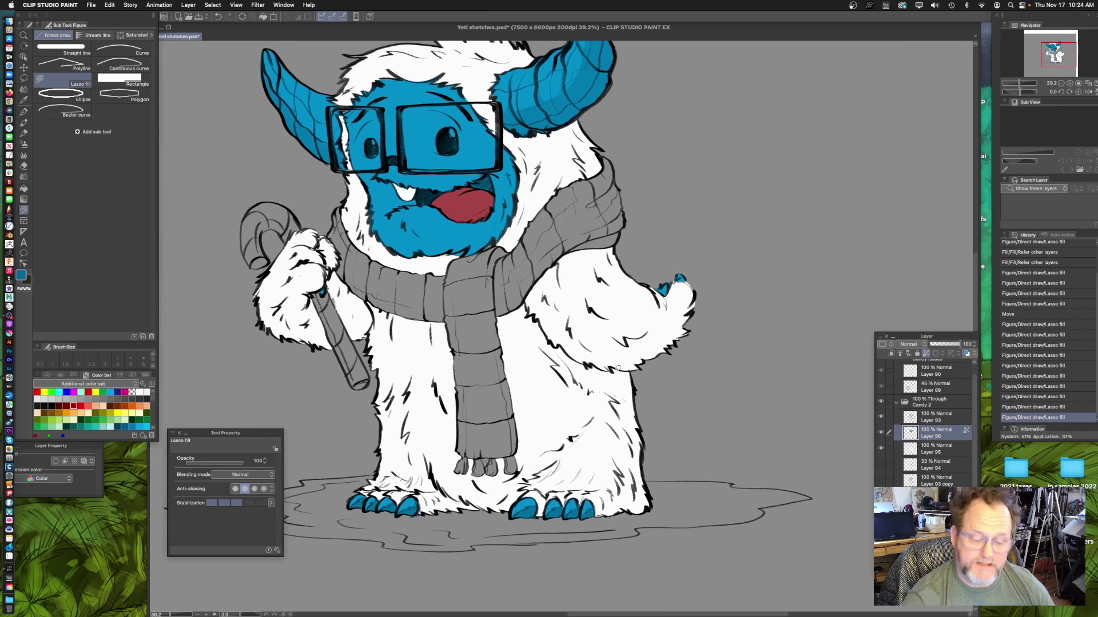
# - Select the white fur base layer and toggle its visibility to check what it covers
pyautogui.click(952, 452)
pyautogui.click(881, 448)
pyautogui.click(881, 448)
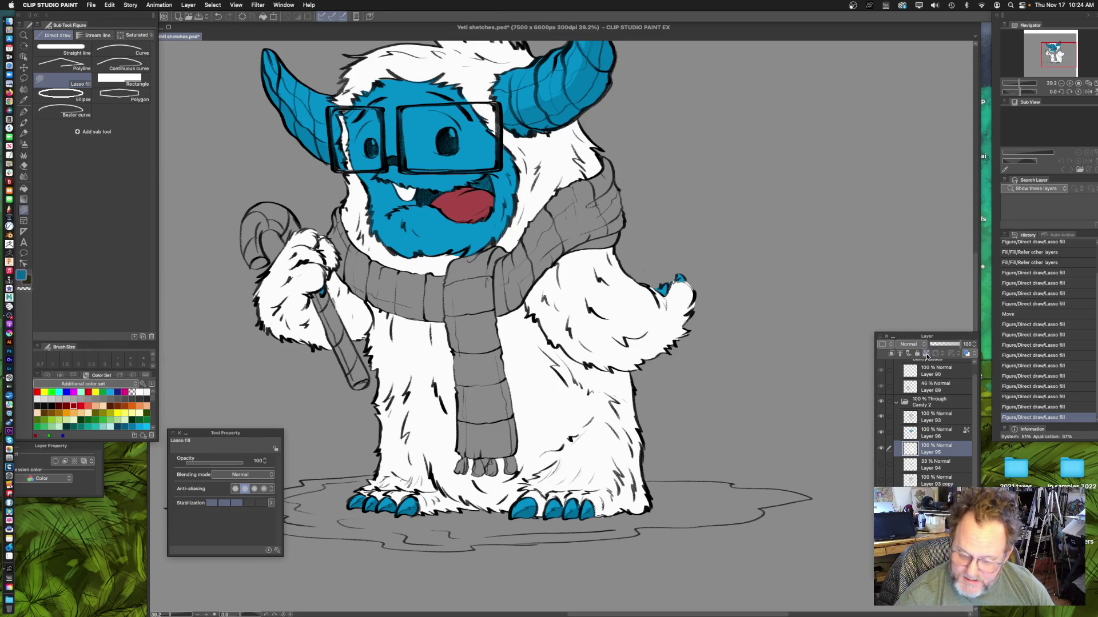
pyautogui.moveTo(798, 498); pyautogui.dragTo(785, 455)
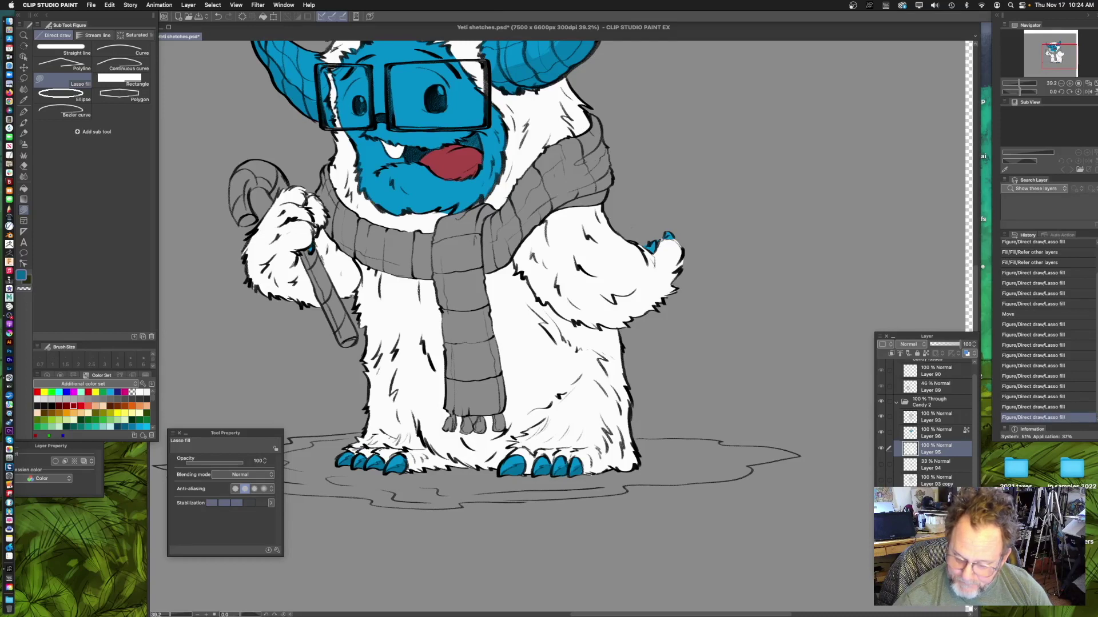
pyautogui.rightClick(947, 455)
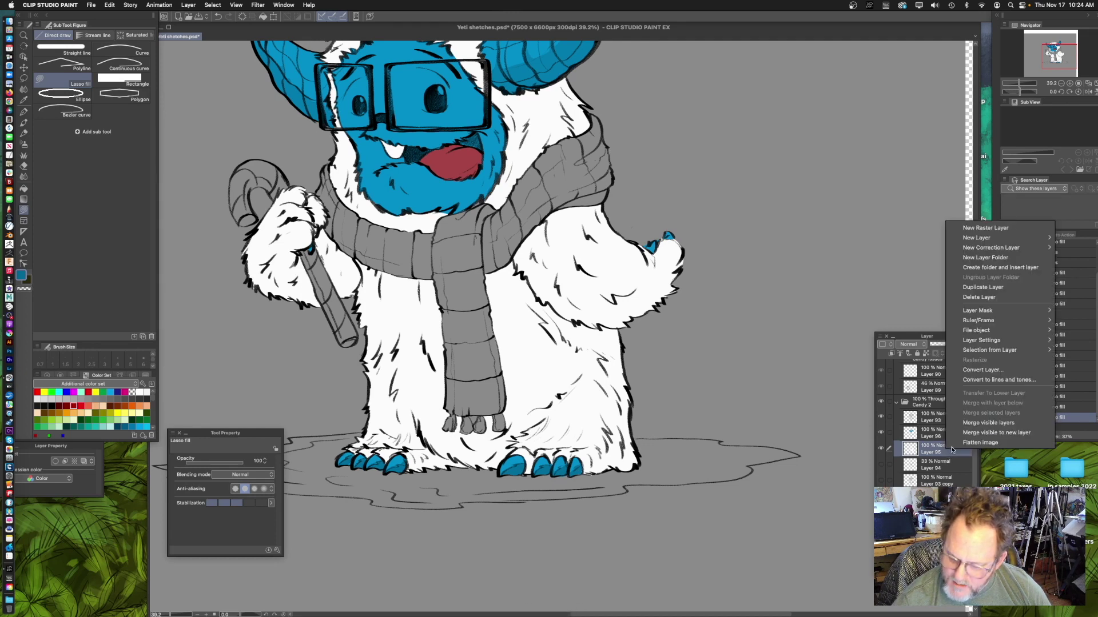
pyautogui.moveTo(1011, 351)
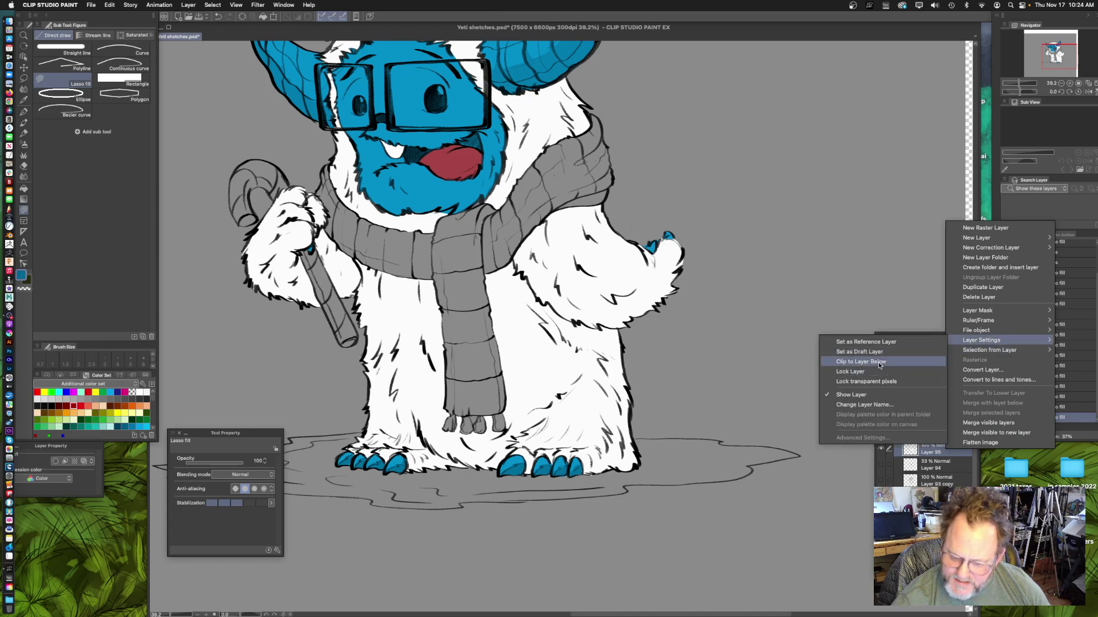
pyautogui.click(934, 459)
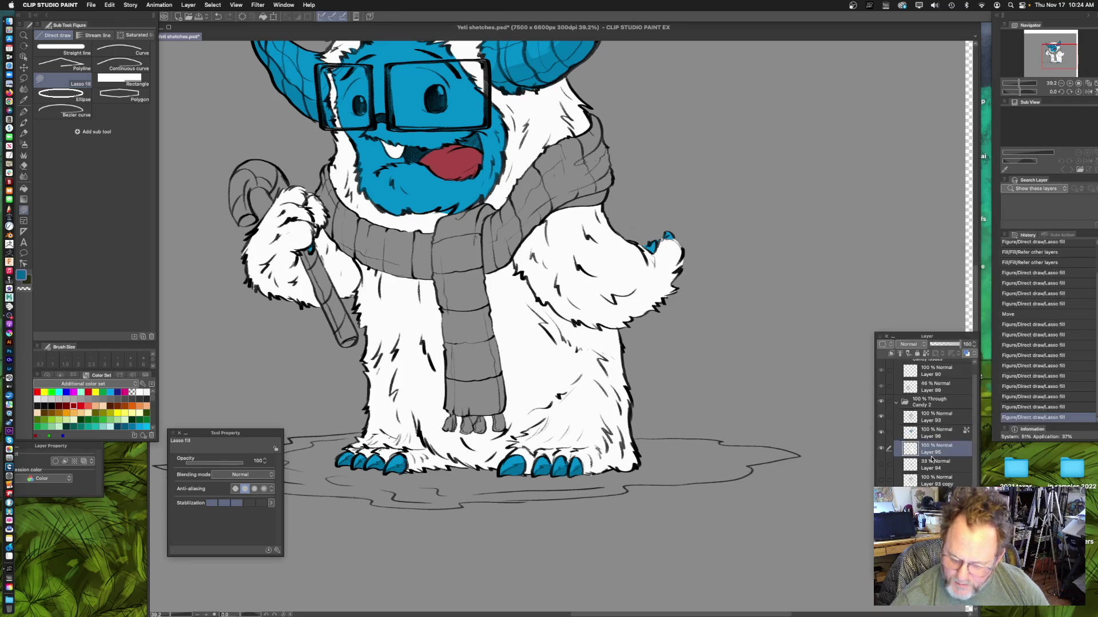
# - Add a new raster layer directly above the white fur base and clip it to the layer below
pyautogui.press('super+shift+n')
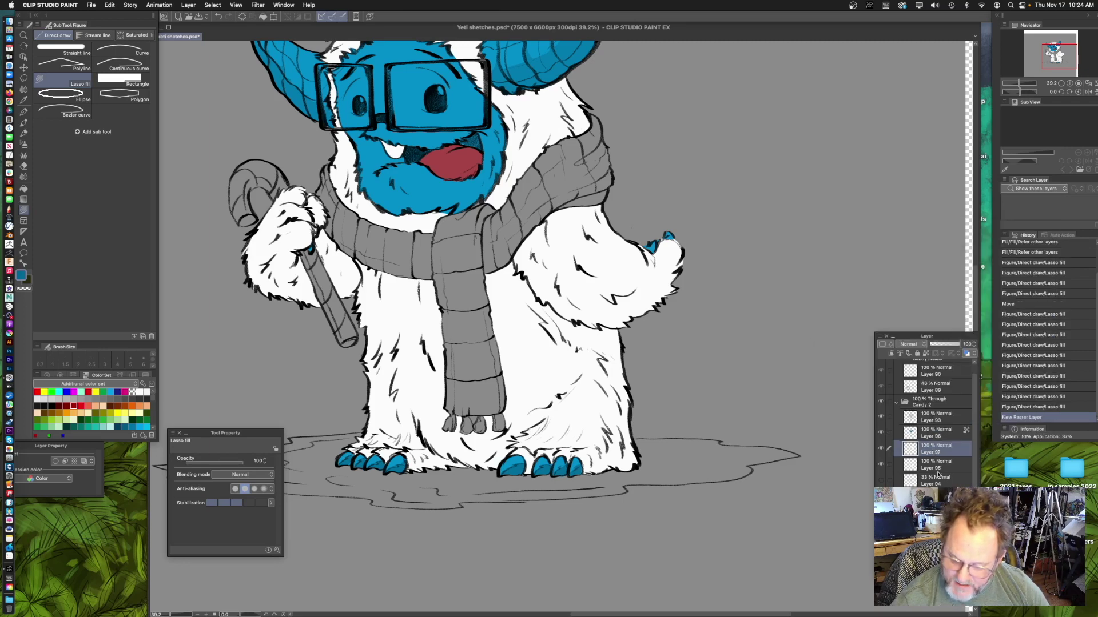
pyautogui.rightClick(944, 452)
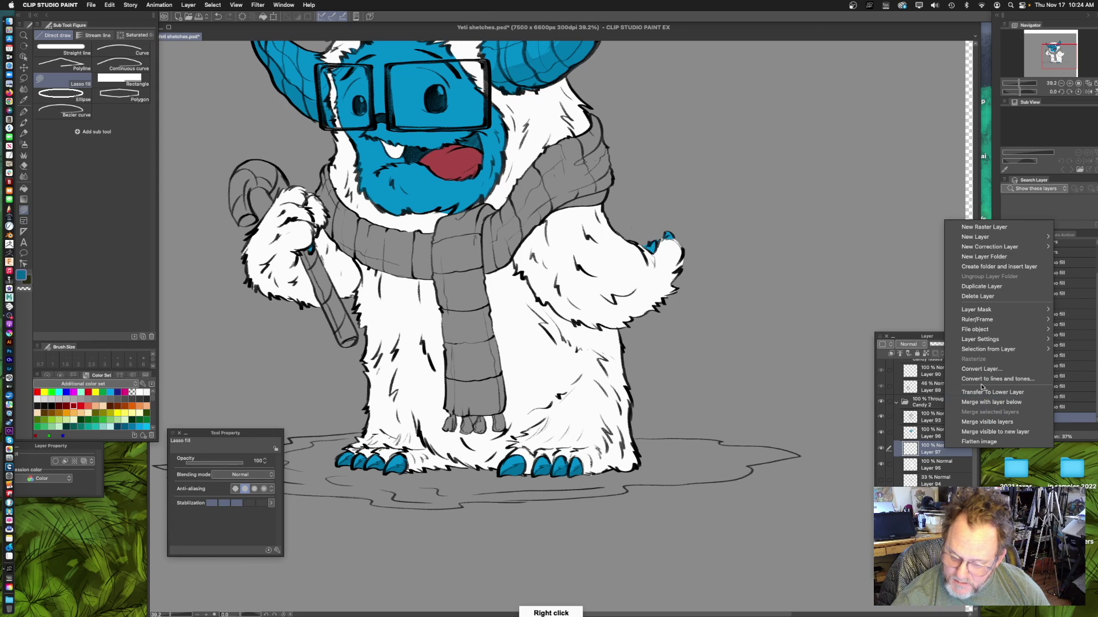
pyautogui.moveTo(989, 341)
pyautogui.click(882, 359)
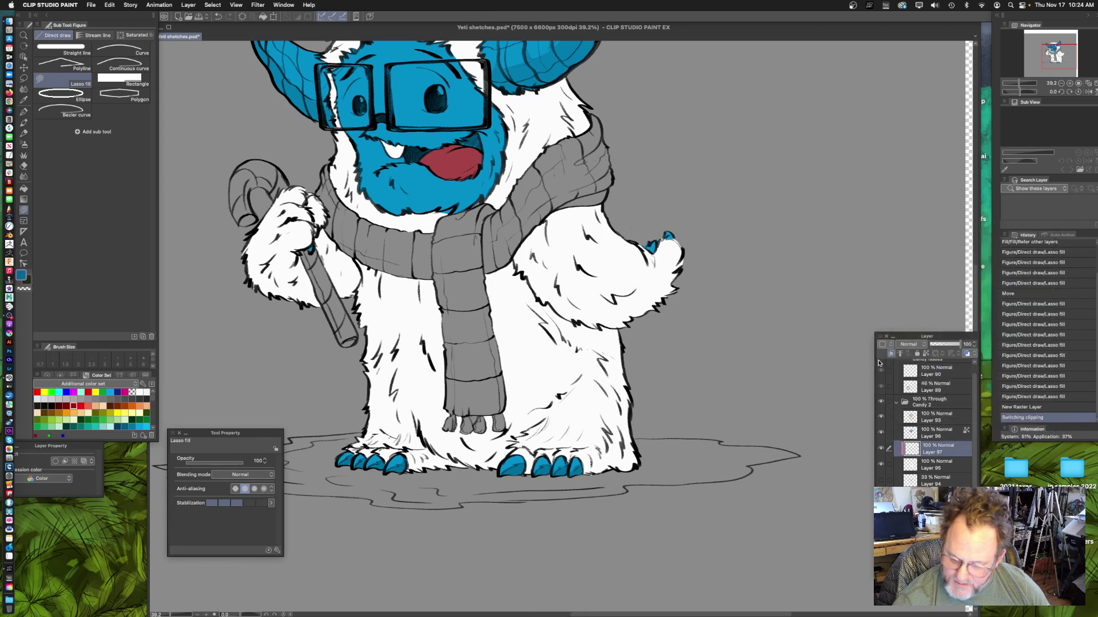
pyautogui.hscroll(-2, 497, 296)
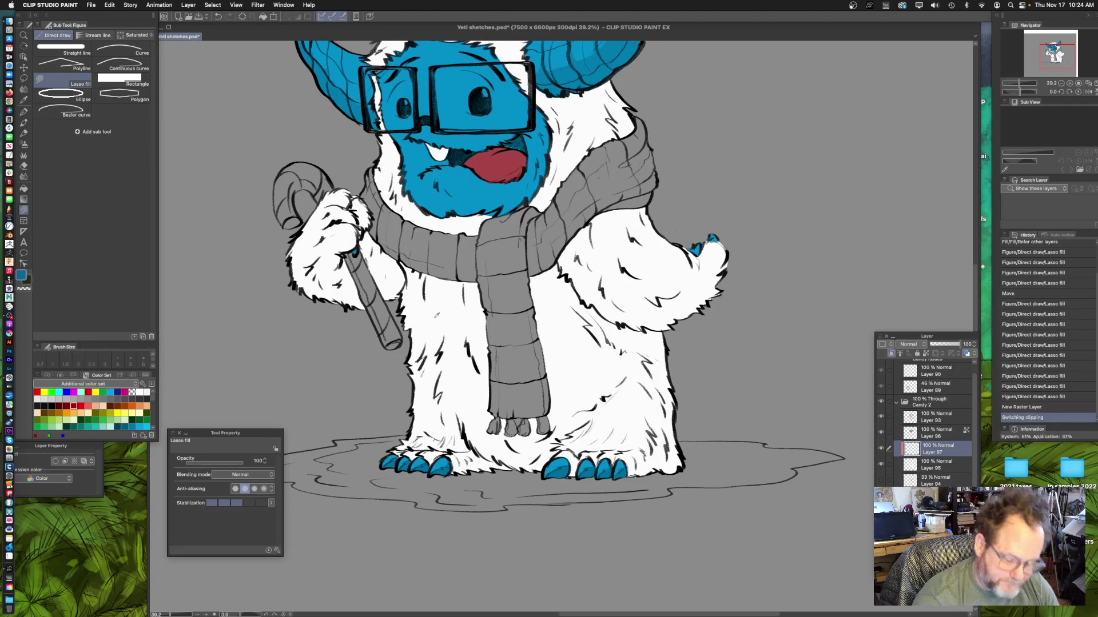
# - Choose the Lasso fill tool and set the drawing colour to a pale purple-grey (hex C5BBCA)
pyautogui.click(24, 264)
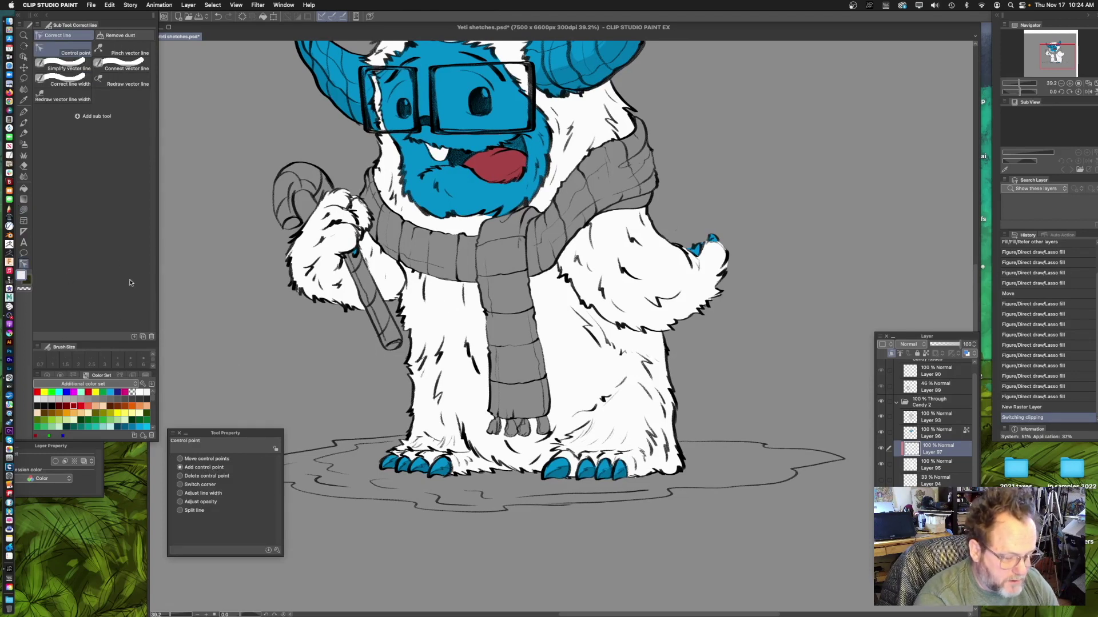
pyautogui.click(23, 210)
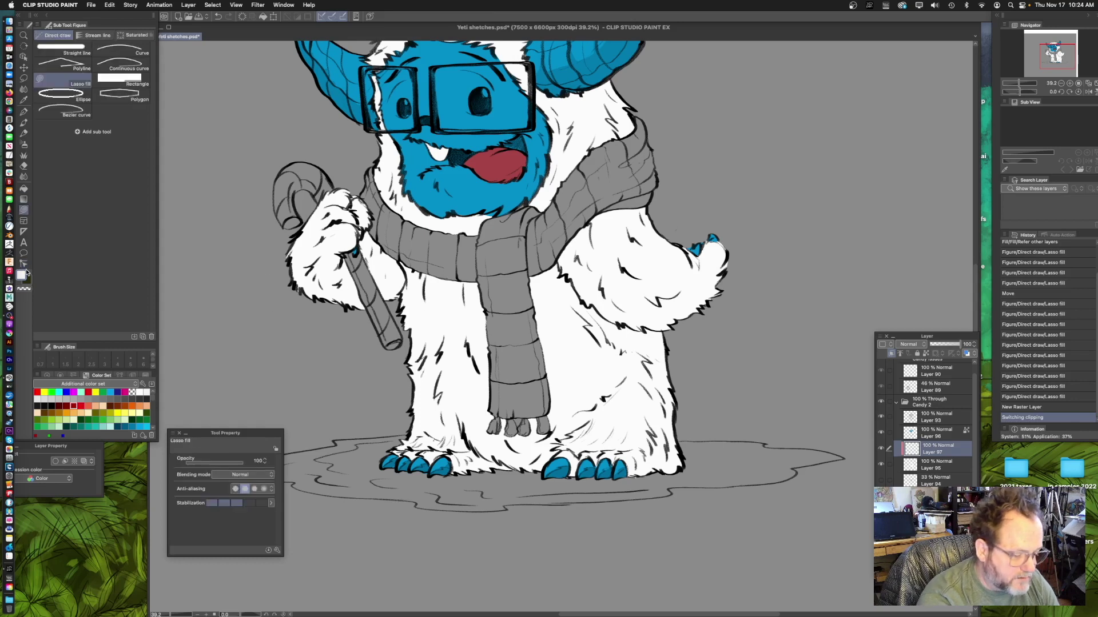
pyautogui.click(21, 276)
pyautogui.moveTo(552, 107); pyautogui.dragTo(550, 116)
pyautogui.moveTo(664, 204); pyautogui.dragTo(659, 131)
pyautogui.moveTo(551, 122); pyautogui.dragTo(558, 124)
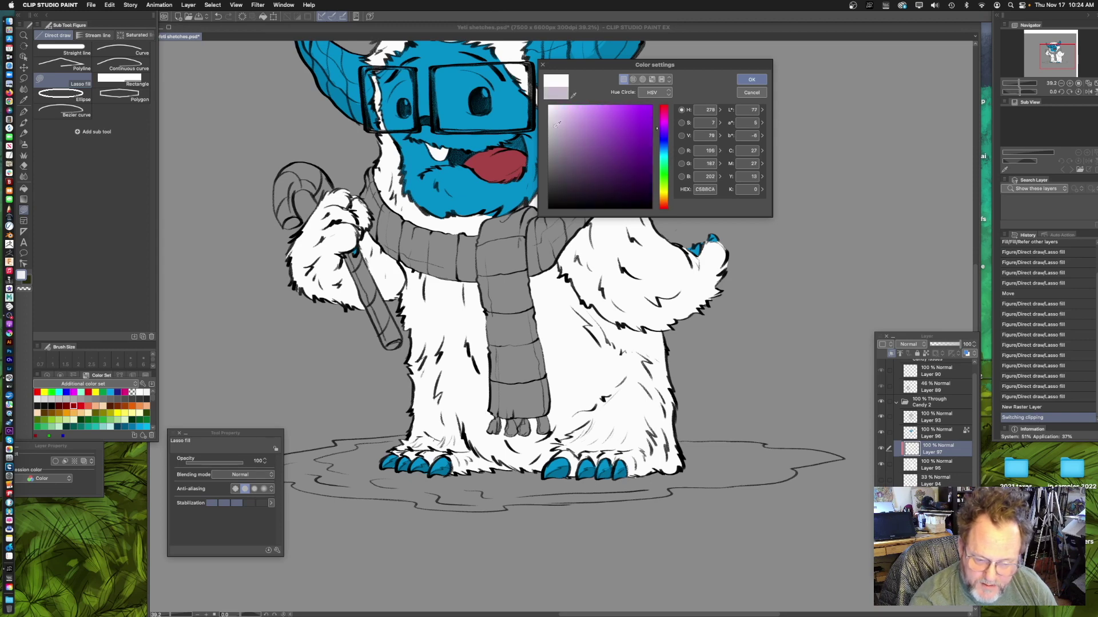
pyautogui.click(751, 80)
pyautogui.moveTo(714, 223); pyautogui.dragTo(670, 250)
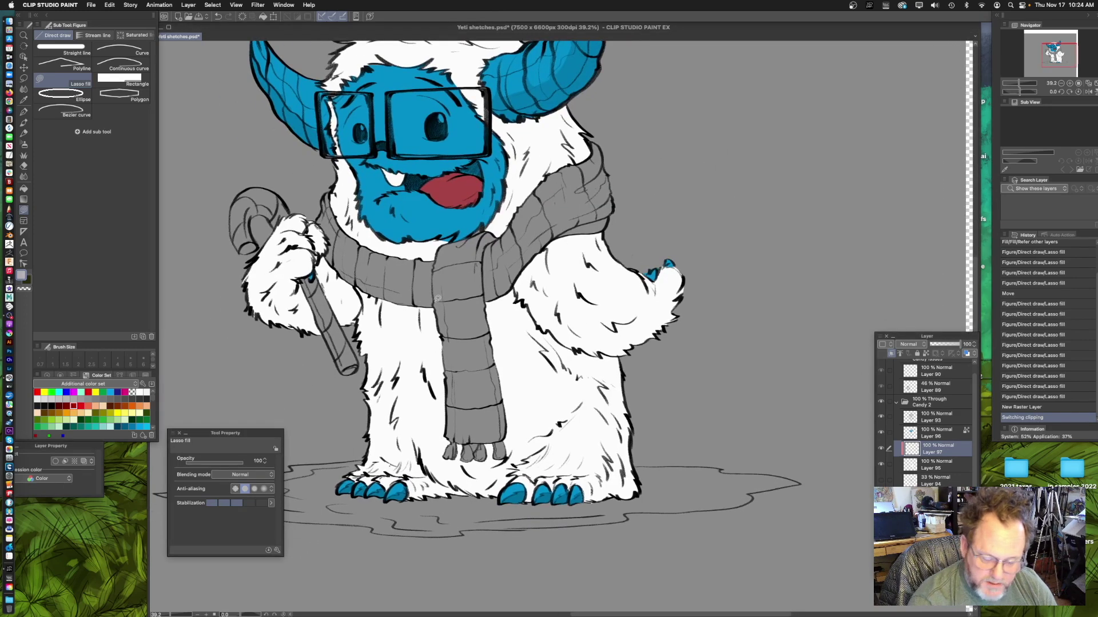
pyautogui.moveTo(415, 325); pyautogui.dragTo(412, 316)
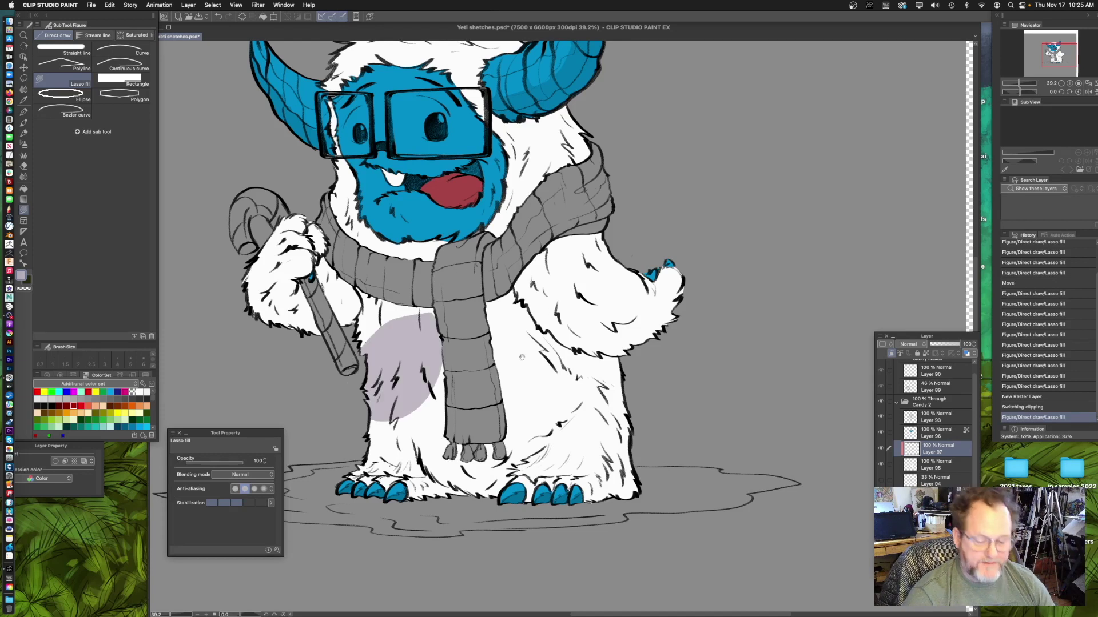
pyautogui.scroll(2, 522, 357)
pyautogui.hscroll(-2, 522, 357)
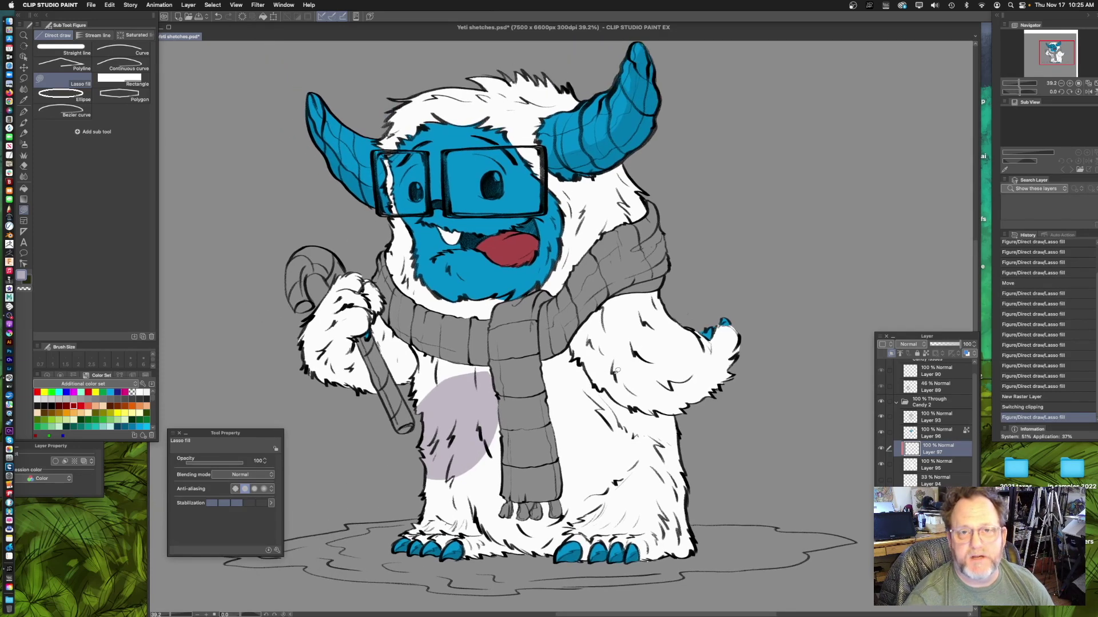
pyautogui.click(880, 449)
pyautogui.click(880, 450)
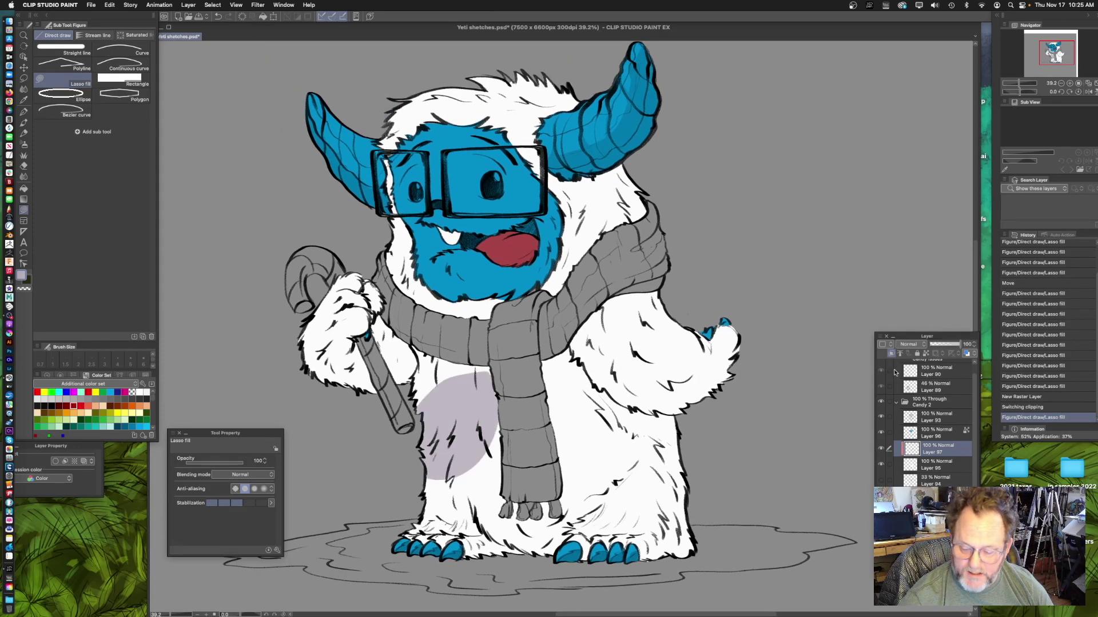
pyautogui.click(908, 344)
pyautogui.click(907, 371)
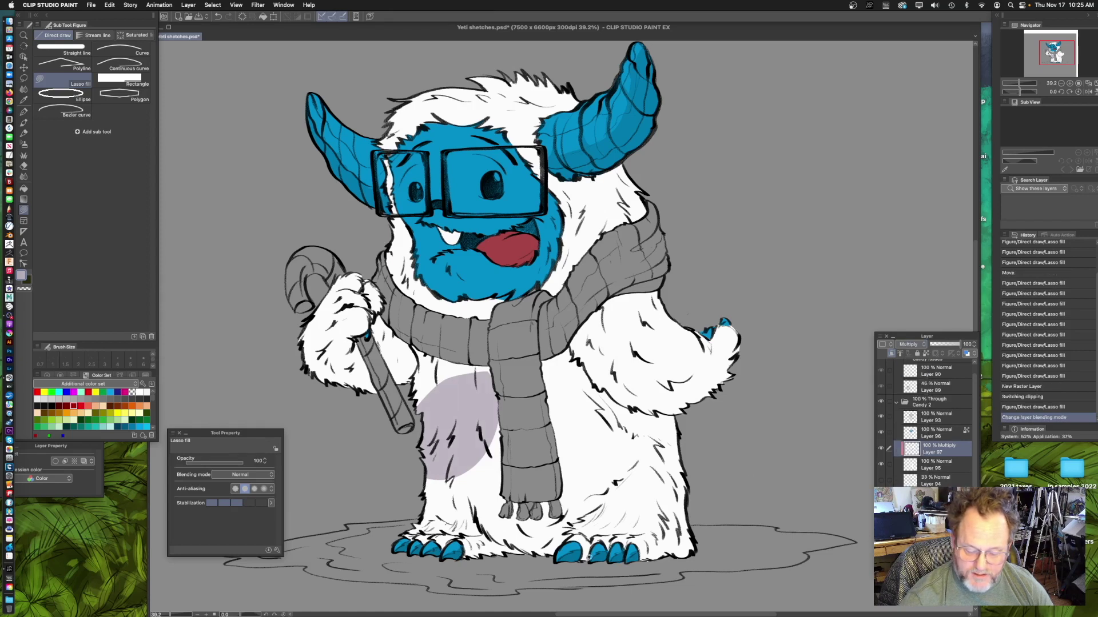
pyautogui.press('super+z')
pyautogui.press('super+z')
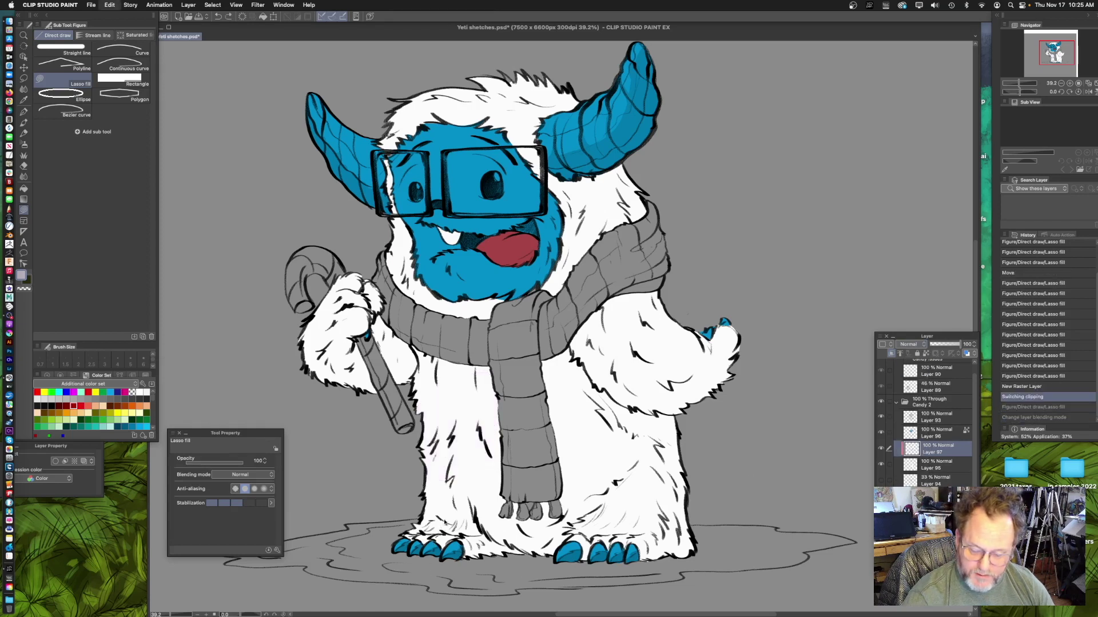
# - Set the clipped shading layer to Multiply and lasso-fill a shadow on the outer and lower fur of the candy cane hand
pyautogui.click(918, 346)
pyautogui.click(906, 371)
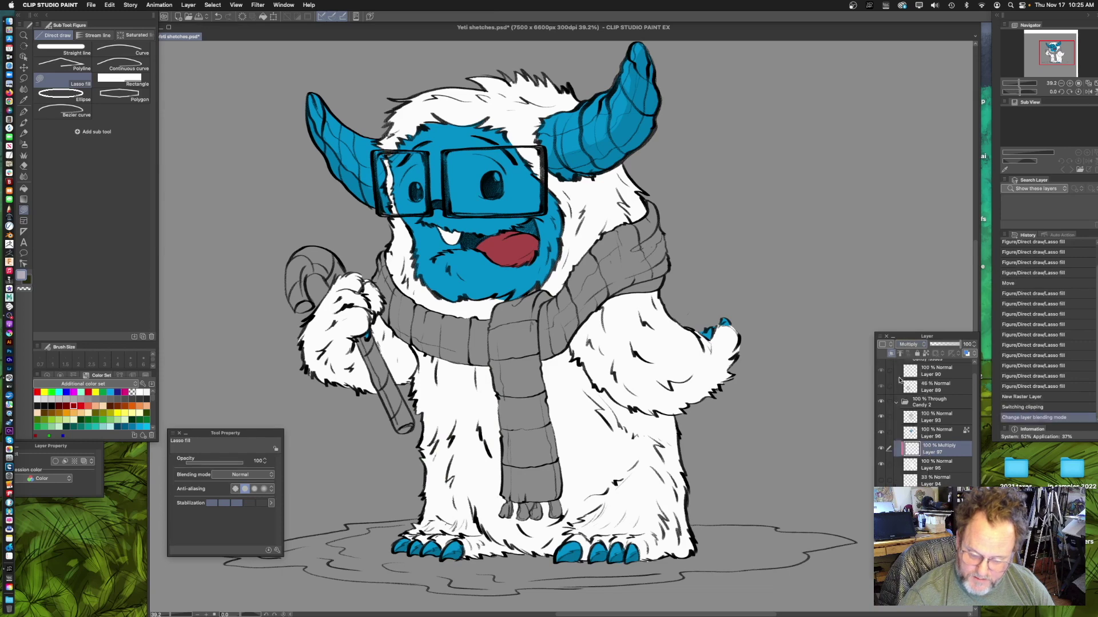
pyautogui.scroll(6, 388, 325)
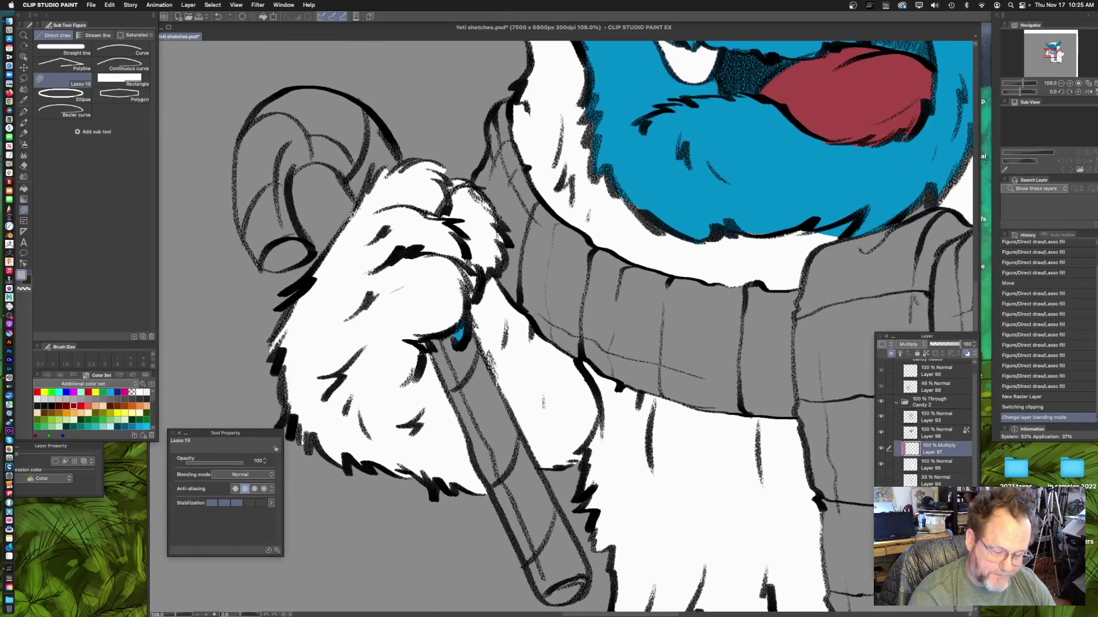
pyautogui.moveTo(352, 213)
pyautogui.mouseDown()
pyautogui.moveTo(301, 298)
pyautogui.moveTo(343, 400)
pyautogui.moveTo(416, 379)
pyautogui.moveTo(492, 450)
pyautogui.moveTo(246, 486)
pyautogui.mouseUp()
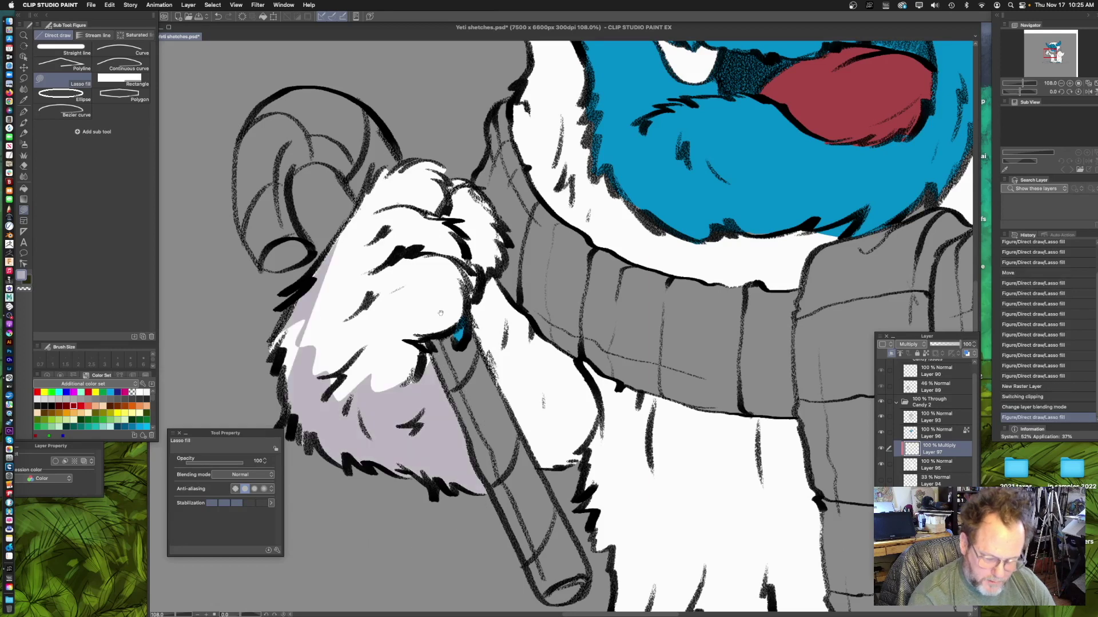
pyautogui.moveTo(286, 343); pyautogui.dragTo(325, 350)
pyautogui.moveTo(319, 302)
pyautogui.mouseDown()
pyautogui.moveTo(309, 354)
pyautogui.moveTo(347, 337)
pyautogui.mouseUp()
# - Lasso-fill a shadow on the forearm fur behind the candy cane, redoing it with a ragged furry edge
pyautogui.moveTo(524, 388)
pyautogui.mouseDown()
pyautogui.moveTo(478, 339)
pyautogui.moveTo(413, 316)
pyautogui.moveTo(424, 305)
pyautogui.moveTo(527, 303)
pyautogui.moveTo(496, 409)
pyautogui.mouseUp()
pyautogui.moveTo(603, 338)
pyautogui.mouseDown()
pyautogui.moveTo(523, 312)
pyautogui.moveTo(469, 340)
pyautogui.moveTo(526, 341)
pyautogui.mouseUp()
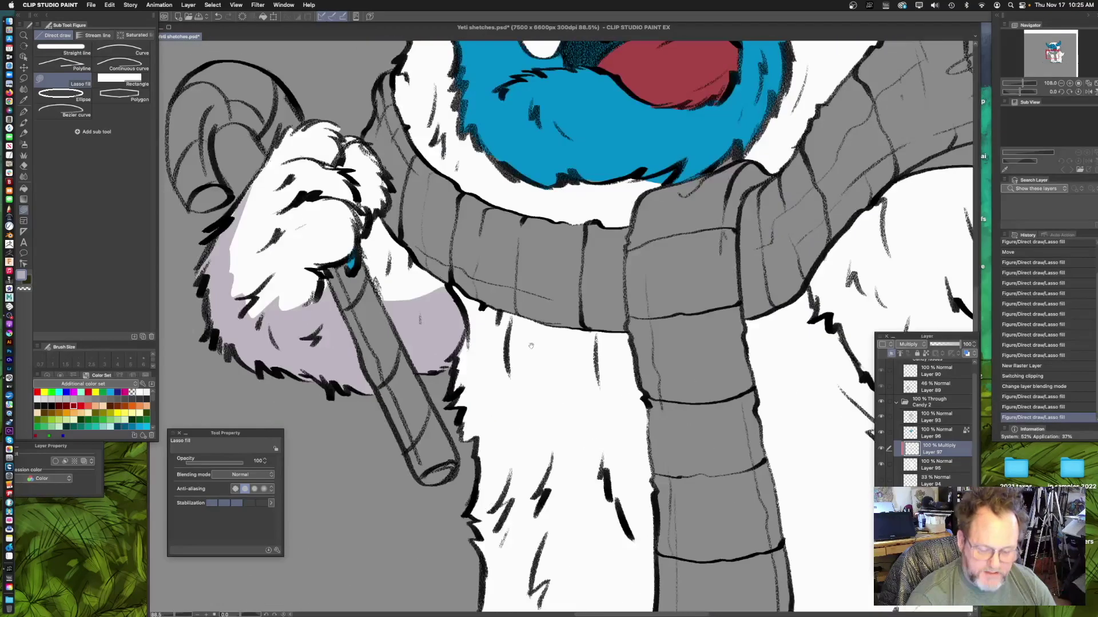
pyautogui.press('super+z')
pyautogui.moveTo(423, 278)
pyautogui.mouseDown()
pyautogui.moveTo(459, 297)
pyautogui.moveTo(465, 332)
pyautogui.moveTo(426, 379)
pyautogui.mouseUp()
pyautogui.scroll(2, 452, 326)
pyautogui.moveTo(377, 246); pyautogui.dragTo(437, 312)
# - Lasso-fill the shadow cast below the scarf across both sides of the chest and onto the shoulder
pyautogui.scroll(-2, 458, 312)
pyautogui.hscroll(2, 457, 311)
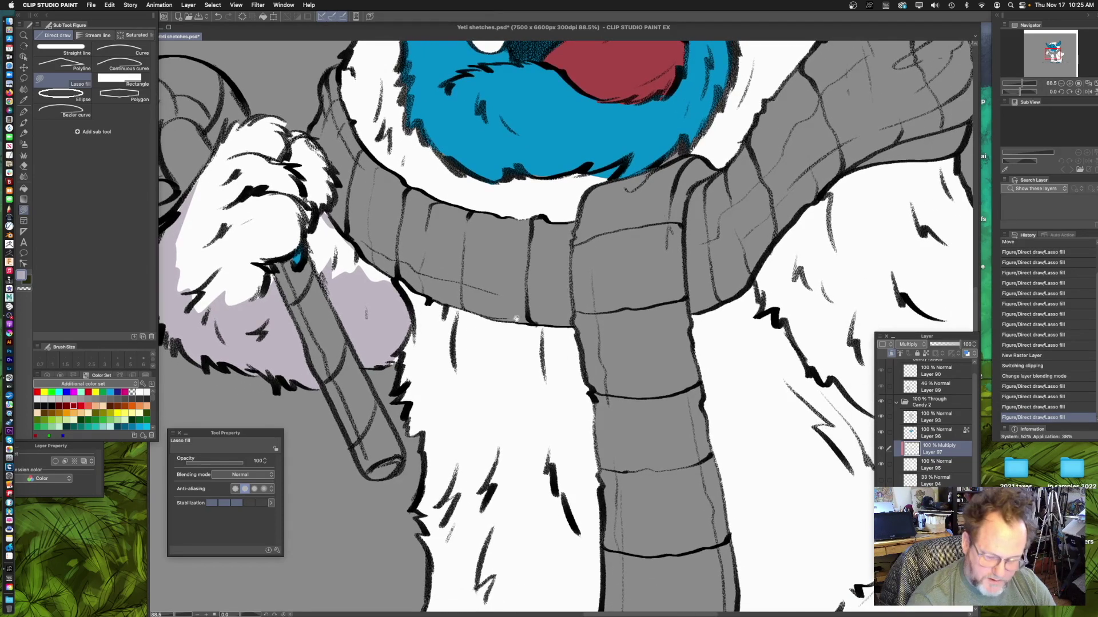
pyautogui.moveTo(393, 352)
pyautogui.mouseDown()
pyautogui.moveTo(412, 312)
pyautogui.moveTo(552, 349)
pyautogui.moveTo(618, 333)
pyautogui.moveTo(514, 275)
pyautogui.mouseUp()
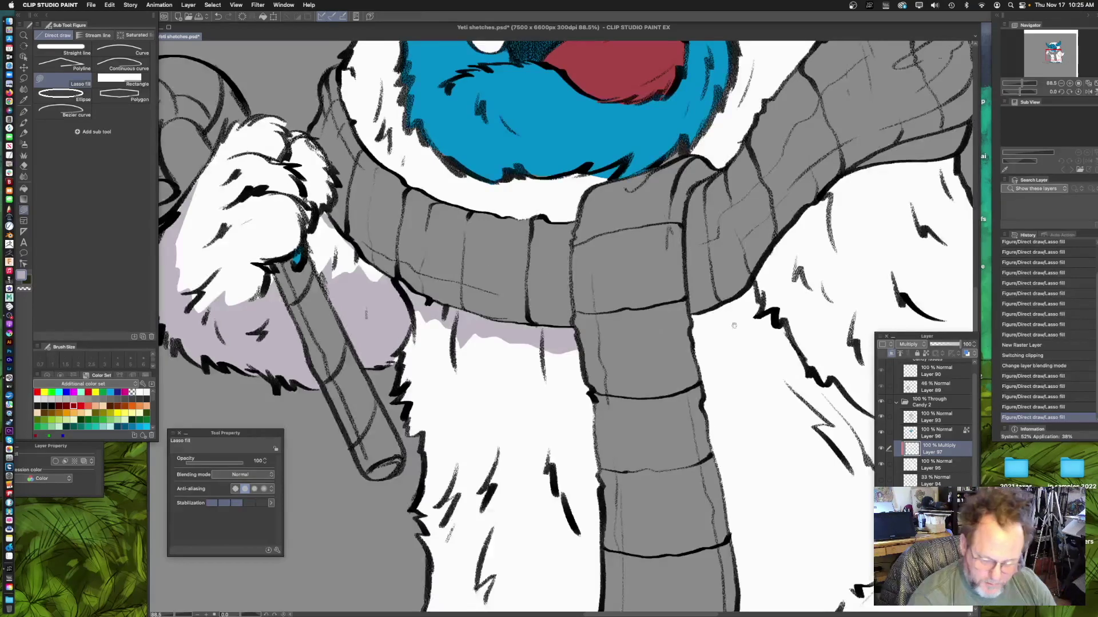
pyautogui.hscroll(5, 443, 382)
pyautogui.scroll(1, 443, 382)
pyautogui.moveTo(479, 366)
pyautogui.mouseDown()
pyautogui.moveTo(652, 223)
pyautogui.moveTo(762, 193)
pyautogui.moveTo(735, 175)
pyautogui.mouseUp()
# - Lasso-fill shadows on the inner edge of the outstretched arm and on the body side beneath it
pyautogui.hscroll(5, 629, 240)
pyautogui.scroll(-3, 629, 240)
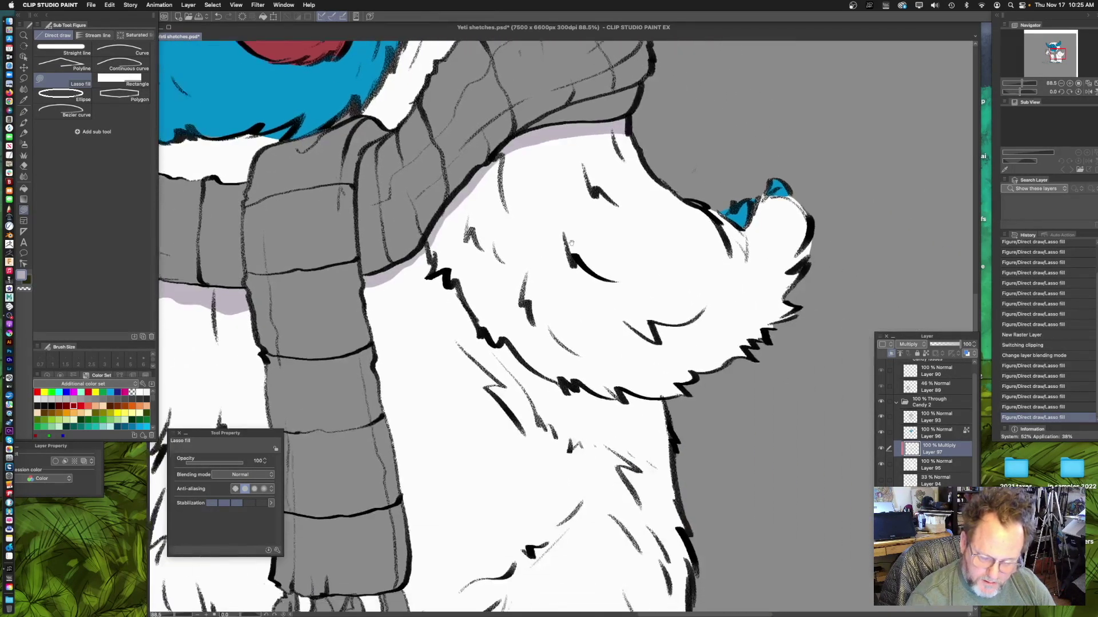
pyautogui.moveTo(467, 128)
pyautogui.mouseDown()
pyautogui.moveTo(453, 223)
pyautogui.moveTo(485, 280)
pyautogui.moveTo(549, 342)
pyautogui.moveTo(646, 374)
pyautogui.moveTo(582, 382)
pyautogui.moveTo(496, 353)
pyautogui.moveTo(432, 300)
pyautogui.moveTo(391, 224)
pyautogui.mouseUp()
pyautogui.scroll(-3, 462, 183)
pyautogui.hscroll(2, 462, 182)
pyautogui.moveTo(332, 136)
pyautogui.mouseDown()
pyautogui.moveTo(443, 314)
pyautogui.moveTo(509, 360)
pyautogui.moveTo(564, 425)
pyautogui.moveTo(637, 448)
pyautogui.moveTo(603, 269)
pyautogui.moveTo(492, 243)
pyautogui.moveTo(391, 152)
pyautogui.mouseUp()
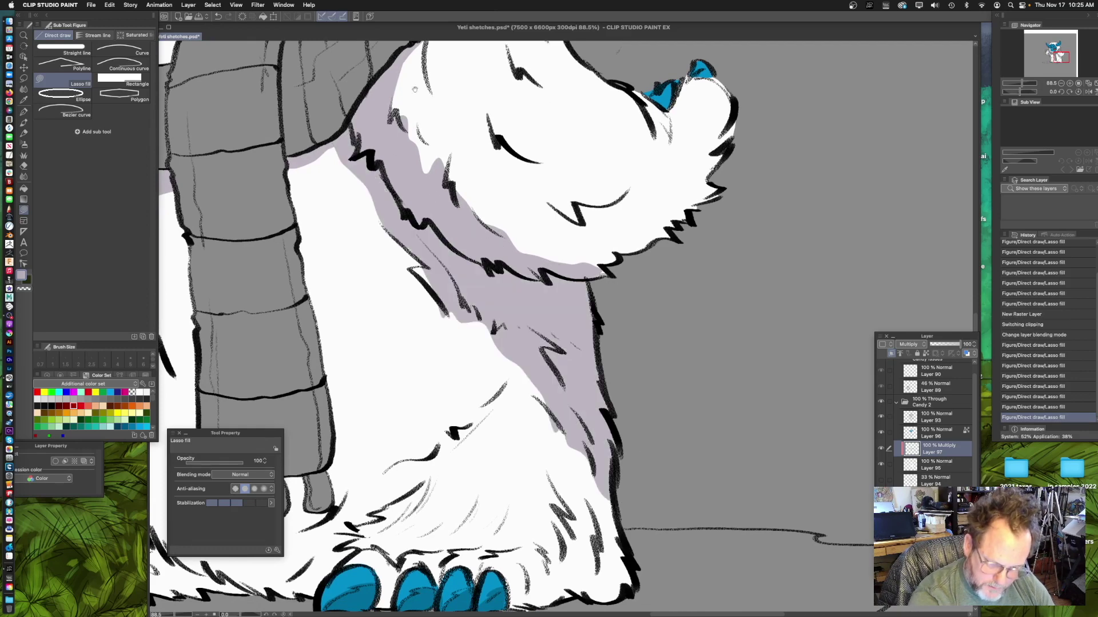
# - Lasso-fill shadows down the body edge on the candy cane side and over the fur of that foot
pyautogui.moveTo(650, 260); pyautogui.dragTo(615, 304)
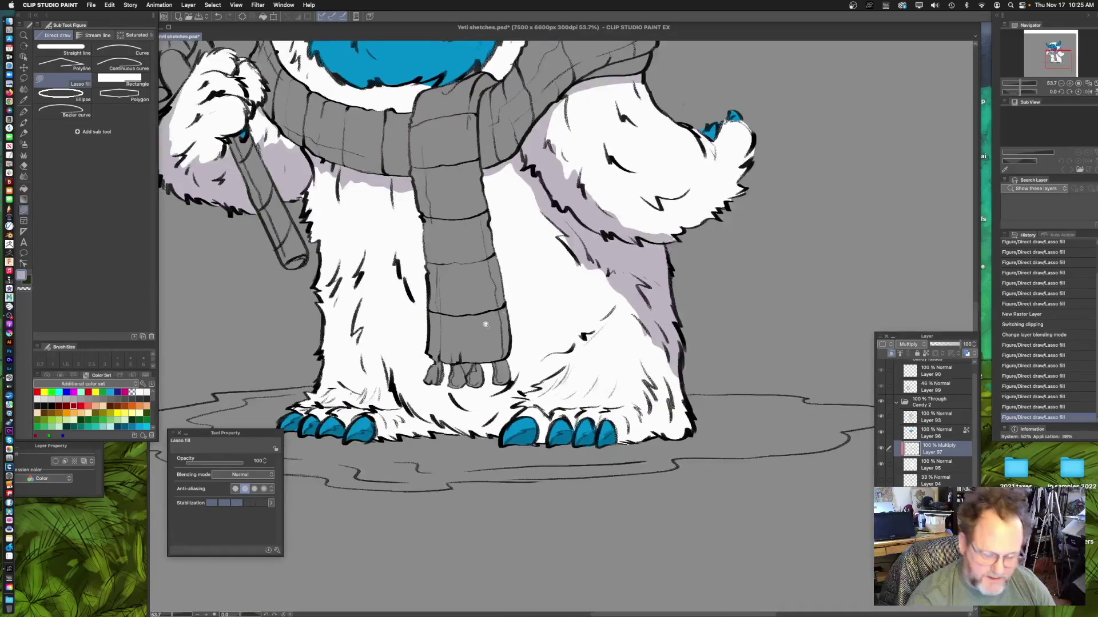
pyautogui.moveTo(488, 320); pyautogui.dragTo(515, 325)
pyautogui.moveTo(515, 325); pyautogui.dragTo(590, 366)
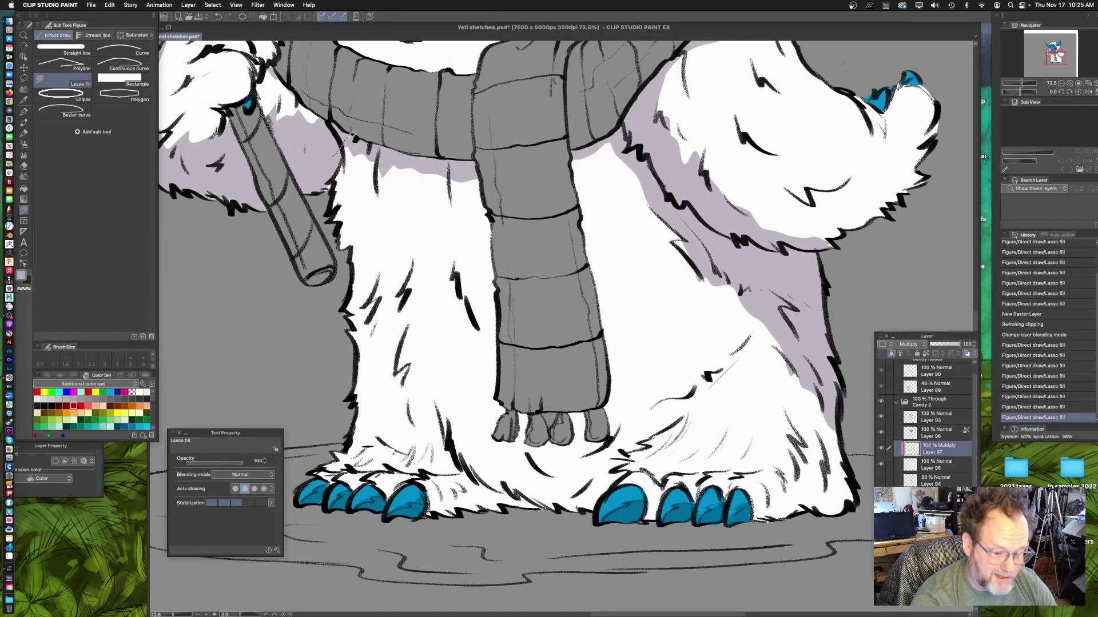
pyautogui.moveTo(355, 180)
pyautogui.mouseDown()
pyautogui.moveTo(365, 232)
pyautogui.moveTo(337, 302)
pyautogui.moveTo(336, 269)
pyautogui.mouseUp()
pyautogui.moveTo(358, 275)
pyautogui.mouseDown()
pyautogui.moveTo(356, 212)
pyautogui.moveTo(342, 283)
pyautogui.moveTo(367, 304)
pyautogui.moveTo(393, 404)
pyautogui.moveTo(329, 403)
pyautogui.moveTo(320, 377)
pyautogui.mouseUp()
pyautogui.scroll(-3, 499, 243)
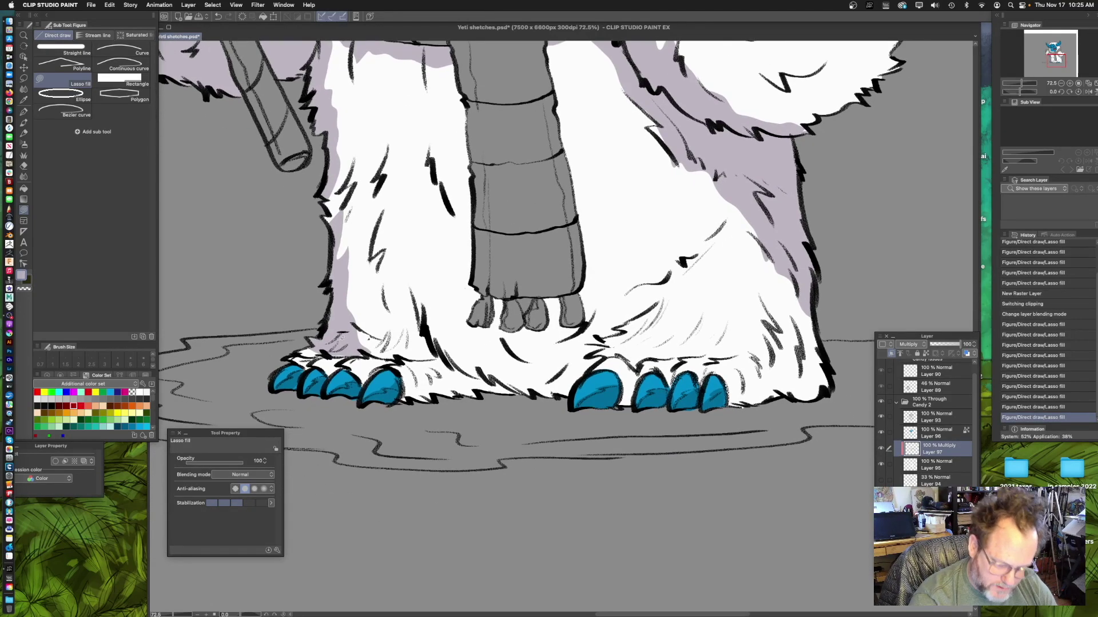
pyautogui.moveTo(377, 331)
pyautogui.mouseDown()
pyautogui.moveTo(412, 304)
pyautogui.moveTo(440, 349)
pyautogui.moveTo(506, 386)
pyautogui.moveTo(408, 418)
pyautogui.moveTo(317, 378)
pyautogui.mouseUp()
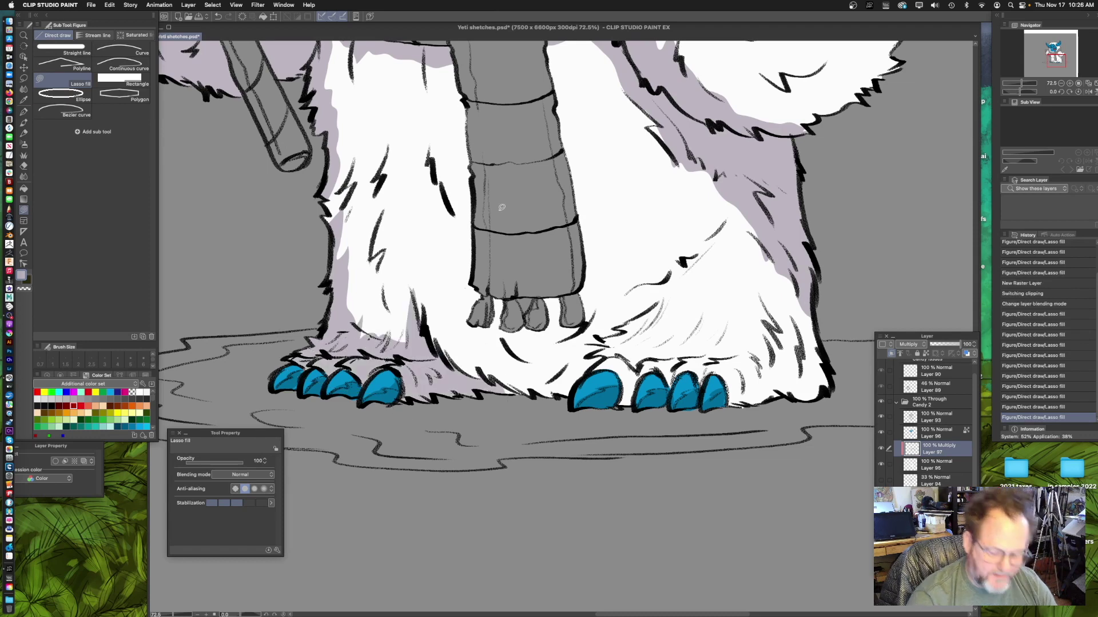
# - Lasso-fill a narrow shadow on the fur along the hanging end of the scarf
pyautogui.moveTo(501, 207); pyautogui.dragTo(571, 347)
pyautogui.moveTo(698, 345); pyautogui.dragTo(680, 345)
pyautogui.scroll(3, 680, 345)
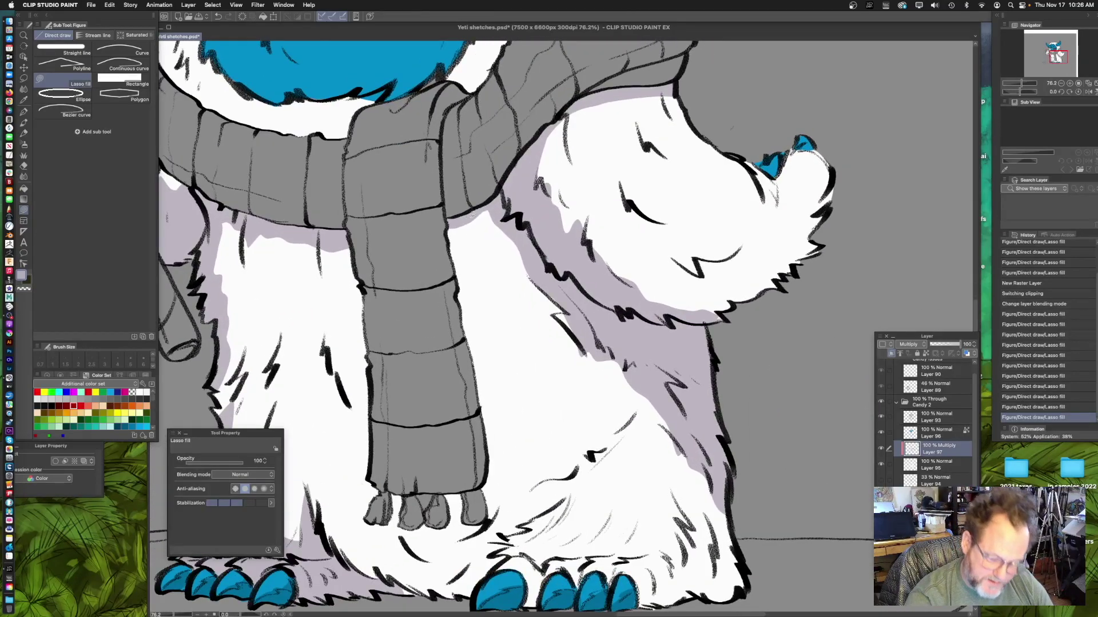
pyautogui.moveTo(463, 217); pyautogui.dragTo(489, 414)
pyautogui.moveTo(495, 503)
pyautogui.mouseDown()
pyautogui.moveTo(482, 529)
pyautogui.moveTo(463, 525)
pyautogui.moveTo(455, 502)
pyautogui.mouseUp()
pyautogui.moveTo(394, 519)
pyautogui.mouseDown()
pyautogui.moveTo(384, 449)
pyautogui.moveTo(449, 222)
pyautogui.mouseUp()
# - Lasso-fill shadows on the belly's lower edge between the feet and around the toes of the foot below the outstretched arm
pyautogui.moveTo(479, 487)
pyautogui.mouseDown()
pyautogui.moveTo(437, 329)
pyautogui.moveTo(449, 281)
pyautogui.mouseUp()
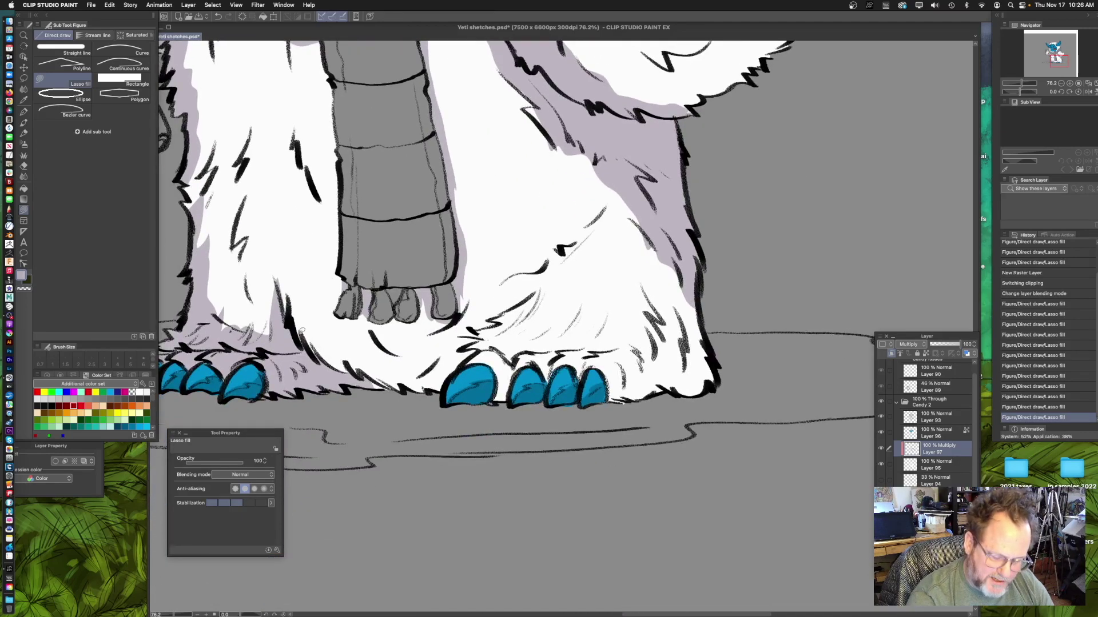
pyautogui.moveTo(331, 342)
pyautogui.mouseDown()
pyautogui.moveTo(400, 357)
pyautogui.moveTo(495, 315)
pyautogui.mouseUp()
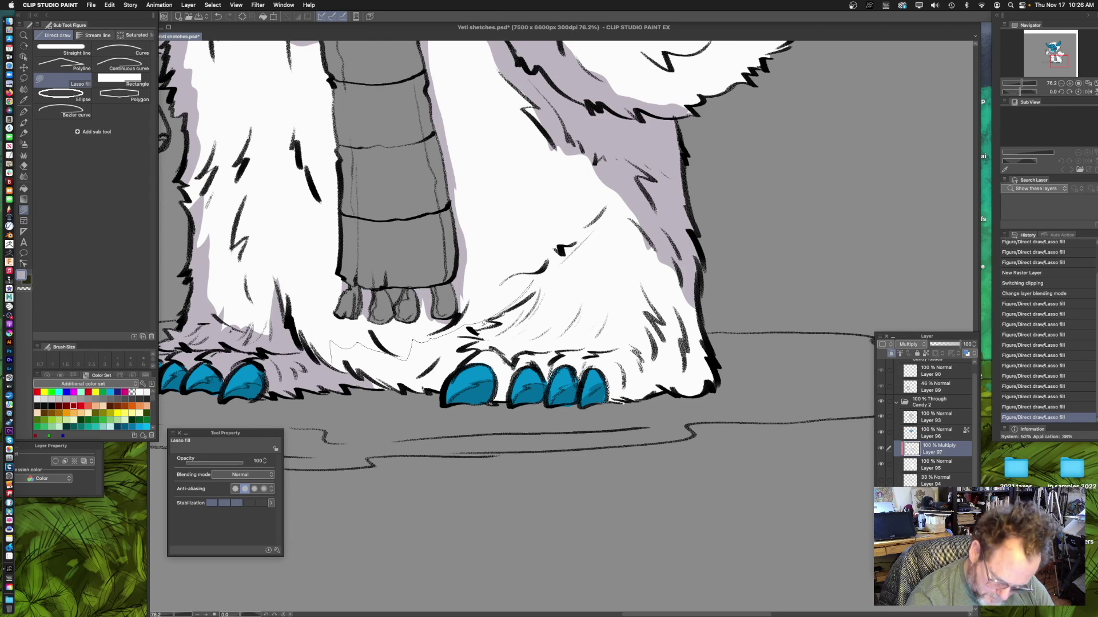
pyautogui.moveTo(449, 399); pyautogui.dragTo(449, 400)
pyautogui.hscroll(3, 400, 365)
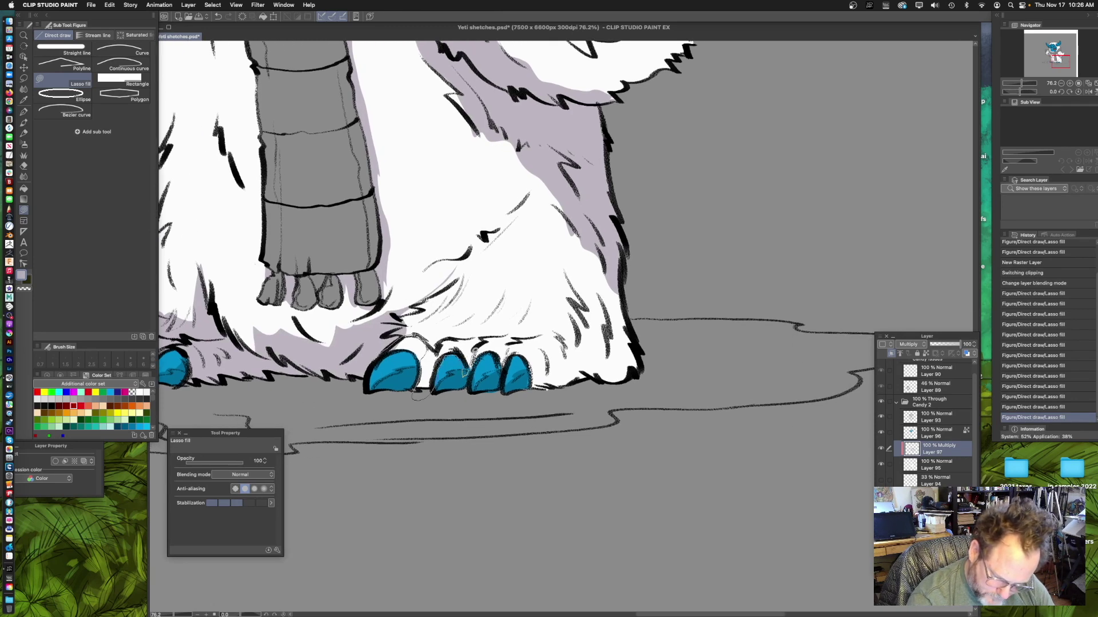
pyautogui.hscroll(3, 465, 373)
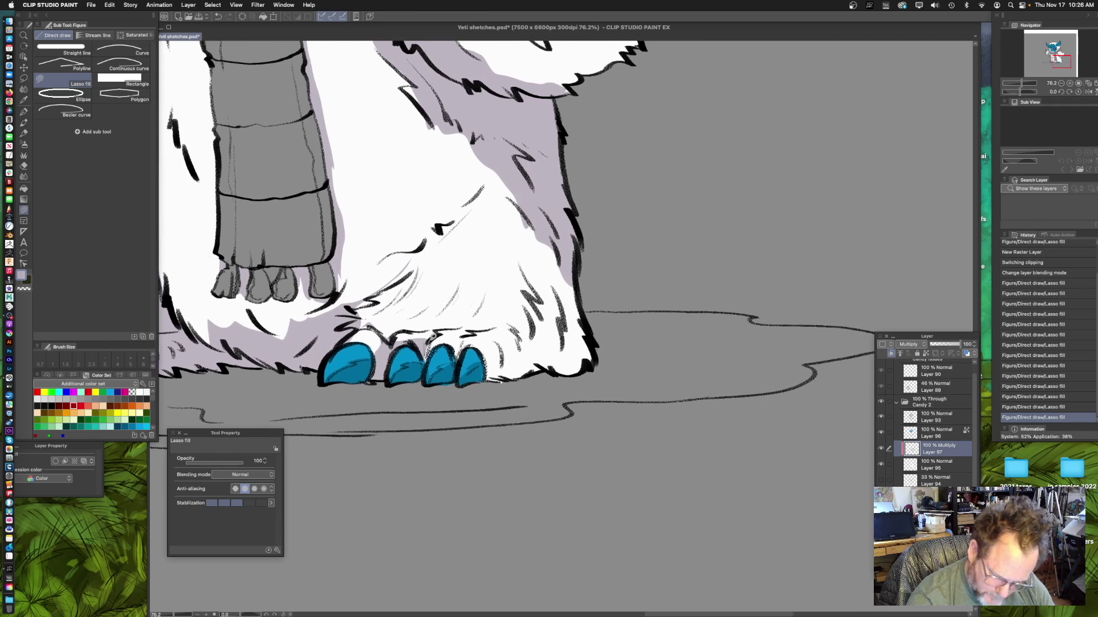
pyautogui.moveTo(460, 356)
pyautogui.mouseDown()
pyautogui.moveTo(451, 366)
pyautogui.moveTo(543, 315)
pyautogui.moveTo(600, 306)
pyautogui.moveTo(615, 394)
pyautogui.mouseUp()
# - Lasso-fill a shadow on the belly fur along the fold above the thigh below the outstretched arm
pyautogui.scroll(5, 552, 268)
pyautogui.hscroll(-2, 552, 268)
pyautogui.moveTo(415, 474)
pyautogui.mouseDown()
pyautogui.moveTo(456, 379)
pyautogui.moveTo(498, 366)
pyautogui.moveTo(491, 293)
pyautogui.moveTo(529, 373)
pyautogui.moveTo(483, 446)
pyautogui.moveTo(420, 480)
pyautogui.mouseUp()
pyautogui.moveTo(548, 395)
pyautogui.mouseDown()
pyautogui.moveTo(469, 394)
pyautogui.moveTo(537, 391)
pyautogui.mouseUp()
pyautogui.moveTo(601, 209); pyautogui.dragTo(560, 381)
# - Lasso-fill a shadow on the fur beside the face, beneath the larger horn
pyautogui.scroll(5, 560, 381)
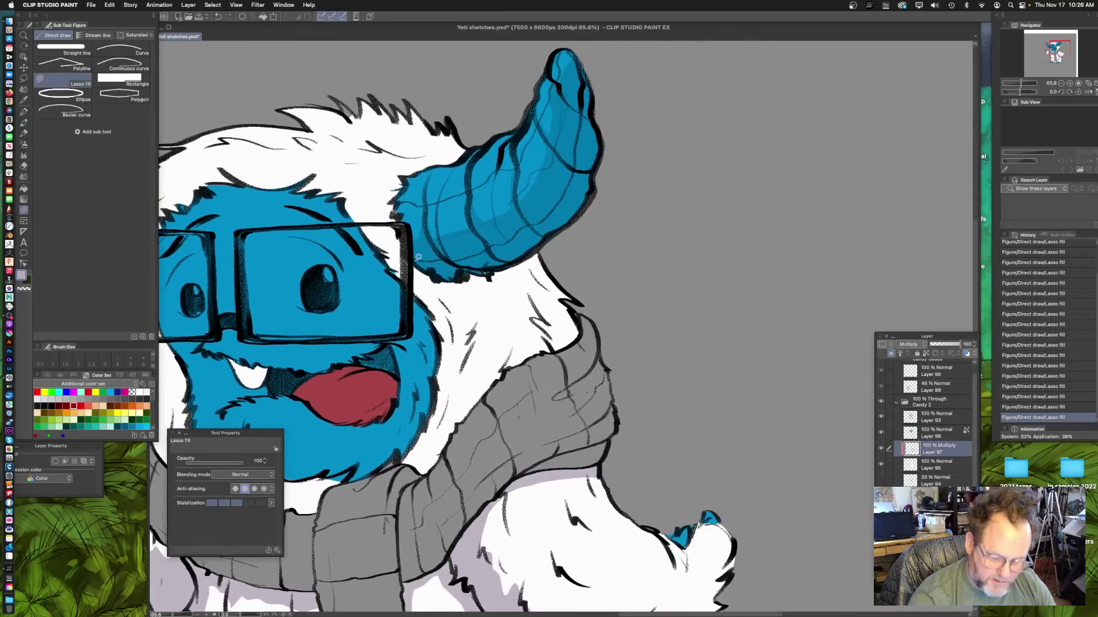
pyautogui.moveTo(396, 226)
pyautogui.mouseDown()
pyautogui.moveTo(410, 260)
pyautogui.moveTo(449, 288)
pyautogui.moveTo(475, 330)
pyautogui.moveTo(429, 199)
pyautogui.mouseUp()
pyautogui.moveTo(540, 252)
pyautogui.mouseDown()
pyautogui.moveTo(522, 197)
pyautogui.moveTo(544, 229)
pyautogui.moveTo(548, 273)
pyautogui.moveTo(528, 228)
pyautogui.moveTo(550, 284)
pyautogui.moveTo(518, 334)
pyautogui.moveTo(484, 267)
pyautogui.moveTo(407, 360)
pyautogui.moveTo(364, 361)
pyautogui.moveTo(321, 390)
pyautogui.moveTo(316, 357)
pyautogui.mouseUp()
pyautogui.press('super+z')
# - Lasso-fill a shadow on the fur ruff along the cheek and under the chin, above the scarf
pyautogui.scroll(-3, 537, 246)
pyautogui.hscroll(-3, 412, 360)
pyautogui.scroll(2, 401, 383)
pyautogui.hscroll(-3, 401, 383)
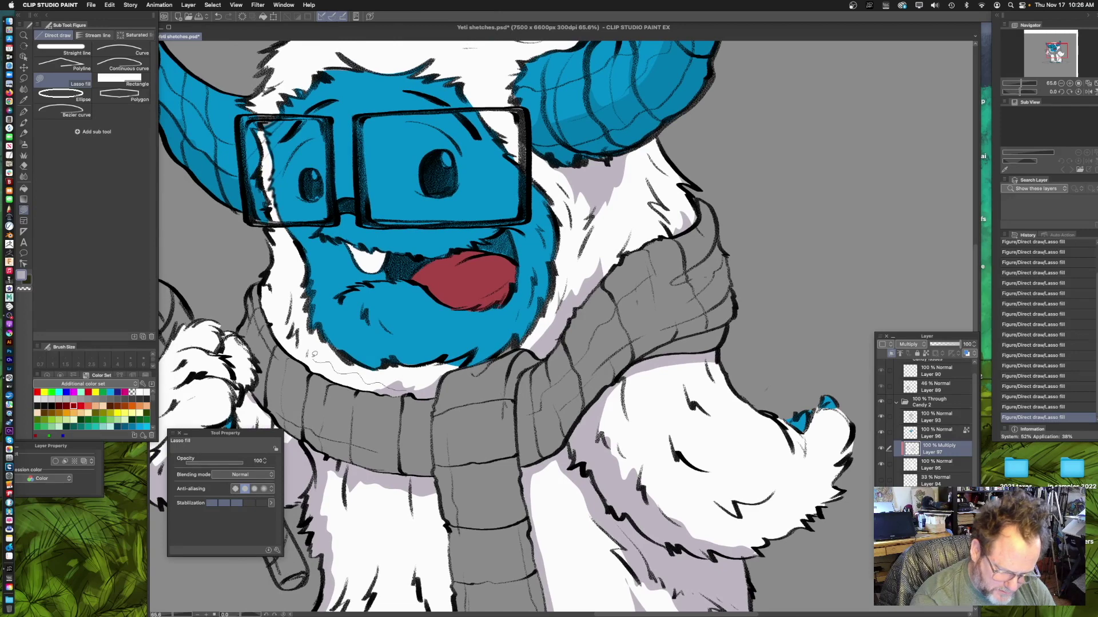
pyautogui.moveTo(293, 295)
pyautogui.mouseDown()
pyautogui.moveTo(252, 320)
pyautogui.moveTo(365, 398)
pyautogui.mouseUp()
pyautogui.moveTo(504, 319); pyautogui.dragTo(532, 375)
# - Lasso-fill shadows on the hair fringe above the face and on the hair tufts beside the larger horn
pyautogui.moveTo(430, 268); pyautogui.dragTo(451, 323)
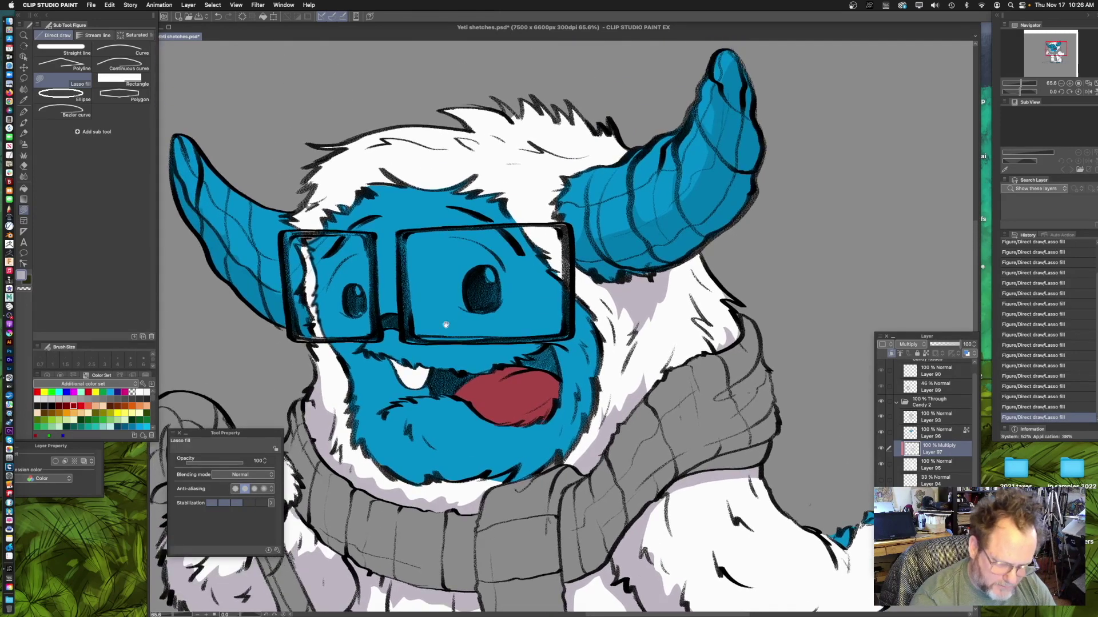
pyautogui.moveTo(358, 255); pyautogui.dragTo(372, 297)
pyautogui.moveTo(360, 219)
pyautogui.mouseDown()
pyautogui.moveTo(409, 200)
pyautogui.moveTo(482, 215)
pyautogui.moveTo(483, 229)
pyautogui.moveTo(456, 200)
pyautogui.moveTo(479, 214)
pyautogui.moveTo(549, 329)
pyautogui.mouseUp()
pyautogui.hscroll(3, 480, 241)
pyautogui.hscroll(3, 549, 329)
pyautogui.scroll(4, 586, 345)
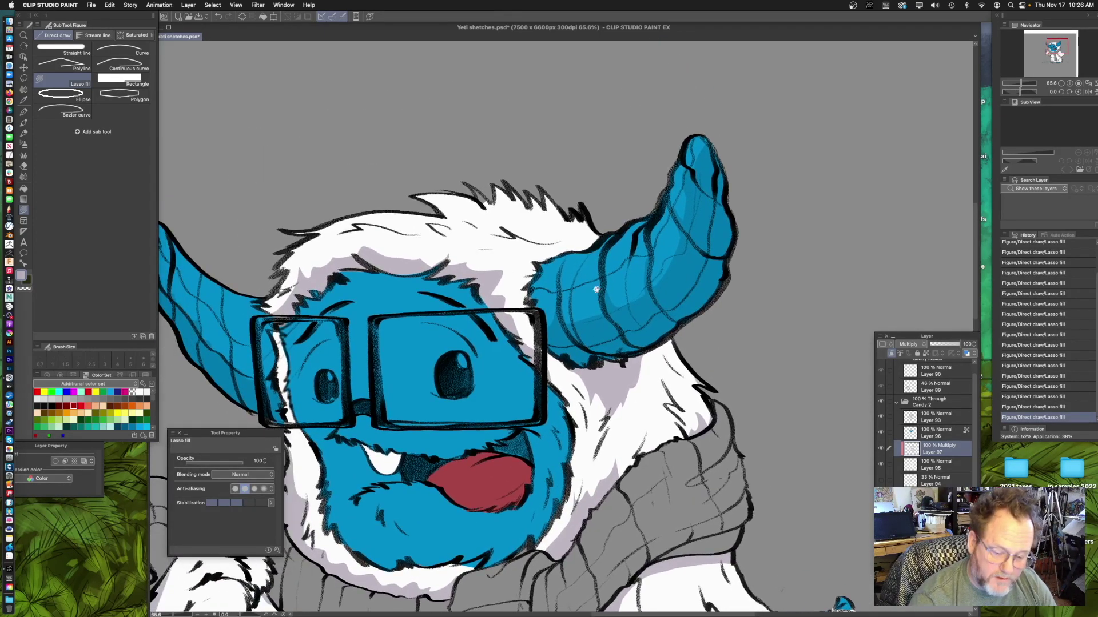
pyautogui.moveTo(578, 235)
pyautogui.mouseDown()
pyautogui.moveTo(551, 218)
pyautogui.moveTo(520, 222)
pyautogui.moveTo(574, 239)
pyautogui.mouseUp()
pyautogui.hscroll(-3, 566, 240)
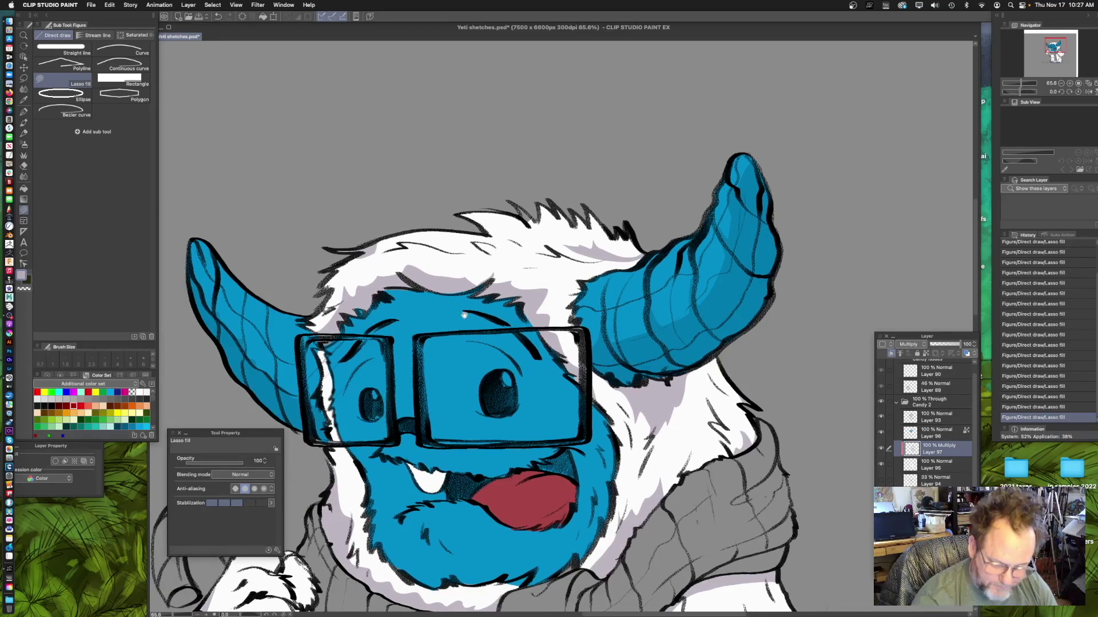
# - Lower the fur shading layer's opacity to about 48%
pyautogui.scroll(-2, 454, 303)
pyautogui.moveTo(553, 399); pyautogui.dragTo(515, 237)
pyautogui.moveTo(526, 312); pyautogui.dragTo(503, 246)
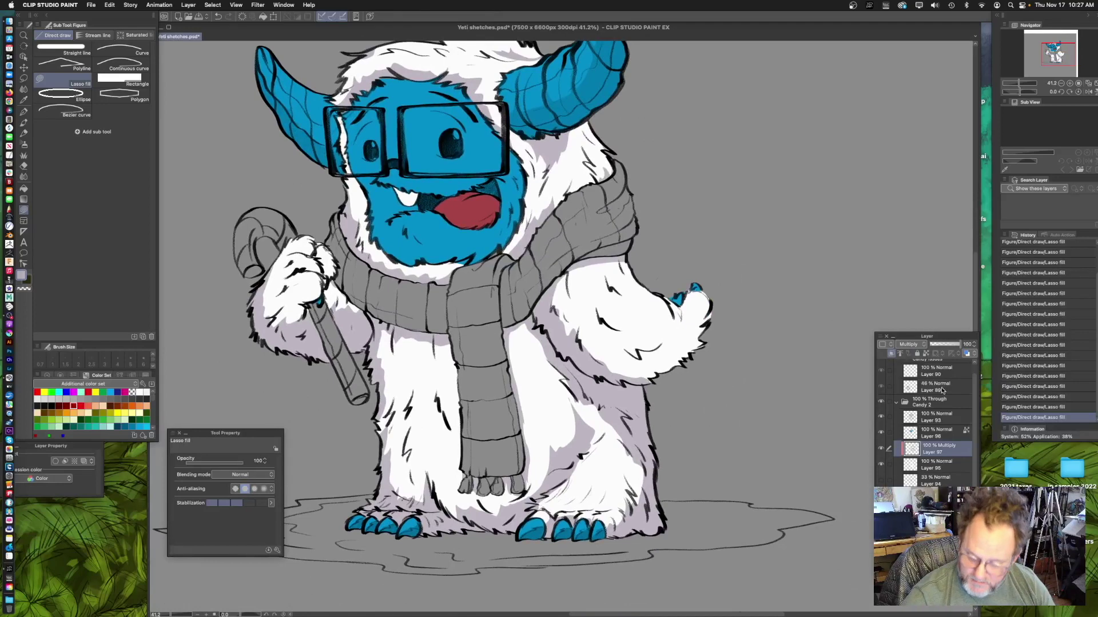
pyautogui.moveTo(959, 348); pyautogui.dragTo(943, 352)
# - Lasso-fill a shadow along the underside of the outstretched arm up to the hand, redoing the first attempt
pyautogui.scroll(5, 543, 345)
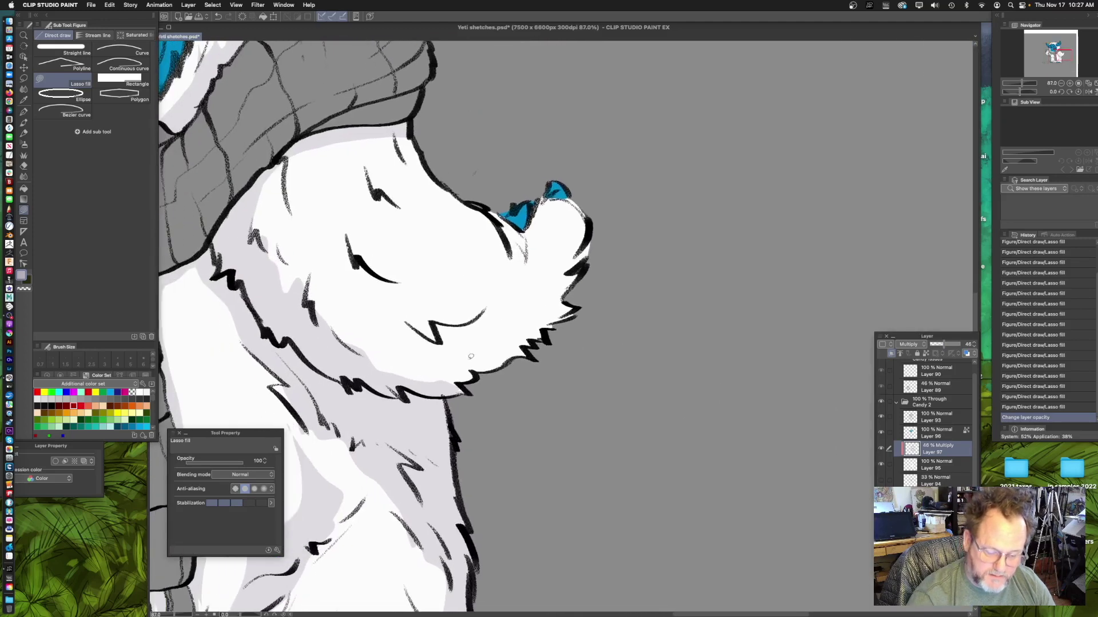
pyautogui.moveTo(432, 332); pyautogui.dragTo(577, 247)
pyautogui.press('super+z')
pyautogui.moveTo(576, 205)
pyautogui.mouseDown()
pyautogui.moveTo(565, 252)
pyautogui.moveTo(403, 303)
pyautogui.moveTo(393, 345)
pyautogui.moveTo(635, 229)
pyautogui.moveTo(600, 211)
pyautogui.mouseUp()
pyautogui.moveTo(491, 387); pyautogui.dragTo(395, 383)
pyautogui.moveTo(343, 343); pyautogui.dragTo(476, 340)
pyautogui.moveTo(389, 320)
pyautogui.mouseDown()
pyautogui.moveTo(426, 321)
pyautogui.moveTo(383, 326)
pyautogui.mouseUp()
pyautogui.moveTo(393, 328); pyautogui.dragTo(454, 367)
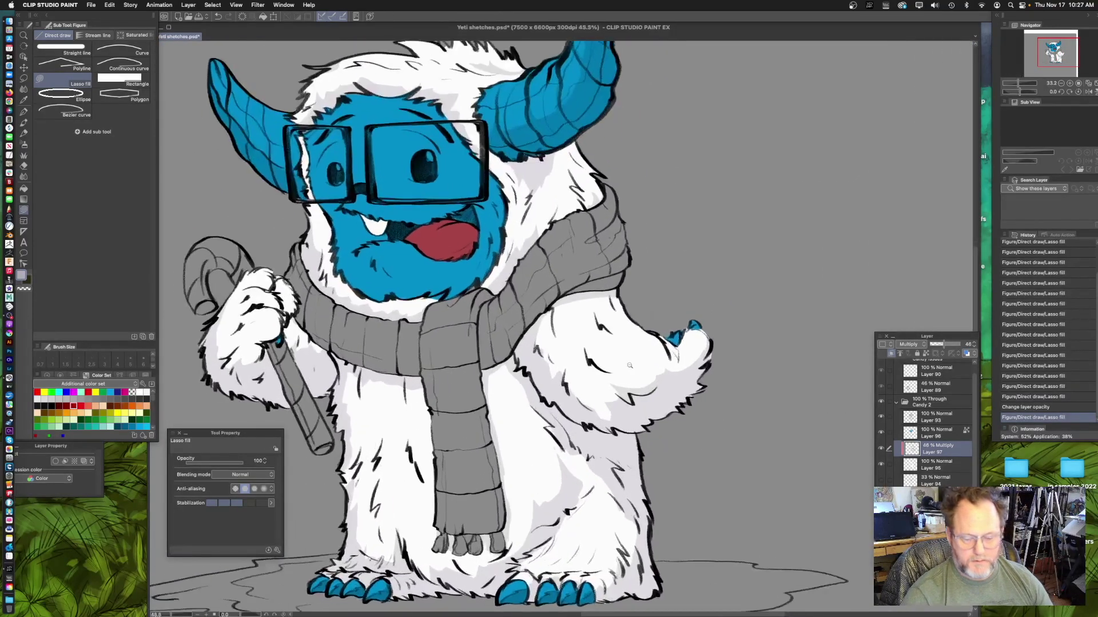
pyautogui.scroll(3, 556, 374)
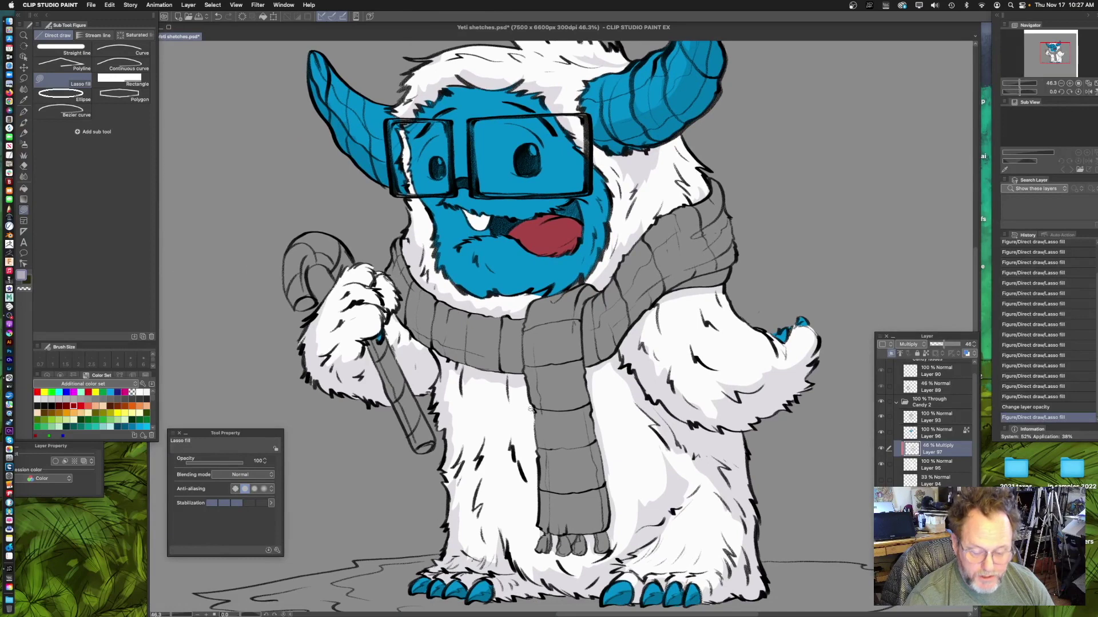
# - Create a new raster layer beneath the line art, save the file, and lasso-fill the candy cane's shaft with bright red
pyautogui.scroll(2, 529, 410)
pyautogui.click(943, 434)
pyautogui.press('super+shift+n')
pyautogui.press('super+s')
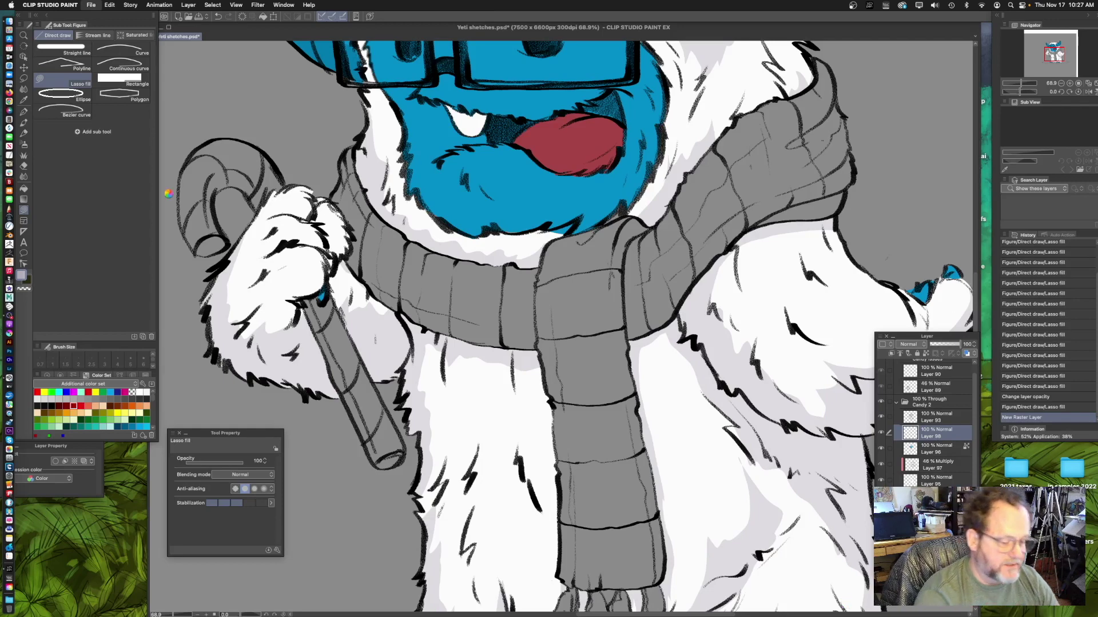
pyautogui.moveTo(376, 313)
pyautogui.mouseDown()
pyautogui.moveTo(414, 286)
pyautogui.moveTo(429, 316)
pyautogui.mouseUp()
pyautogui.click(80, 406)
pyautogui.moveTo(430, 316); pyautogui.dragTo(436, 281)
pyautogui.moveTo(294, 202)
pyautogui.mouseDown()
pyautogui.moveTo(364, 321)
pyautogui.moveTo(383, 280)
pyautogui.moveTo(352, 192)
pyautogui.moveTo(303, 203)
pyautogui.mouseUp()
pyautogui.moveTo(393, 299); pyautogui.dragTo(356, 217)
pyautogui.moveTo(311, 112)
pyautogui.mouseDown()
pyautogui.moveTo(447, 383)
pyautogui.moveTo(442, 412)
pyautogui.moveTo(400, 420)
pyautogui.moveTo(378, 390)
pyautogui.moveTo(298, 143)
pyautogui.mouseUp()
pyautogui.moveTo(313, 221)
pyautogui.mouseDown()
pyautogui.moveTo(404, 360)
pyautogui.moveTo(358, 280)
pyautogui.mouseUp()
# - Lasso-fill the candy cane's curved hook and its end with the same red, redoing the first attempts
pyautogui.scroll(5, 366, 284)
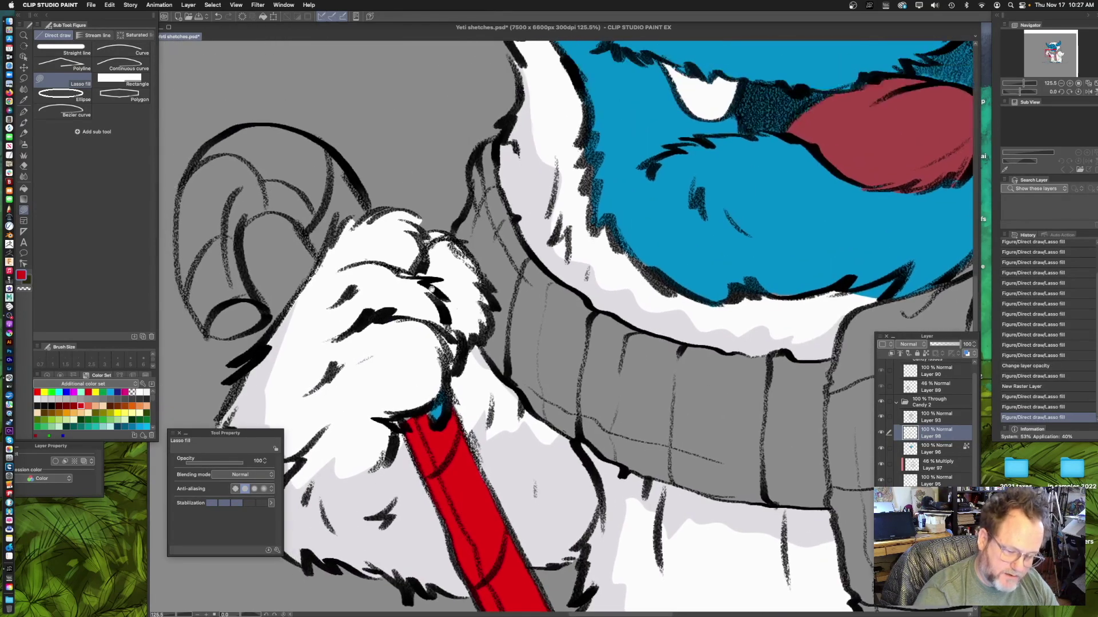
pyautogui.moveTo(321, 253)
pyautogui.mouseDown()
pyautogui.moveTo(337, 216)
pyautogui.moveTo(335, 231)
pyautogui.moveTo(369, 204)
pyautogui.moveTo(354, 169)
pyautogui.moveTo(301, 139)
pyautogui.moveTo(291, 186)
pyautogui.moveTo(477, 275)
pyautogui.moveTo(375, 252)
pyautogui.moveTo(362, 262)
pyautogui.moveTo(329, 233)
pyautogui.moveTo(293, 236)
pyautogui.moveTo(277, 263)
pyautogui.moveTo(320, 157)
pyautogui.mouseUp()
pyautogui.hscroll(-3, 425, 251)
pyautogui.press('super+z')
pyautogui.moveTo(389, 209); pyautogui.dragTo(465, 309)
pyautogui.press('super+z')
pyautogui.moveTo(365, 297); pyautogui.dragTo(409, 254)
pyautogui.moveTo(402, 214)
pyautogui.mouseDown()
pyautogui.moveTo(385, 193)
pyautogui.moveTo(321, 203)
pyautogui.moveTo(394, 133)
pyautogui.mouseUp()
pyautogui.moveTo(400, 166); pyautogui.dragTo(419, 201)
pyautogui.moveTo(467, 194)
pyautogui.mouseDown()
pyautogui.moveTo(434, 153)
pyautogui.moveTo(392, 137)
pyautogui.moveTo(346, 141)
pyautogui.moveTo(317, 163)
pyautogui.moveTo(287, 248)
pyautogui.moveTo(312, 336)
pyautogui.mouseUp()
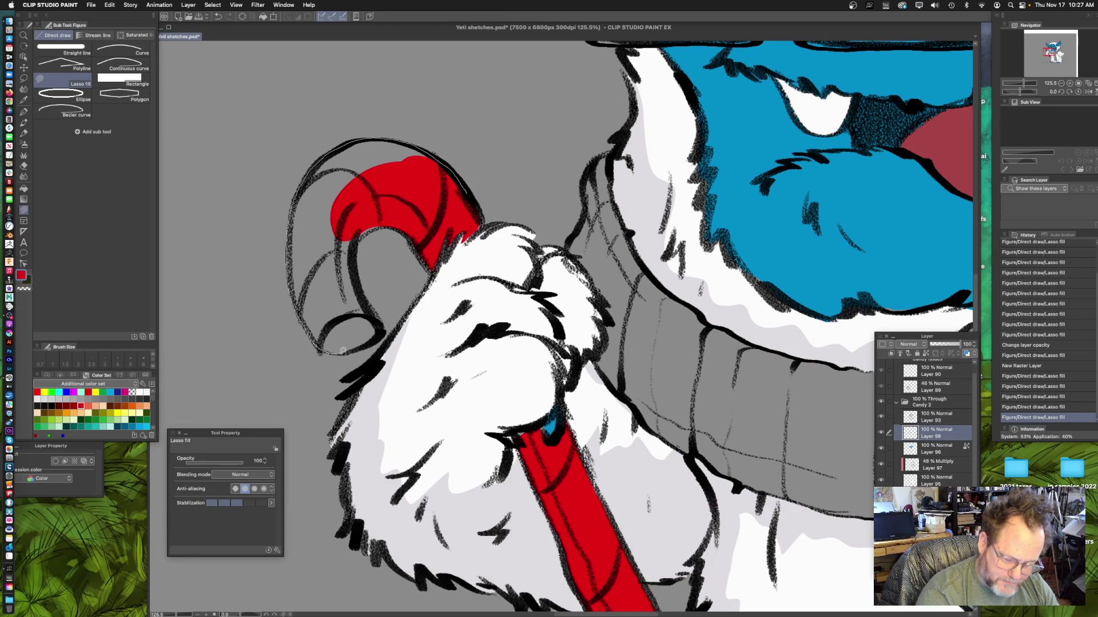
pyautogui.moveTo(379, 333)
pyautogui.mouseDown()
pyautogui.moveTo(358, 278)
pyautogui.moveTo(389, 226)
pyautogui.moveTo(403, 157)
pyautogui.mouseUp()
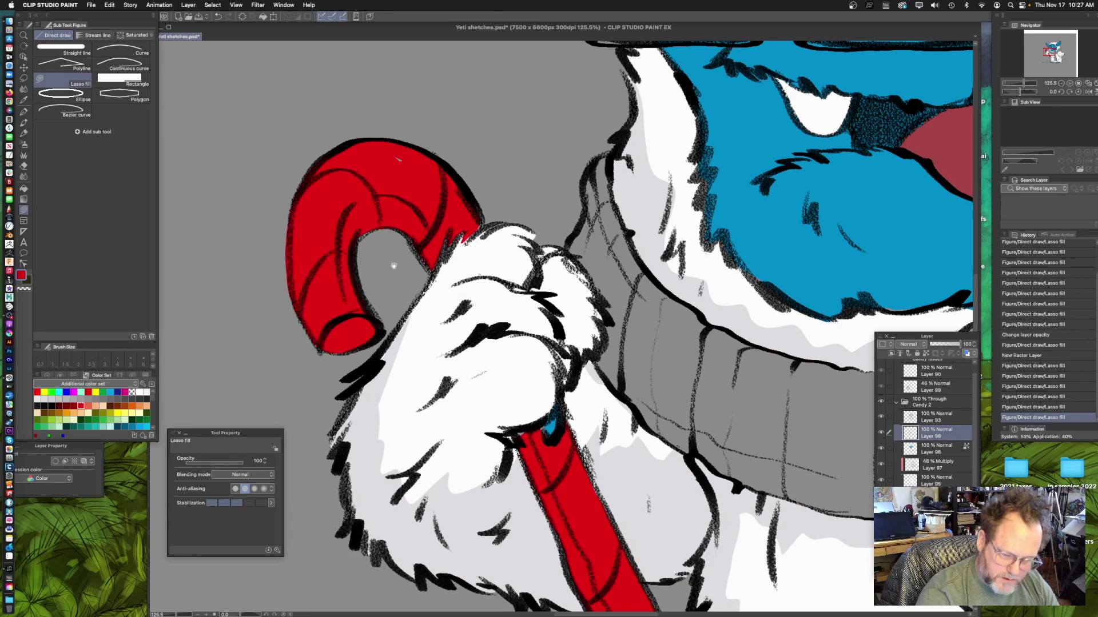
# - Lock the cane layer's transparent pixels and lasso-fill white stripes on the shaft with the sampled fur white
pyautogui.scroll(-1, 372, 252)
pyautogui.scroll(-4, 532, 255)
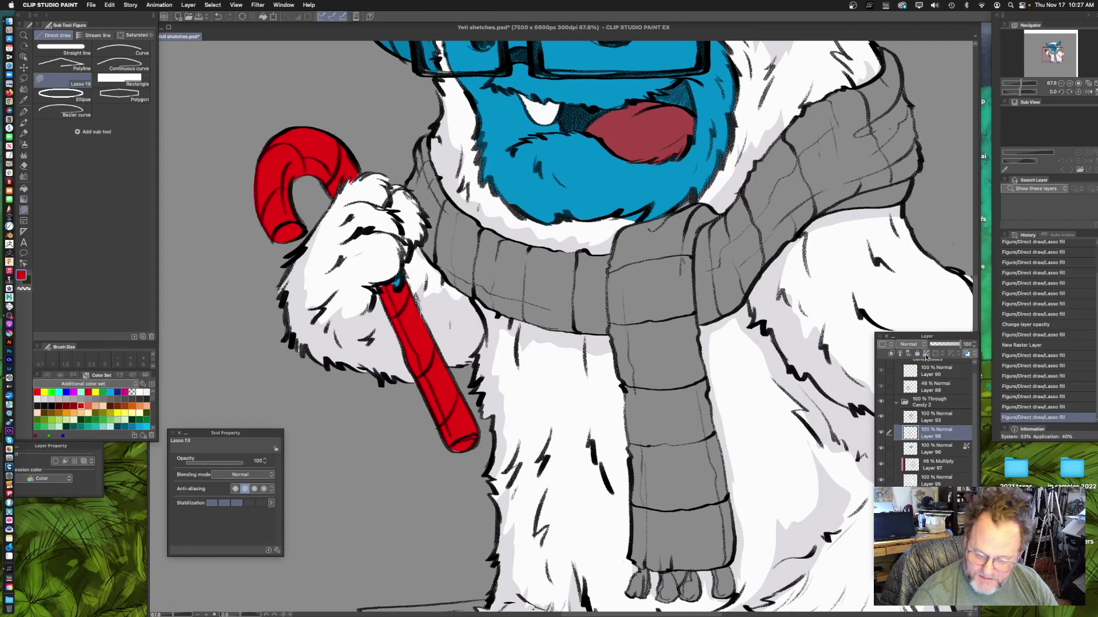
pyautogui.click(926, 354)
pyautogui.keyDown('alt'); pyautogui.click(550, 375); pyautogui.keyUp('alt')
pyautogui.scroll(5, 377, 296)
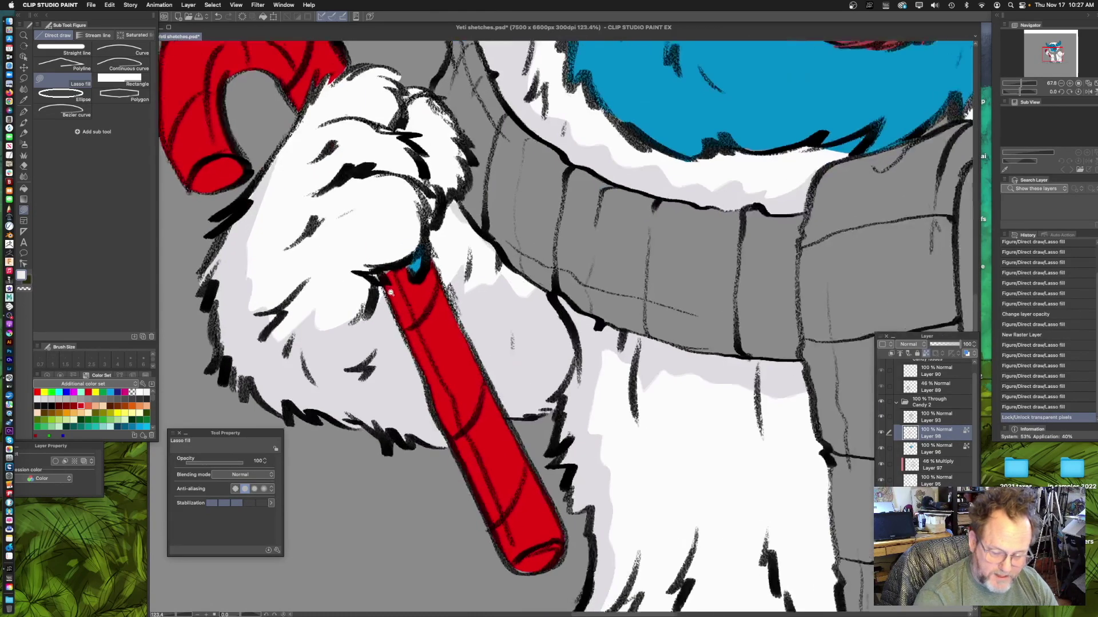
pyautogui.moveTo(434, 235)
pyautogui.mouseDown()
pyautogui.moveTo(398, 307)
pyautogui.moveTo(421, 406)
pyautogui.moveTo(478, 385)
pyautogui.moveTo(481, 304)
pyautogui.mouseUp()
pyautogui.moveTo(522, 368); pyautogui.dragTo(493, 231)
pyautogui.moveTo(499, 281)
pyautogui.mouseDown()
pyautogui.moveTo(466, 403)
pyautogui.moveTo(520, 384)
pyautogui.moveTo(495, 236)
pyautogui.mouseUp()
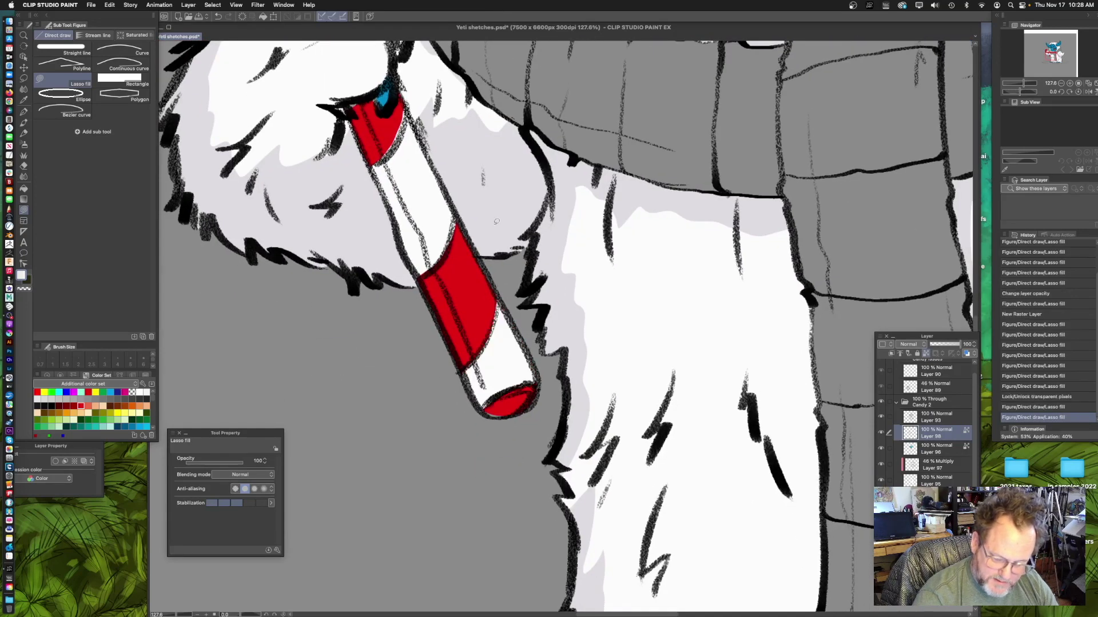
# - Lasso-fill white stripes across the top of the candy cane's hook and at its end
pyautogui.scroll(10, 496, 236)
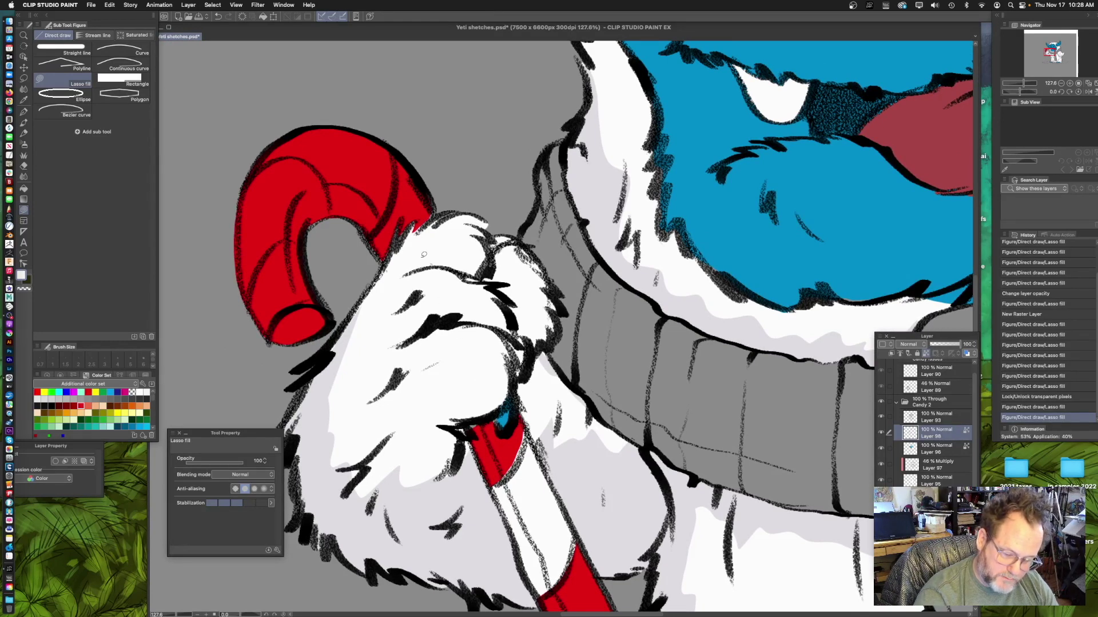
pyautogui.moveTo(368, 235)
pyautogui.mouseDown()
pyautogui.moveTo(400, 144)
pyautogui.moveTo(407, 262)
pyautogui.moveTo(381, 216)
pyautogui.moveTo(374, 123)
pyautogui.moveTo(289, 119)
pyautogui.moveTo(281, 156)
pyautogui.moveTo(335, 225)
pyautogui.moveTo(366, 234)
pyautogui.mouseUp()
pyautogui.press('super+z')
pyautogui.scroll(3, 400, 257)
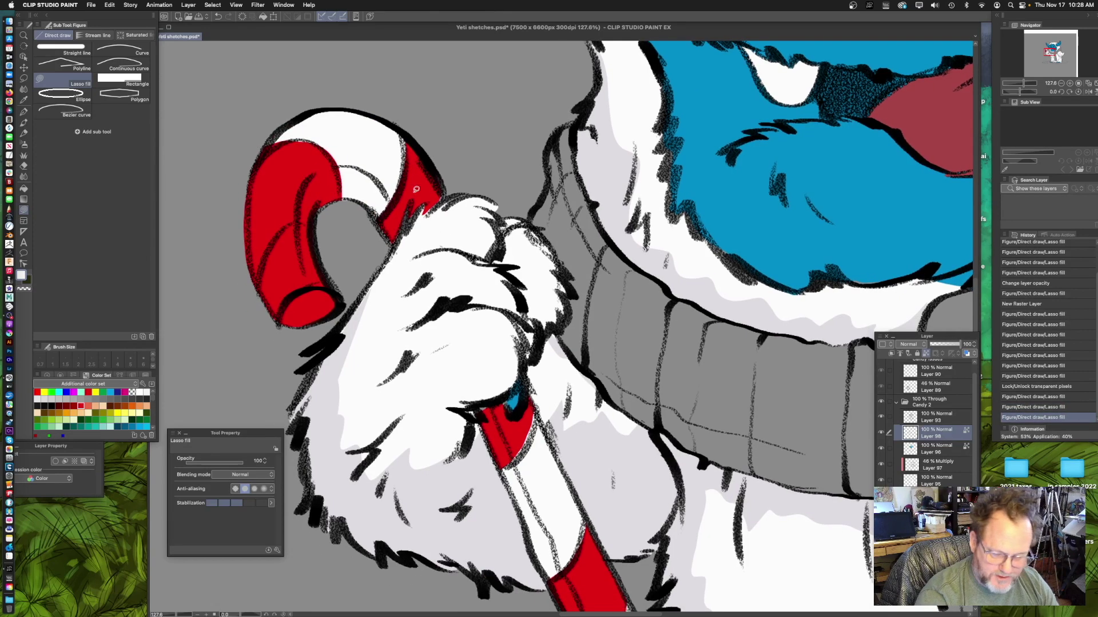
pyautogui.scroll(3, 424, 293)
pyautogui.scroll(-2, 457, 228)
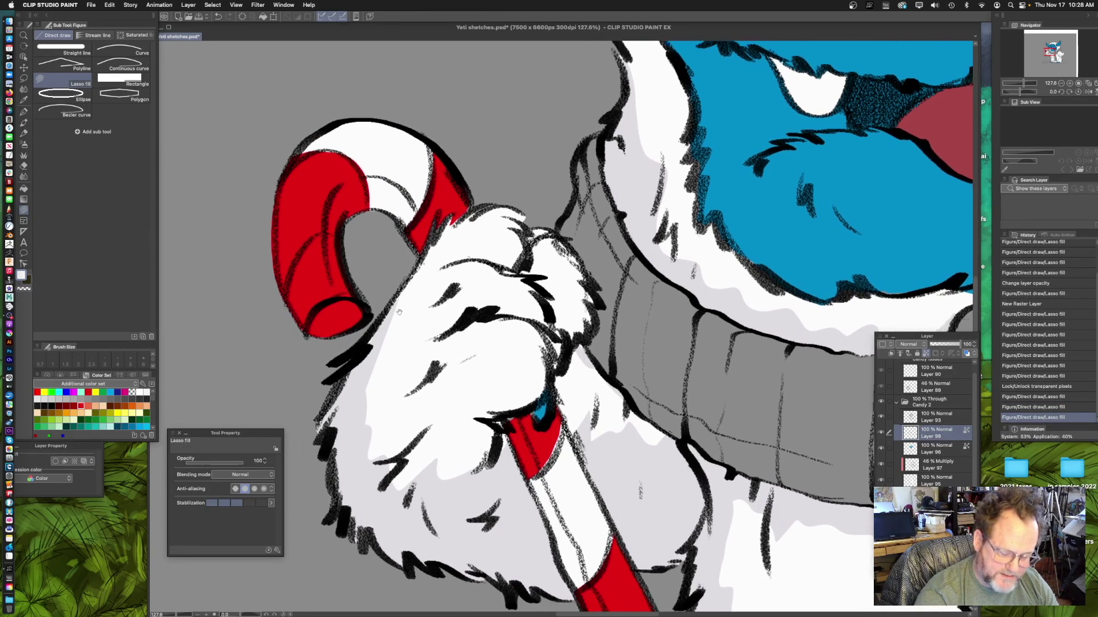
pyautogui.moveTo(337, 216)
pyautogui.mouseDown()
pyautogui.moveTo(300, 286)
pyautogui.moveTo(366, 335)
pyautogui.moveTo(397, 260)
pyautogui.moveTo(372, 224)
pyautogui.mouseUp()
pyautogui.scroll(-5, 558, 331)
pyautogui.scroll(4, 543, 366)
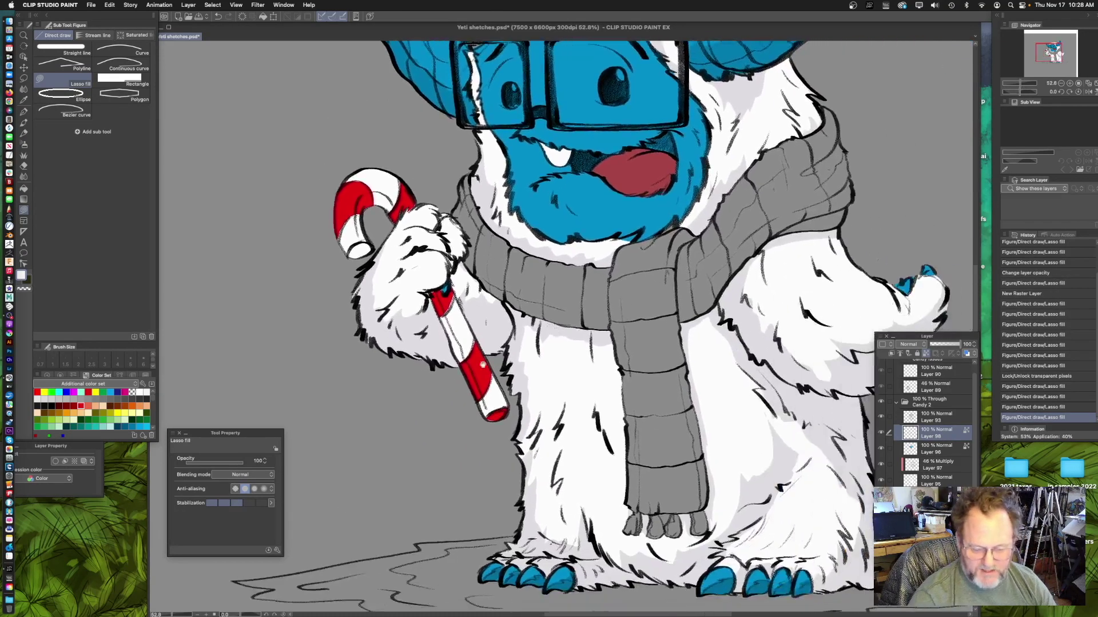
pyautogui.moveTo(534, 398); pyautogui.dragTo(540, 405)
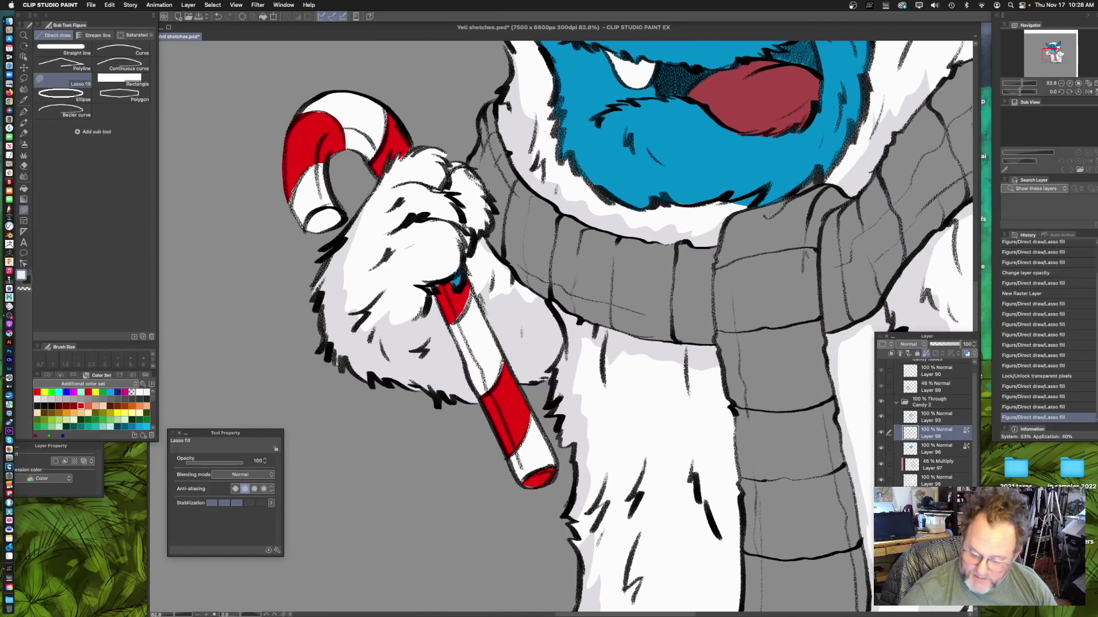
# - Add a new raster layer clipped to the candy cane colour layer and set the drawing colour to a dark purple-grey
pyautogui.press('super+shift+n')
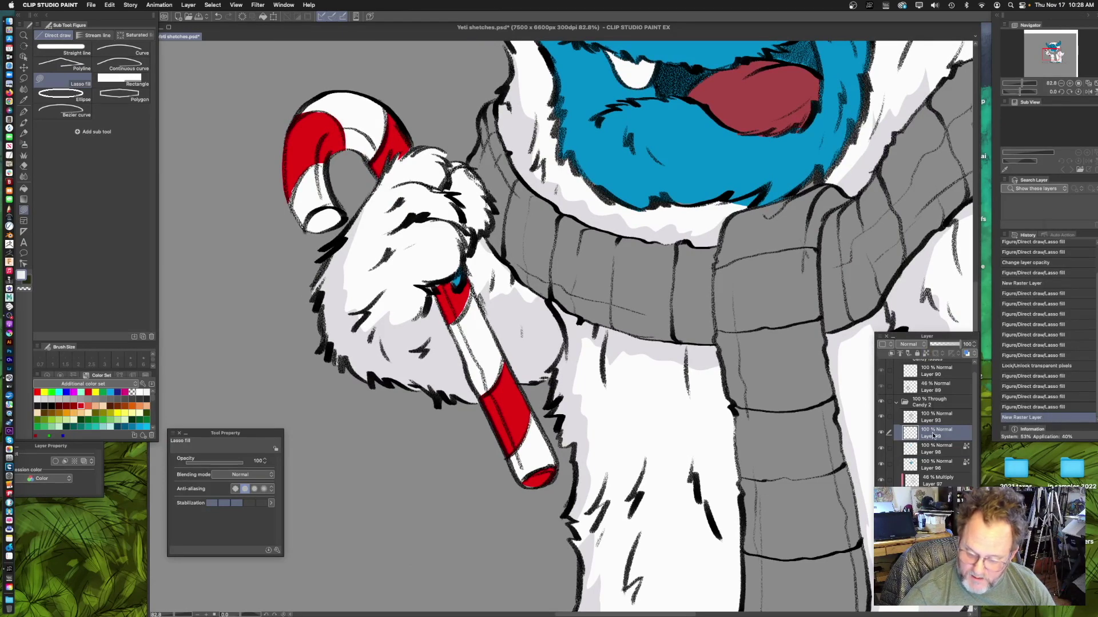
pyautogui.rightClick(934, 436)
pyautogui.moveTo(992, 314)
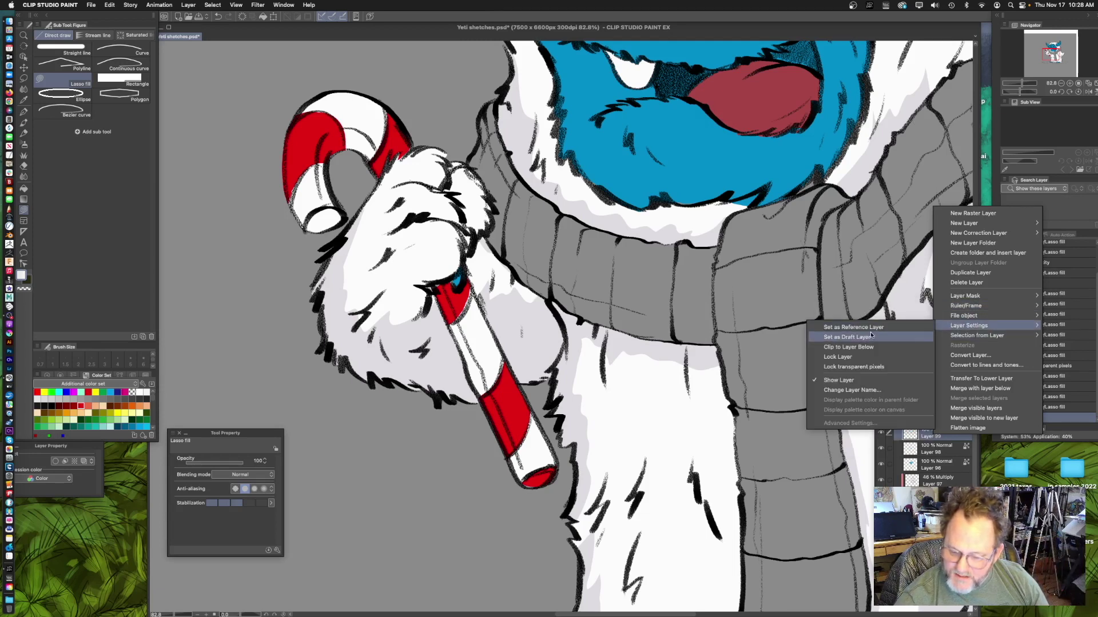
pyautogui.click(868, 349)
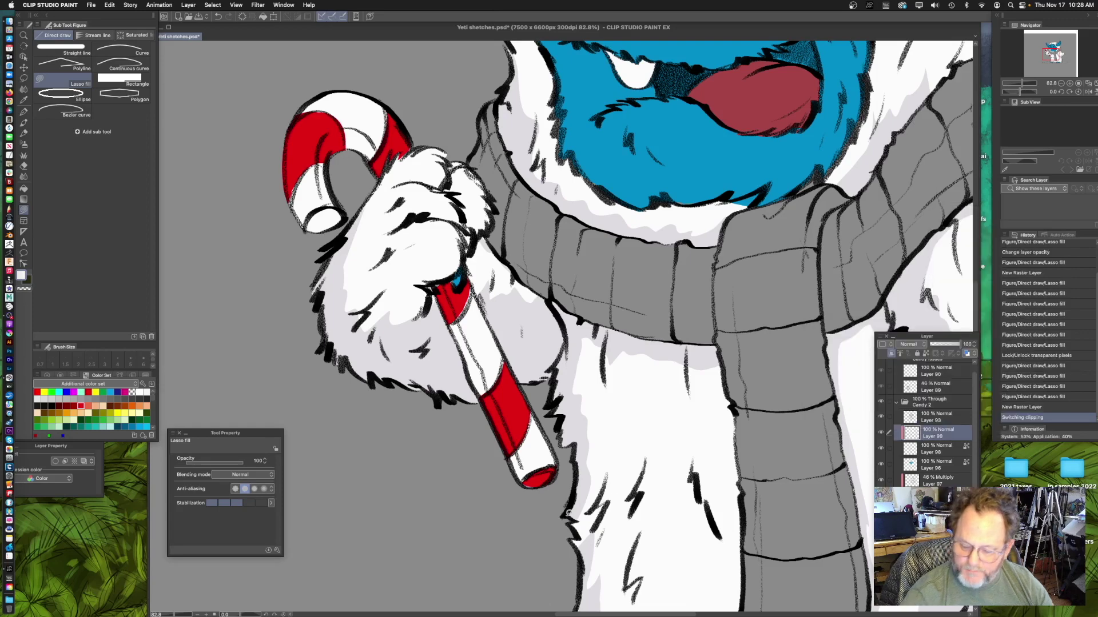
pyautogui.scroll(5, 573, 464)
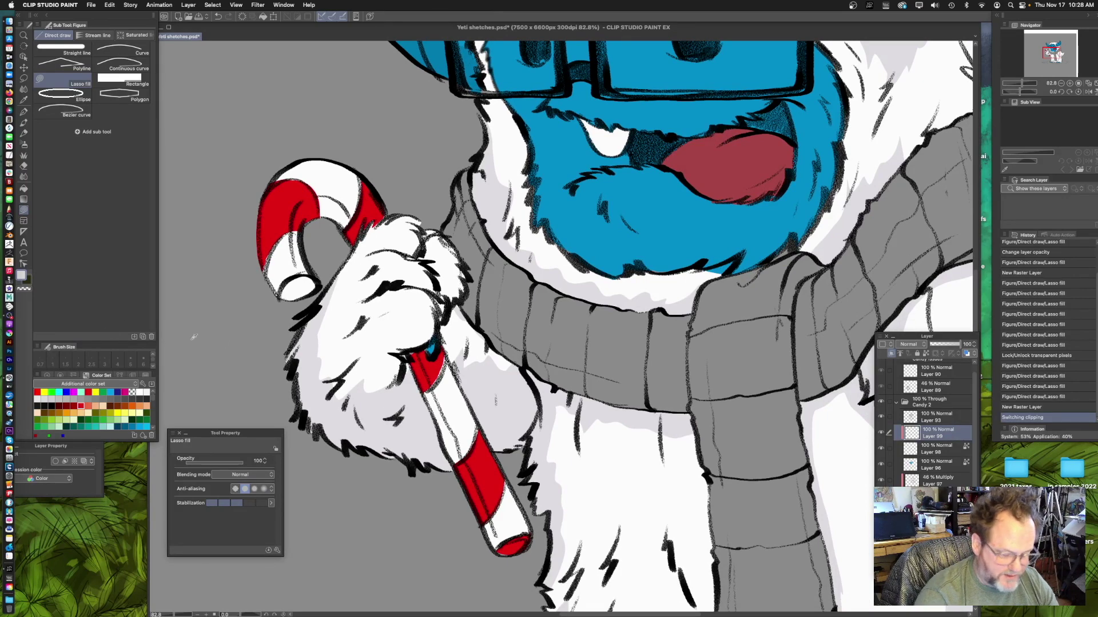
pyautogui.click(24, 277)
pyautogui.moveTo(579, 151); pyautogui.dragTo(561, 166)
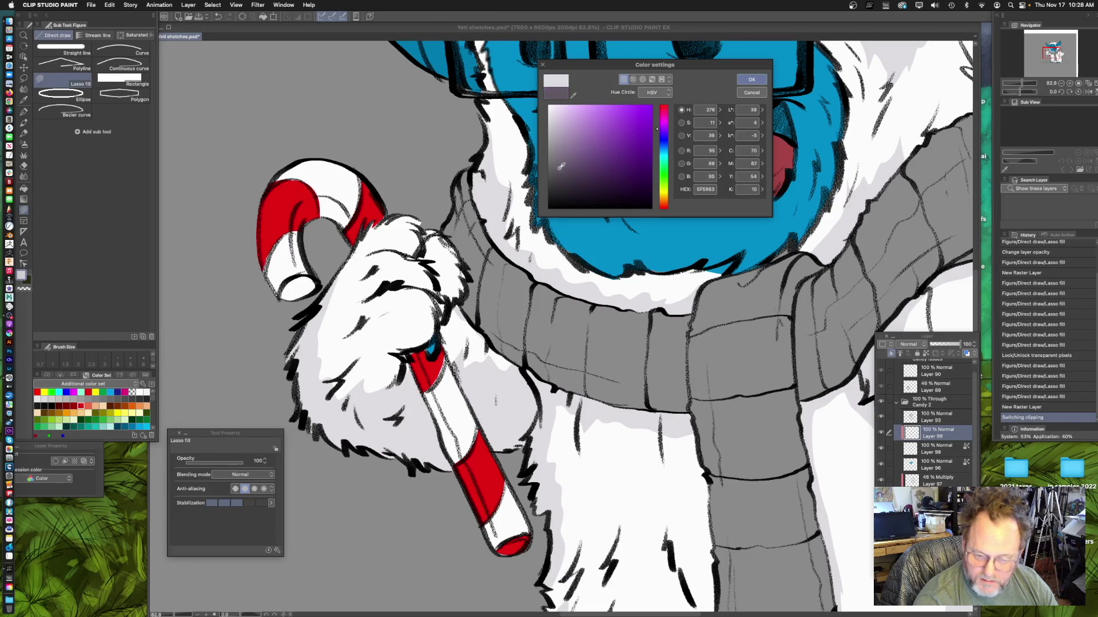
pyautogui.click(741, 81)
# - Lasso-fill shadows on the cane's hook end, along the hook's inner curve, and down one side and the tip of the shaft
pyautogui.scroll(2, 566, 326)
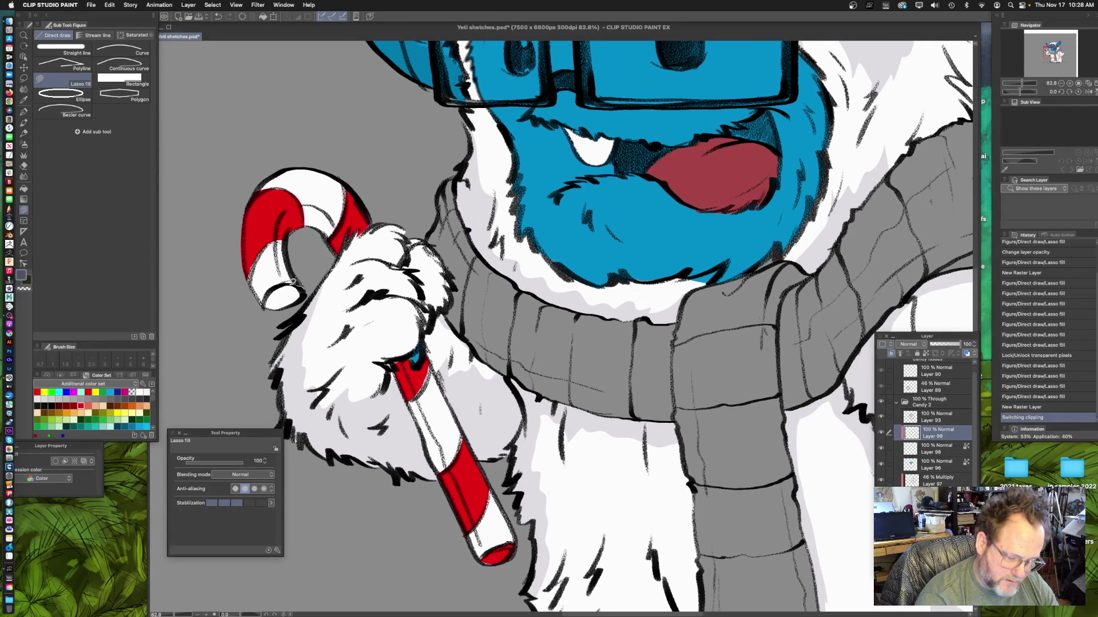
pyautogui.moveTo(264, 307); pyautogui.dragTo(266, 307)
pyautogui.scroll(2, 566, 325)
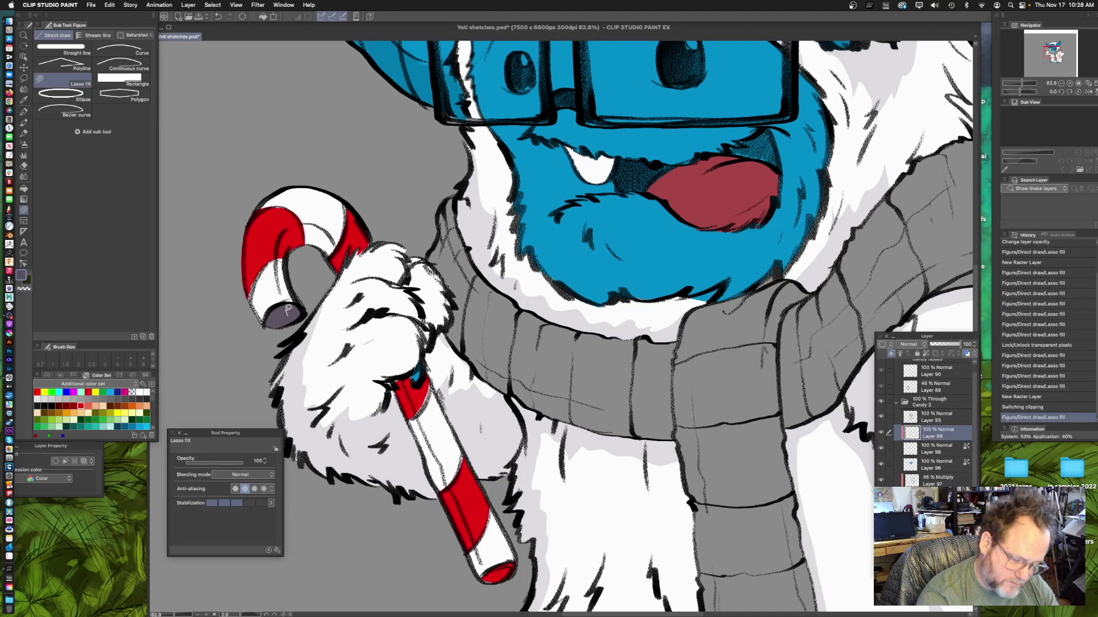
pyautogui.moveTo(279, 249)
pyautogui.mouseDown()
pyautogui.moveTo(313, 216)
pyautogui.moveTo(356, 275)
pyautogui.moveTo(312, 273)
pyautogui.mouseUp()
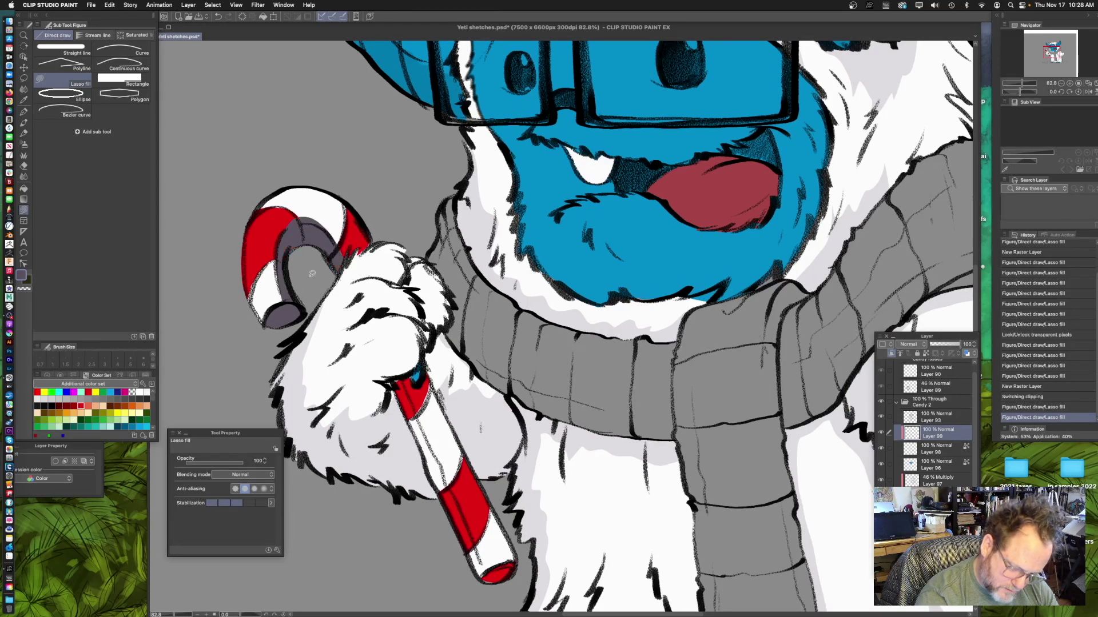
pyautogui.scroll(-3, 312, 273)
pyautogui.moveTo(308, 187)
pyautogui.mouseDown()
pyautogui.moveTo(445, 454)
pyautogui.moveTo(385, 460)
pyautogui.mouseUp()
pyautogui.scroll(4, 692, 353)
pyautogui.hscroll(-3, 692, 353)
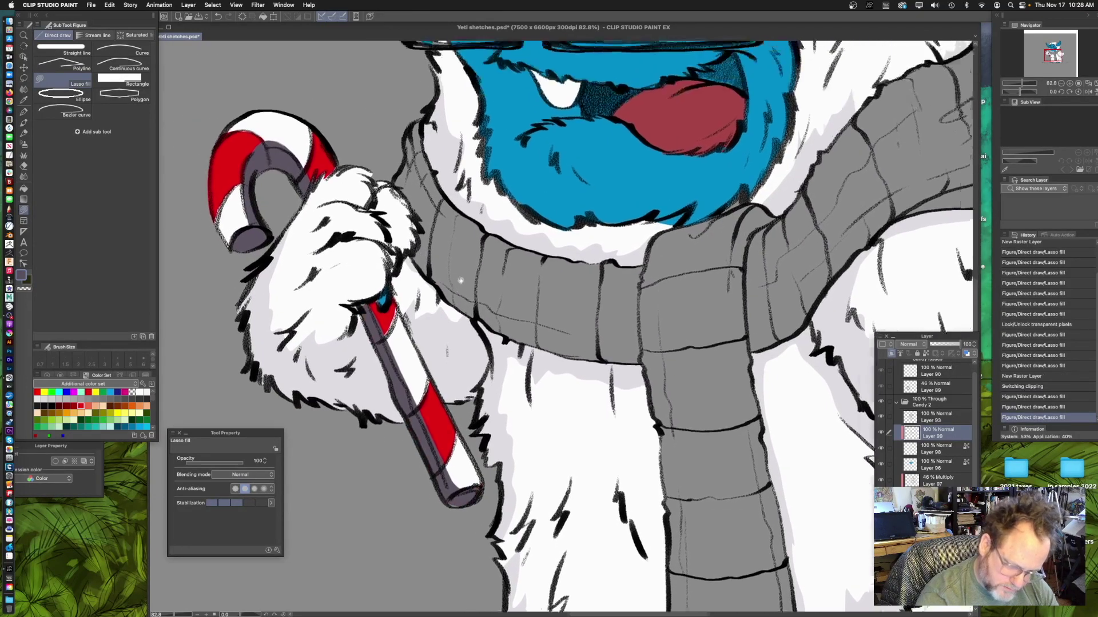
# - Set the cane shading layer to Multiply and lower its opacity to about 48%
pyautogui.scroll(-1, 691, 354)
pyautogui.hscroll(-2, 691, 353)
pyautogui.moveTo(960, 347); pyautogui.dragTo(928, 351)
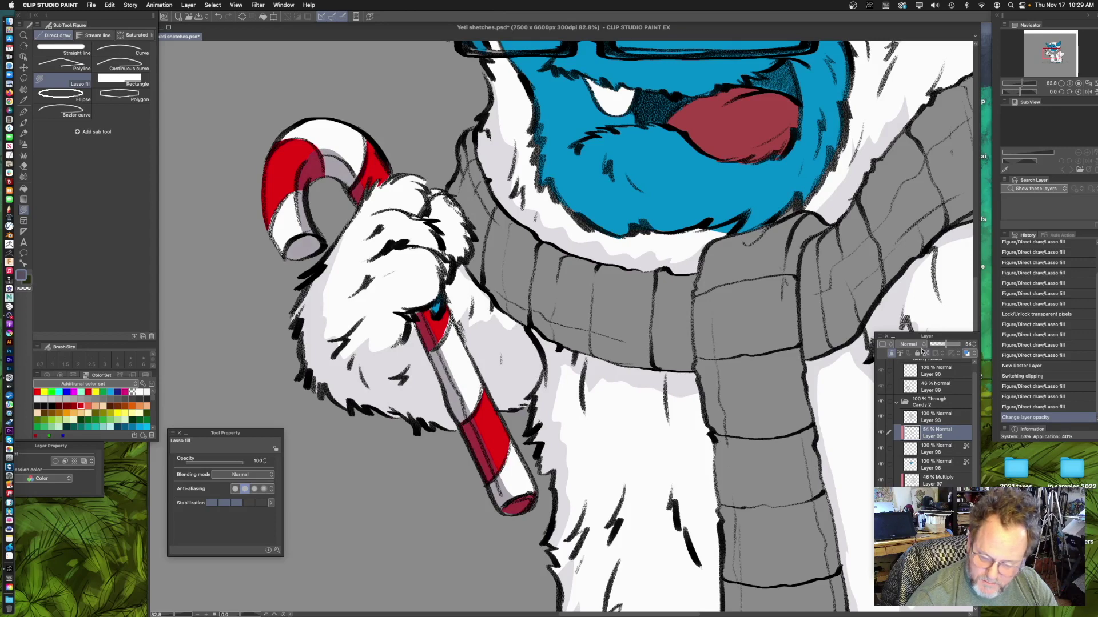
pyautogui.click(918, 345)
pyautogui.click(915, 371)
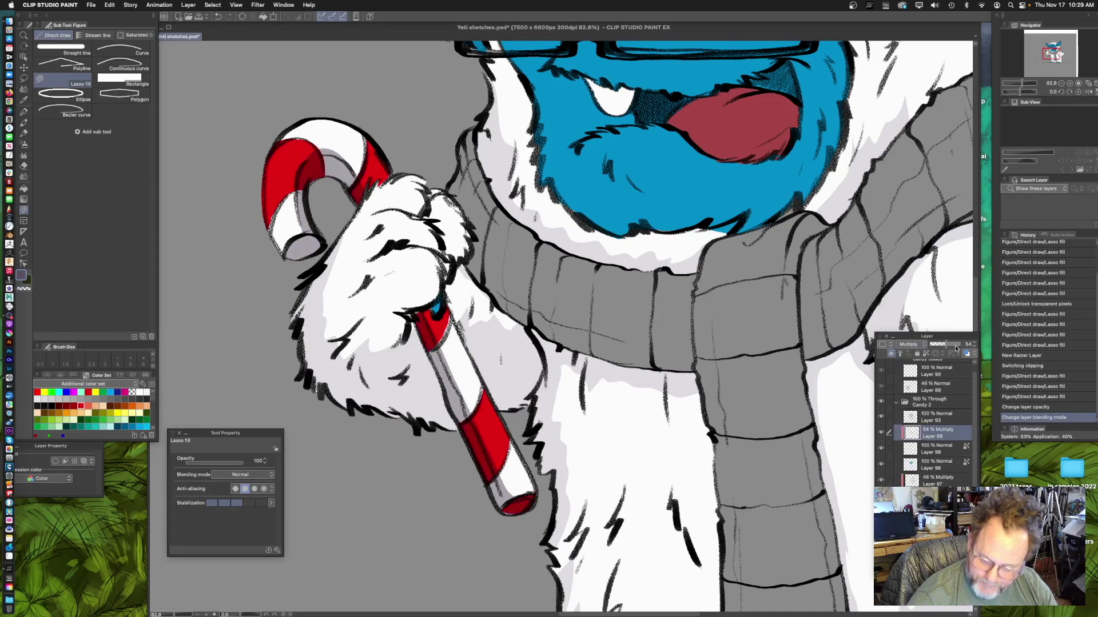
pyautogui.click(947, 345)
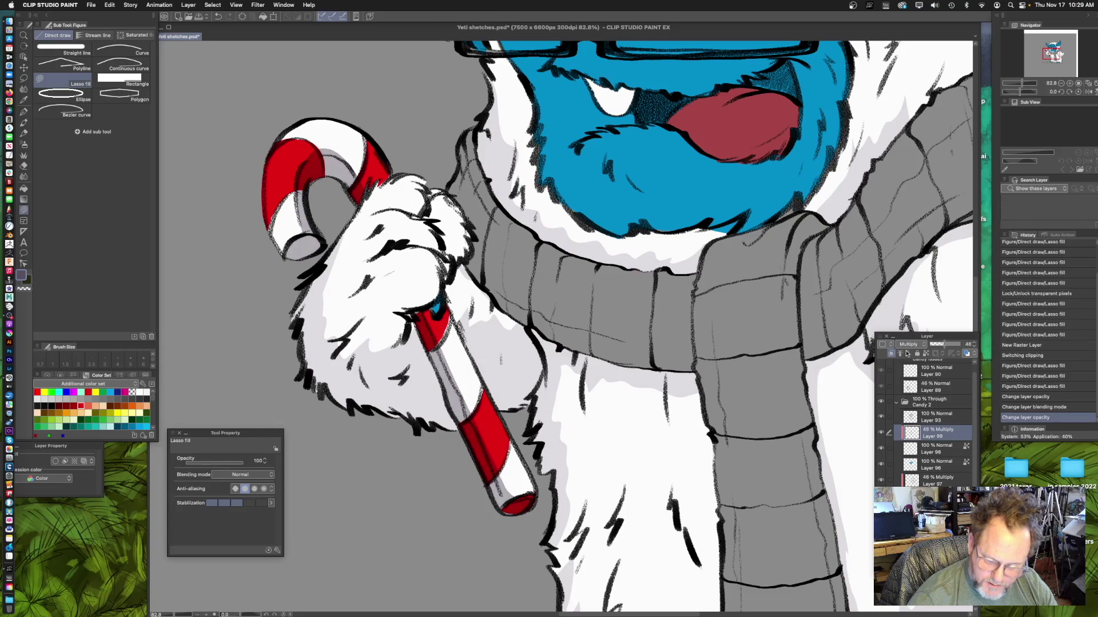
pyautogui.scroll(-5, 595, 320)
pyautogui.scroll(3, 517, 343)
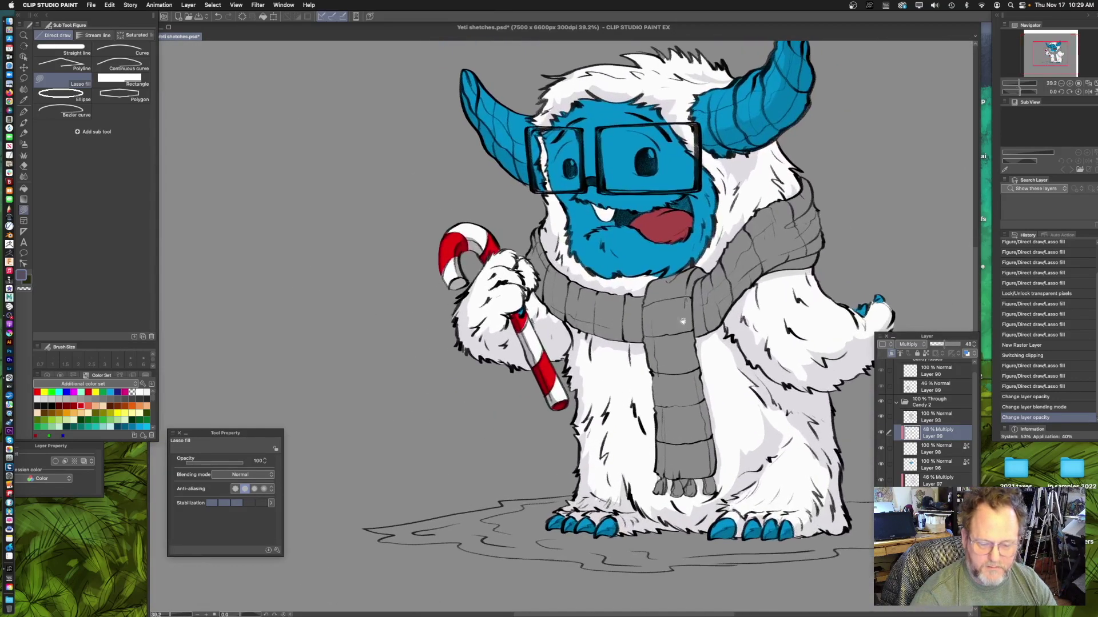
pyautogui.scroll(3, 518, 343)
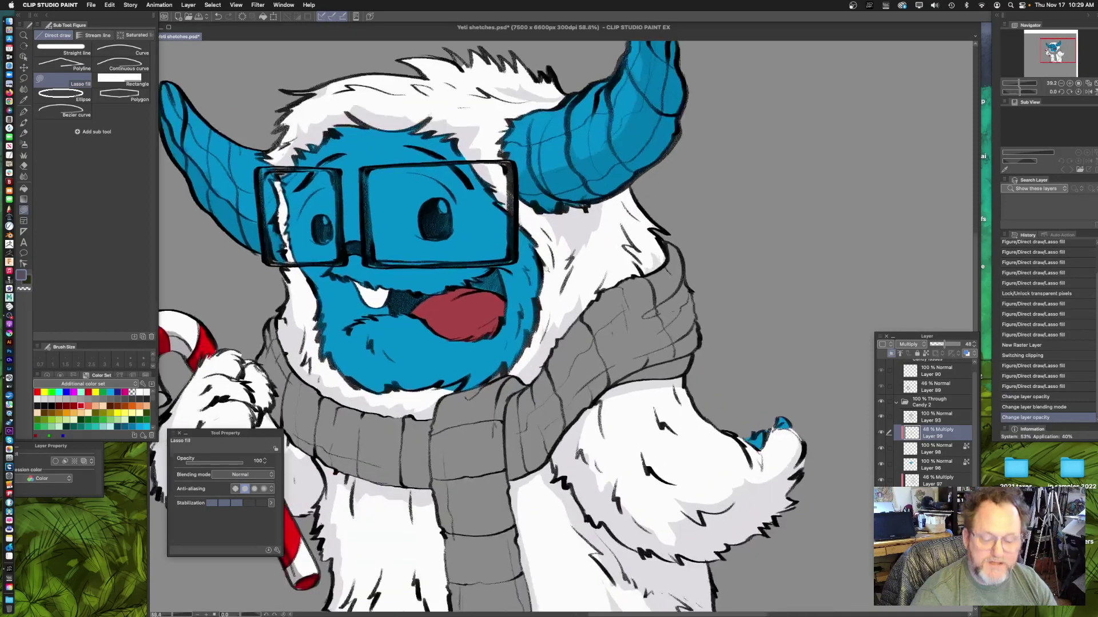
pyautogui.moveTo(547, 269); pyautogui.dragTo(614, 312)
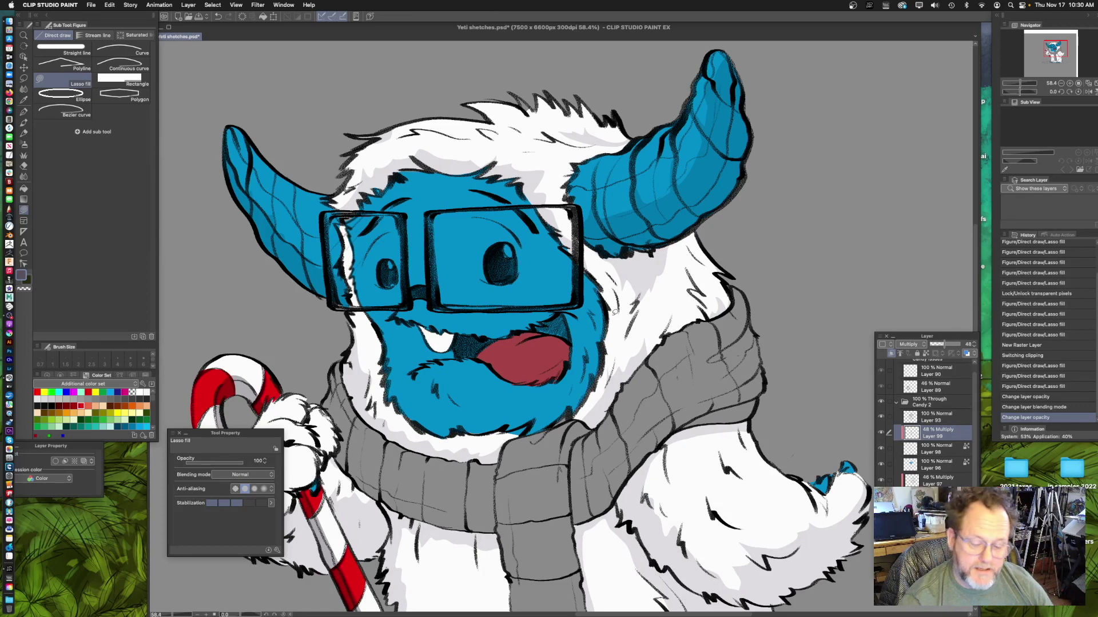
pyautogui.moveTo(544, 247); pyautogui.dragTo(486, 250)
pyautogui.moveTo(689, 226); pyautogui.dragTo(702, 158)
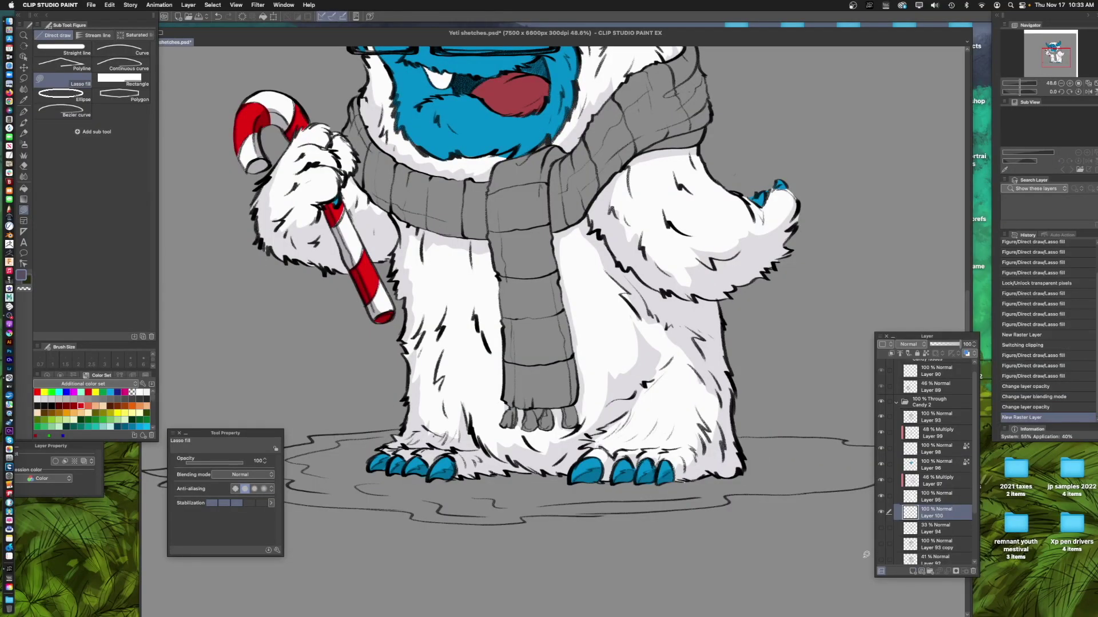
# - Lasso-fill the ground patch around the monster's feet with light green on the new layer below the fur
pyautogui.moveTo(400, 446); pyautogui.dragTo(535, 315)
pyautogui.moveTo(337, 380)
pyautogui.mouseDown()
pyautogui.moveTo(345, 319)
pyautogui.moveTo(375, 318)
pyautogui.mouseUp()
pyautogui.click(117, 420)
pyautogui.moveTo(583, 240); pyautogui.dragTo(733, 284)
pyautogui.moveTo(486, 247)
pyautogui.mouseDown()
pyautogui.moveTo(524, 233)
pyautogui.moveTo(549, 280)
pyautogui.mouseUp()
pyautogui.moveTo(776, 301); pyautogui.dragTo(743, 280)
pyautogui.moveTo(800, 320); pyautogui.dragTo(663, 255)
pyautogui.moveTo(497, 239); pyautogui.dragTo(691, 178)
pyautogui.moveTo(741, 227)
pyautogui.mouseDown()
pyautogui.moveTo(559, 225)
pyautogui.moveTo(623, 177)
pyautogui.mouseUp()
pyautogui.moveTo(686, 229); pyautogui.dragTo(546, 228)
pyautogui.moveTo(503, 227)
pyautogui.mouseDown()
pyautogui.moveTo(636, 211)
pyautogui.moveTo(595, 174)
pyautogui.mouseUp()
# - Lasso-fill an area of the Background layer with its sampled grey, lock that layer, and save the file
pyautogui.scroll(-3, 448, 416)
pyautogui.moveTo(975, 446); pyautogui.dragTo(974, 498)
pyautogui.click(929, 557)
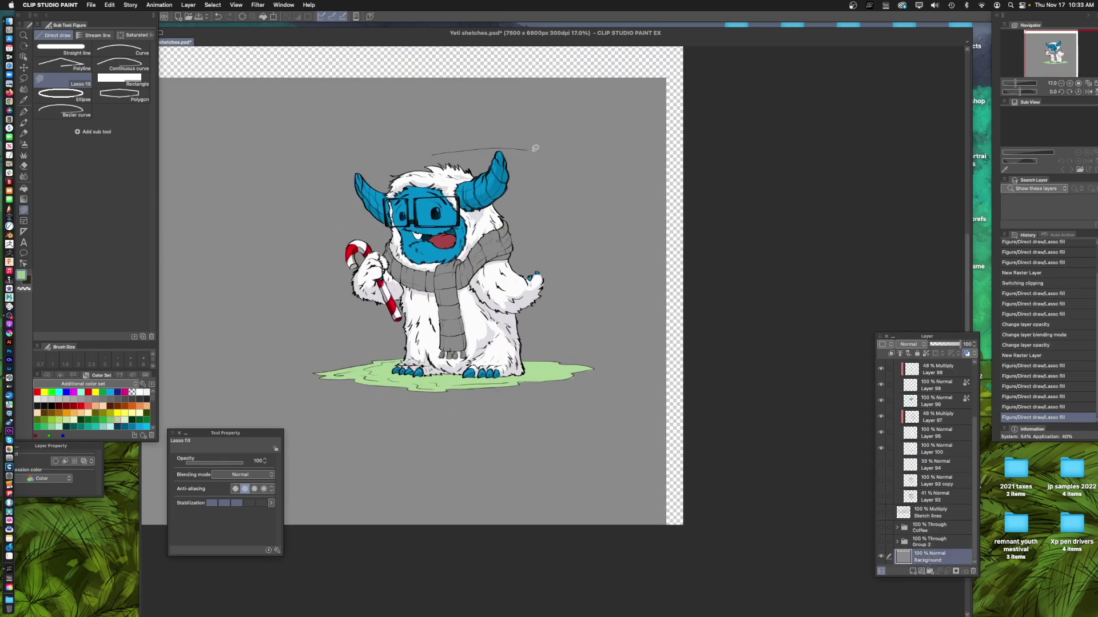
pyautogui.keyDown('alt'); pyautogui.click(534, 147); pyautogui.keyUp('alt')
pyautogui.scroll(-3, 487, 240)
pyautogui.moveTo(537, 166); pyautogui.dragTo(534, 183)
pyautogui.click(917, 353)
pyautogui.click(937, 449)
pyautogui.scroll(6, 429, 247)
pyautogui.press('super+s')
# - Set the drawing colour to purple and add a new raster layer above the candy cane shading layer
pyautogui.moveTo(453, 344); pyautogui.dragTo(495, 376)
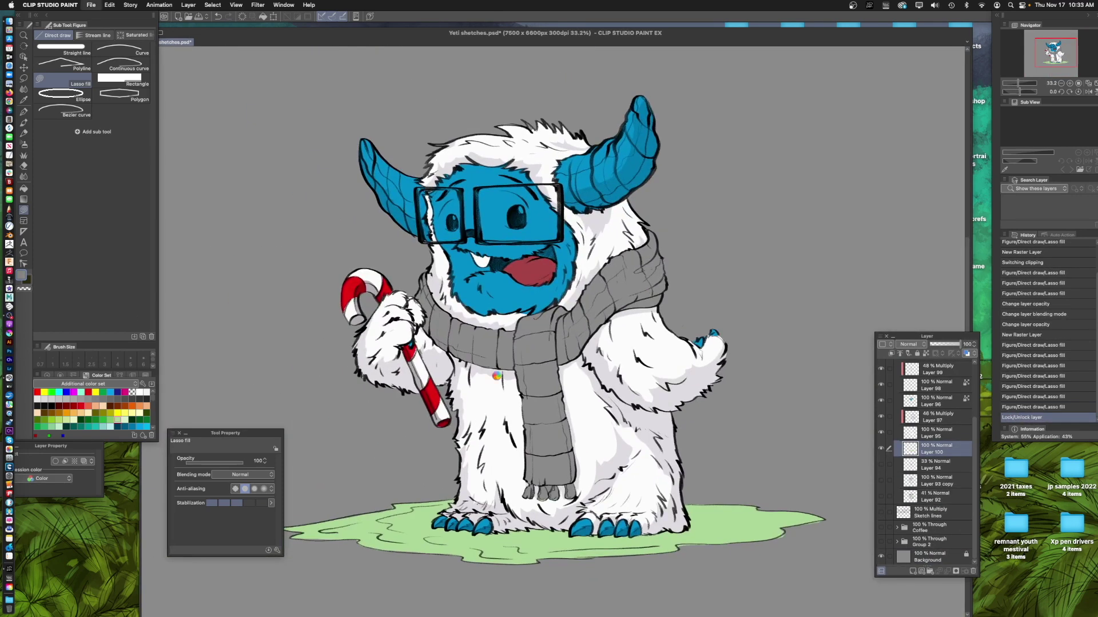
pyautogui.scroll(2, 496, 376)
pyautogui.doubleClick(21, 276)
pyautogui.click(664, 126)
pyautogui.click(603, 145)
pyautogui.click(752, 79)
pyautogui.scroll(3, 932, 434)
pyautogui.click(936, 414)
pyautogui.click(913, 572)
# - Lasso-fill the scarf section over the shoulder above the outstretched arm with purple
pyautogui.scroll(4, 686, 257)
pyautogui.moveTo(625, 328)
pyautogui.mouseDown()
pyautogui.moveTo(497, 346)
pyautogui.moveTo(591, 348)
pyautogui.mouseUp()
pyautogui.moveTo(593, 347); pyautogui.dragTo(600, 215)
pyautogui.moveTo(394, 302); pyautogui.dragTo(372, 449)
pyautogui.moveTo(401, 400); pyautogui.dragTo(485, 286)
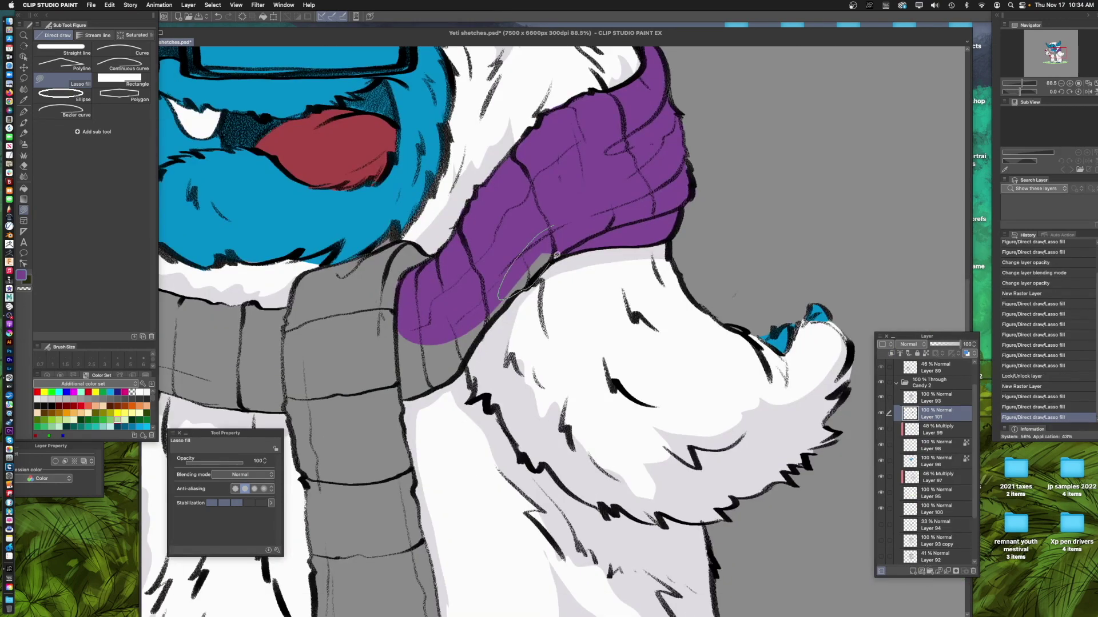
pyautogui.moveTo(572, 252); pyautogui.dragTo(454, 336)
# - Lasso-fill the rest of the scarf's wrap around the neck and the overlapping fold under the chin with purple
pyautogui.moveTo(452, 321); pyautogui.dragTo(457, 412)
pyautogui.moveTo(434, 281)
pyautogui.mouseDown()
pyautogui.moveTo(335, 368)
pyautogui.moveTo(423, 420)
pyautogui.mouseUp()
pyautogui.moveTo(351, 320); pyautogui.dragTo(623, 270)
pyautogui.moveTo(623, 270)
pyautogui.mouseDown()
pyautogui.moveTo(523, 264)
pyautogui.moveTo(350, 167)
pyautogui.moveTo(470, 275)
pyautogui.mouseUp()
pyautogui.moveTo(514, 343); pyautogui.dragTo(475, 285)
pyautogui.moveTo(584, 313); pyautogui.dragTo(578, 315)
pyautogui.moveTo(353, 227); pyautogui.dragTo(451, 214)
pyautogui.moveTo(492, 320); pyautogui.dragTo(457, 339)
pyautogui.moveTo(421, 231); pyautogui.dragTo(533, 308)
# - Erase the purple overspill along the upper edge of the scarf's neck wrap
pyautogui.scroll(4, 532, 229)
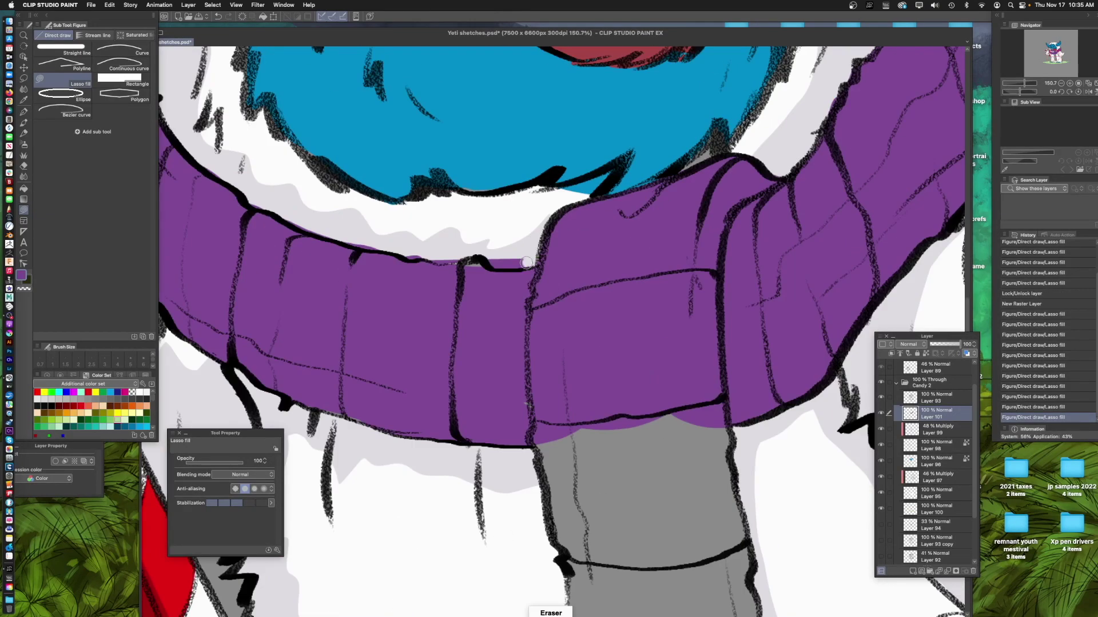
pyautogui.press('e')
pyautogui.moveTo(531, 377); pyautogui.dragTo(434, 335)
# - Lasso-fill the scarf's hanging tail with purple down towards the fringe
pyautogui.scroll(-3, 434, 335)
pyautogui.moveTo(375, 129)
pyautogui.mouseDown()
pyautogui.moveTo(380, 148)
pyautogui.moveTo(486, 135)
pyautogui.mouseUp()
pyautogui.moveTo(486, 229); pyautogui.dragTo(458, 245)
pyautogui.moveTo(483, 131); pyautogui.dragTo(394, 274)
pyautogui.moveTo(486, 435); pyautogui.dragTo(443, 303)
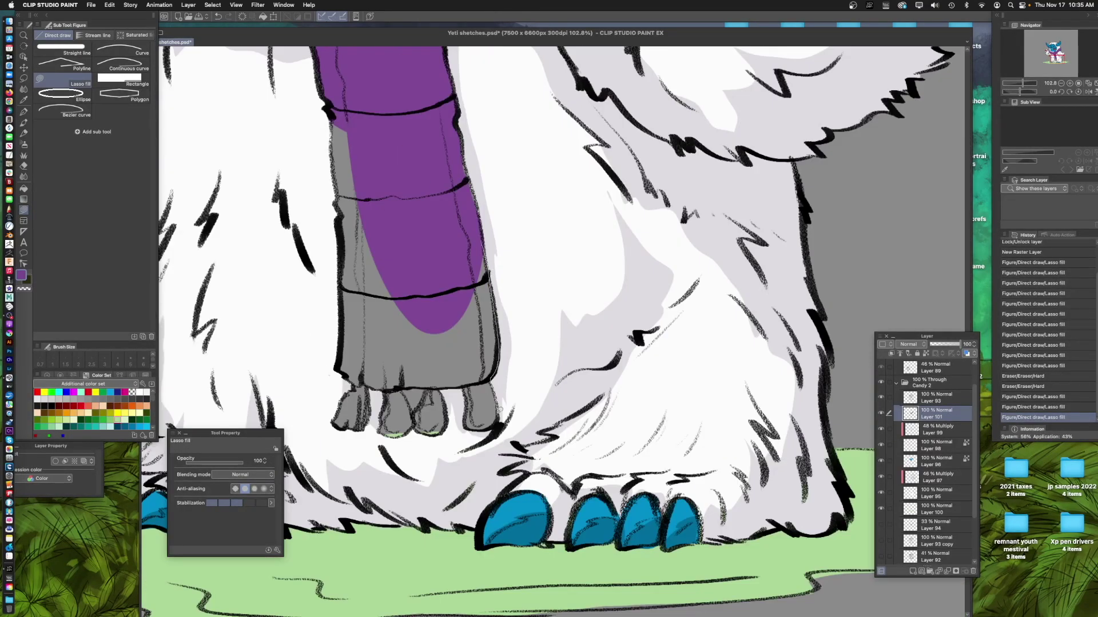
pyautogui.moveTo(498, 358); pyautogui.dragTo(455, 334)
pyautogui.scroll(4, 486, 400)
pyautogui.moveTo(502, 263); pyautogui.dragTo(487, 294)
# - Patch the fur base layer with a lasso fill in a sampled colour, and reselect the purple scarf layer
pyautogui.click(909, 479)
pyautogui.click(915, 493)
pyautogui.keyDown('alt'); pyautogui.click(702, 339); pyautogui.keyUp('alt')
pyautogui.moveTo(514, 257)
pyautogui.mouseDown()
pyautogui.moveTo(481, 324)
pyautogui.moveTo(503, 392)
pyautogui.mouseUp()
pyautogui.click(915, 414)
pyautogui.click(881, 414)
pyautogui.click(881, 413)
# - Lasso-fill the scarf's fringe tassels and the remaining grey gaps with purple
pyautogui.moveTo(525, 391)
pyautogui.mouseDown()
pyautogui.moveTo(435, 361)
pyautogui.moveTo(503, 360)
pyautogui.mouseUp()
pyautogui.moveTo(434, 320)
pyautogui.mouseDown()
pyautogui.moveTo(491, 283)
pyautogui.moveTo(400, 251)
pyautogui.mouseUp()
pyautogui.moveTo(457, 343)
pyautogui.mouseDown()
pyautogui.moveTo(465, 285)
pyautogui.moveTo(453, 280)
pyautogui.mouseUp()
pyautogui.moveTo(409, 269); pyautogui.dragTo(394, 320)
pyautogui.moveTo(452, 229); pyautogui.dragTo(466, 321)
pyautogui.moveTo(613, 272); pyautogui.dragTo(586, 326)
pyautogui.scroll(-6, 586, 327)
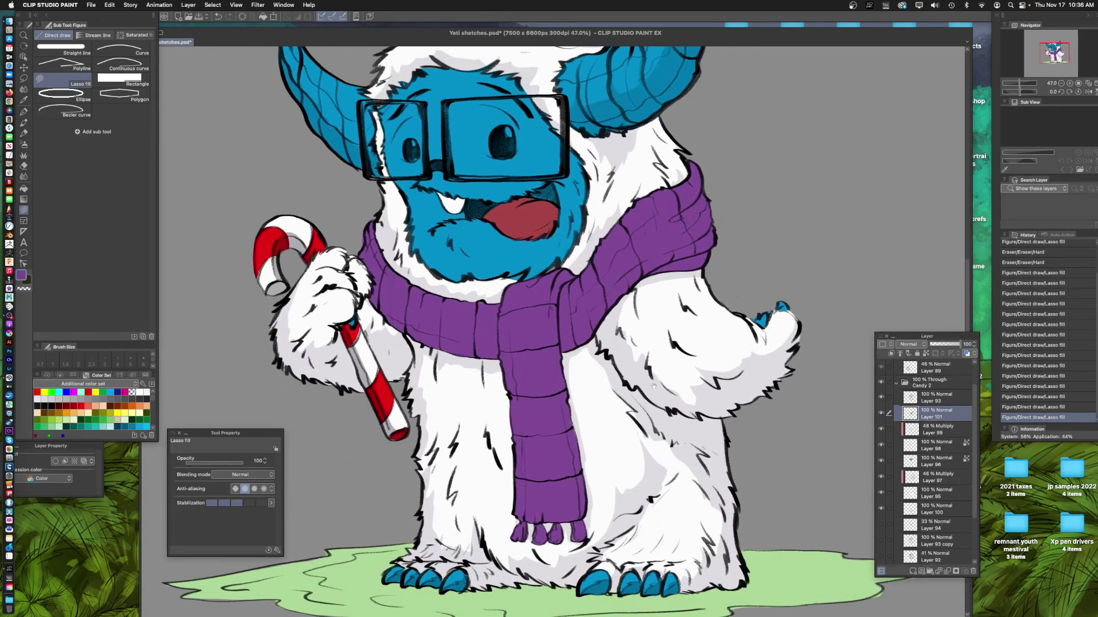
# - Lock the scarf layer's transparent pixels and lasso-fill alternating light purple stripes around the neck wrap
pyautogui.press('super+s')
pyautogui.press('/')
pyautogui.scroll(3, 664, 422)
pyautogui.moveTo(560, 252); pyautogui.dragTo(599, 226)
pyautogui.moveTo(560, 143)
pyautogui.mouseDown()
pyautogui.moveTo(598, 223)
pyautogui.moveTo(589, 123)
pyautogui.mouseUp()
pyautogui.moveTo(515, 229); pyautogui.dragTo(576, 200)
pyautogui.moveTo(534, 175)
pyautogui.mouseDown()
pyautogui.moveTo(575, 238)
pyautogui.moveTo(526, 180)
pyautogui.moveTo(525, 207)
pyautogui.mouseUp()
pyautogui.scroll(-2, 629, 257)
pyautogui.moveTo(426, 274); pyautogui.dragTo(452, 280)
pyautogui.moveTo(554, 246); pyautogui.dragTo(680, 338)
pyautogui.moveTo(449, 291); pyautogui.dragTo(471, 303)
pyautogui.moveTo(409, 237)
pyautogui.mouseDown()
pyautogui.moveTo(420, 245)
pyautogui.moveTo(366, 231)
pyautogui.mouseUp()
pyautogui.scroll(-3, 645, 400)
pyautogui.scroll(2, 645, 400)
# - Lasso-fill shading in a sampled and adjusted blue over the face and horns on the skin layer
pyautogui.click(936, 461)
pyautogui.keyDown('alt'); pyautogui.click(490, 274); pyautogui.keyUp('alt')
pyautogui.doubleClick(21, 275)
pyautogui.click(641, 137)
pyautogui.click(753, 80)
pyautogui.moveTo(494, 226); pyautogui.dragTo(454, 279)
pyautogui.moveTo(437, 191); pyautogui.dragTo(433, 277)
pyautogui.moveTo(446, 395); pyautogui.dragTo(466, 339)
pyautogui.moveTo(549, 349); pyautogui.dragTo(409, 345)
pyautogui.moveTo(409, 345)
pyautogui.mouseDown()
pyautogui.moveTo(420, 361)
pyautogui.moveTo(355, 407)
pyautogui.mouseUp()
pyautogui.moveTo(534, 286); pyautogui.dragTo(532, 311)
pyautogui.moveTo(457, 297); pyautogui.dragTo(531, 313)
pyautogui.moveTo(366, 235); pyautogui.dragTo(358, 252)
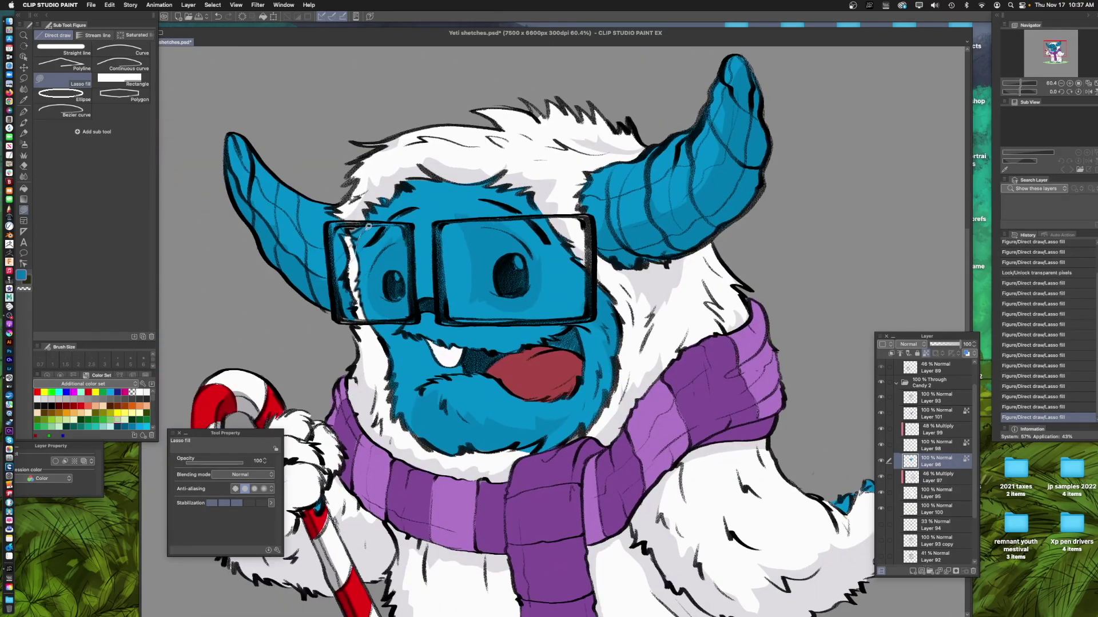
pyautogui.moveTo(515, 147); pyautogui.dragTo(354, 228)
# - Add a raster layer above the line art and paint near-white glints on the monster's eyes
pyautogui.click(937, 397)
pyautogui.click(912, 572)
pyautogui.doubleClick(22, 275)
pyautogui.click(546, 109)
pyautogui.click(752, 80)
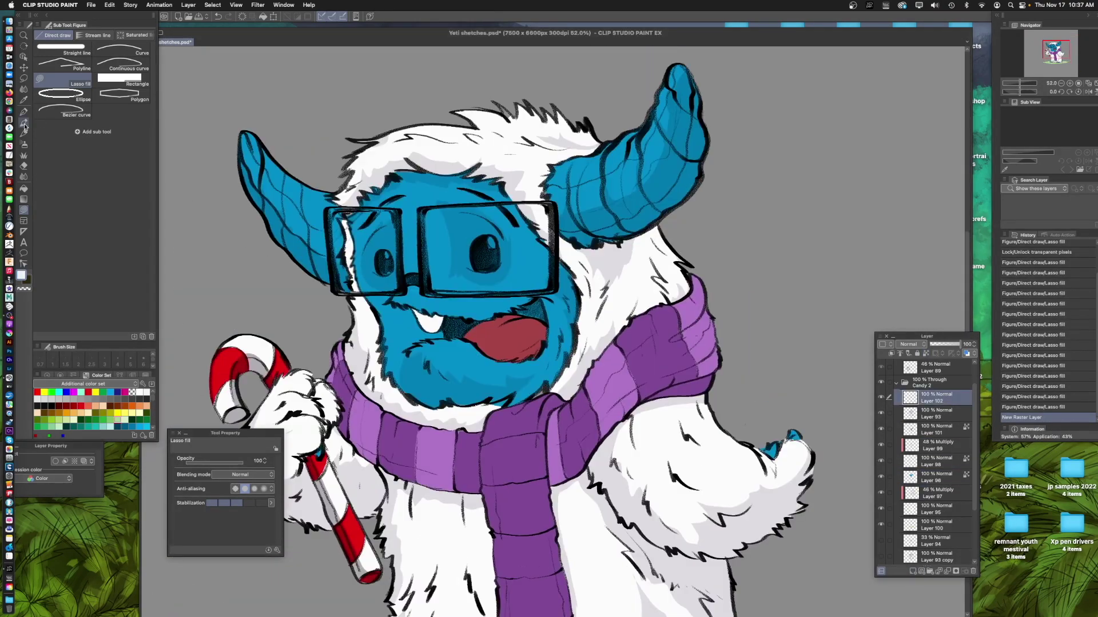
pyautogui.click(24, 123)
pyautogui.press('super+z')
pyautogui.moveTo(562, 236); pyautogui.dragTo(568, 255)
pyautogui.moveTo(372, 264); pyautogui.dragTo(377, 278)
pyautogui.press('super+z')
pyautogui.moveTo(499, 227)
pyautogui.mouseDown()
pyautogui.moveTo(523, 257)
pyautogui.moveTo(533, 245)
pyautogui.mouseUp()
pyautogui.scroll(-6, 542, 377)
pyautogui.moveTo(376, 249); pyautogui.dragTo(420, 292)
pyautogui.scroll(2, 709, 374)
# - Add a raster layer beneath the colour layers and paint a rough olive rectangular backdrop behind the monster
pyautogui.click(936, 540)
pyautogui.click(913, 571)
pyautogui.click(124, 412)
pyautogui.moveTo(395, 480)
pyautogui.mouseDown()
pyautogui.moveTo(421, 546)
pyautogui.moveTo(430, 538)
pyautogui.moveTo(417, 471)
pyautogui.mouseUp()
pyautogui.click(71, 172)
pyautogui.press('super+z')
pyautogui.moveTo(403, 532); pyautogui.dragTo(390, 286)
pyautogui.moveTo(401, 320); pyautogui.dragTo(387, 370)
pyautogui.moveTo(371, 274); pyautogui.dragTo(677, 354)
pyautogui.moveTo(677, 400); pyautogui.dragTo(560, 258)
pyautogui.moveTo(546, 229); pyautogui.dragTo(546, 446)
pyautogui.moveTo(411, 143); pyautogui.dragTo(505, 313)
pyautogui.moveTo(543, 200); pyautogui.dragTo(354, 219)
pyautogui.scroll(-3, 354, 218)
pyautogui.scroll(2, 355, 217)
# - Switch to Photoshop and choose a brush preset for painting
pyautogui.click(50, 5)
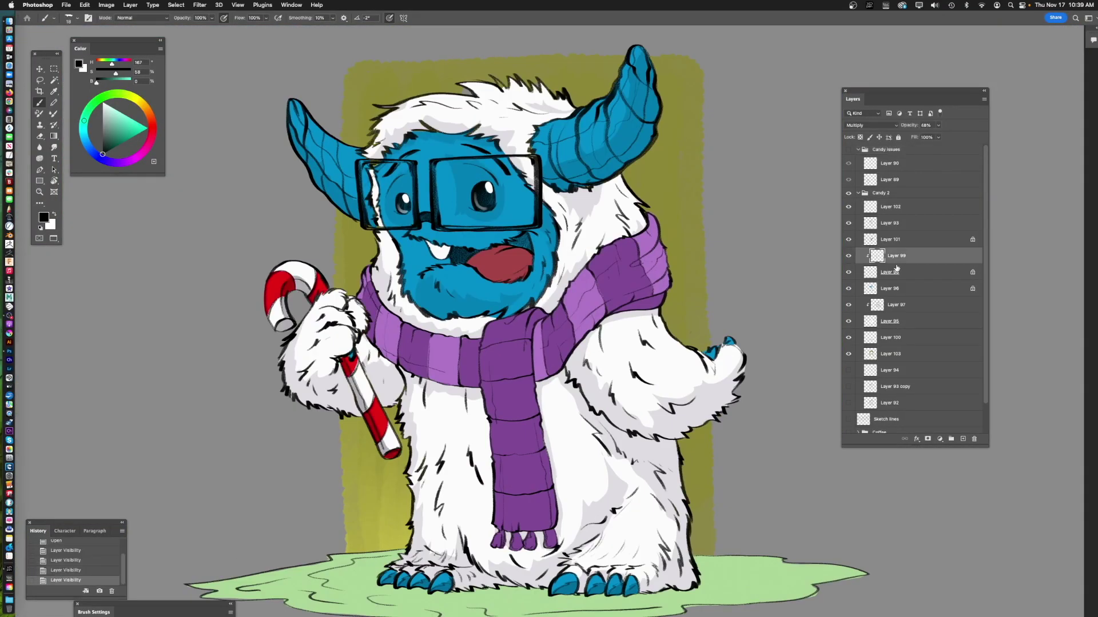
pyautogui.click(71, 17)
pyautogui.scroll(-5, 158, 370)
pyautogui.scroll(5, 152, 166)
pyautogui.click(32, 152)
pyautogui.scroll(-10, 114, 251)
# - Brush dark purple shadows over the white fur on the clipped Multiply Layer 97, undoing the last two strokes
pyautogui.click(109, 286)
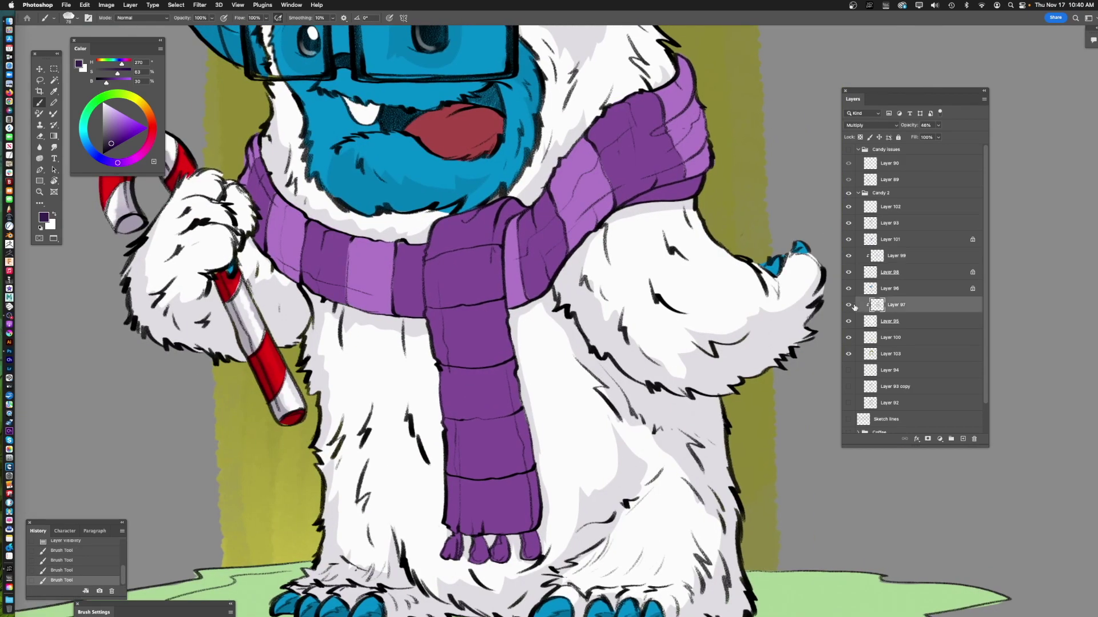
pyautogui.click(849, 306)
pyautogui.click(849, 305)
pyautogui.moveTo(623, 274); pyautogui.dragTo(514, 281)
pyautogui.moveTo(498, 171); pyautogui.dragTo(574, 329)
pyautogui.moveTo(532, 180); pyautogui.dragTo(557, 212)
pyautogui.moveTo(542, 148)
pyautogui.mouseDown()
pyautogui.moveTo(608, 219)
pyautogui.moveTo(637, 23)
pyautogui.mouseUp()
pyautogui.moveTo(328, 271); pyautogui.dragTo(351, 326)
pyautogui.moveTo(355, 338); pyautogui.dragTo(391, 346)
pyautogui.moveTo(298, 305); pyautogui.dragTo(298, 386)
pyautogui.moveTo(481, 356); pyautogui.dragTo(384, 230)
pyautogui.scroll(-3, 384, 228)
pyautogui.scroll(5, 353, 268)
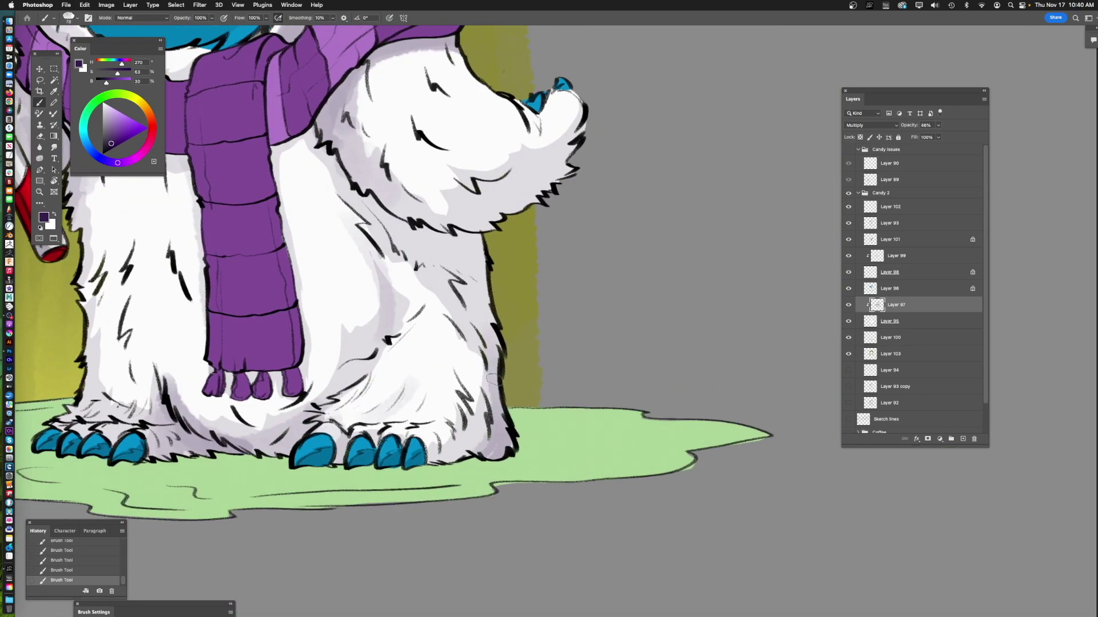
pyautogui.press('super+z')
pyautogui.press('super+z')
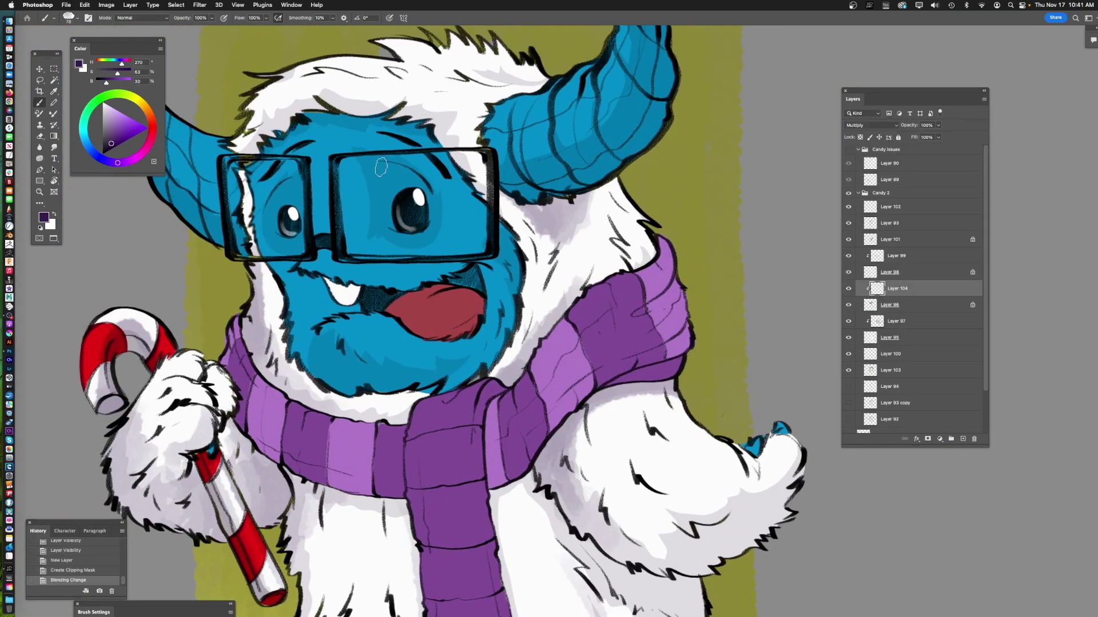
# - Brush dark purple shading over the blue face and horns on Multiply Layer 104, reducing the brush size
pyautogui.scroll(5, 407, 261)
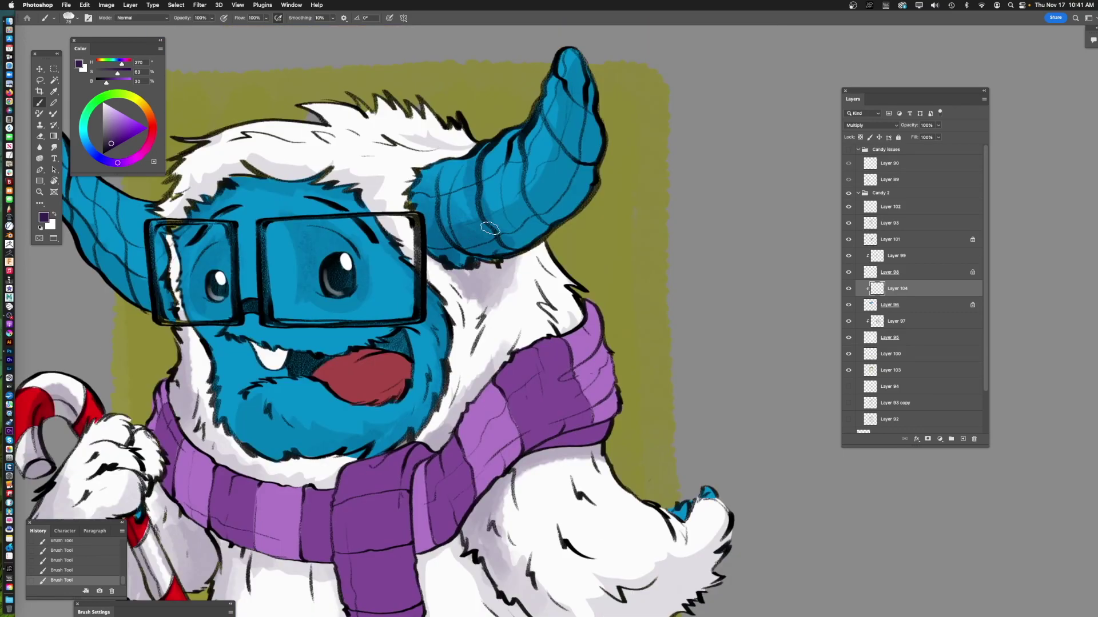
pyautogui.moveTo(338, 427)
pyautogui.mouseDown()
pyautogui.moveTo(539, 461)
pyautogui.moveTo(475, 321)
pyautogui.moveTo(459, 349)
pyautogui.mouseUp()
pyautogui.press('[')
pyautogui.press('[')
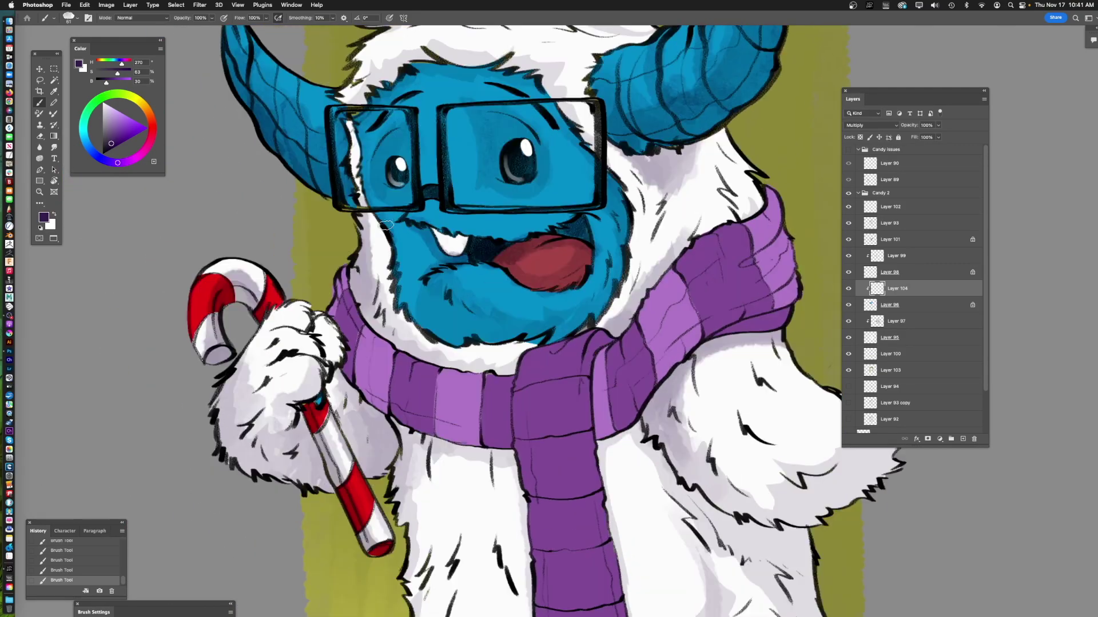
pyautogui.scroll(3, 598, 347)
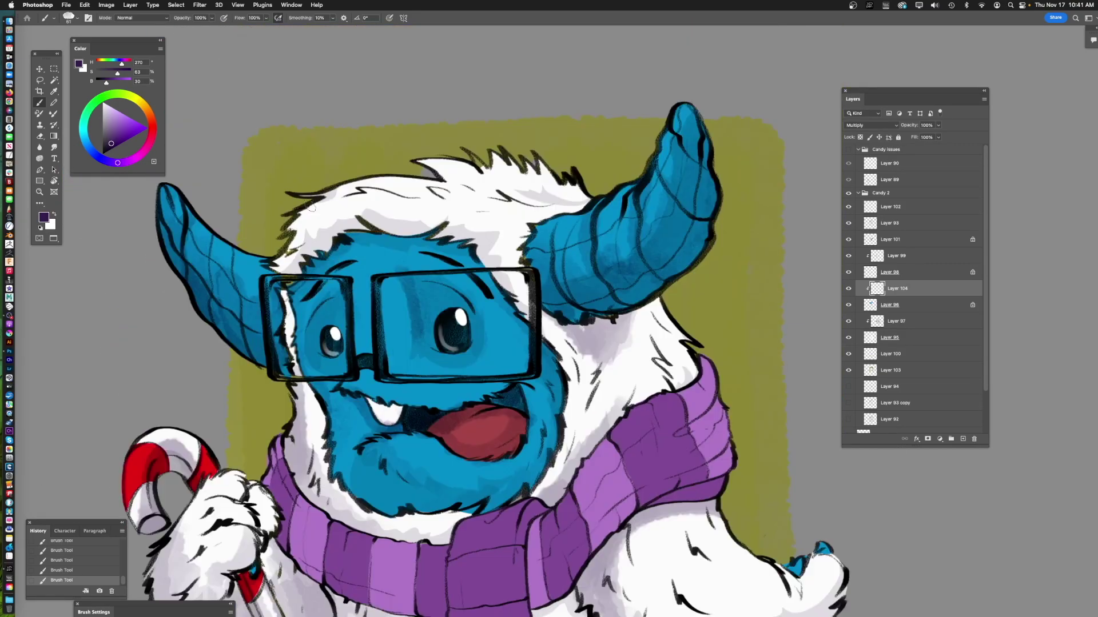
# - Add a new layer clipped to the scarf layer and set its blend mode to Multiply
pyautogui.scroll(-5, 598, 347)
pyautogui.press('super+shift+alt+n')
pyautogui.press('super+alt+g')
pyautogui.click(869, 126)
pyautogui.click(858, 162)
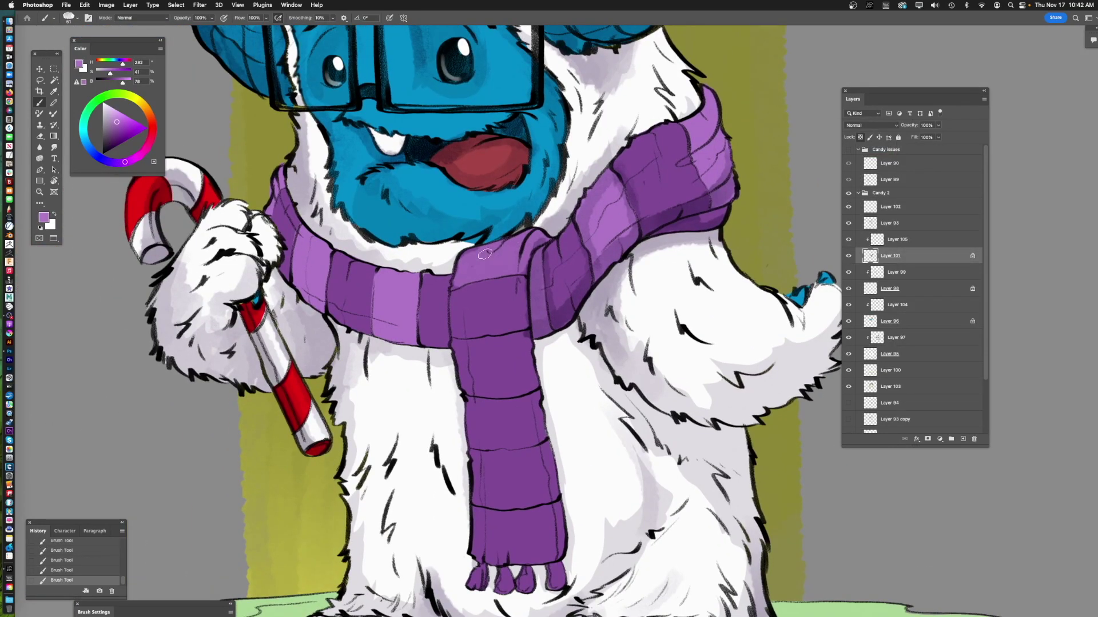
# - Paint light purple stripes down the scarf's tail on Layer 101 and shade the scarf with a sampled purple on Layer 105
pyautogui.moveTo(485, 254); pyautogui.dragTo(495, 190)
pyautogui.moveTo(476, 315); pyautogui.dragTo(514, 314)
pyautogui.click(897, 239)
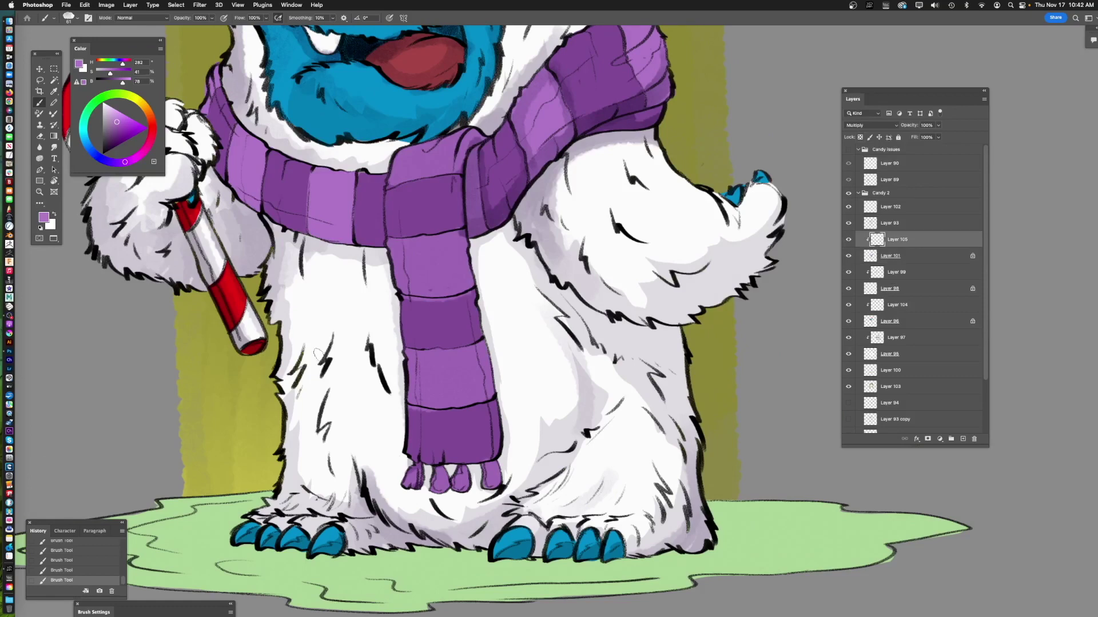
pyautogui.keyDown('alt'); pyautogui.click(508, 207); pyautogui.keyUp('alt')
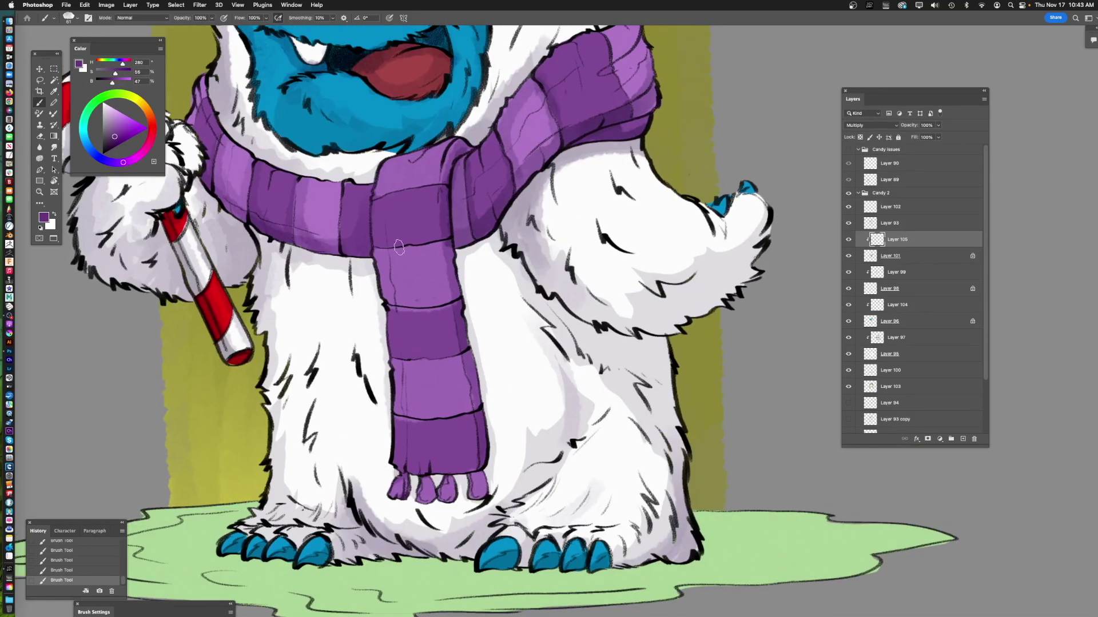
pyautogui.moveTo(384, 197); pyautogui.dragTo(427, 188)
pyautogui.moveTo(400, 368)
pyautogui.mouseDown()
pyautogui.moveTo(400, 436)
pyautogui.moveTo(429, 492)
pyautogui.mouseUp()
# - Shade the scarf's neck wrap with freshly sampled purples on the clipped Multiply layer
pyautogui.keyDown('alt'); pyautogui.click(260, 226); pyautogui.keyUp('alt')
pyautogui.keyDown('alt'); pyautogui.click(303, 254); pyautogui.keyUp('alt')
pyautogui.moveTo(275, 228); pyautogui.dragTo(339, 248)
pyautogui.moveTo(294, 172); pyautogui.dragTo(352, 303)
pyautogui.press('super+minus')
pyautogui.moveTo(610, 366)
pyautogui.mouseDown()
pyautogui.moveTo(625, 388)
pyautogui.moveTo(612, 414)
pyautogui.mouseUp()
# - Brush a brighter yellow over the interior of the olive backdrop on Layer 103 and save the file
pyautogui.click(924, 390)
pyautogui.keyDown('alt'); pyautogui.click(386, 486); pyautogui.keyUp('alt')
pyautogui.click(132, 119)
pyautogui.moveTo(387, 420); pyautogui.dragTo(387, 546)
pyautogui.moveTo(481, 434); pyautogui.dragTo(404, 339)
pyautogui.moveTo(578, 172); pyautogui.dragTo(596, 423)
pyautogui.moveTo(640, 355)
pyautogui.mouseDown()
pyautogui.moveTo(483, 204)
pyautogui.moveTo(289, 252)
pyautogui.mouseUp()
pyautogui.moveTo(289, 348); pyautogui.dragTo(285, 414)
pyautogui.press('super+minus')
pyautogui.press('super+s')
pyautogui.press('super+plus')
# - Add a new clipped layer above the blue skin's shading layer and set its blend mode to Overlay
pyautogui.click(920, 321)
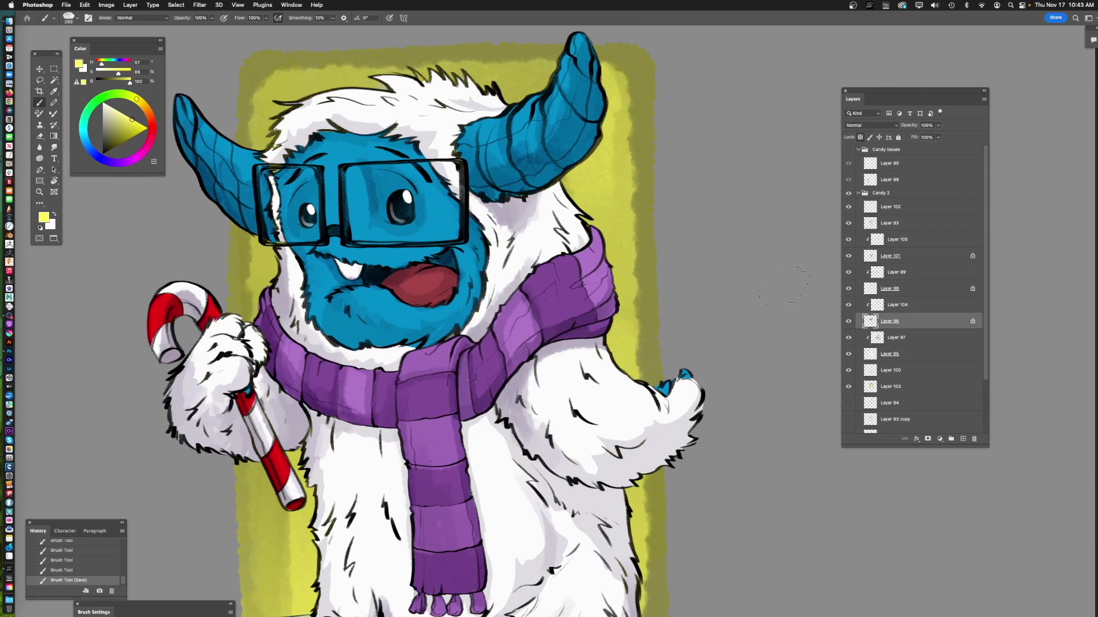
pyautogui.click(919, 304)
pyautogui.click(963, 439)
pyautogui.press('super+alt+g')
pyautogui.hotkey('shift', 'alt', 'o')
pyautogui.click(128, 117)
pyautogui.moveTo(375, 180)
pyautogui.mouseDown()
pyautogui.moveTo(383, 230)
pyautogui.moveTo(351, 228)
pyautogui.mouseUp()
pyautogui.press('super+z')
# - Brush highlights over the blue horns and face on the Overlay layer with a lightened sampled colour
pyautogui.keyDown('alt'); pyautogui.click(426, 303); pyautogui.keyUp('alt')
pyautogui.click(127, 116)
pyautogui.moveTo(514, 172)
pyautogui.mouseDown()
pyautogui.moveTo(489, 220)
pyautogui.moveTo(515, 220)
pyautogui.mouseUp()
pyautogui.rightClick(554, 167)
pyautogui.click(627, 424)
pyautogui.moveTo(489, 208); pyautogui.dragTo(590, 218)
pyautogui.moveTo(254, 226); pyautogui.dragTo(285, 303)
pyautogui.moveTo(400, 343)
pyautogui.mouseDown()
pyautogui.moveTo(412, 329)
pyautogui.moveTo(412, 264)
pyautogui.mouseUp()
pyautogui.moveTo(418, 329)
pyautogui.mouseDown()
pyautogui.moveTo(483, 349)
pyautogui.moveTo(437, 345)
pyautogui.mouseUp()
pyautogui.moveTo(426, 549); pyautogui.dragTo(401, 280)
# - Enlarge the brush and extend the Overlay highlights across the remaining blue skin areas
pyautogui.press(']')
pyautogui.moveTo(381, 480); pyautogui.dragTo(300, 465)
pyautogui.moveTo(463, 443); pyautogui.dragTo(482, 427)
pyautogui.moveTo(500, 445); pyautogui.dragTo(513, 431)
pyautogui.moveTo(395, 189); pyautogui.dragTo(475, 448)
pyautogui.moveTo(389, 338)
pyautogui.mouseDown()
pyautogui.moveTo(435, 329)
pyautogui.moveTo(452, 363)
pyautogui.mouseUp()
pyautogui.moveTo(400, 343); pyautogui.dragTo(452, 369)
# - Paint pink blush on the cheeks behind the glasses on a new layer, and save the file
pyautogui.click(133, 159)
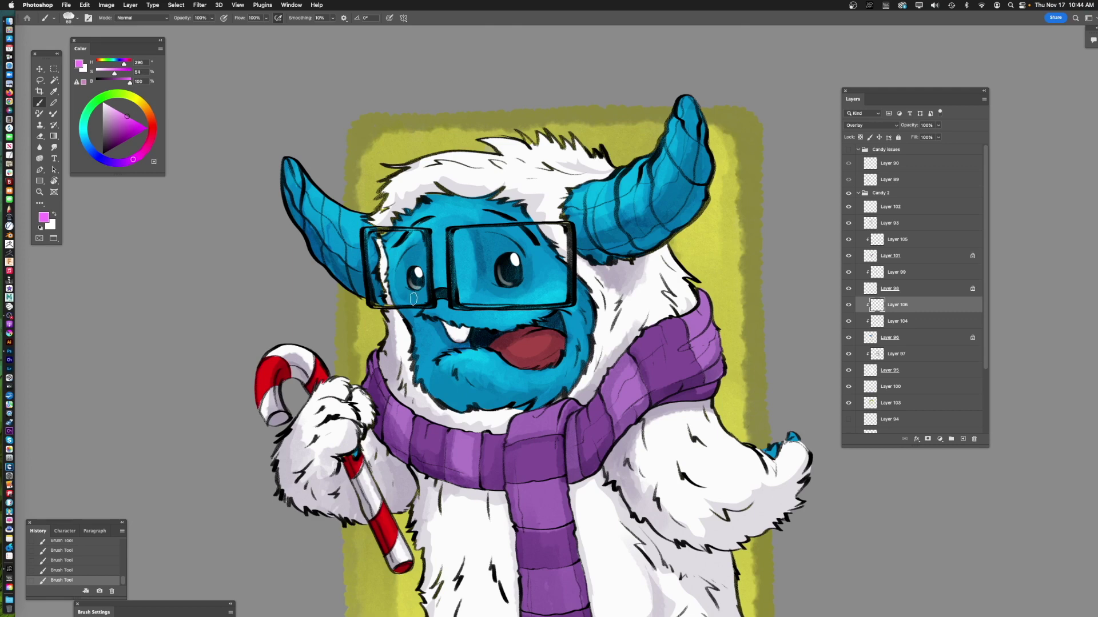
pyautogui.click(963, 439)
pyautogui.moveTo(403, 300); pyautogui.dragTo(410, 313)
pyautogui.moveTo(563, 304); pyautogui.dragTo(548, 277)
pyautogui.moveTo(549, 320); pyautogui.dragTo(483, 289)
pyautogui.press('super+0')
pyautogui.press('super+s')
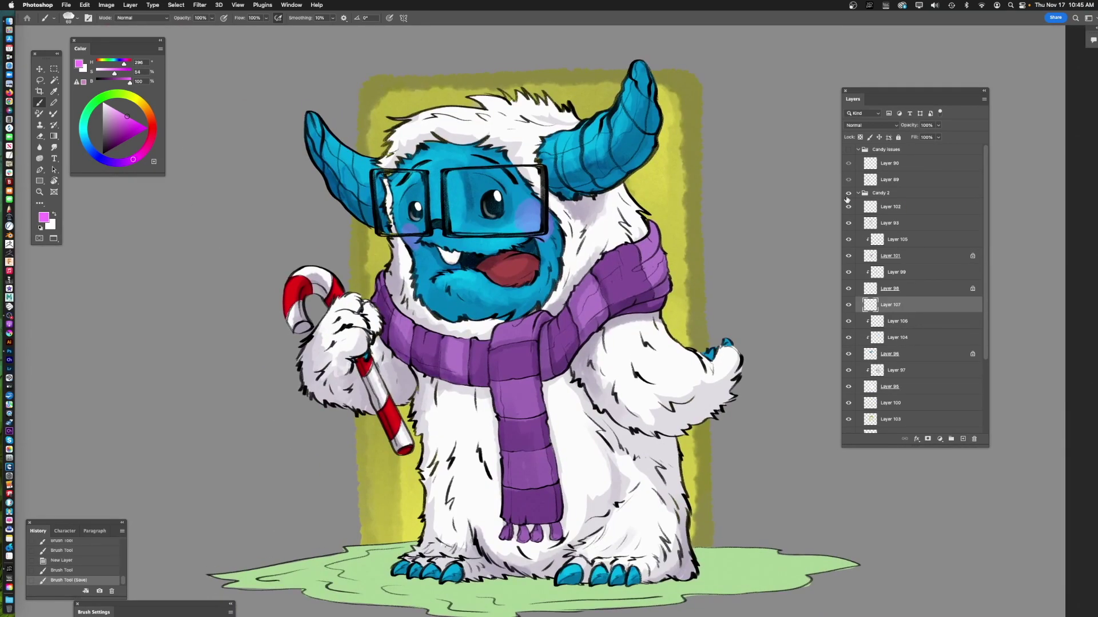
# - Add a new clipped layer above the scarf's shading layer and set its blend mode to Overlay
pyautogui.click(938, 240)
pyautogui.click(963, 439)
pyautogui.press('alt+super+g')
pyautogui.click(871, 125)
pyautogui.click(863, 253)
# - Brush bright purple highlights over the scarf's neck wrap and tail on the Overlay layer, and save the file
pyautogui.click(125, 161)
pyautogui.moveTo(604, 266); pyautogui.dragTo(639, 250)
pyautogui.moveTo(665, 274); pyautogui.dragTo(648, 276)
pyautogui.moveTo(489, 353); pyautogui.dragTo(464, 369)
pyautogui.keyDown('alt'); pyautogui.click(505, 331); pyautogui.keyUp('alt')
pyautogui.moveTo(428, 371); pyautogui.dragTo(404, 375)
pyautogui.moveTo(503, 423); pyautogui.dragTo(487, 381)
pyautogui.press('super+z')
pyautogui.moveTo(483, 386); pyautogui.dragTo(489, 431)
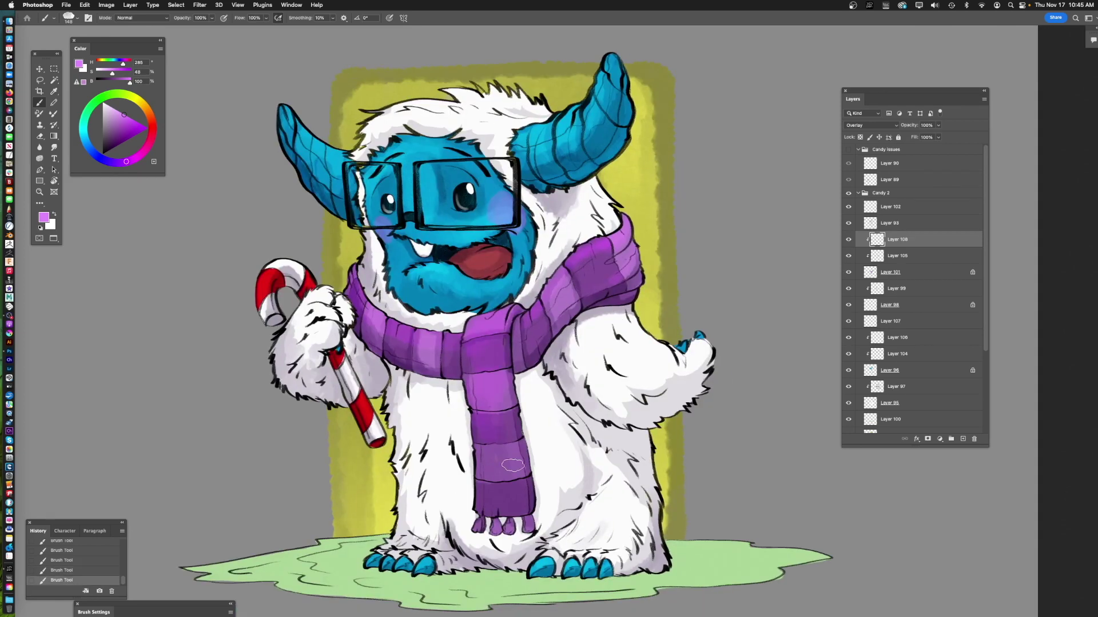
pyautogui.scroll(-2, 487, 442)
pyautogui.press('super+s')
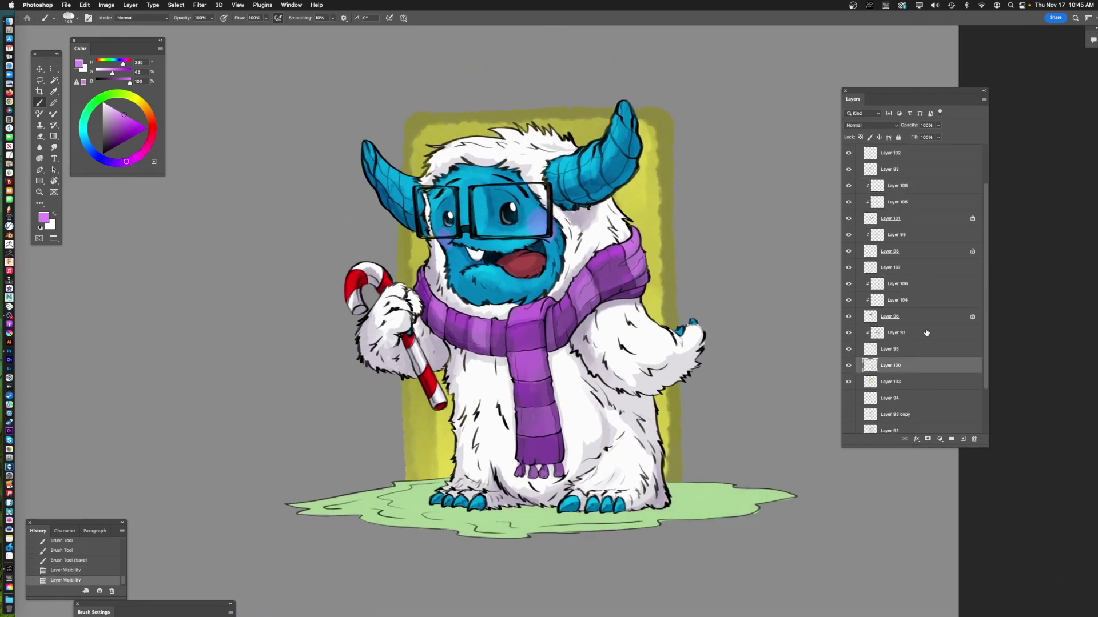
# - Paint darker green shadows on the ground patch beneath the monster's feet
pyautogui.scroll(-5, 514, 286)
pyautogui.moveTo(436, 320); pyautogui.dragTo(639, 303)
pyautogui.moveTo(508, 326); pyautogui.dragTo(635, 309)
pyautogui.press('super+z')
pyautogui.moveTo(457, 294); pyautogui.dragTo(374, 289)
pyautogui.moveTo(492, 320); pyautogui.dragTo(680, 321)
pyautogui.moveTo(658, 308); pyautogui.dragTo(467, 343)
pyautogui.moveTo(400, 337); pyautogui.dragTo(521, 360)
# - Add a new layer clipped to the ground patch layer and set its blend mode to Overlay
pyautogui.click(963, 439)
pyautogui.keyDown('alt'); pyautogui.click(915, 372); pyautogui.keyUp('alt')
pyautogui.click(872, 125)
pyautogui.click(863, 237)
# - Brush pale yellow-green highlights over the ground patch on the Overlay layer, and save the file
pyautogui.moveTo(386, 342); pyautogui.dragTo(403, 330)
pyautogui.click(119, 111)
pyautogui.moveTo(514, 349); pyautogui.dragTo(540, 305)
pyautogui.moveTo(738, 290); pyautogui.dragTo(760, 279)
pyautogui.moveTo(592, 318)
pyautogui.mouseDown()
pyautogui.moveTo(645, 307)
pyautogui.moveTo(595, 309)
pyautogui.mouseUp()
pyautogui.moveTo(546, 299); pyautogui.dragTo(485, 286)
pyautogui.moveTo(629, 229); pyautogui.dragTo(466, 451)
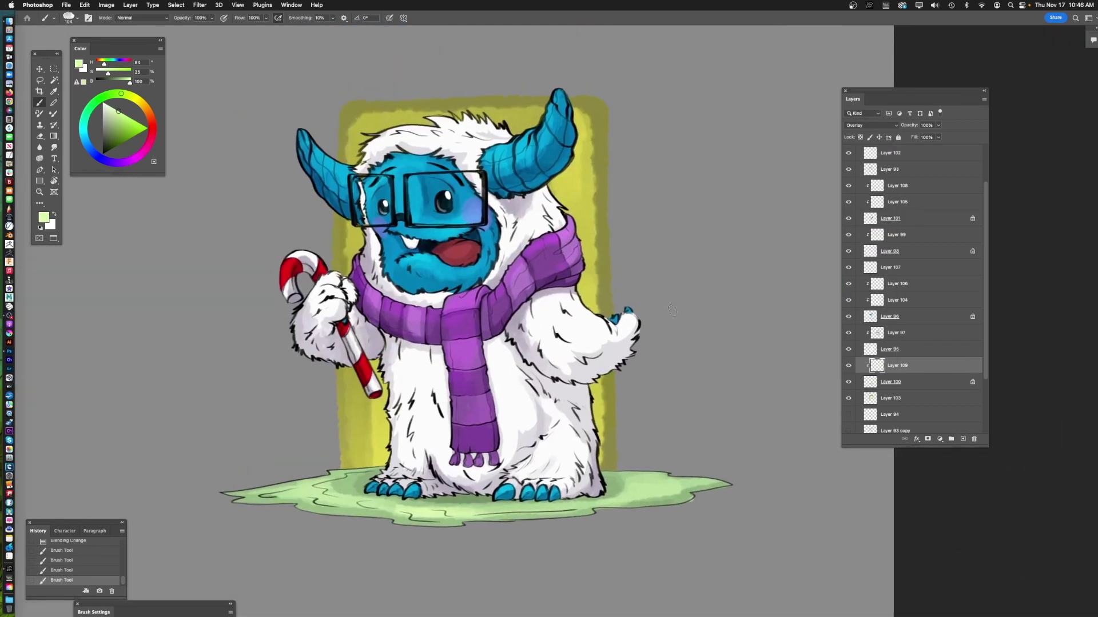
pyautogui.scroll(1, 915, 286)
pyautogui.press('super+s')
# - Create a new layer for the glasses' lenses and place it directly above Layer 108, below Layer 93
pyautogui.moveTo(400, 192); pyautogui.dragTo(443, 192)
pyautogui.scroll(1, 892, 286)
pyautogui.click(890, 338)
pyautogui.click(848, 242)
pyautogui.click(891, 191)
pyautogui.press('super+shift+n')
pyautogui.click(620, 297)
pyautogui.moveTo(907, 191); pyautogui.dragTo(910, 215)
# - Paint both lenses of the glasses with a light cyan tint on the new layer
pyautogui.moveTo(400, 274); pyautogui.dragTo(461, 321)
pyautogui.click(83, 127)
pyautogui.moveTo(495, 246)
pyautogui.mouseDown()
pyautogui.moveTo(598, 257)
pyautogui.moveTo(526, 321)
pyautogui.mouseUp()
pyautogui.moveTo(537, 297); pyautogui.dragTo(590, 291)
pyautogui.moveTo(495, 248); pyautogui.dragTo(448, 306)
pyautogui.moveTo(645, 271); pyautogui.dragTo(623, 308)
# - Paint near-white diagonal glare streaks across both lenses with a smaller brush, and set the layer to Screen at 64% opacity
pyautogui.click(106, 104)
pyautogui.press('[')
pyautogui.press('[')
pyautogui.press('[')
pyautogui.press('[')
pyautogui.press('[')
pyautogui.press('[')
pyautogui.press('[')
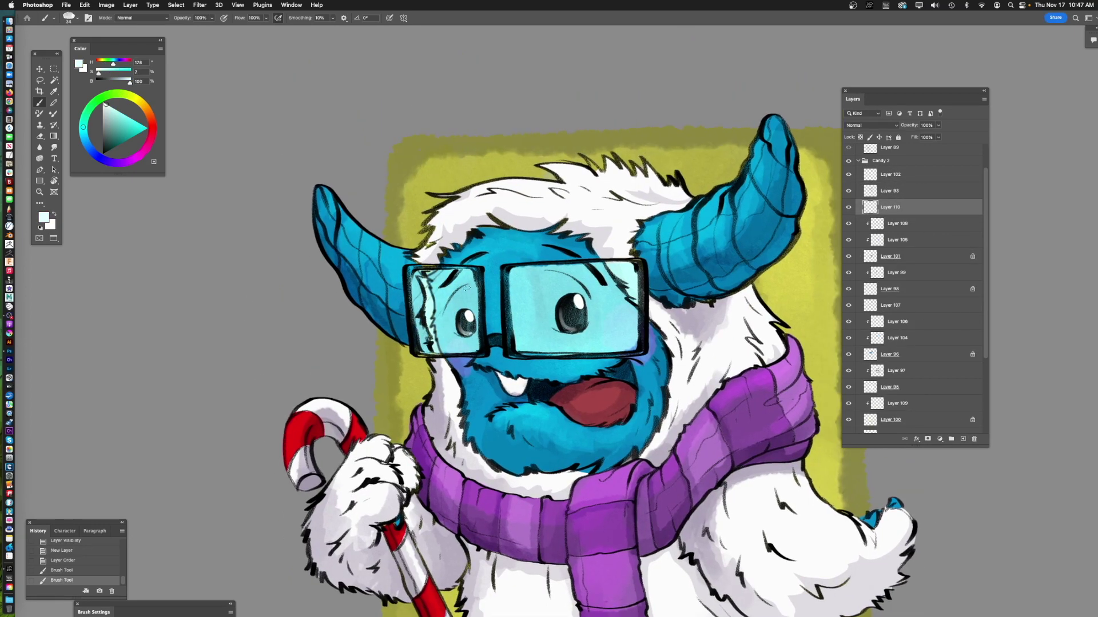
pyautogui.moveTo(473, 269); pyautogui.dragTo(433, 306)
pyautogui.moveTo(573, 264); pyautogui.dragTo(522, 310)
pyautogui.moveTo(590, 274); pyautogui.dragTo(510, 339)
pyautogui.moveTo(622, 295); pyautogui.dragTo(572, 344)
pyautogui.moveTo(637, 318); pyautogui.dragTo(598, 351)
pyautogui.moveTo(481, 292); pyautogui.dragTo(498, 294)
pyautogui.click(870, 125)
pyautogui.click(863, 152)
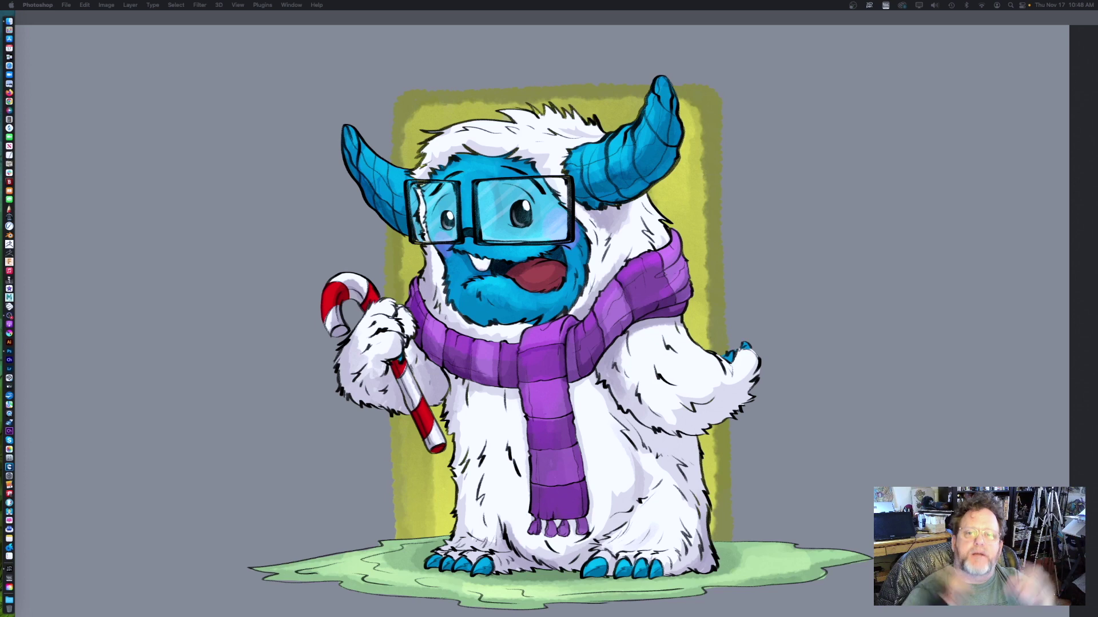
# - Bring the hidden workspace panels back and look through the available brush presets
pyautogui.press('Tab')
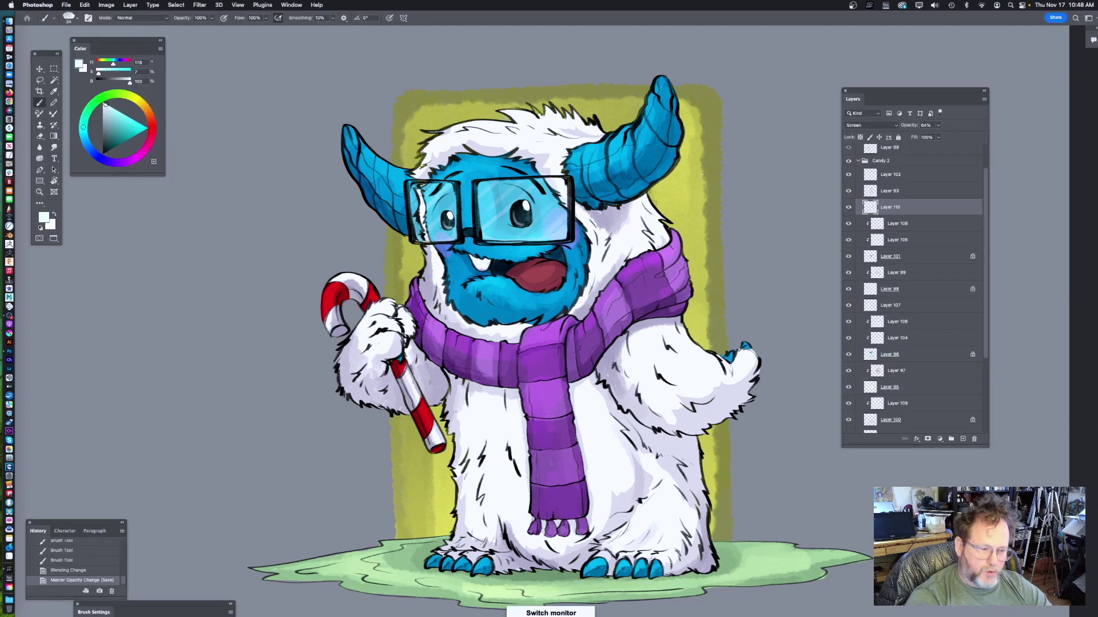
pyautogui.click(70, 17)
pyautogui.moveTo(222, 203); pyautogui.dragTo(223, 125)
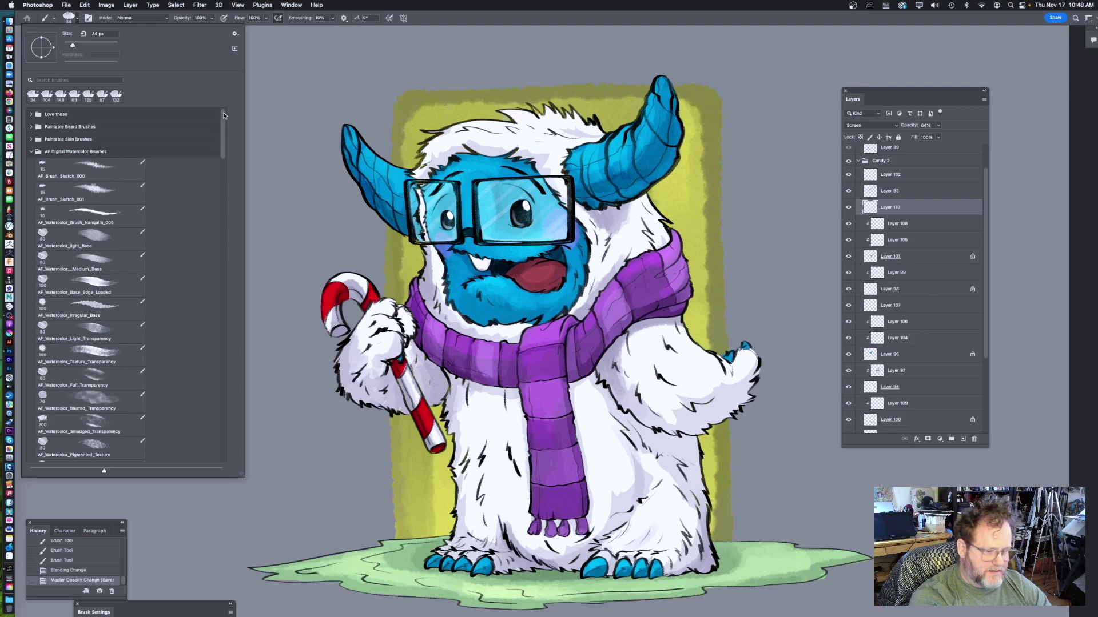
pyautogui.click(609, 37)
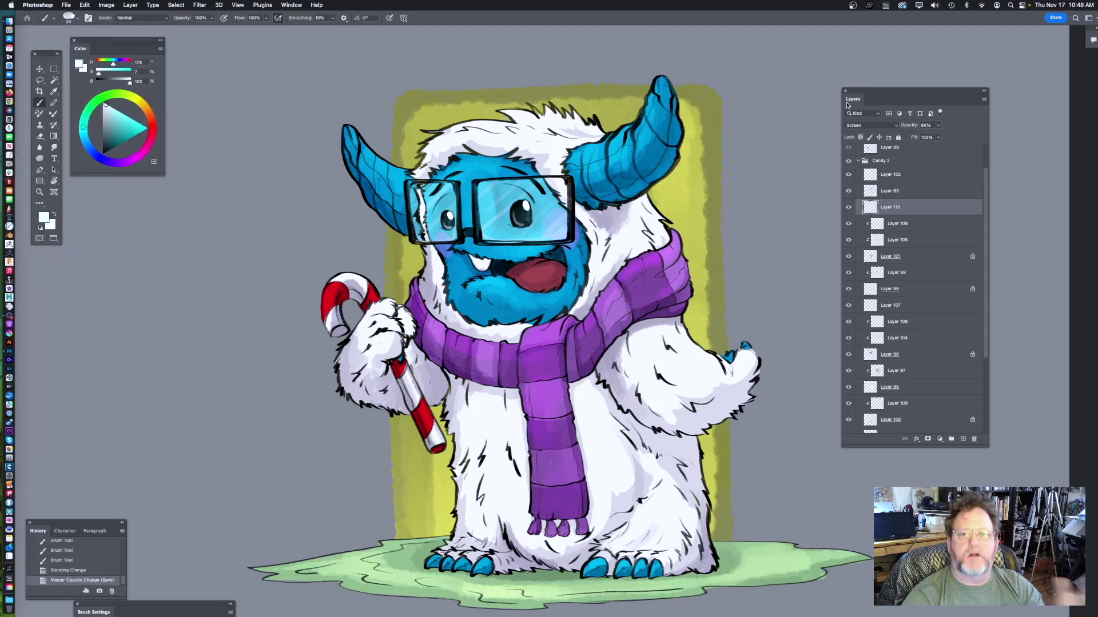